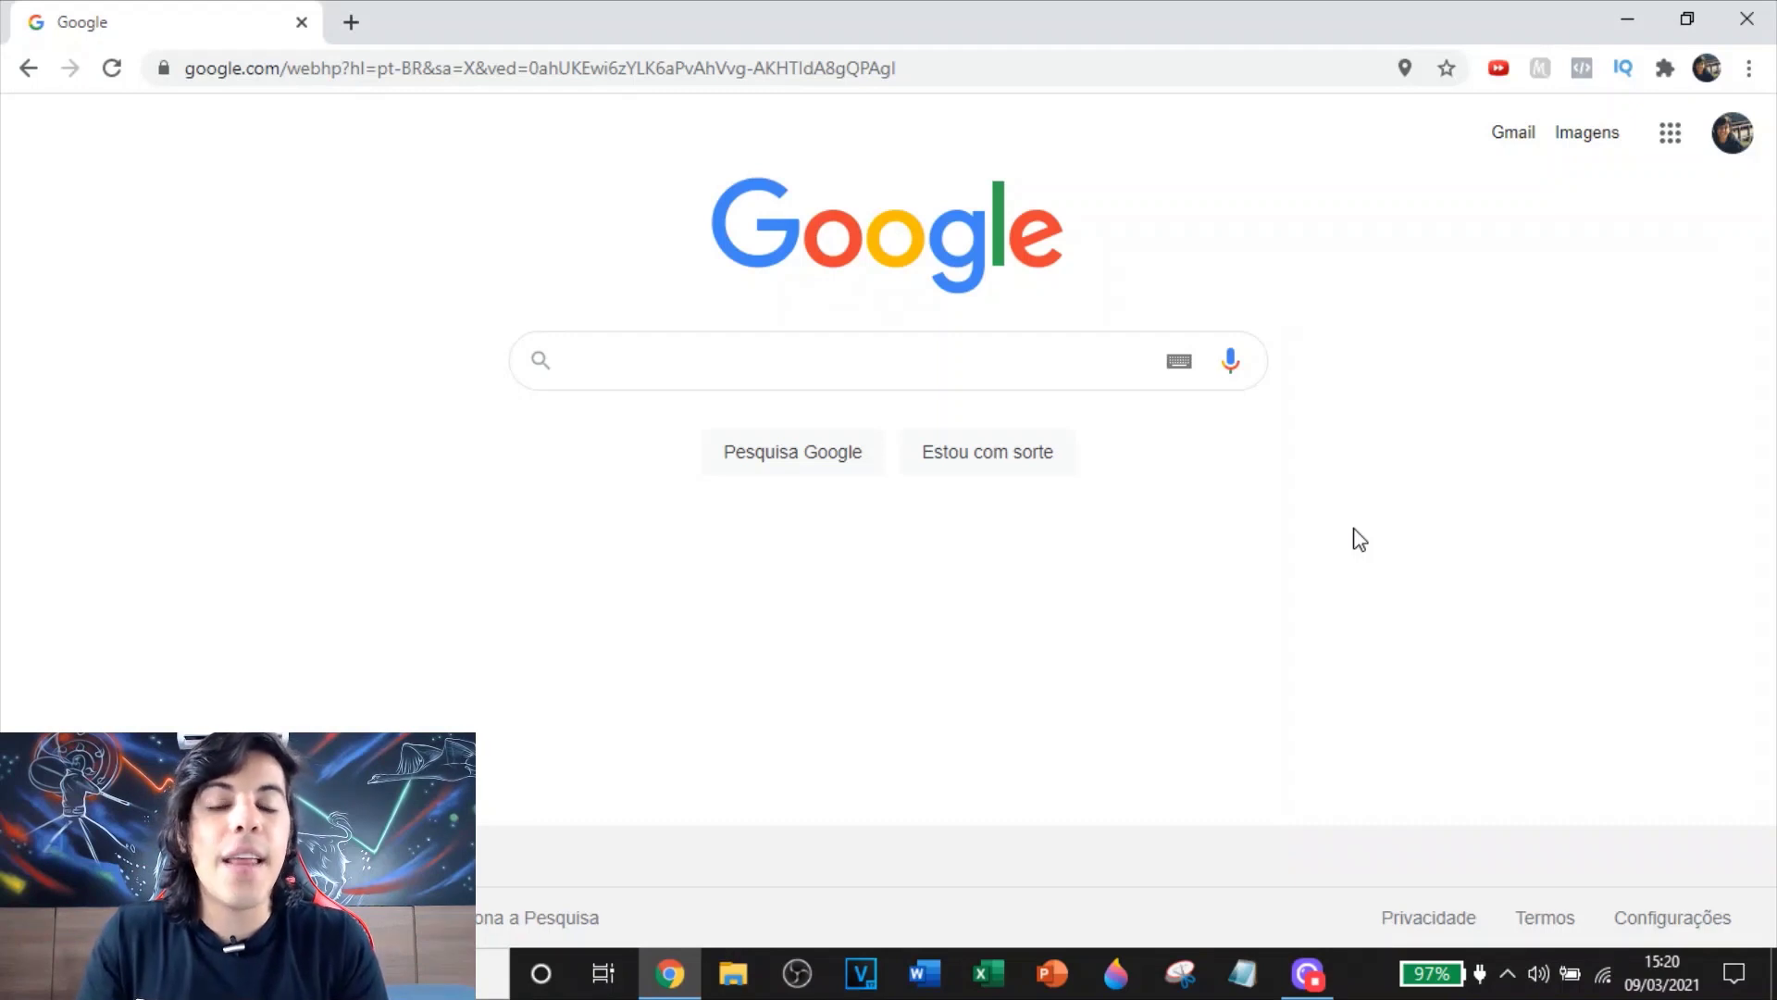
# Search Google for "irpf 2021 download" and open the gov.br DIRPF page
pyautogui.write('irpf 202')
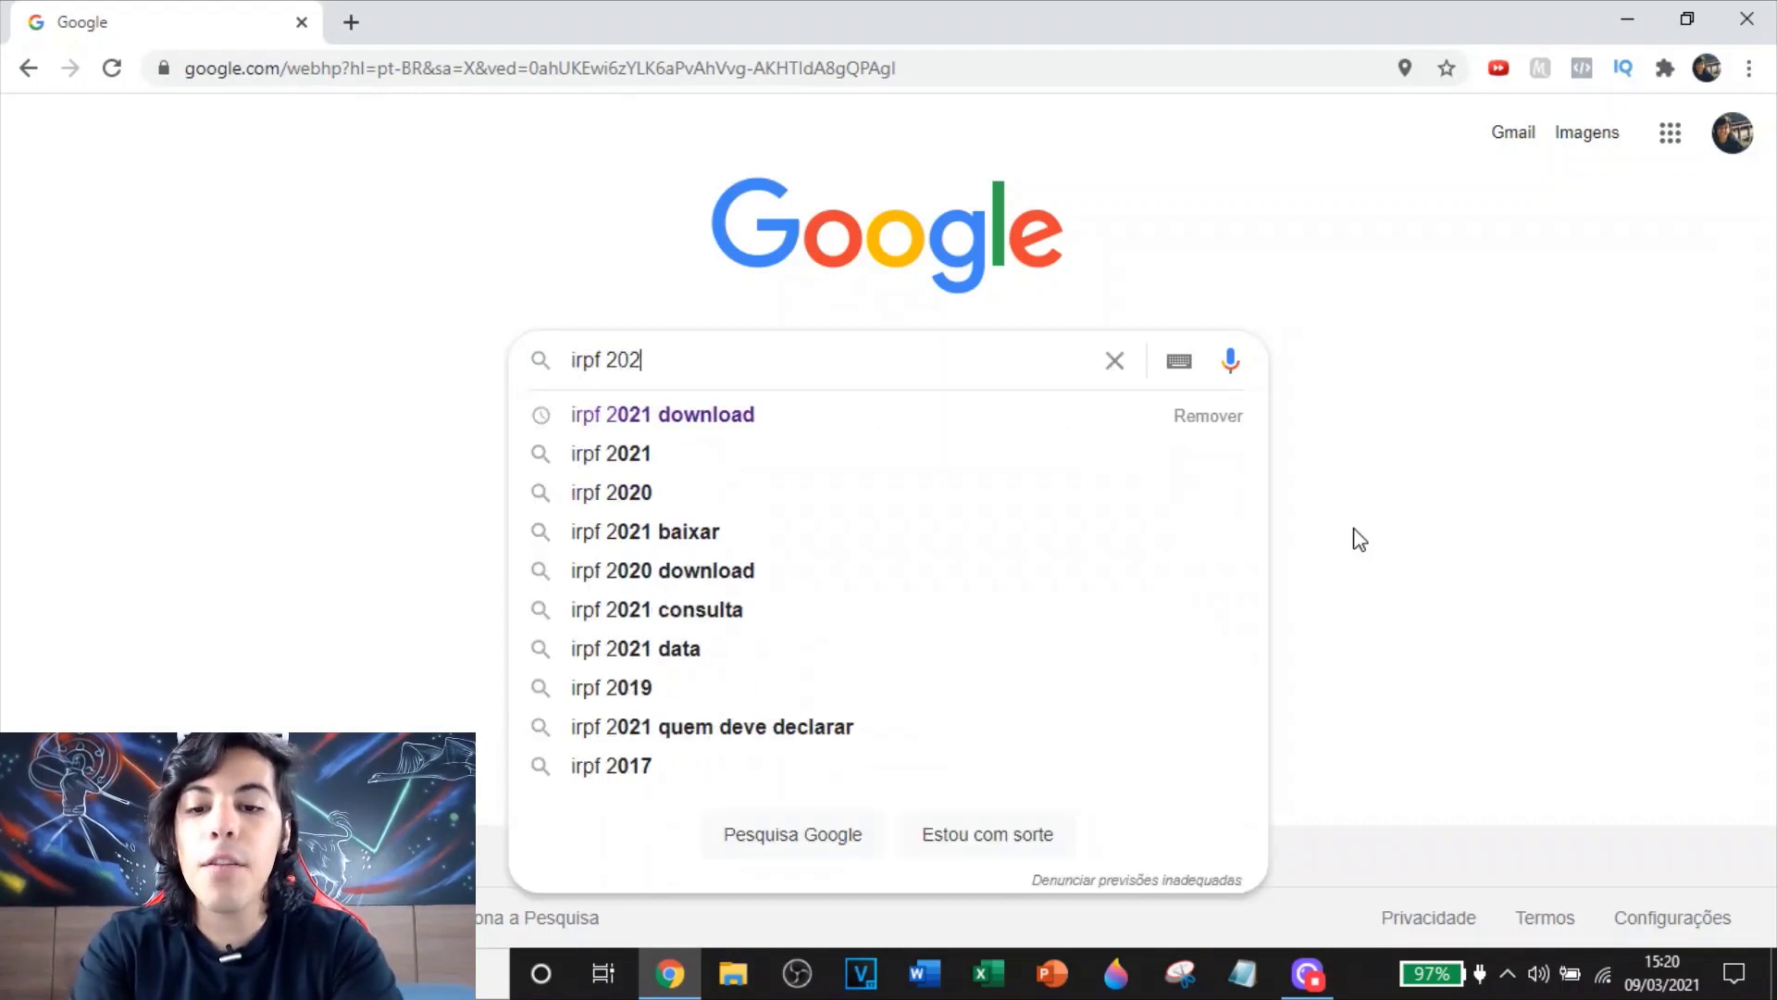
pyautogui.write('1 download')
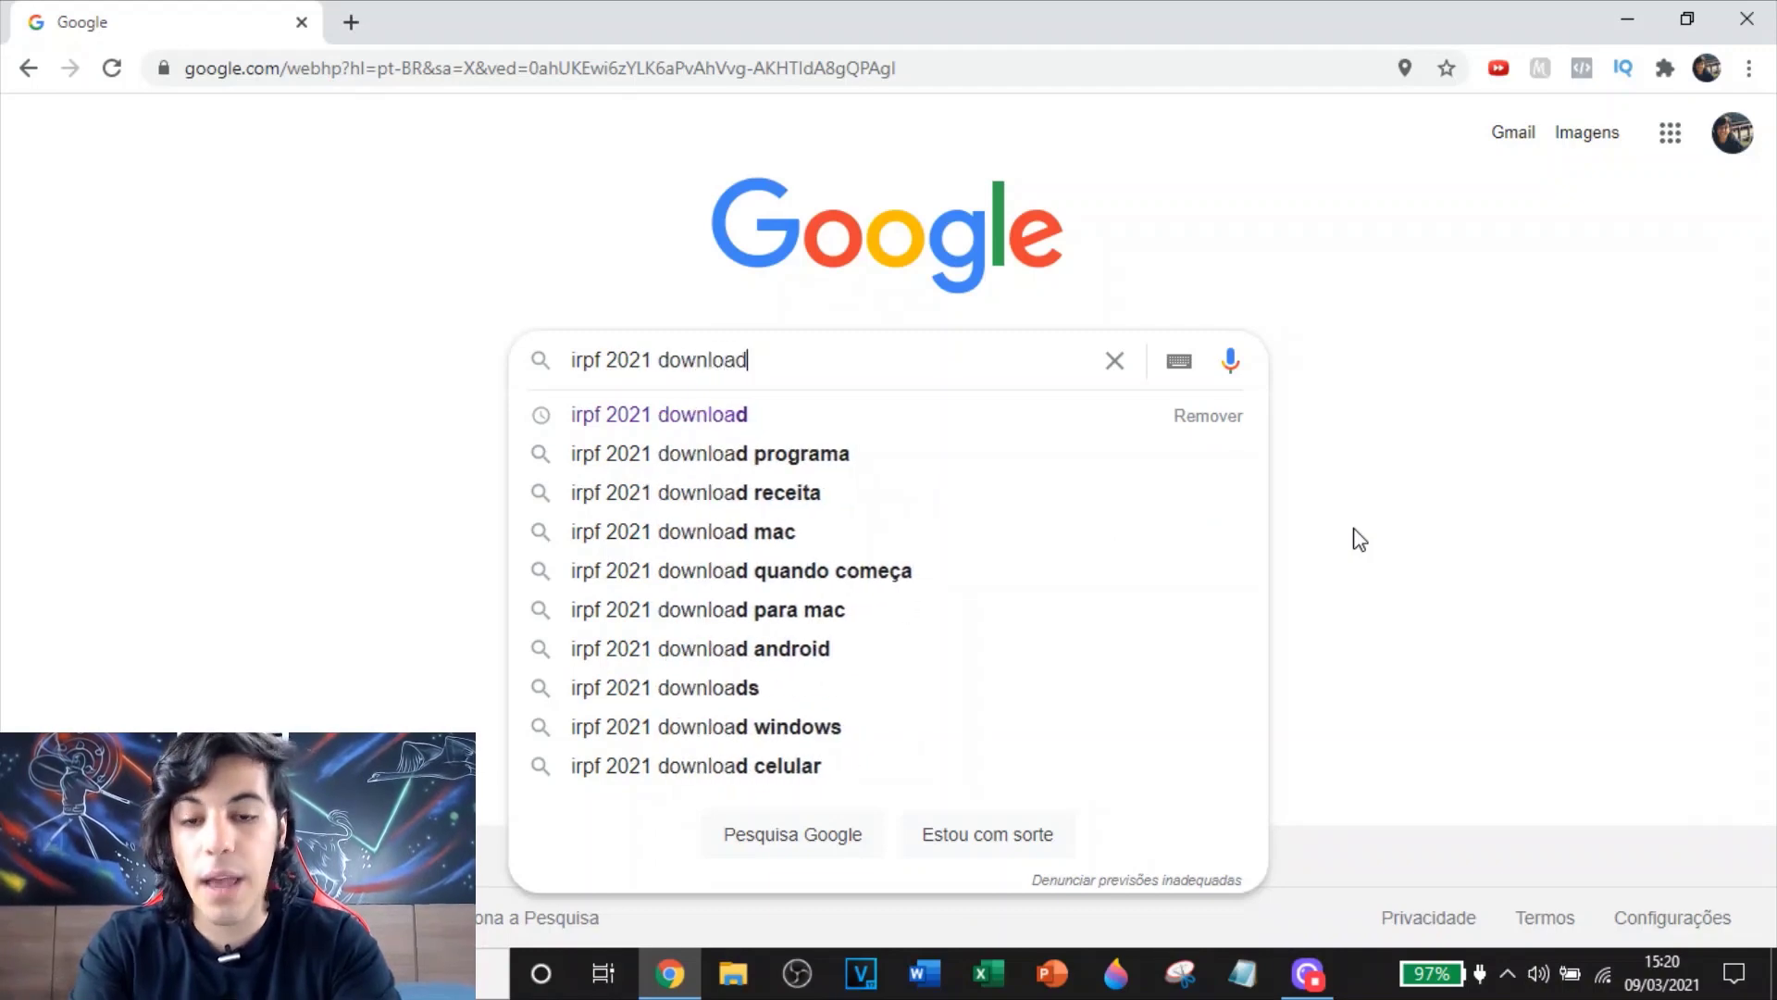
pyautogui.press('Return')
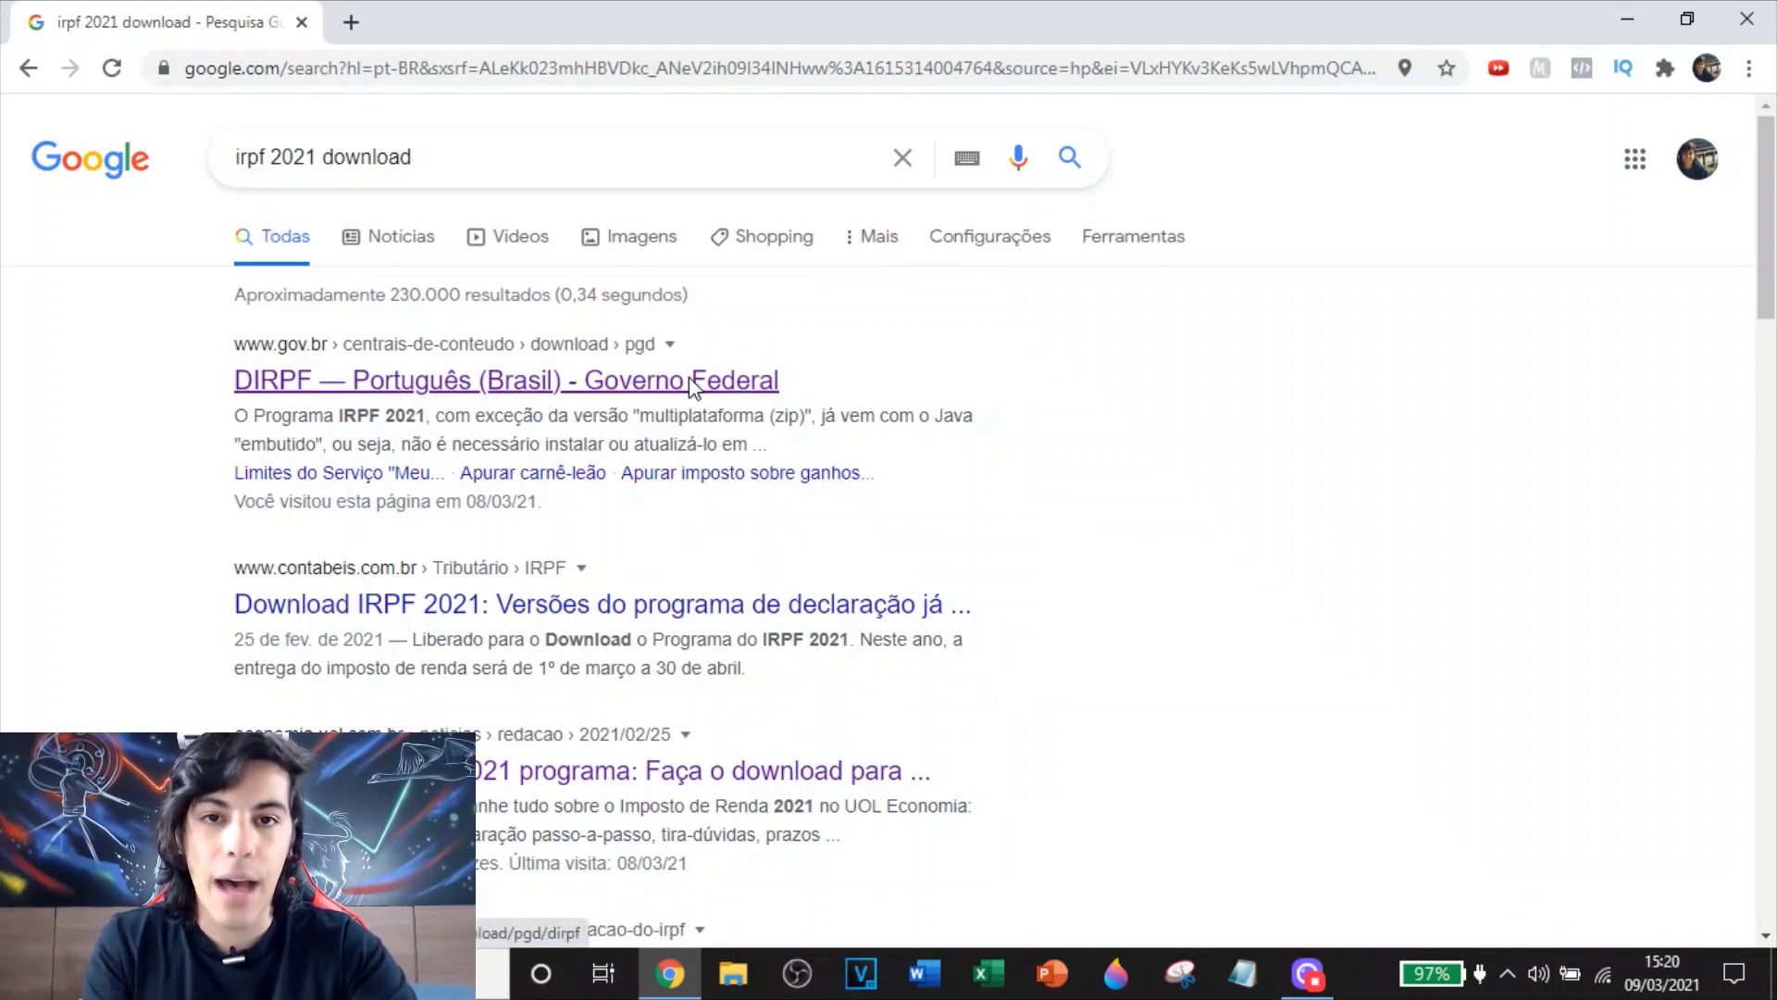
pyautogui.click(592, 398)
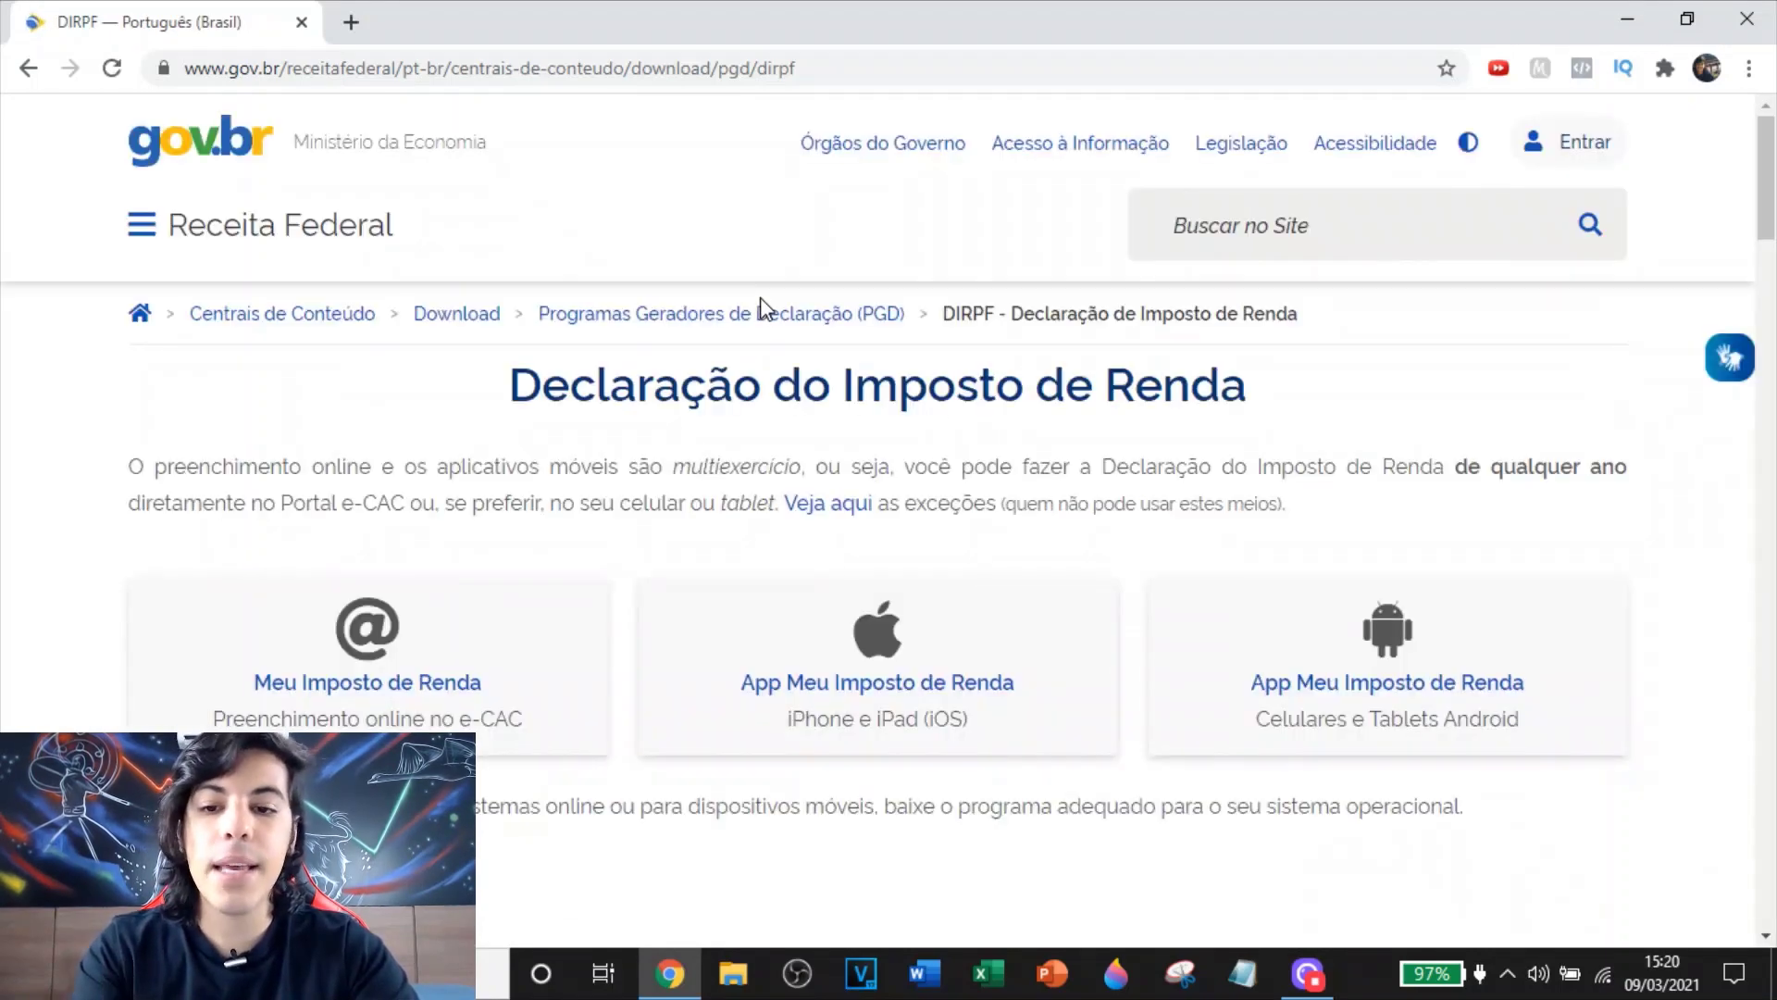
# Download the Windows version of IRPF 2021 and install it in the default folder with a desktop shortcut
pyautogui.scroll(-4, 739, 463)
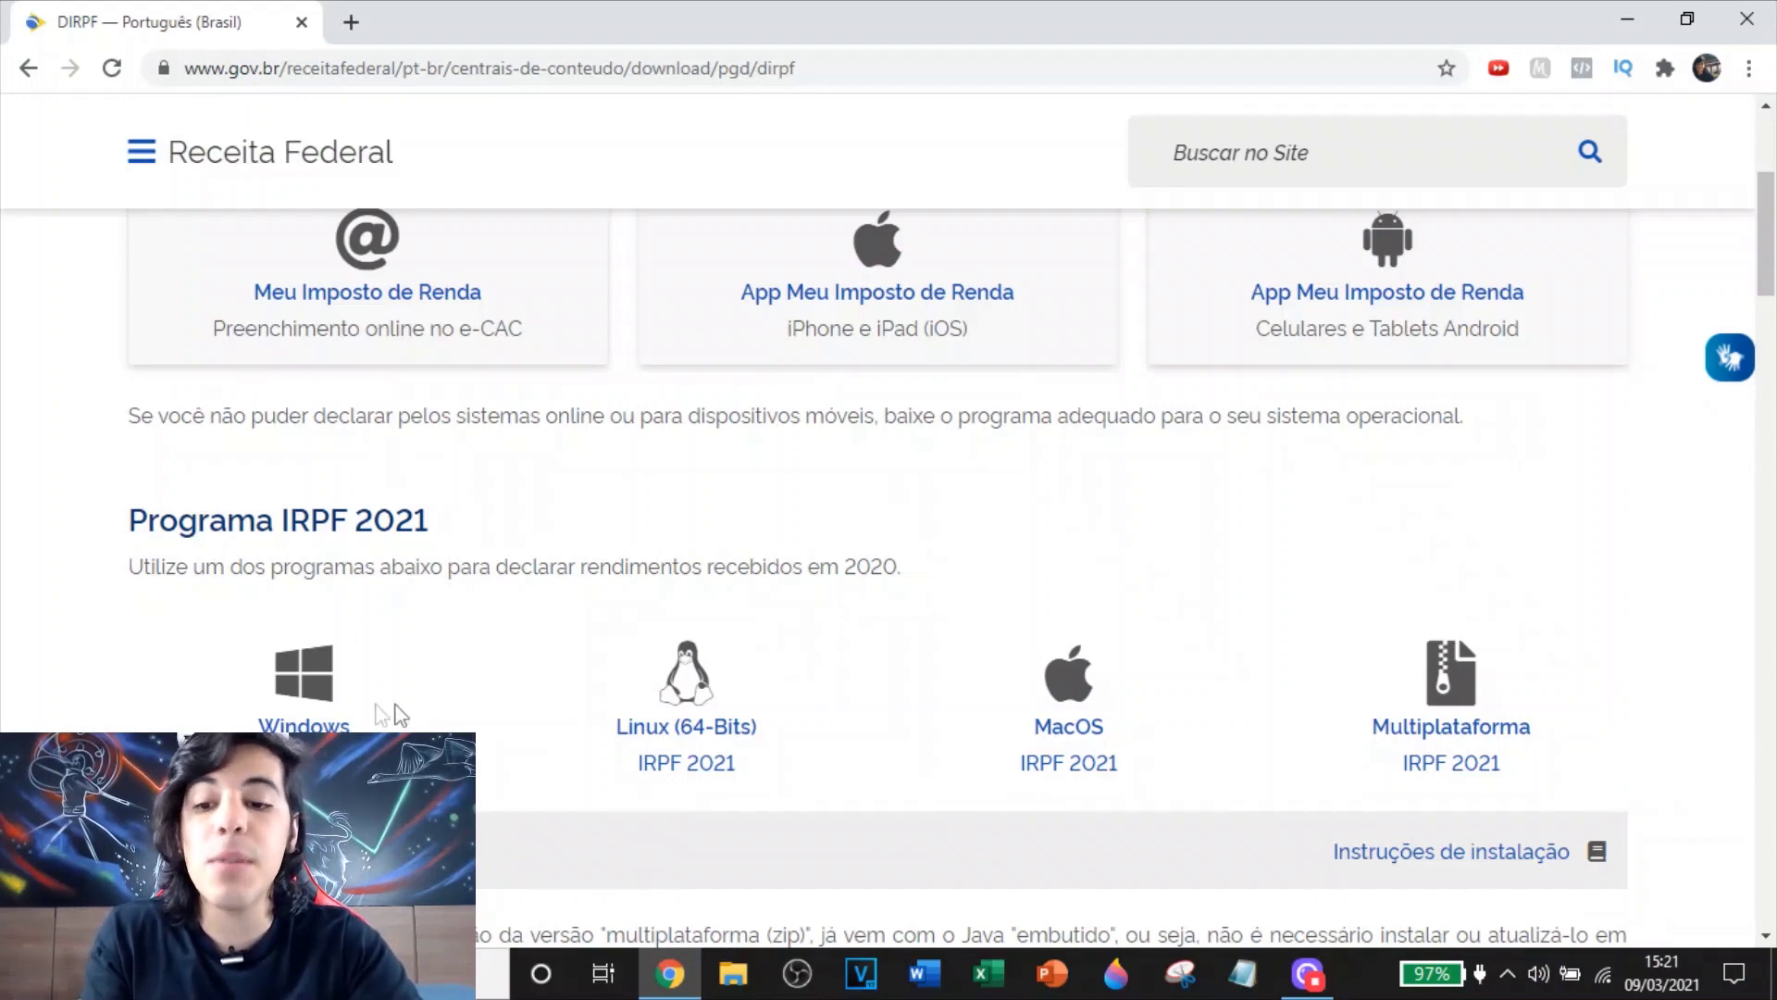
pyautogui.click(315, 726)
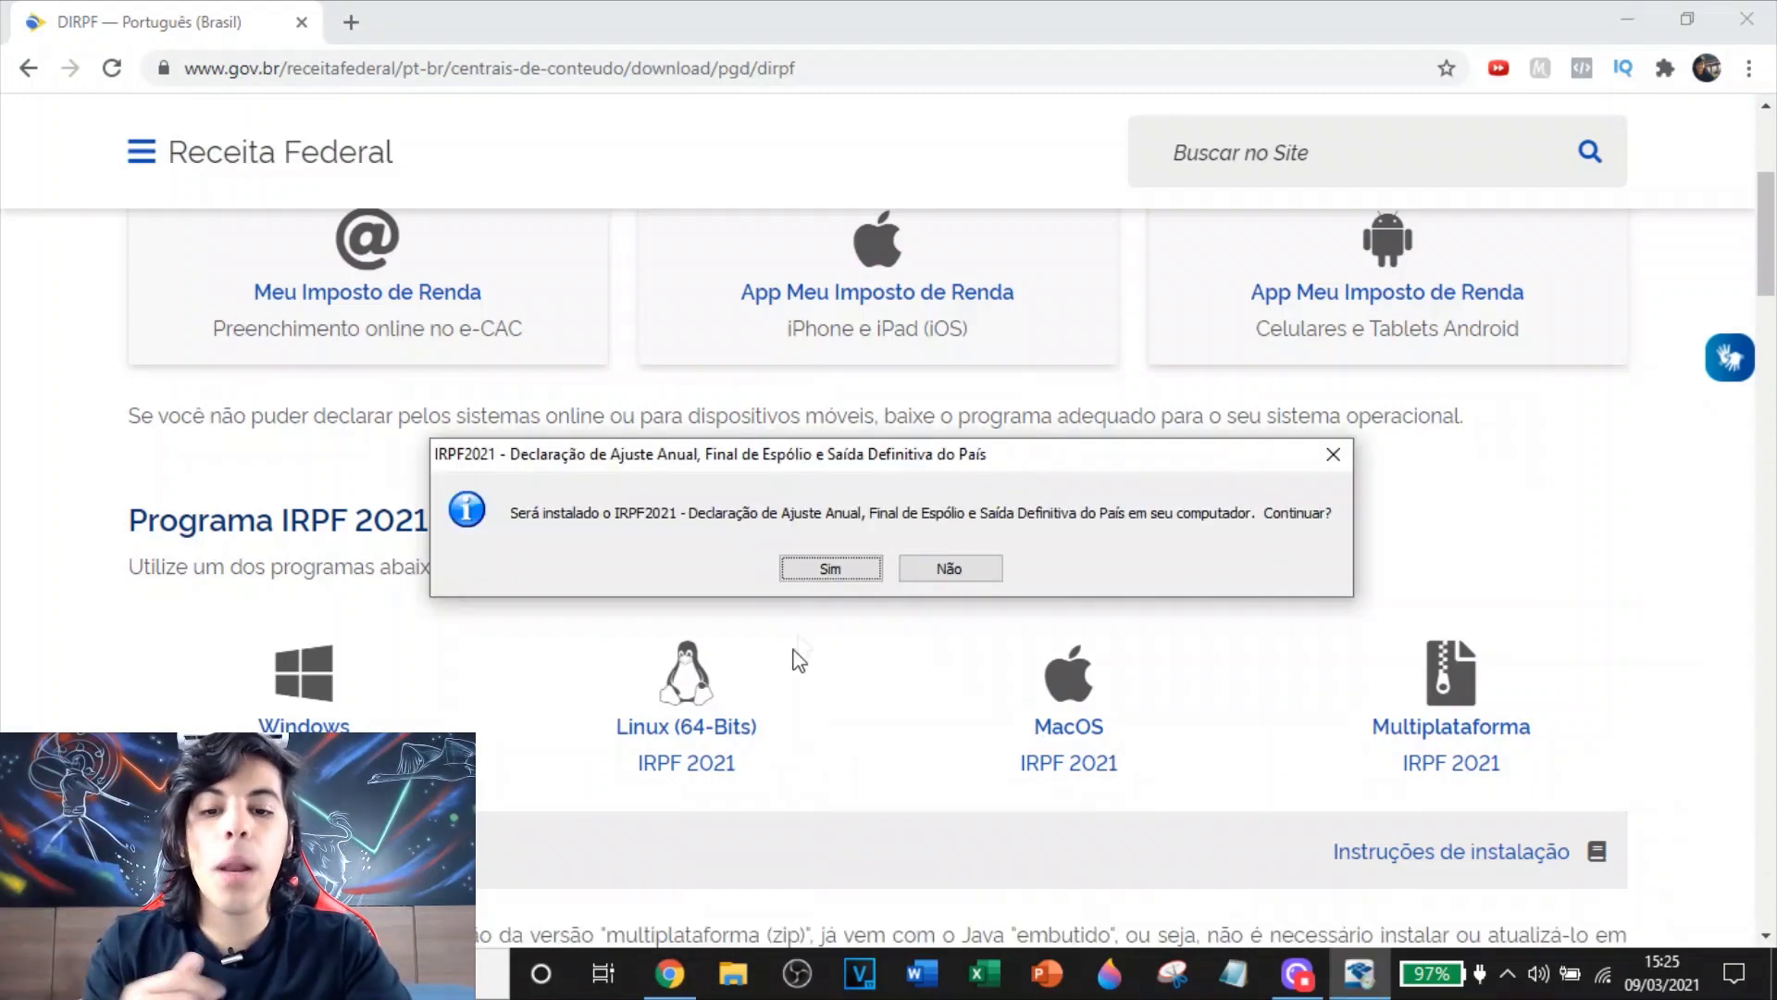
pyautogui.click(831, 567)
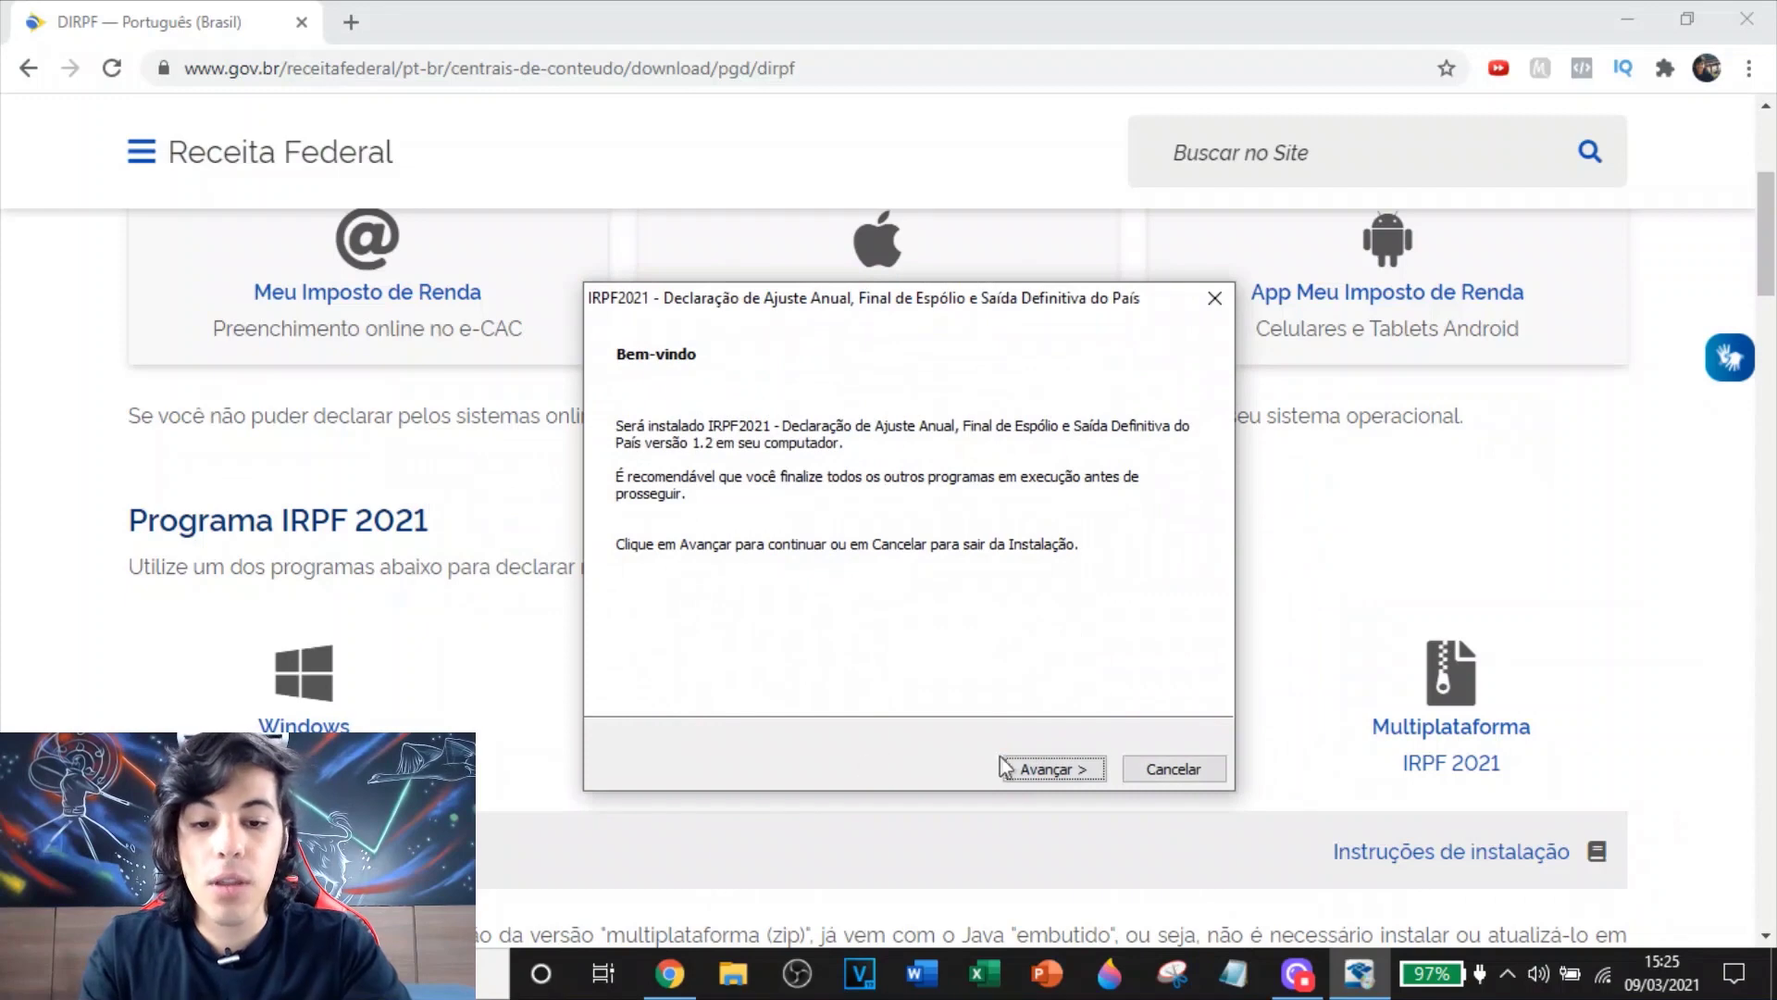
pyautogui.click(1051, 768)
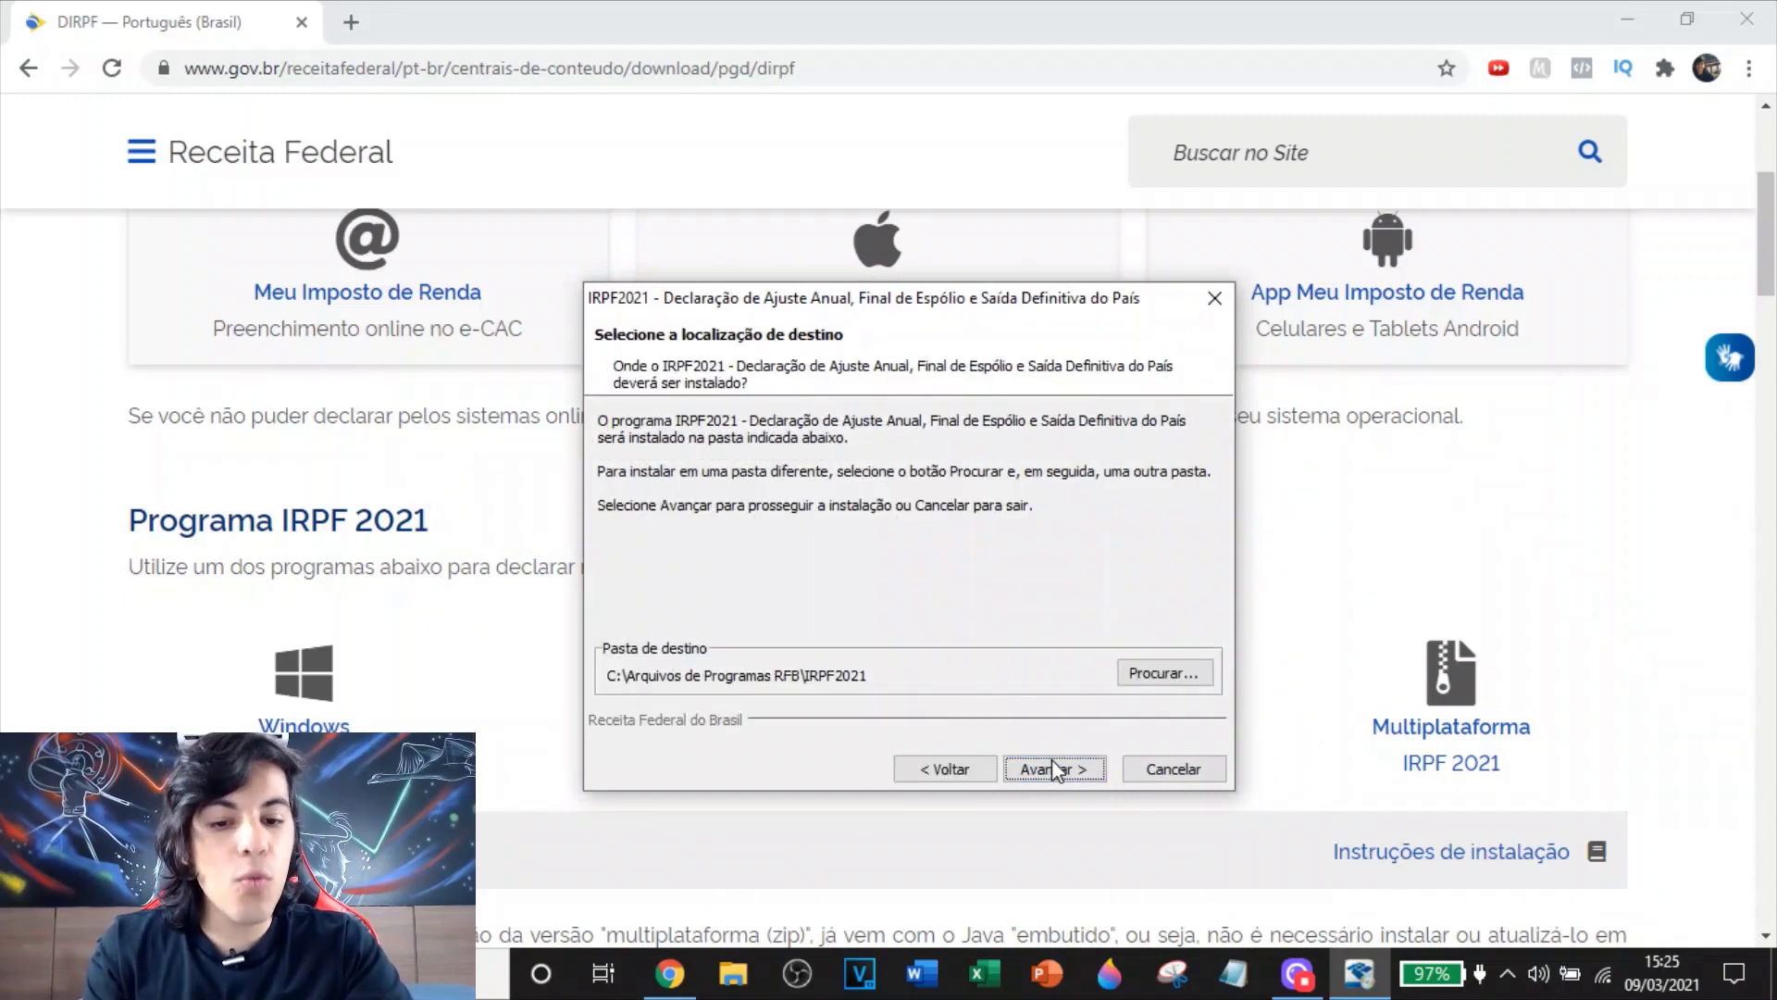
pyautogui.click(1054, 769)
pyautogui.click(1055, 769)
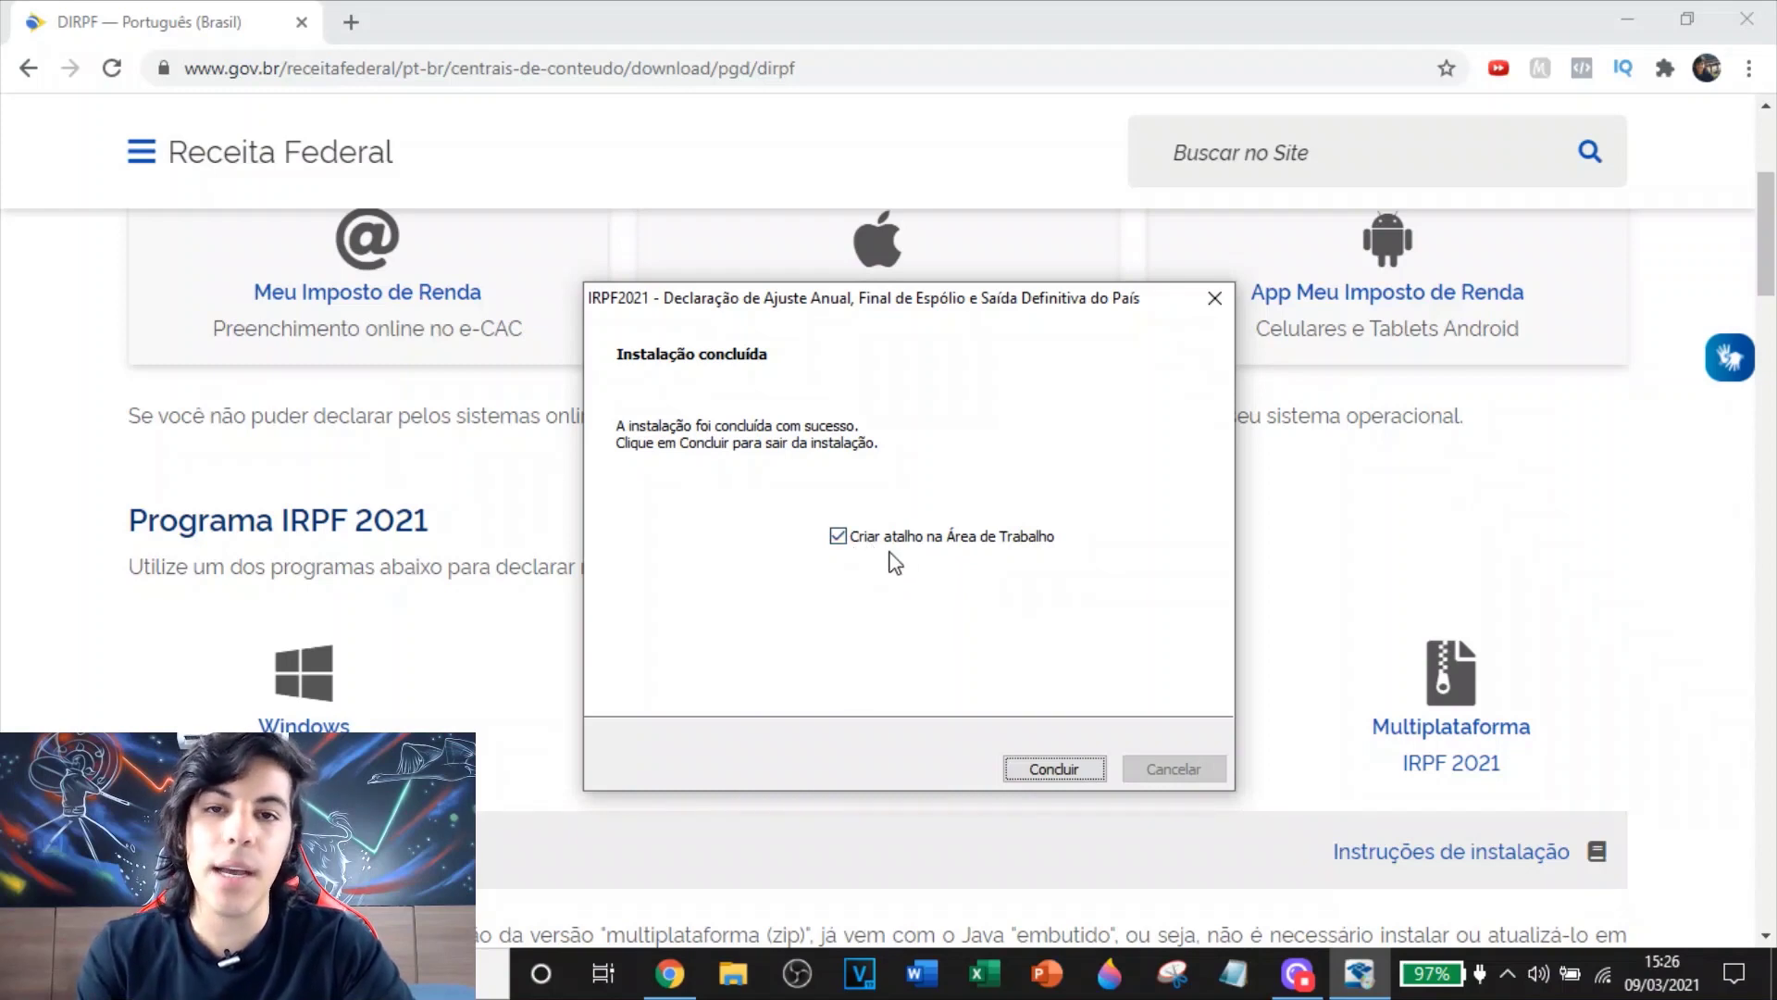
pyautogui.click(1055, 770)
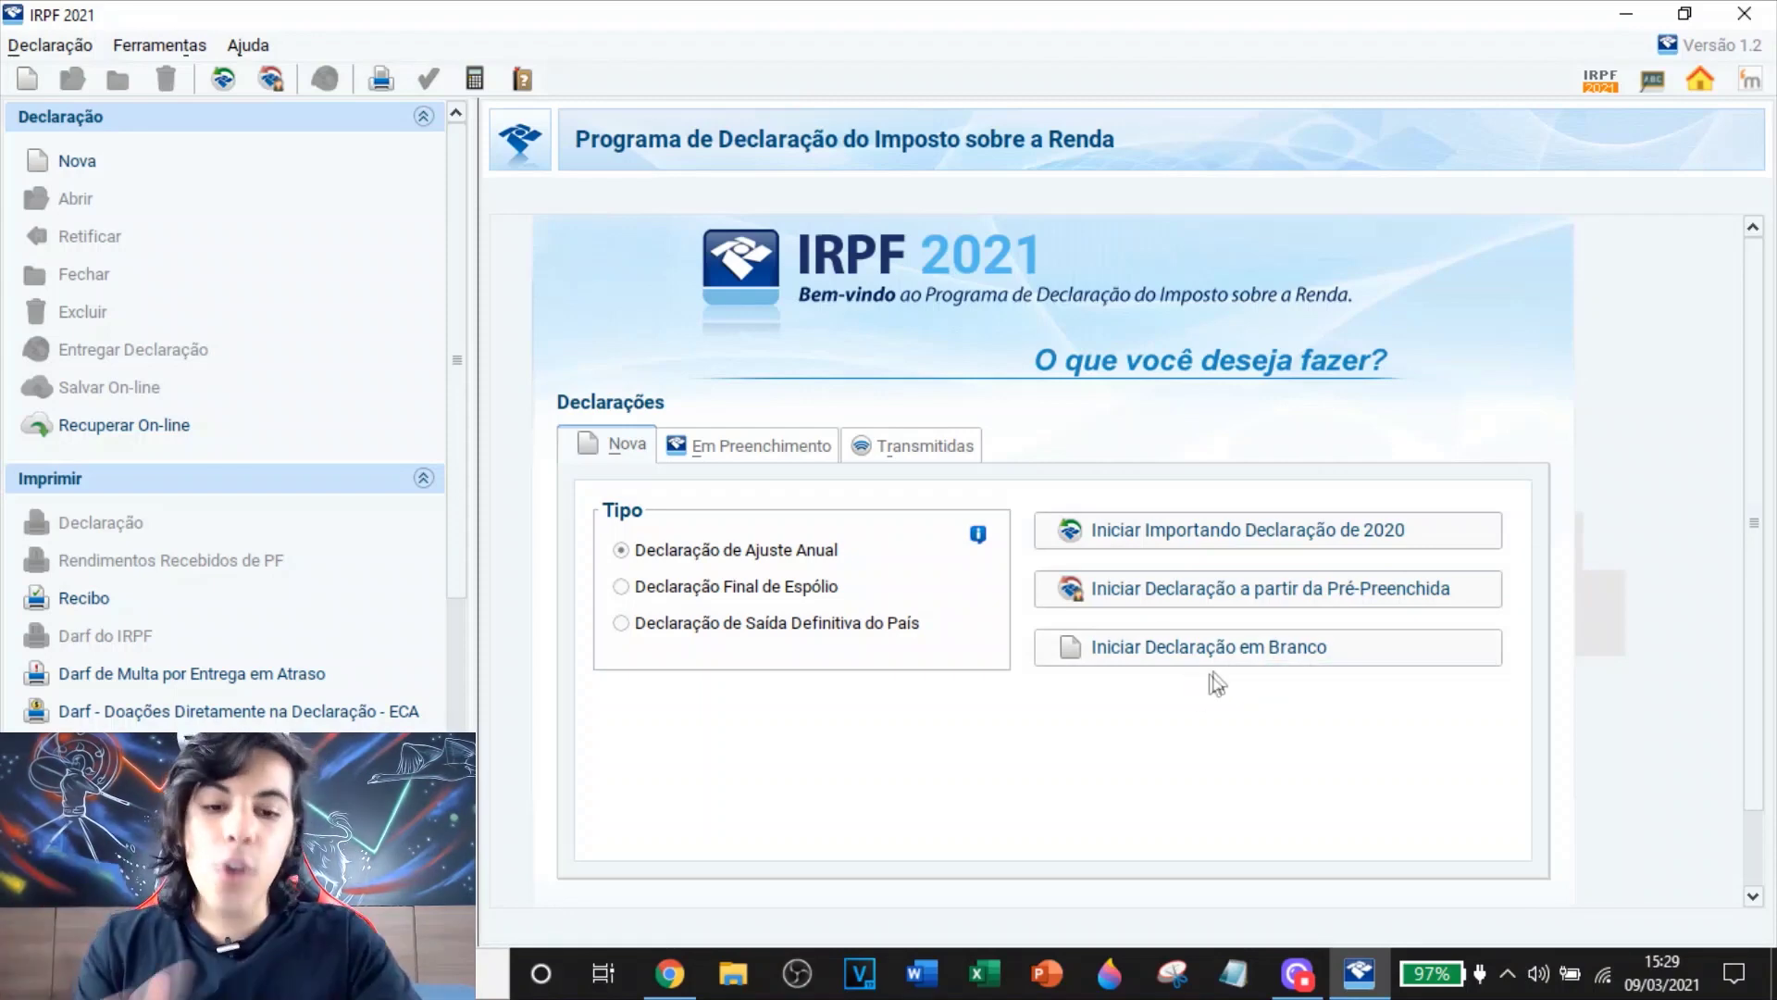
# Create a blank annual adjustment declaration (Declaração de Ajuste Anual) for the taxpayer
pyautogui.click(1238, 657)
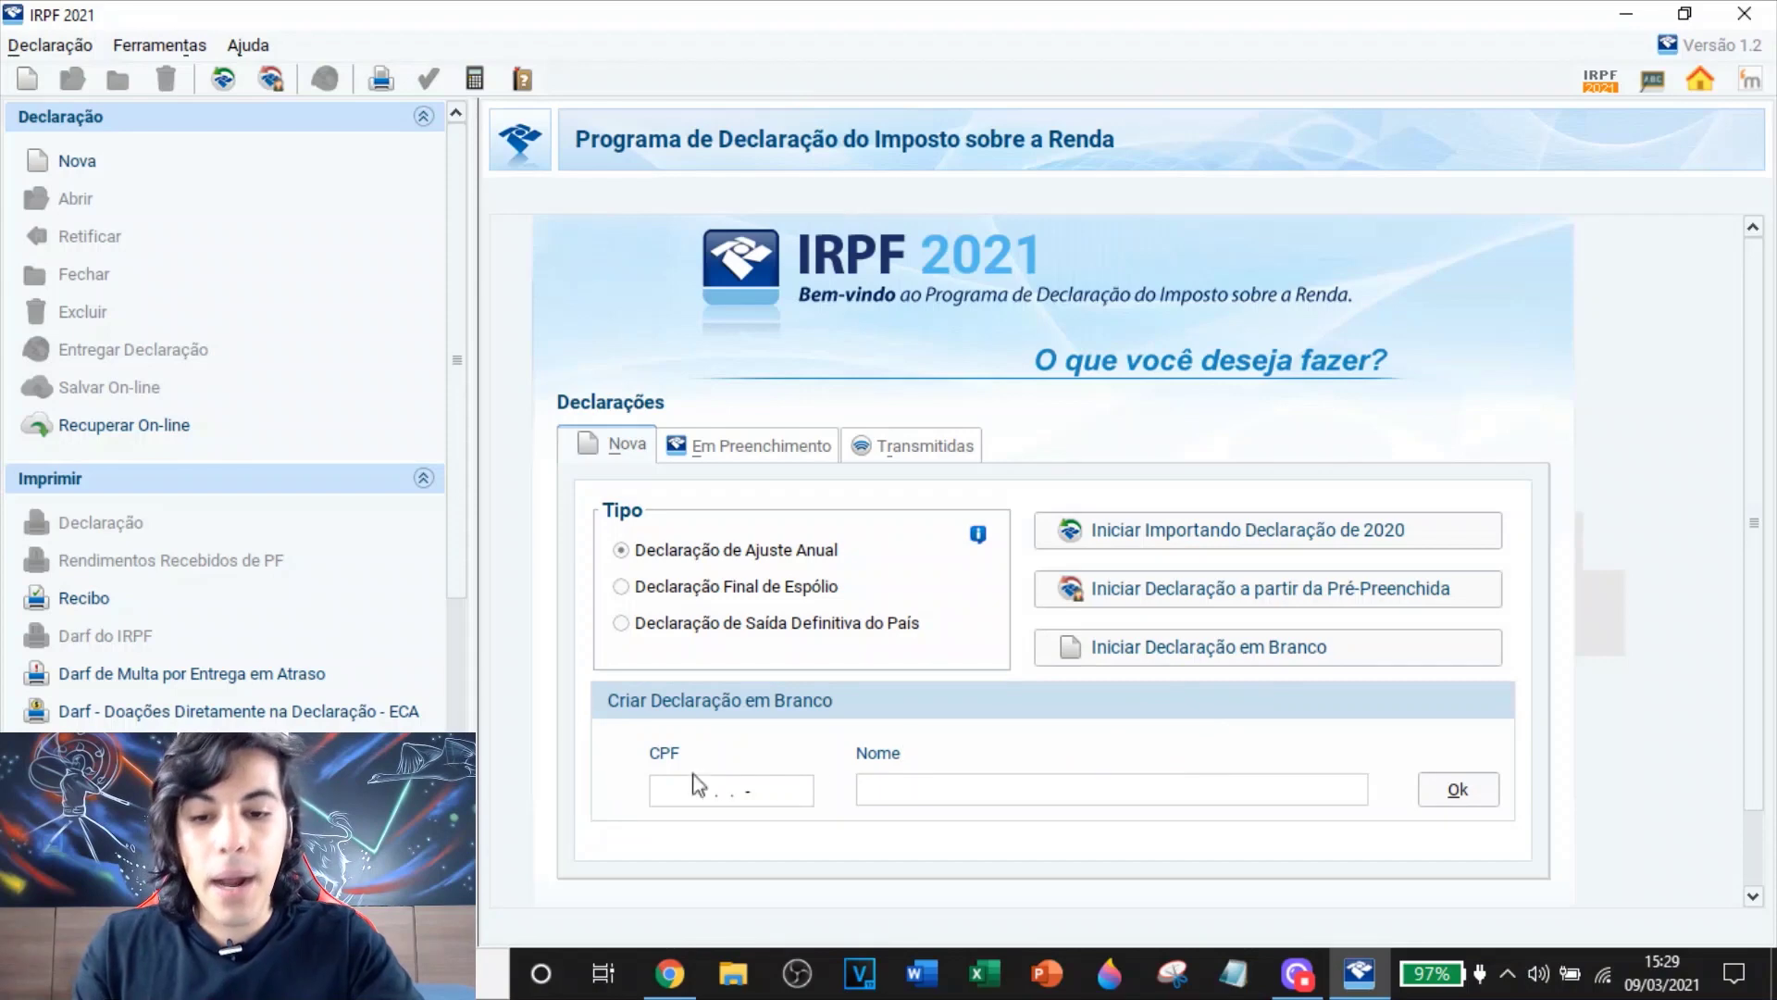
pyautogui.click(1467, 792)
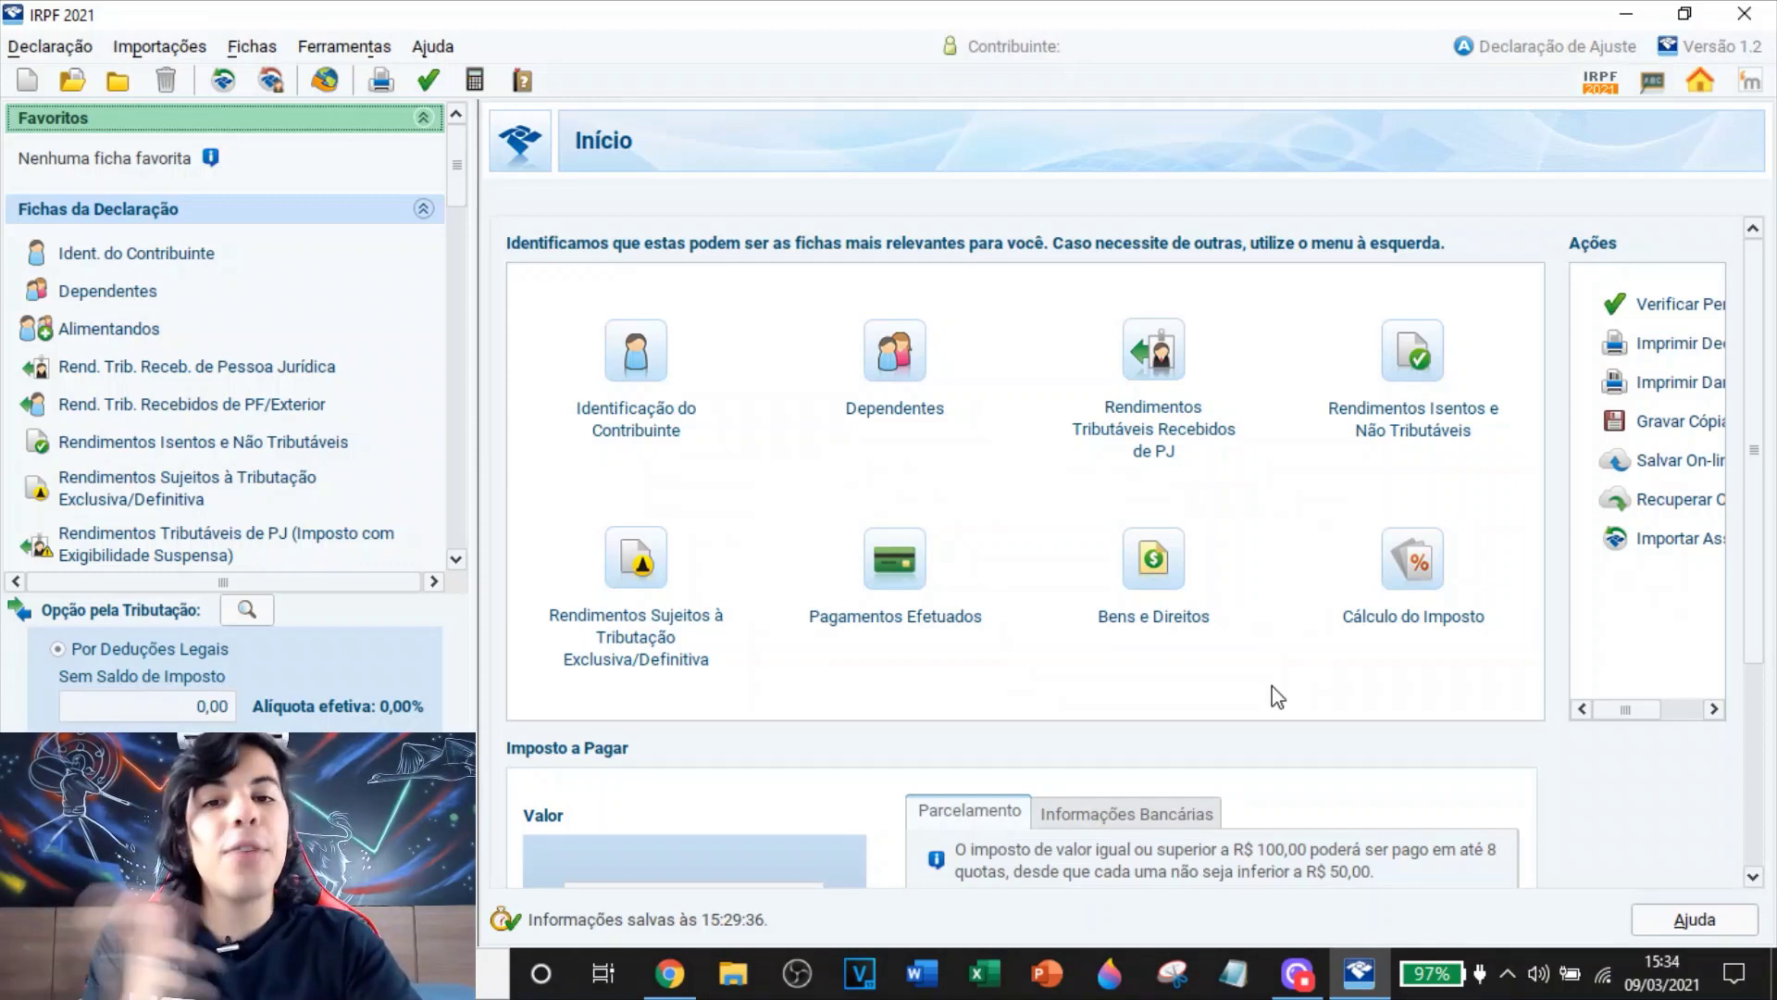
# Switch to Chrome and open fundamentei.com
pyautogui.click(669, 973)
pyautogui.click(532, 65)
pyautogui.write('fundamentei.com')
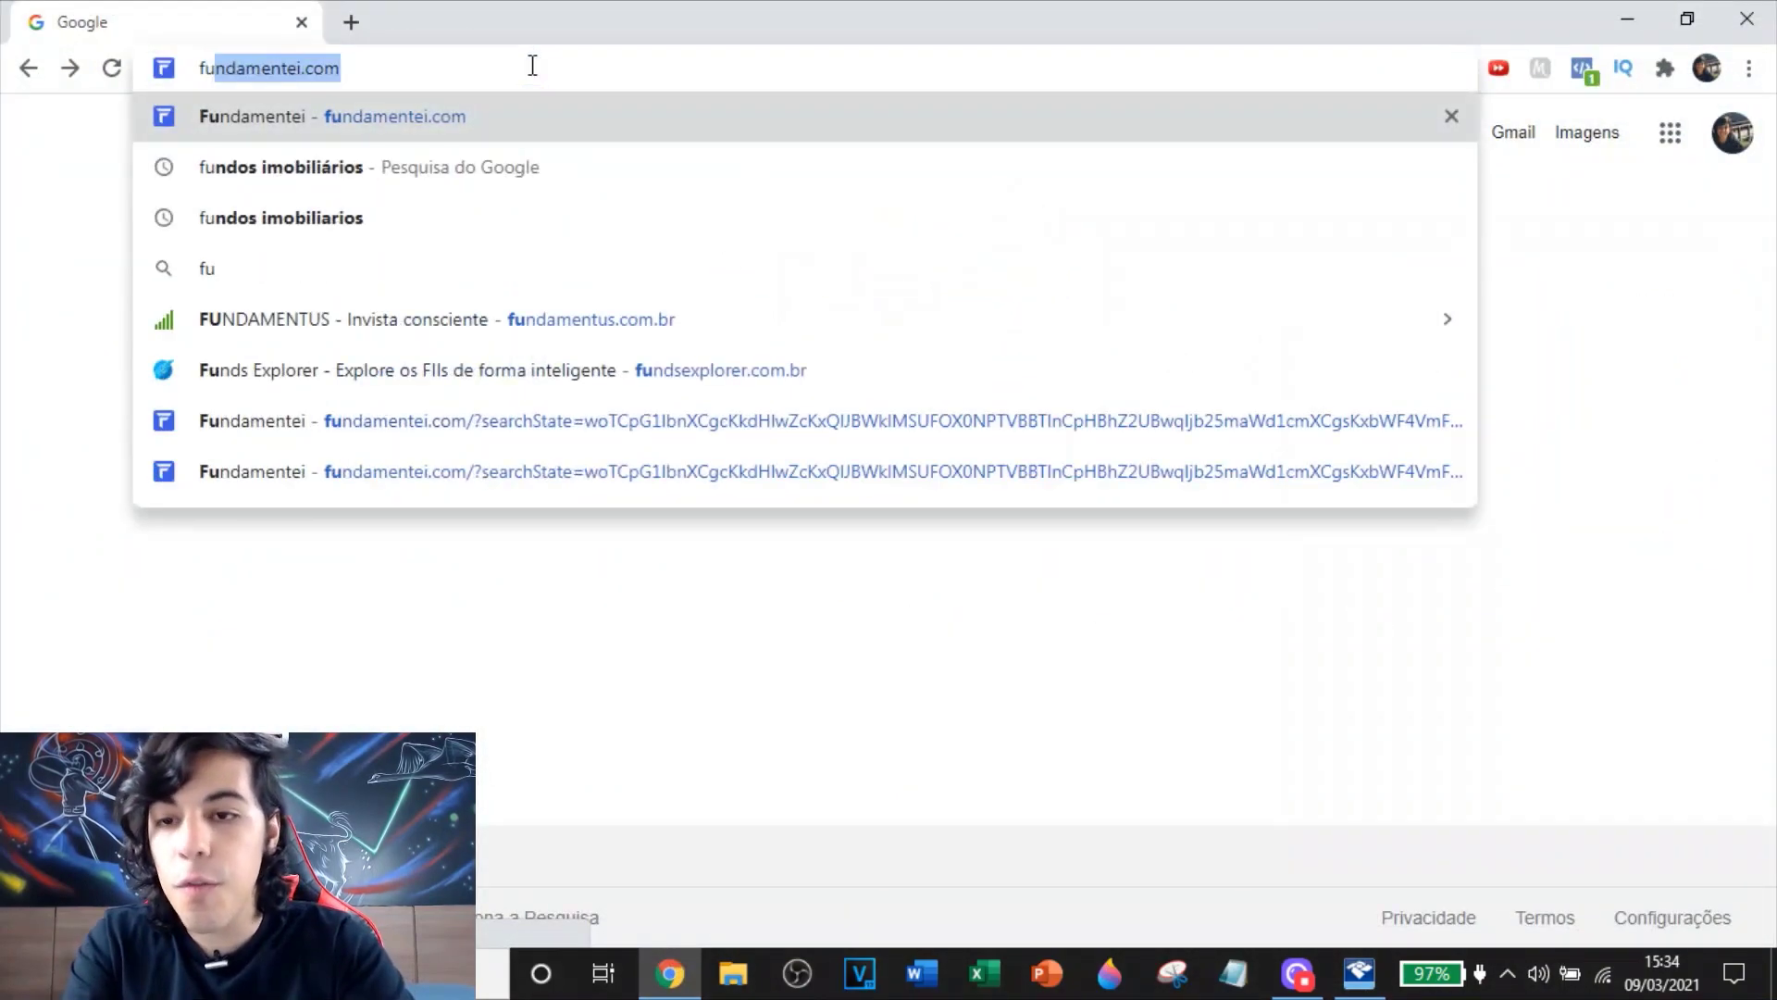
pyautogui.press('Return')
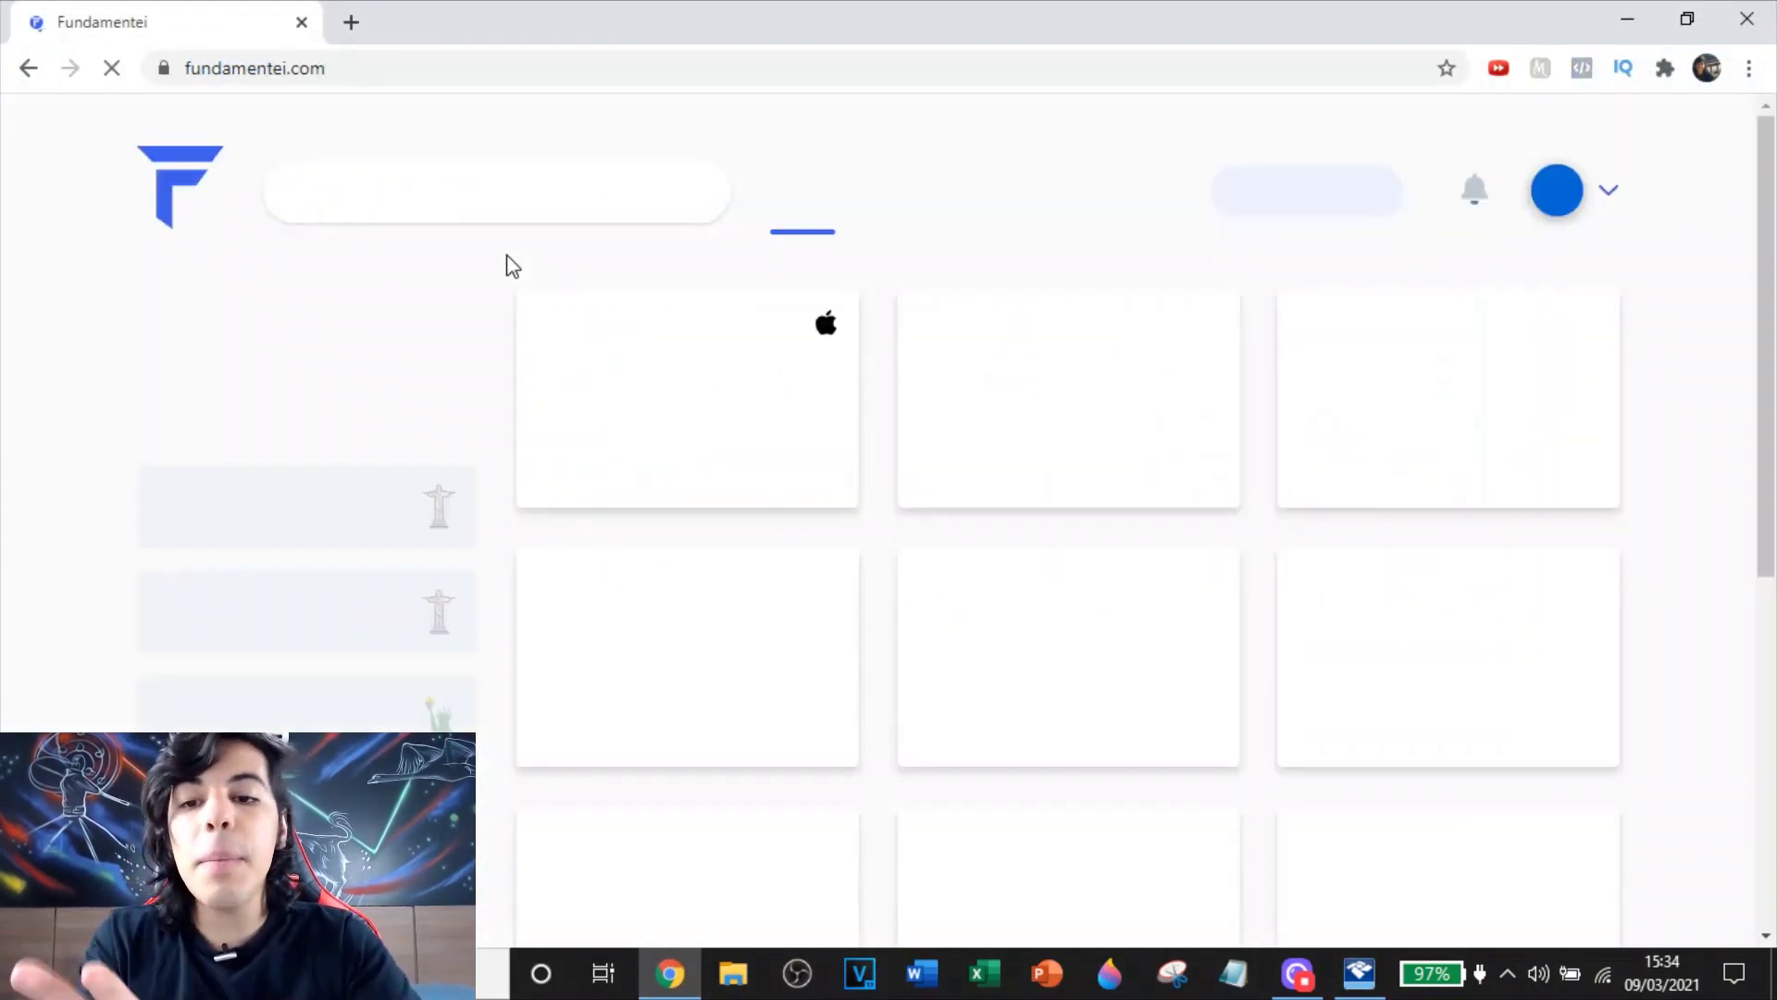
# Search the site's assets for "magazine" and open the Magazine Luiza company page
pyautogui.click(472, 188)
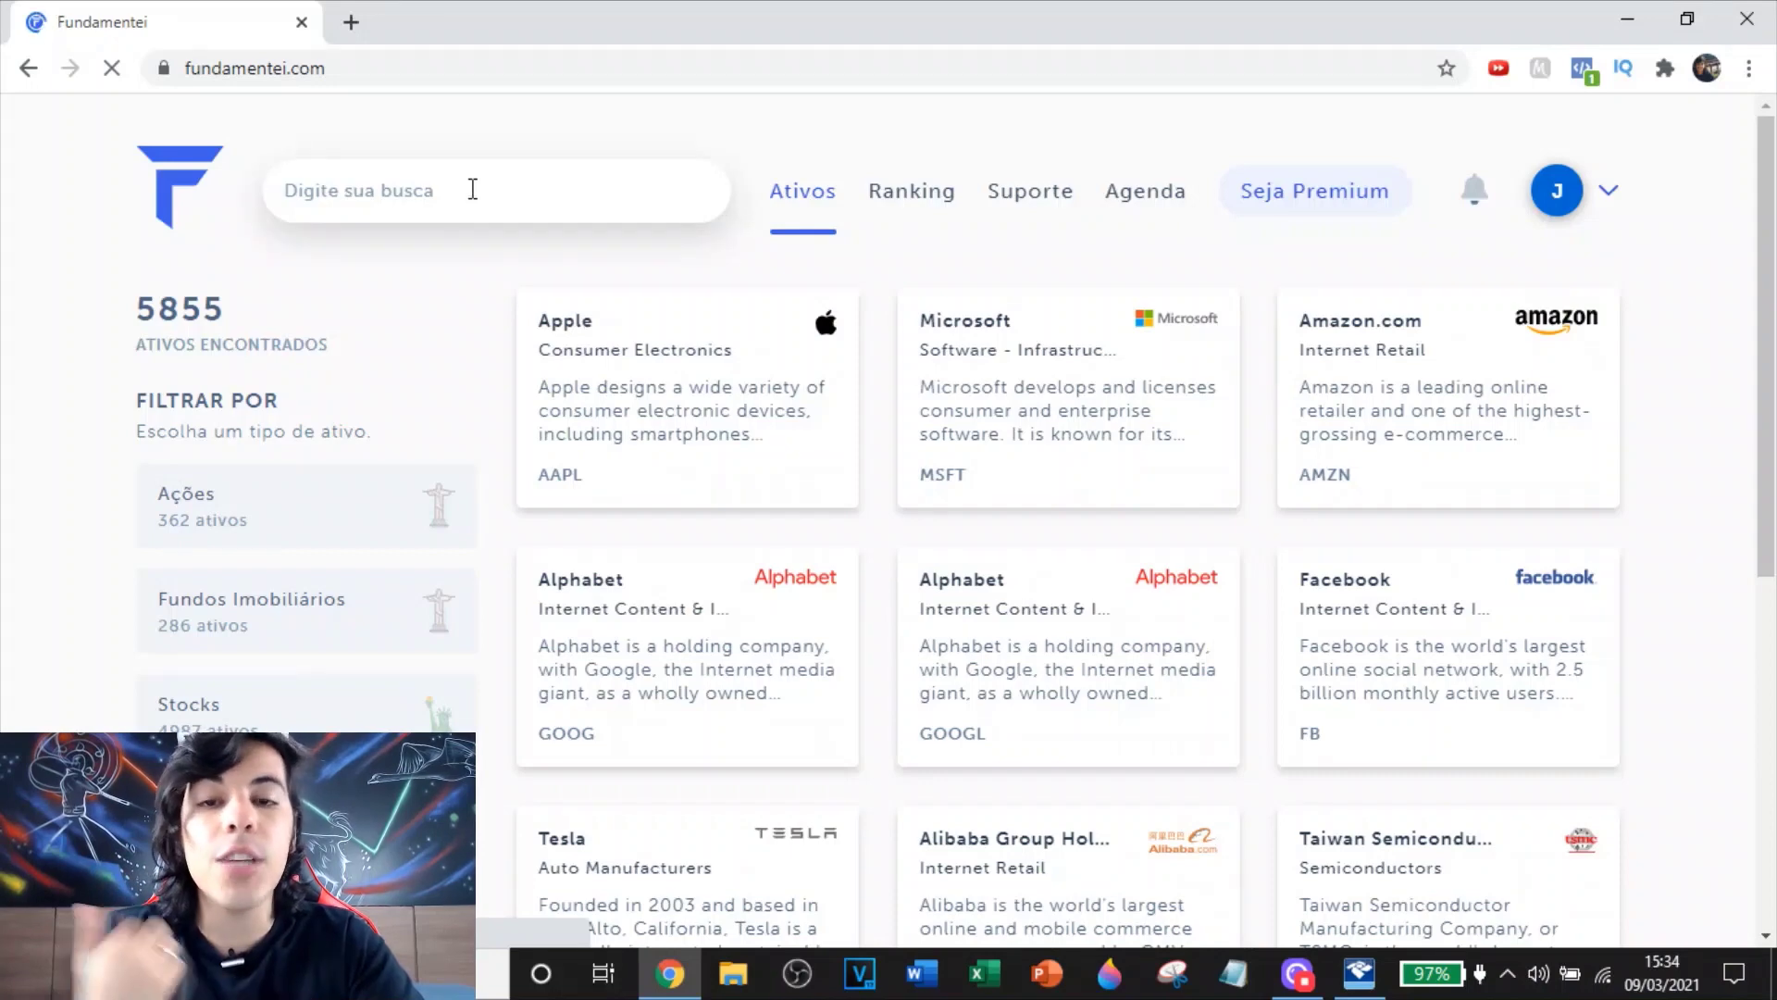
pyautogui.write('mag')
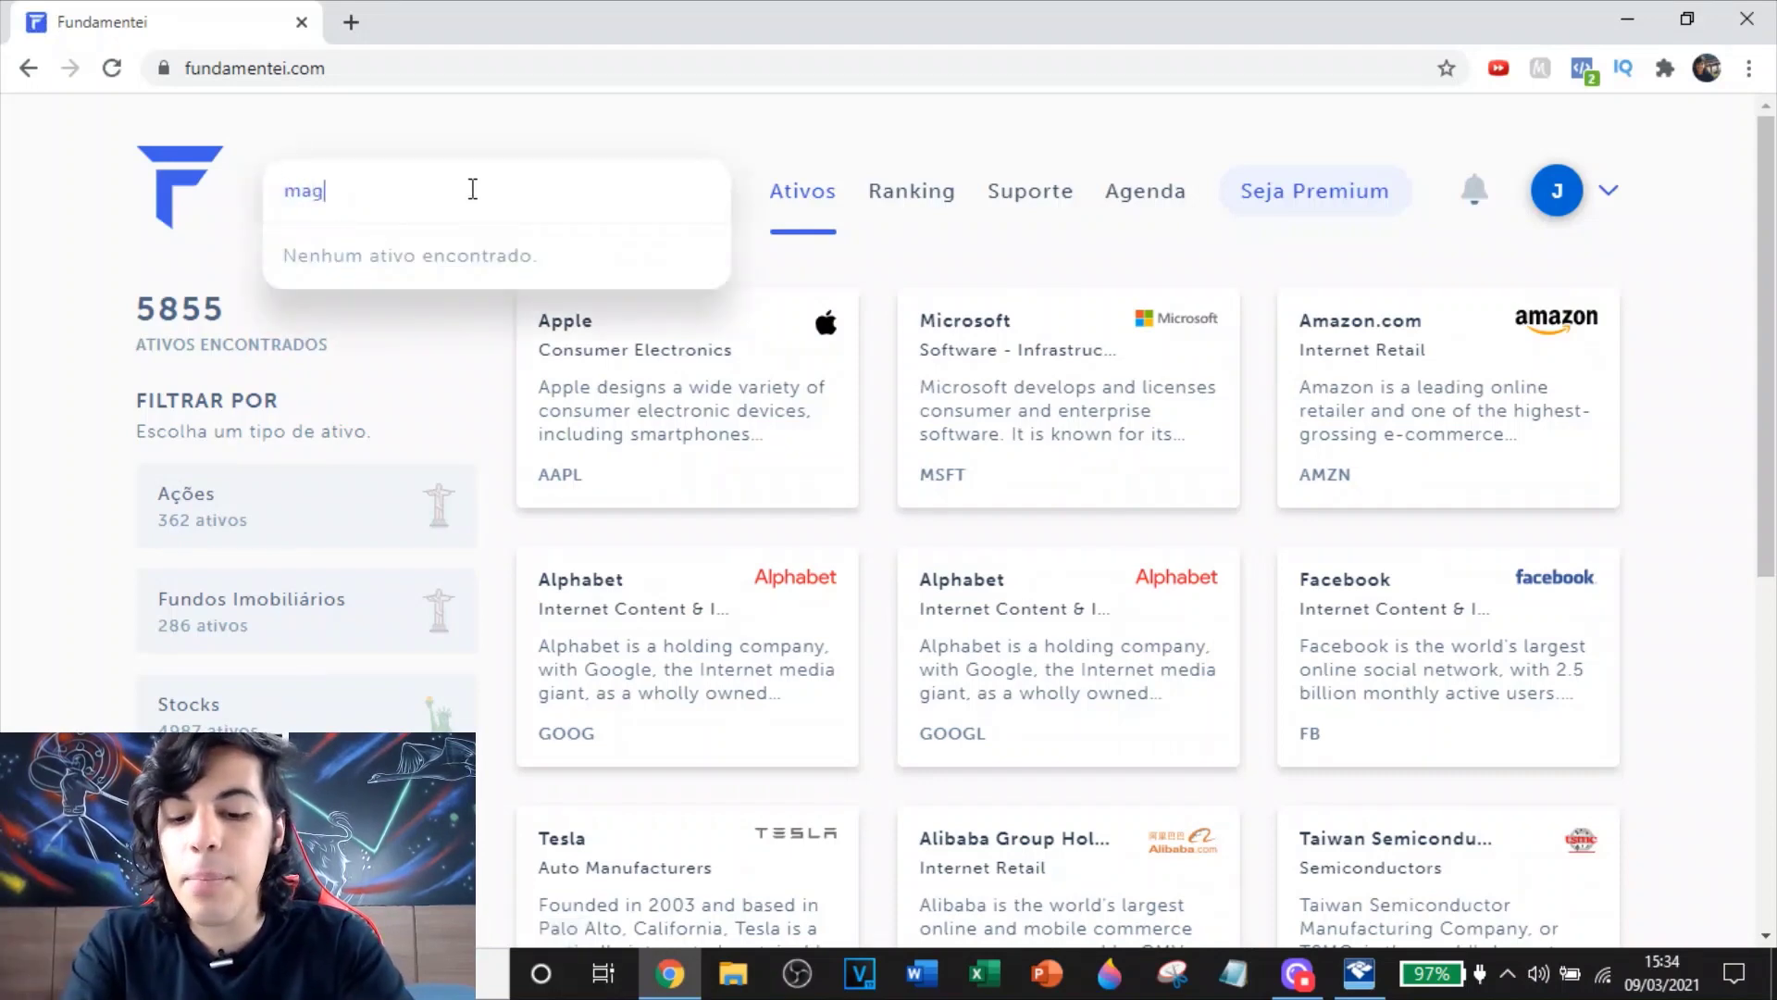
pyautogui.write('azine')
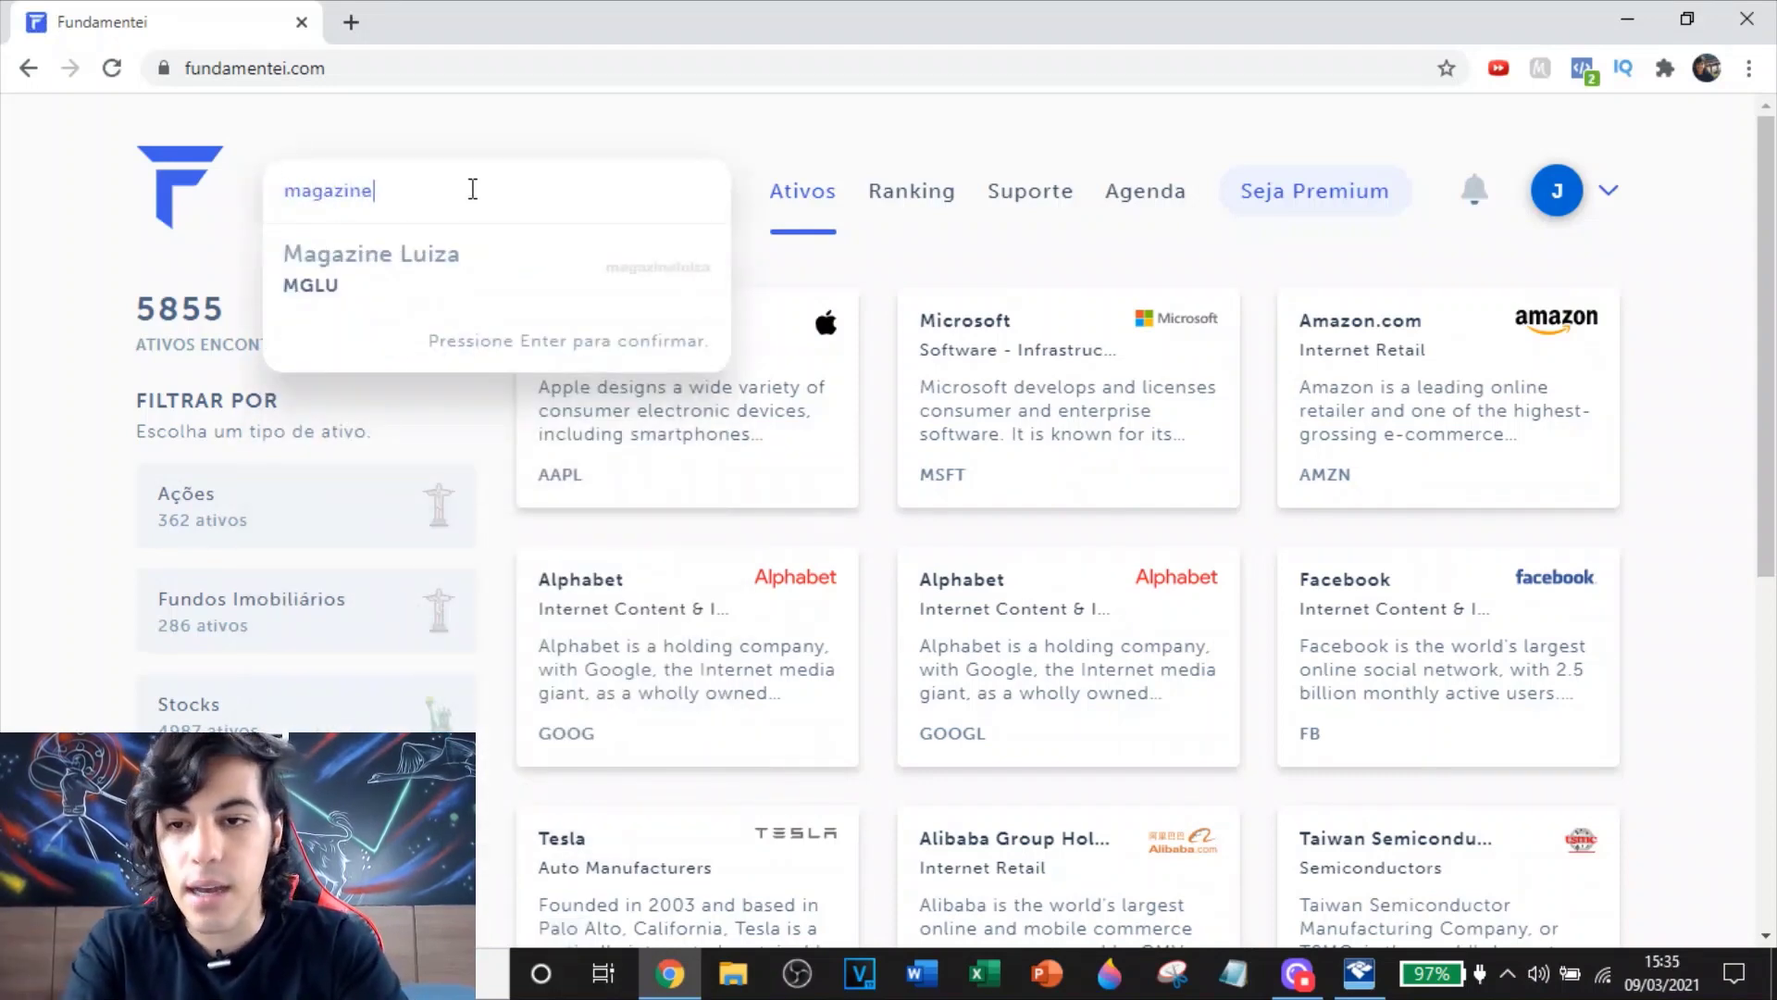
pyautogui.click(458, 264)
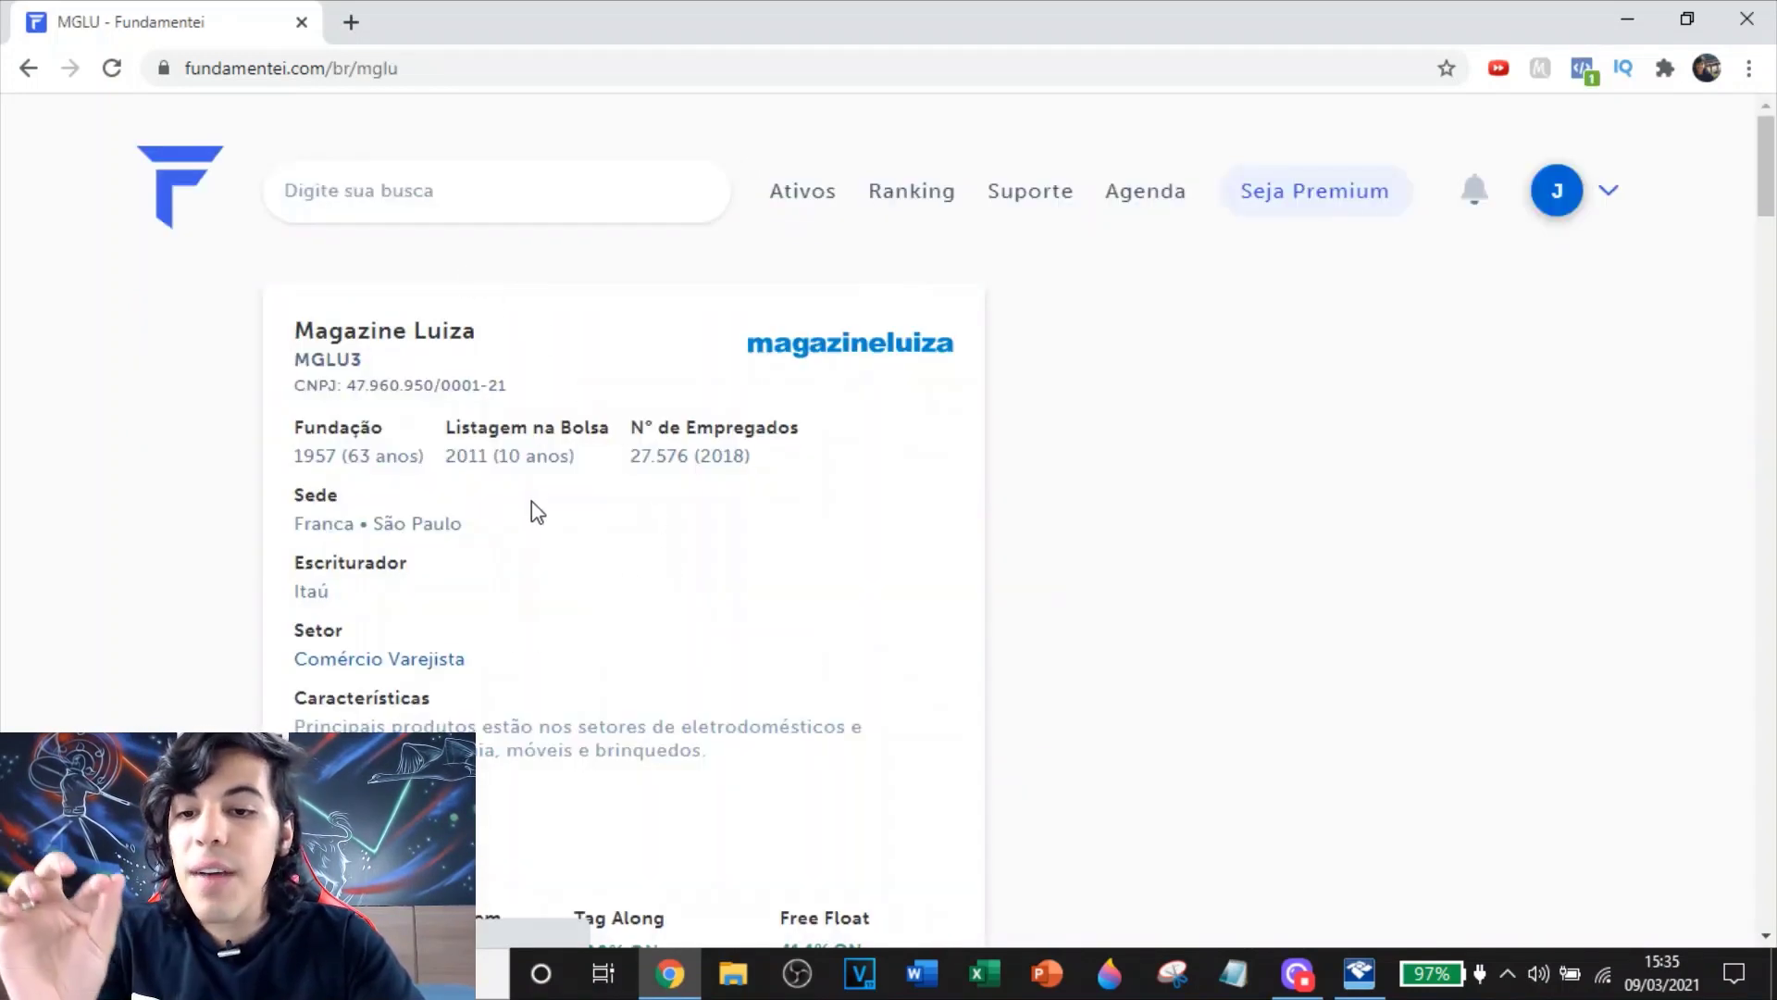
# Examine the company's bookkeeping institution (Escriturador) and its name on the Magazine Luiza page
pyautogui.scroll(-2, 543, 504)
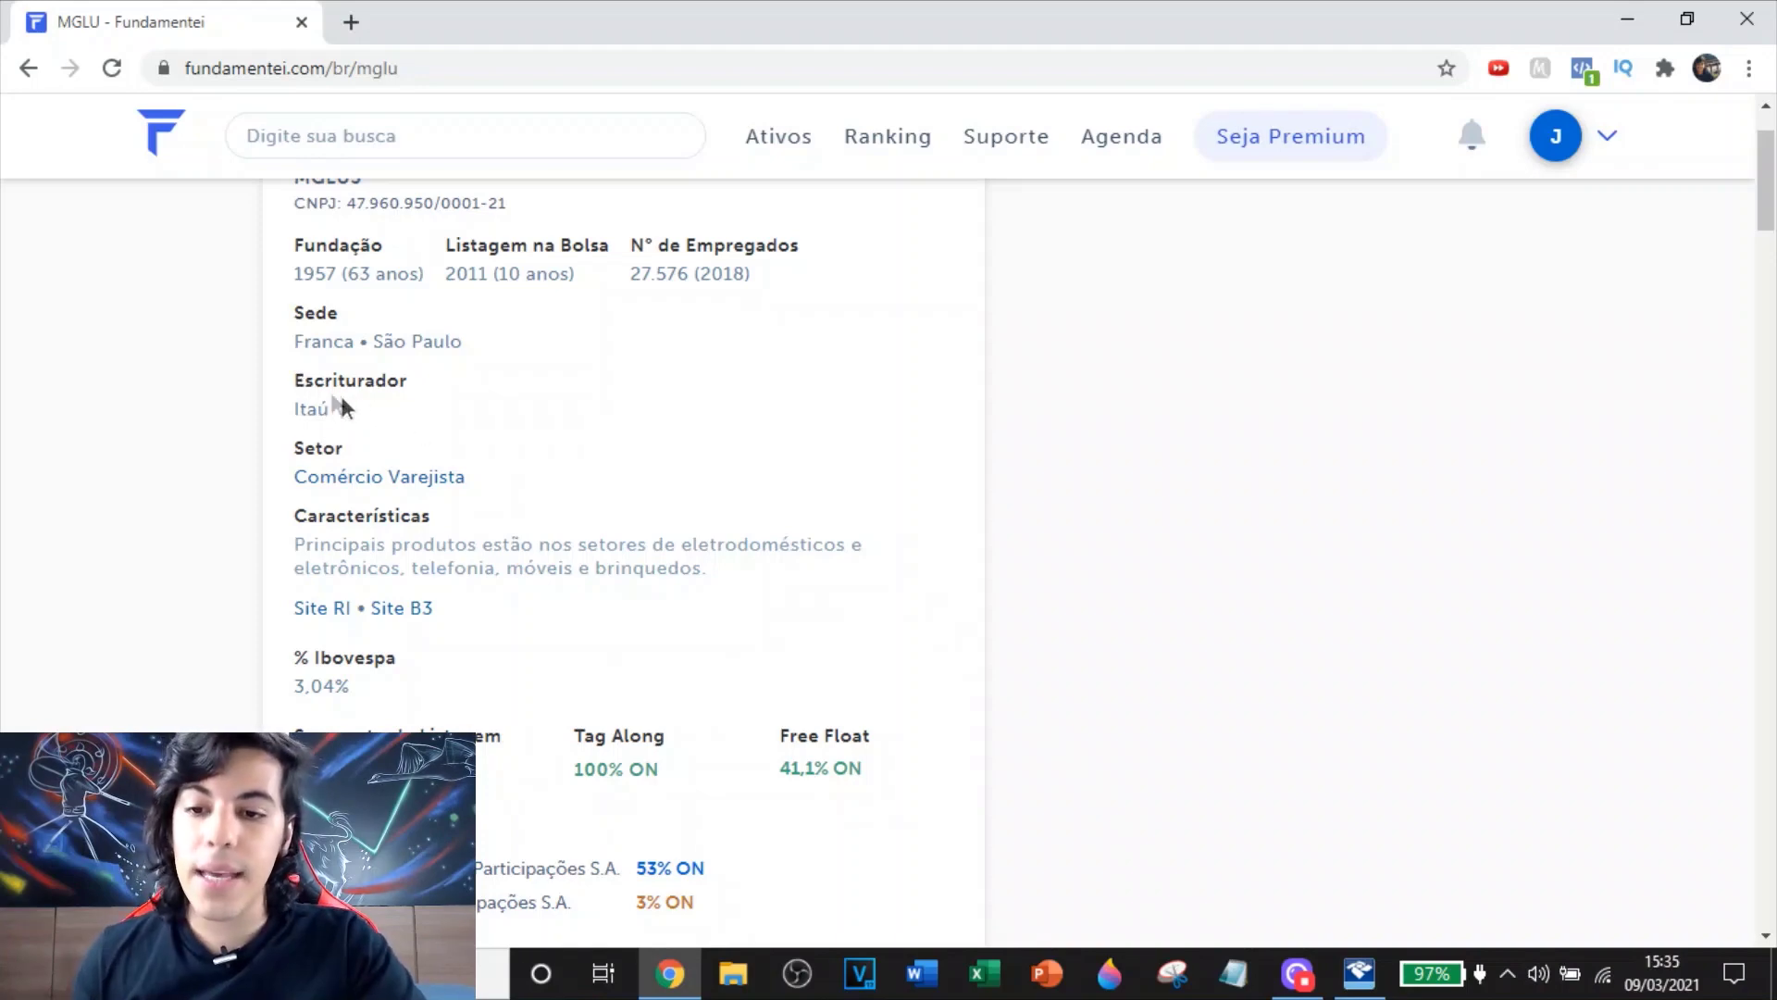
pyautogui.moveTo(344, 403); pyautogui.dragTo(289, 387)
pyautogui.scroll(1, 460, 423)
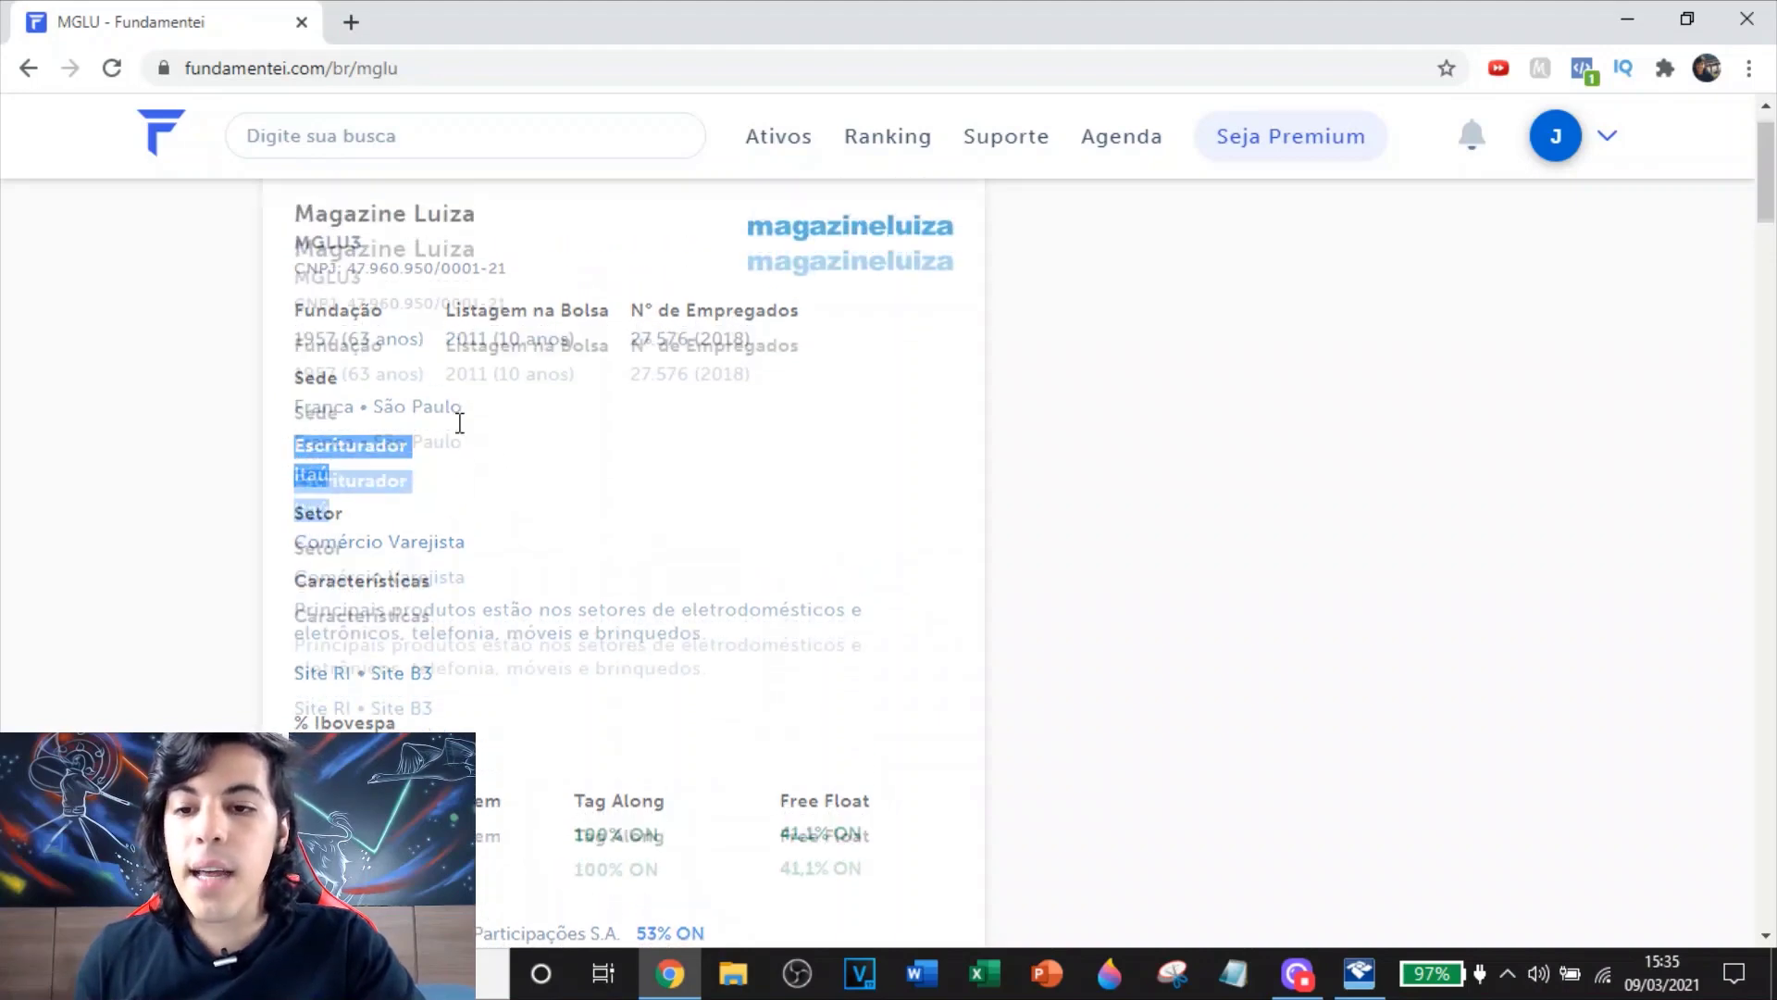
pyautogui.moveTo(486, 332); pyautogui.dragTo(308, 333)
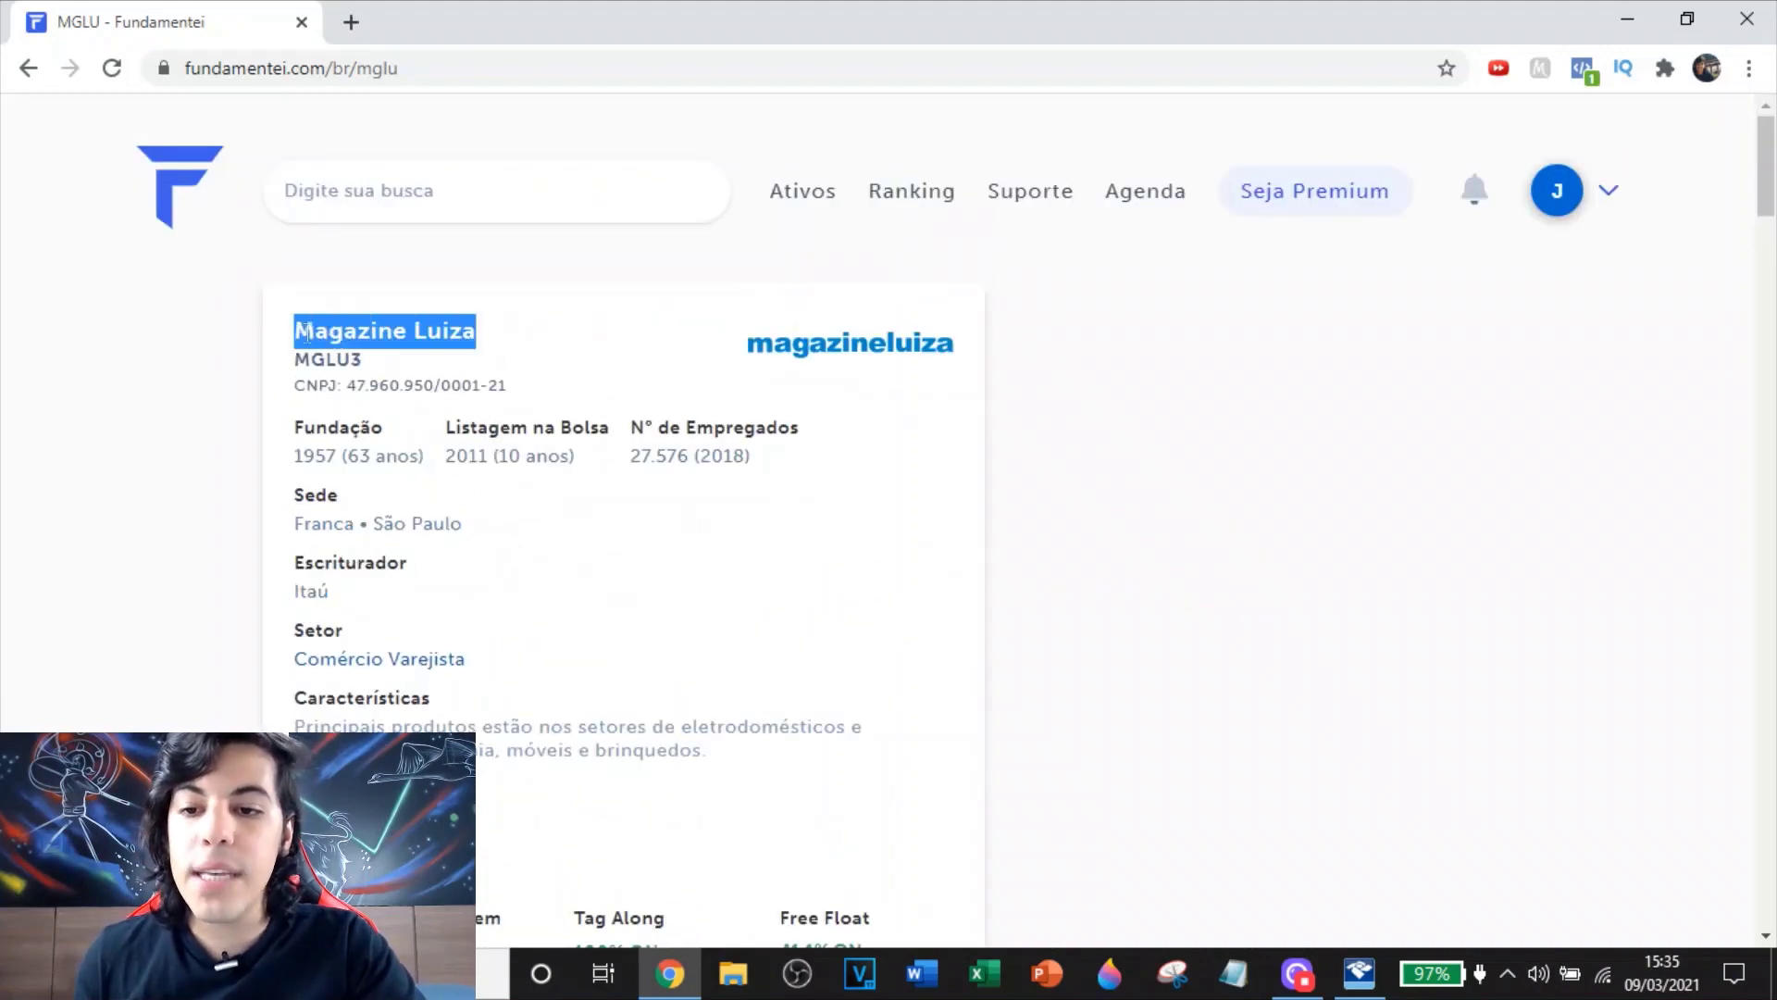
pyautogui.click(870, 525)
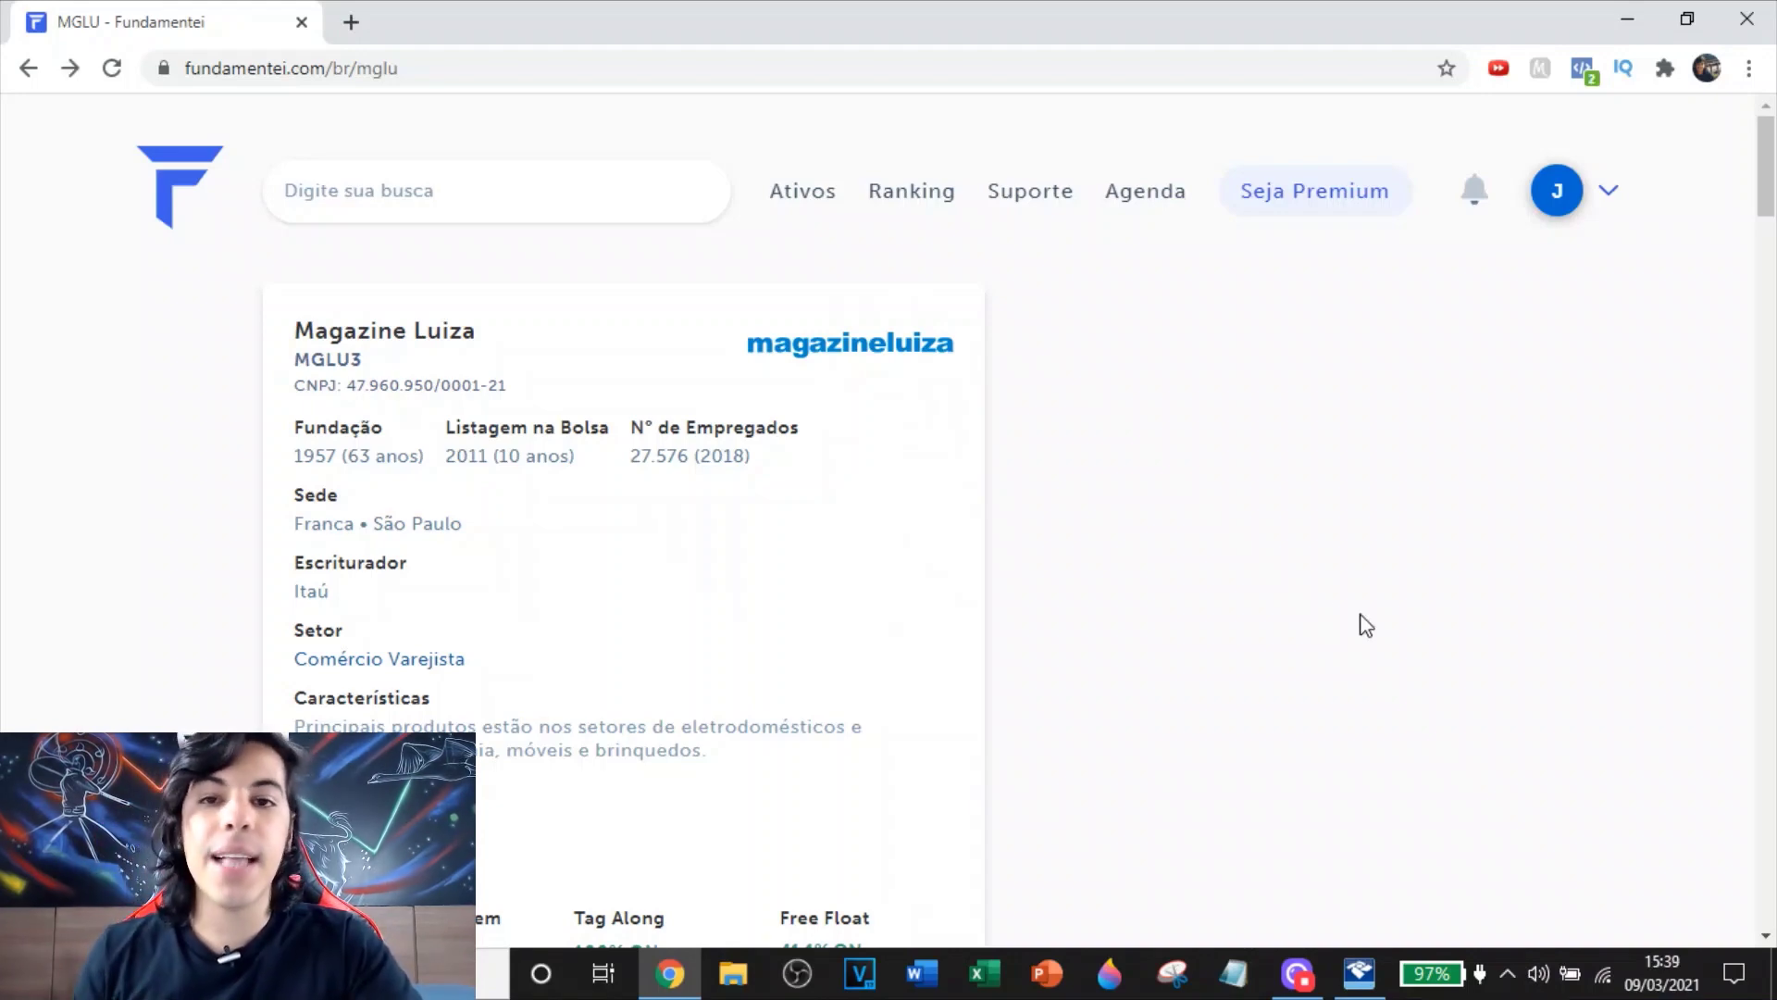
# In a new incognito window, search for "cei" and open the CEI Canal Eletrônico do Investidor login at its CPF/CNPJ field
pyautogui.hotkey('ctrl', 'shift', 'n')
pyautogui.write('cei')
pyautogui.press('Return')
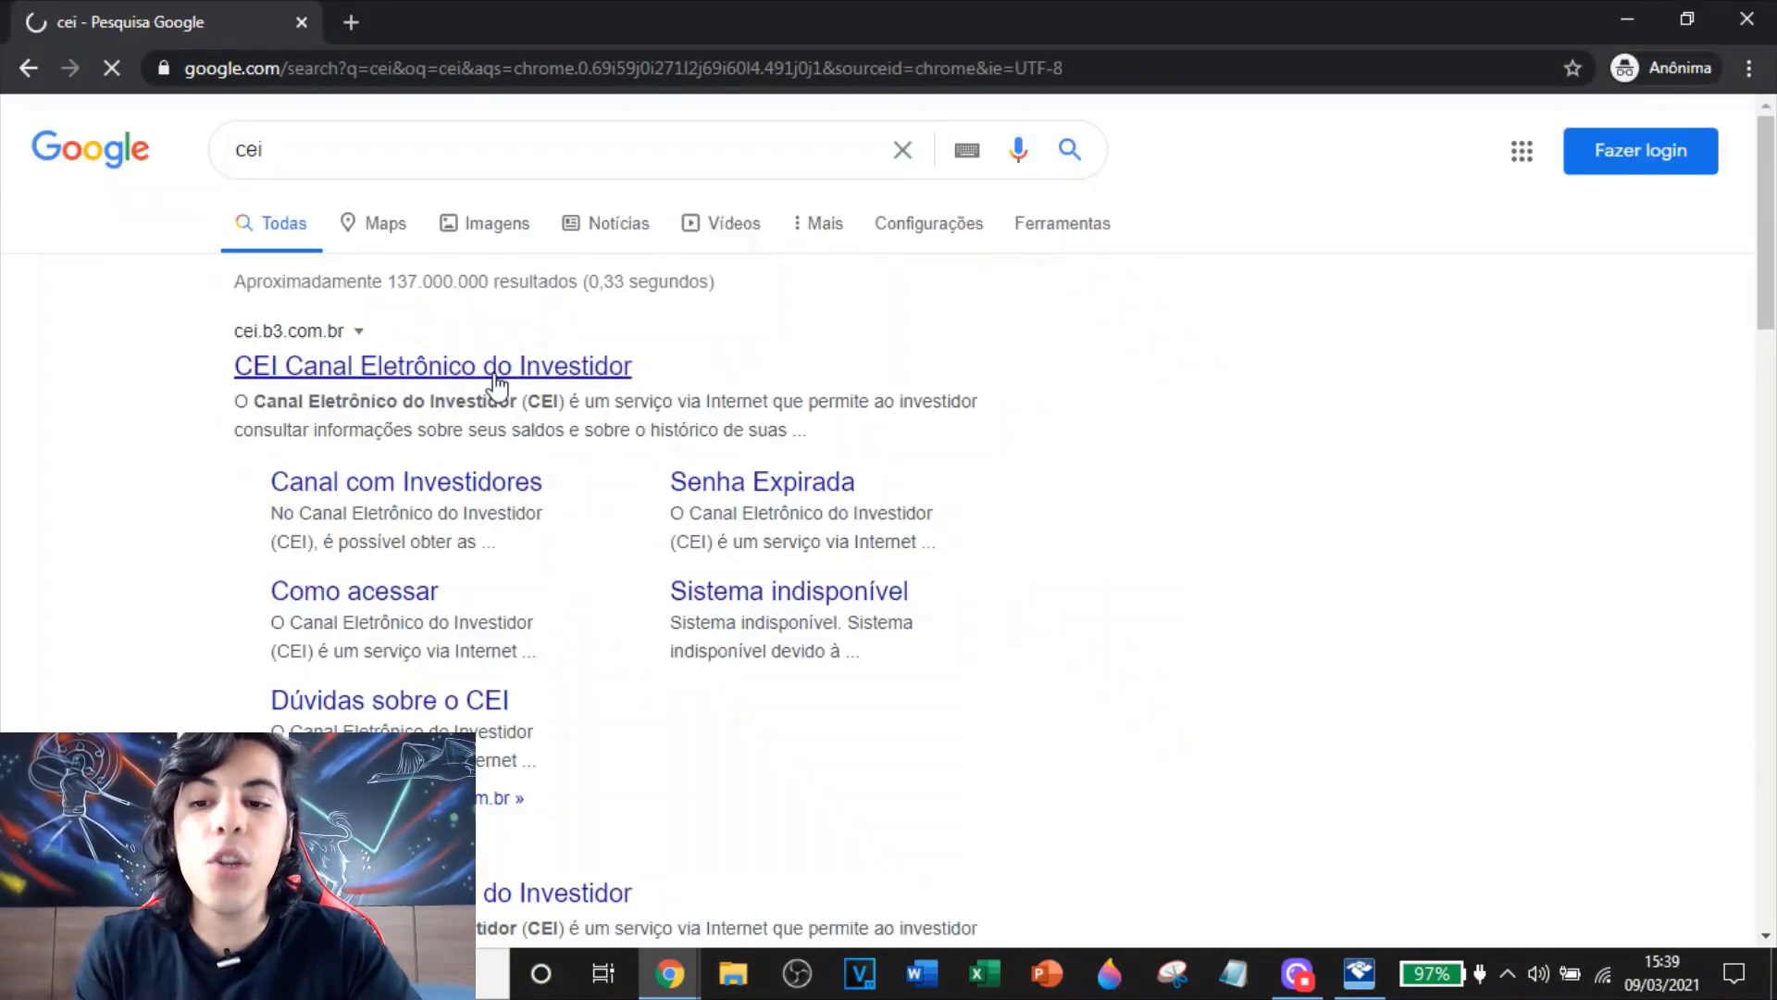
pyautogui.click(497, 382)
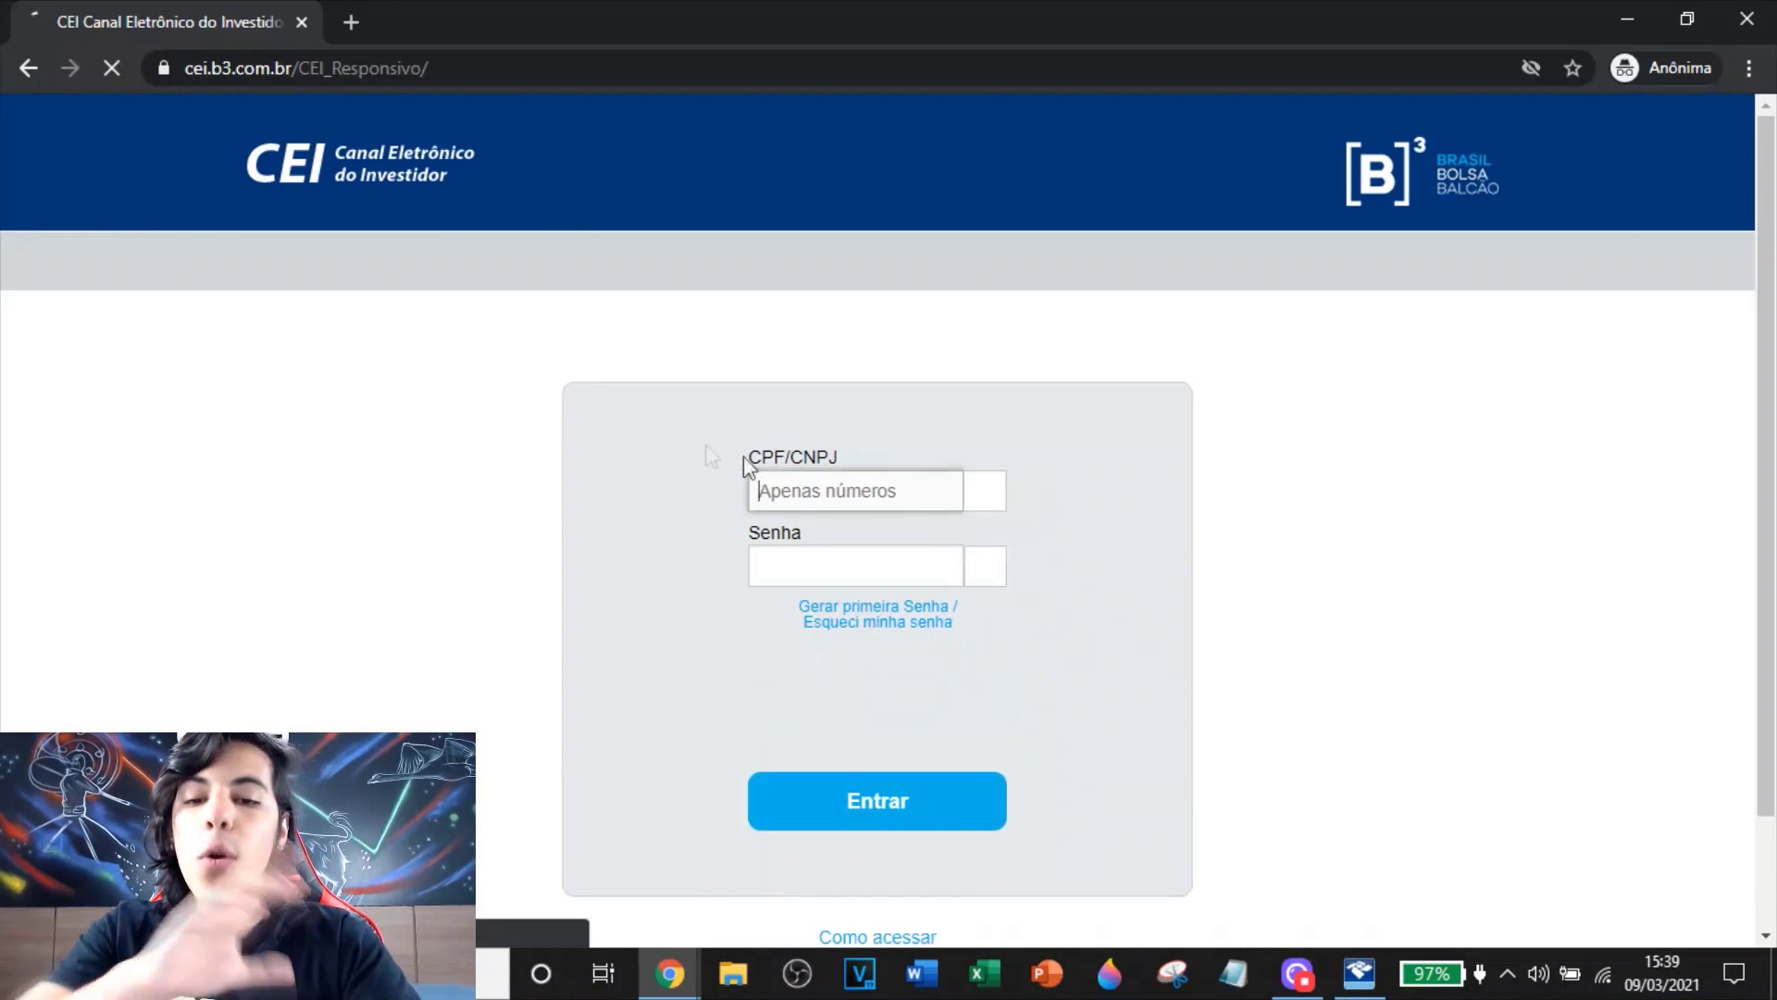
pyautogui.click(896, 499)
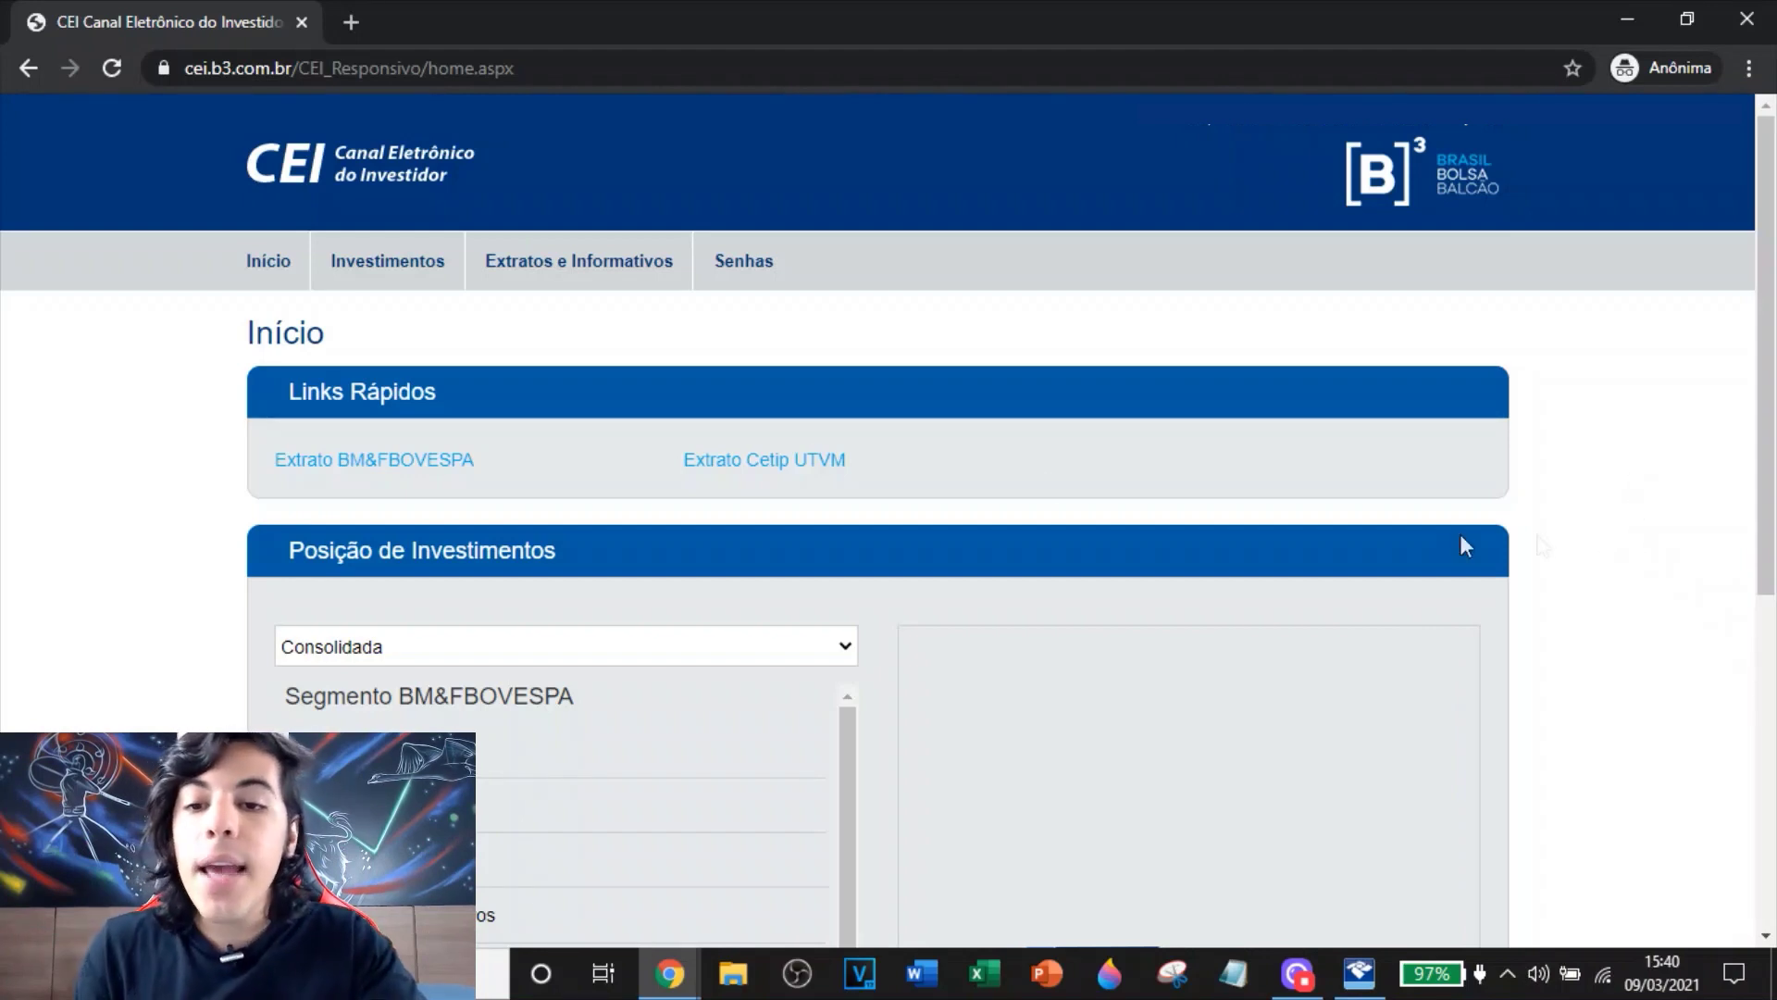
# Open the Negociação de ativos query and choose 308 - CLEAR CORRETORA - GRUPO XP as the institution
pyautogui.moveTo(514, 278)
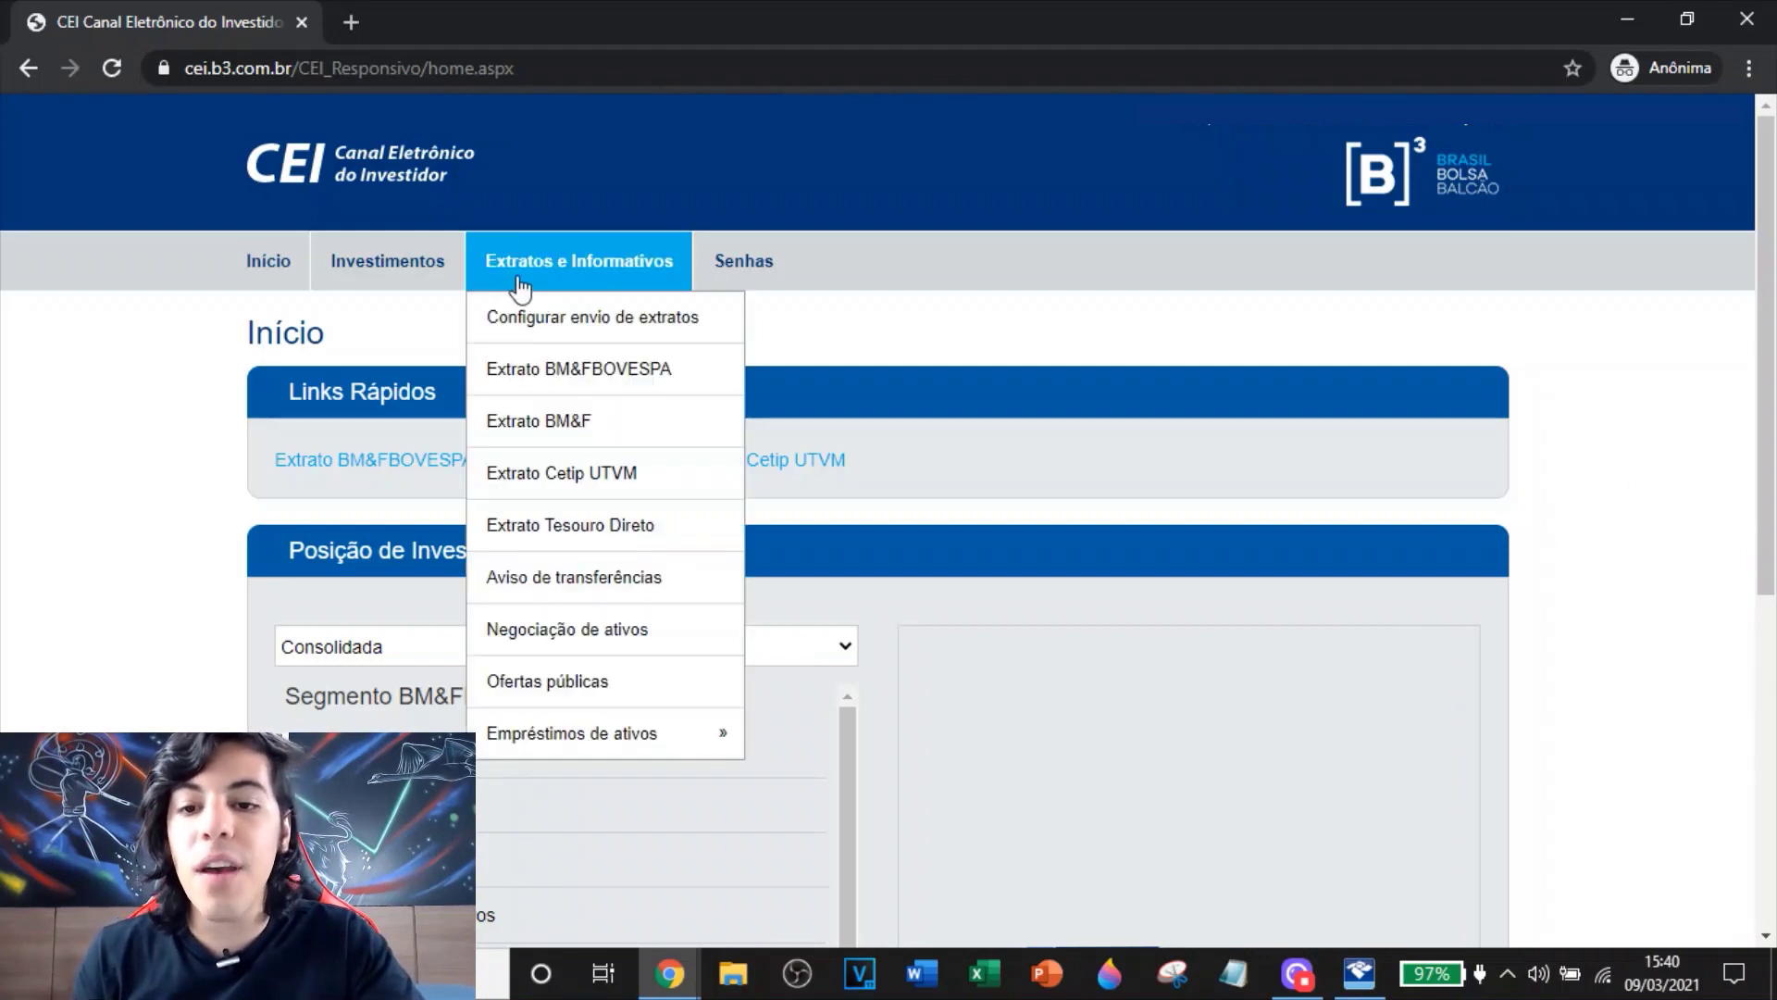
pyautogui.click(600, 644)
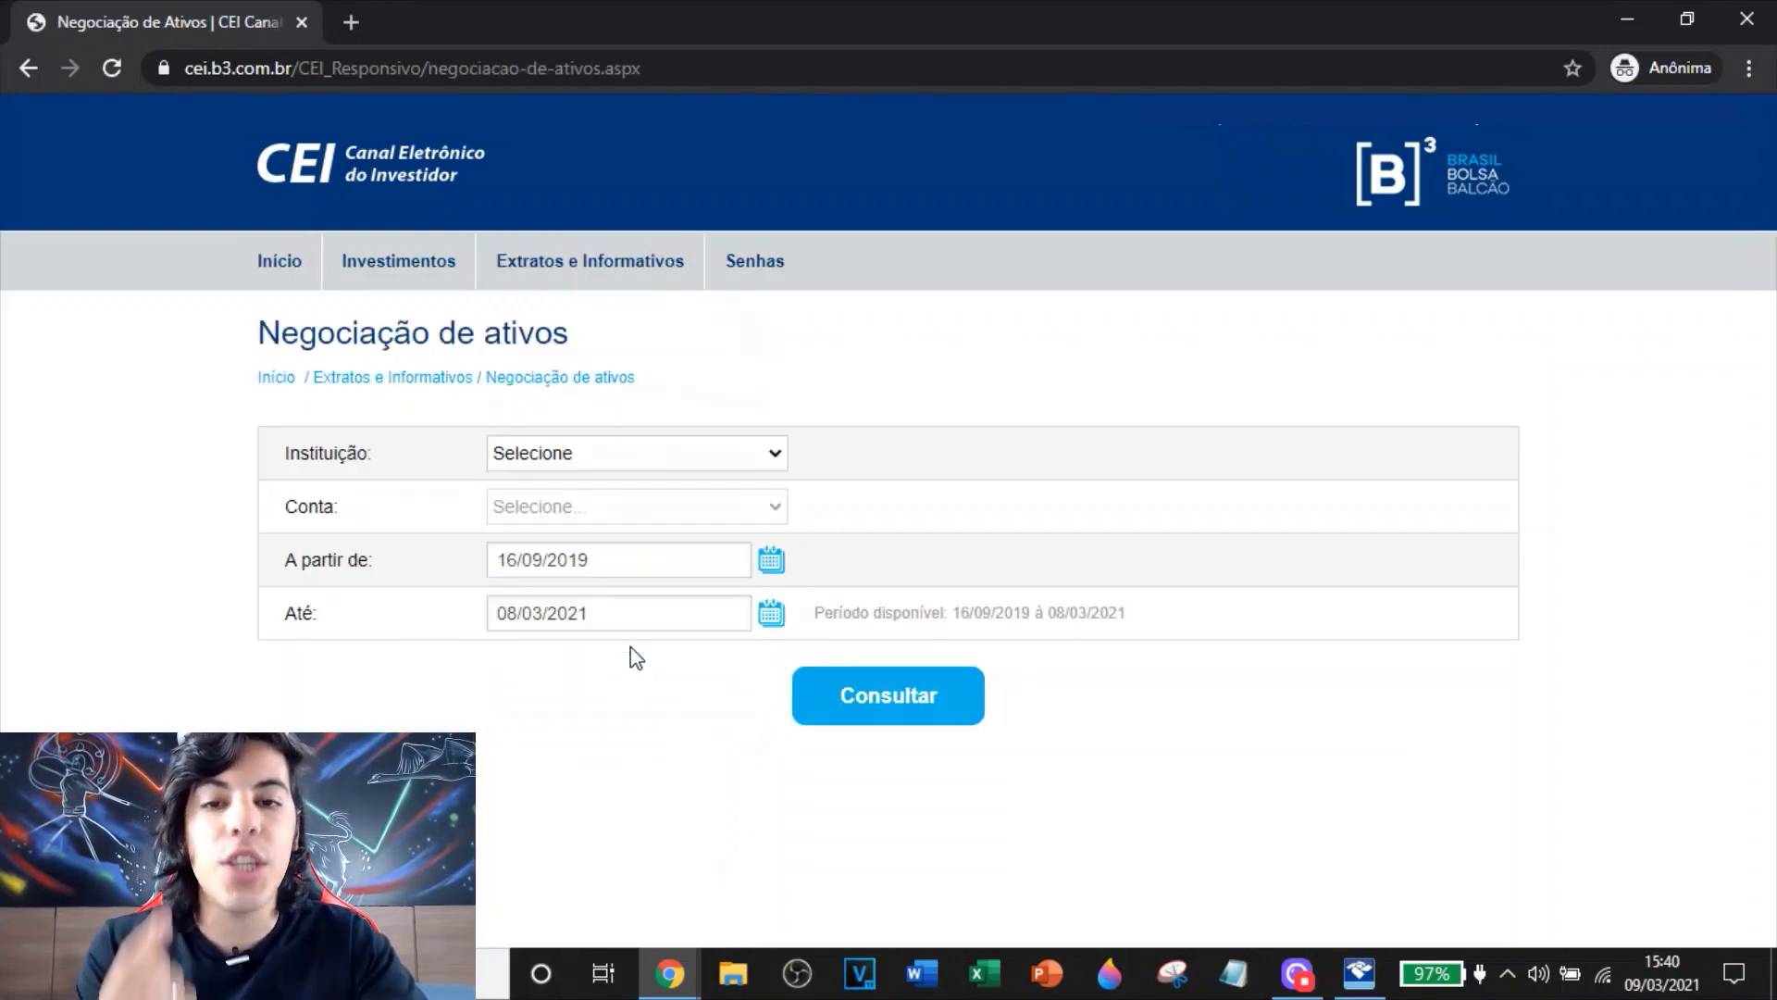
pyautogui.click(757, 454)
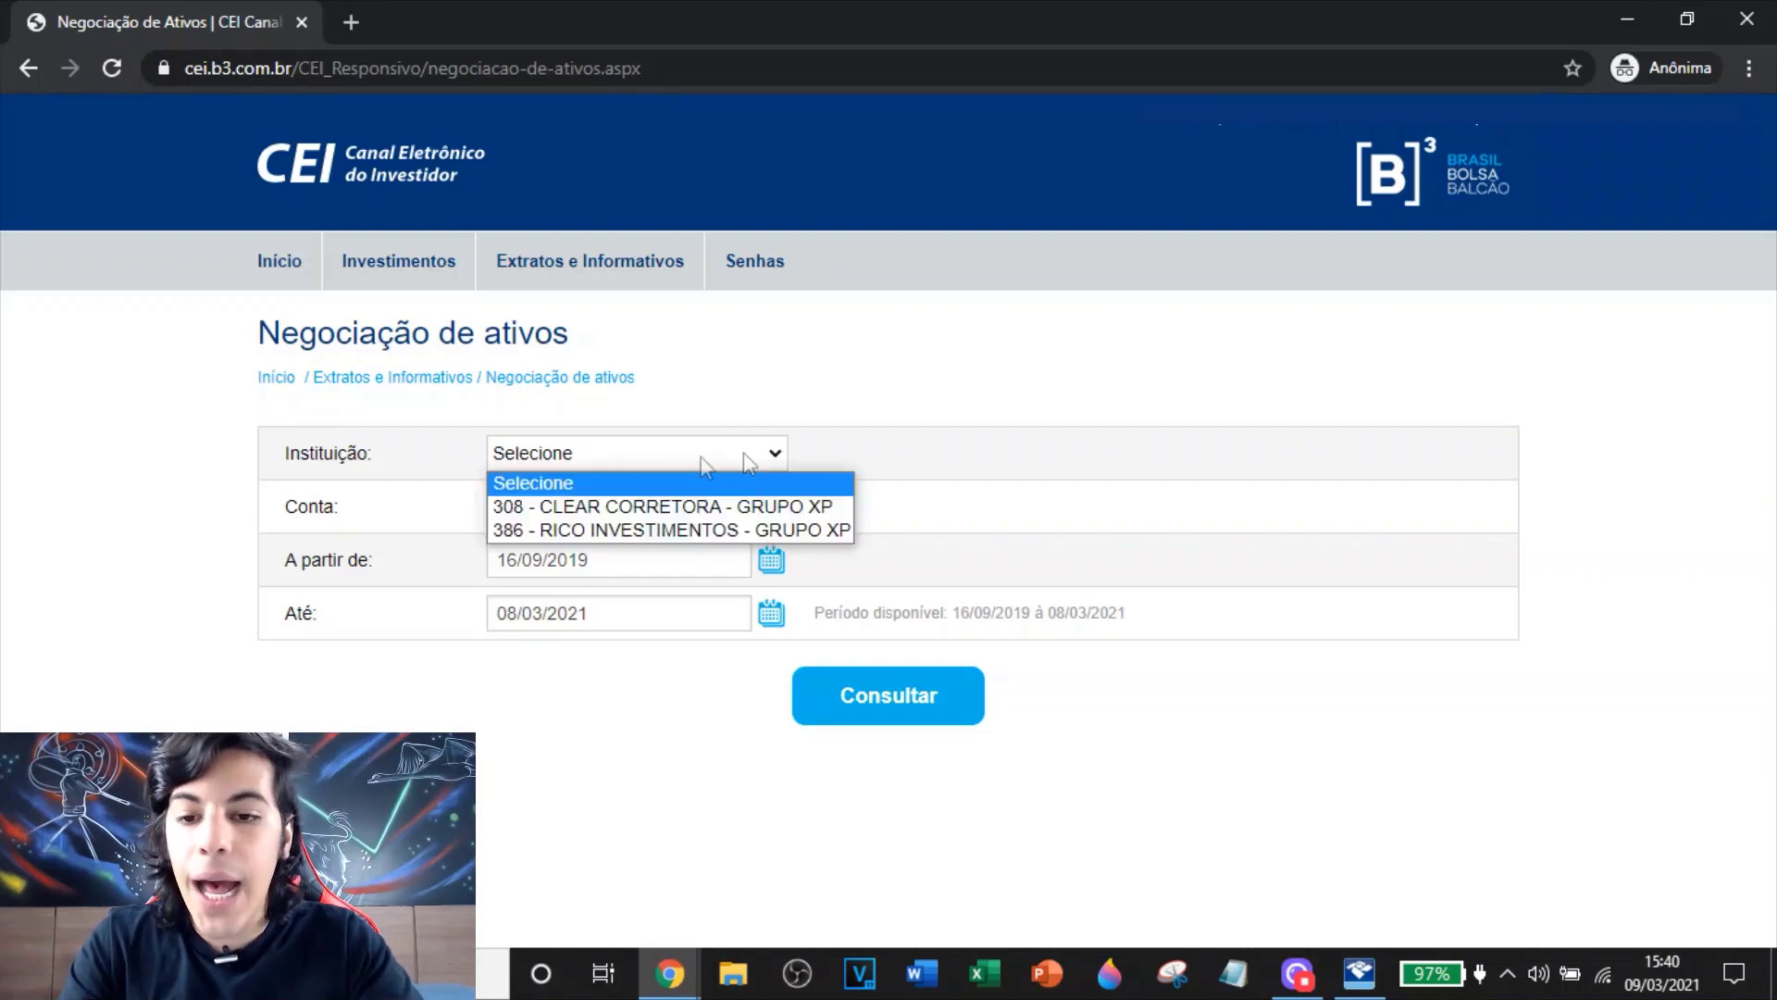
pyautogui.click(639, 510)
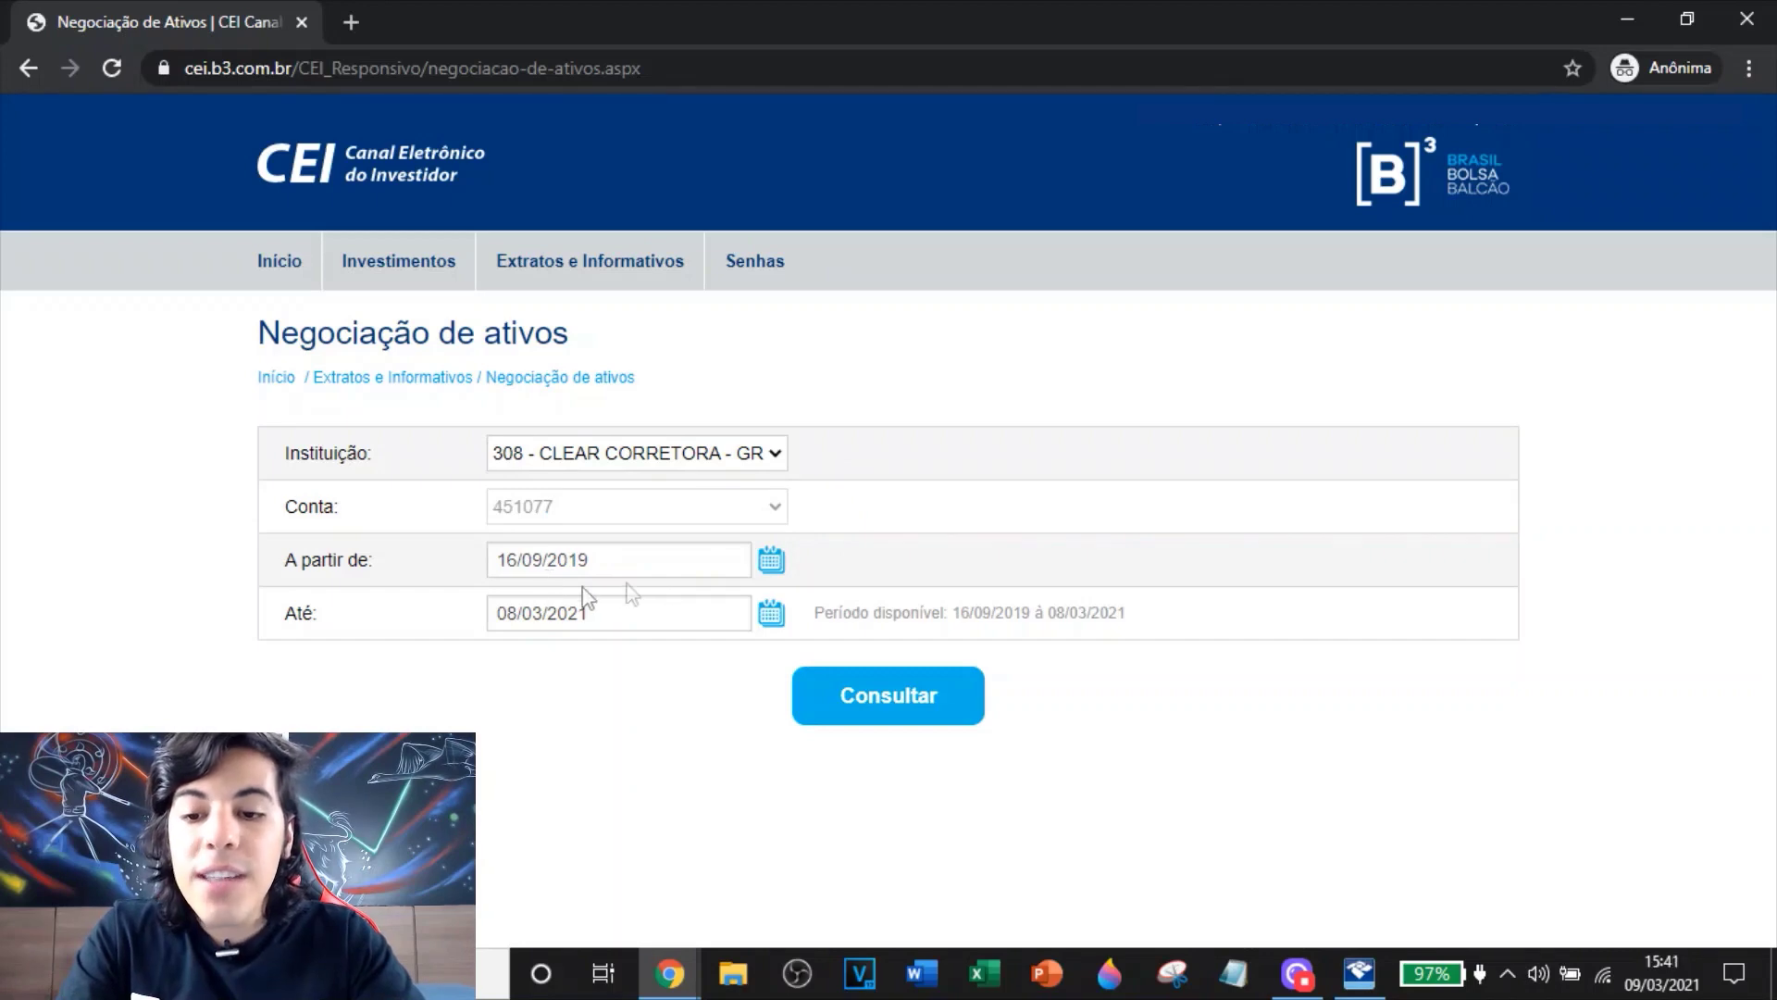
# Set the start date of the asset trading query to 01/01/2020
pyautogui.click(767, 563)
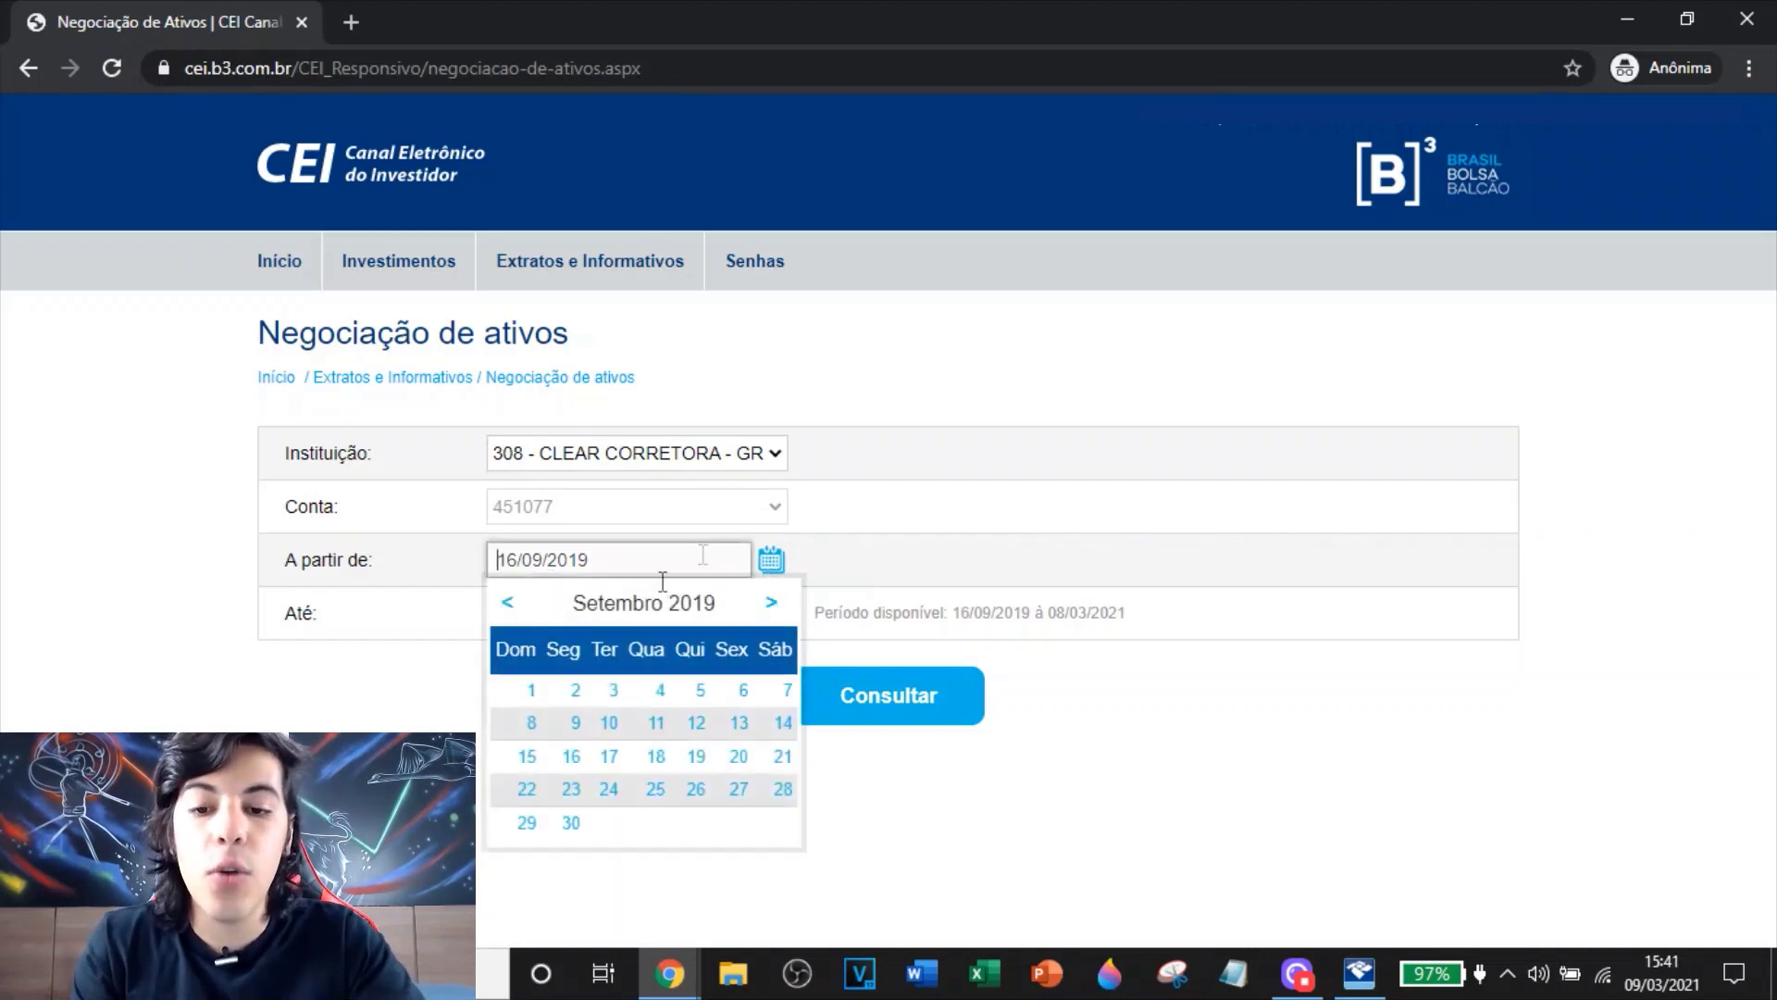
pyautogui.click(772, 604)
pyautogui.click(772, 603)
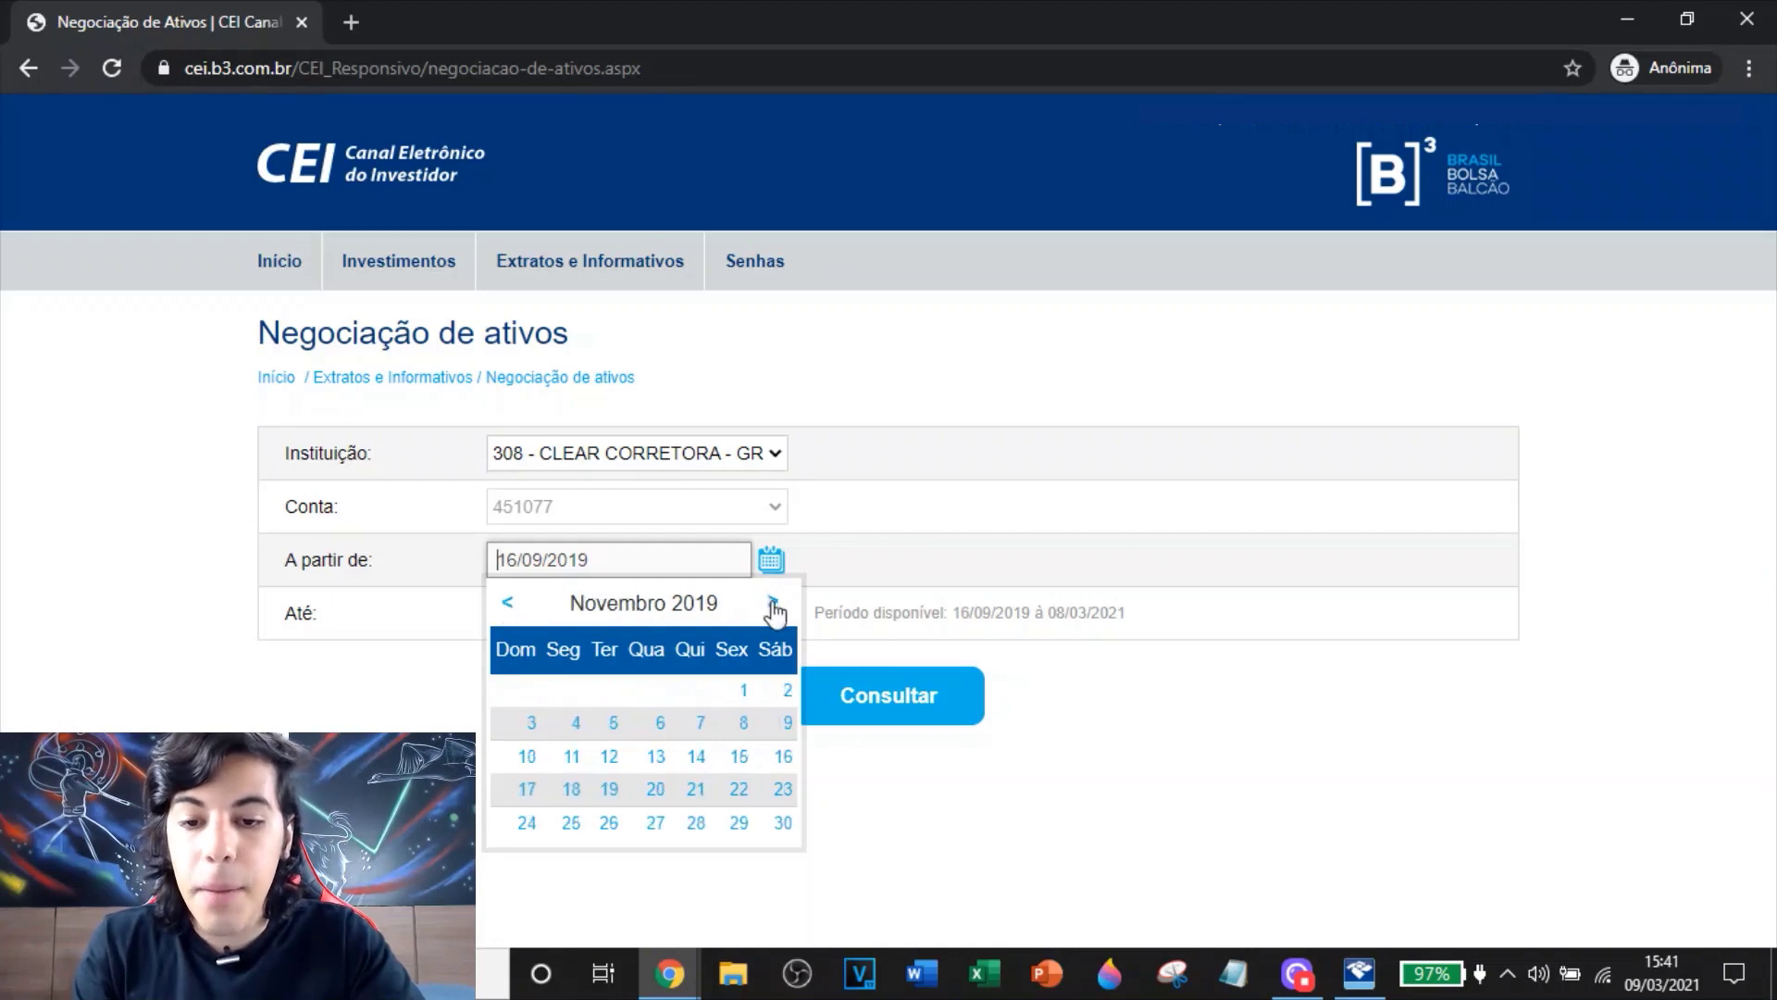
pyautogui.click(772, 604)
pyautogui.click(772, 604)
pyautogui.click(660, 690)
pyautogui.press('Tab')
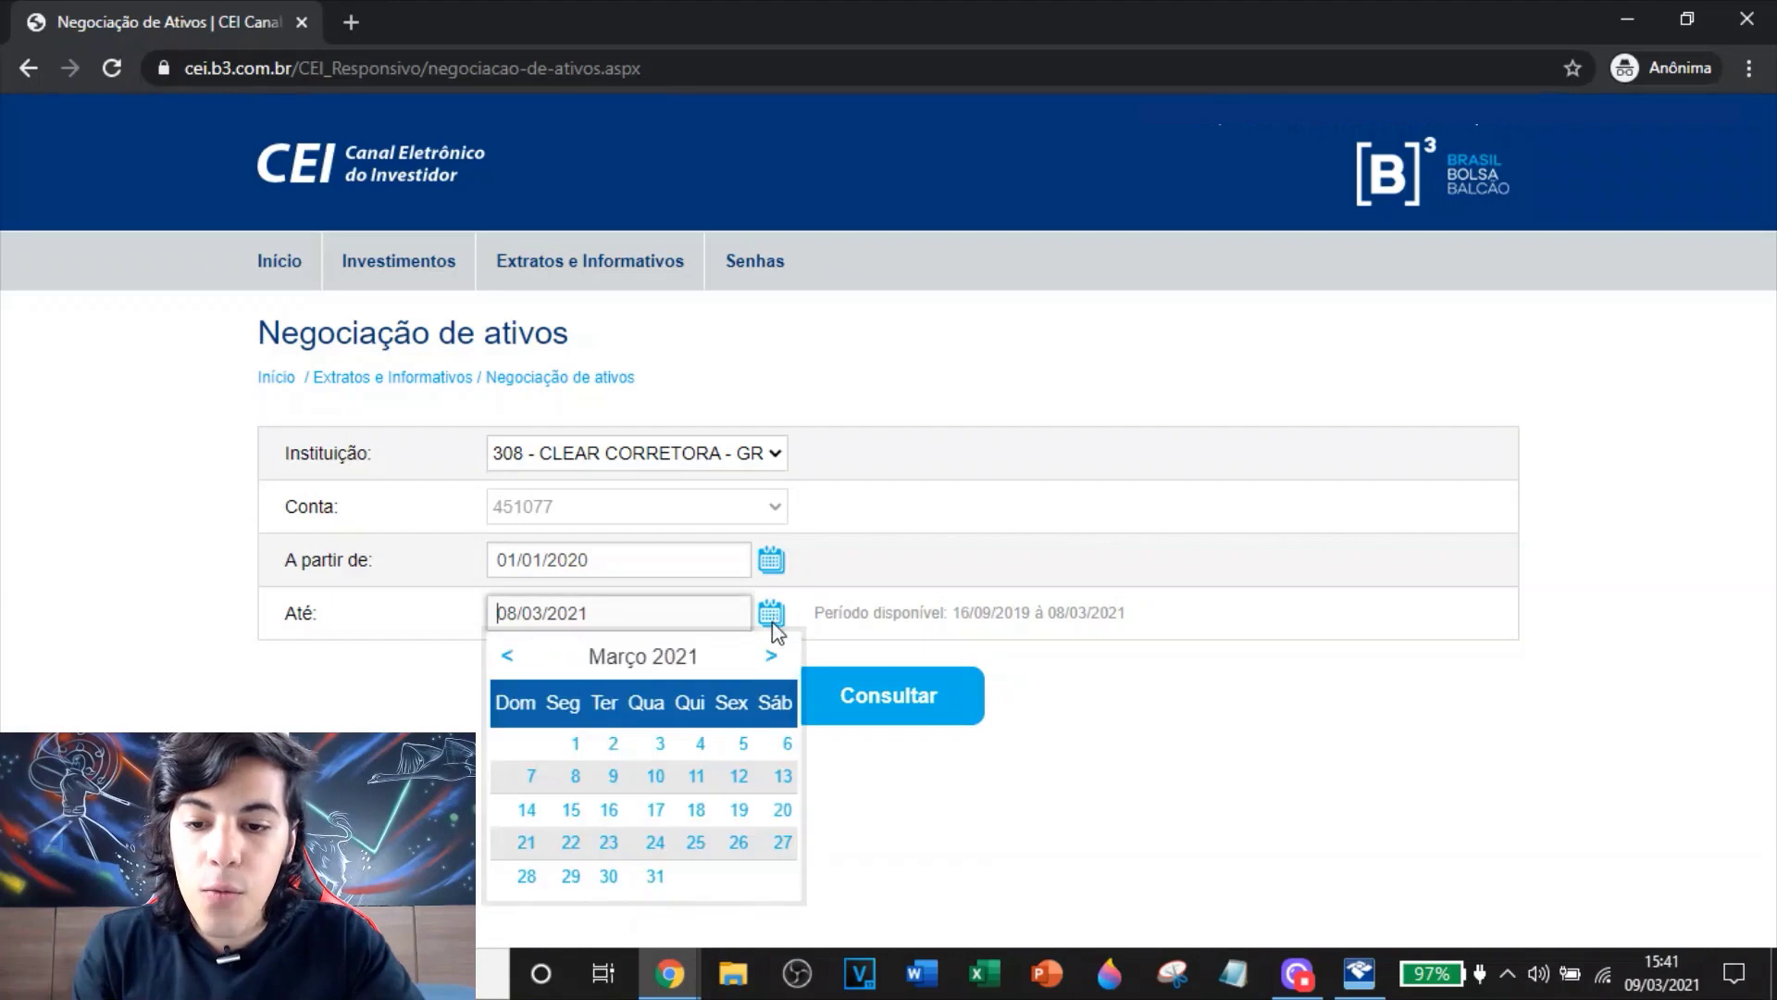
# Set the end date of the asset trading query to 31/12/2020 and run the query
pyautogui.click(507, 656)
pyautogui.click(508, 655)
pyautogui.click(507, 656)
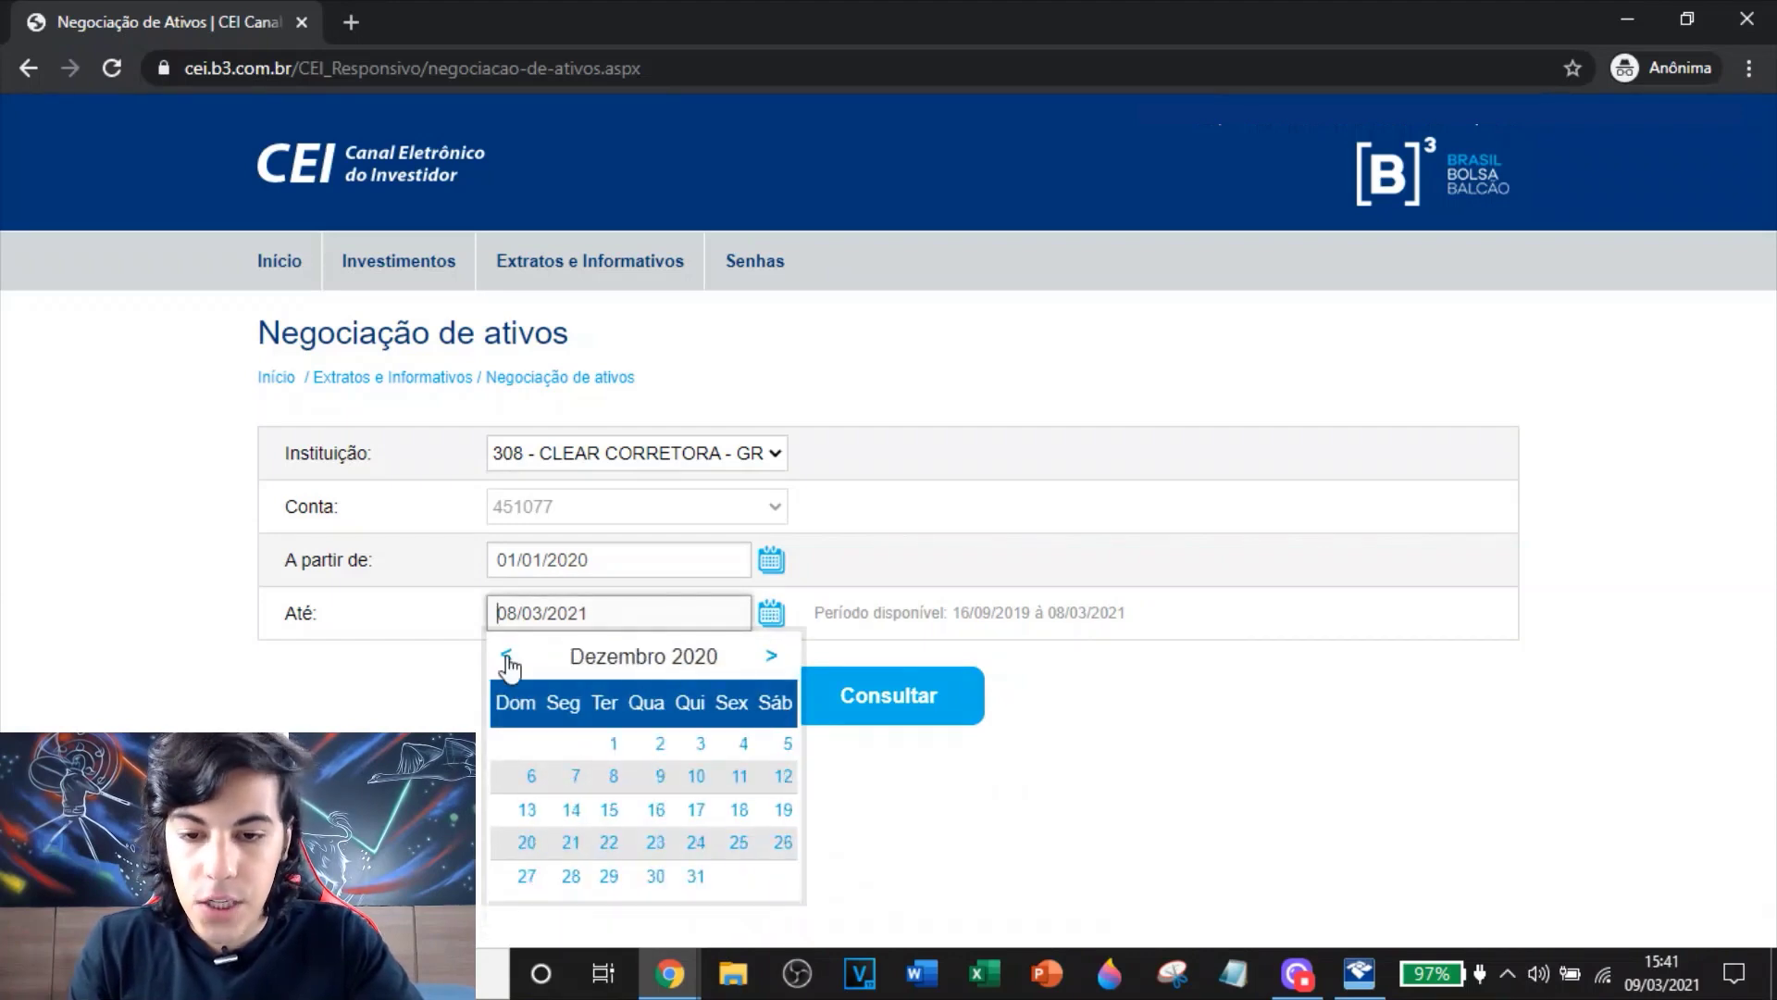
pyautogui.click(697, 876)
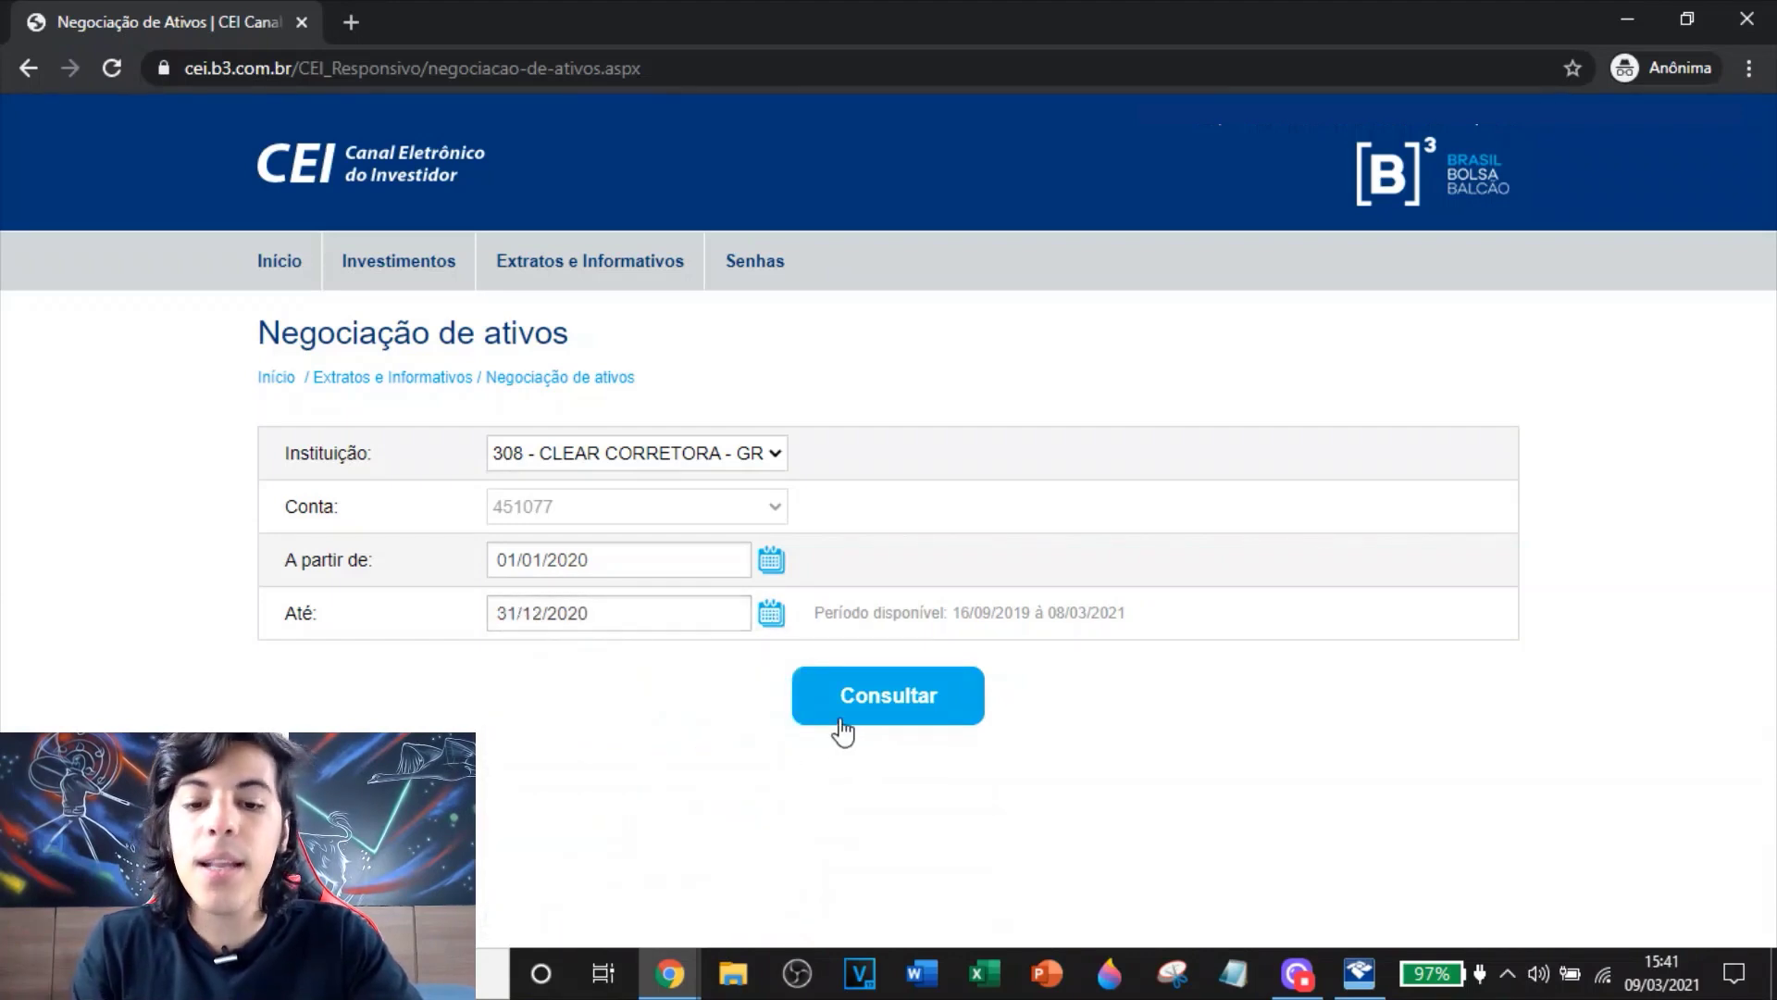
pyautogui.click(845, 730)
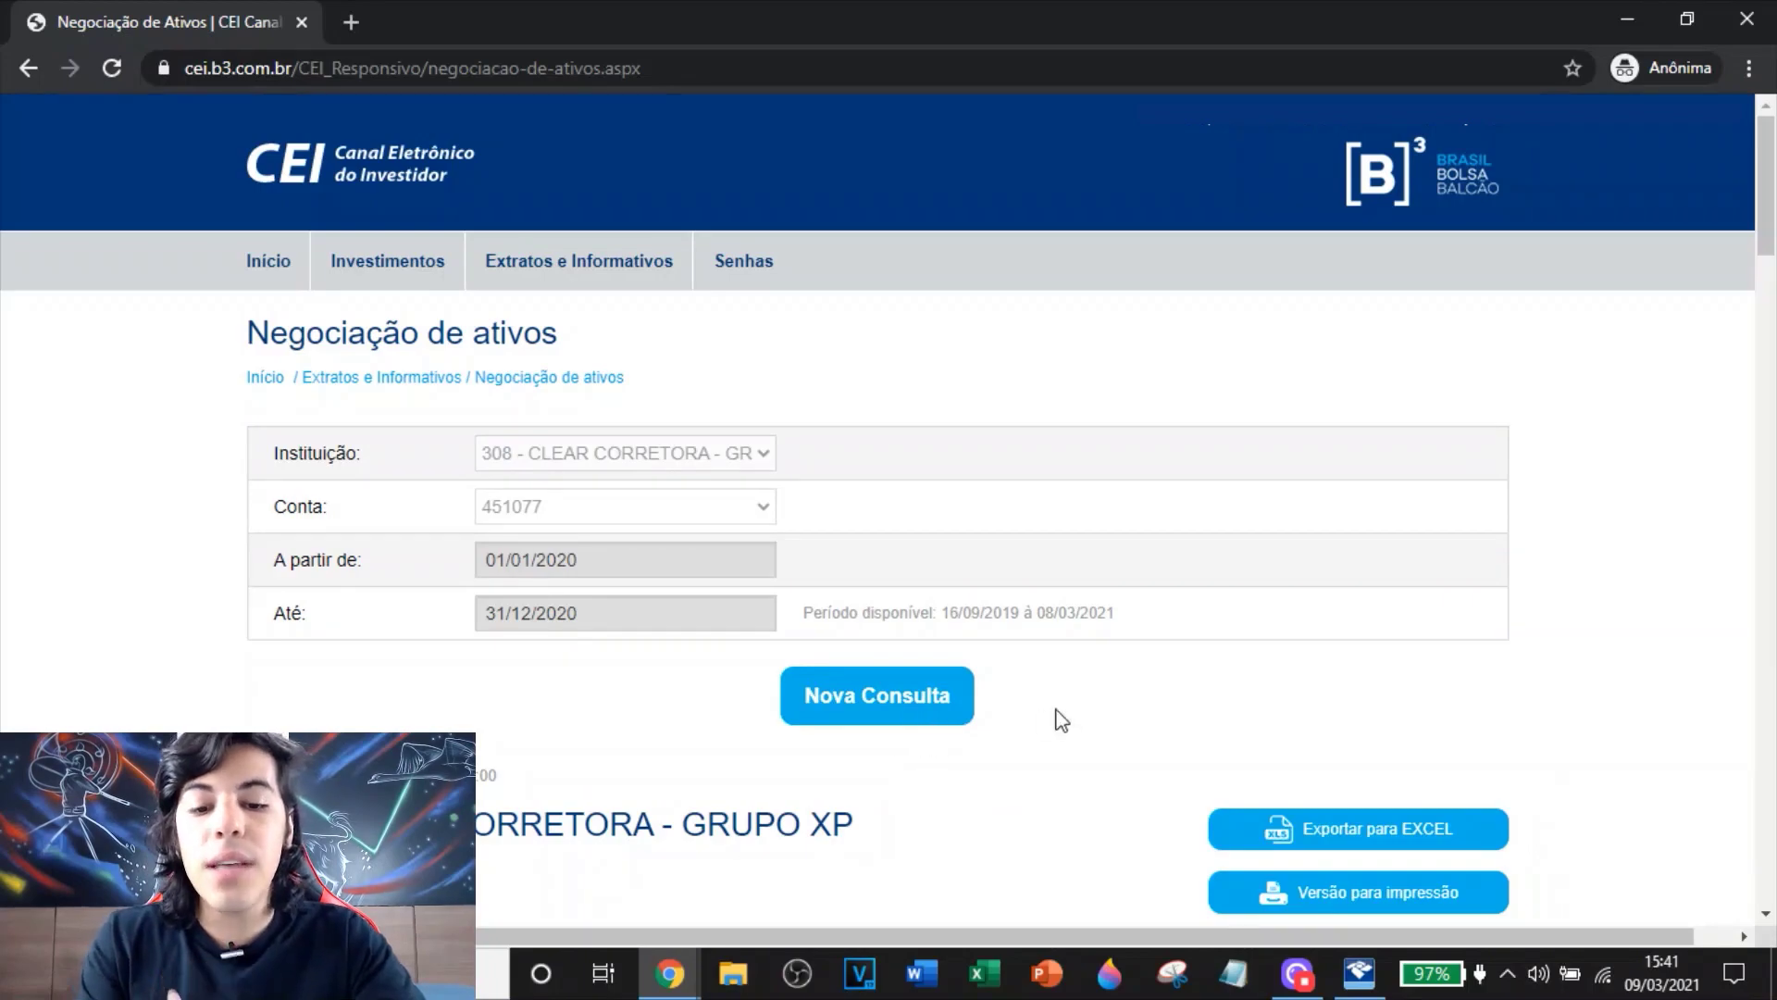
# Review the 2020 trades listed for CLEAR CORRETORA and the summary of trades for the period
pyautogui.scroll(-3, 1063, 719)
pyautogui.scroll(-3, 1016, 614)
pyautogui.scroll(1, 897, 559)
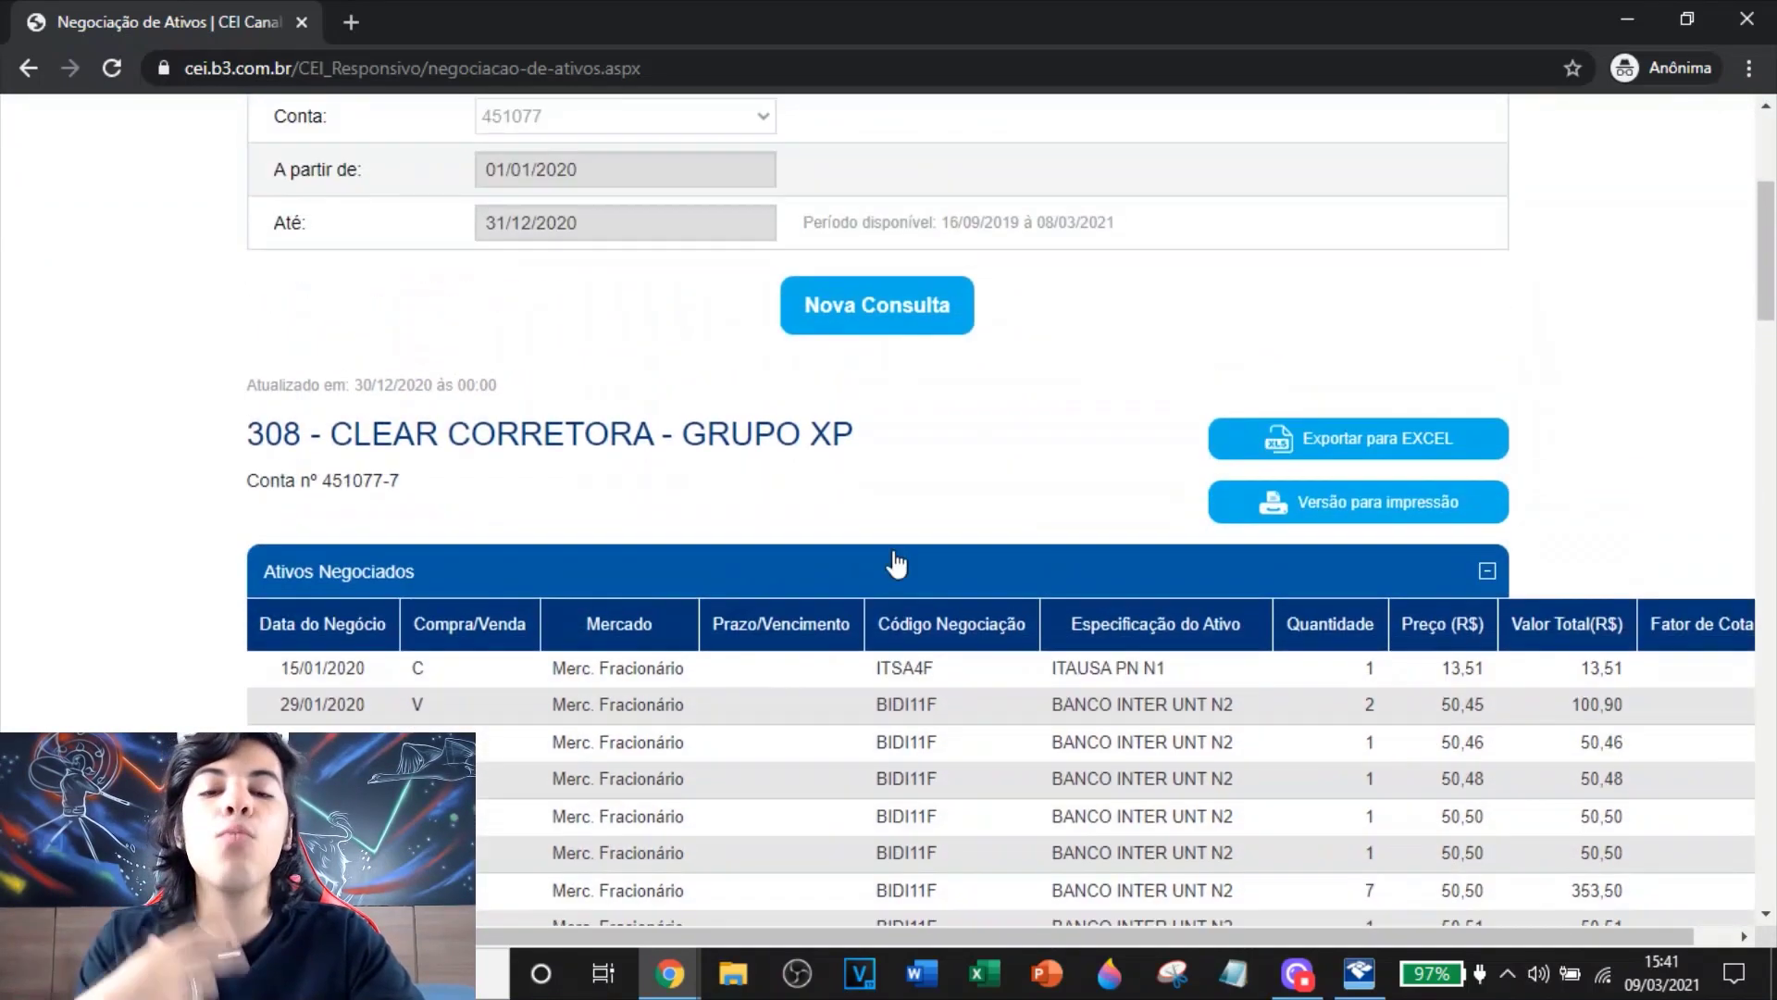
pyautogui.scroll(-2, 894, 560)
pyautogui.scroll(-20, 894, 560)
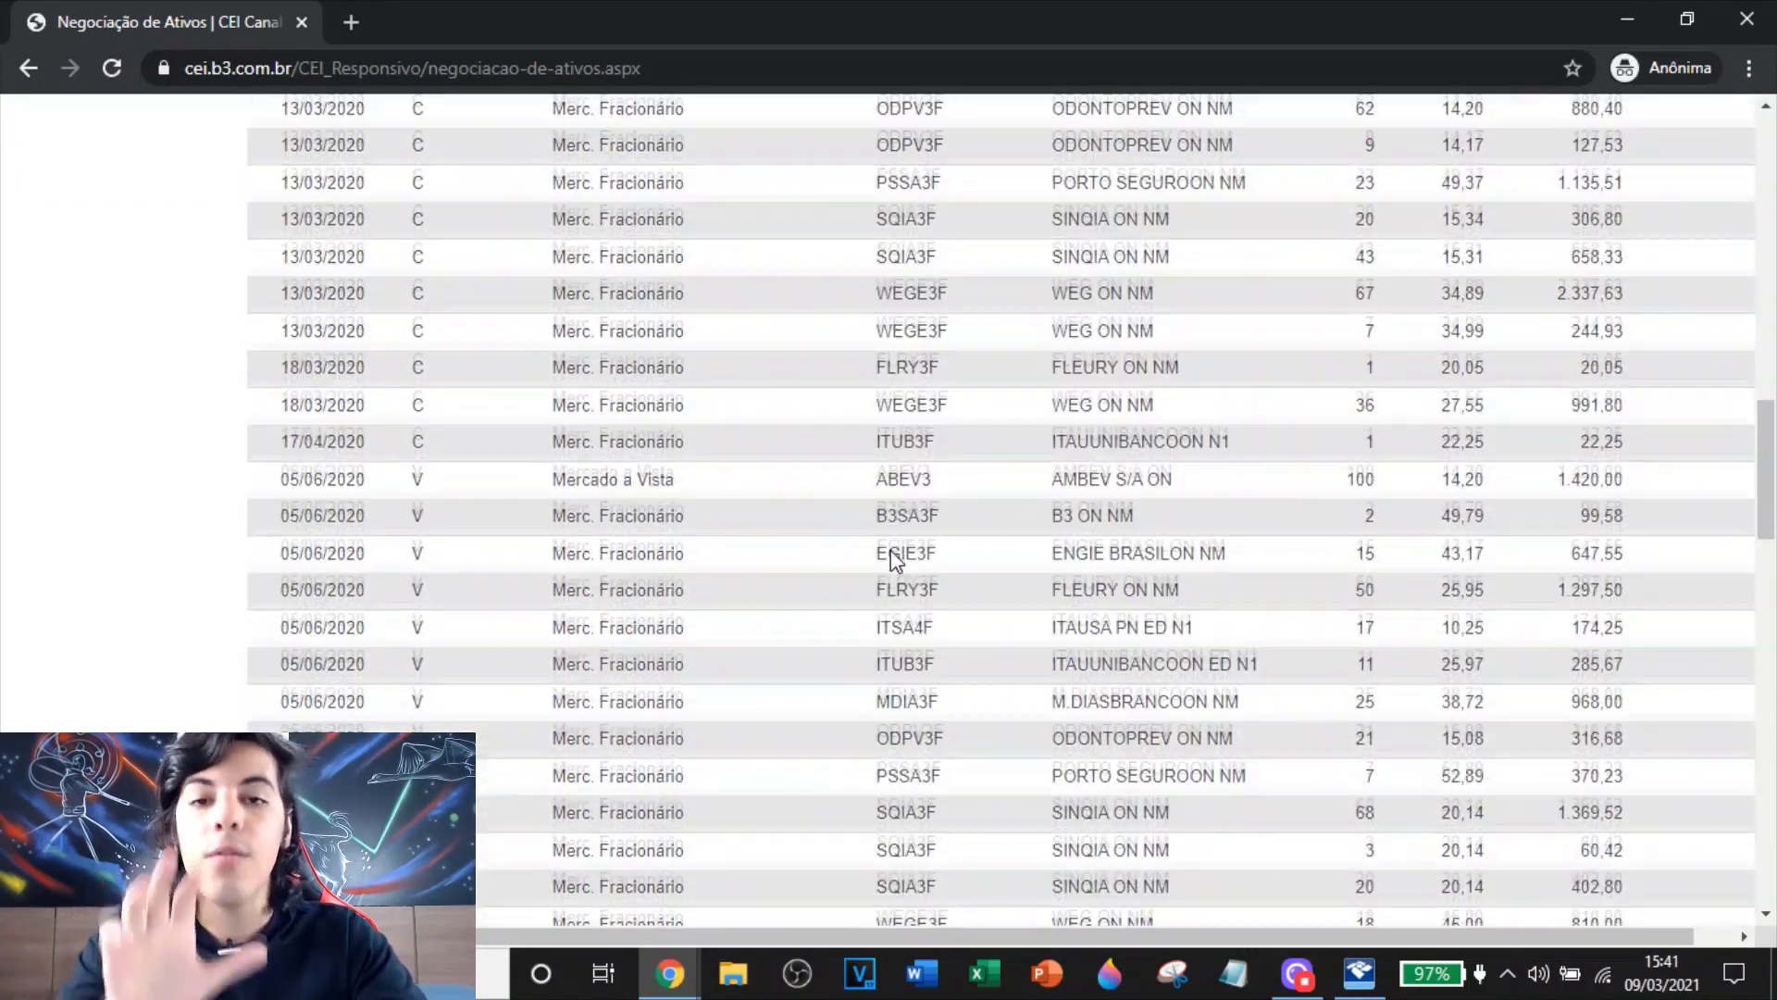
pyautogui.scroll(-15, 891, 560)
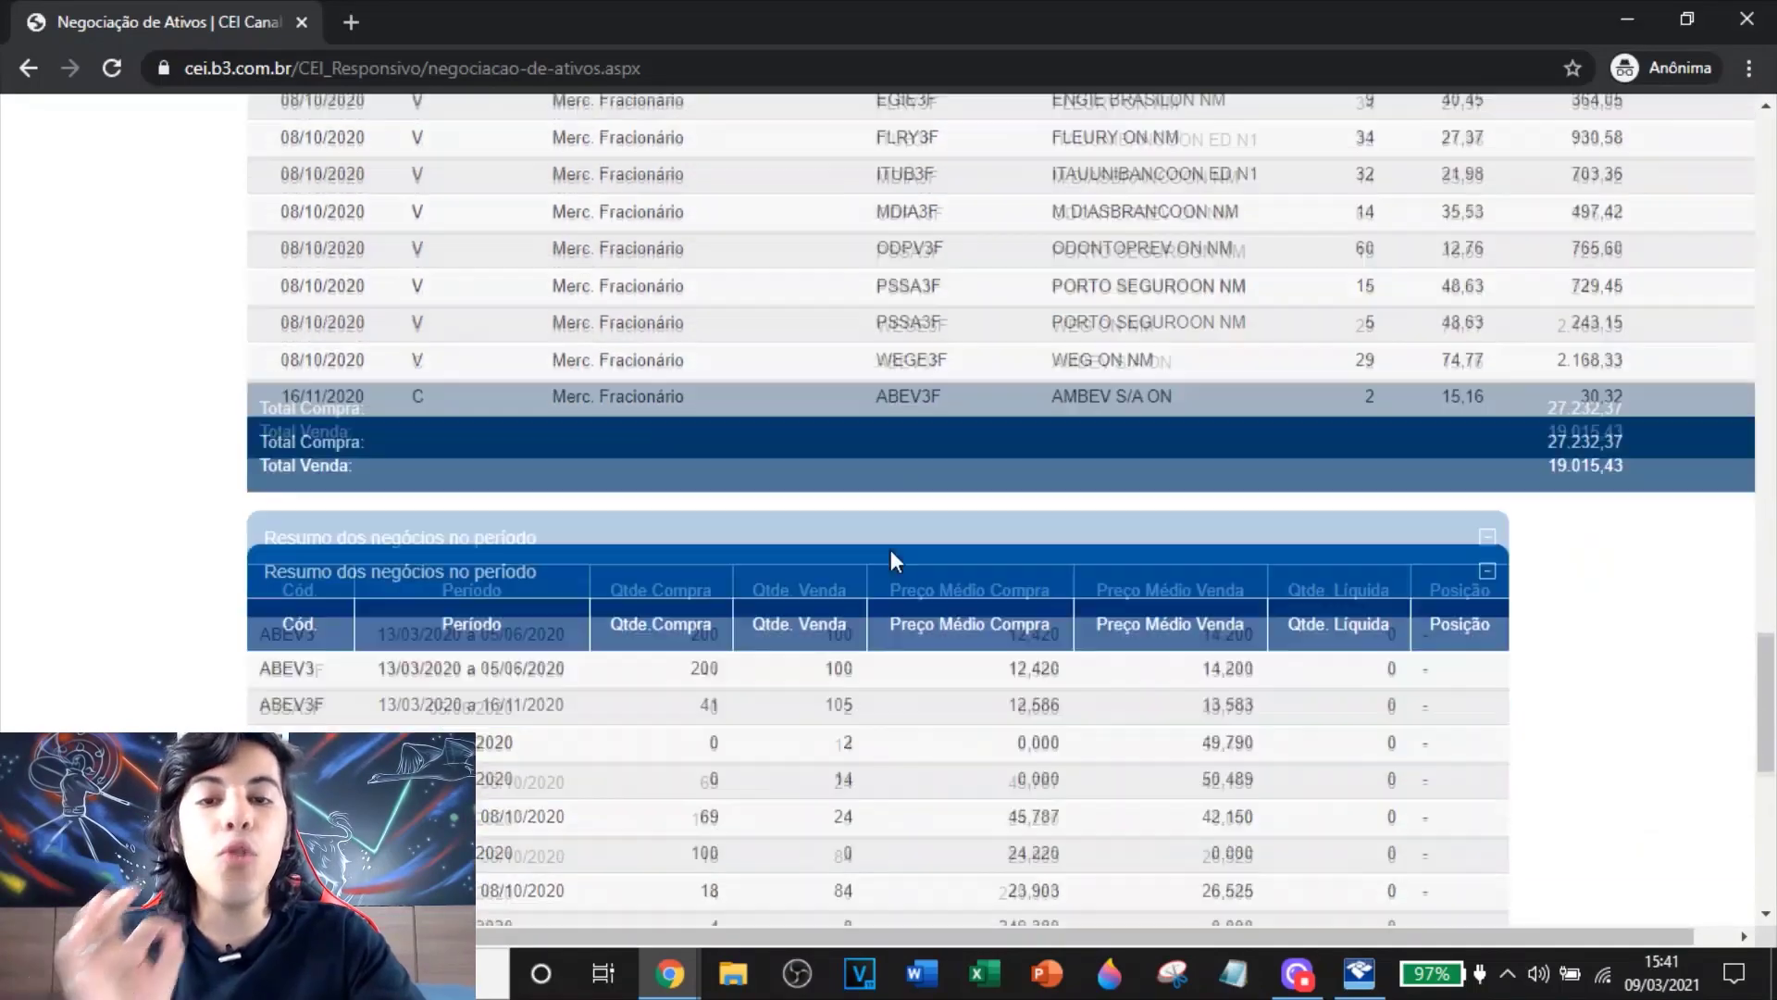
pyautogui.scroll(10, 890, 550)
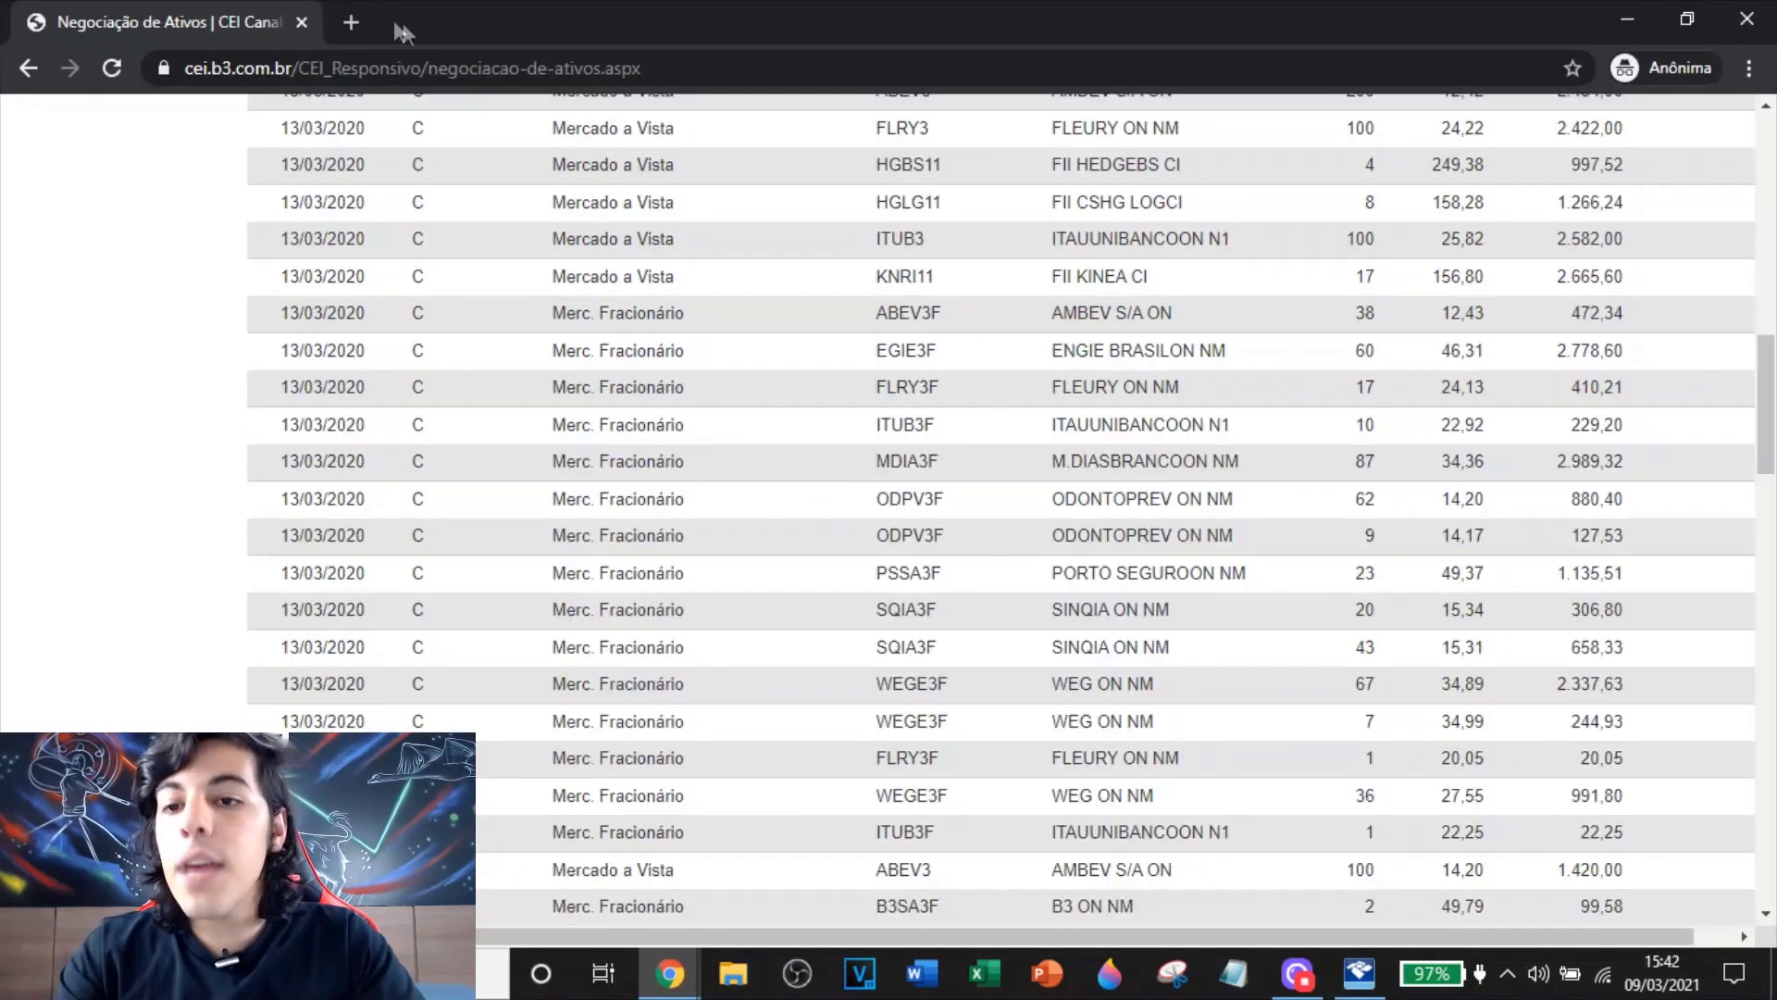
pyautogui.click(353, 22)
pyautogui.write('https://informederendimentos.com/cnpj-das-empresas-da-bolsa/')
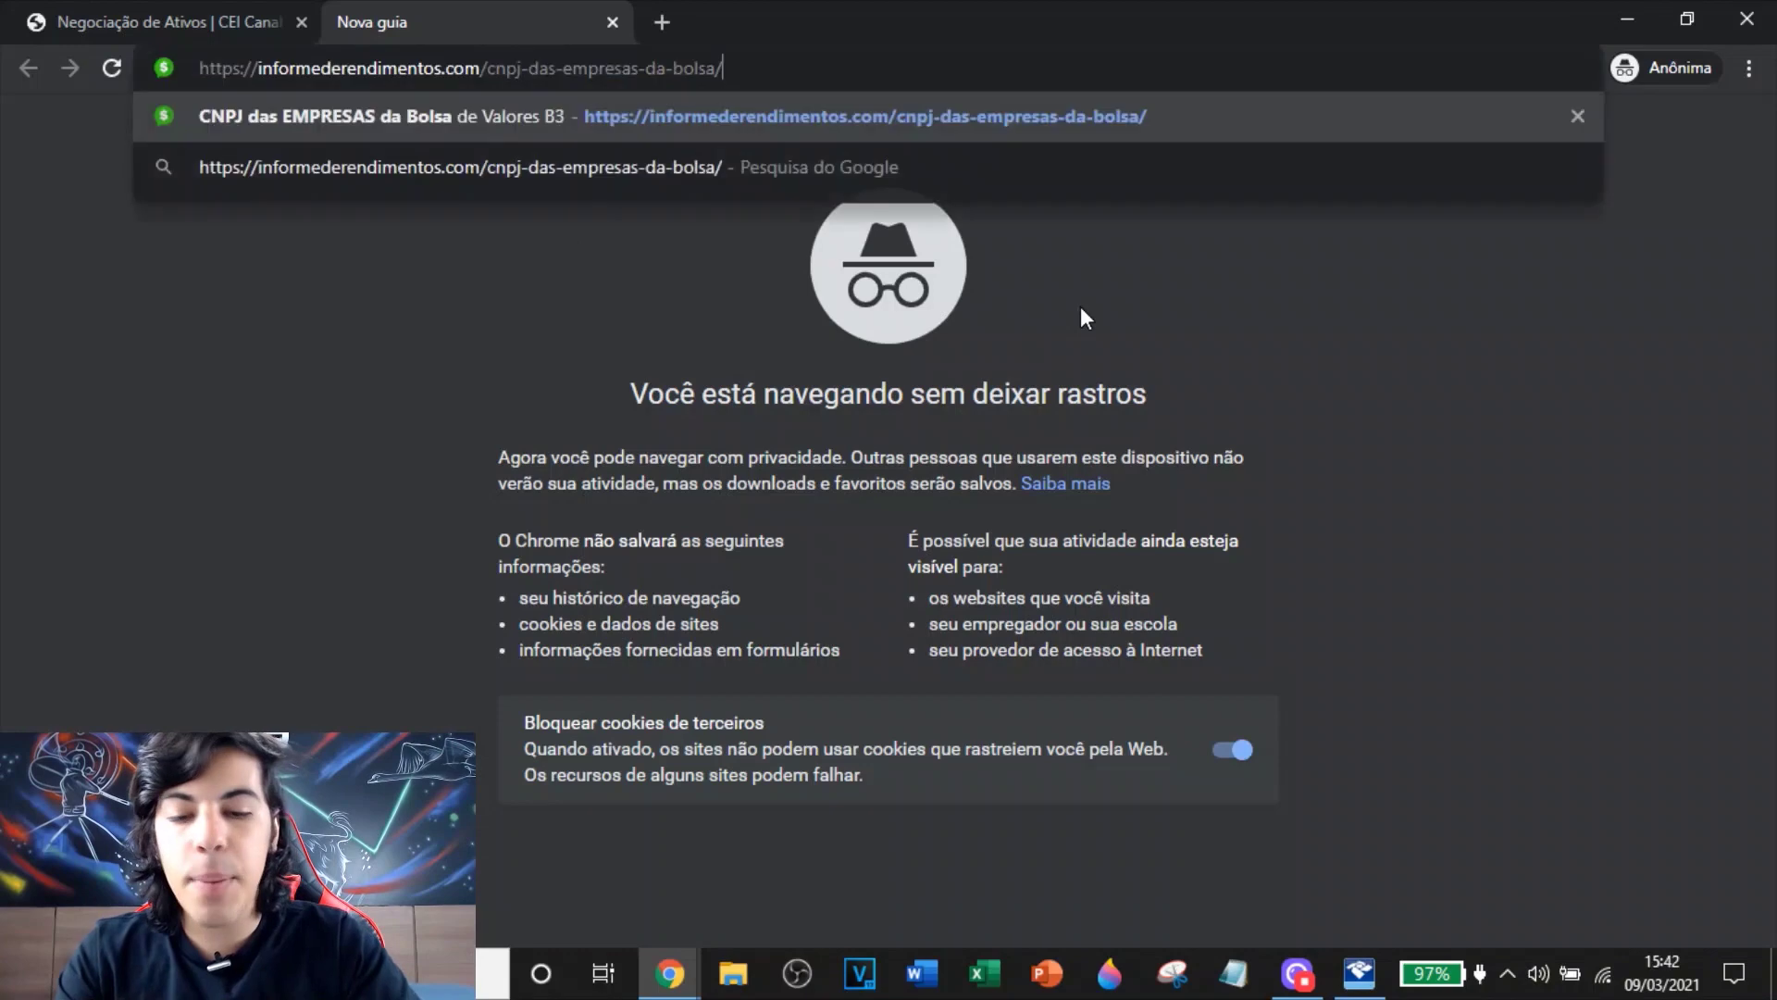
pyautogui.press('Return')
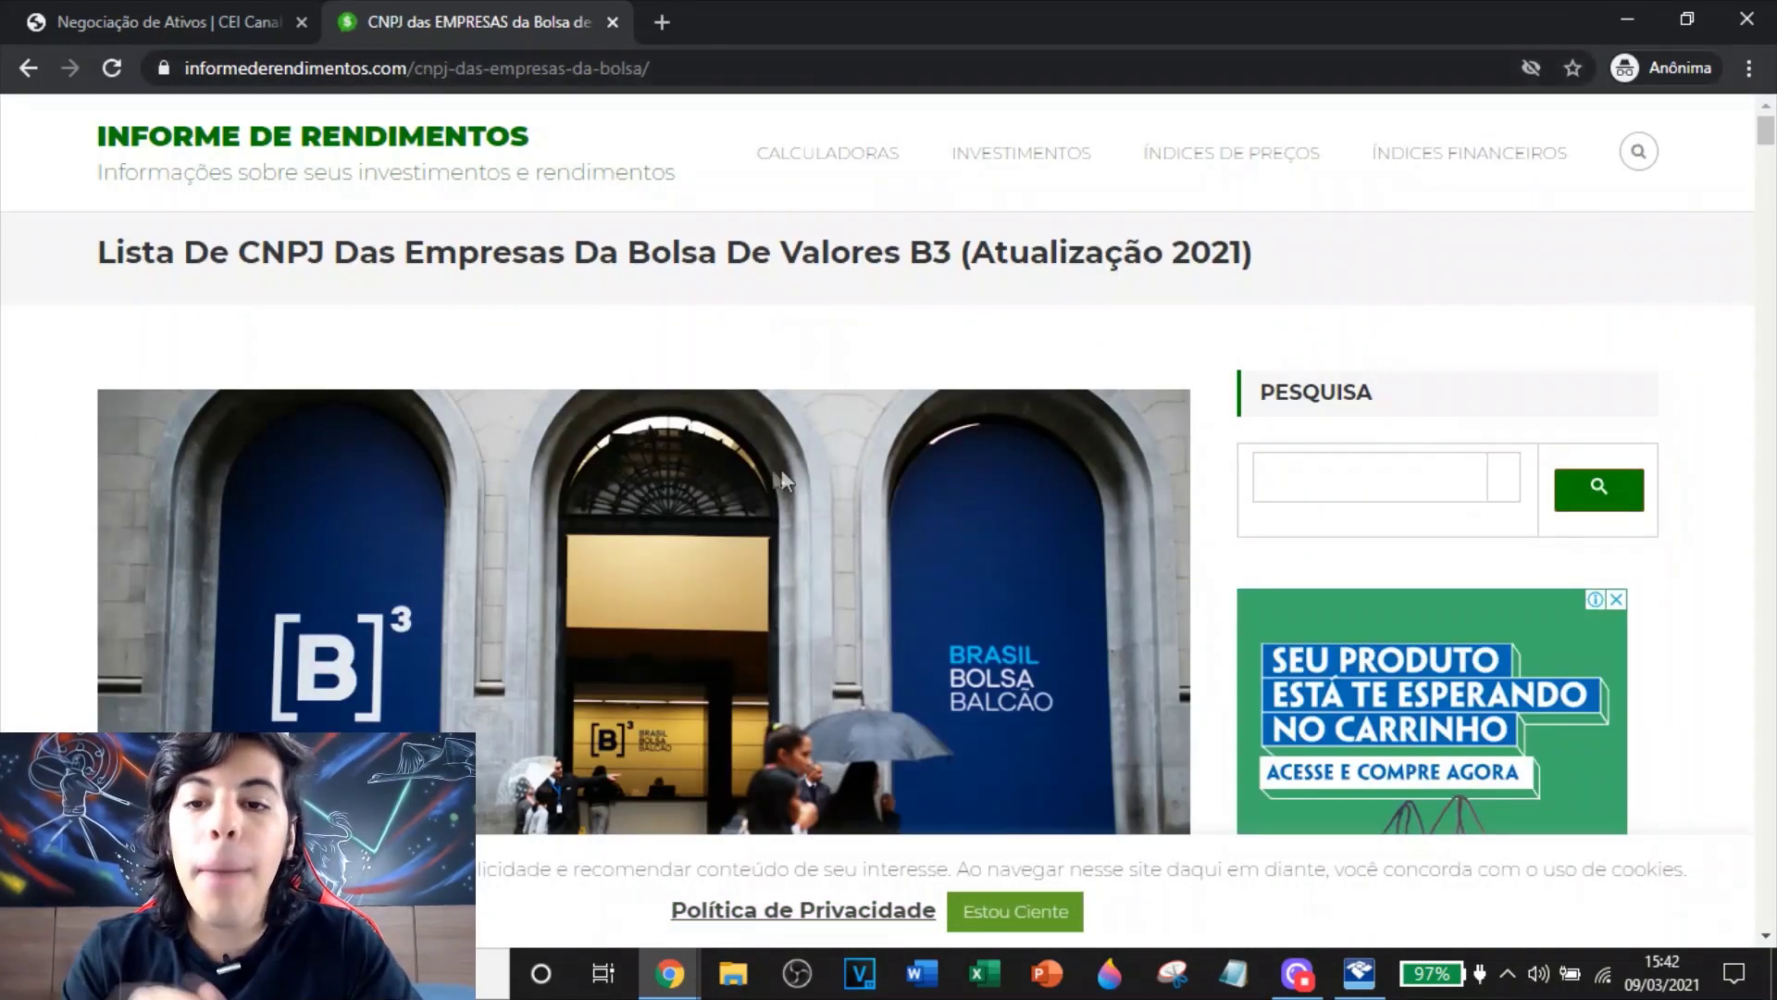
pyautogui.click(1044, 916)
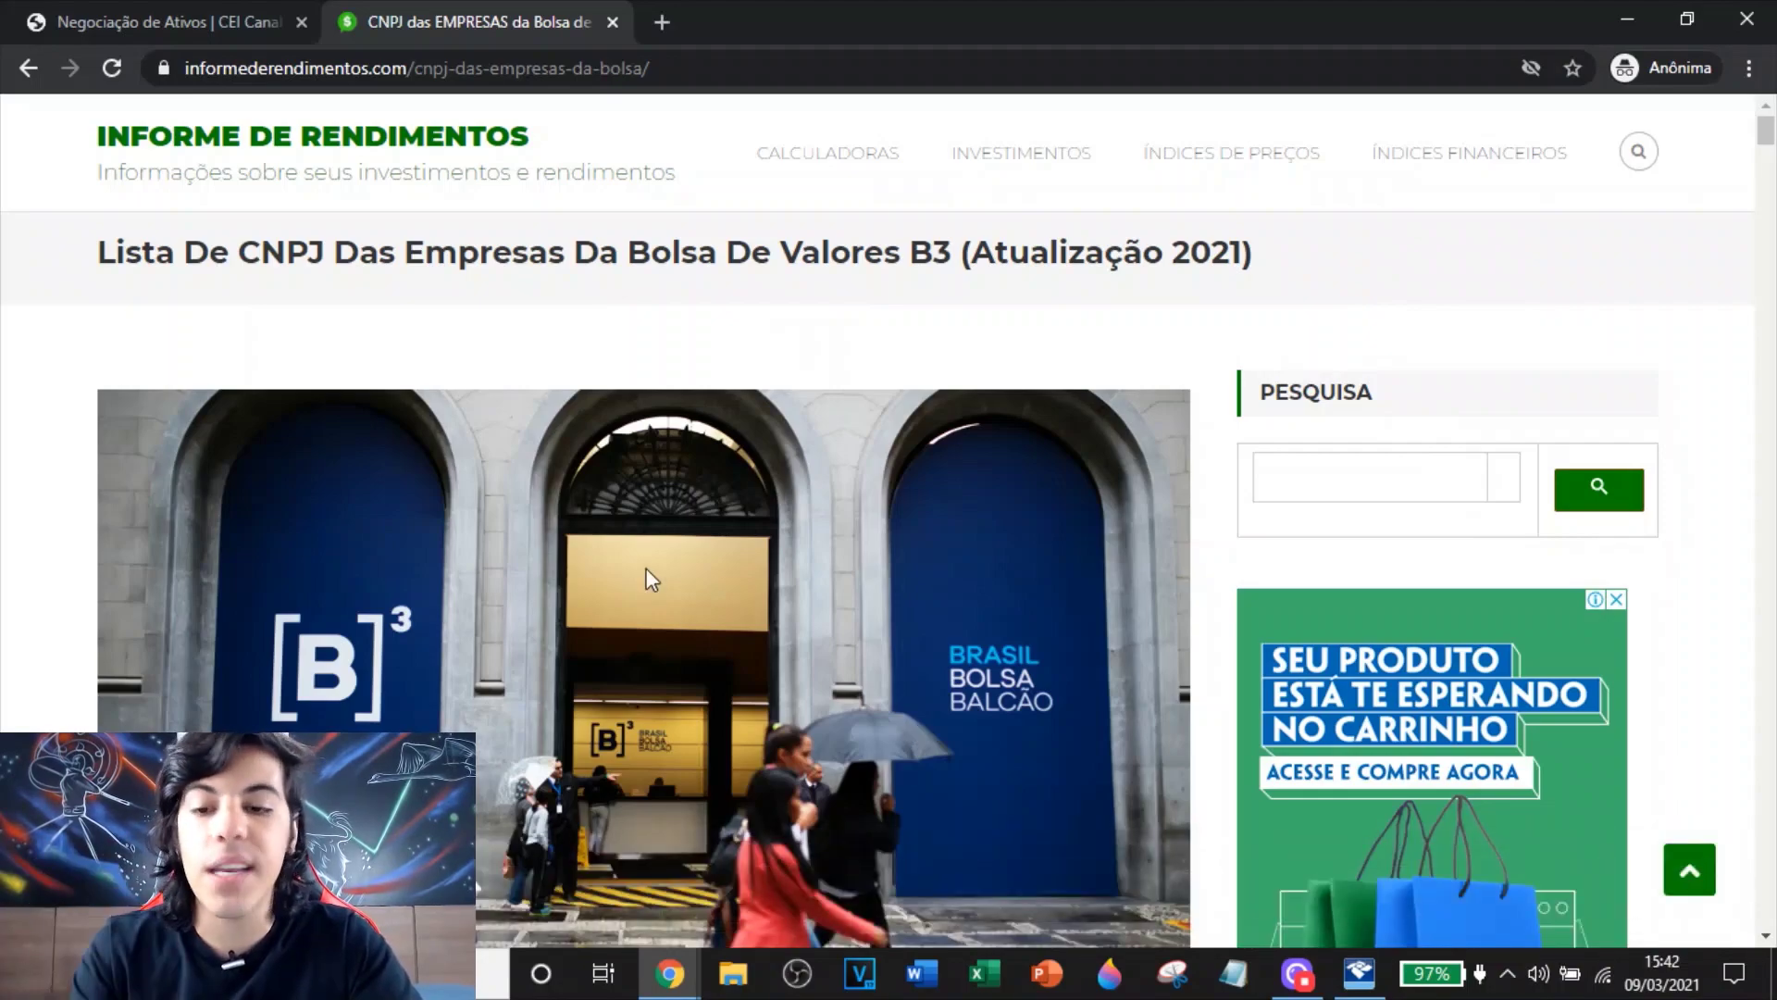
# Look through the table of B3 companies with their trading codes and CNPJ numbers
pyautogui.scroll(-2, 652, 579)
pyautogui.scroll(-15, 651, 576)
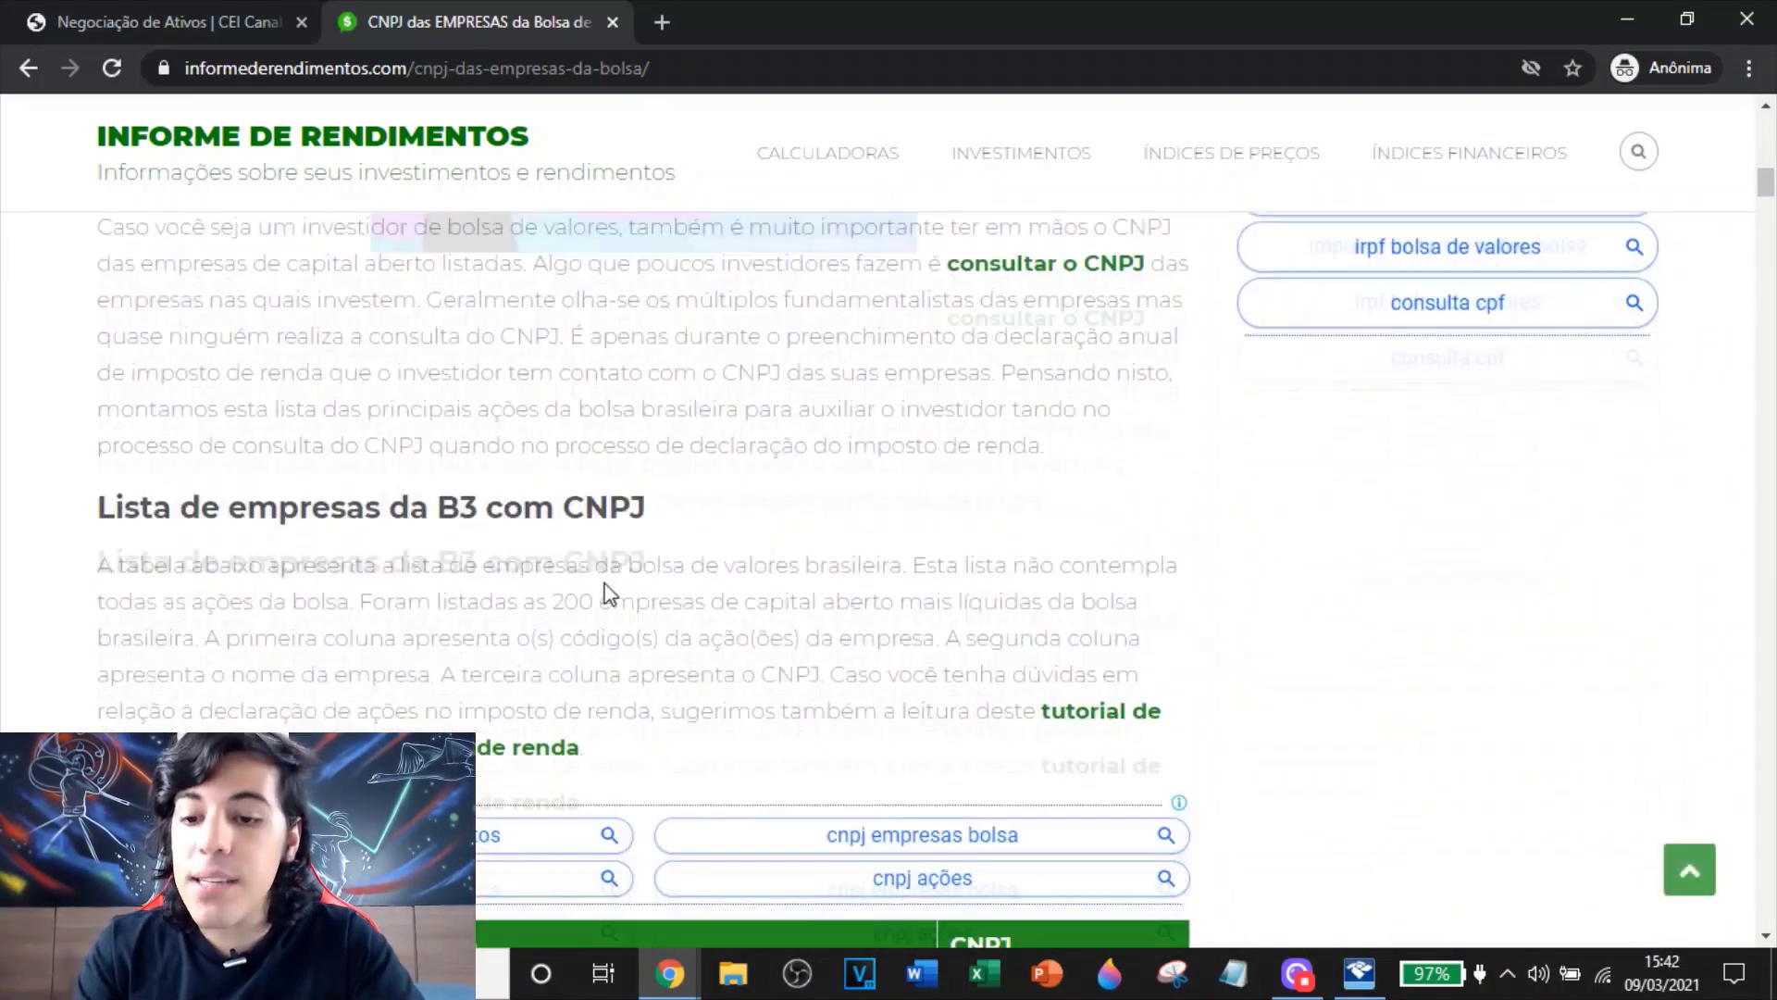
pyautogui.scroll(-5, 618, 586)
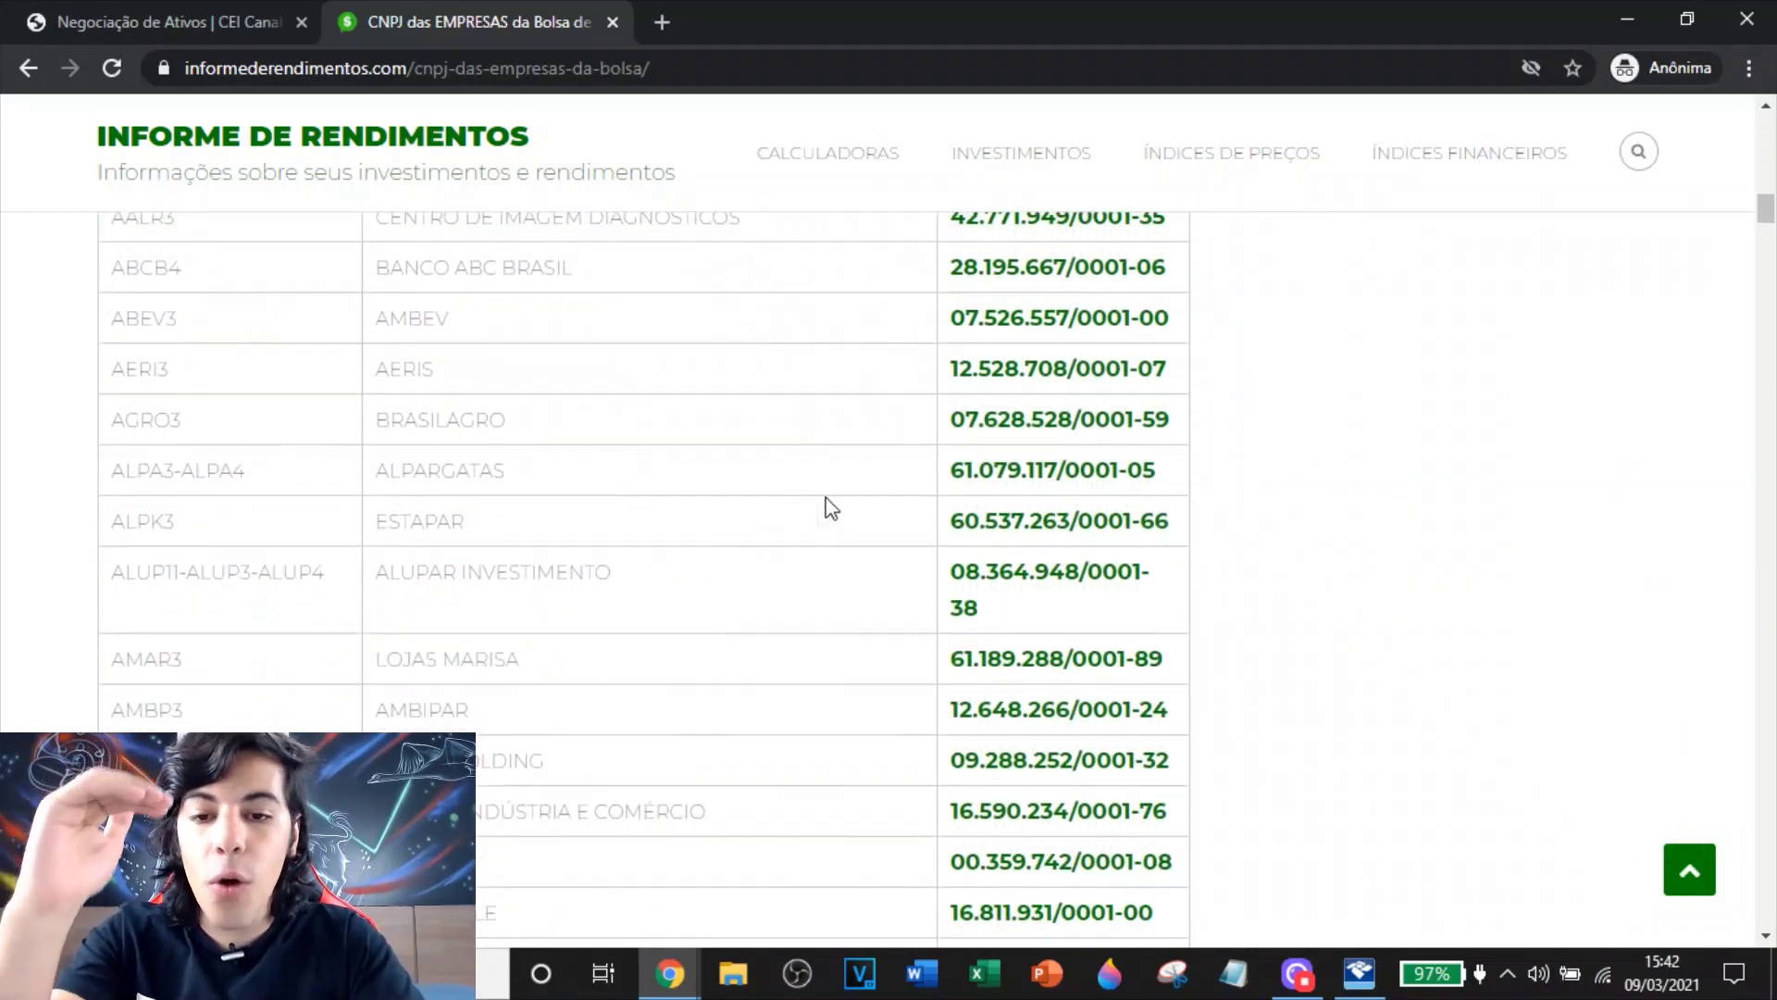
pyautogui.scroll(-6, 873, 477)
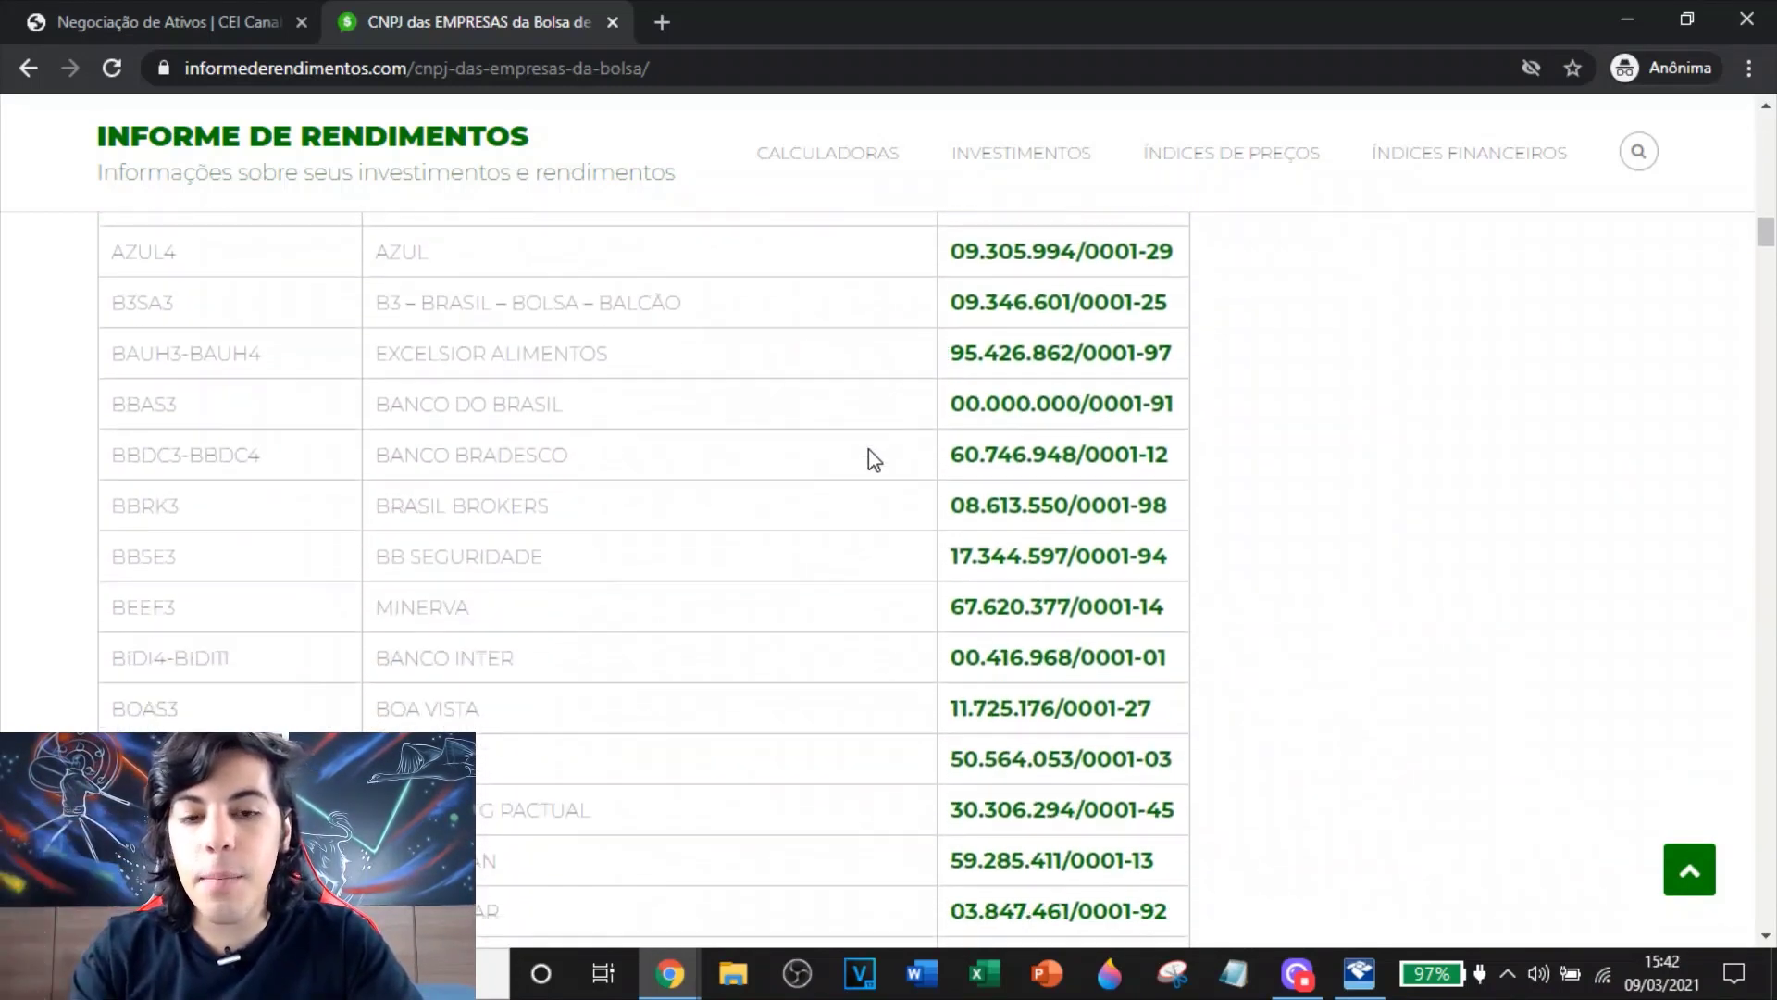
pyautogui.scroll(-2, 868, 452)
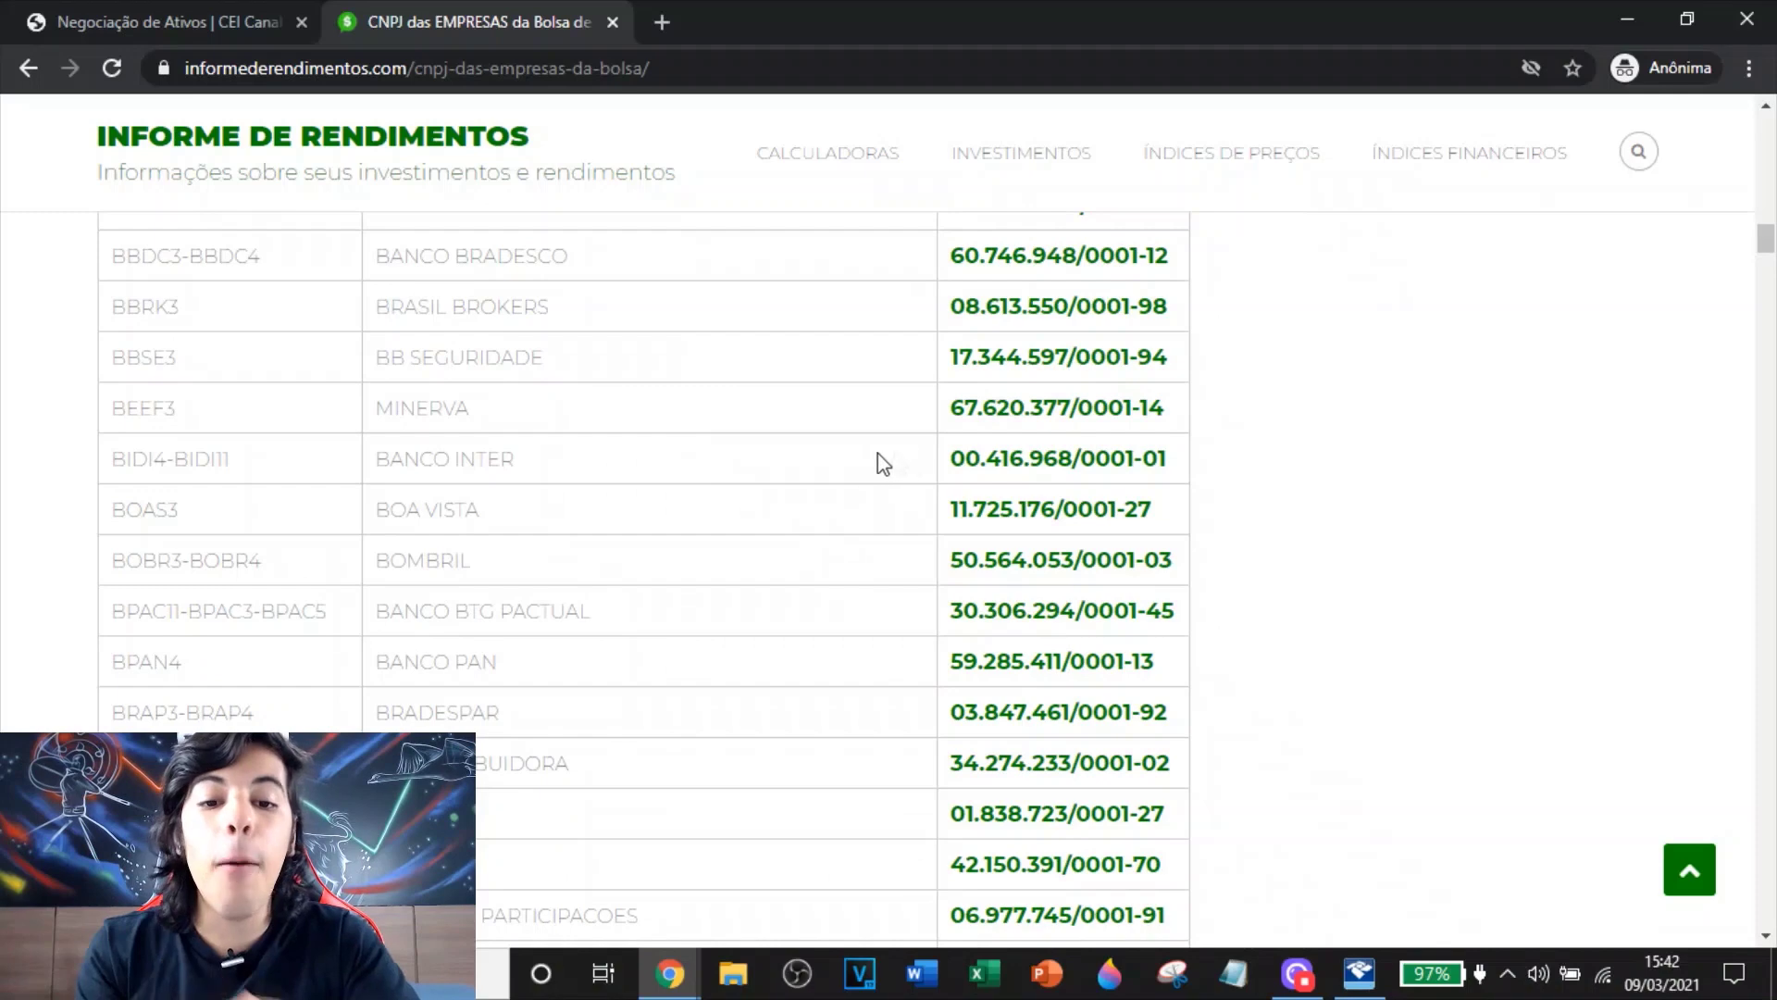
pyautogui.scroll(-1, 876, 460)
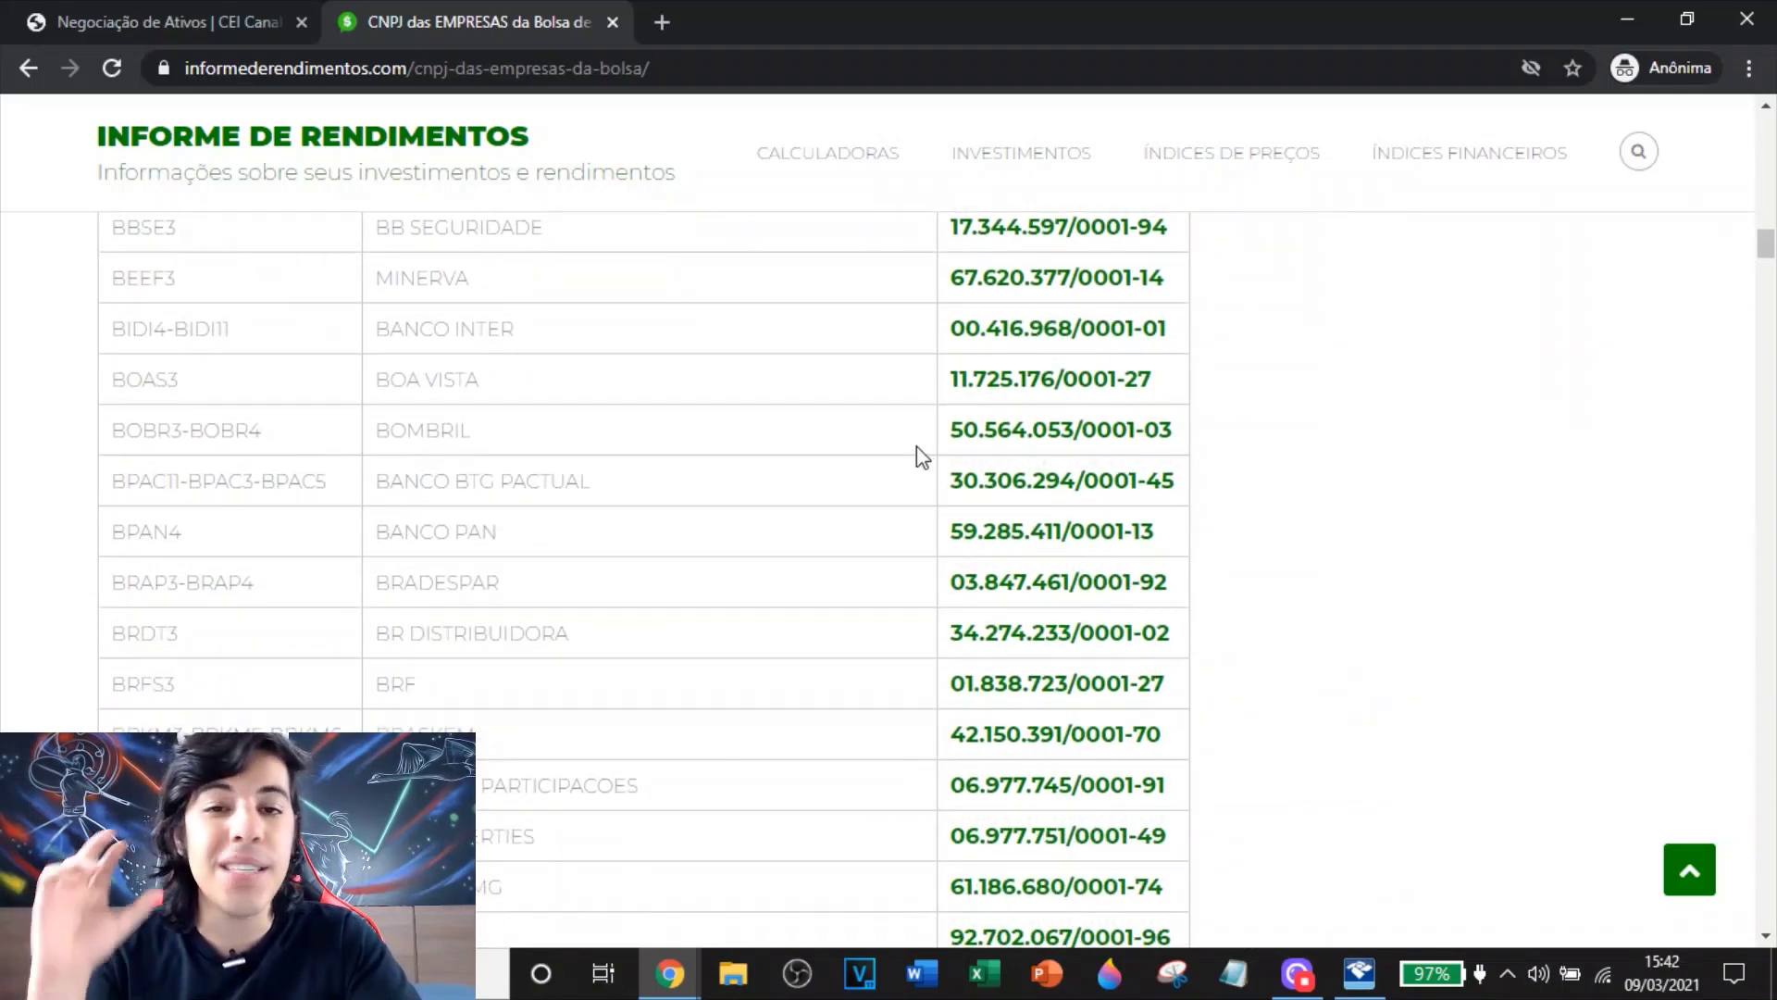
pyautogui.scroll(-3, 894, 482)
pyautogui.scroll(-1, 917, 486)
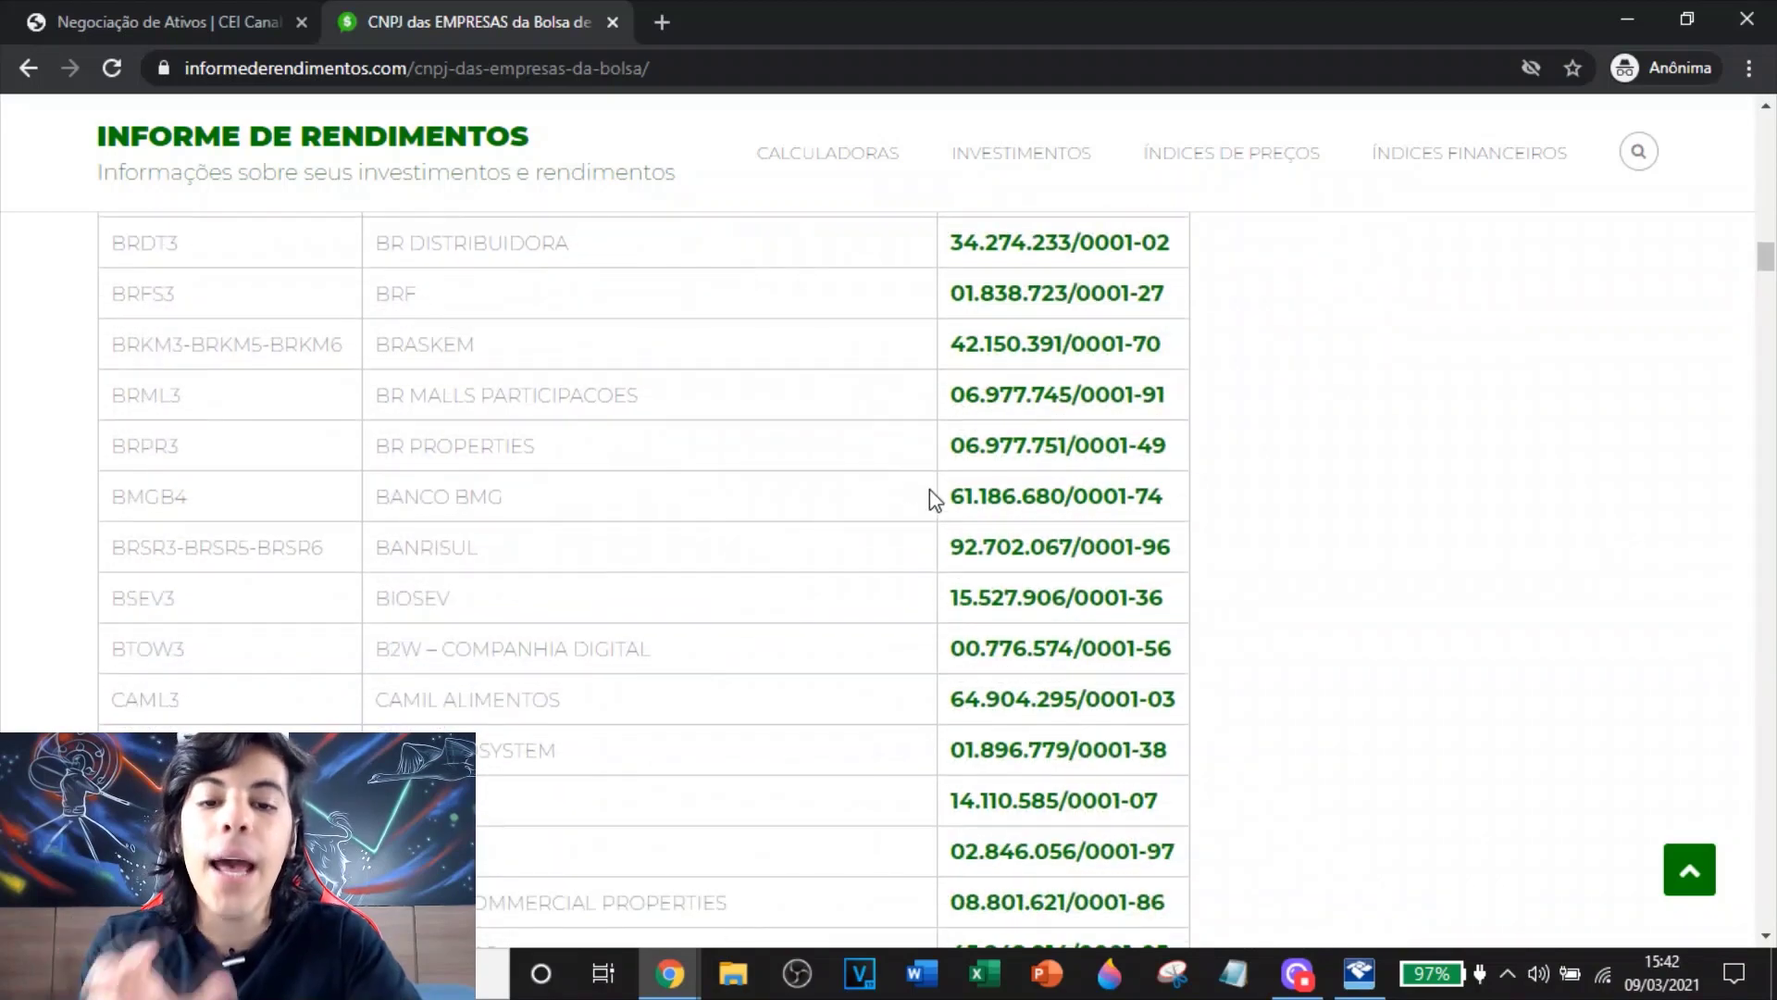
pyautogui.scroll(20, 787, 519)
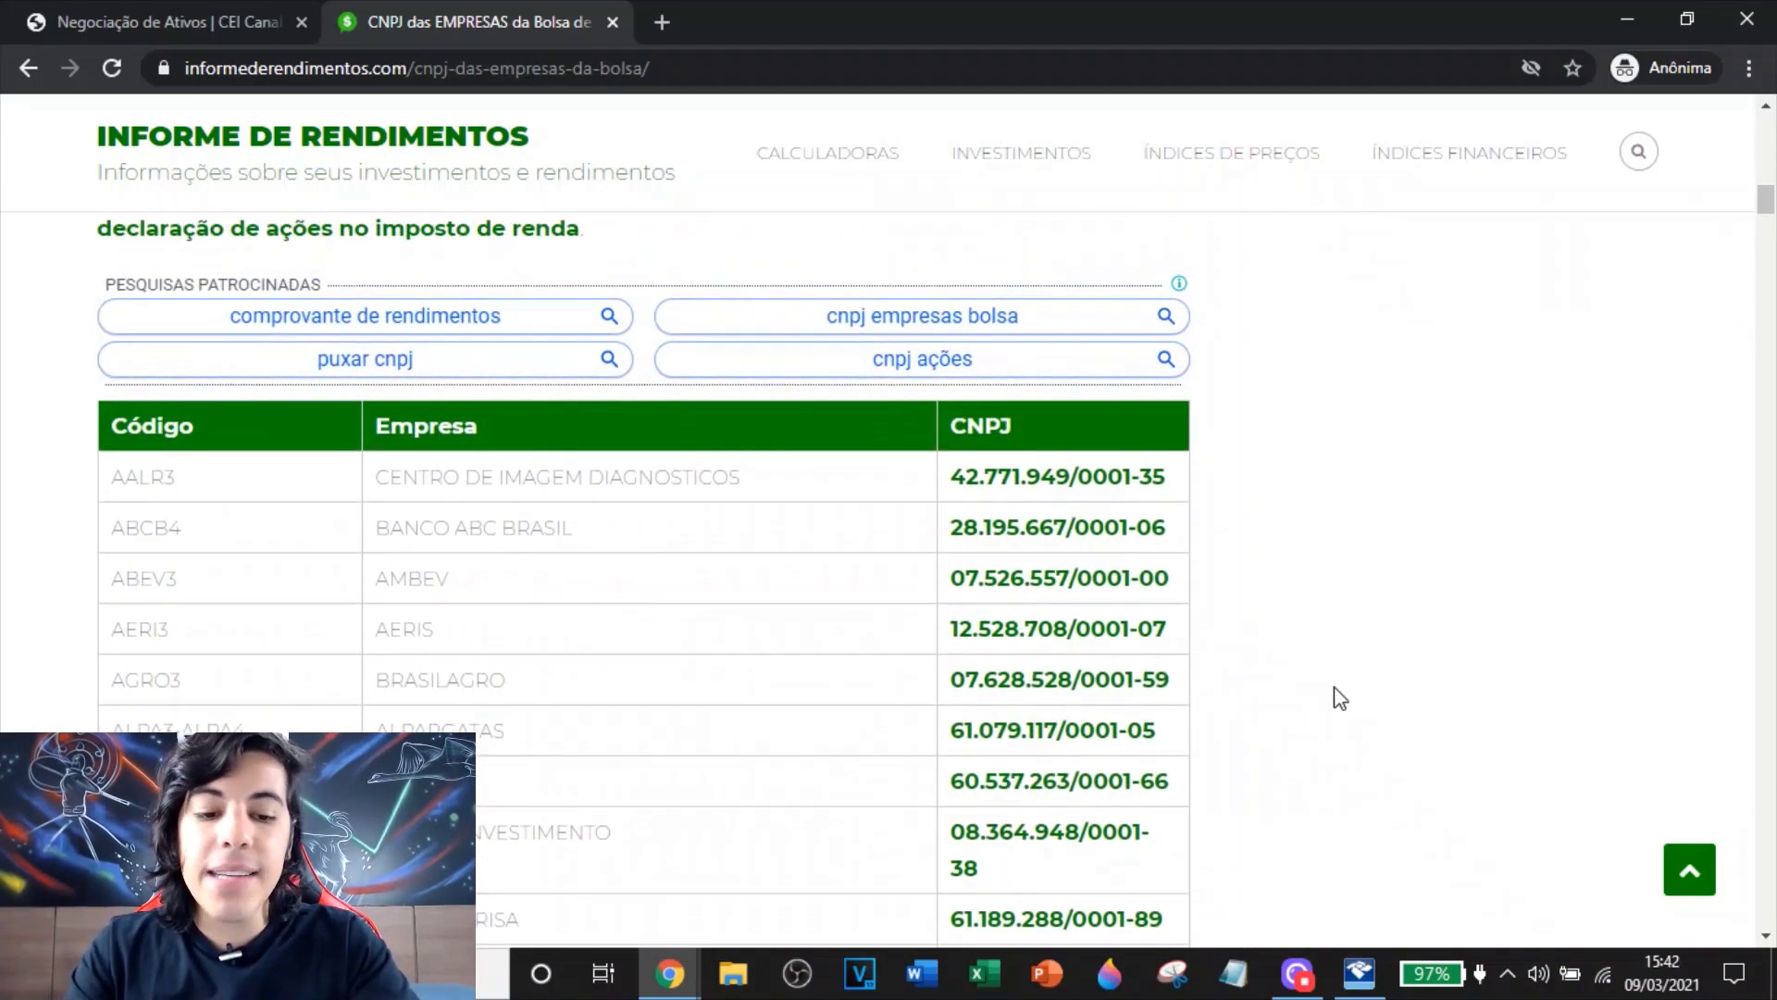
# Switch to IRPF 2021 and start a new Bens e Direitos item with code 31 - Ações (inclusive as provenientes de linha telefônica)
pyautogui.click(1361, 972)
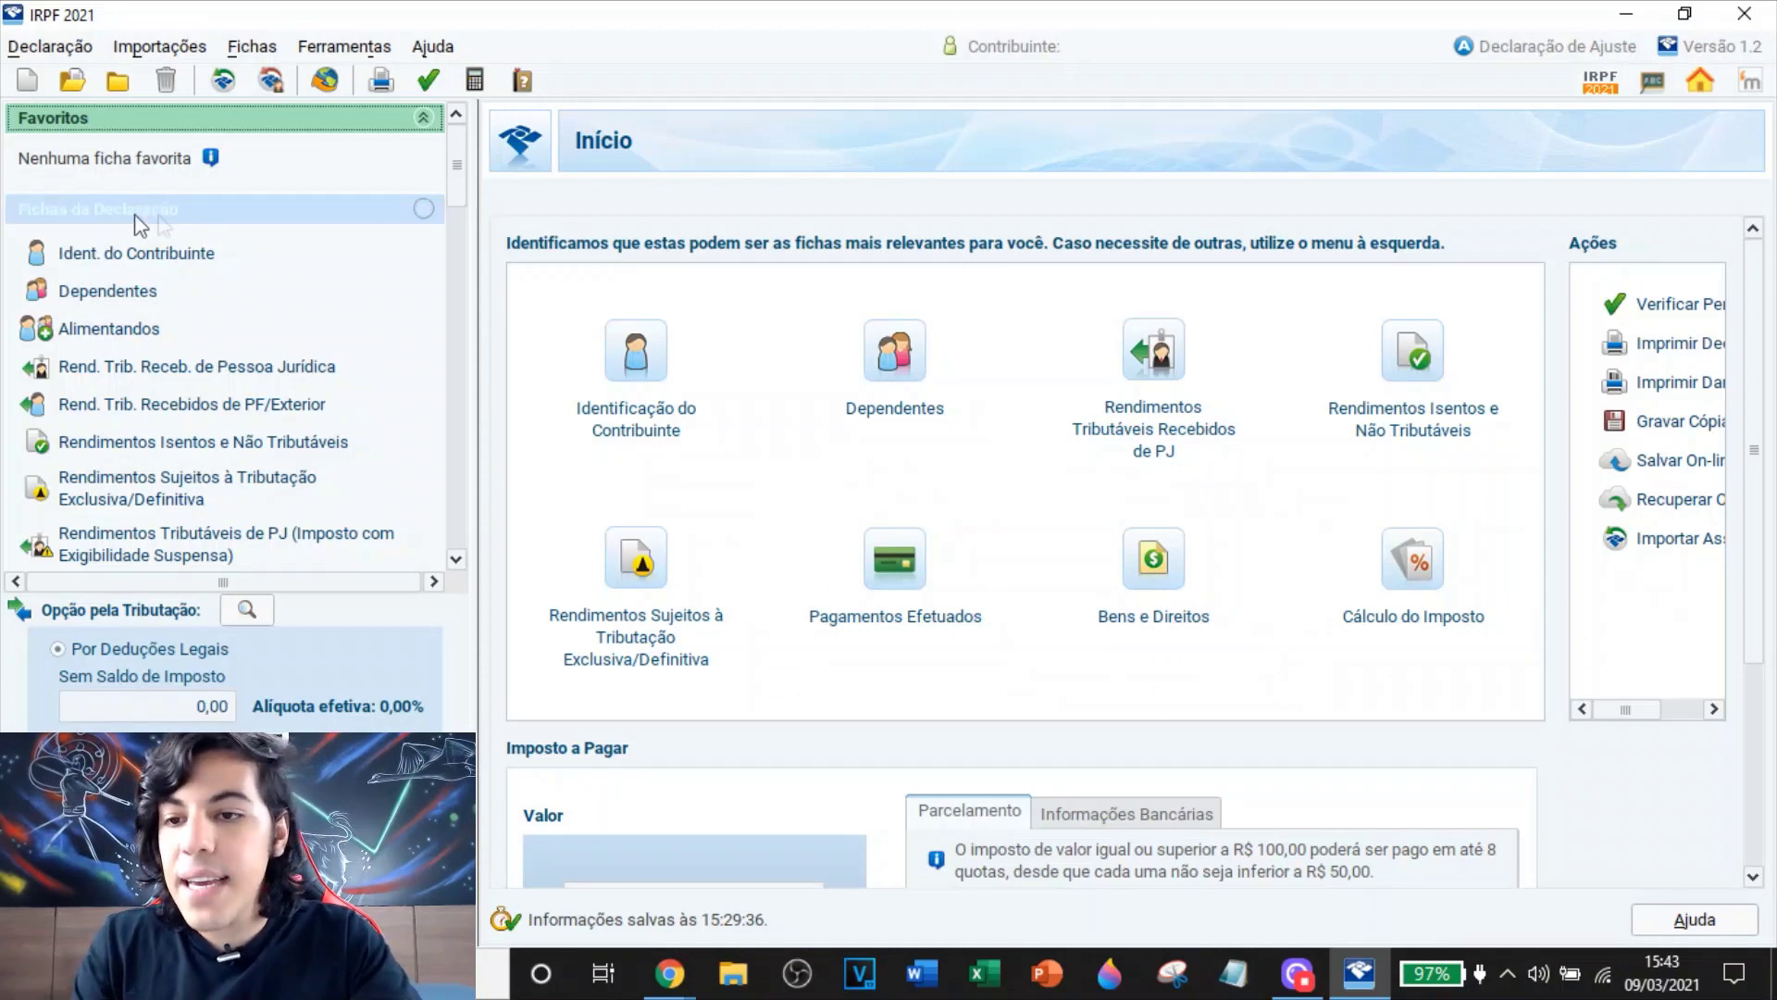
pyautogui.scroll(-5, 166, 416)
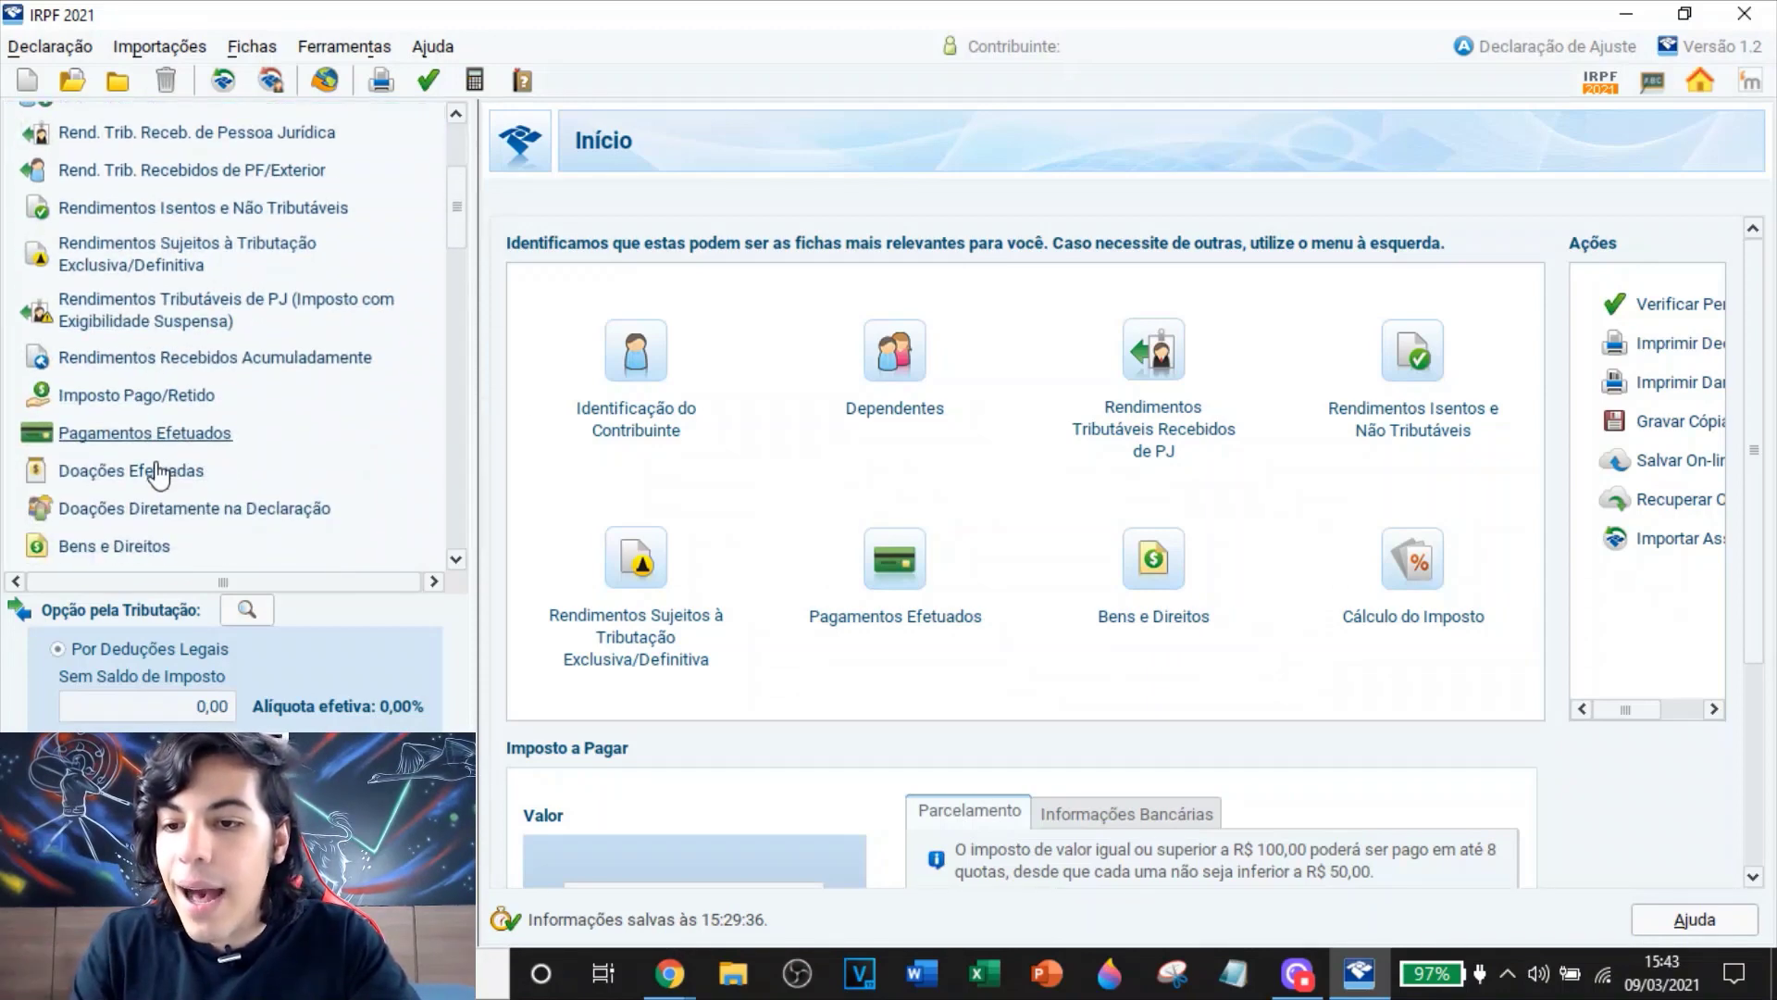
pyautogui.click(140, 549)
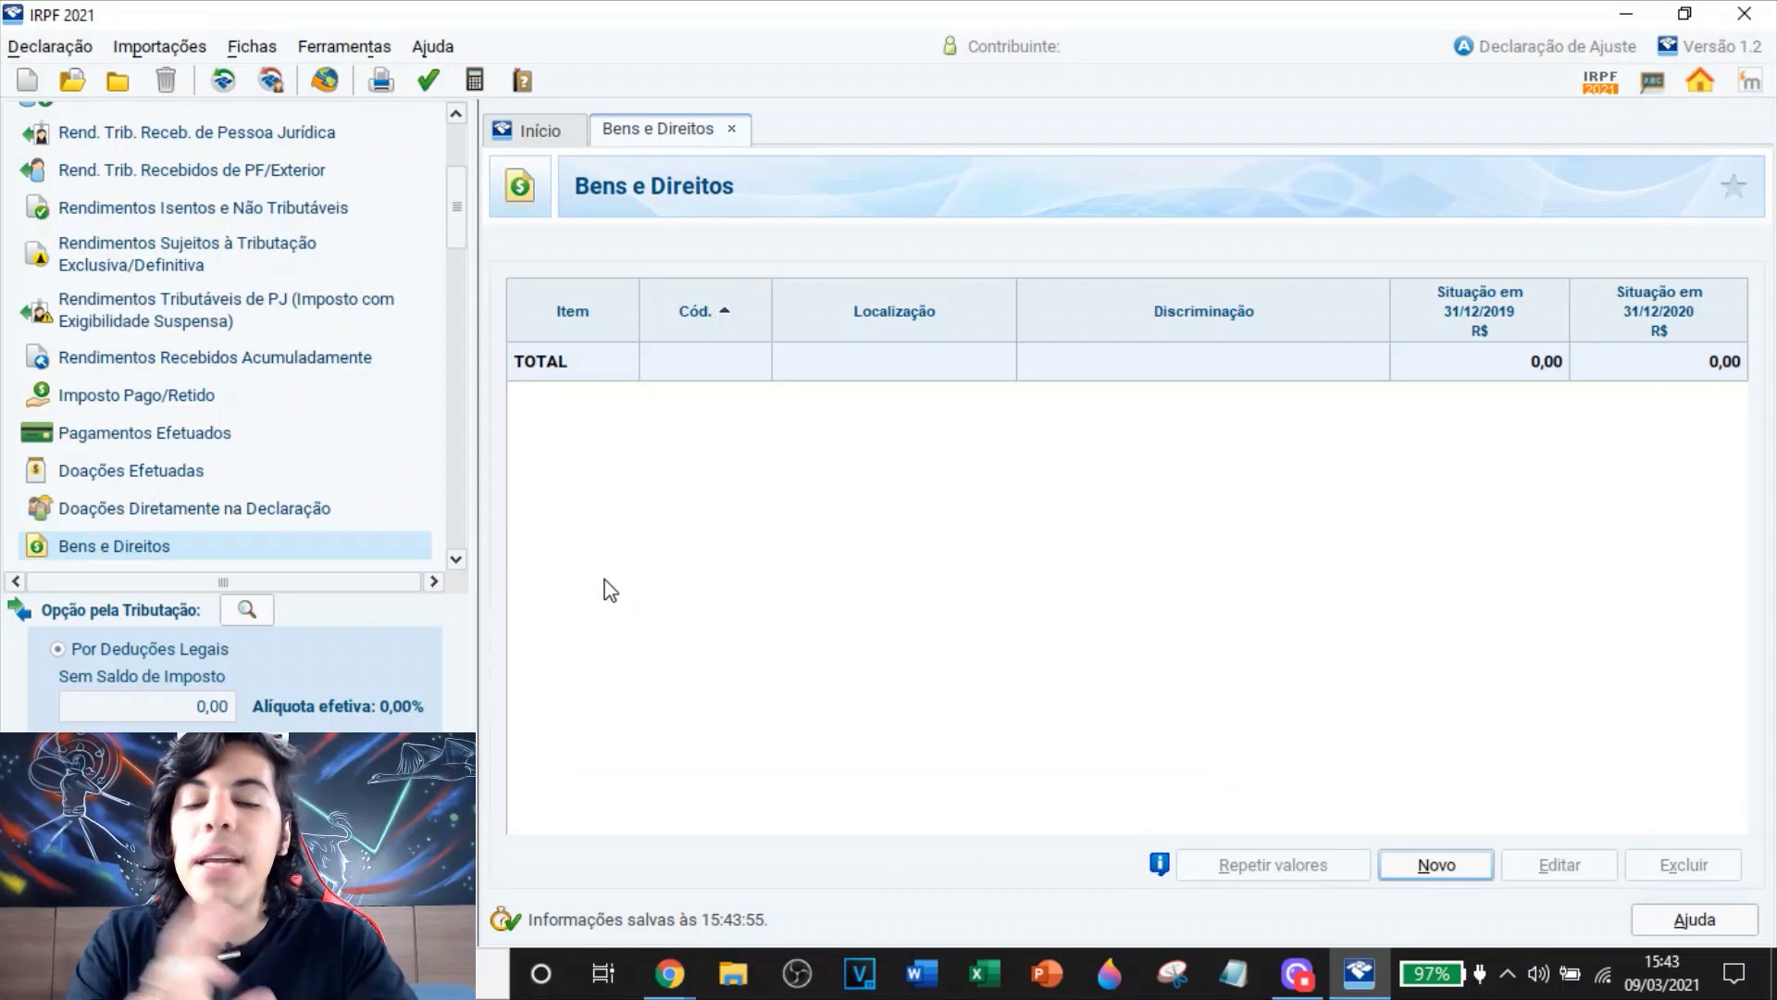
pyautogui.click(1411, 870)
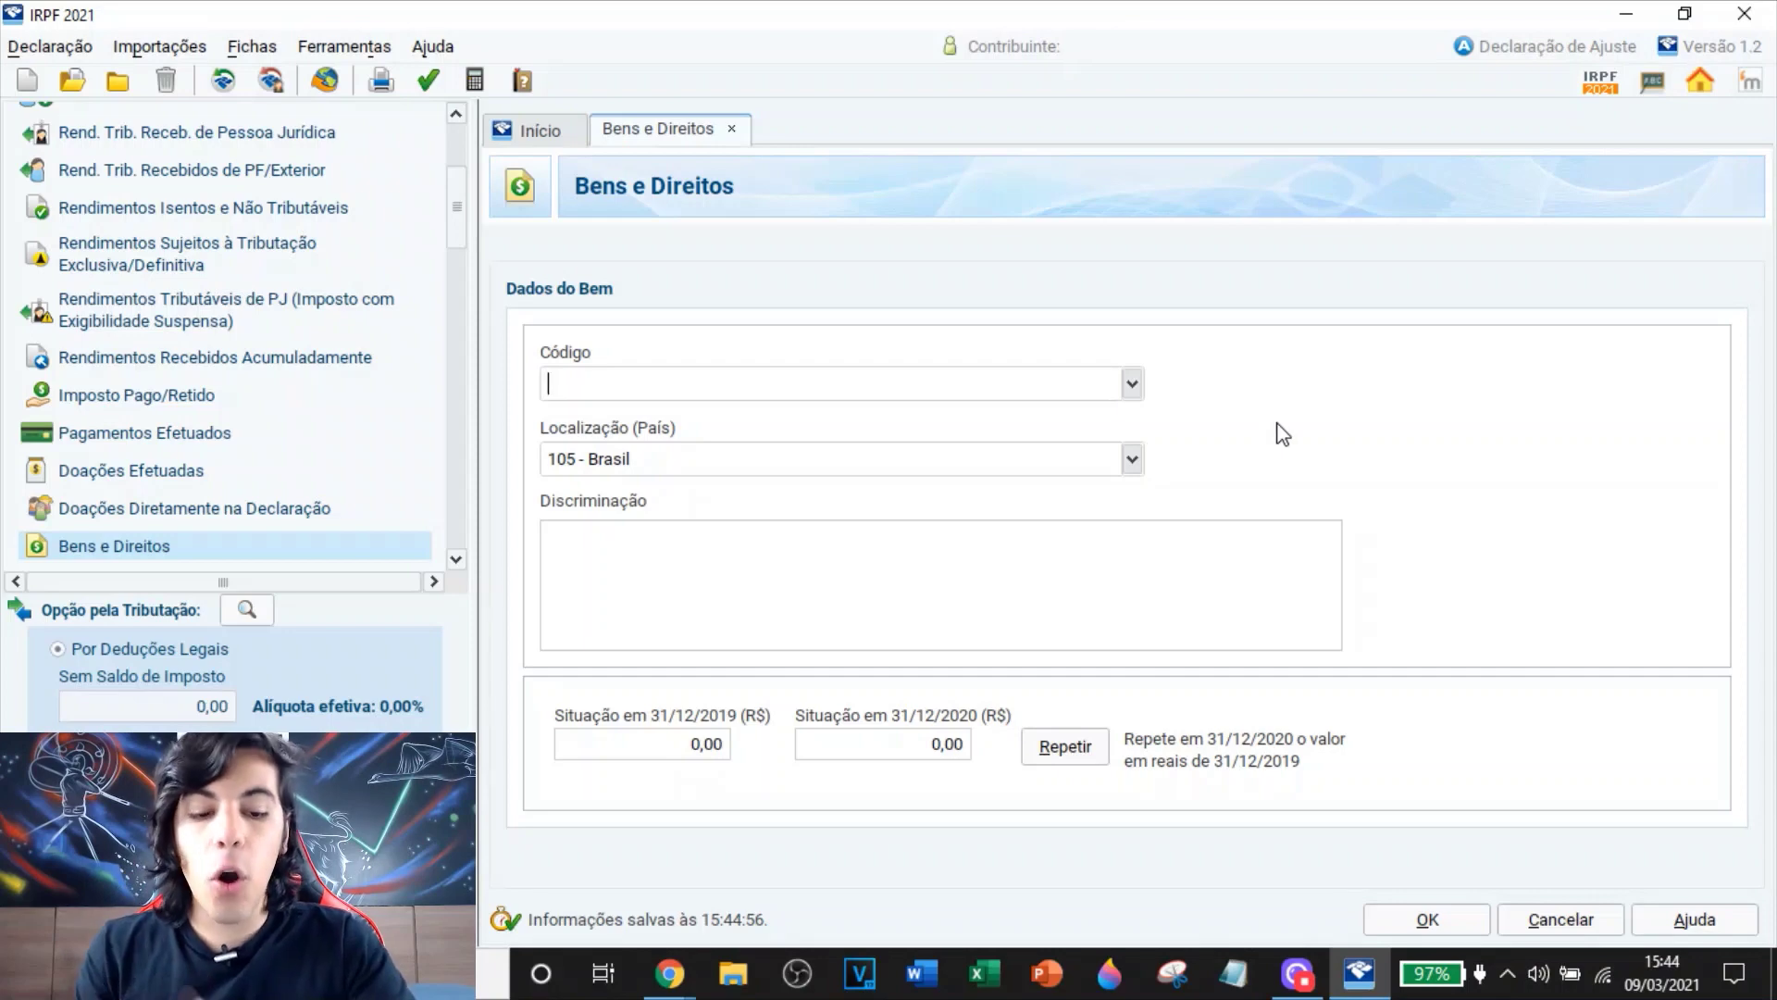
pyautogui.write('31')
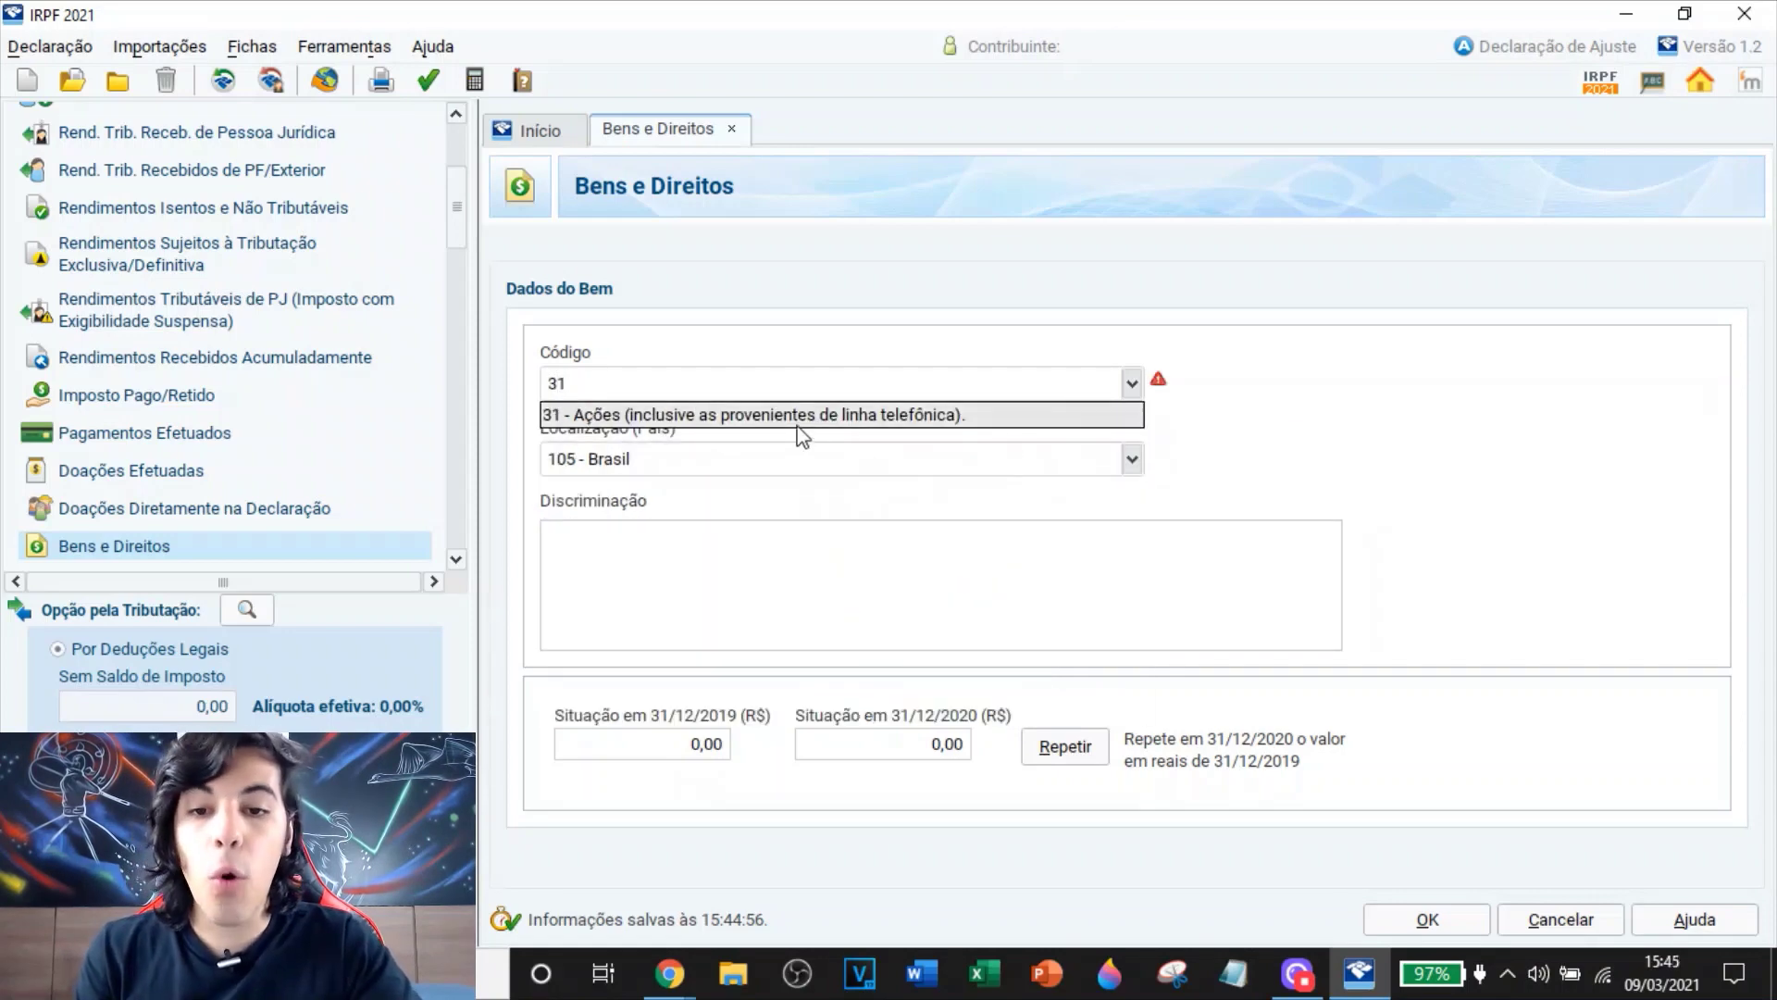
pyautogui.click(780, 417)
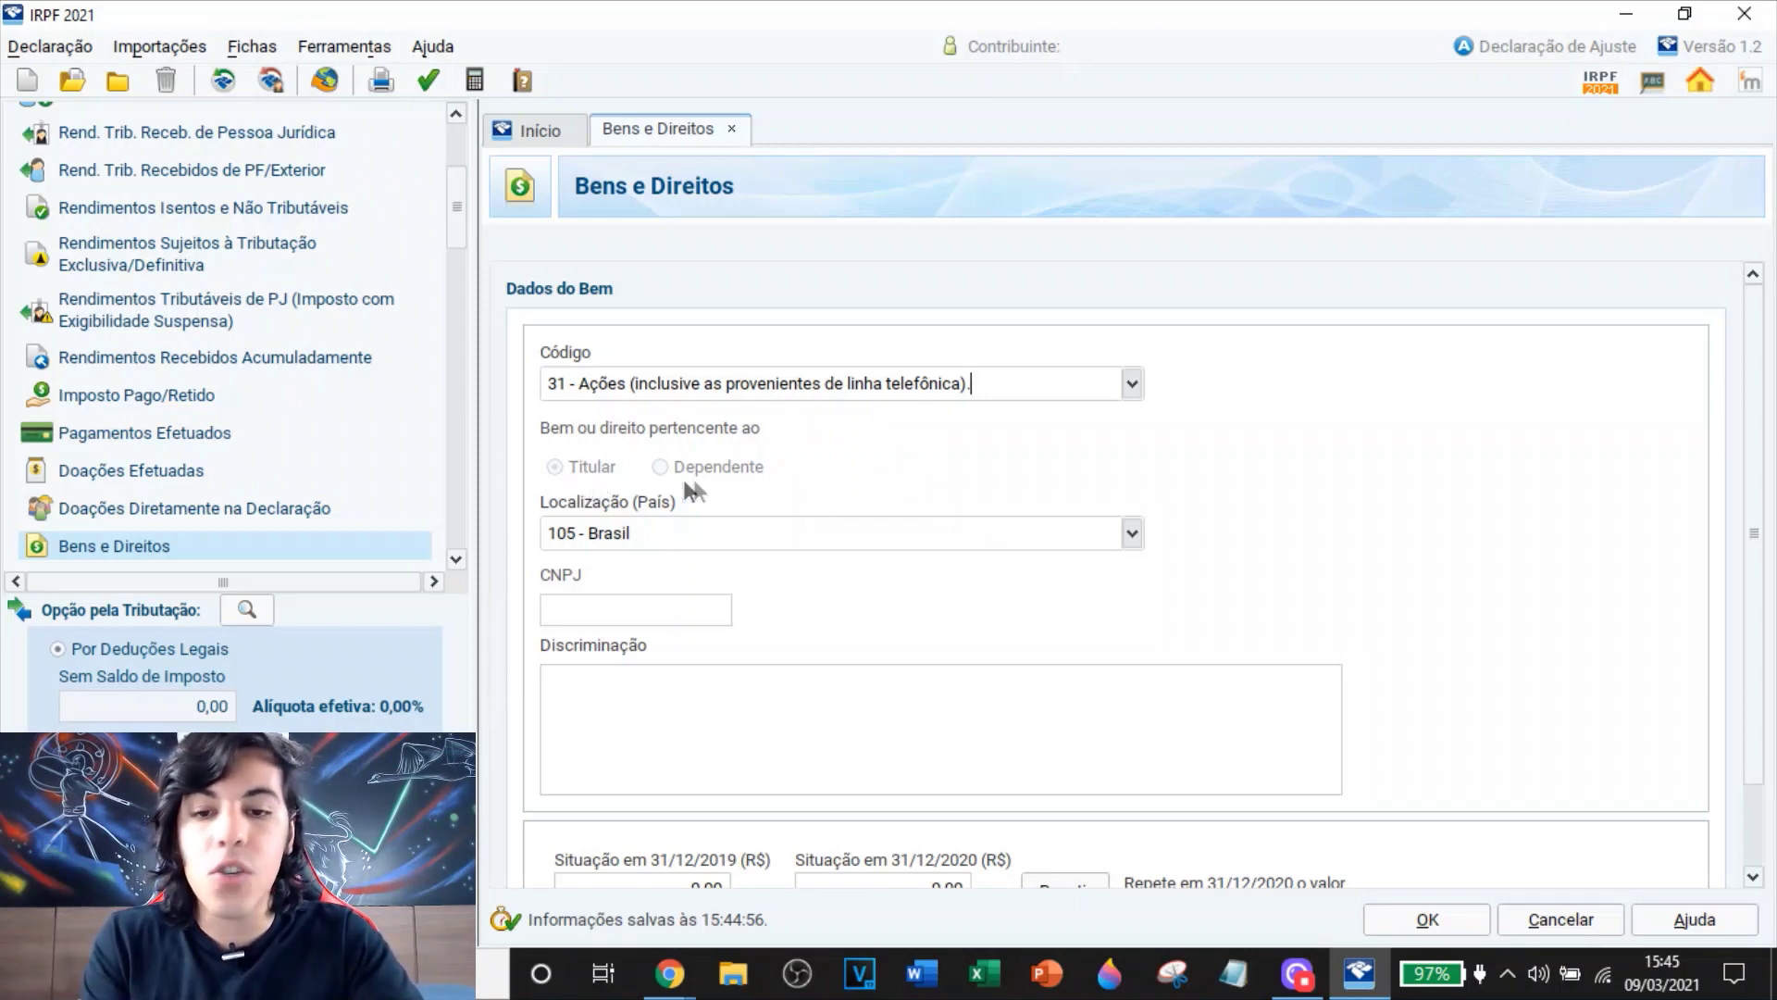
# Consult the B3 company CNPJ list in Chrome, and fill the share item's CNPJ in IRPF 2021 with placeholder zeros
pyautogui.click(635, 614)
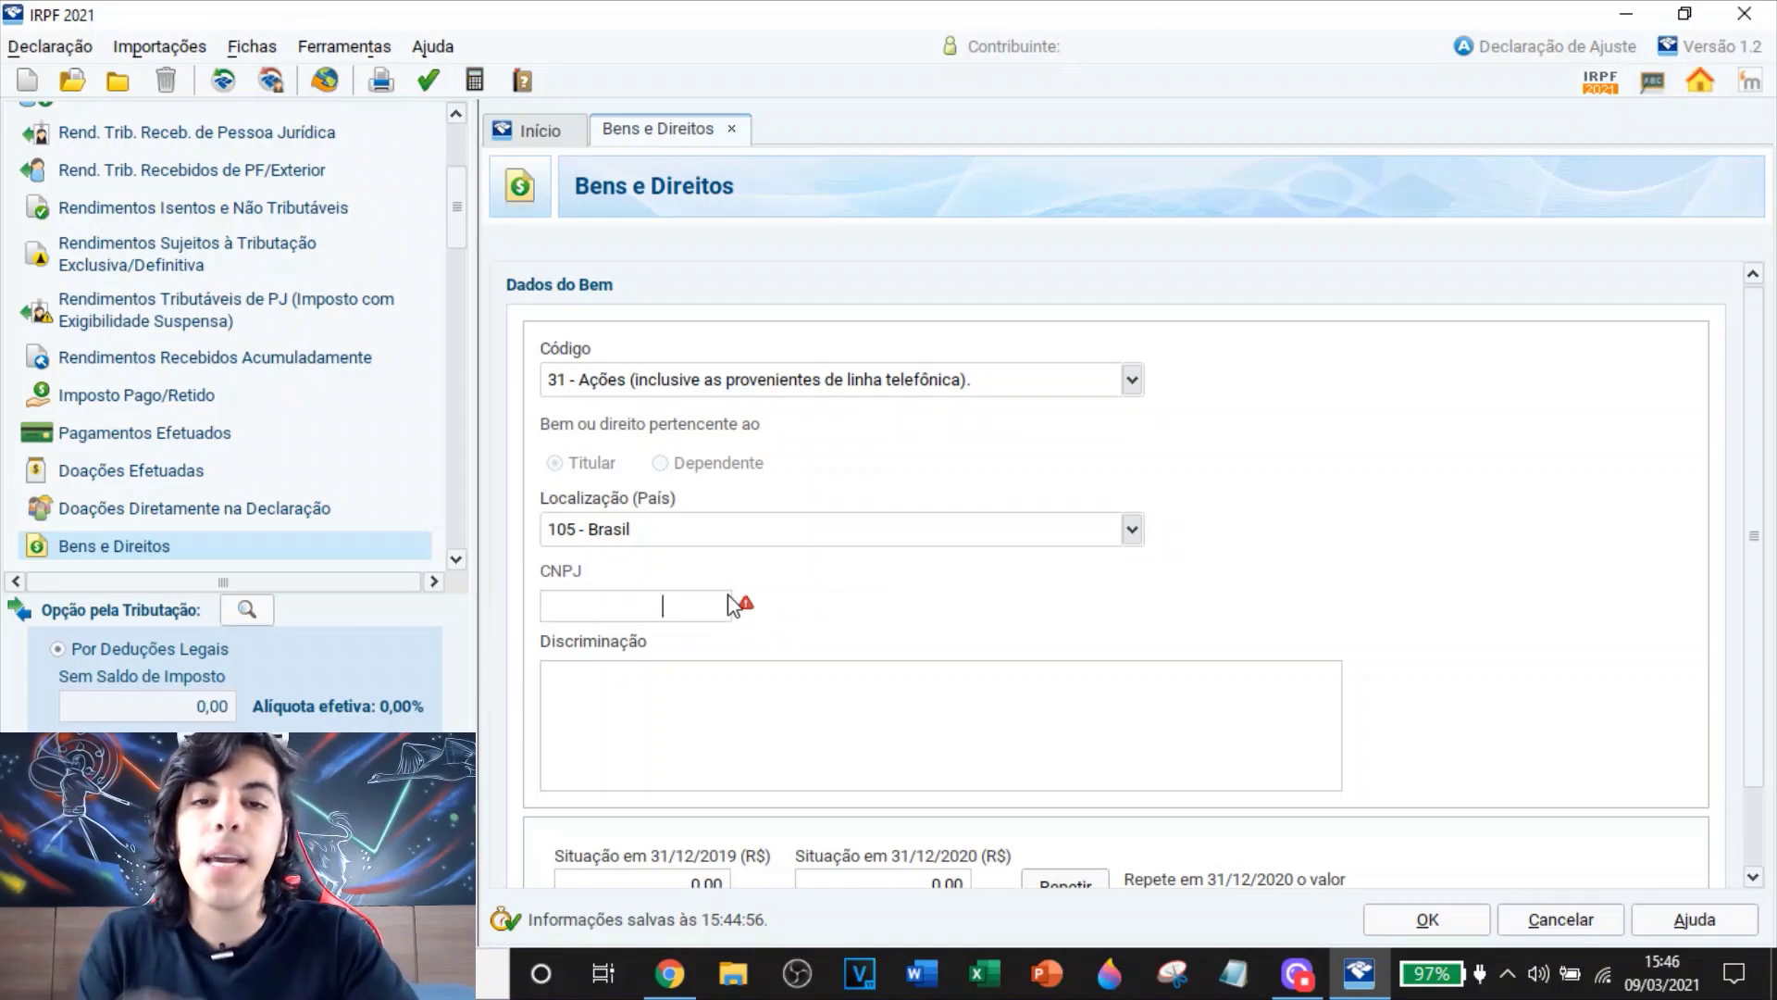
pyautogui.click(669, 973)
pyautogui.scroll(-8, 476, 516)
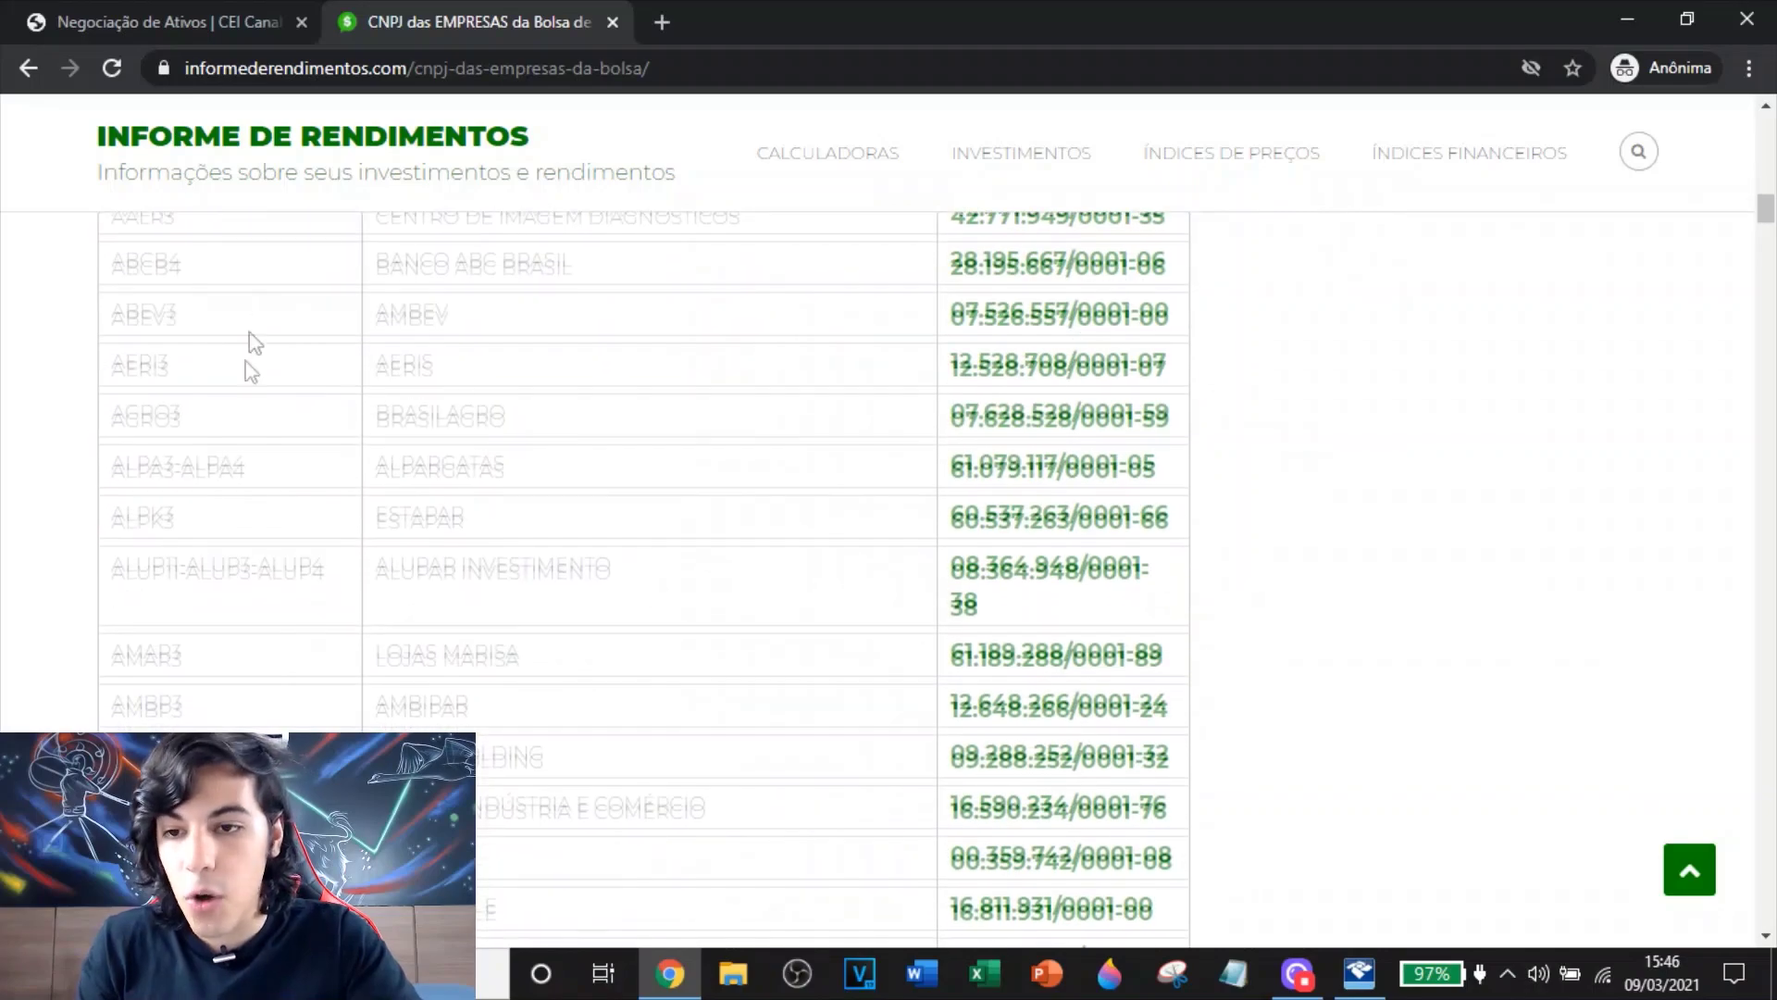
pyautogui.scroll(-4, 243, 380)
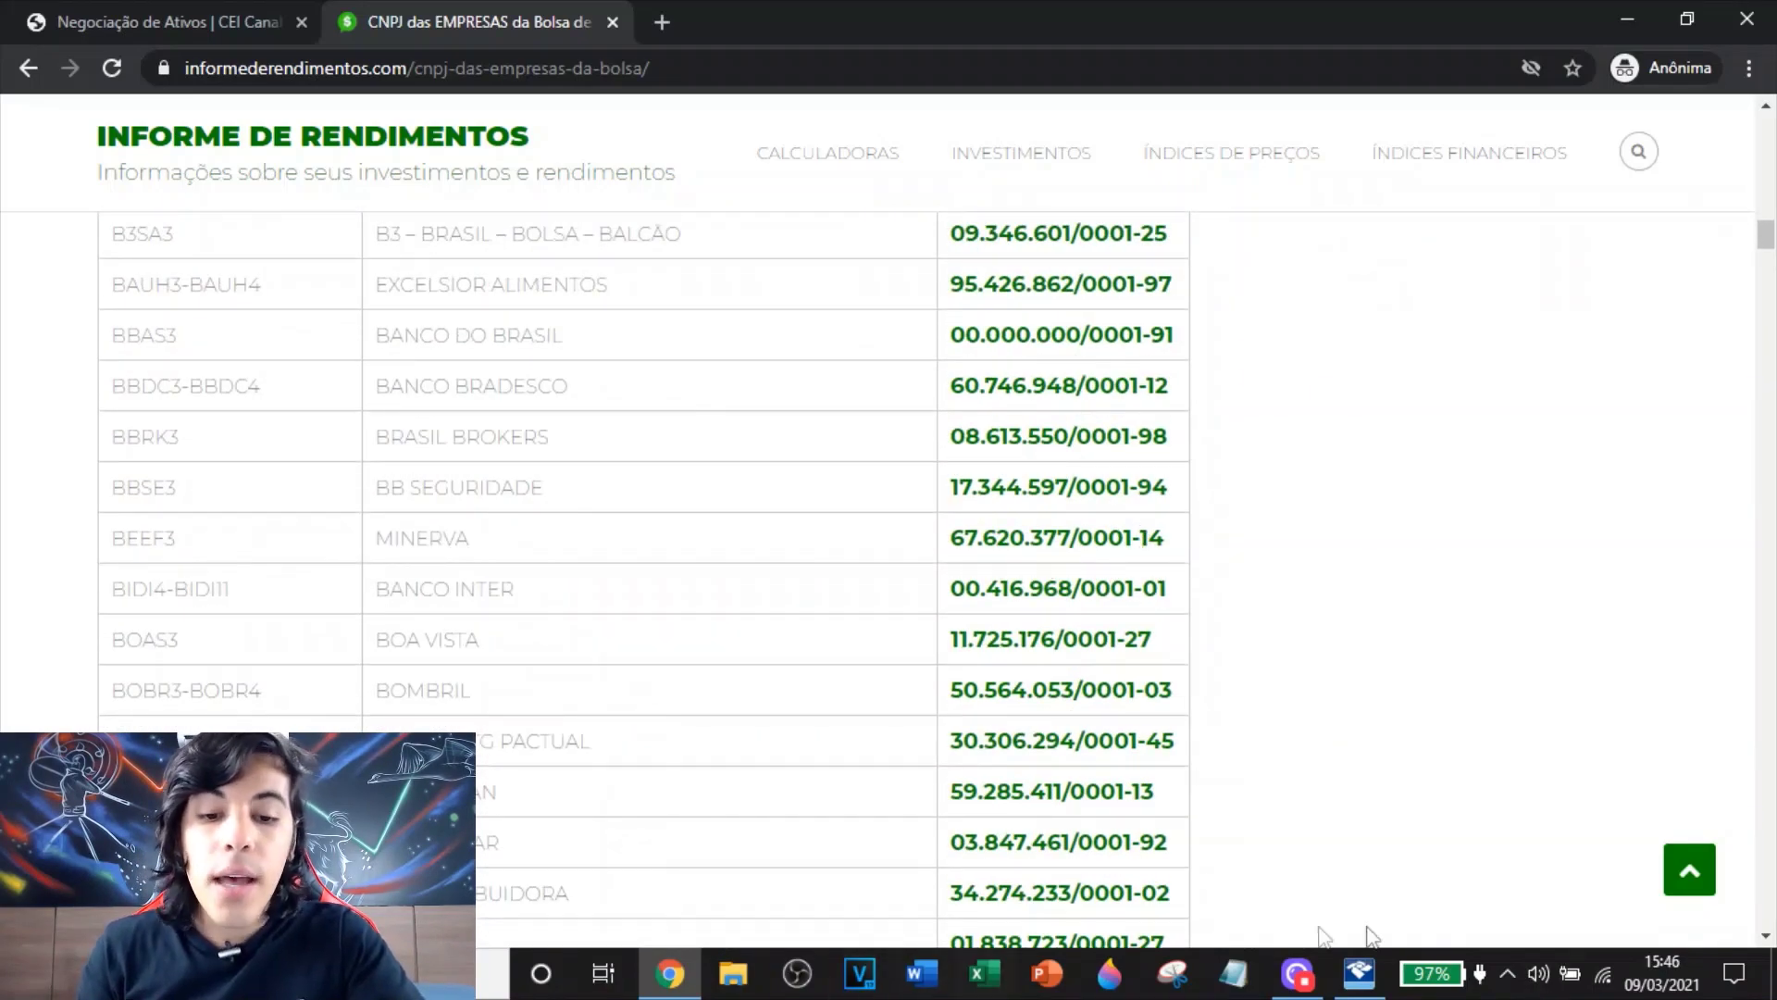
pyautogui.click(1357, 972)
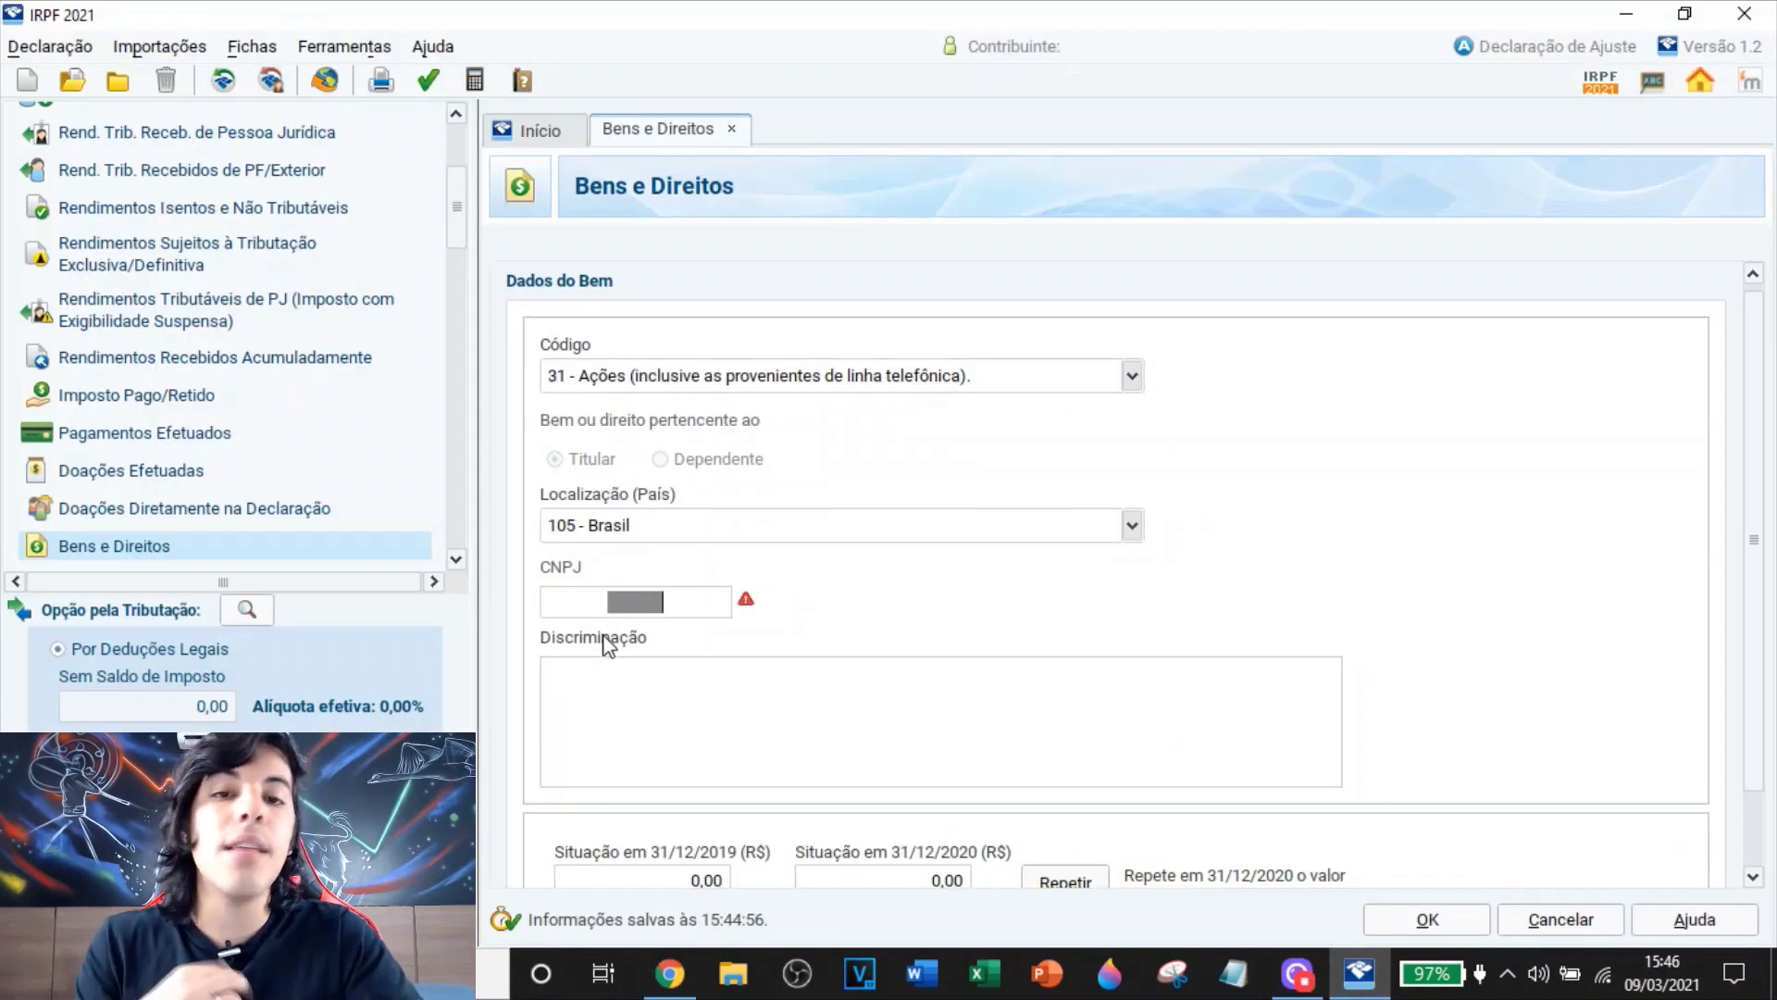
pyautogui.write('0000')
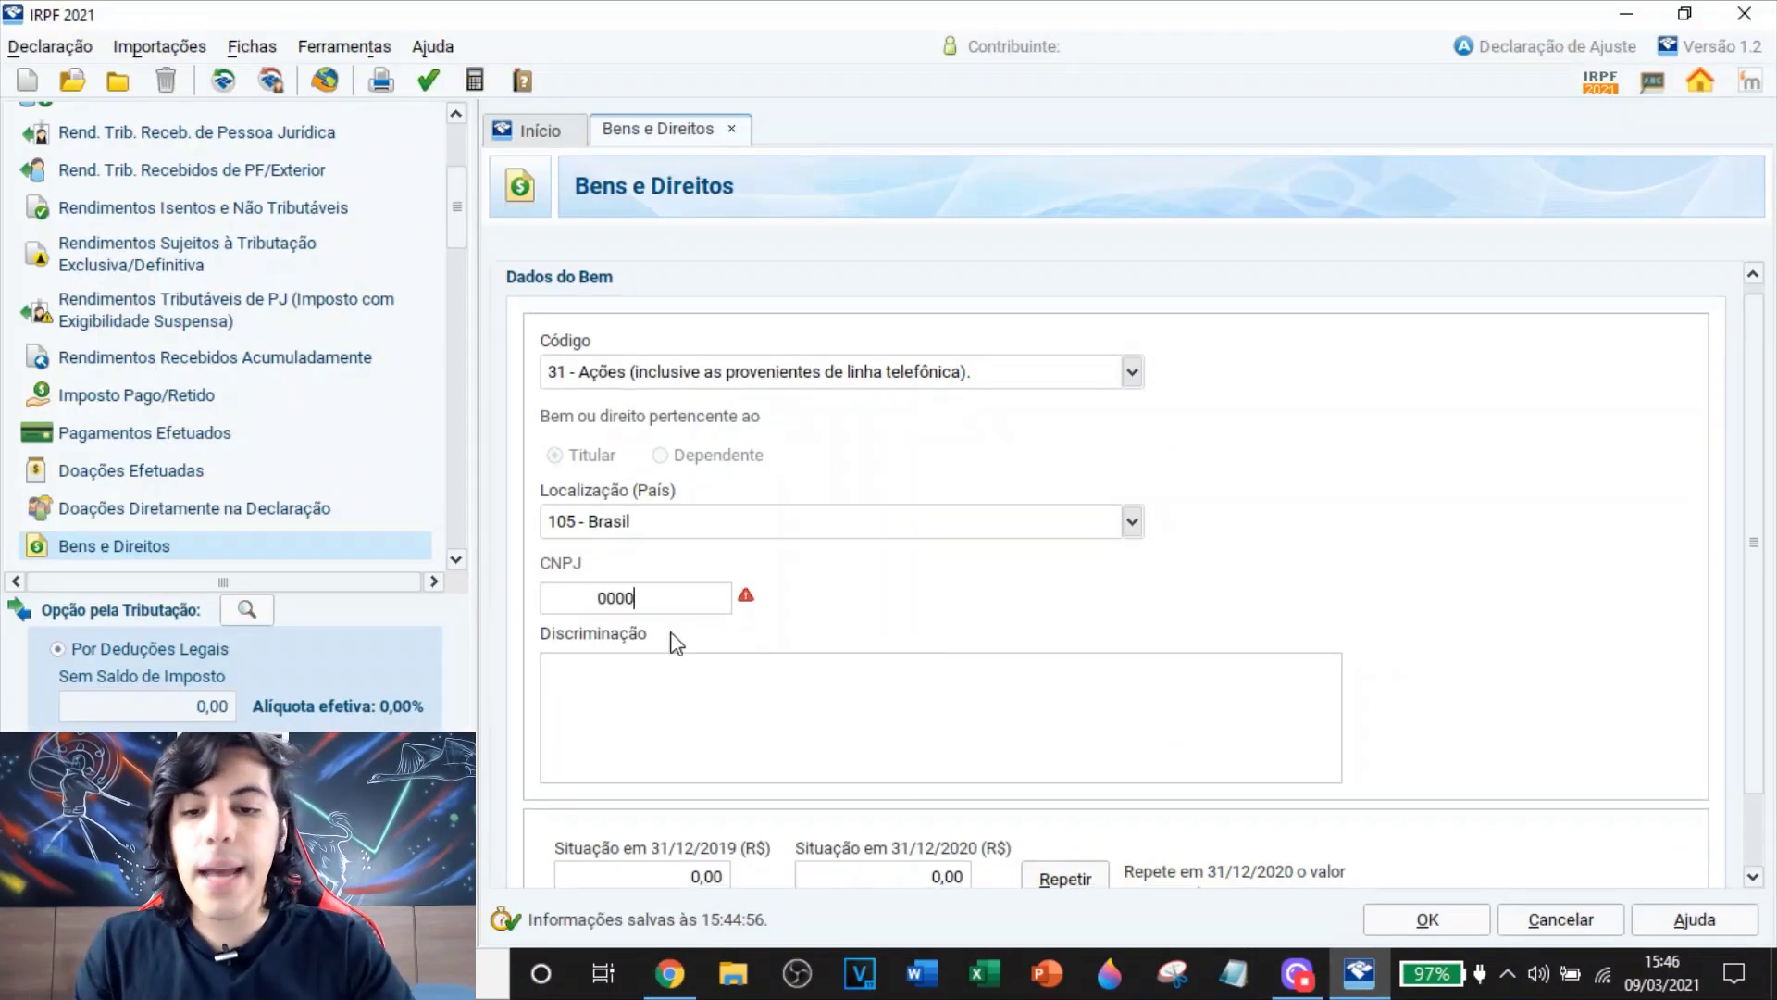
pyautogui.write('00000000')
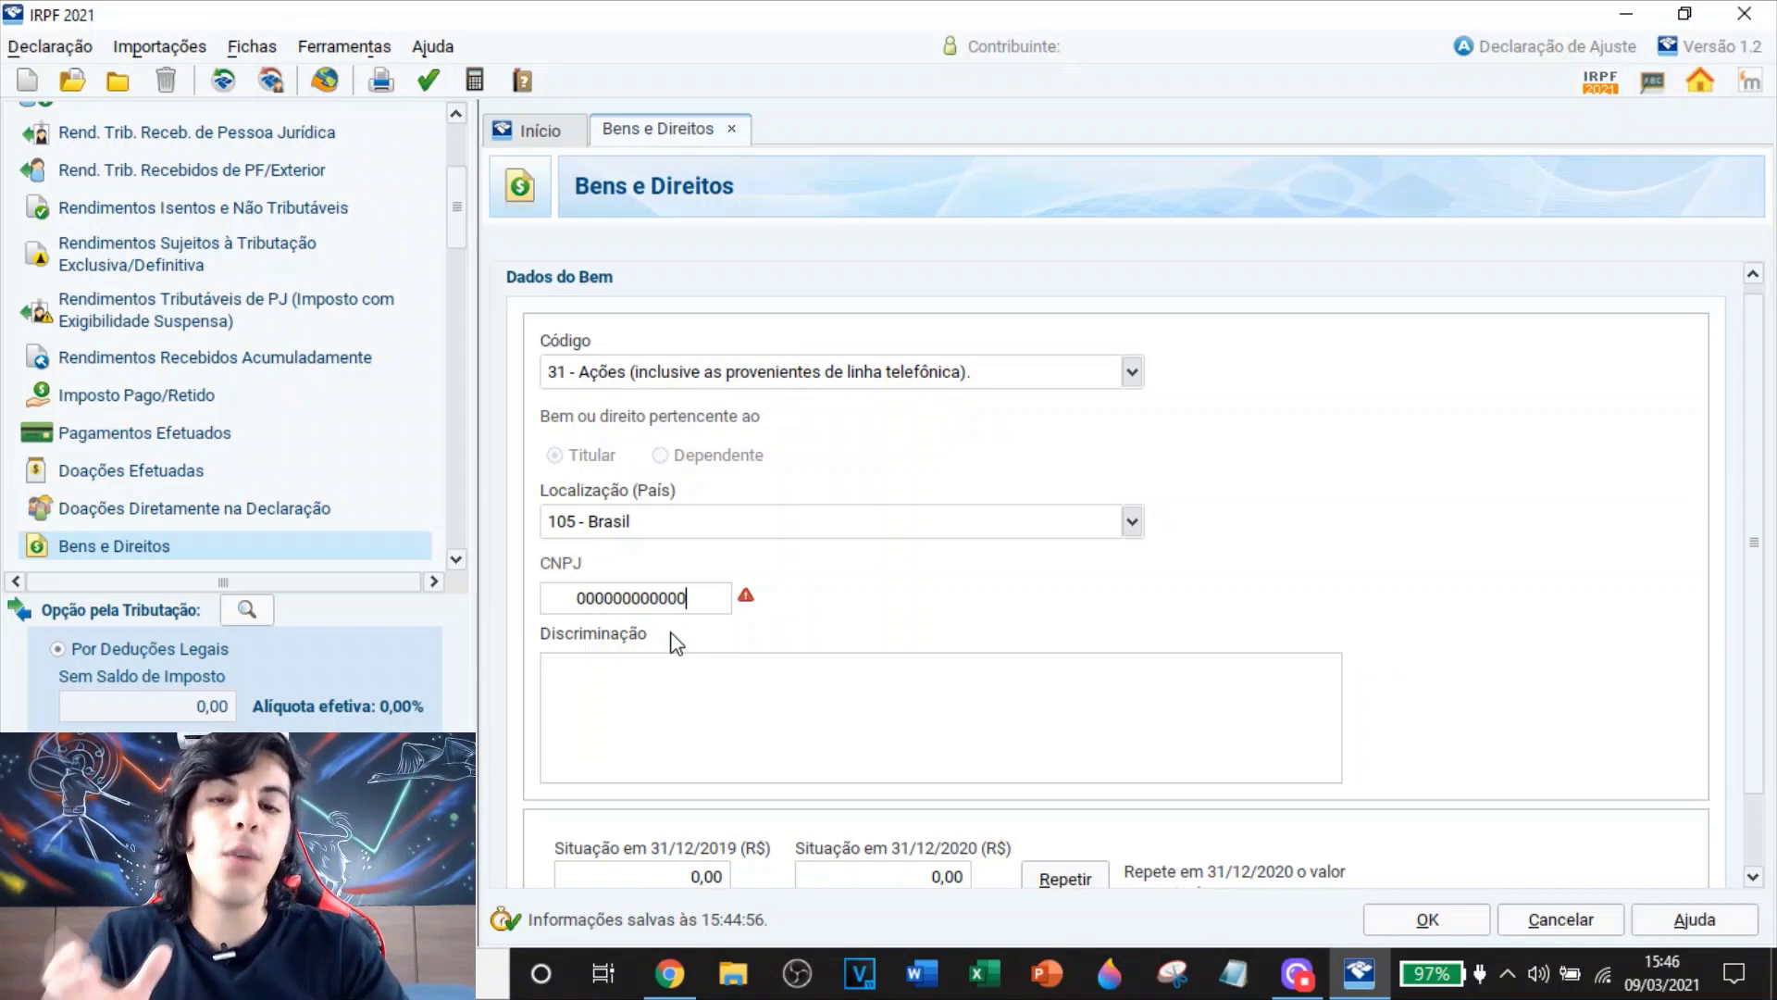
pyautogui.write('0')
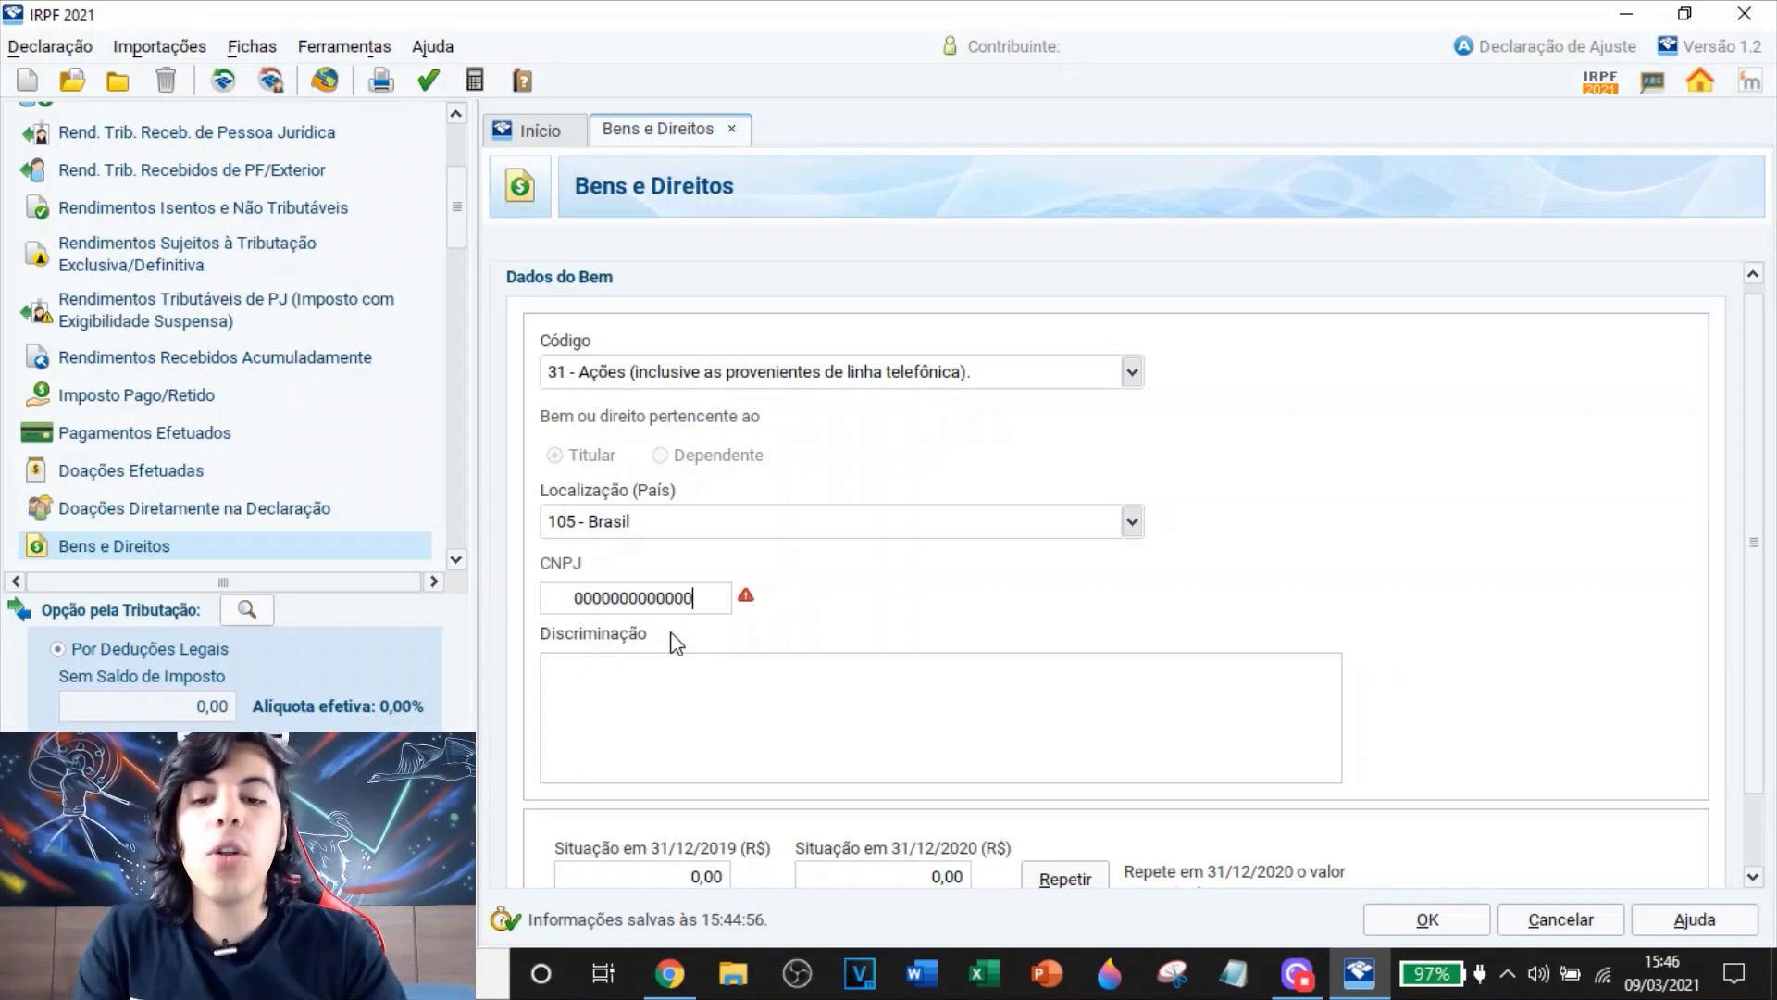
# Check FLRY3's purchased quantity in the CEI period summary, and enter "100 Ações da Fleury, código de negociação 'FLRY3'." as the item's Discriminação in IRPF 2021
pyautogui.click(692, 698)
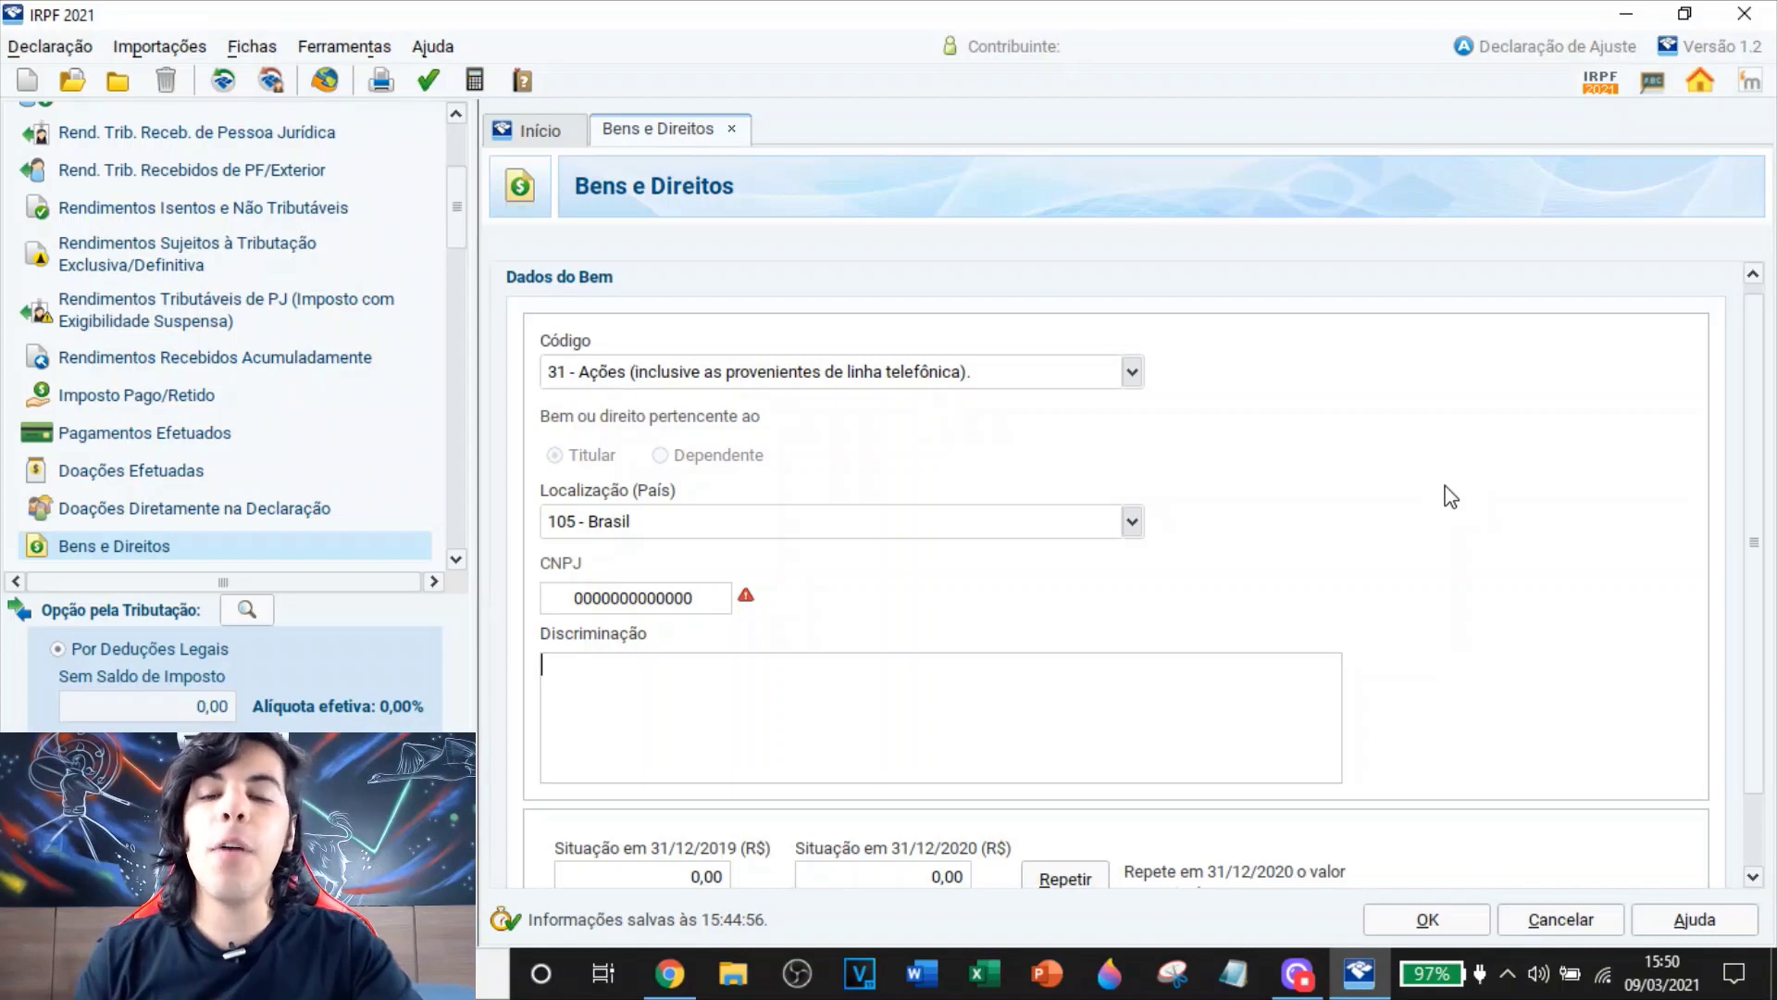
pyautogui.click(672, 968)
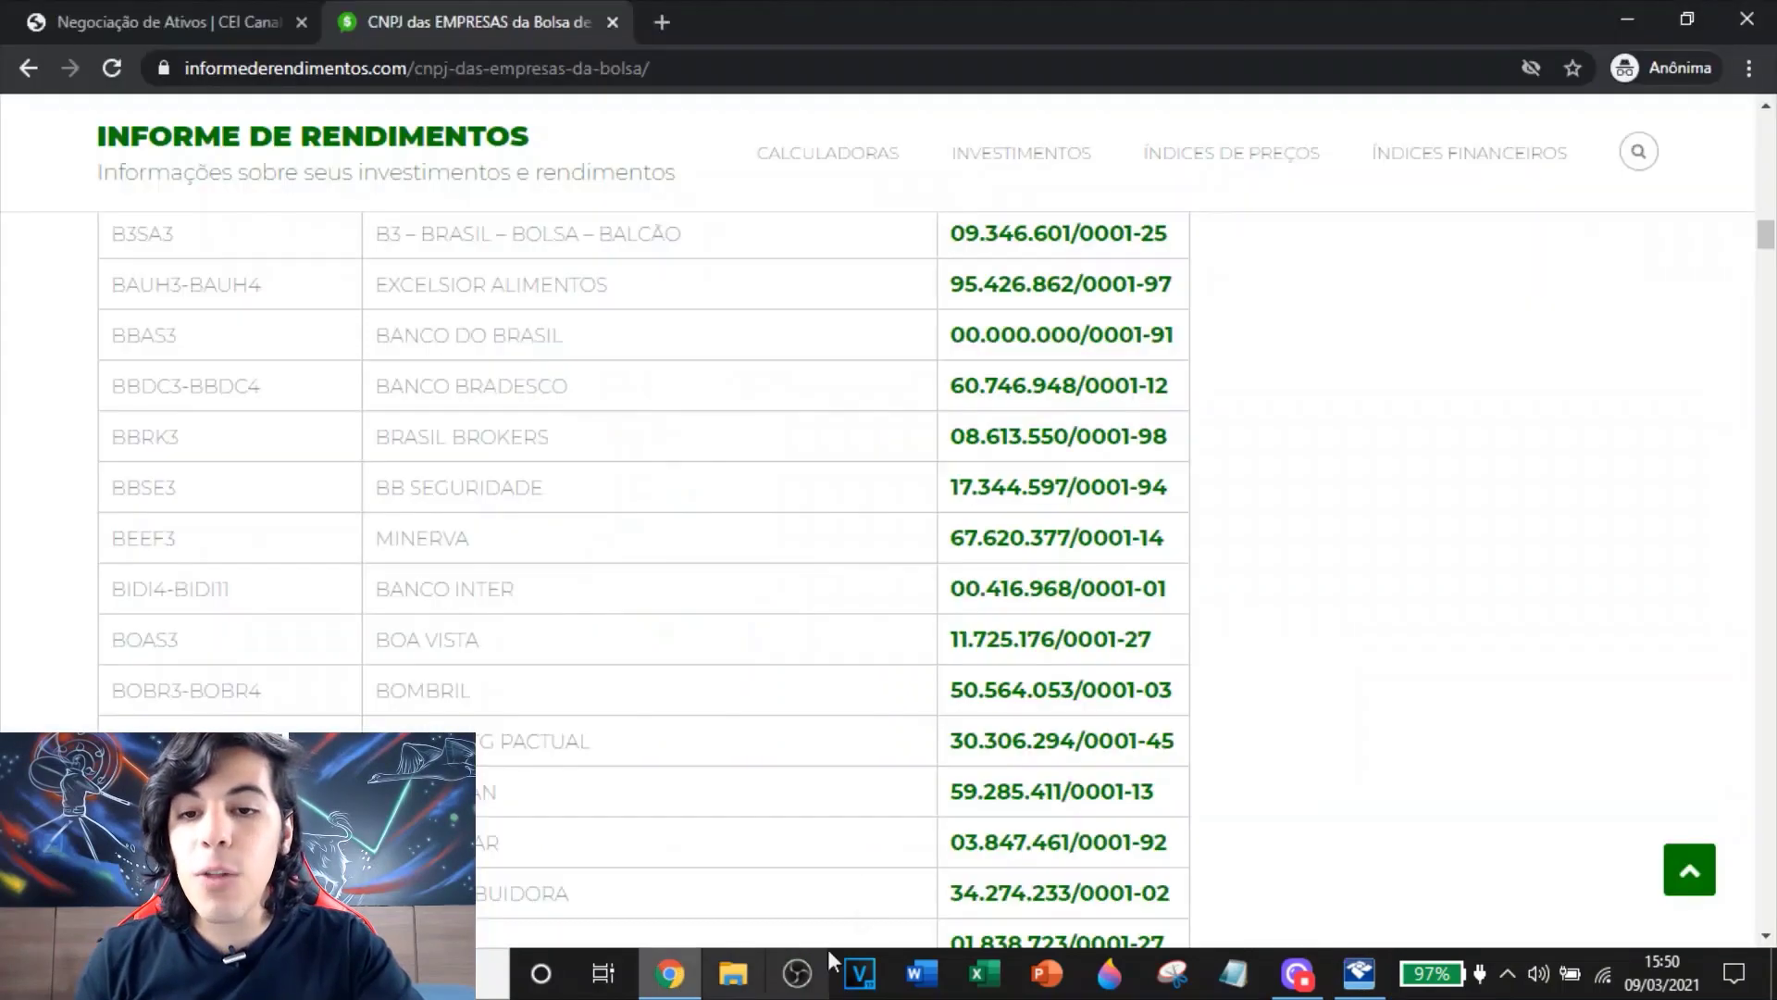
pyautogui.click(142, 5)
pyautogui.scroll(-1, 728, 445)
pyautogui.scroll(-15, 728, 445)
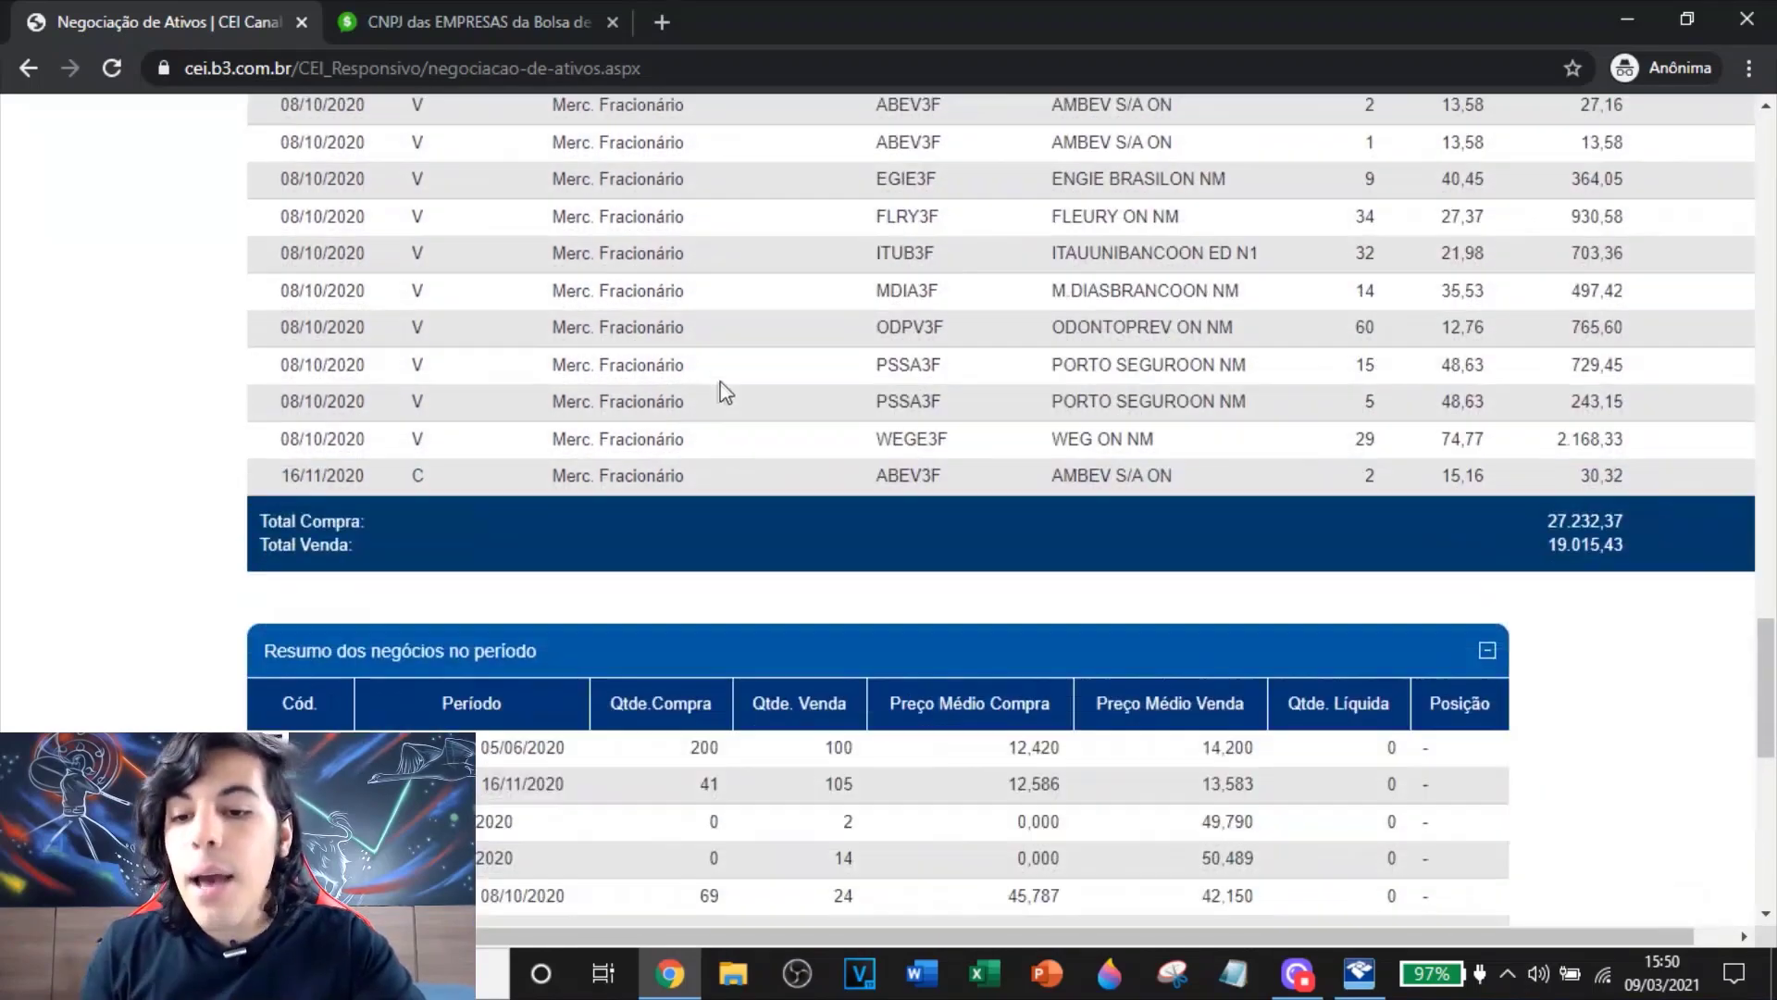
pyautogui.scroll(-4, 728, 393)
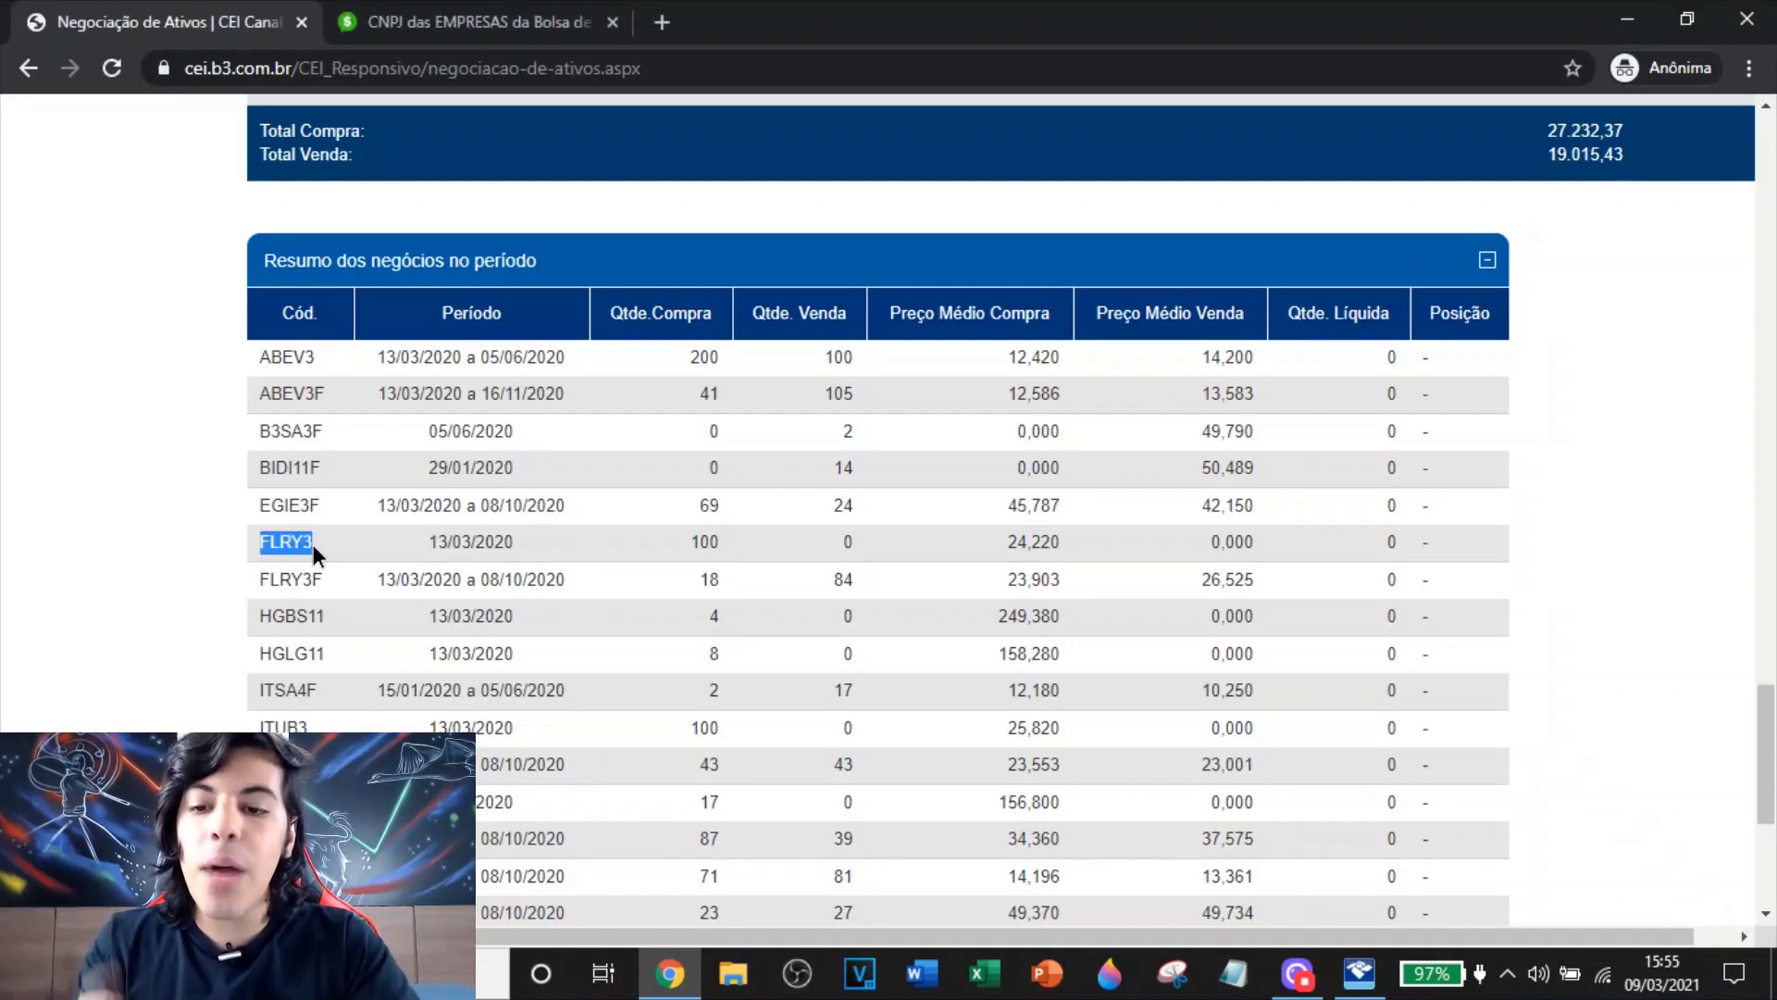
pyautogui.click(253, 553)
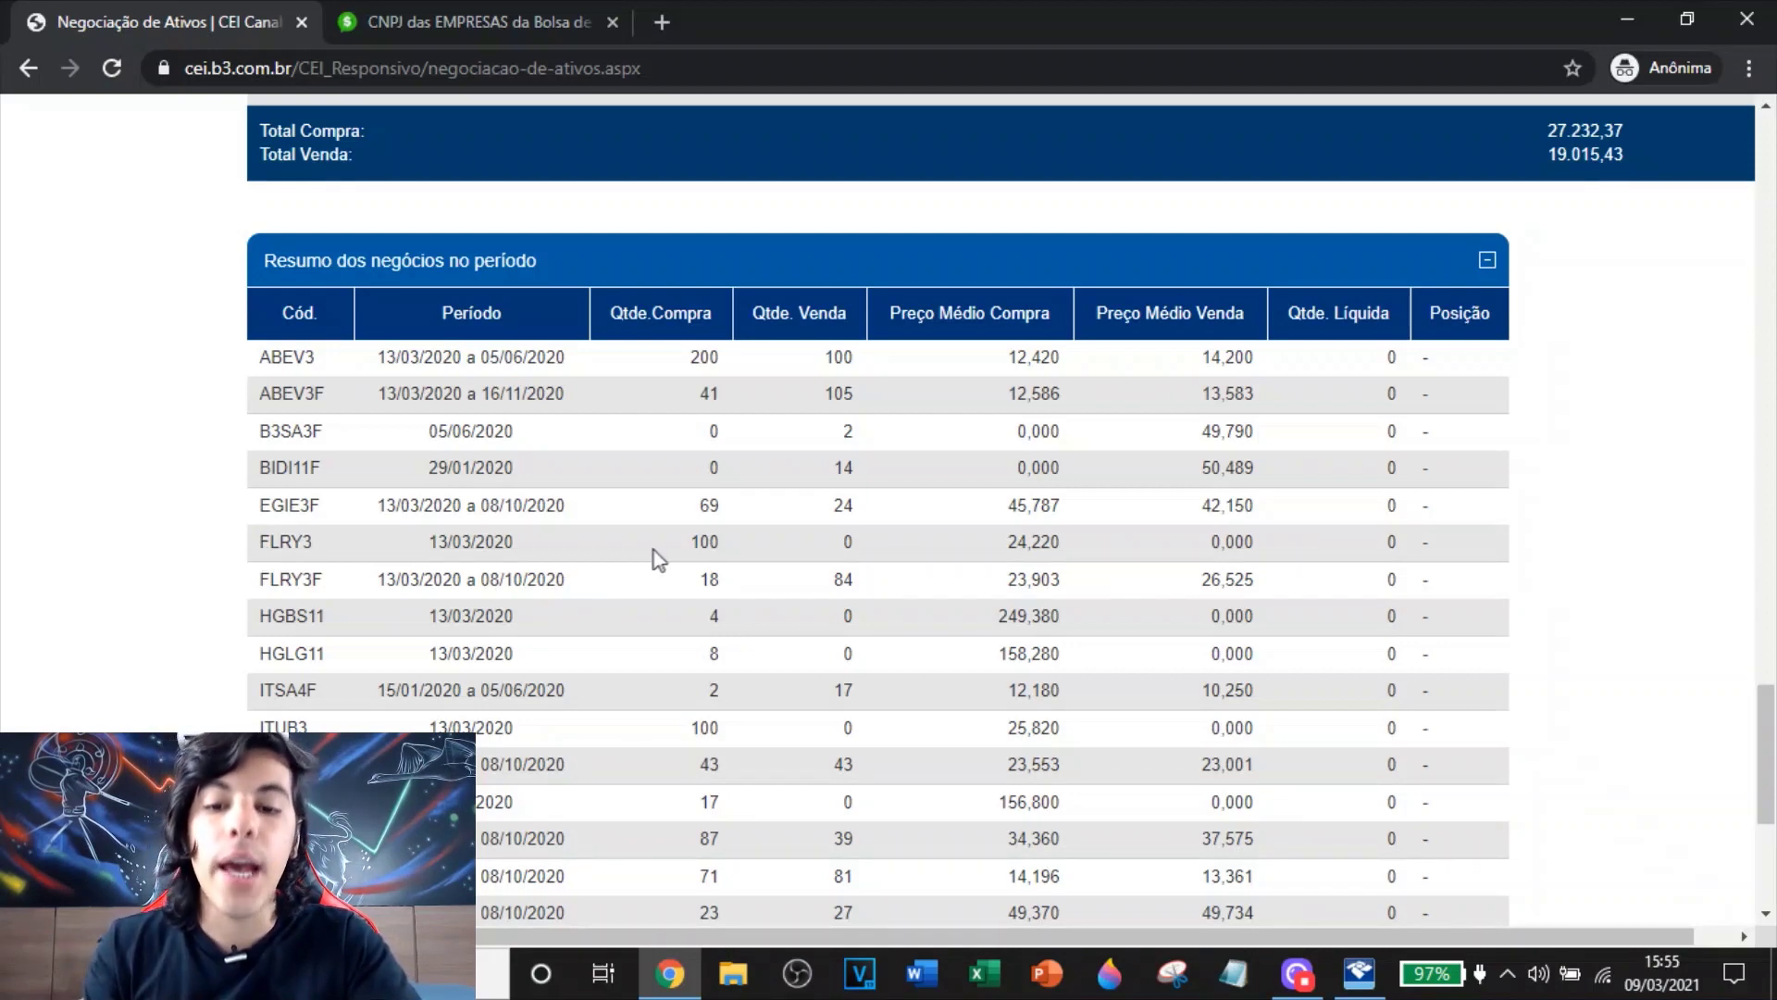
pyautogui.moveTo(683, 554); pyautogui.dragTo(725, 550)
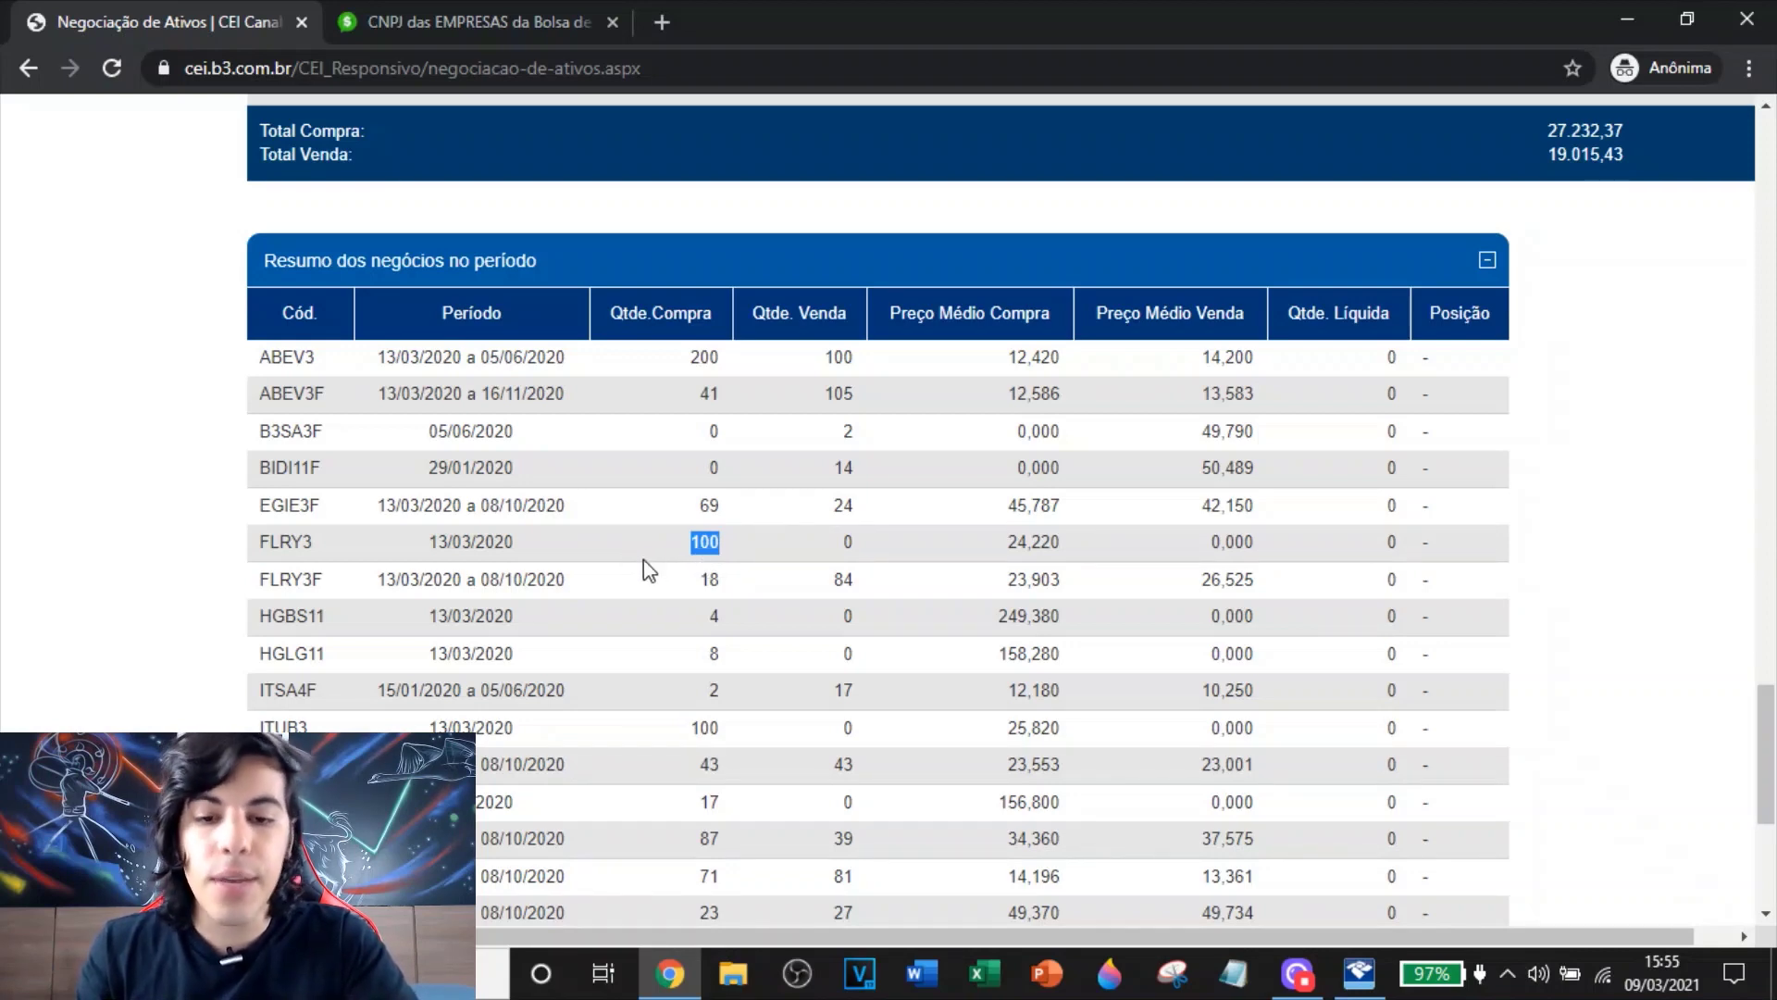
pyautogui.click(1361, 985)
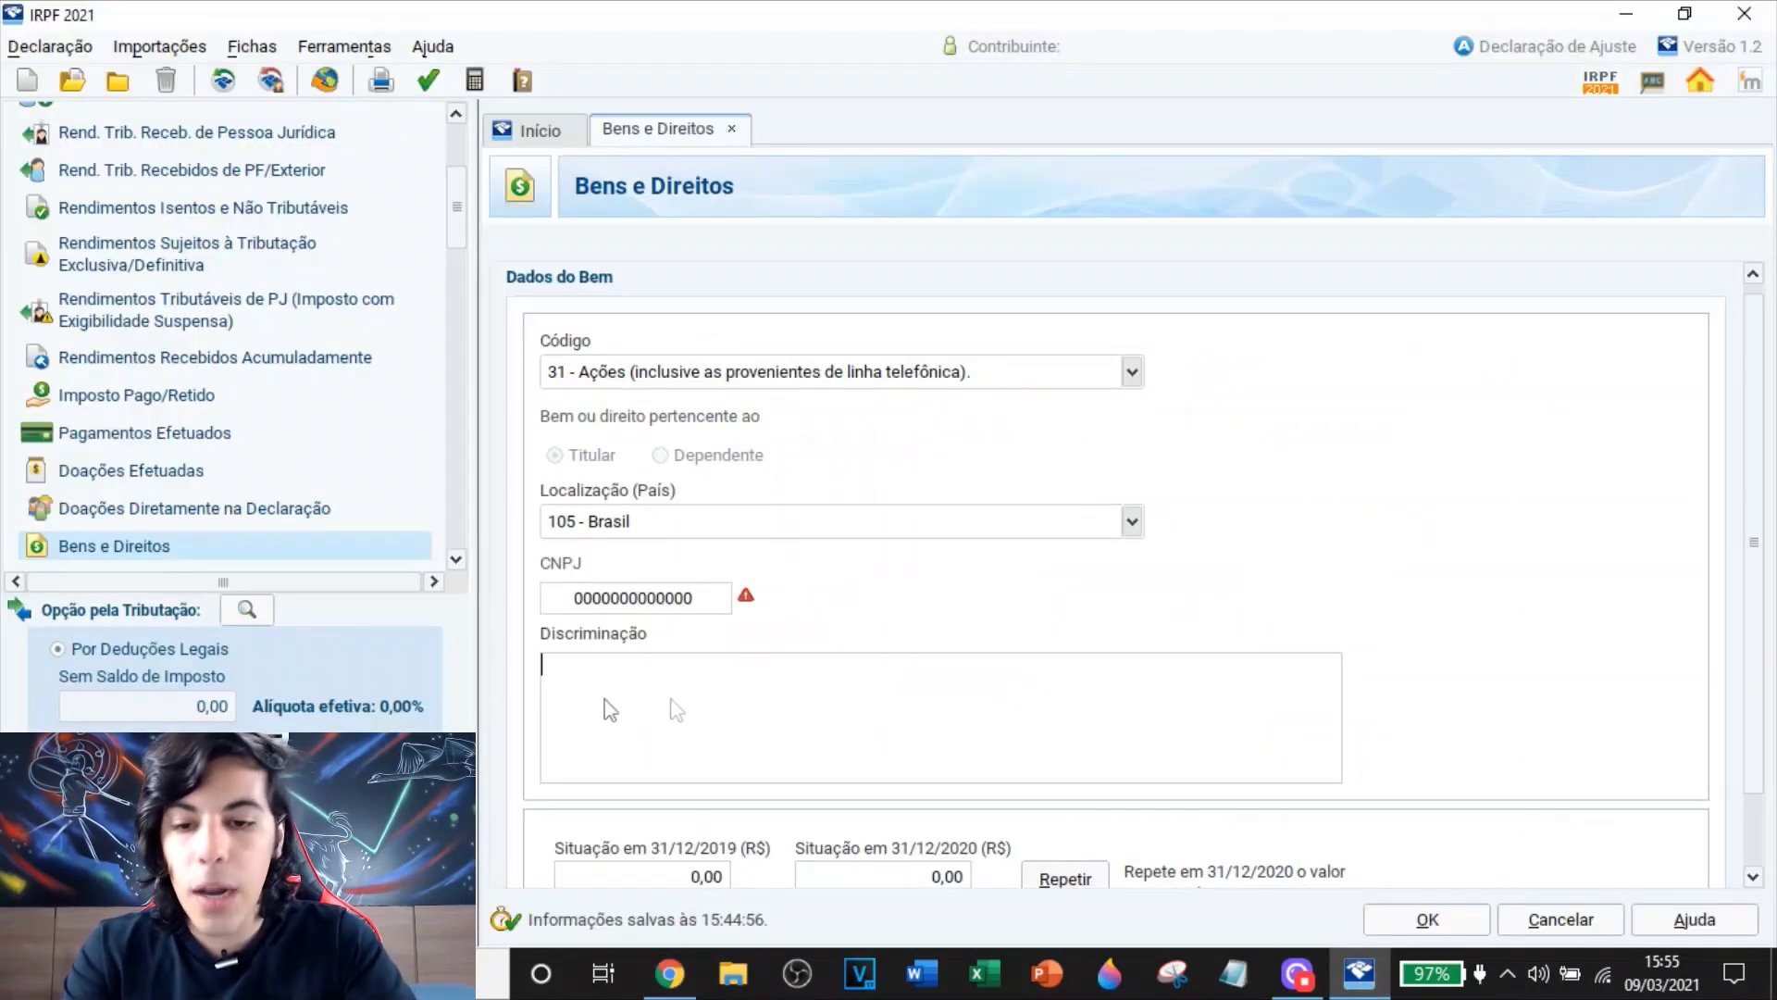
pyautogui.write("100 Ações da Fleury, código de negociação 'FLRY3'")
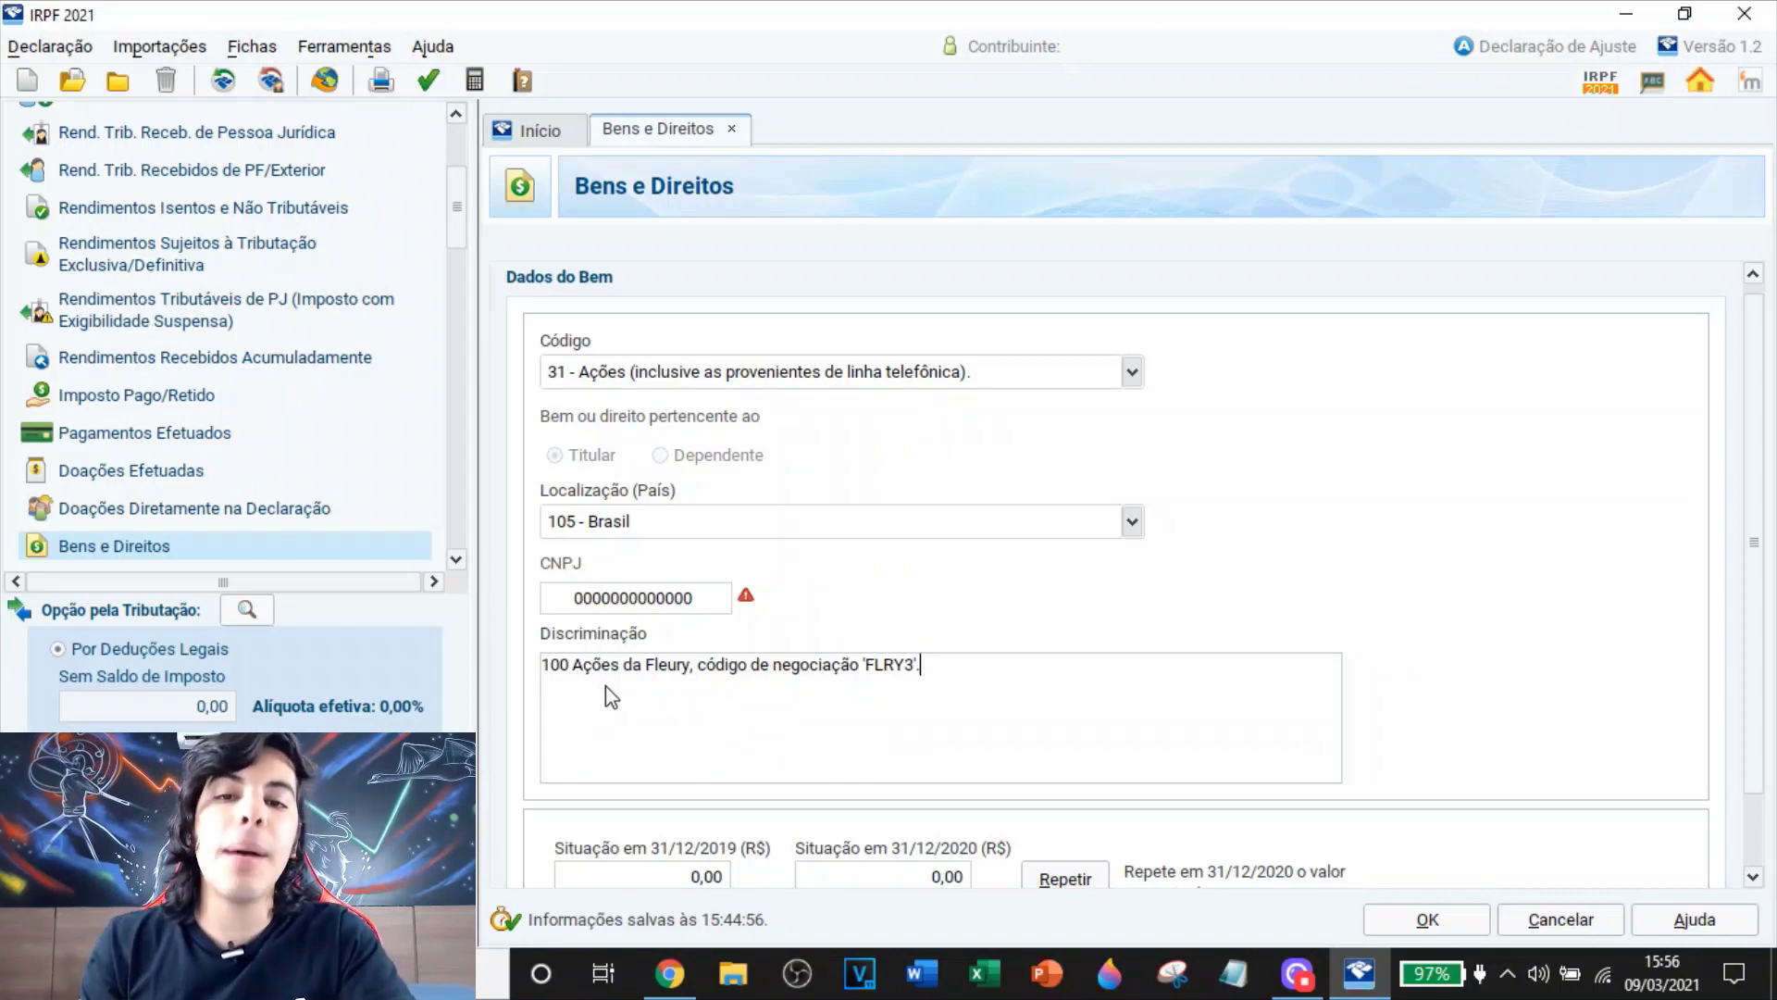
# Check FLRY3's average purchase price and quantity in the CEI summary, and append "Custo total de aquisição: R$ 2422,00." to the Discriminação in IRPF 2021
pyautogui.click(670, 973)
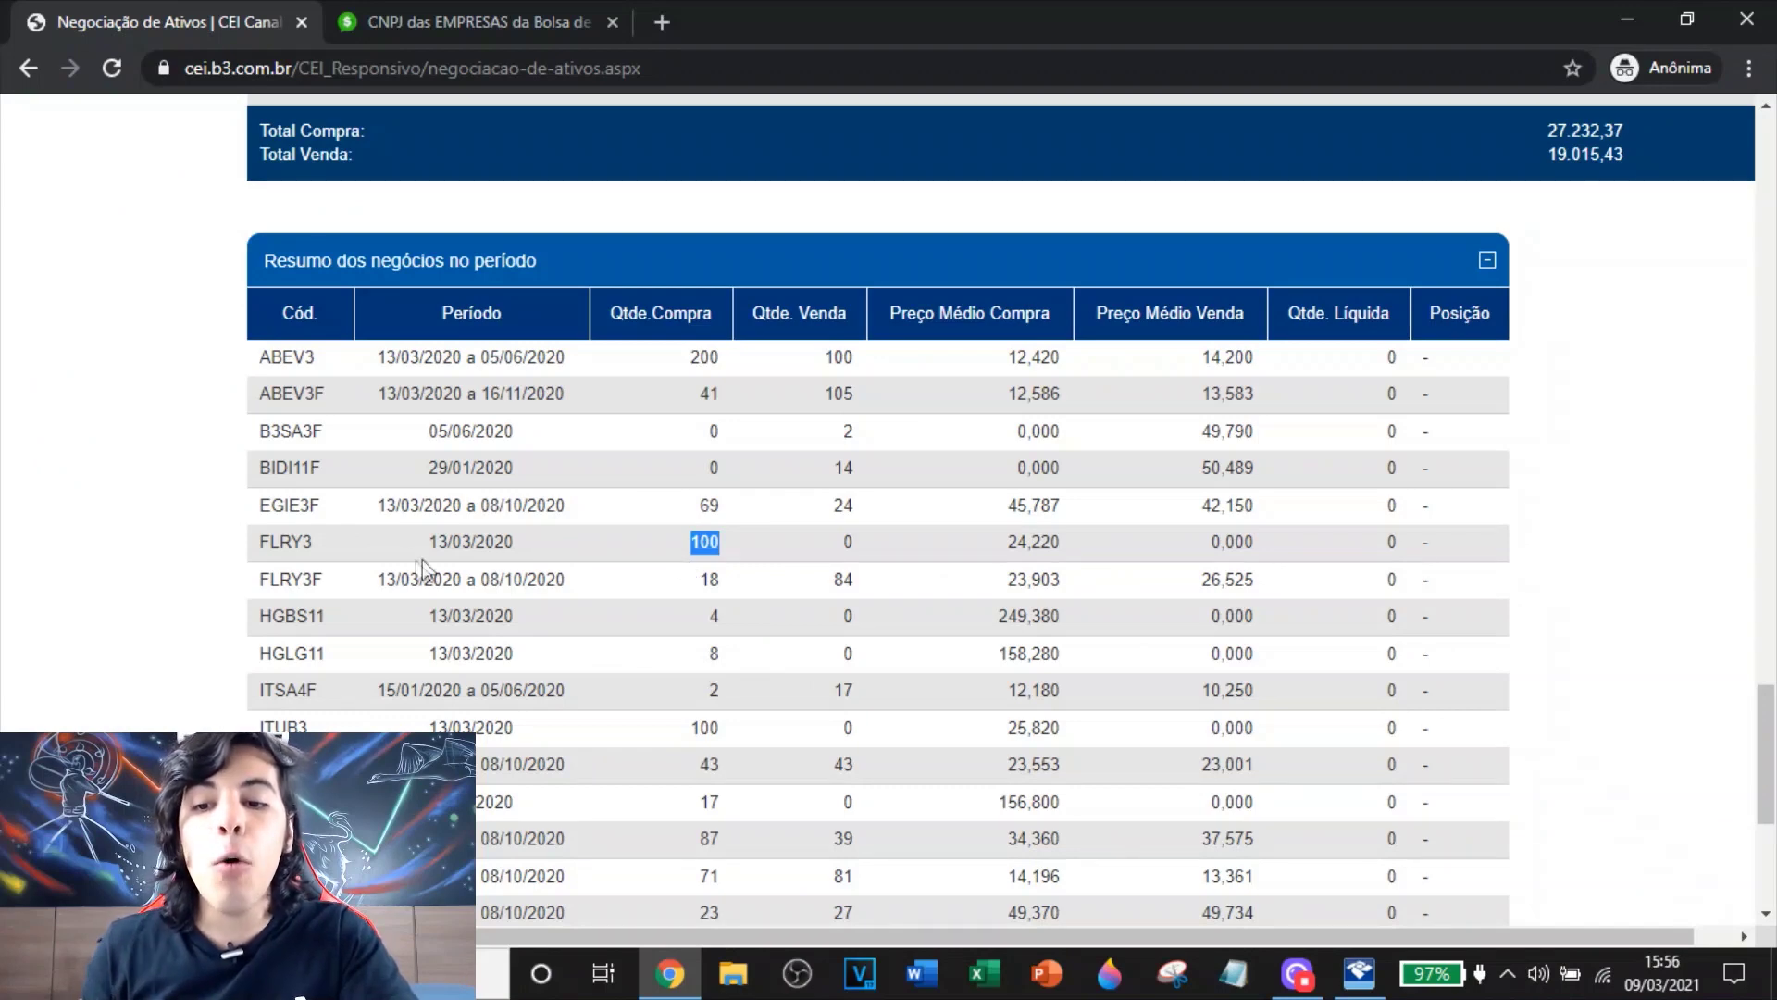
pyautogui.click(1004, 557)
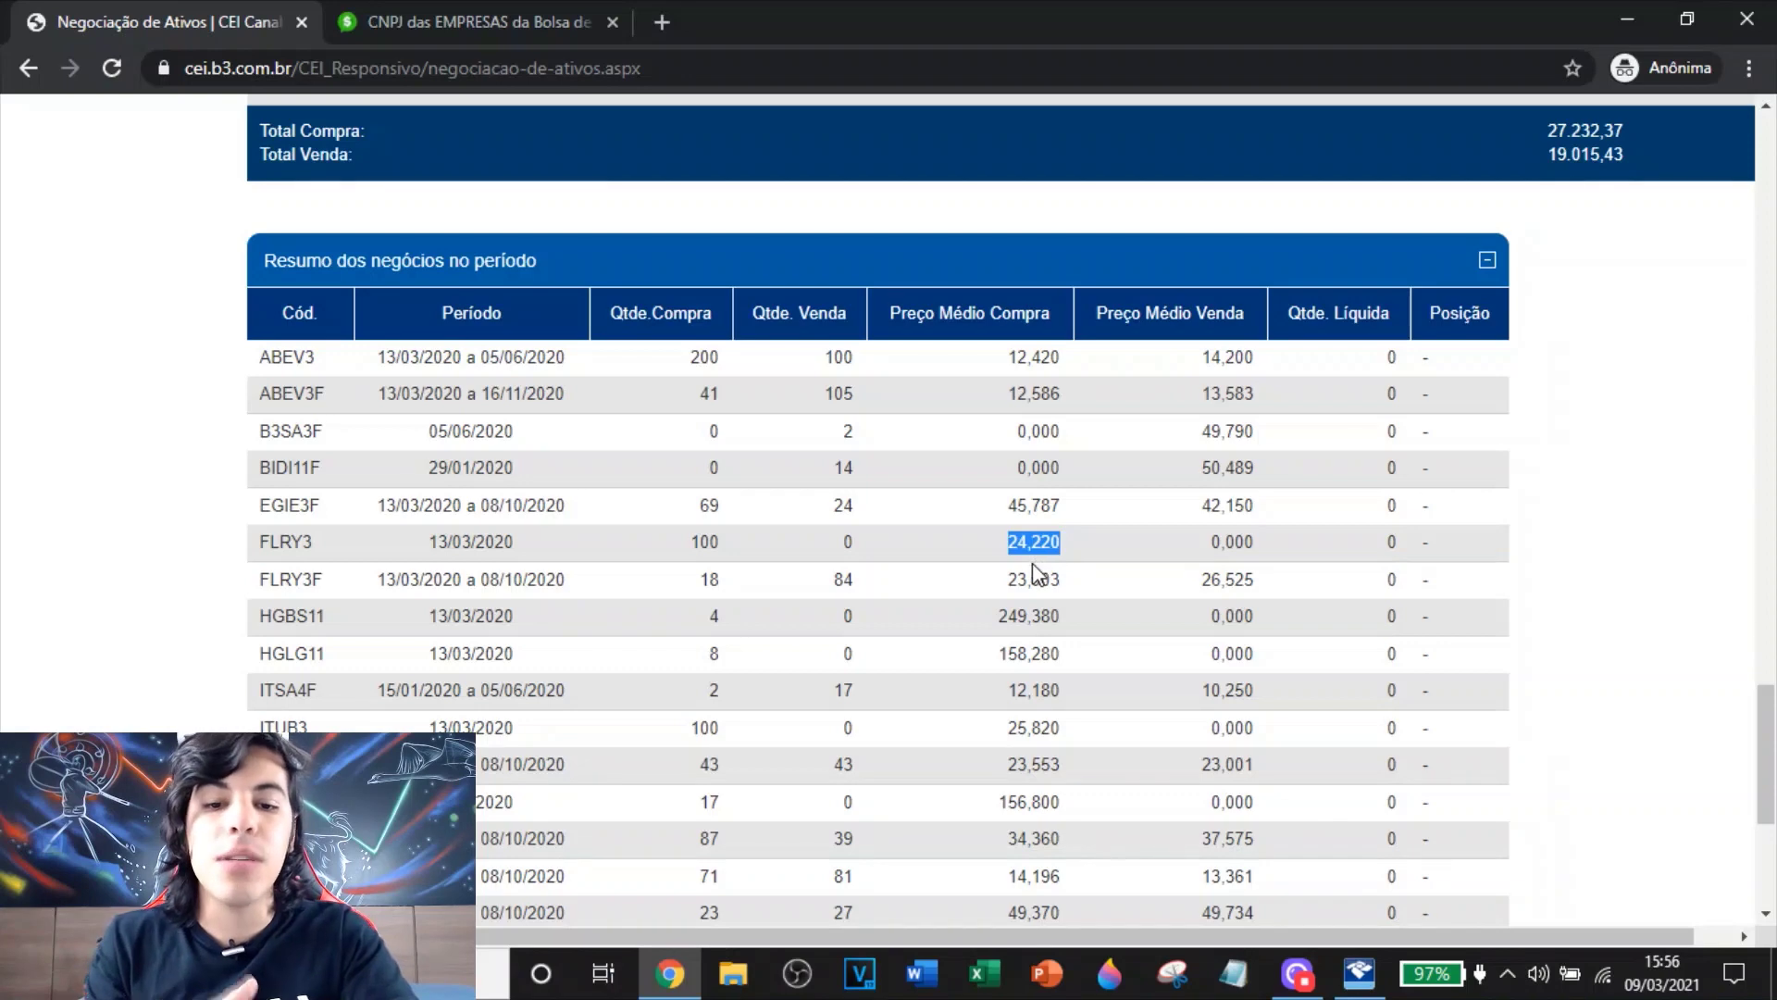
pyautogui.click(687, 552)
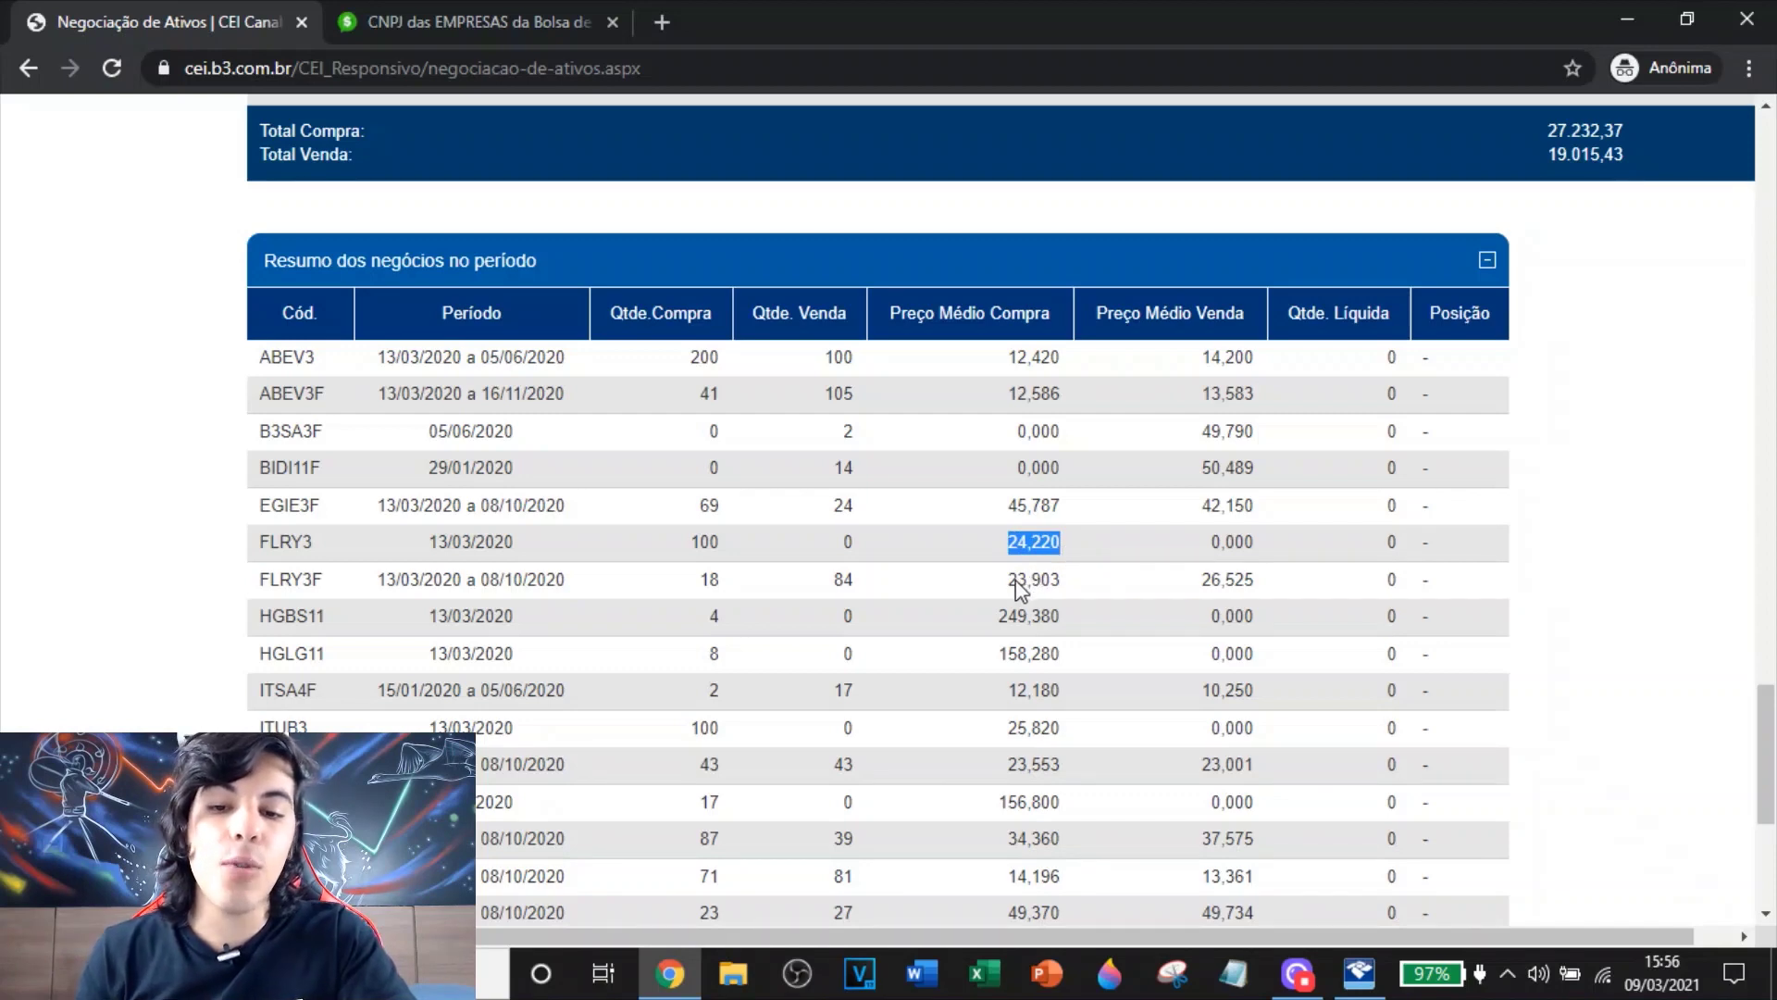
pyautogui.doubleClick(699, 545)
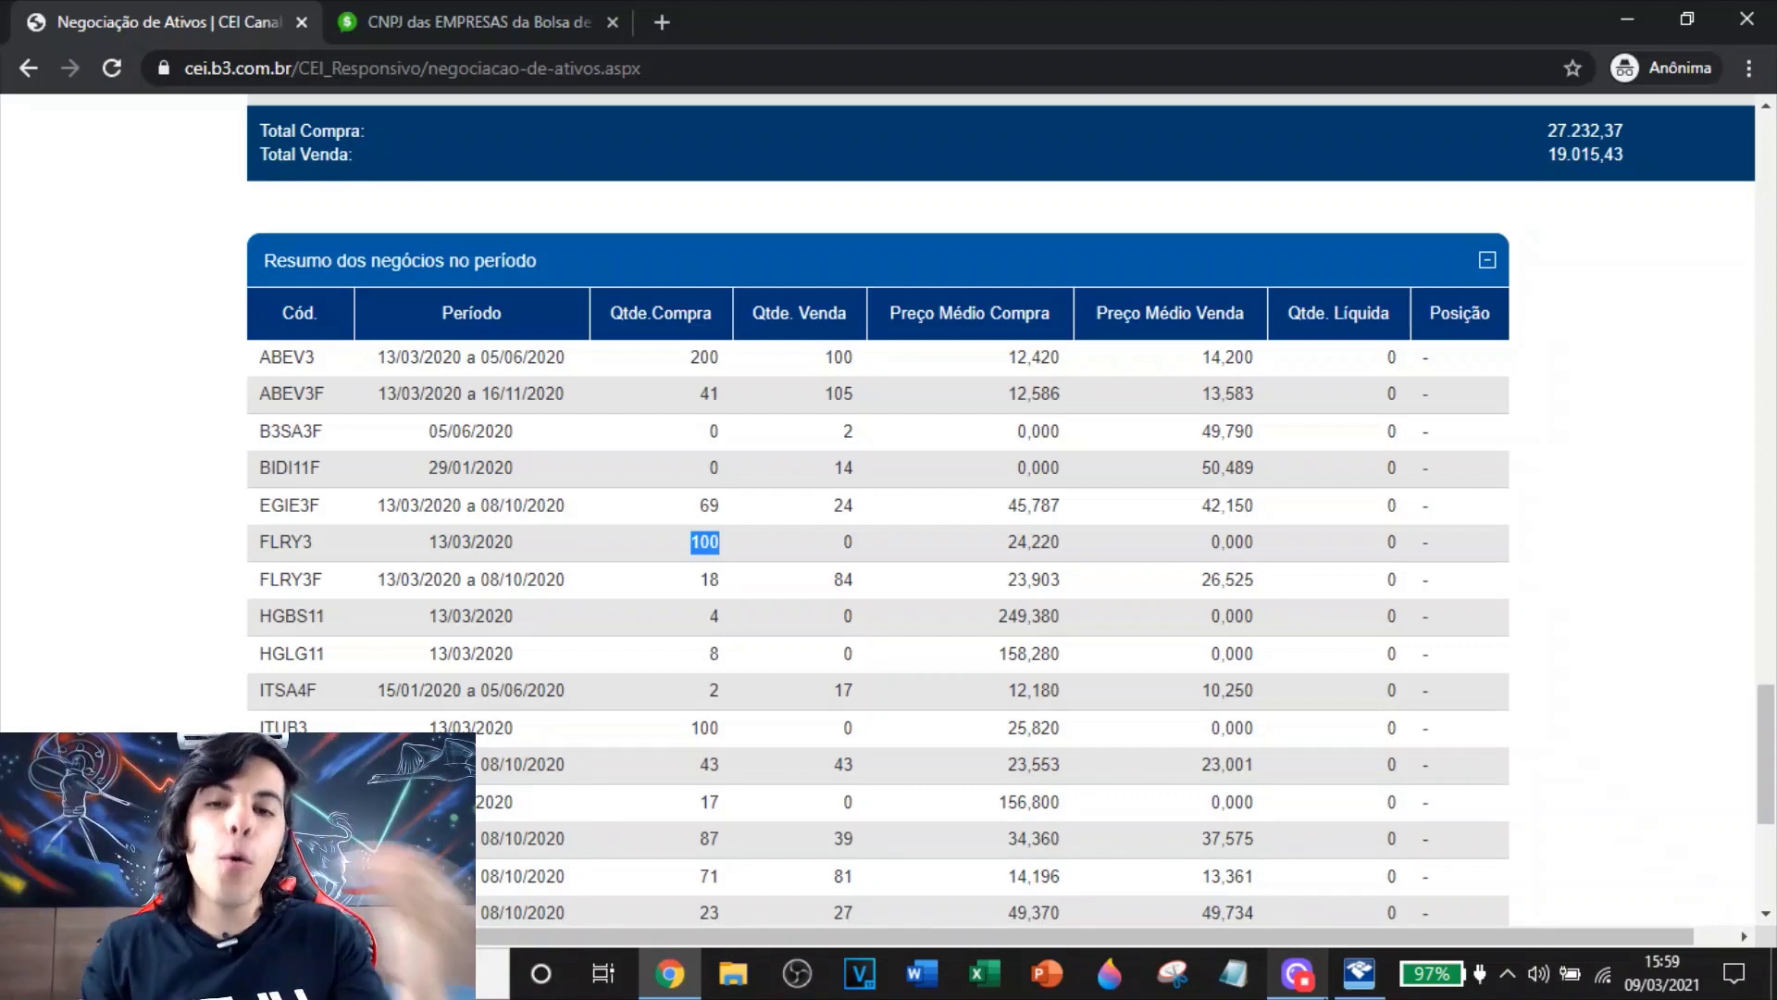
pyautogui.click(1359, 972)
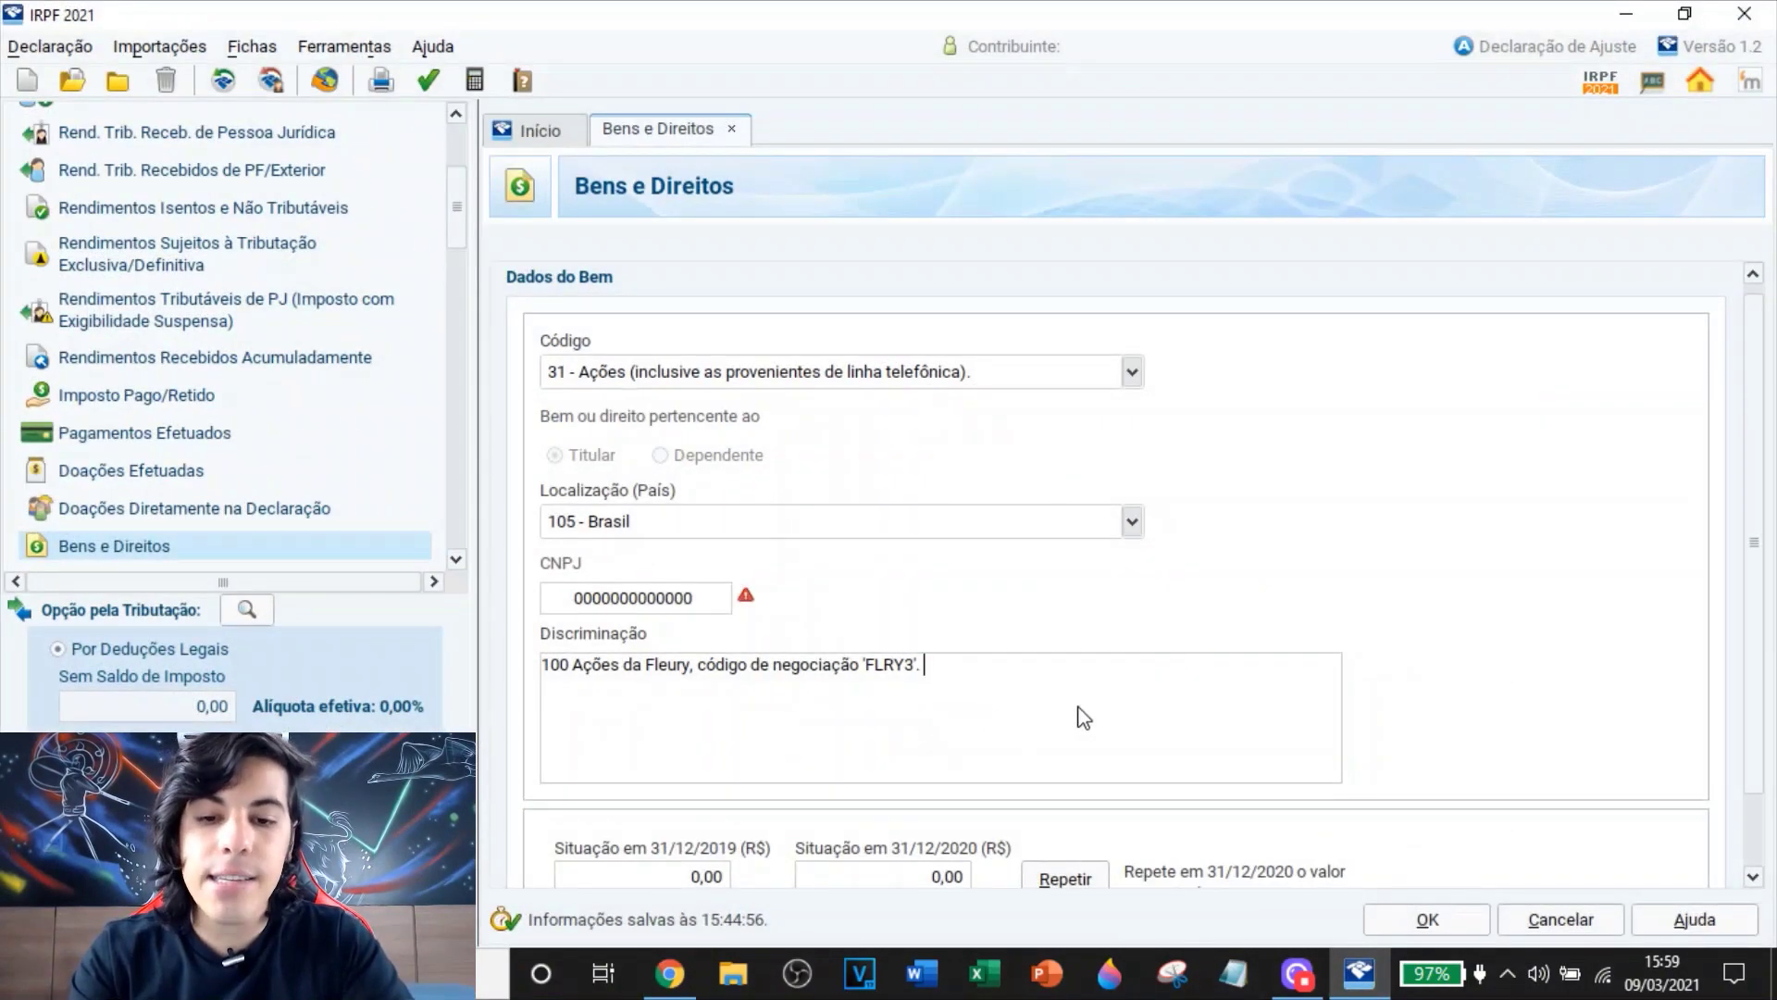
pyautogui.write('Custo total de aquisição: R$ 2422,00.')
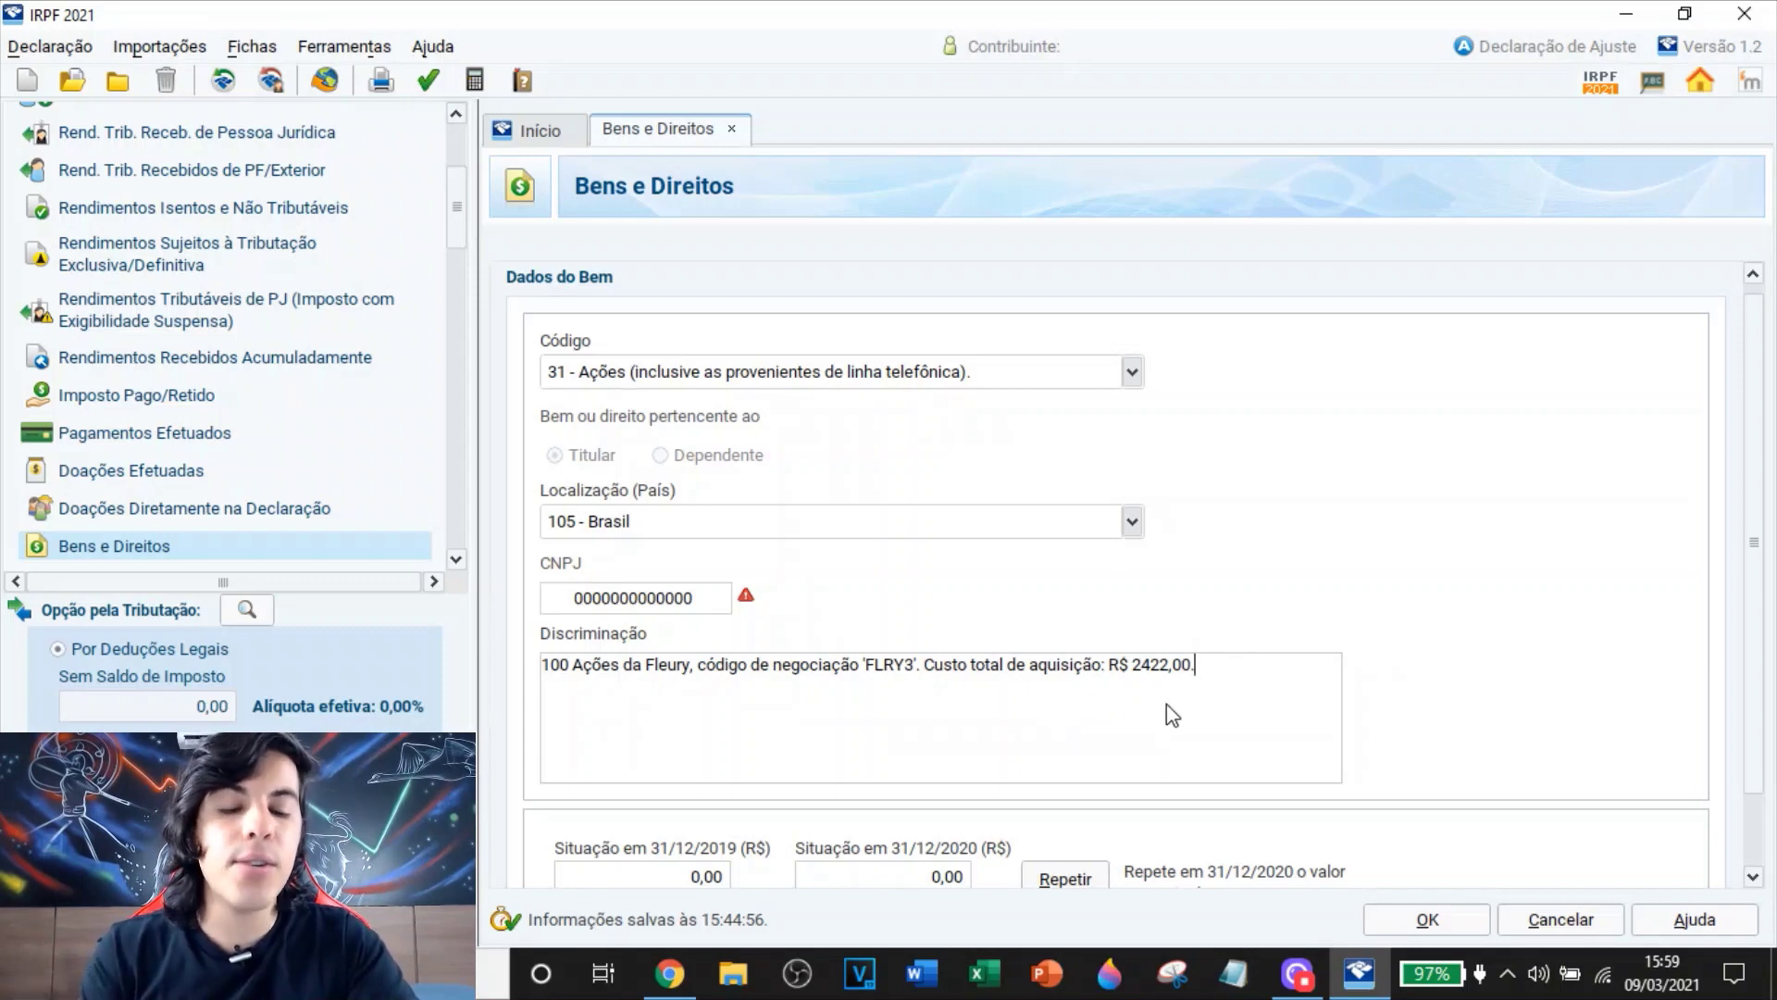
# Set the Fleury item's Situação em 31/12/2020 to 2.422,00, keep 31/12/2019 at 0,00, and save the item
pyautogui.scroll(-1, 1166, 703)
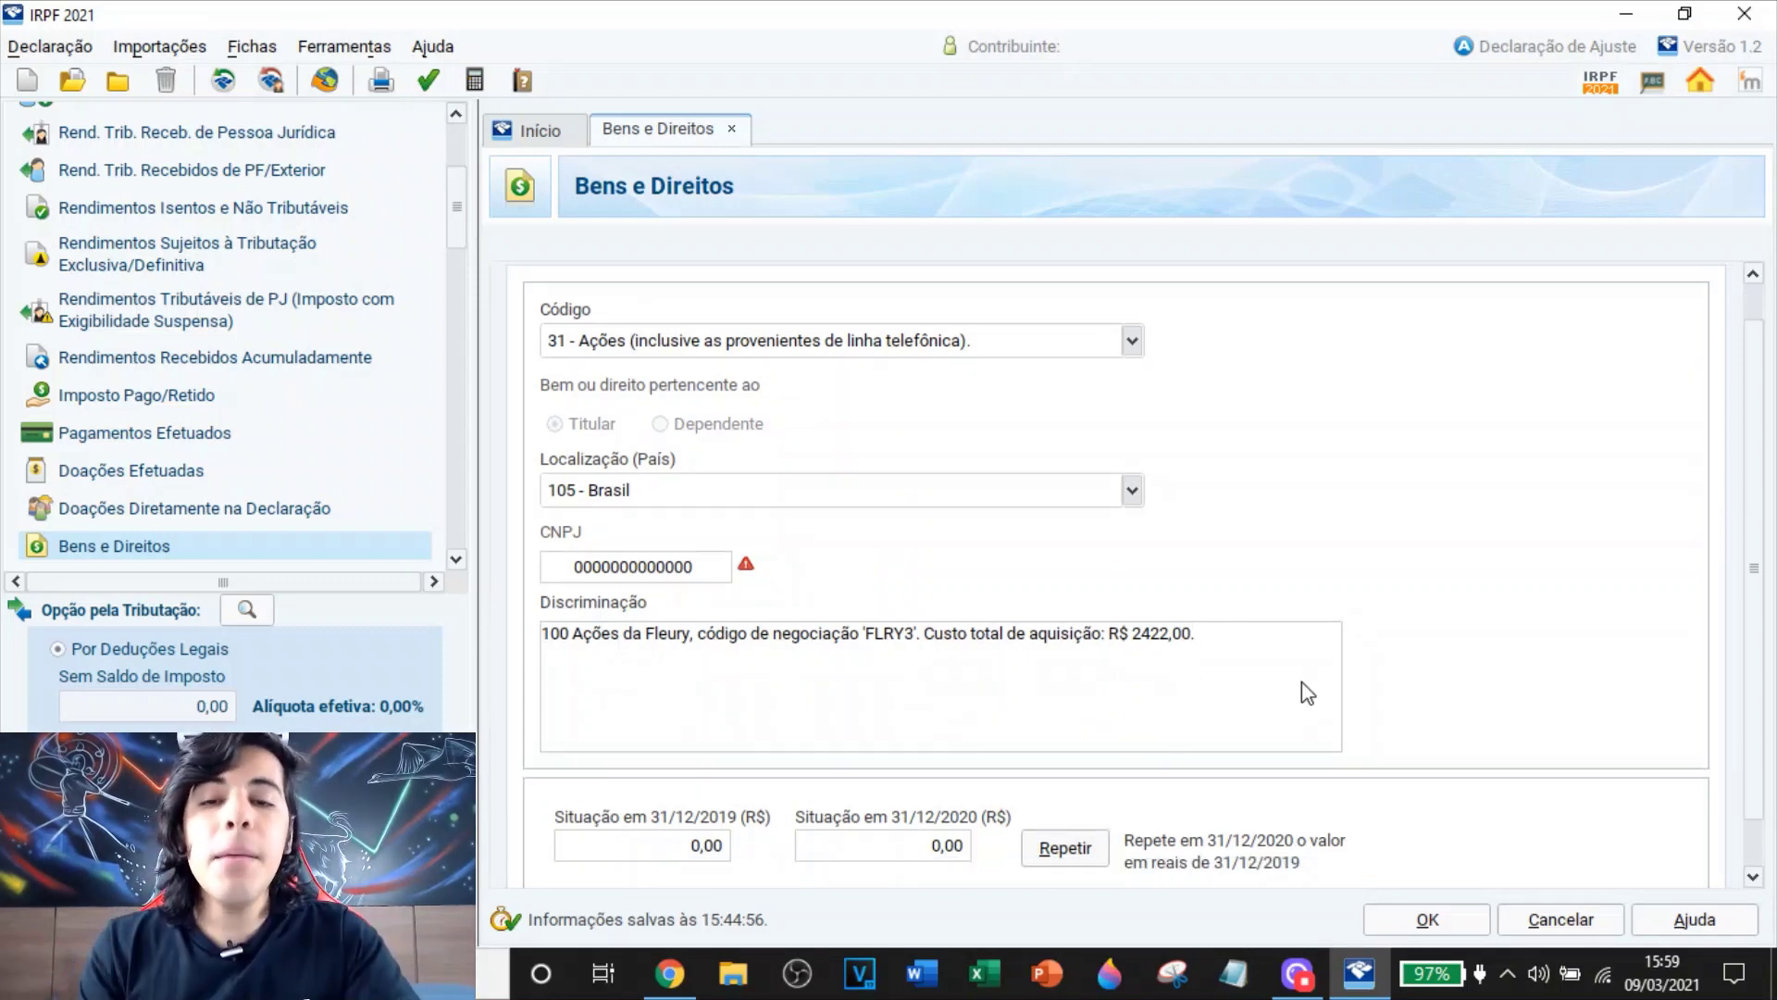
pyautogui.scroll(-2, 767, 822)
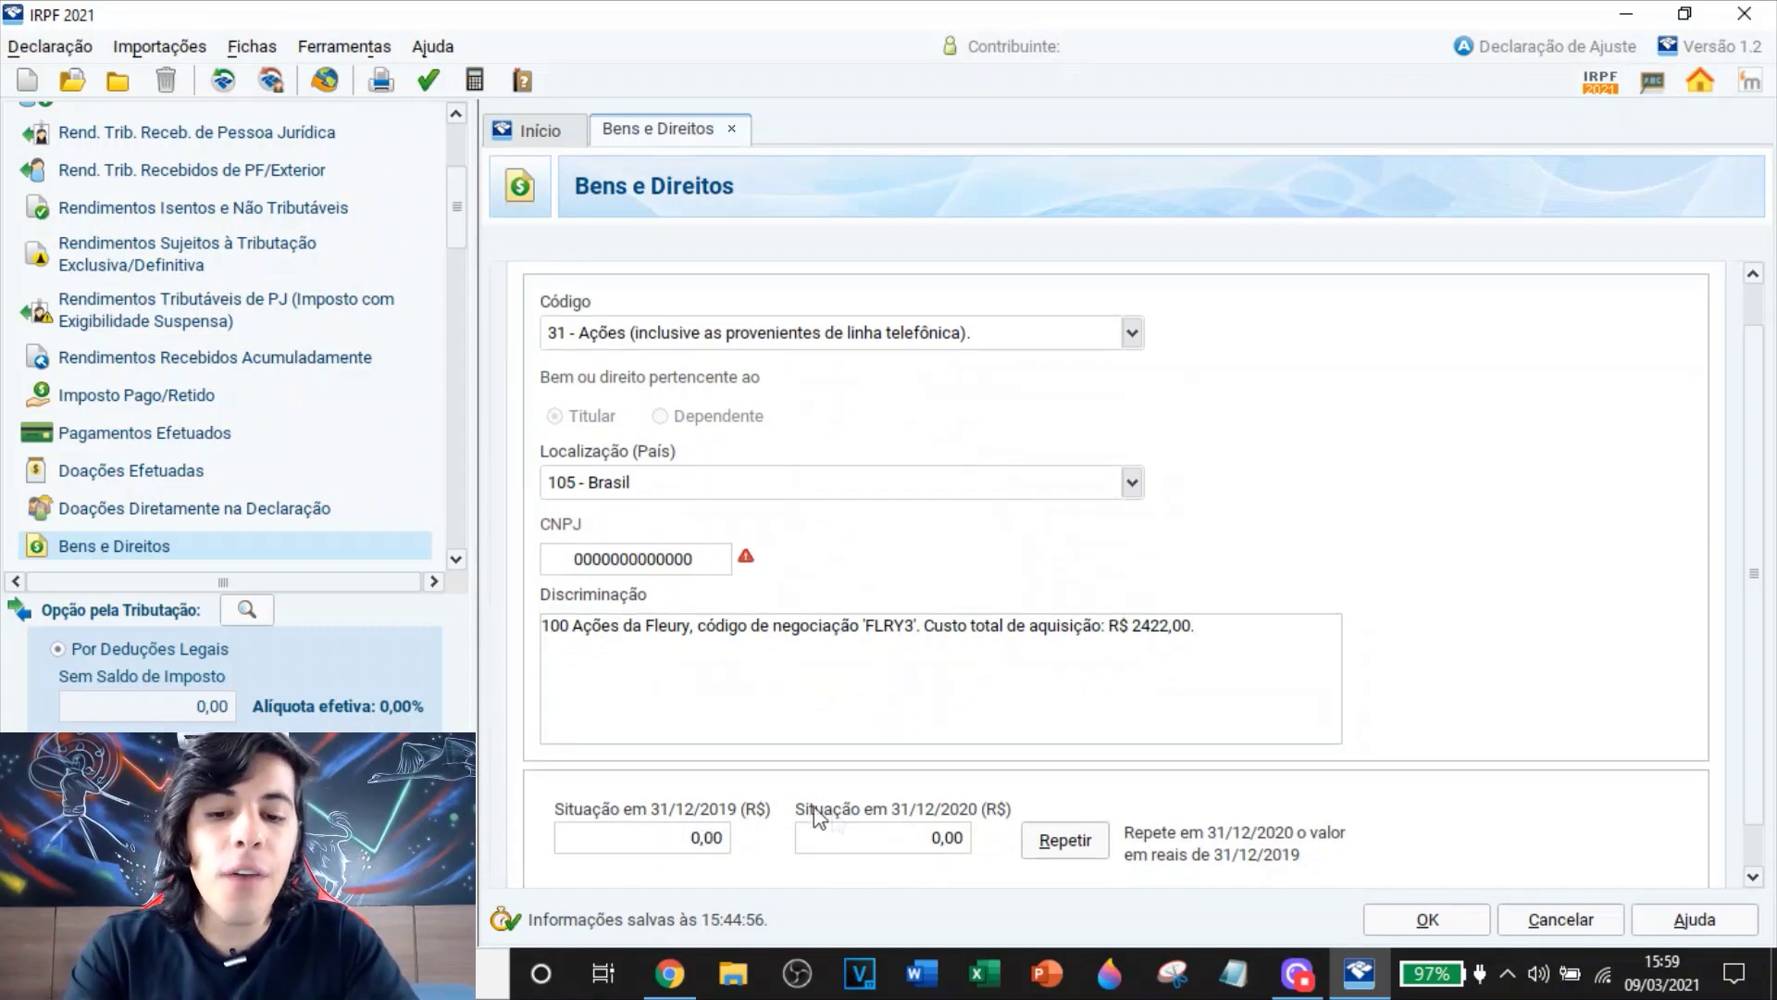
pyautogui.click(945, 847)
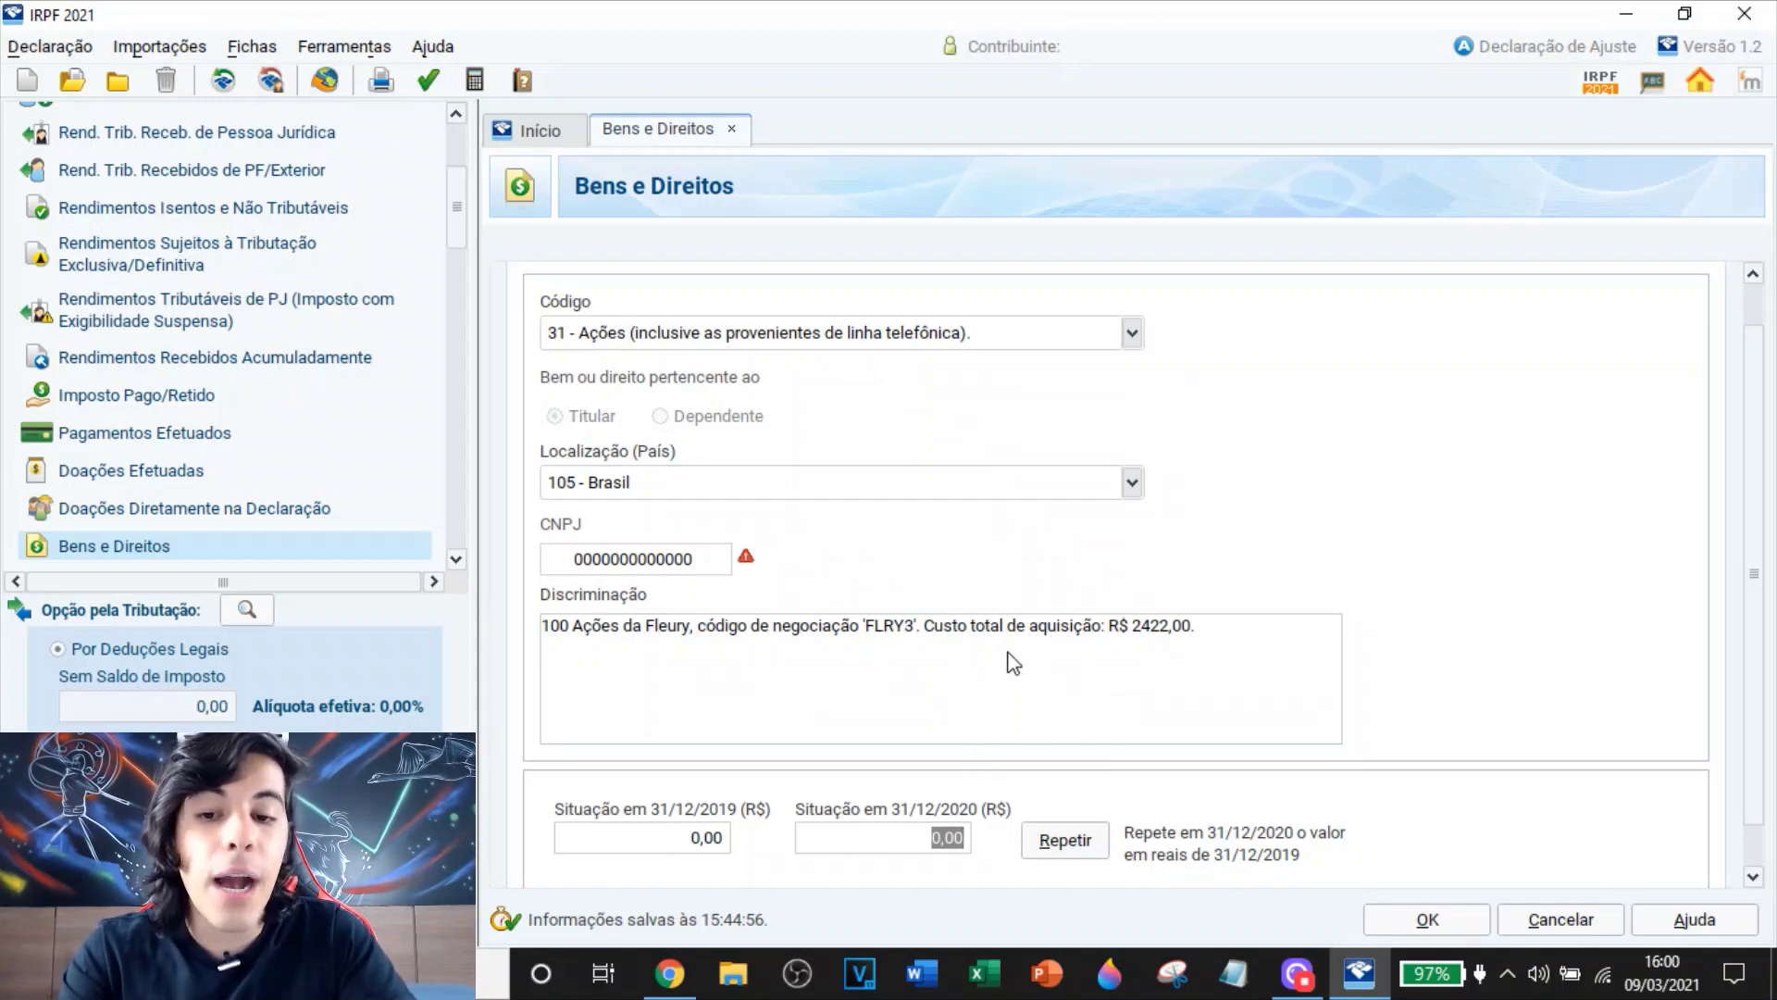
pyautogui.write('2422')
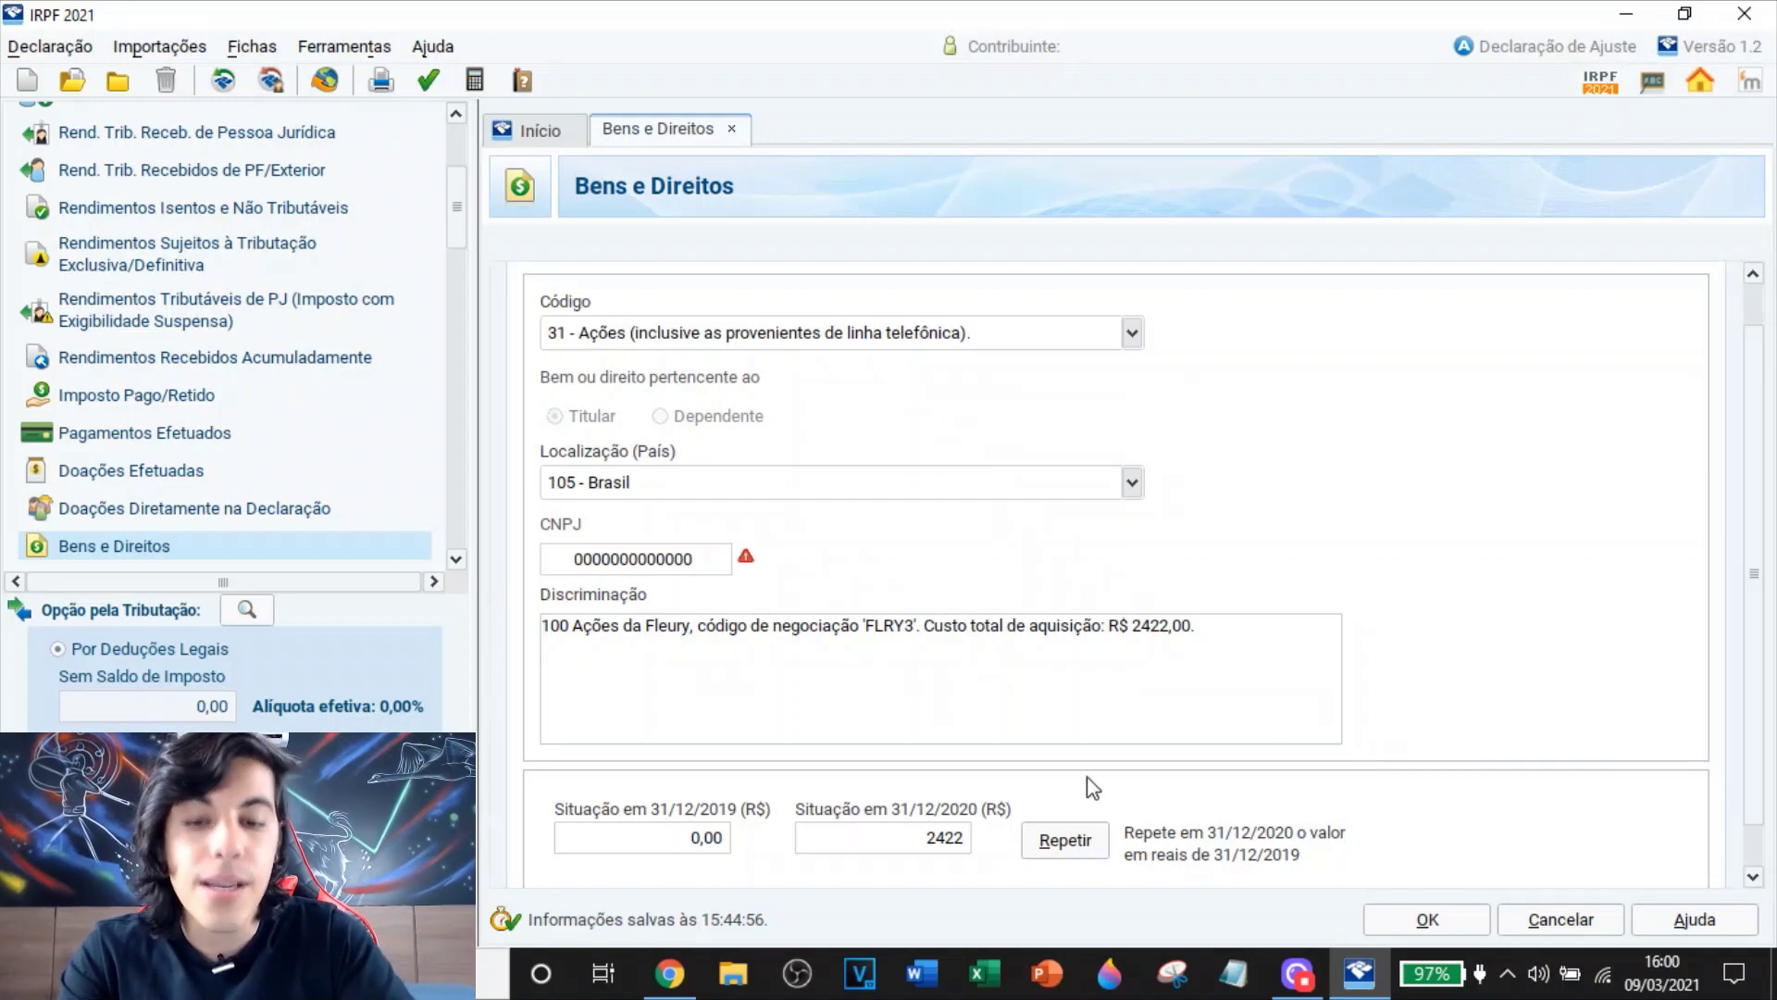
pyautogui.click(661, 833)
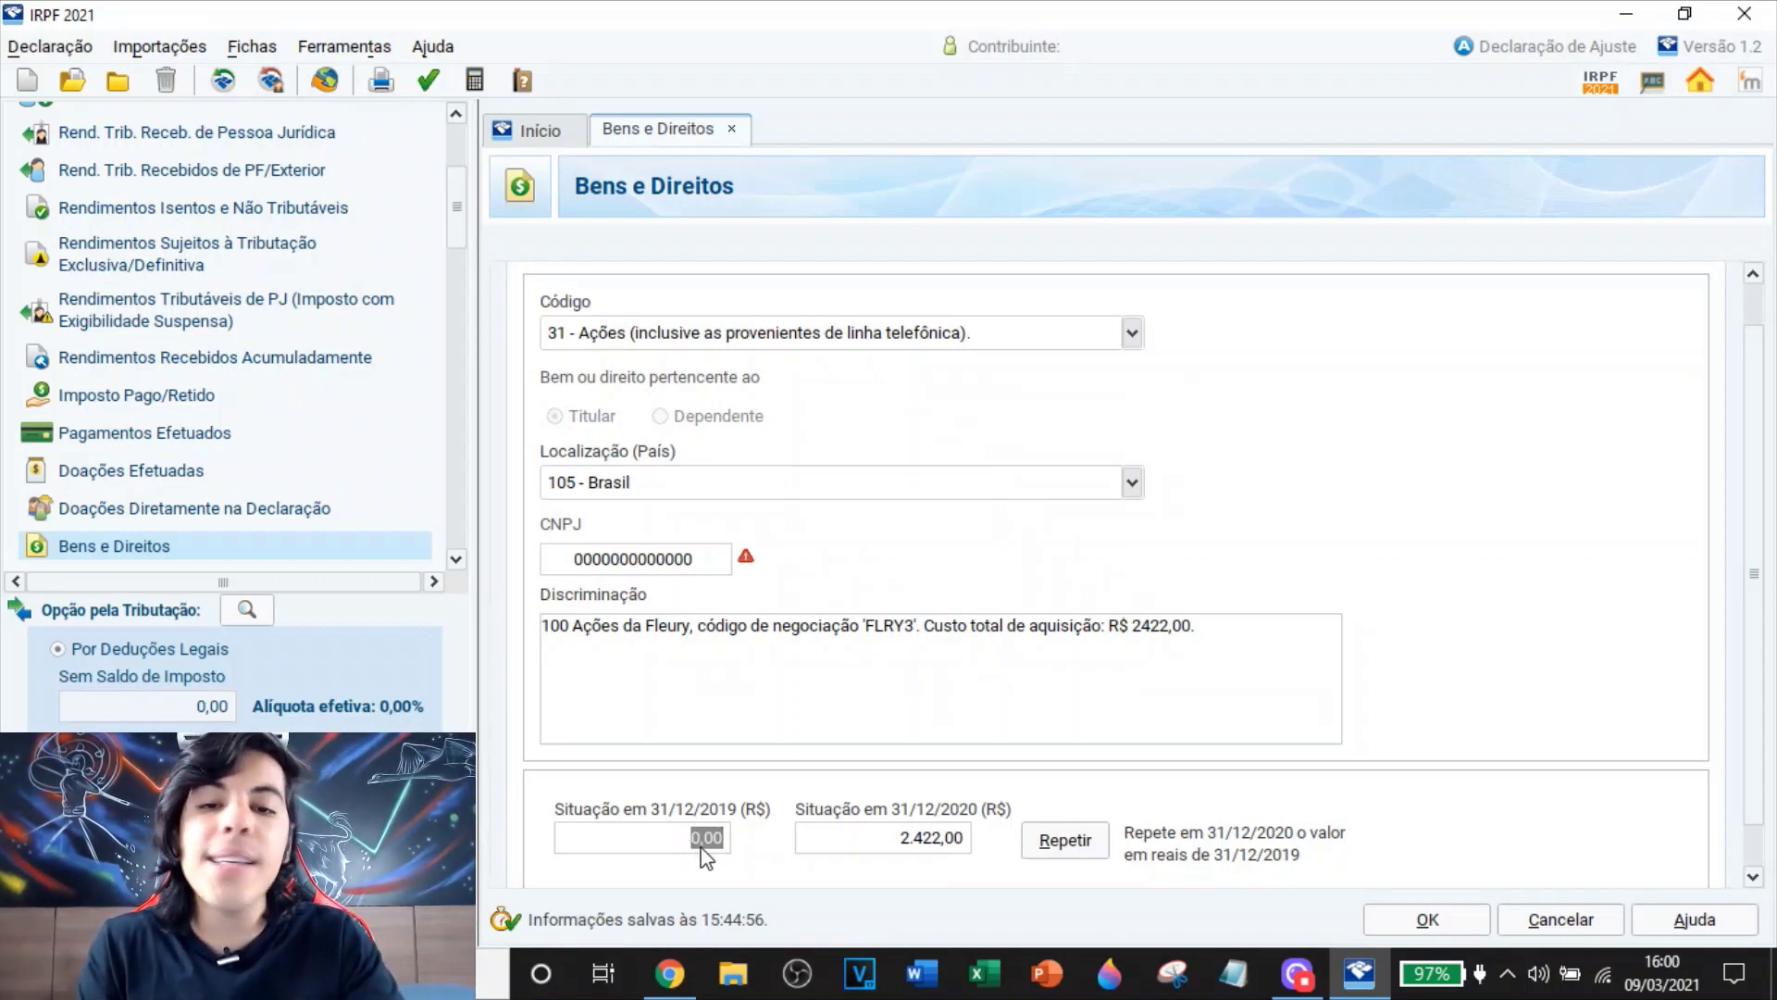
pyautogui.click(1426, 923)
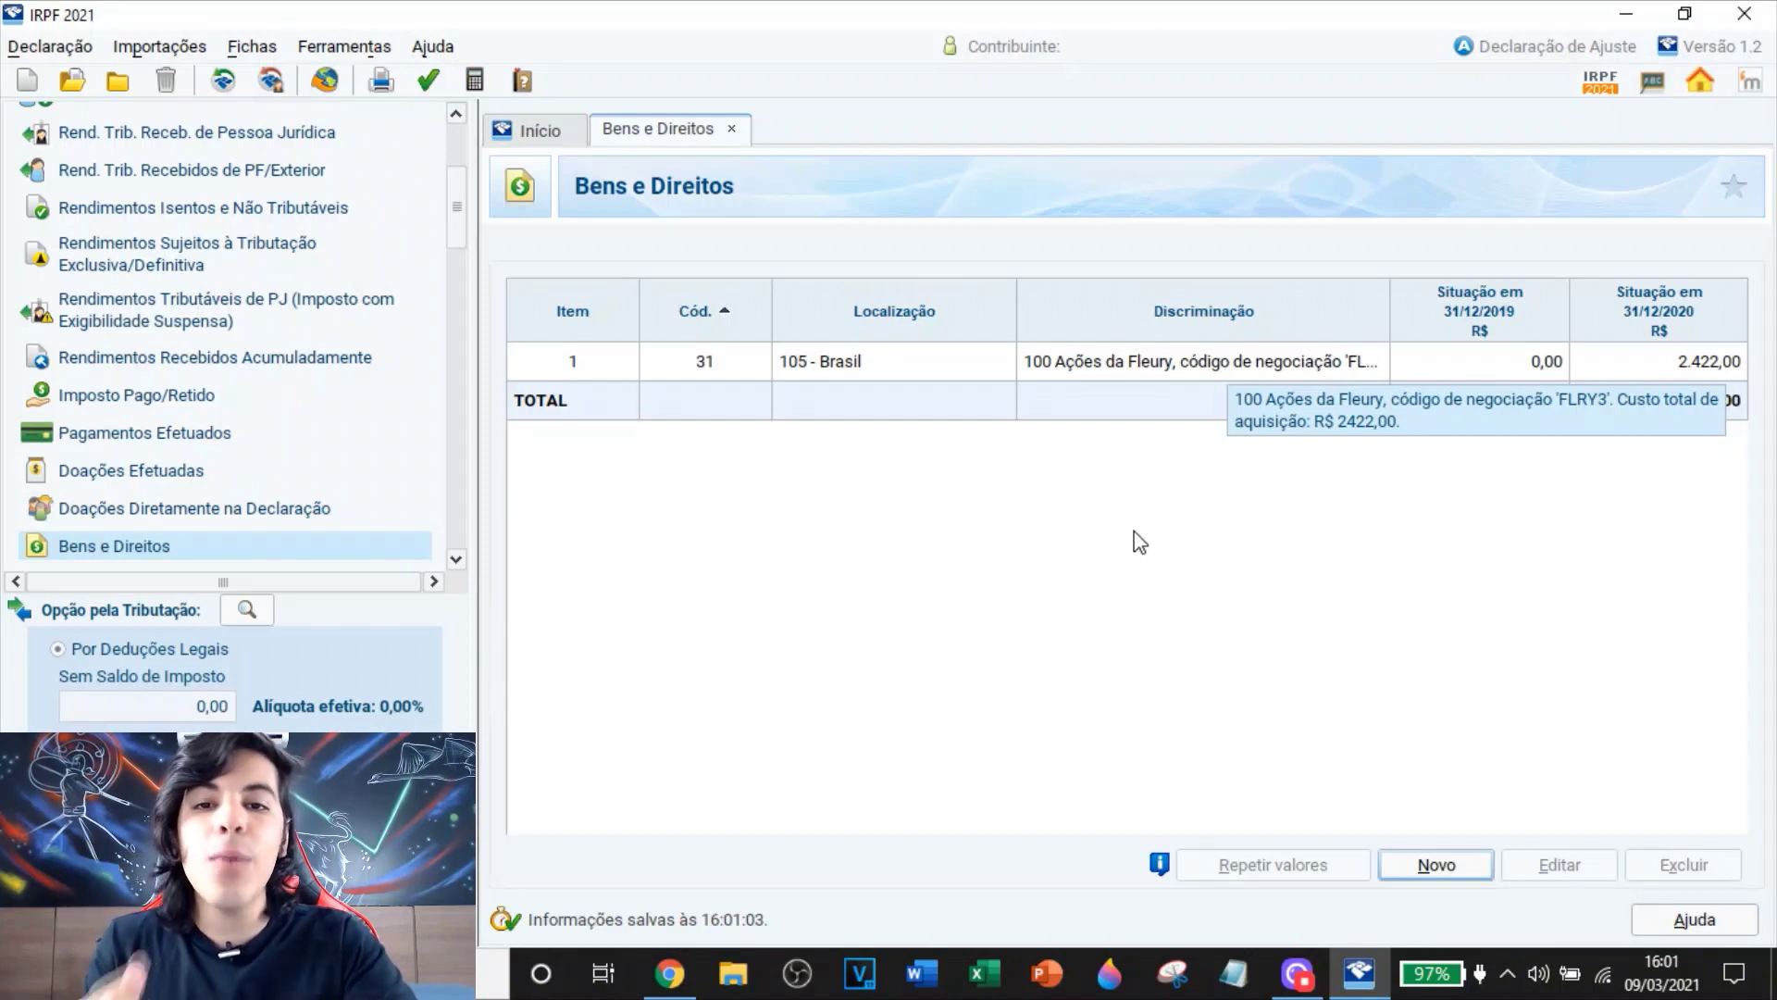
# Switch to the CEI period summary in Chrome and compare the purchased and sold quantities of ABEV3 and FLRY3
pyautogui.click(669, 974)
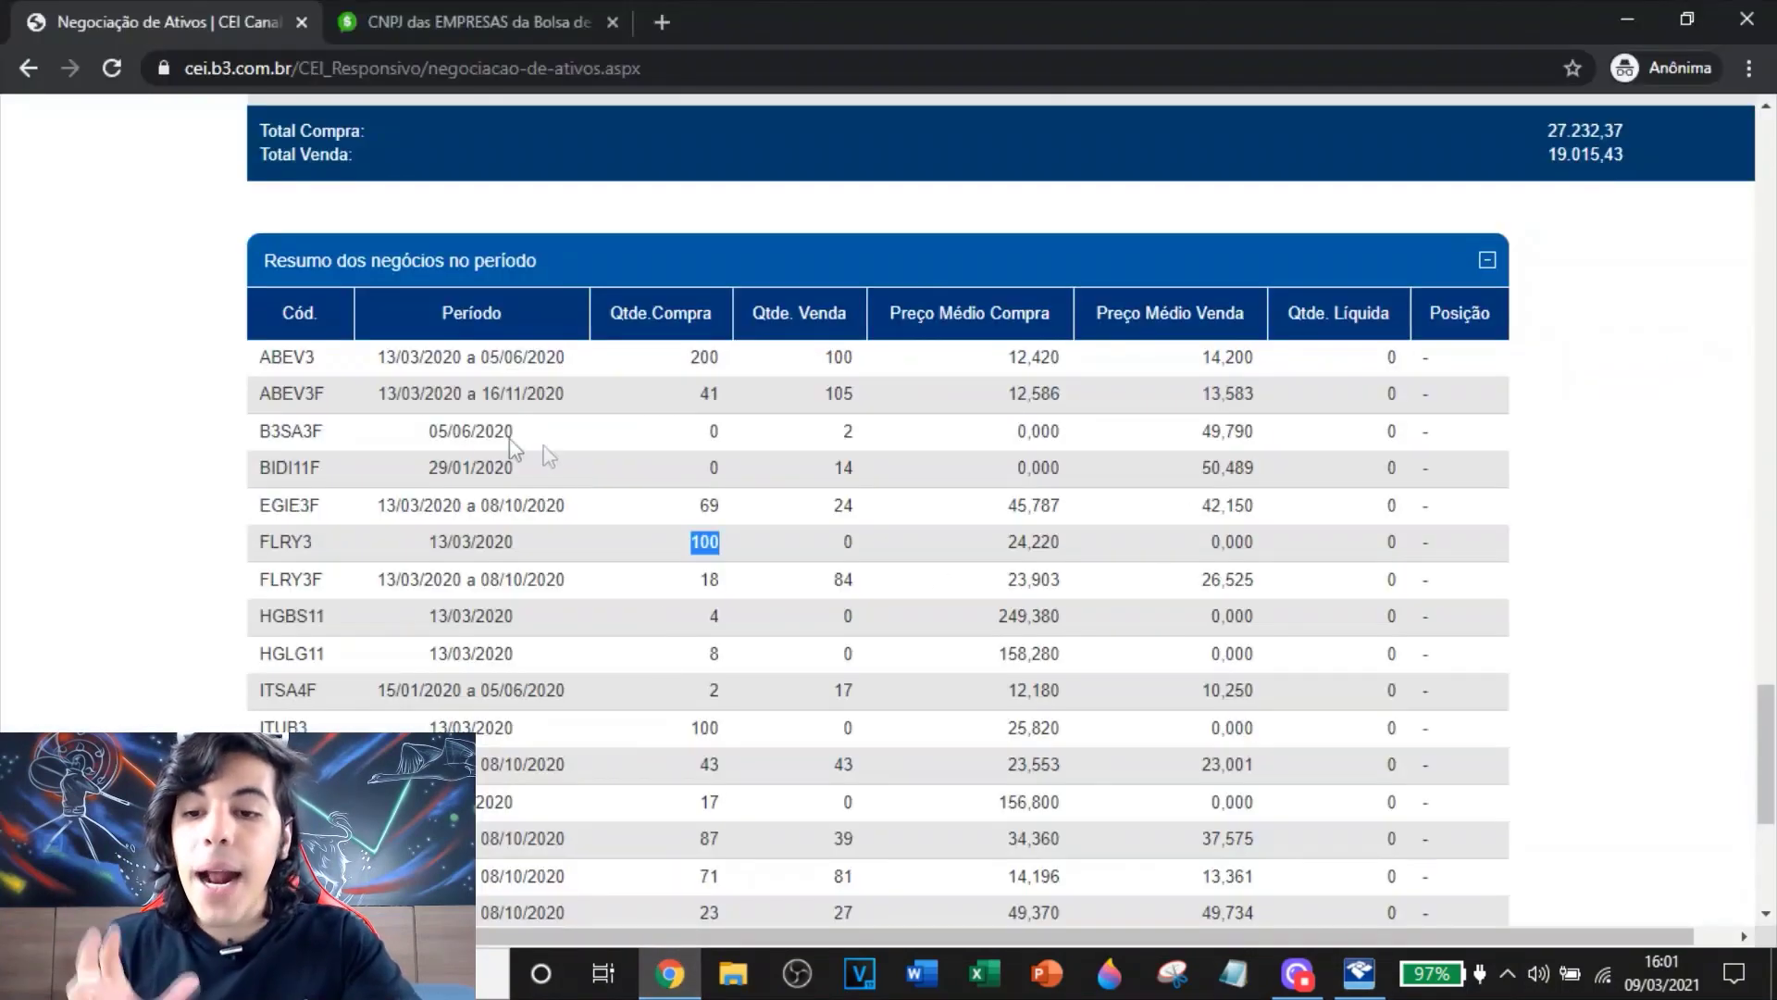
pyautogui.scroll(-2, 297, 398)
pyautogui.scroll(-3, 297, 400)
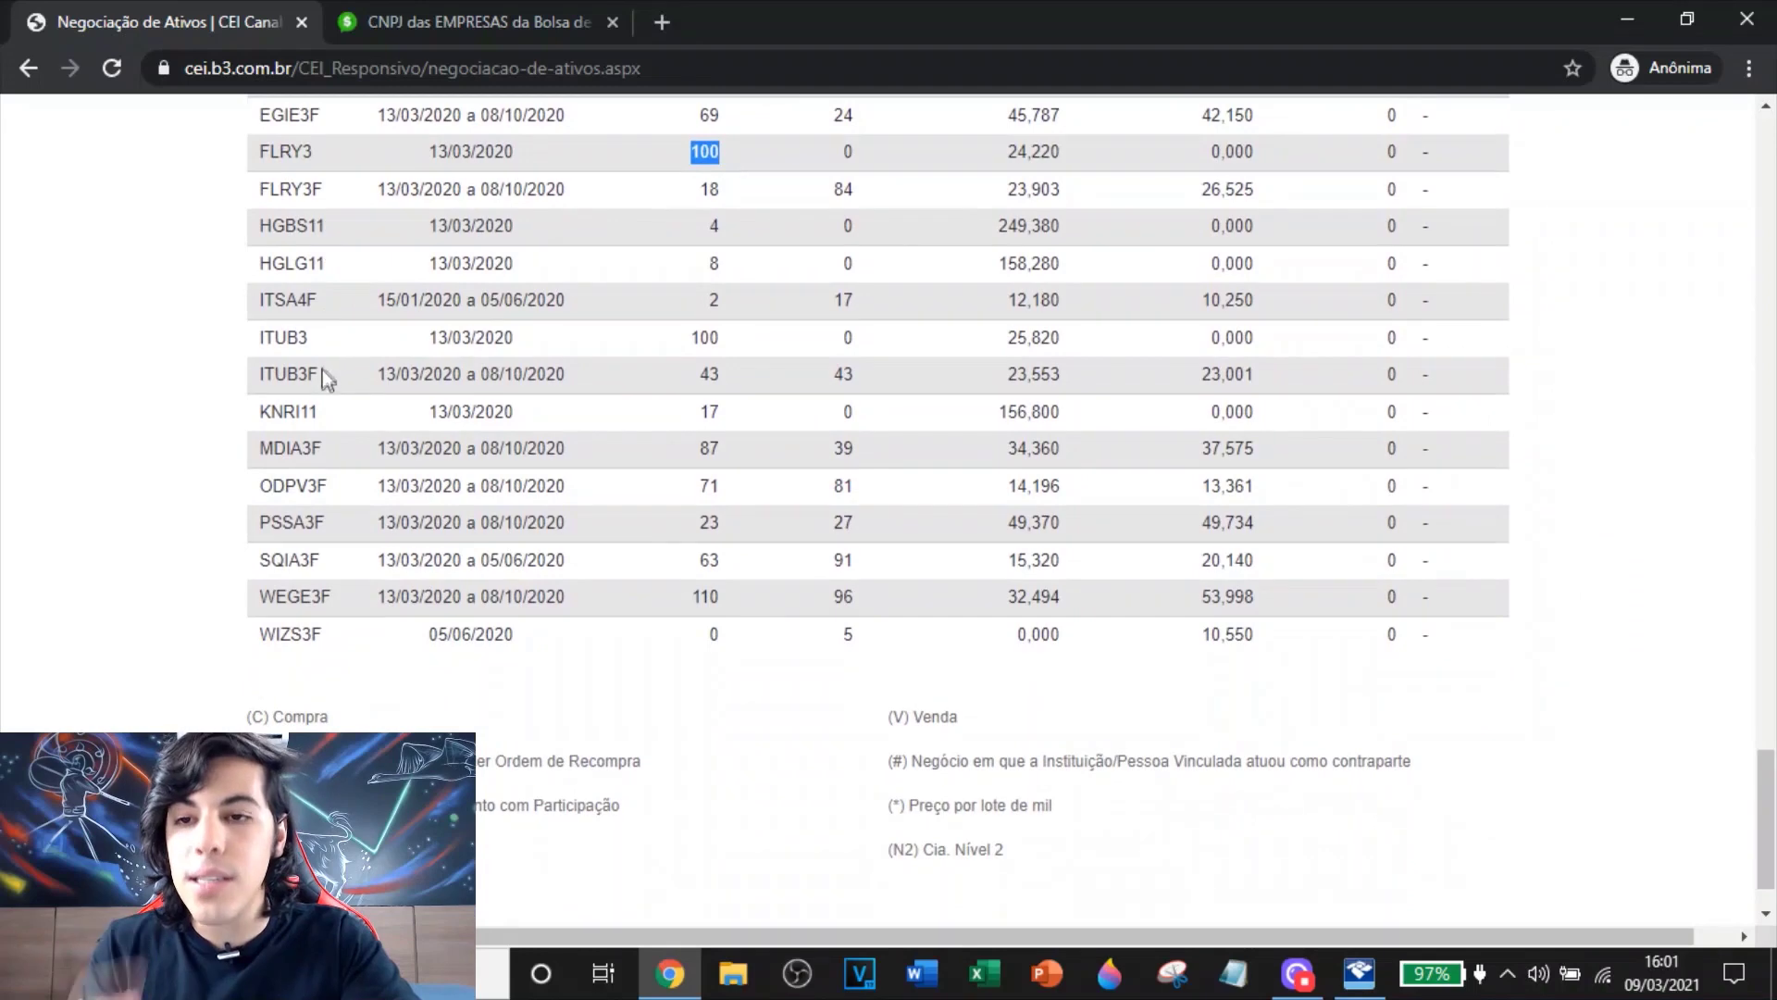
pyautogui.scroll(3, 322, 377)
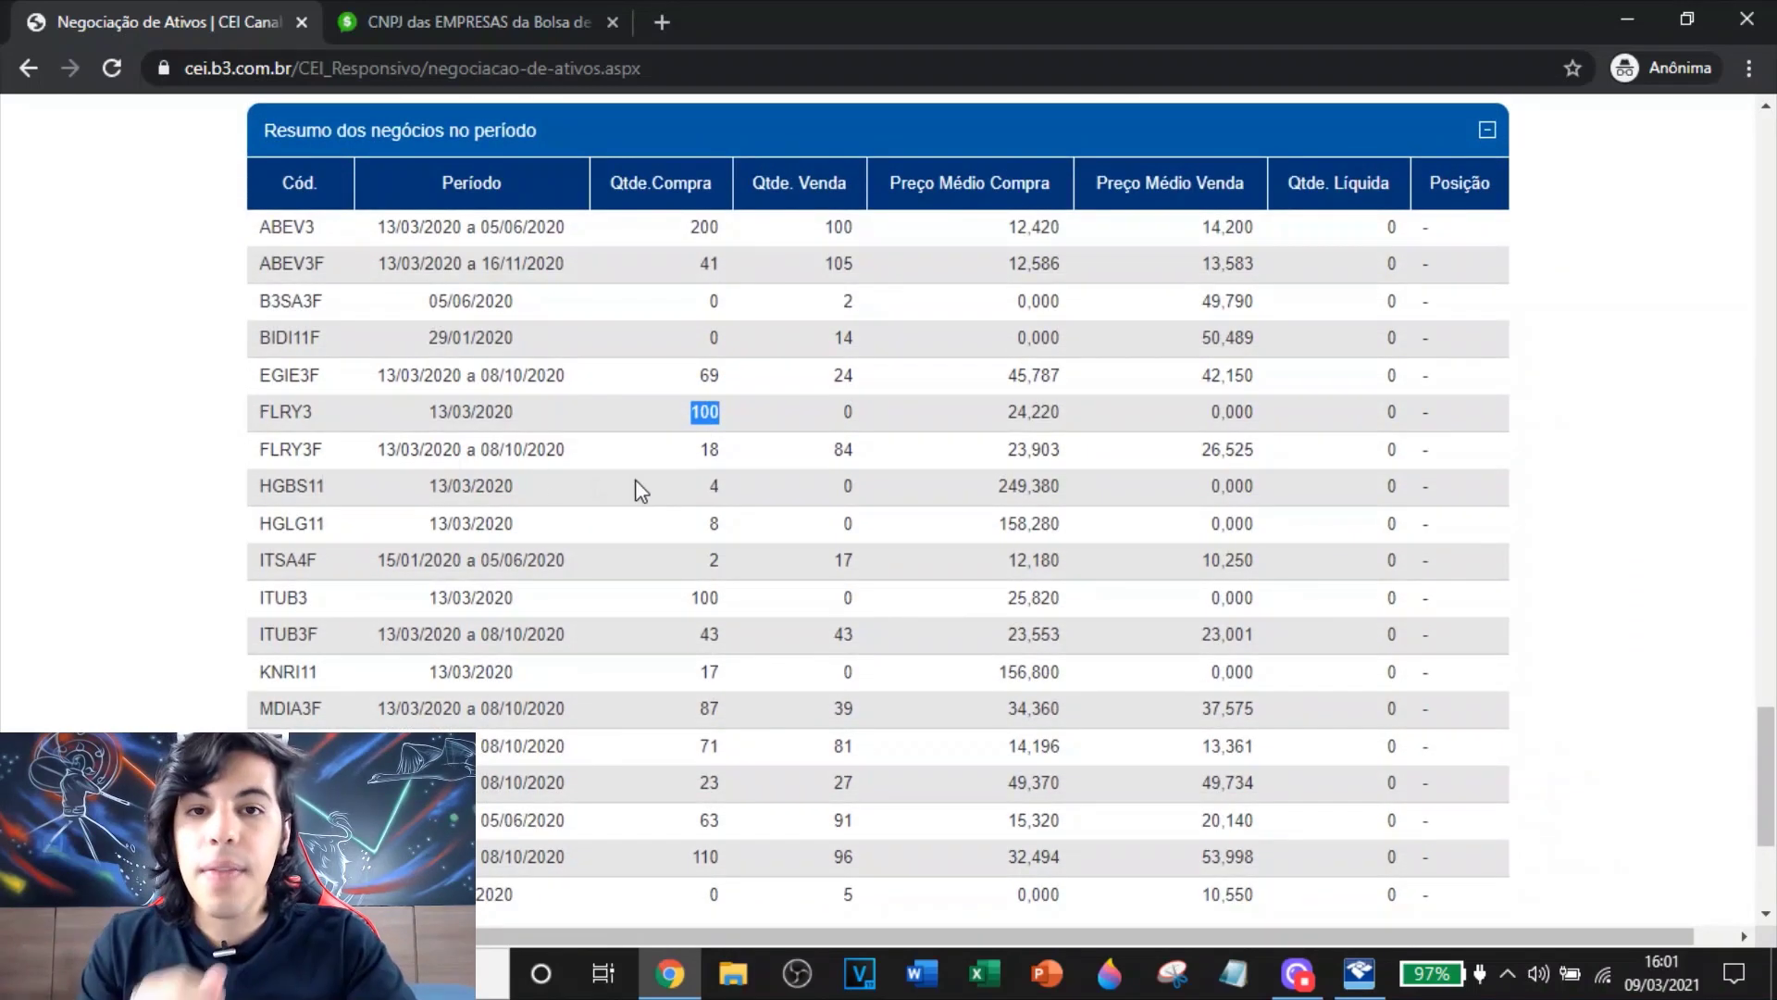
pyautogui.moveTo(217, 404); pyautogui.dragTo(493, 425)
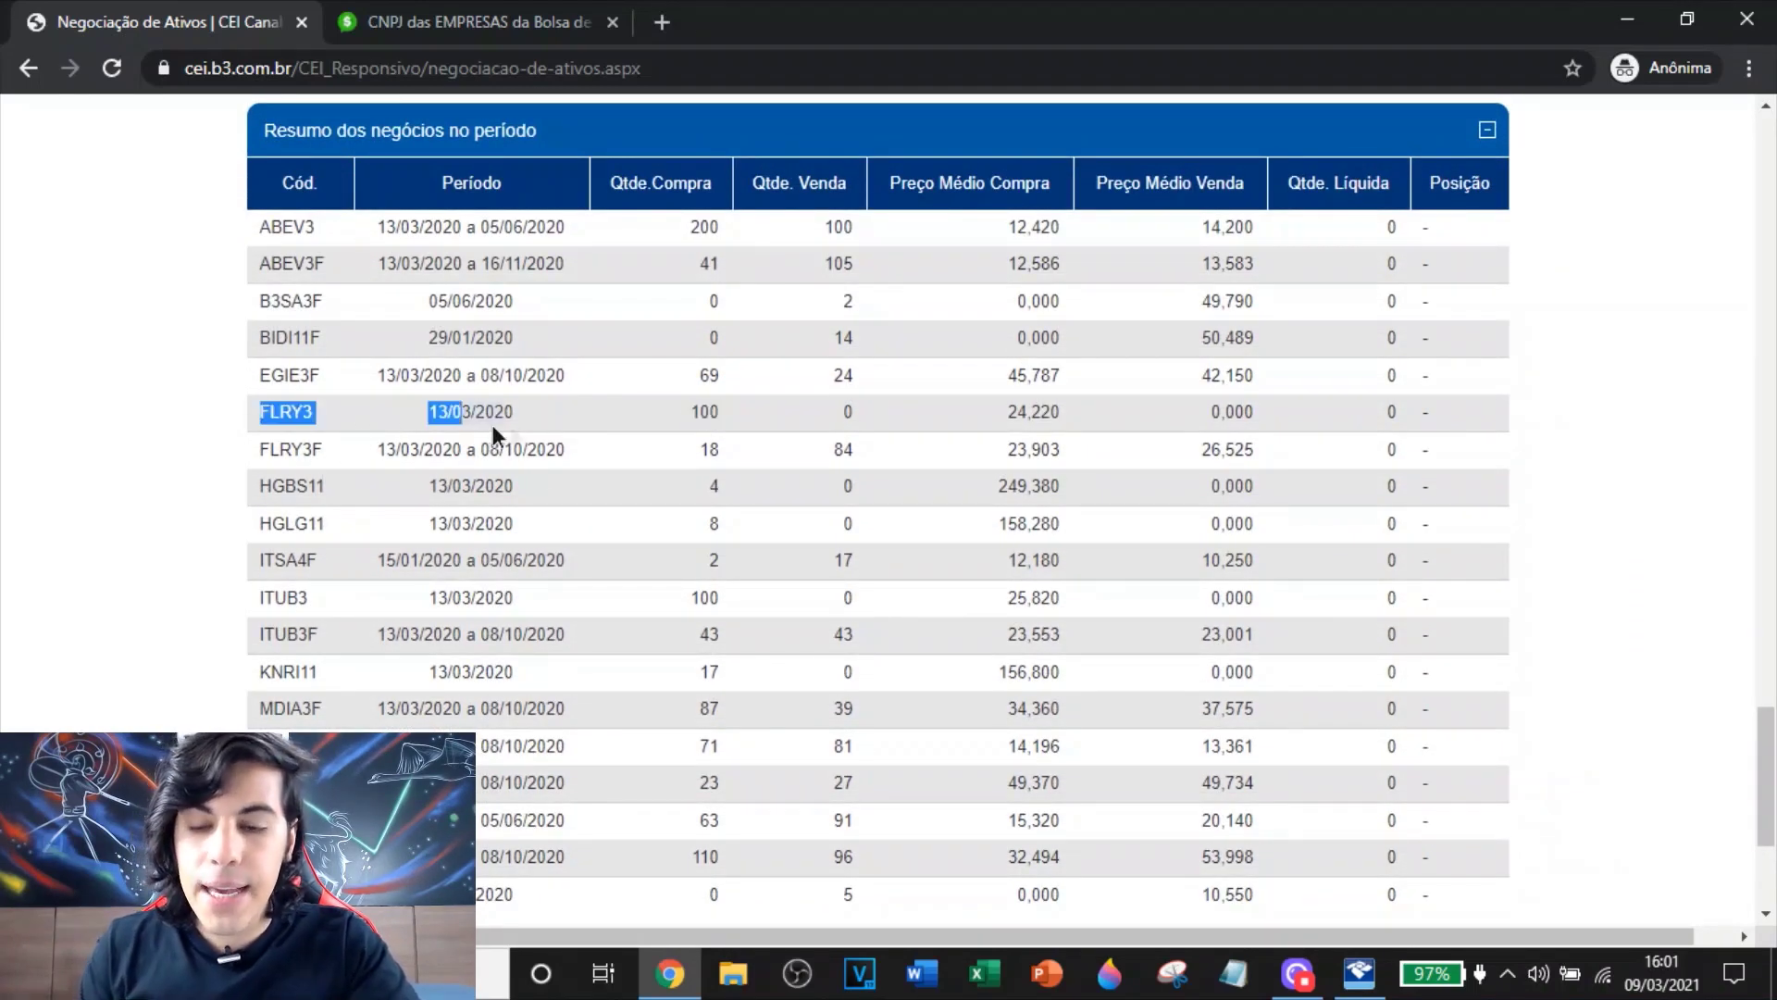
pyautogui.click(756, 423)
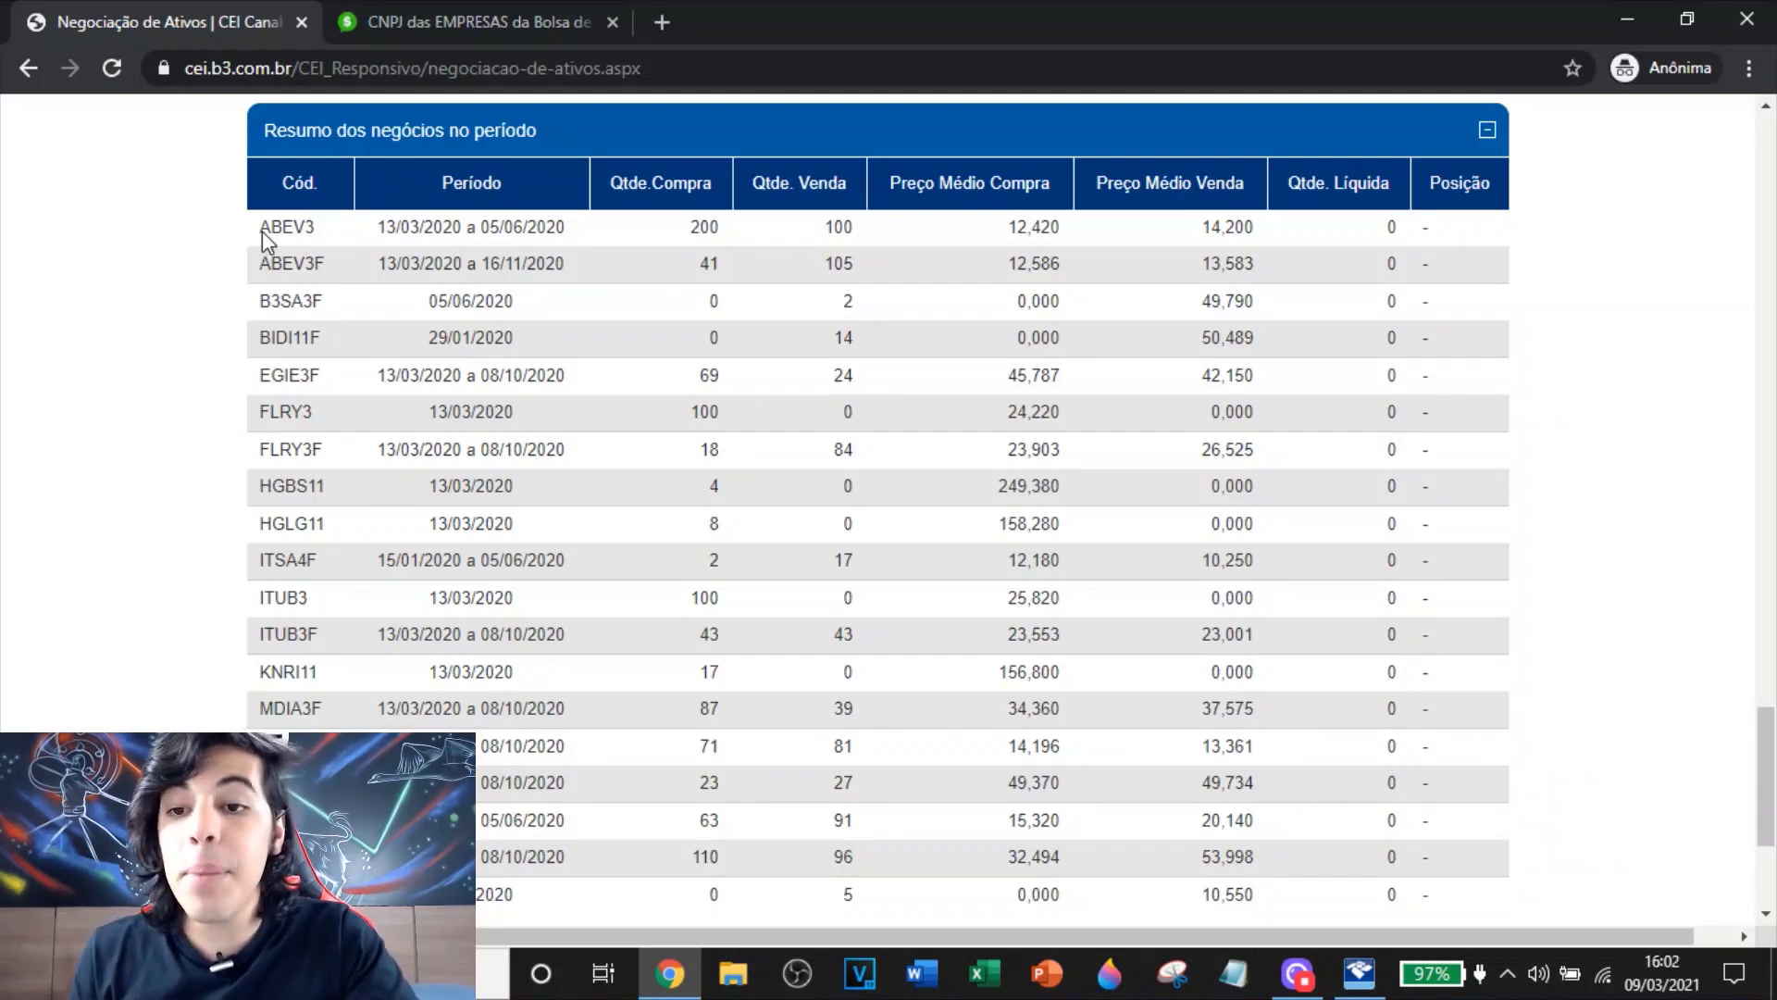
pyautogui.moveTo(308, 228); pyautogui.dragTo(318, 230)
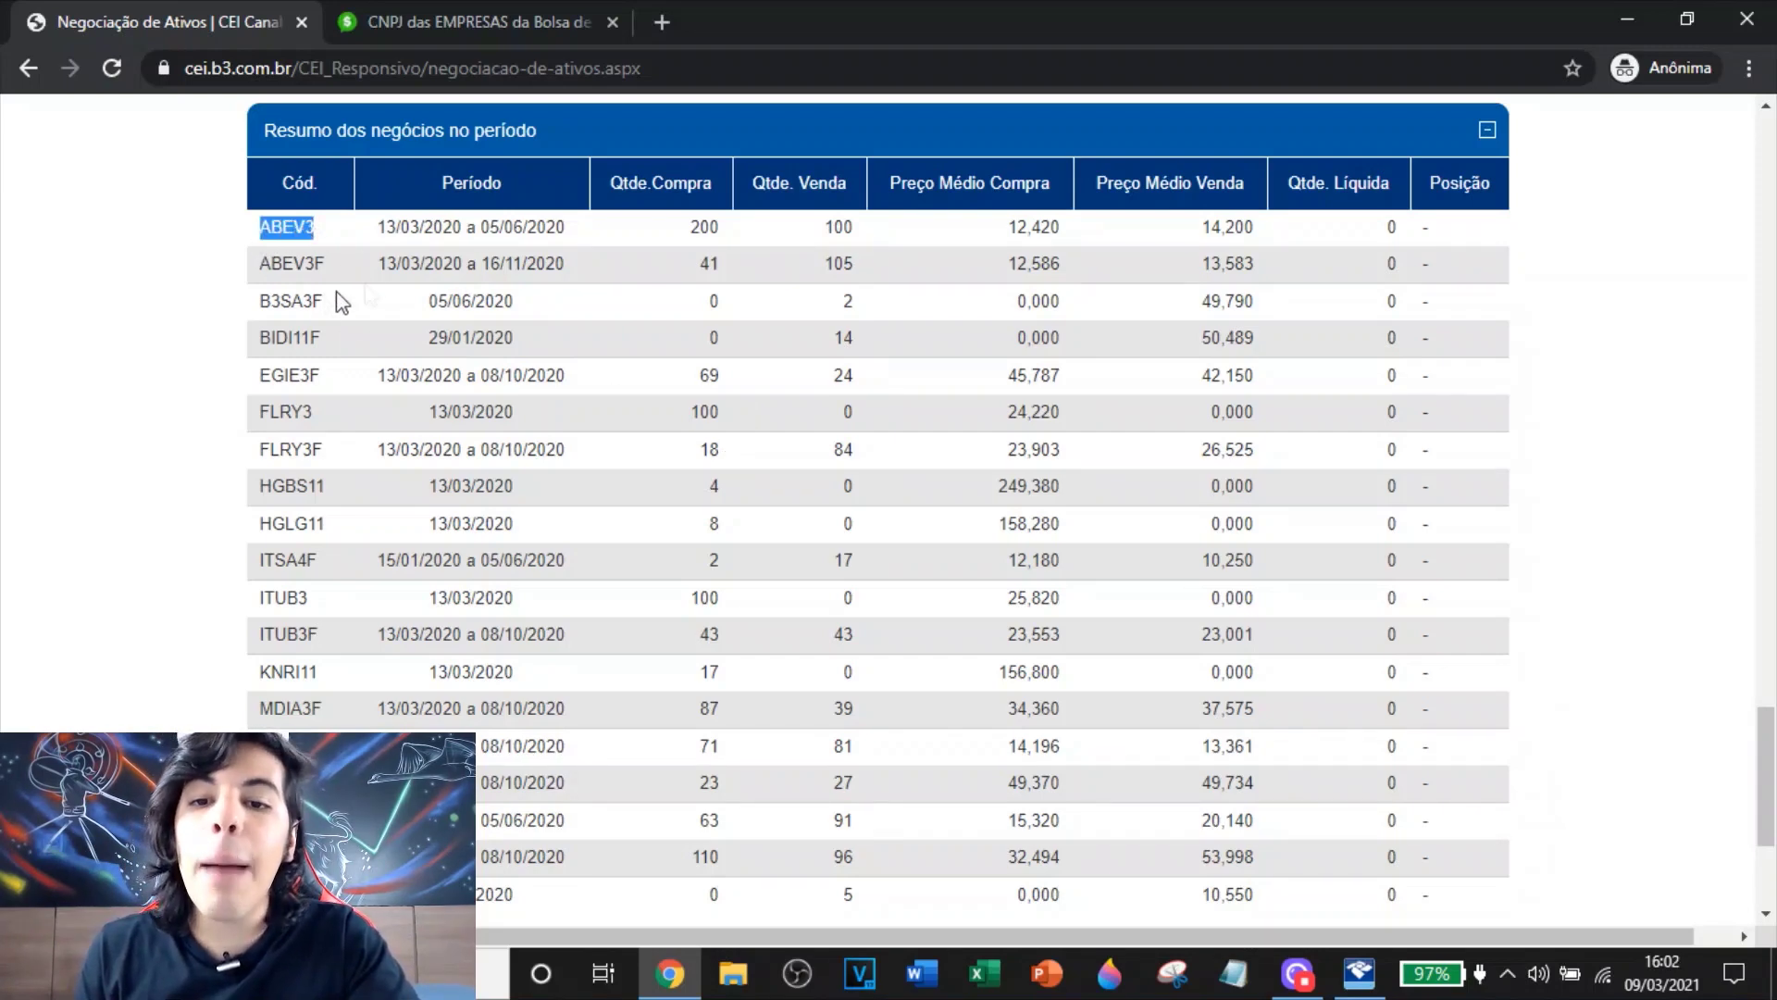
pyautogui.doubleClick(720, 238)
pyautogui.moveTo(825, 232); pyautogui.dragTo(837, 232)
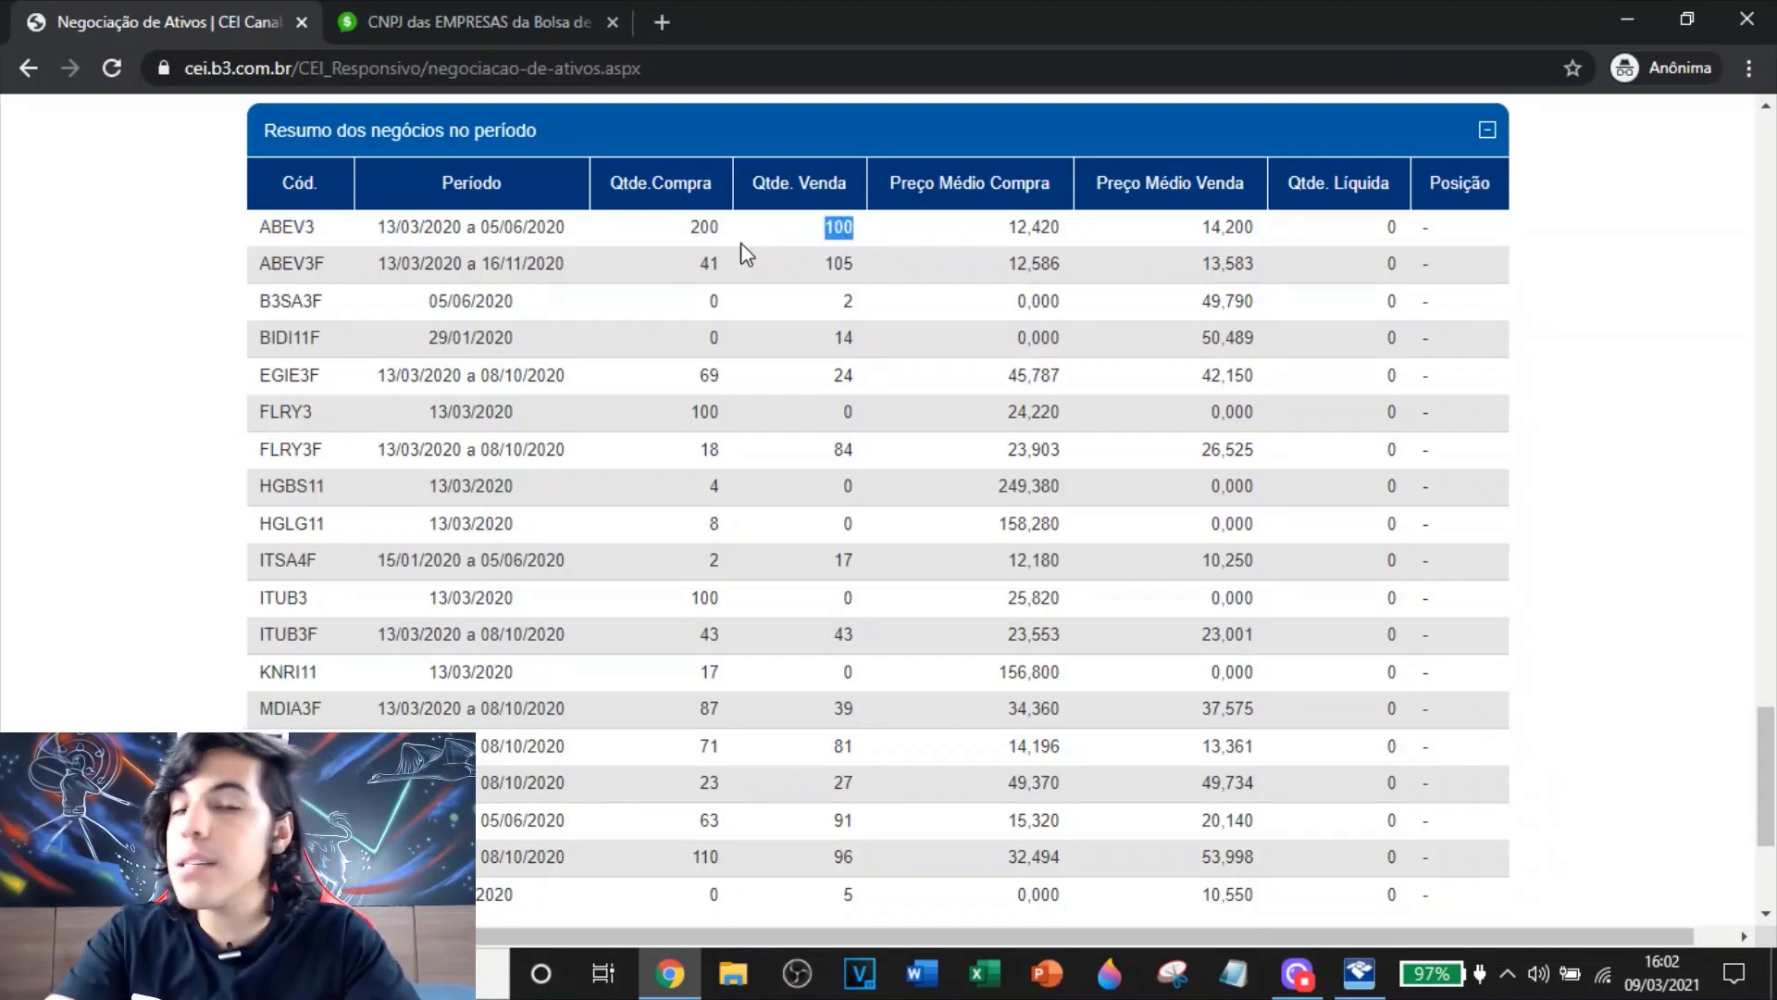
pyautogui.doubleClick(705, 411)
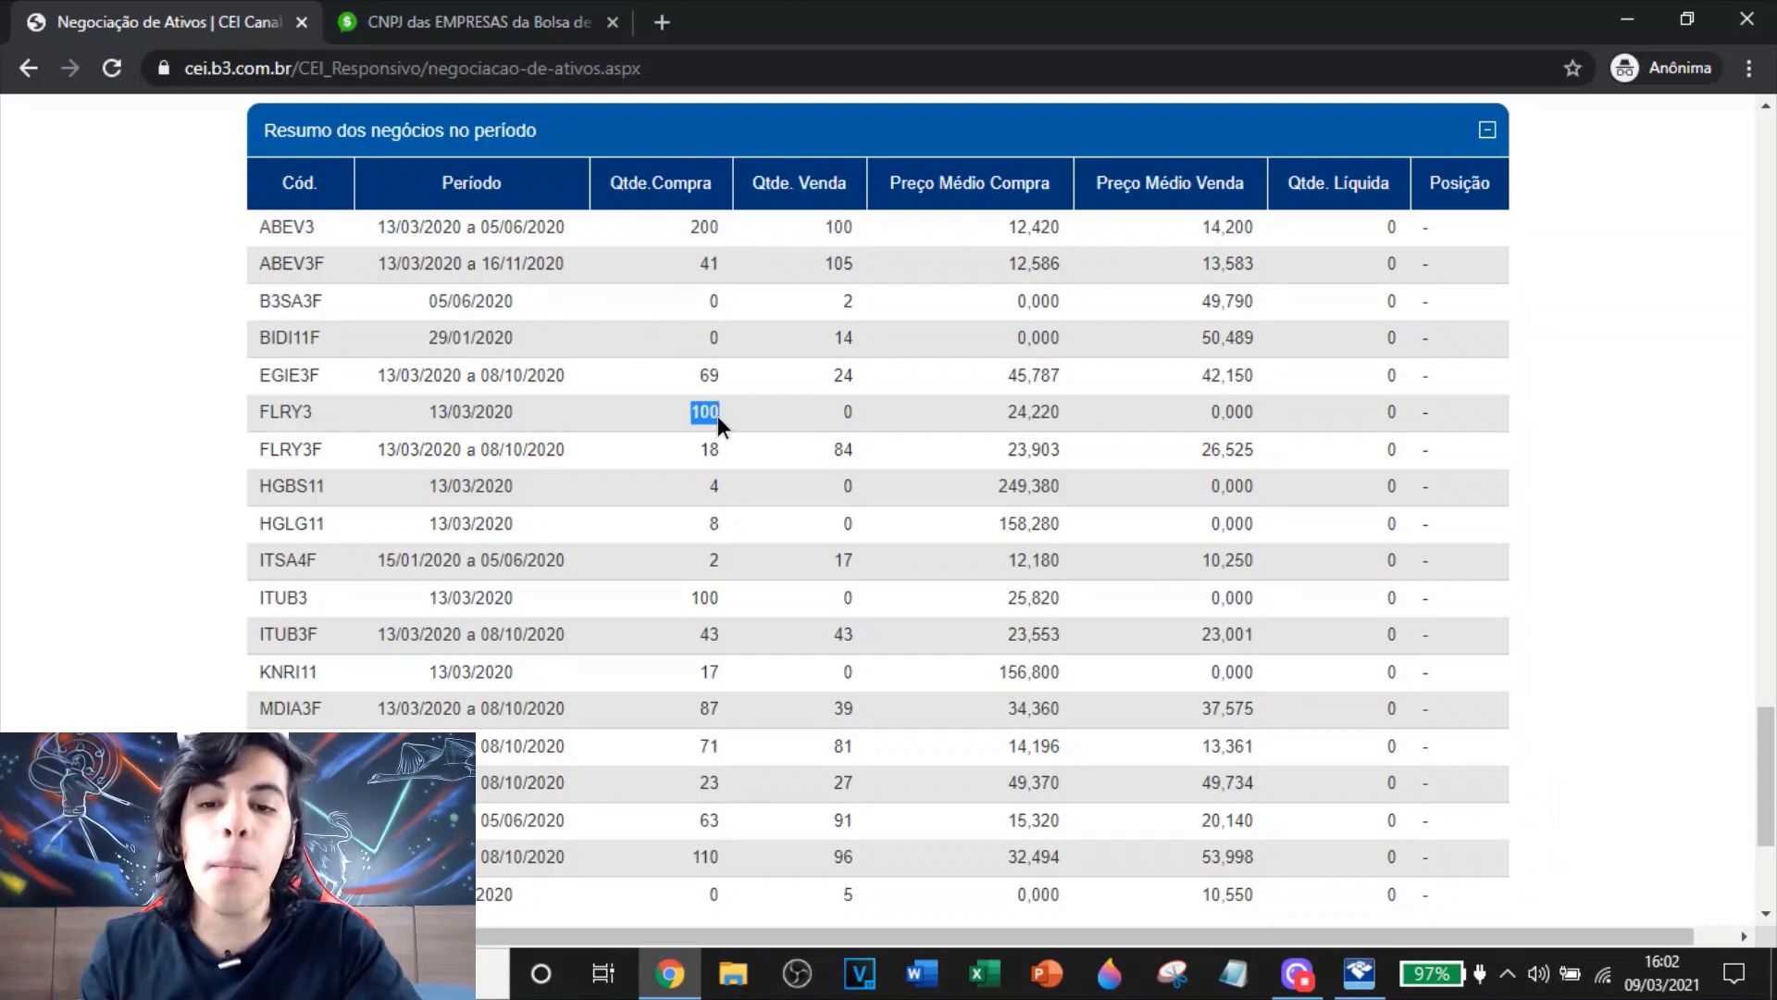
pyautogui.doubleClick(851, 413)
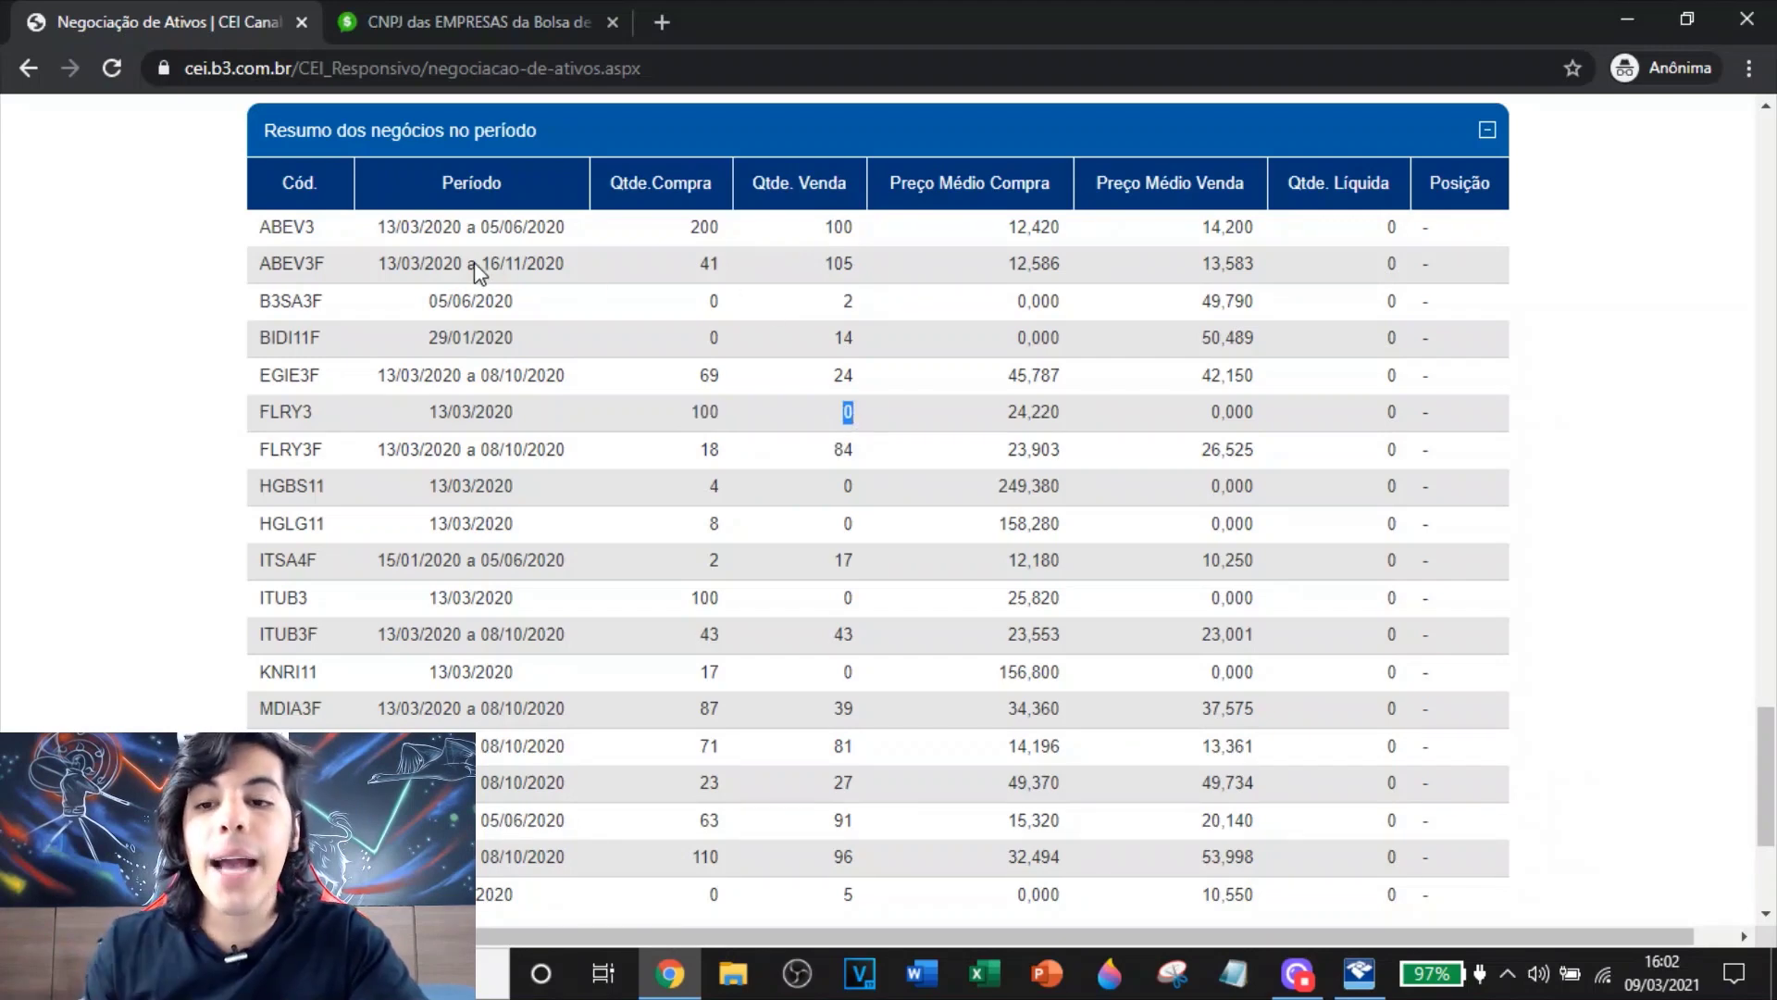
# Examine ABEV3's purchase and sale figures again, along with the FLRY3 code and the other asset codes in the period summary
pyautogui.click(812, 237)
pyautogui.doubleClick(850, 234)
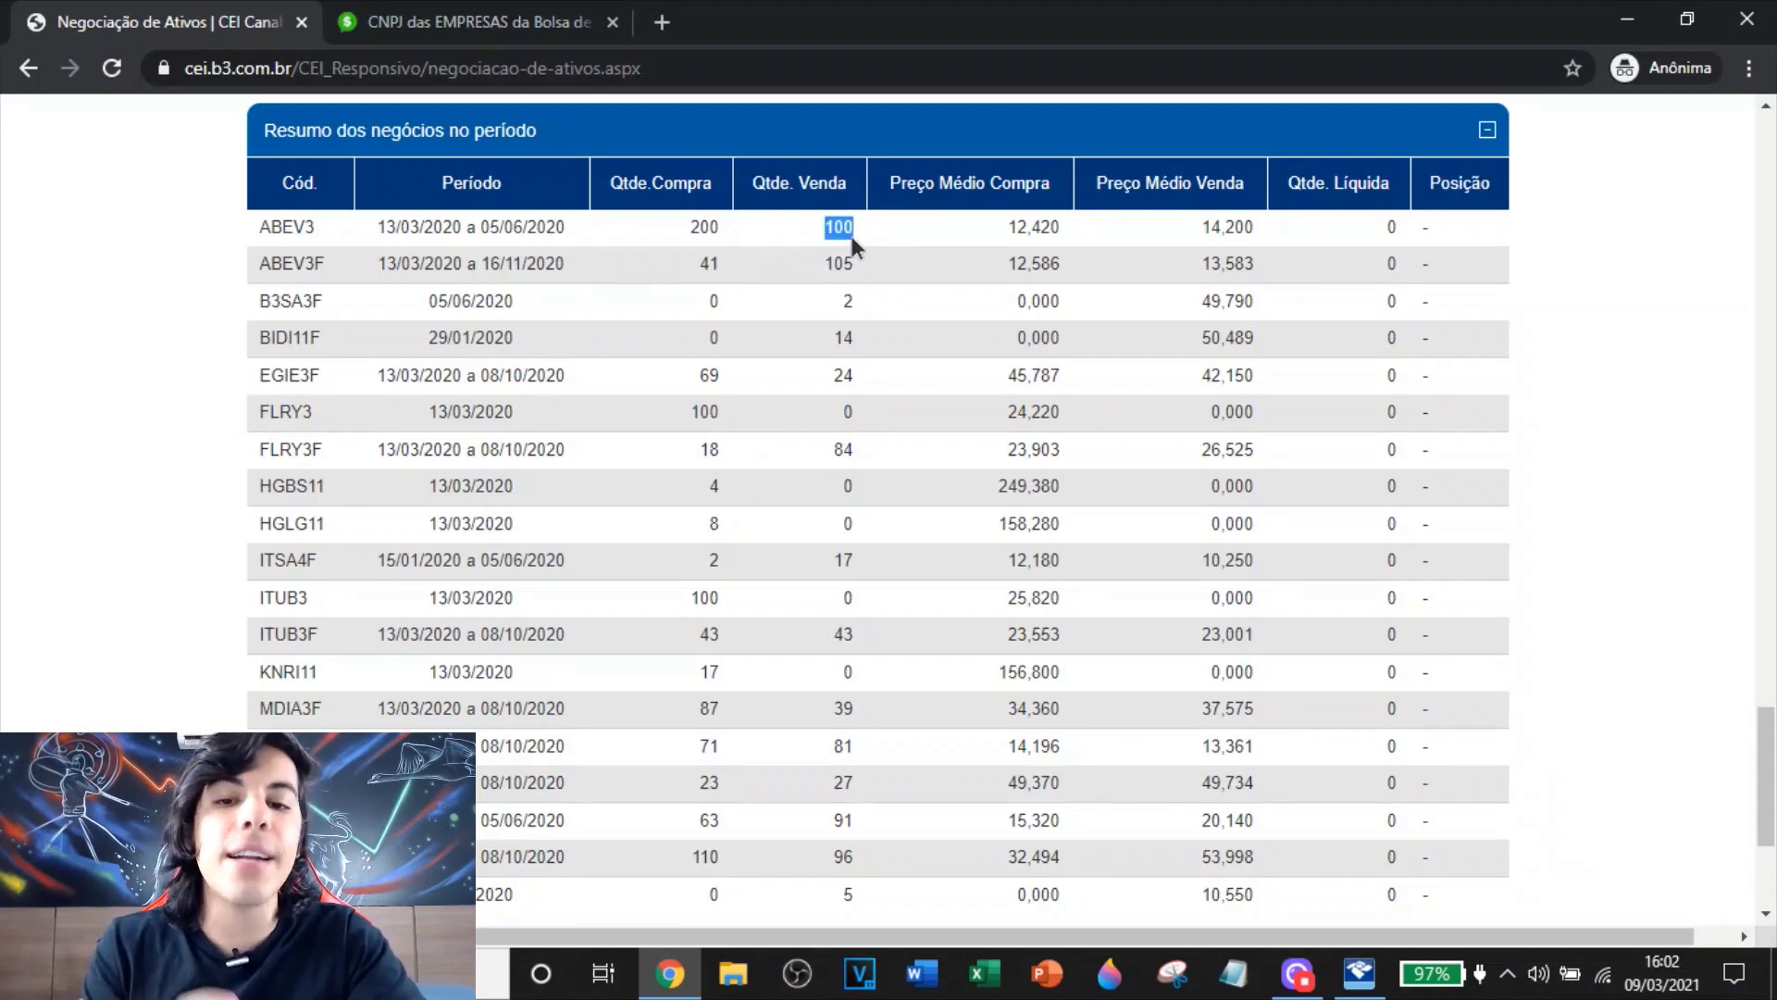
pyautogui.click(681, 242)
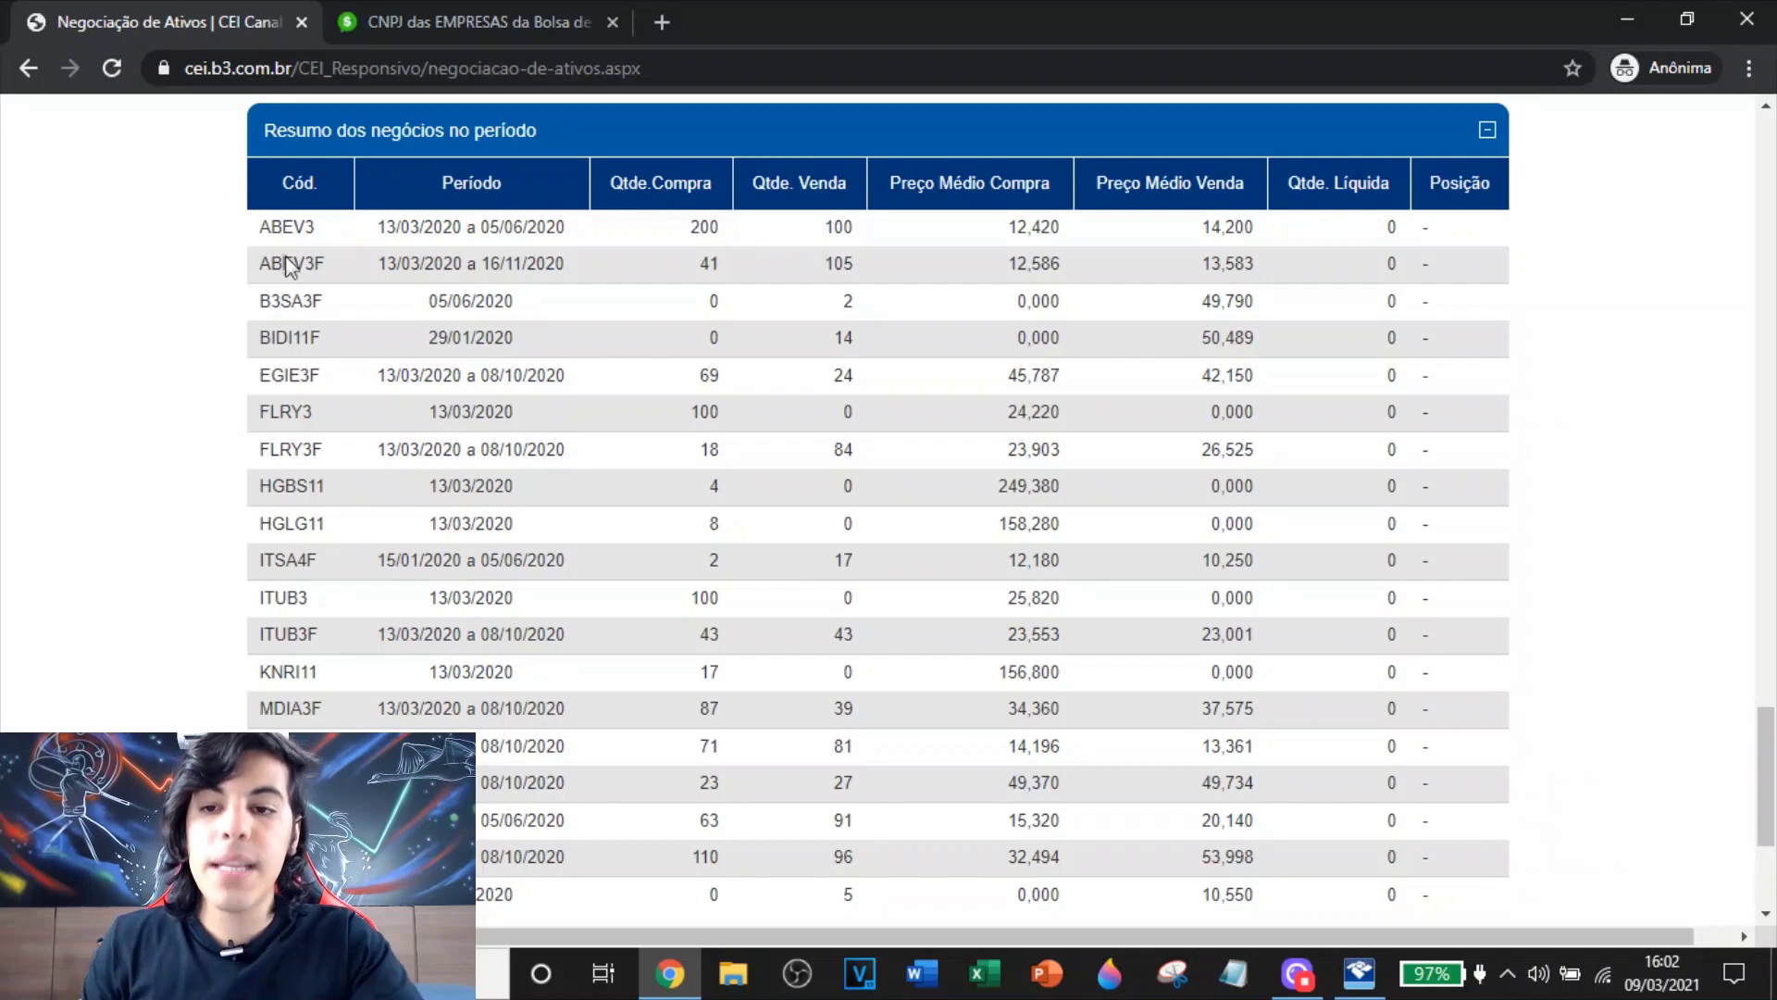
pyautogui.moveTo(350, 234); pyautogui.dragTo(763, 214)
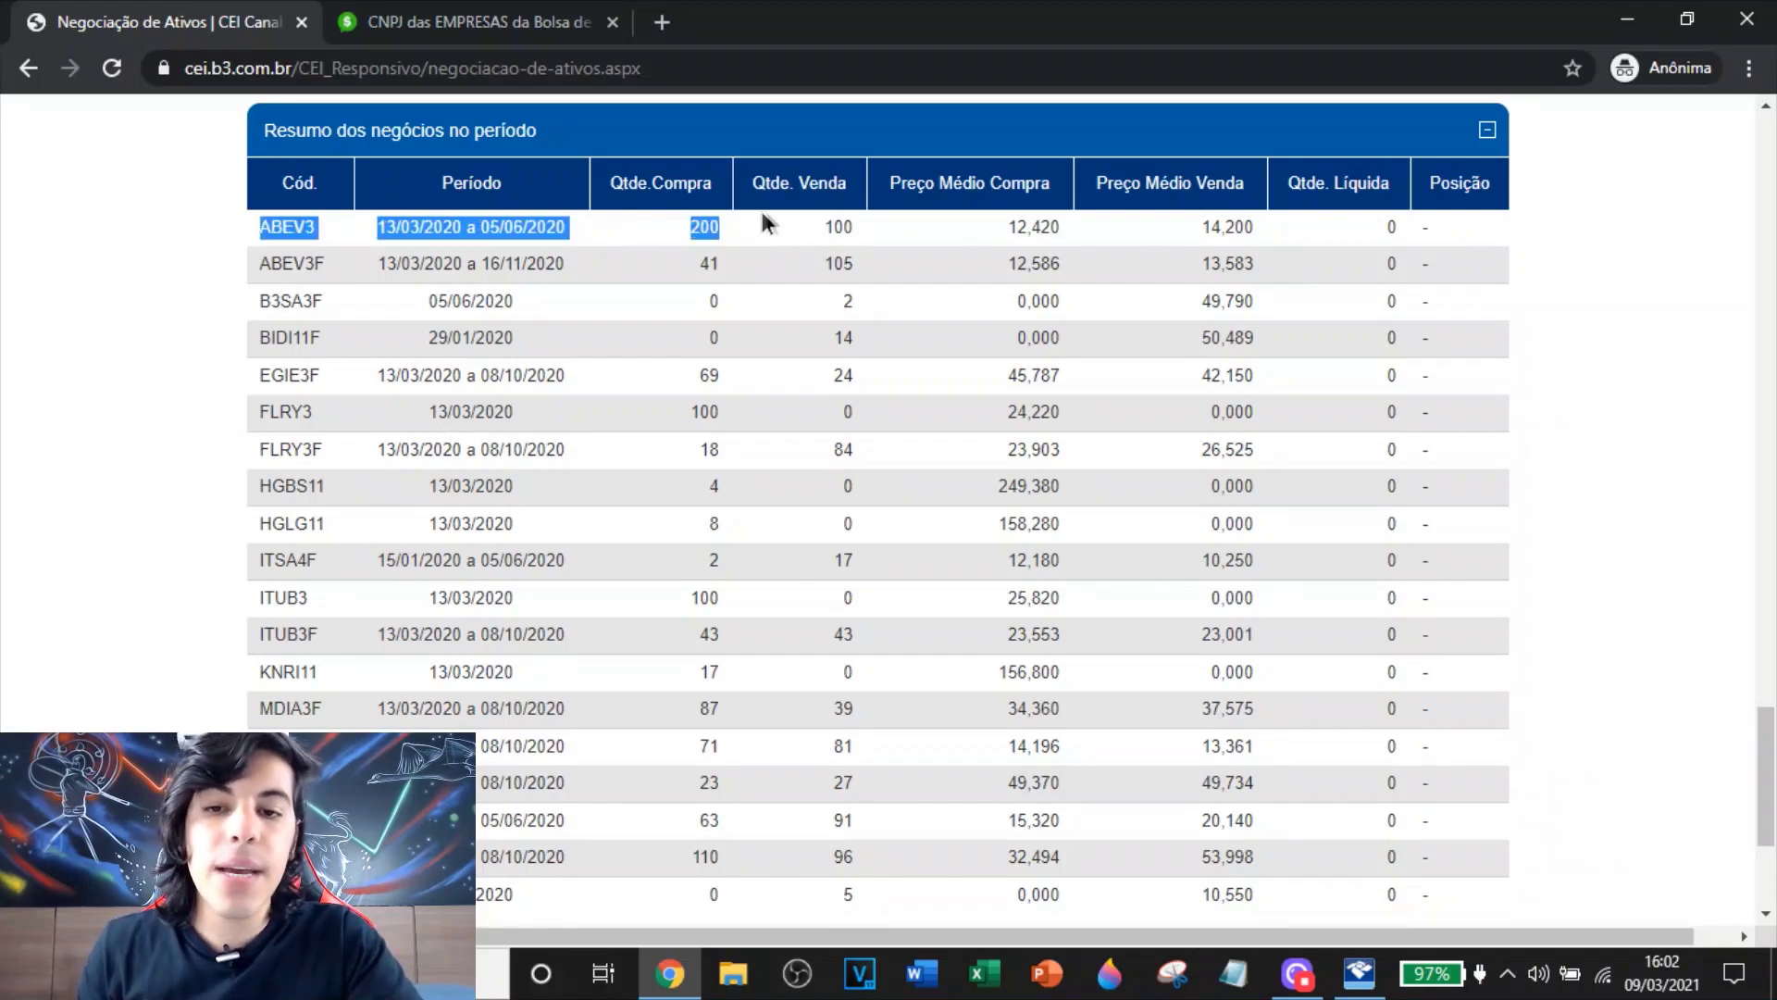
pyautogui.click(804, 245)
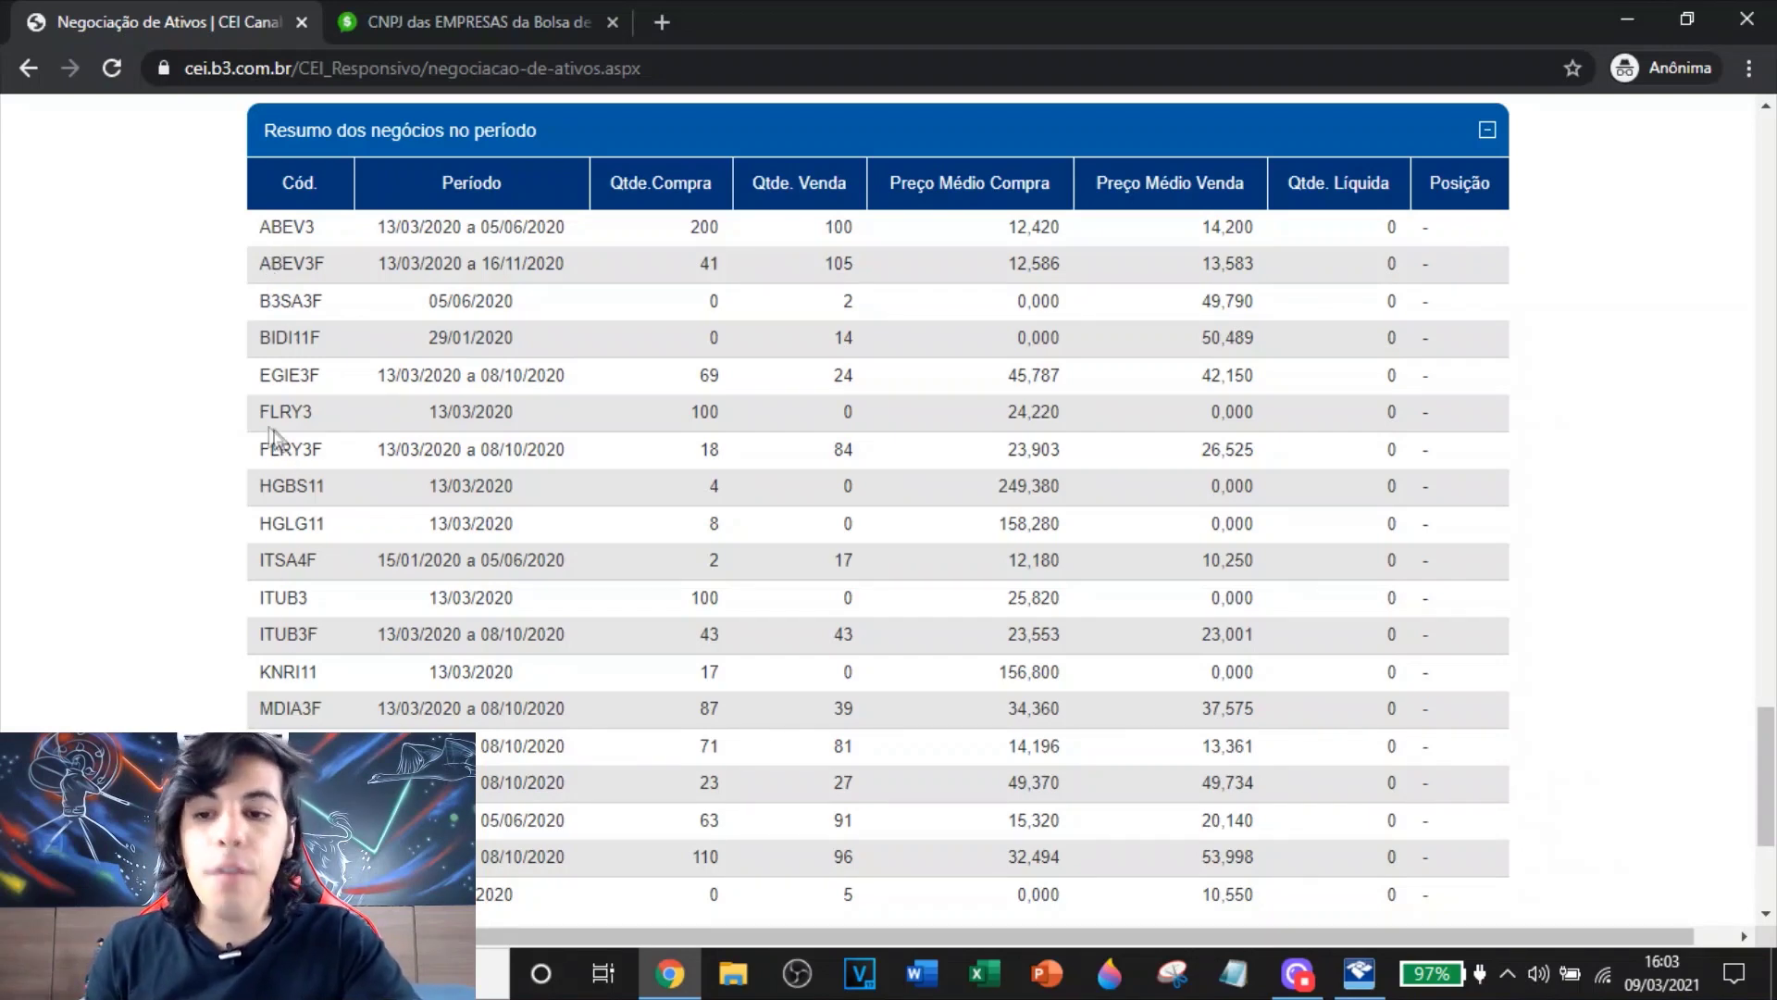
pyautogui.moveTo(248, 411); pyautogui.dragTo(350, 426)
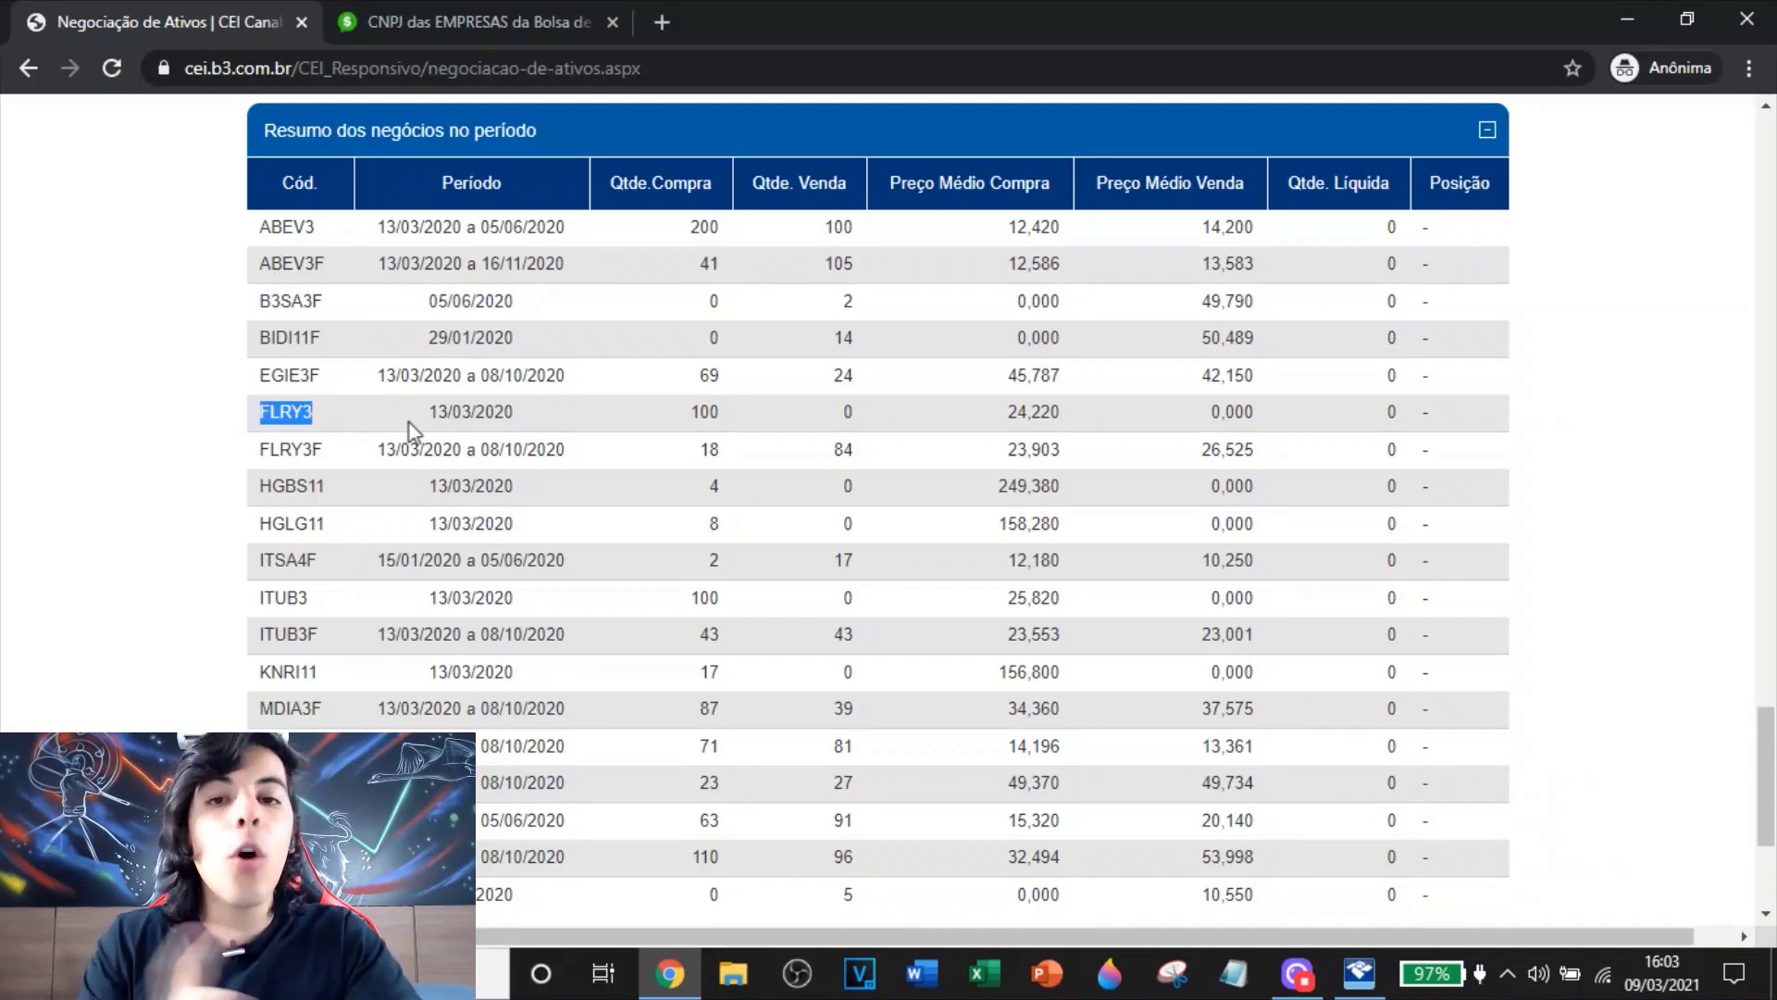
pyautogui.moveTo(271, 227); pyautogui.dragTo(314, 227)
pyautogui.click(608, 241)
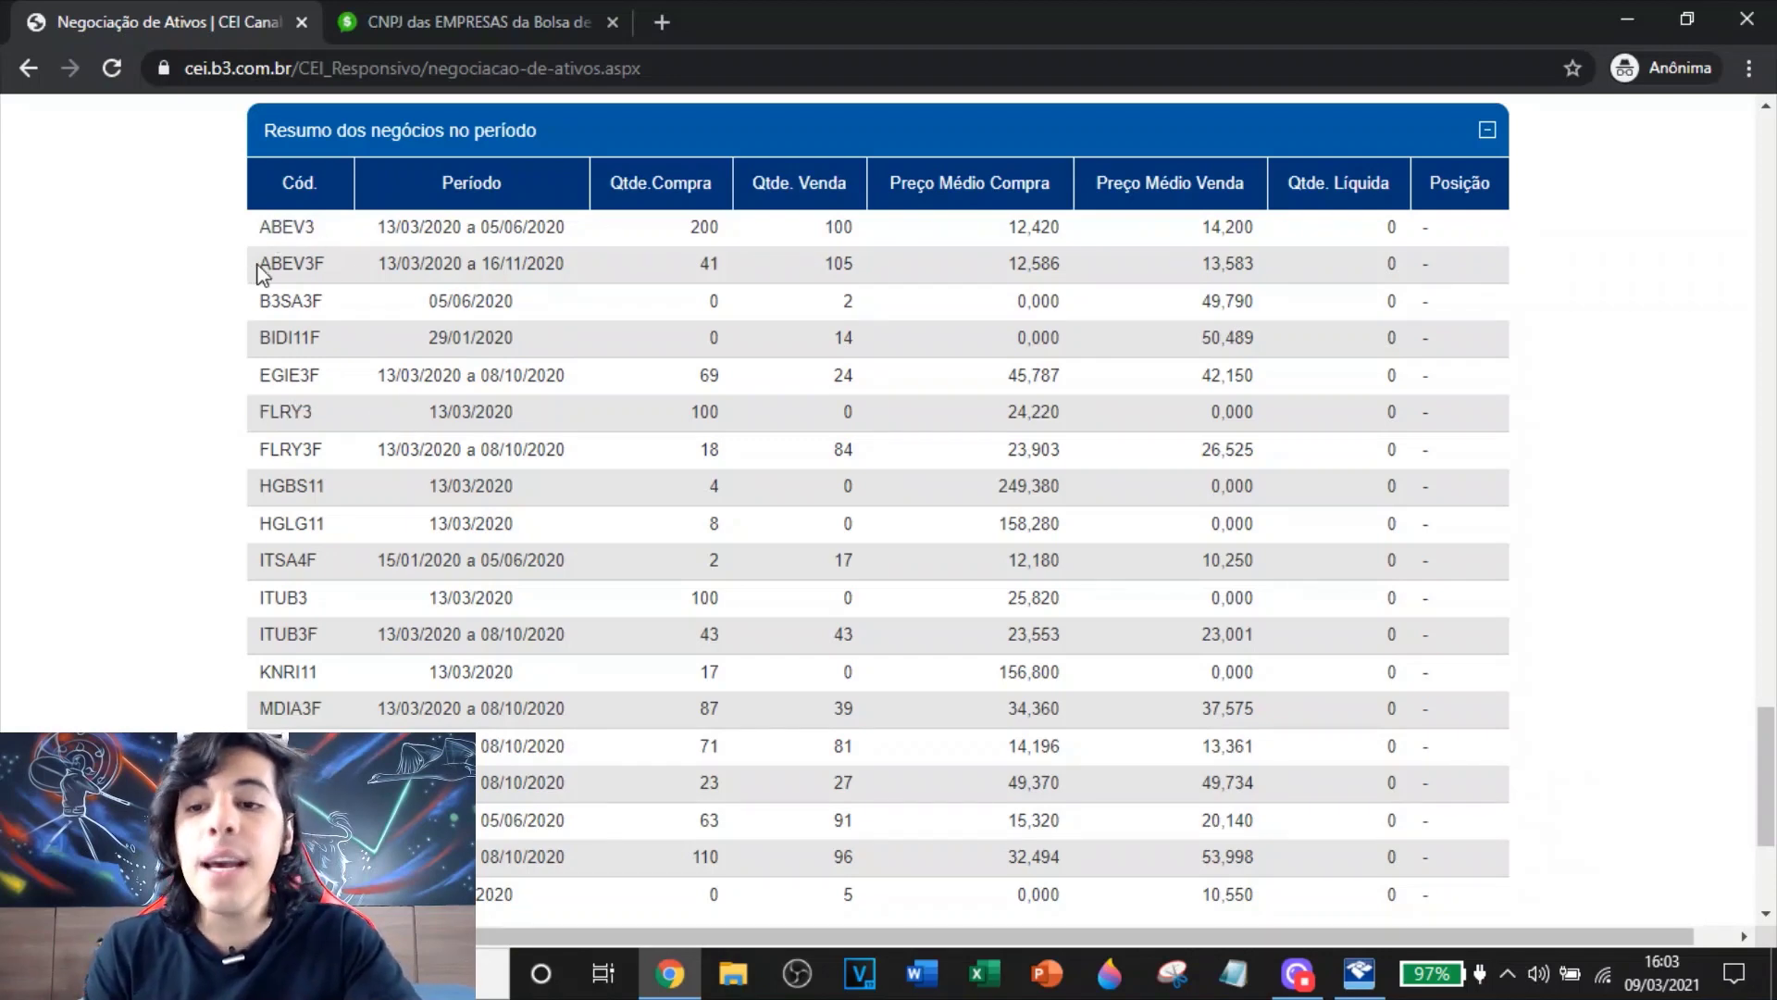
pyautogui.moveTo(260, 270); pyautogui.dragTo(334, 565)
pyautogui.click(378, 439)
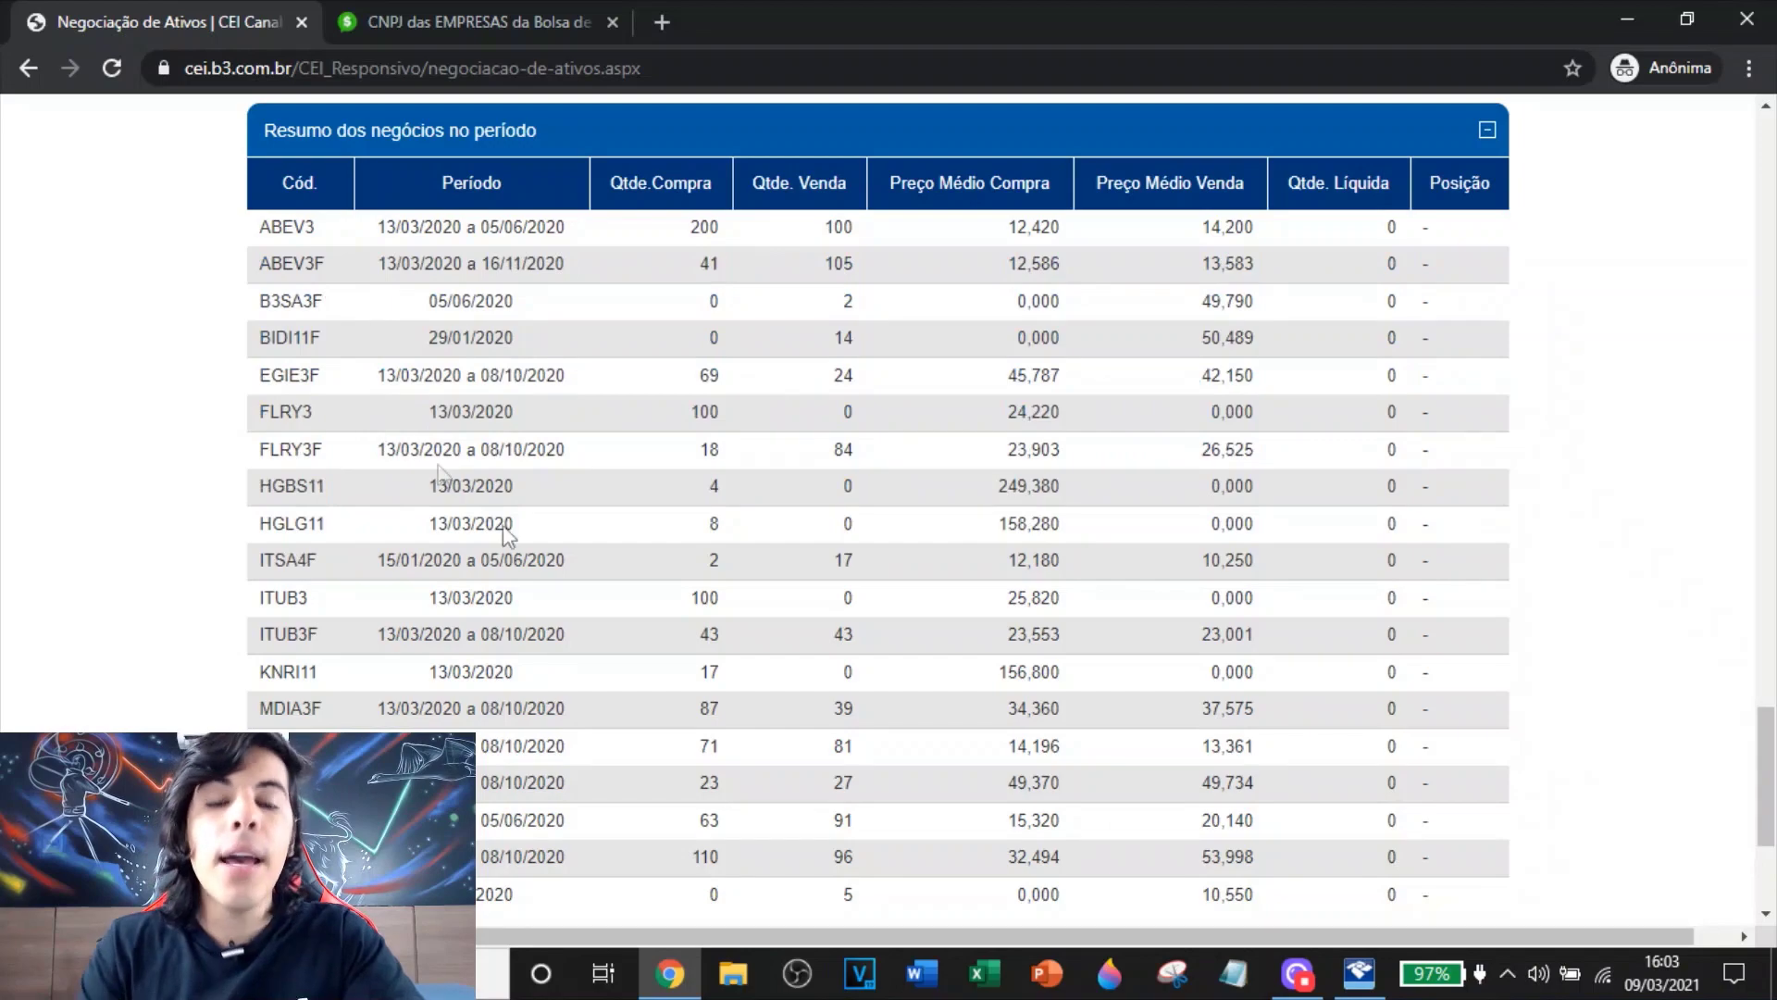
# Switch to IRPF 2021 and start another Bens e Direitos item with code 31 - Ações (inclusive as provenientes de linha telefônica)
pyautogui.click(1359, 972)
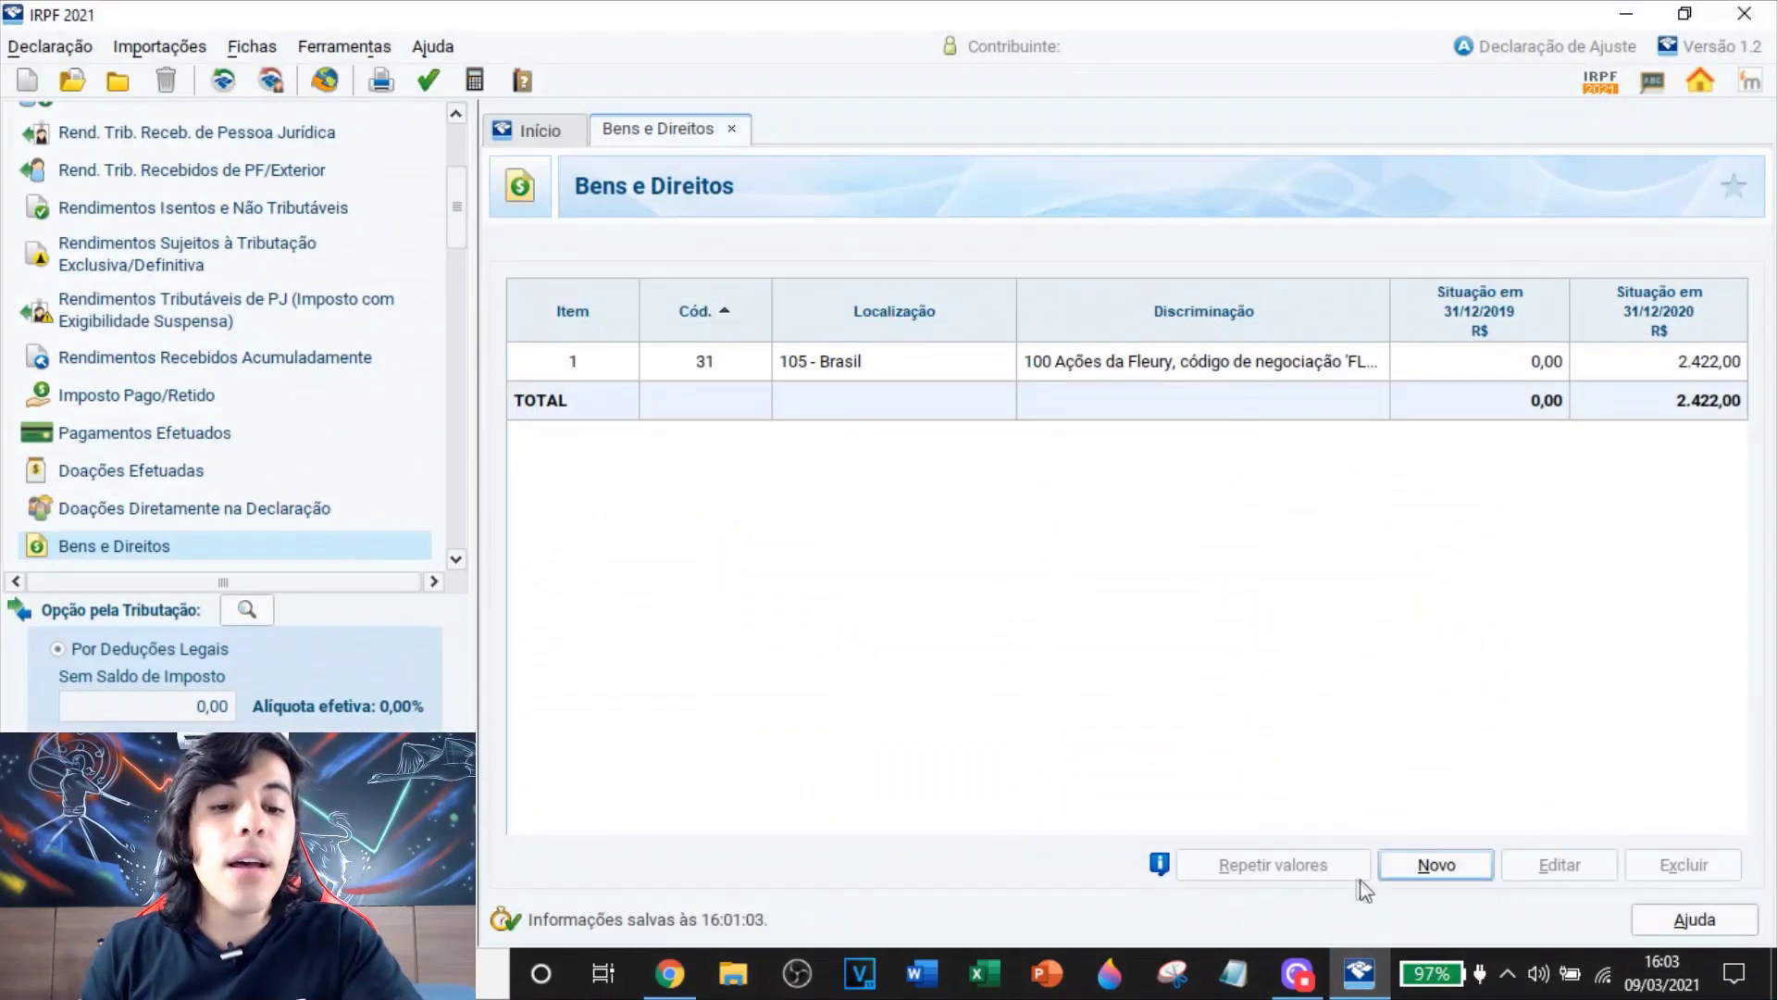
pyautogui.click(1431, 866)
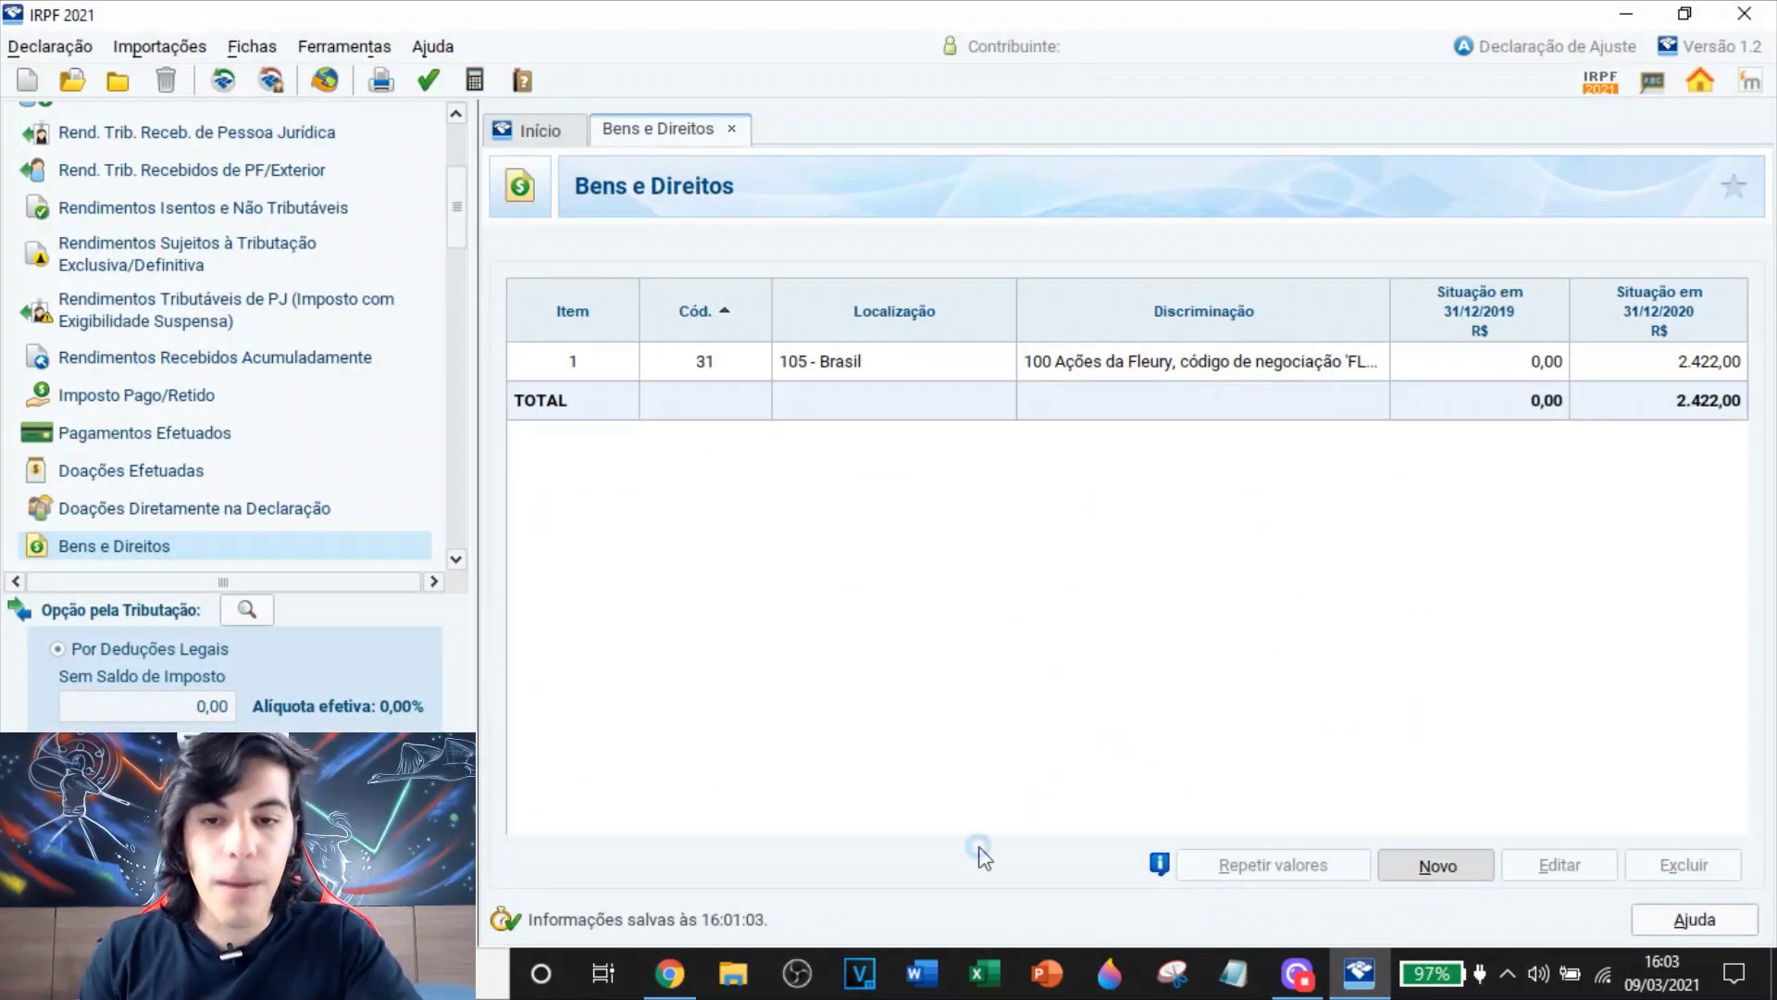
pyautogui.write('31')
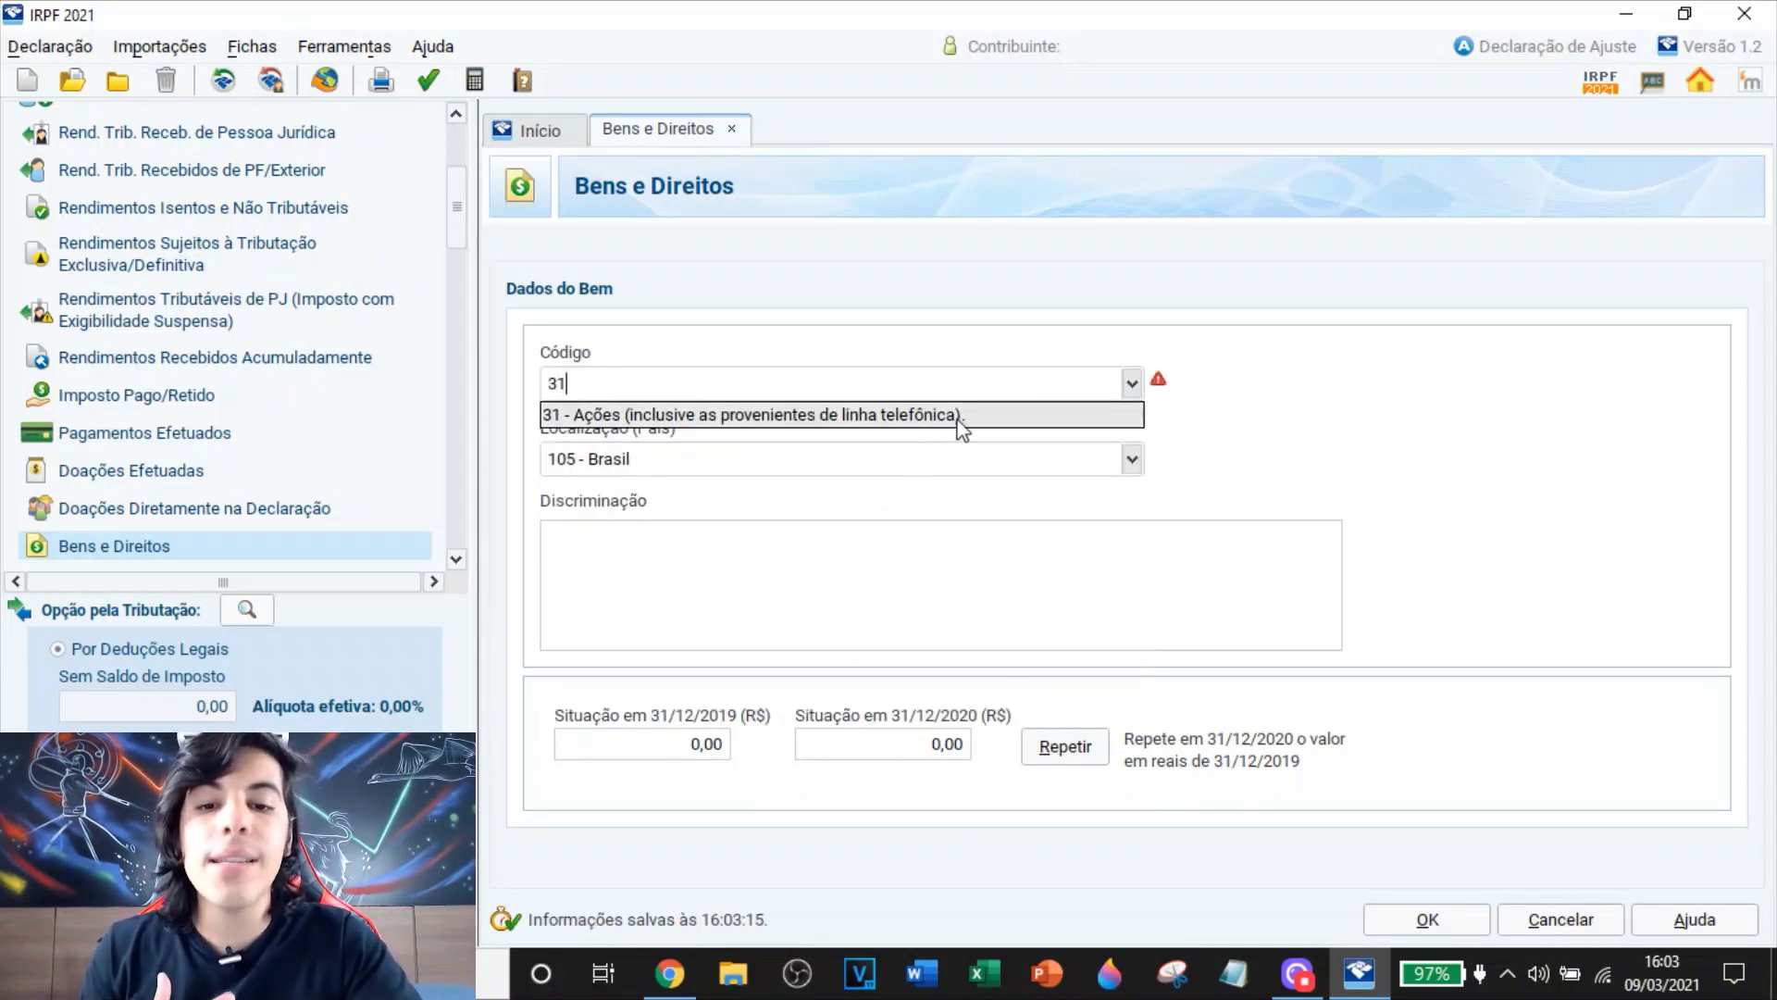
pyautogui.click(959, 418)
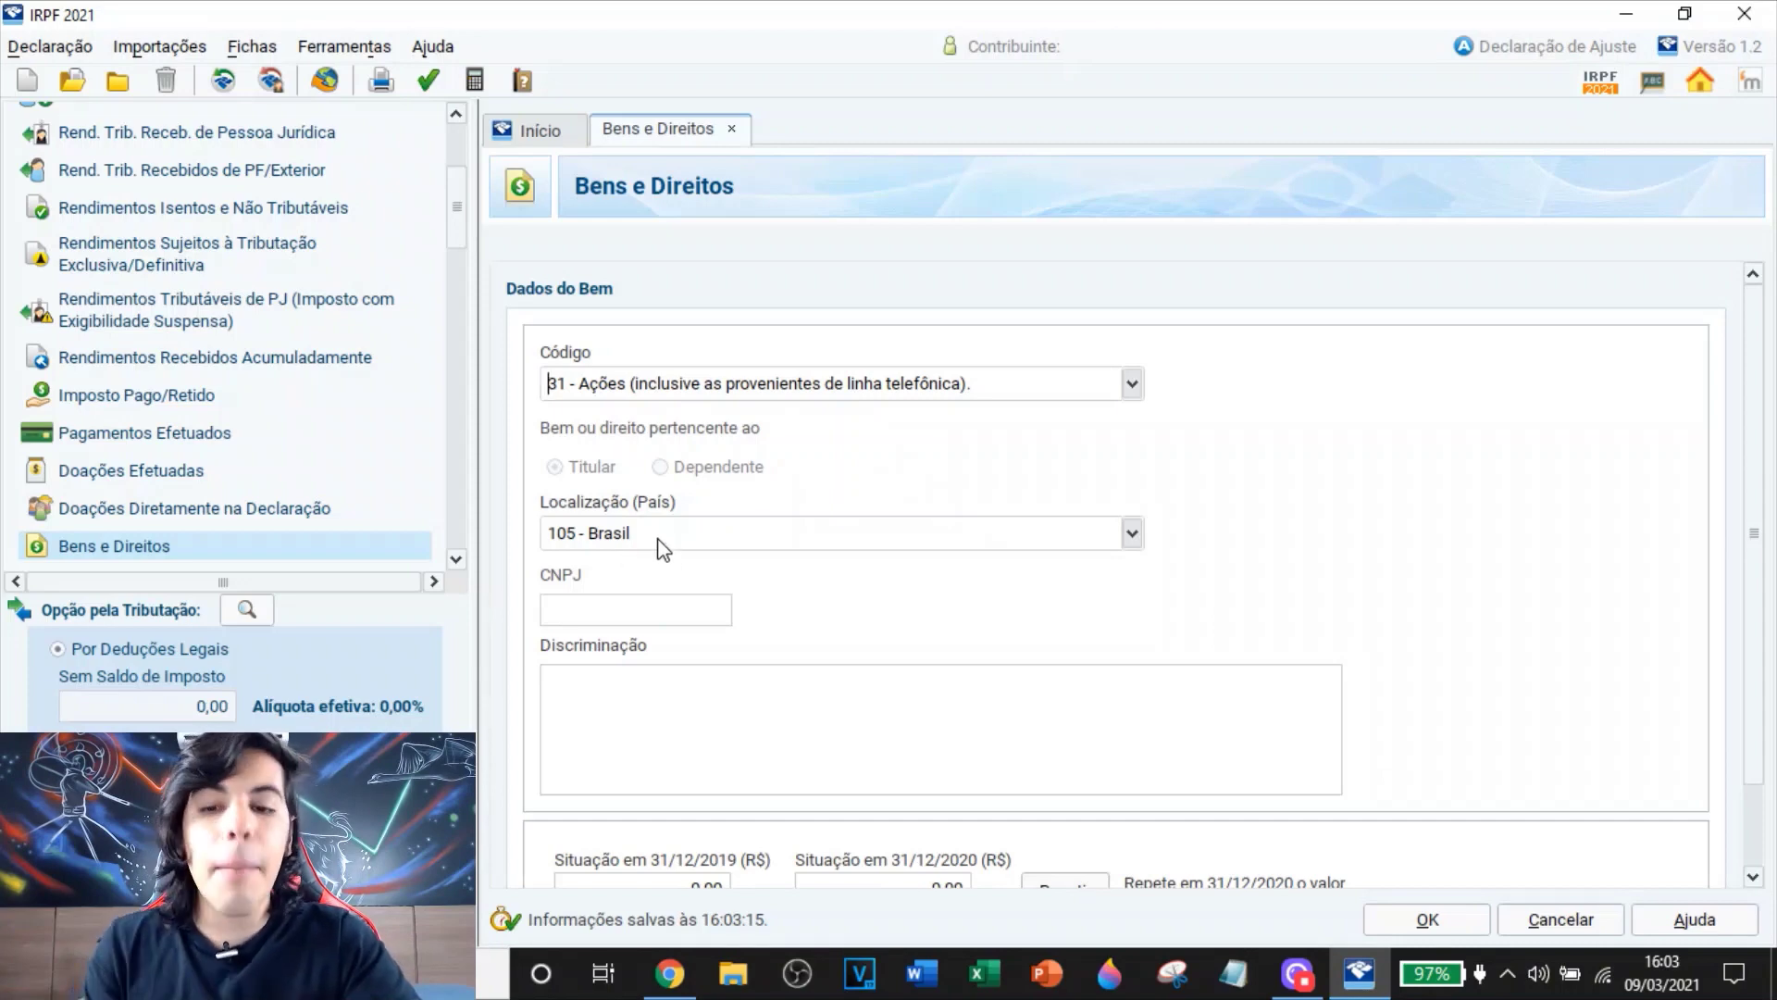
# Look for Ambev in the B3 company CNPJ list in Chrome, and return to IRPF 2021
pyautogui.click(672, 977)
pyautogui.click(410, 9)
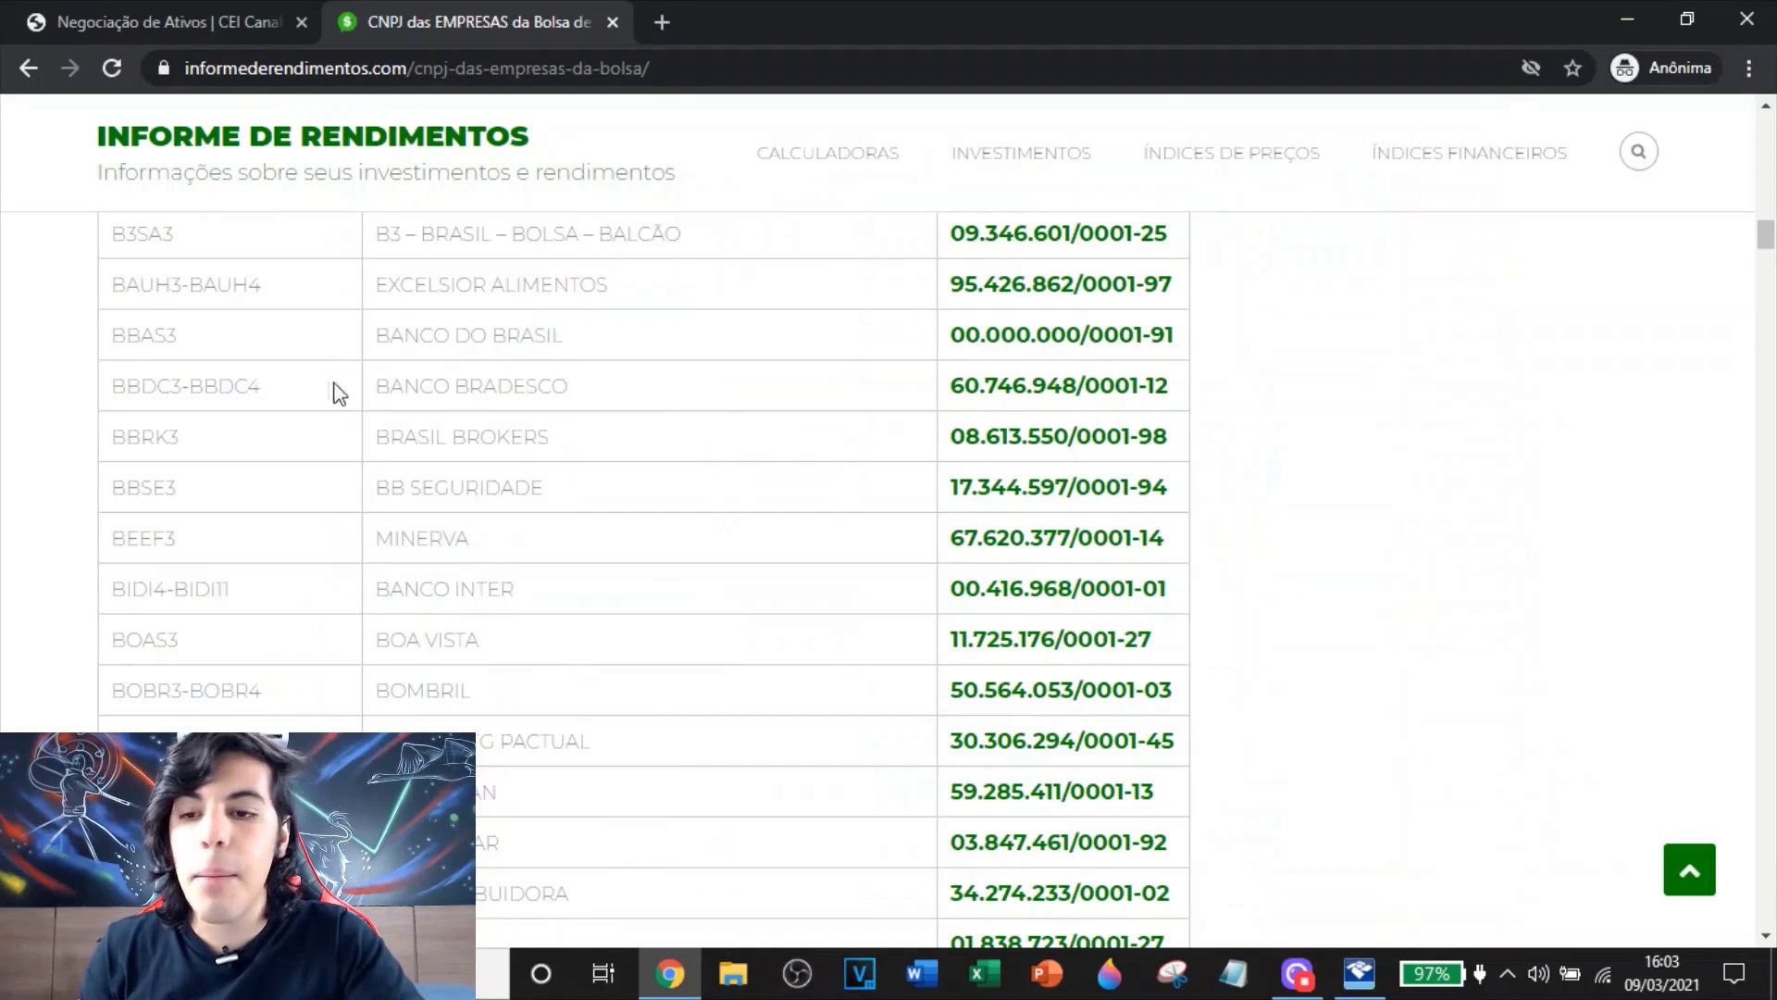
pyautogui.scroll(1, 278, 416)
pyautogui.scroll(5, 283, 416)
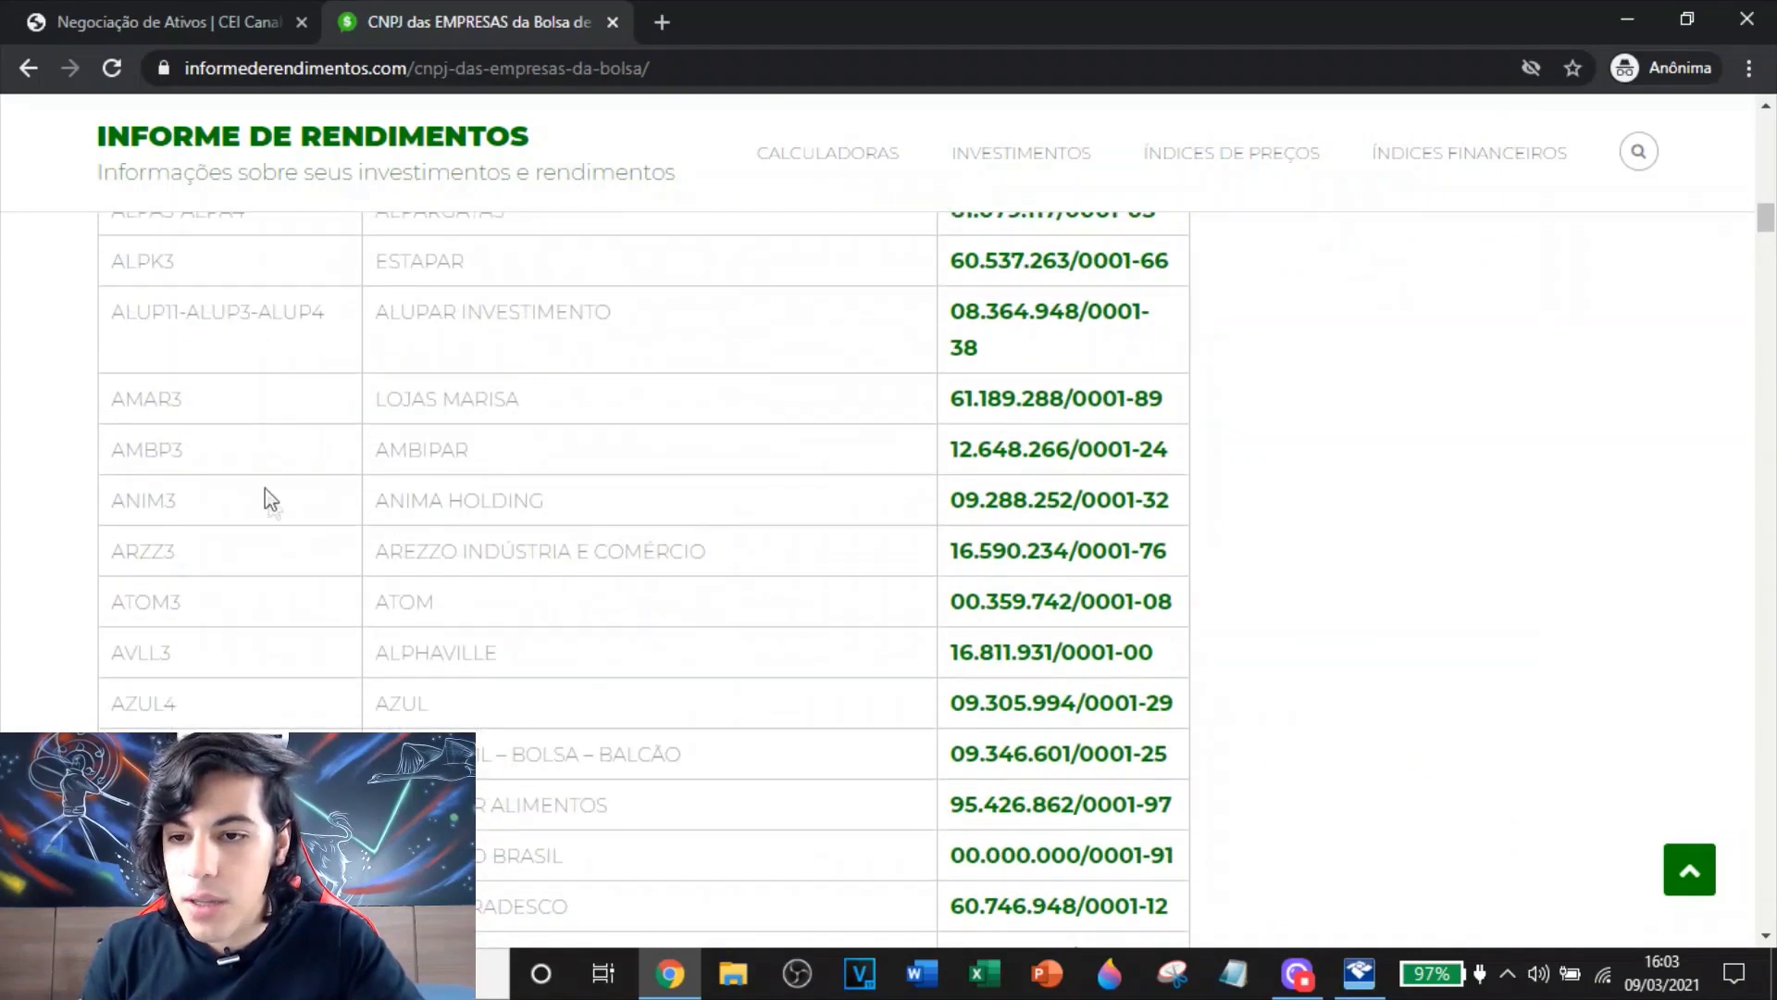
pyautogui.click(670, 973)
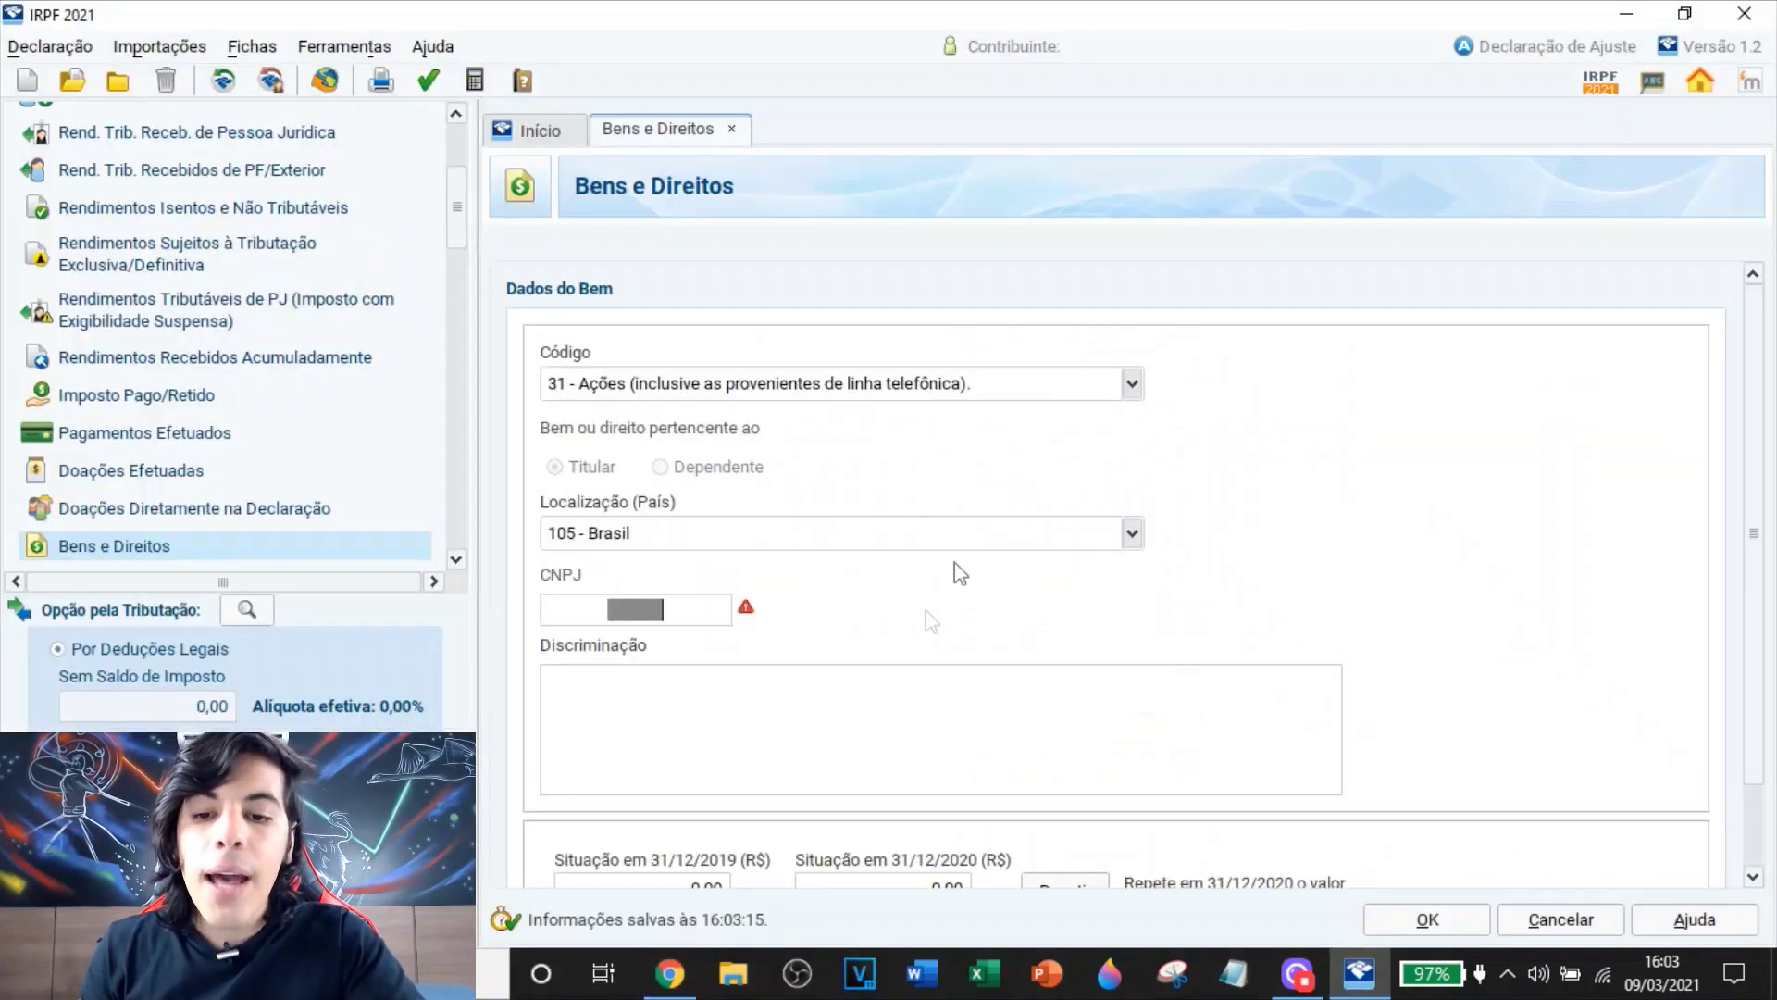
# Fill the new item's CNPJ with placeholder zeros and its Discriminação with "100 Ações da Ambev, código de negociação 'ABEV3'."
pyautogui.click(602, 615)
pyautogui.write('0000')
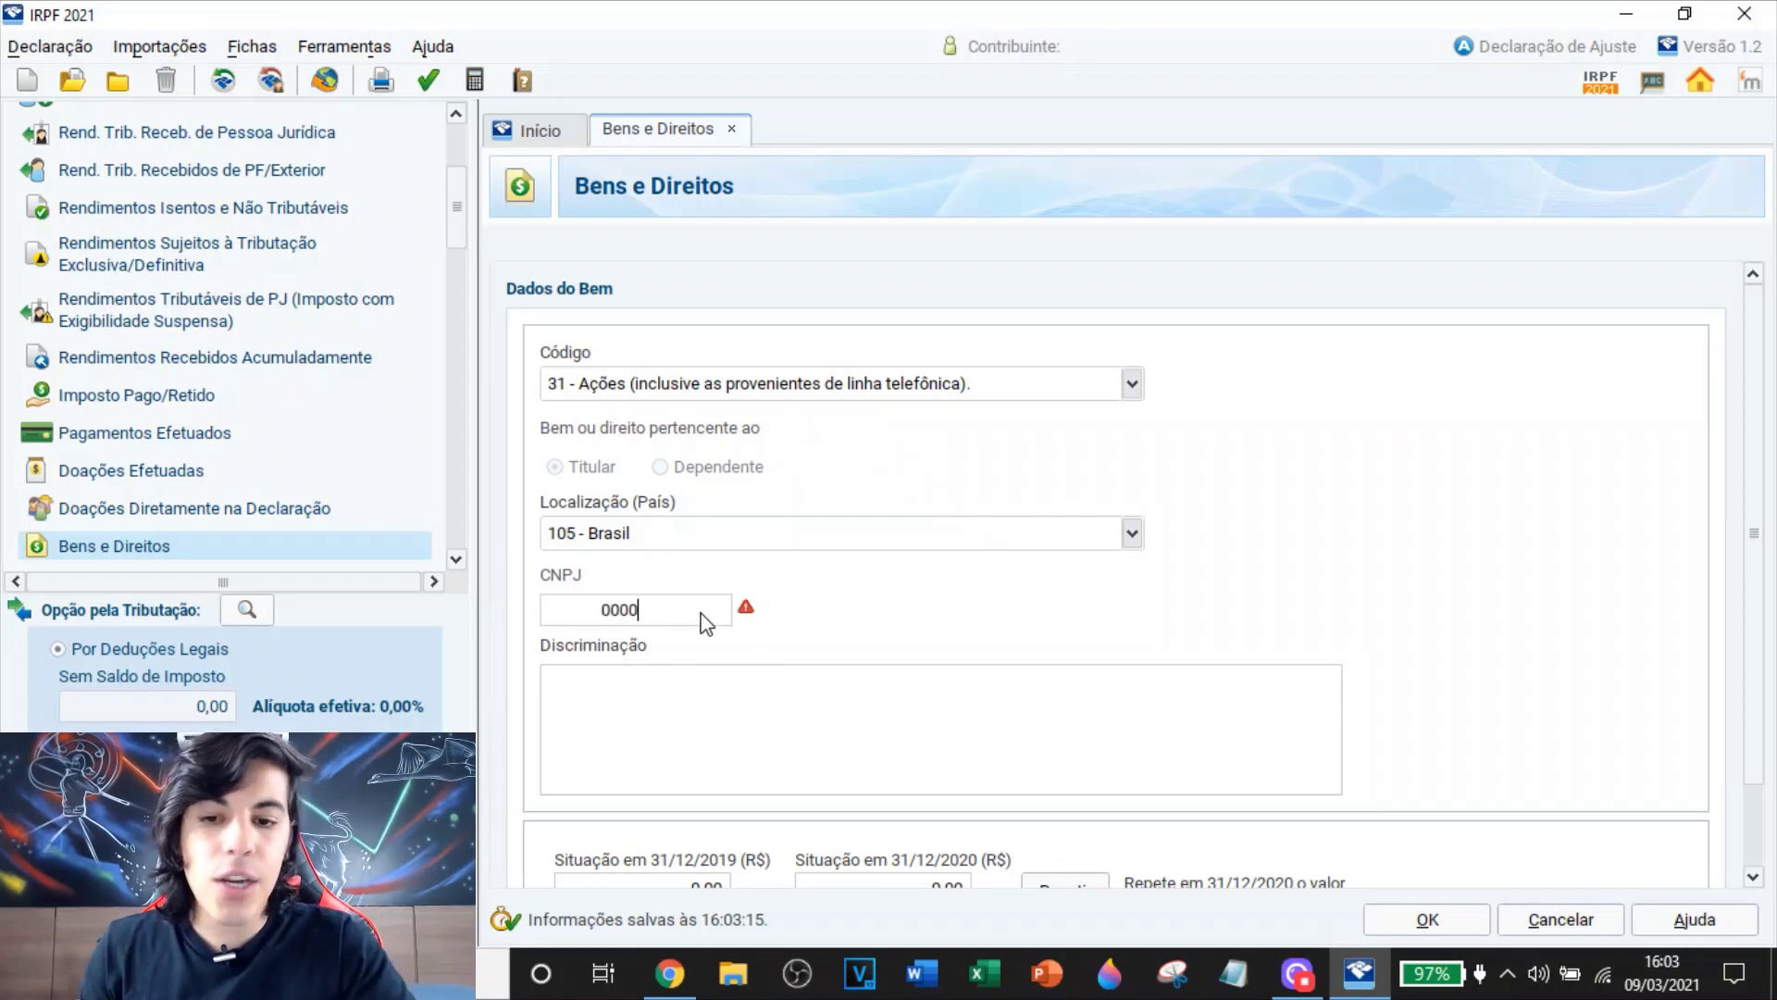
pyautogui.write('0000000')
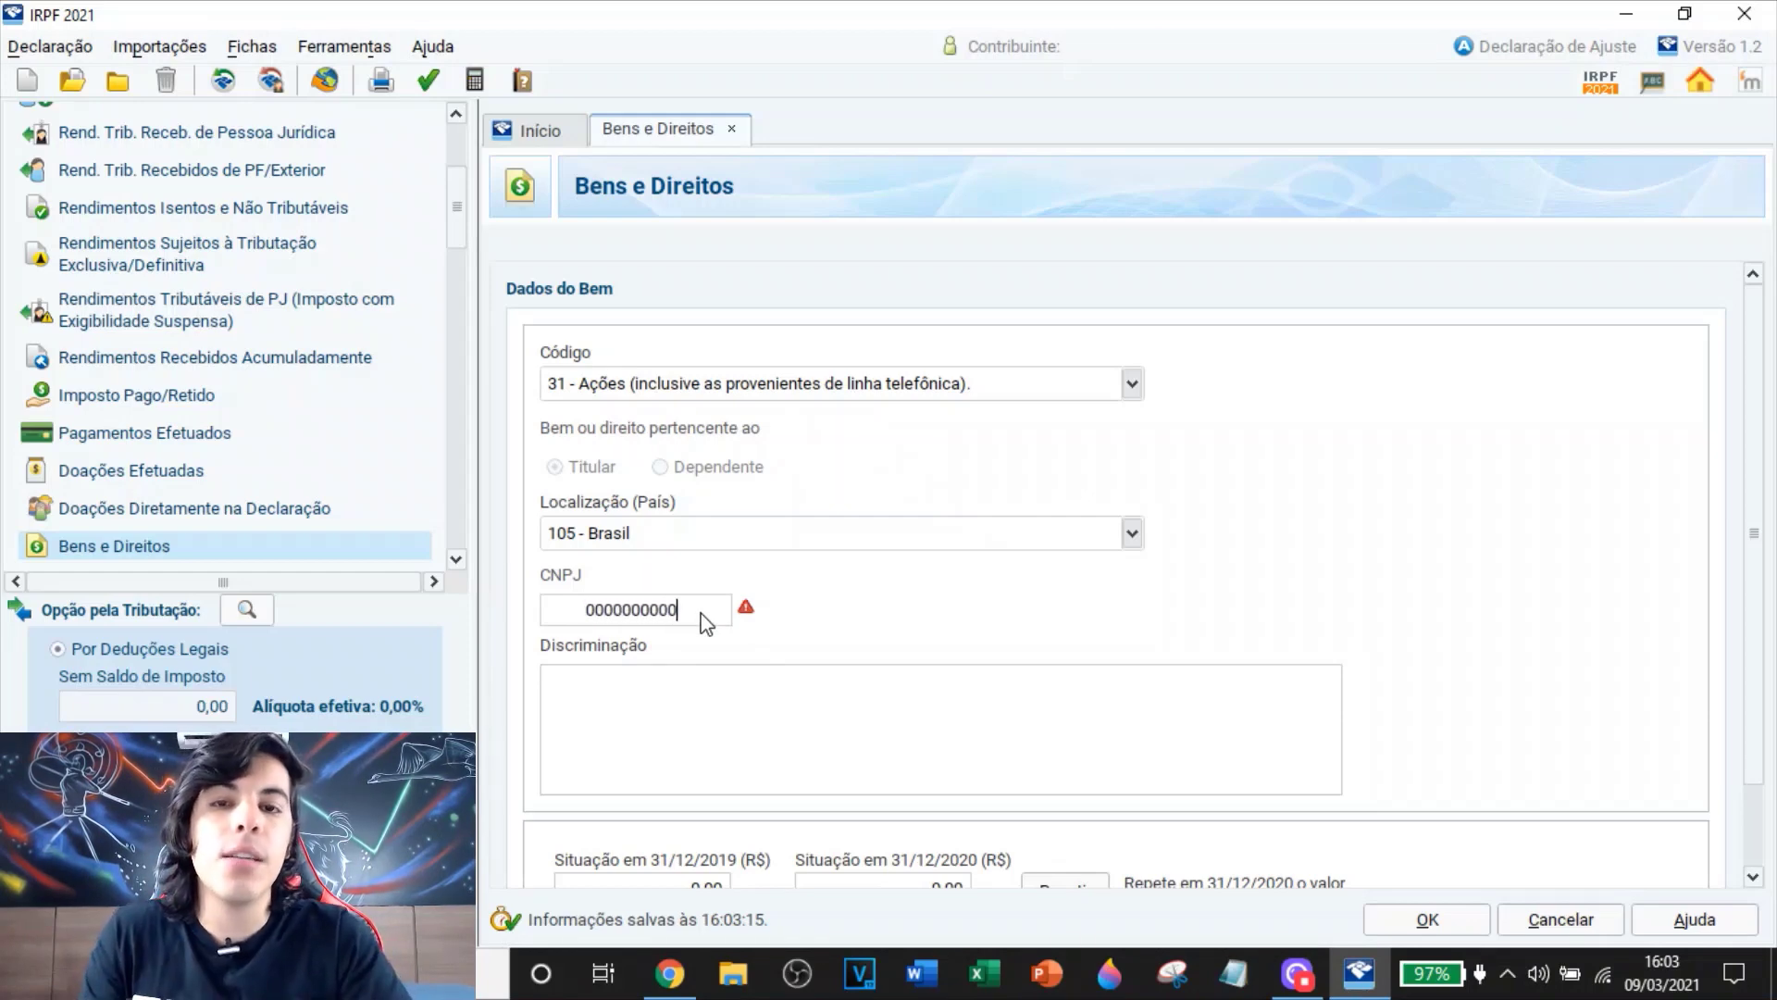
pyautogui.write('0')
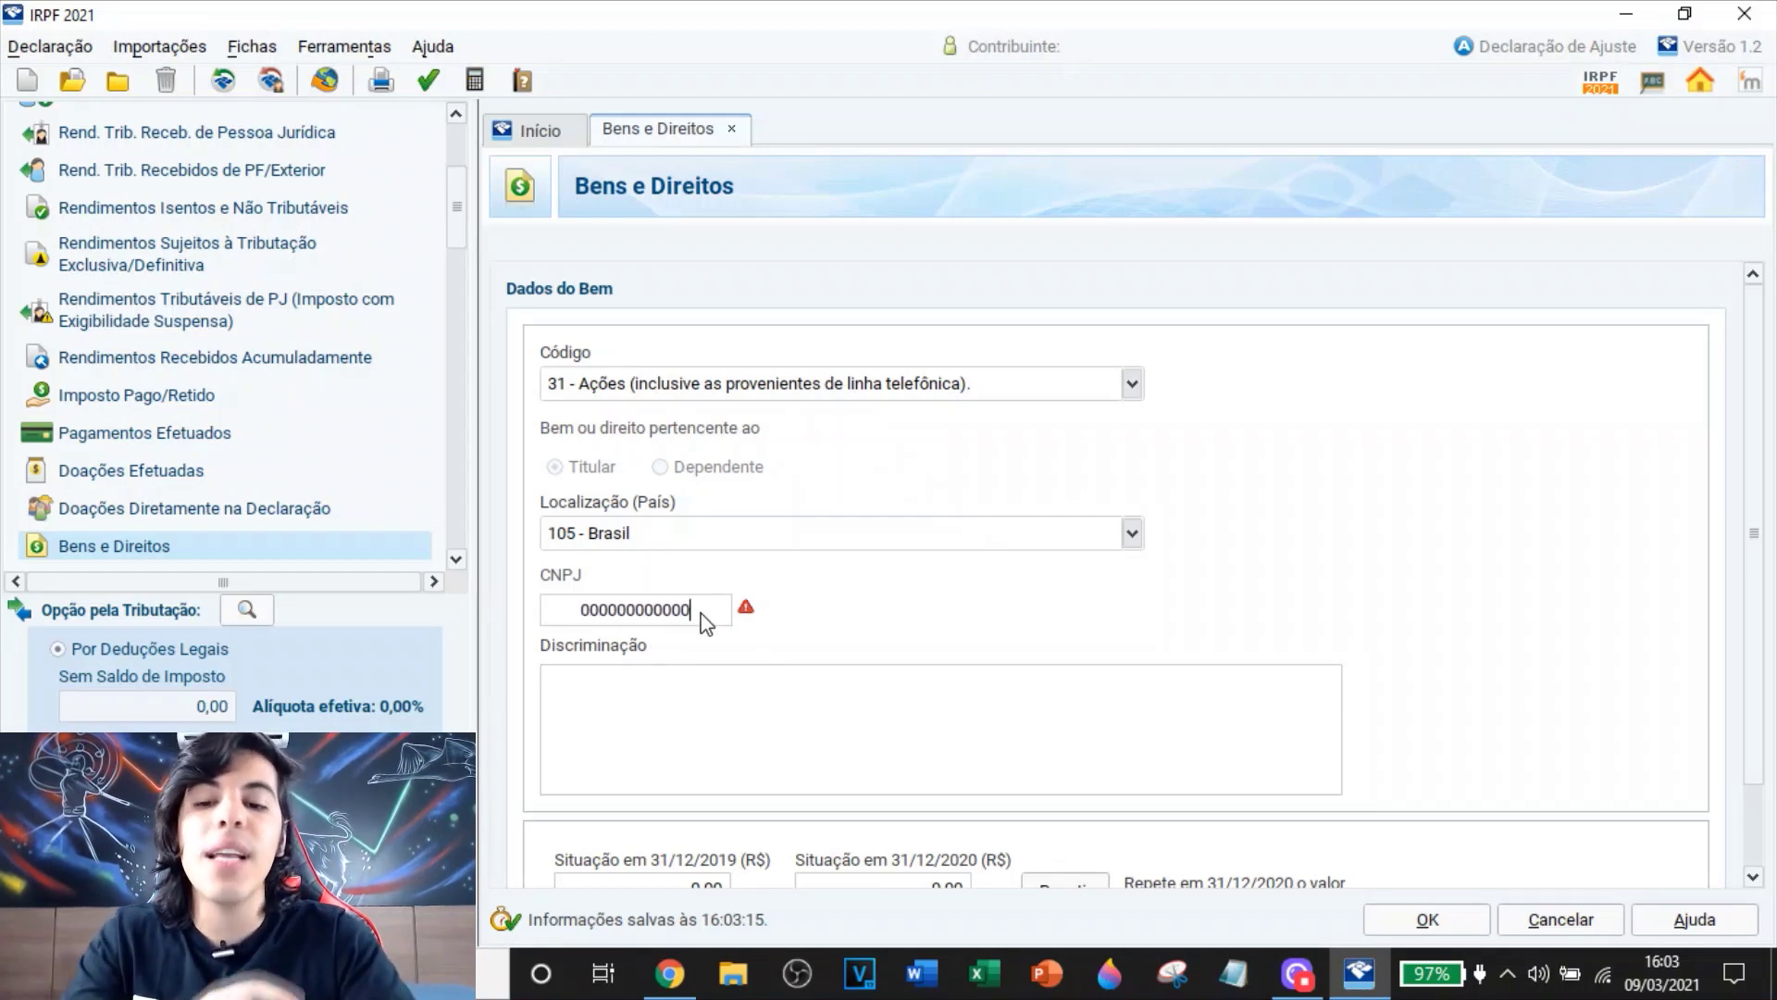
pyautogui.click(803, 705)
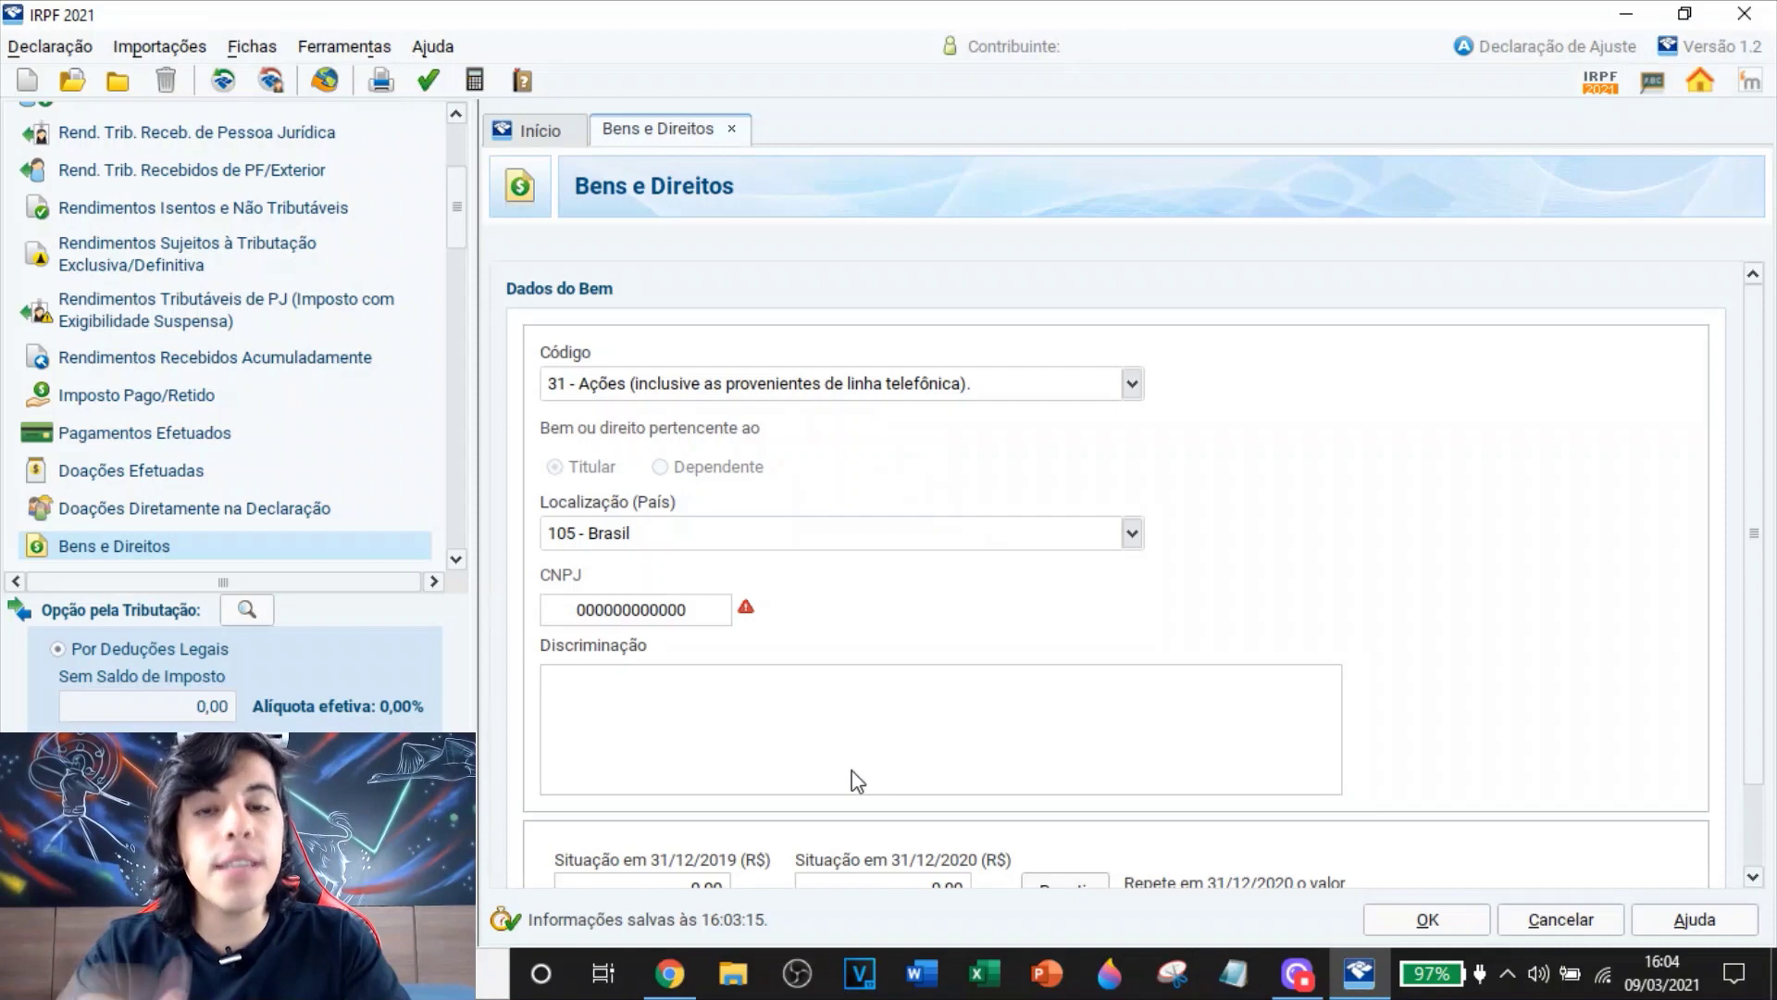
pyautogui.write("100 Ações da Ambev, código de negociação 'ABEV3'.")
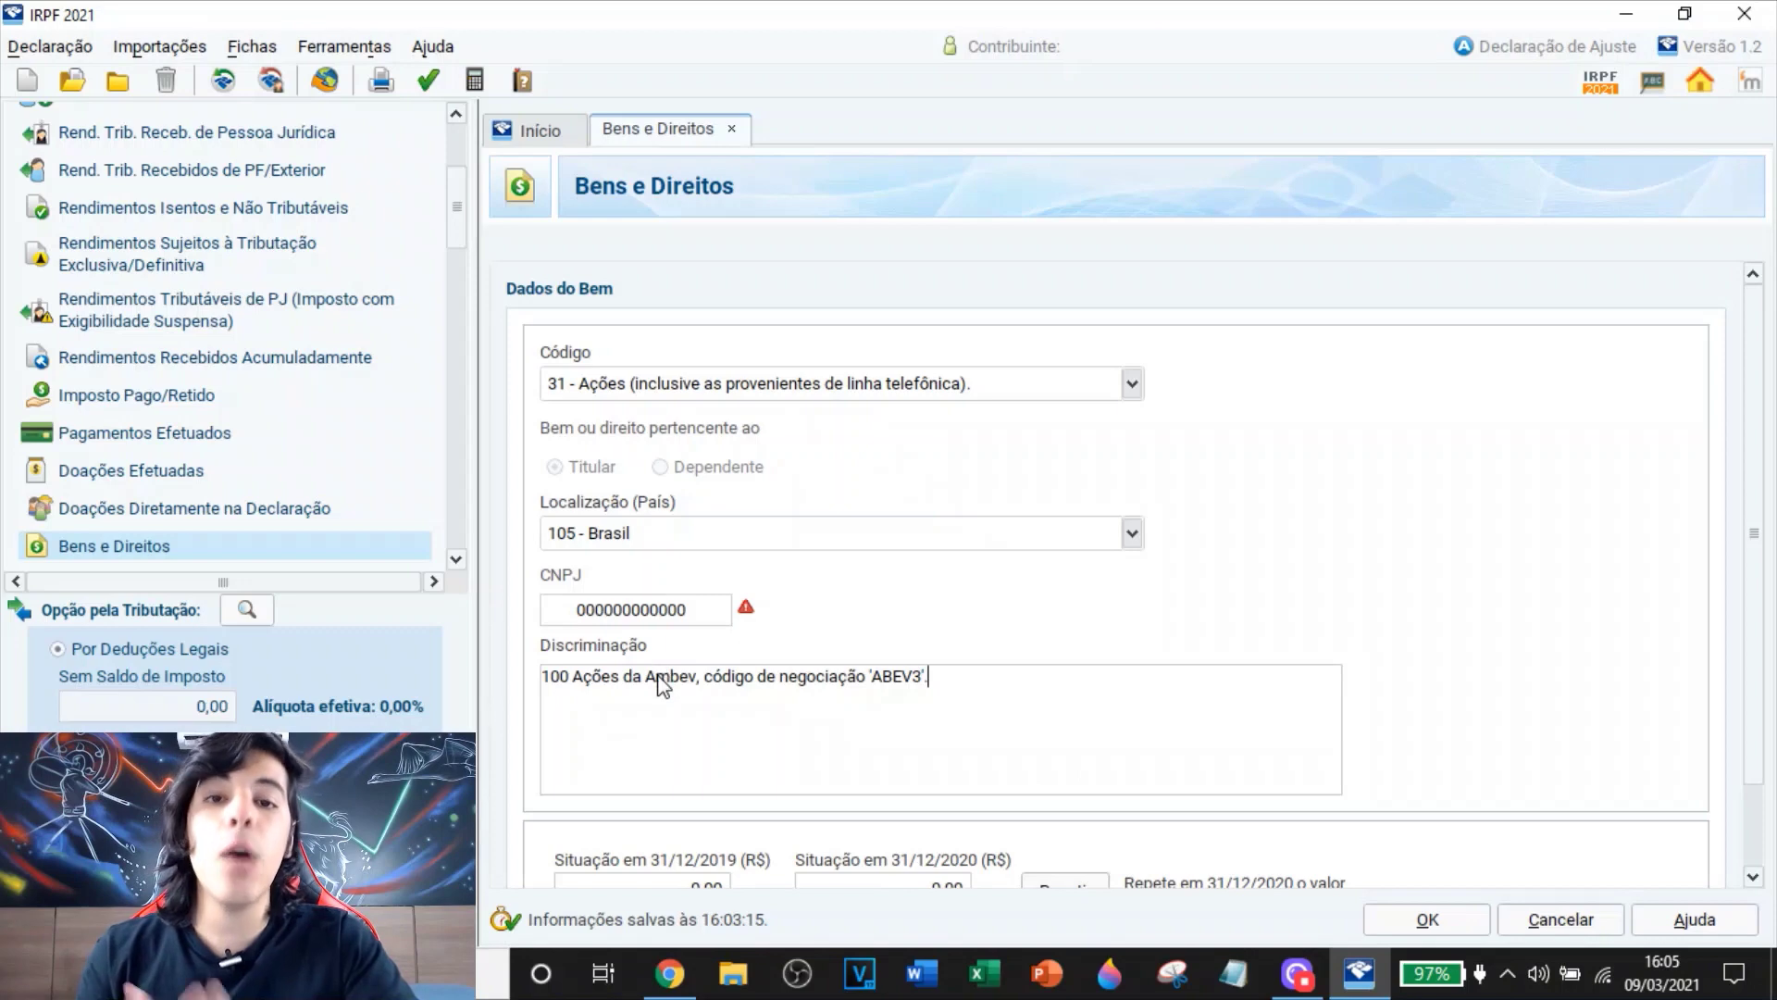
# Switch to the CEI period summary in Chrome and examine ABEV3's purchased and sold quantities and average purchase and sale prices
pyautogui.click(670, 974)
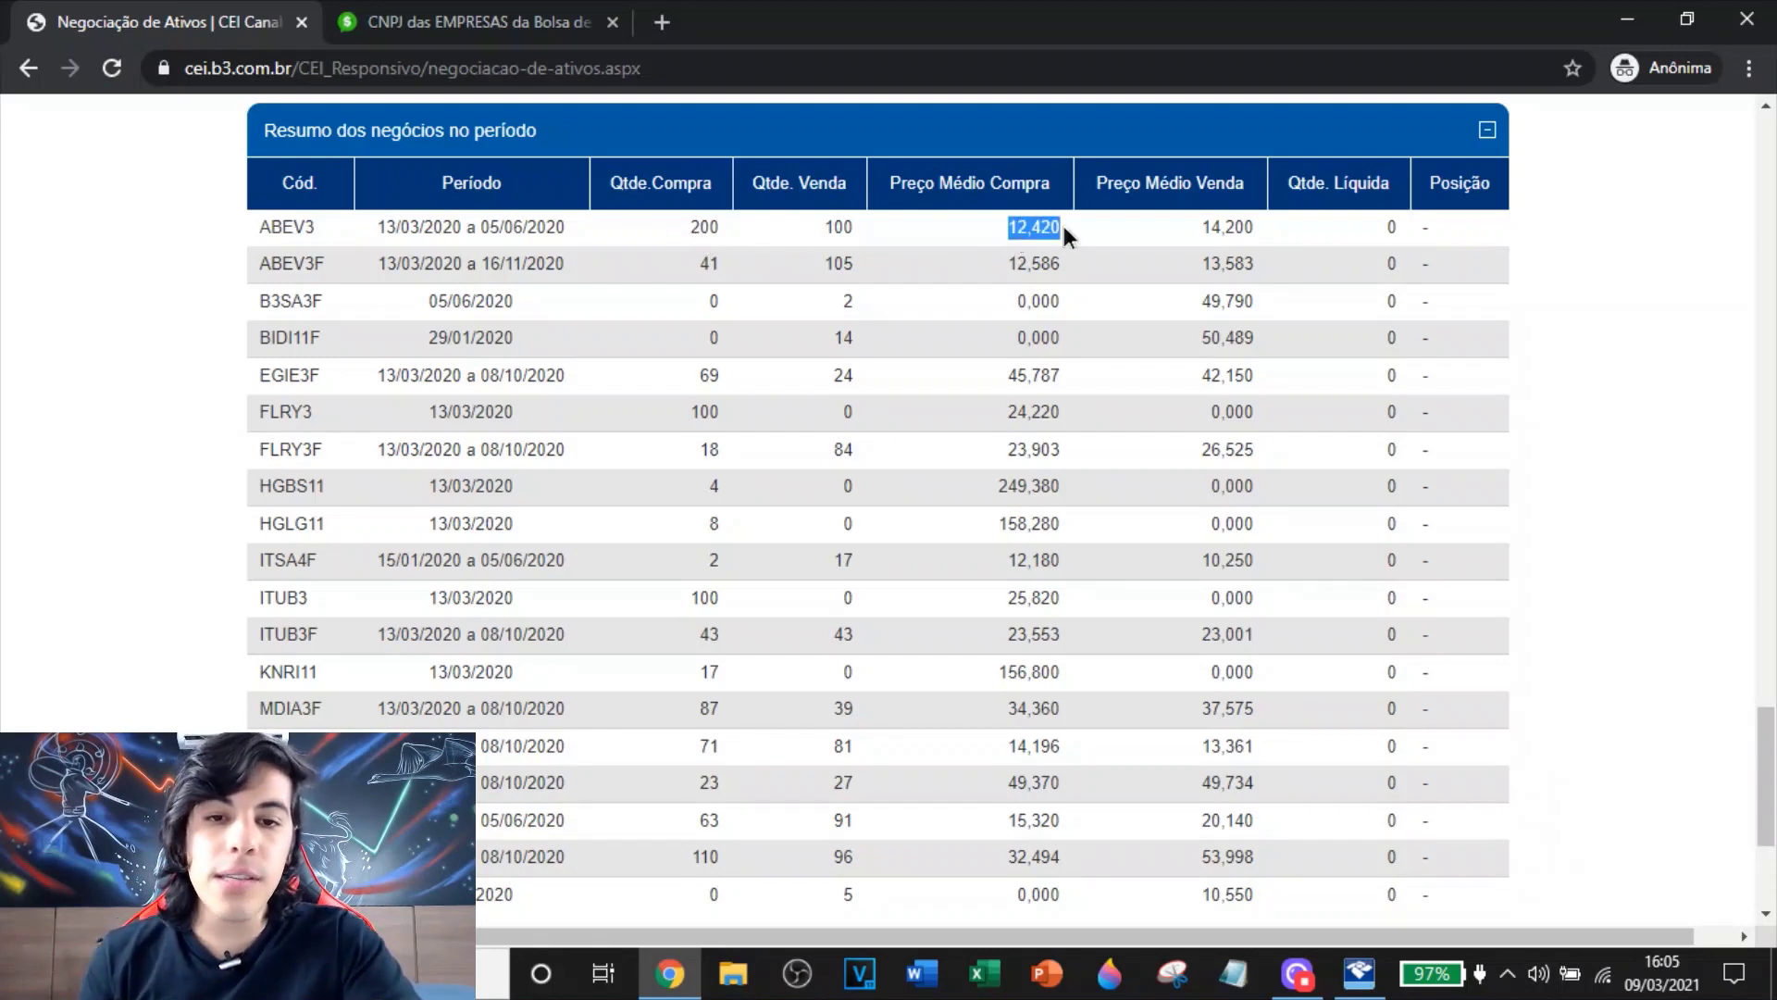
pyautogui.click(965, 233)
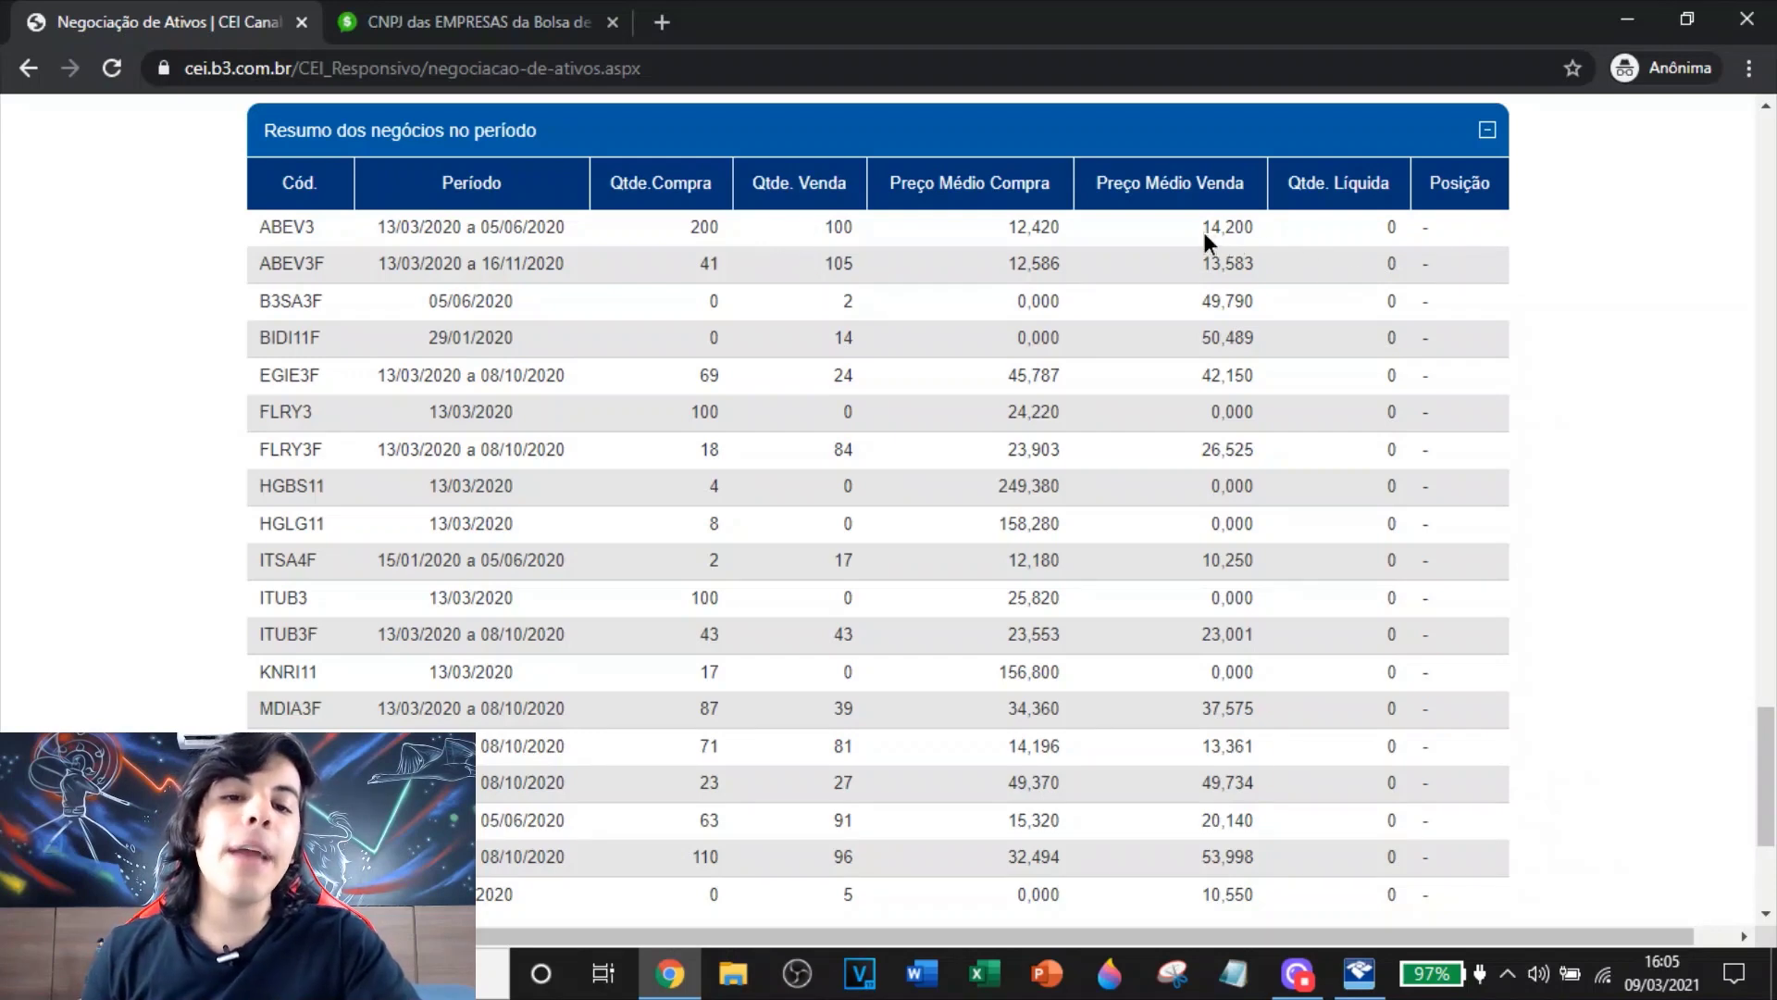
pyautogui.moveTo(1240, 230); pyautogui.dragTo(1265, 243)
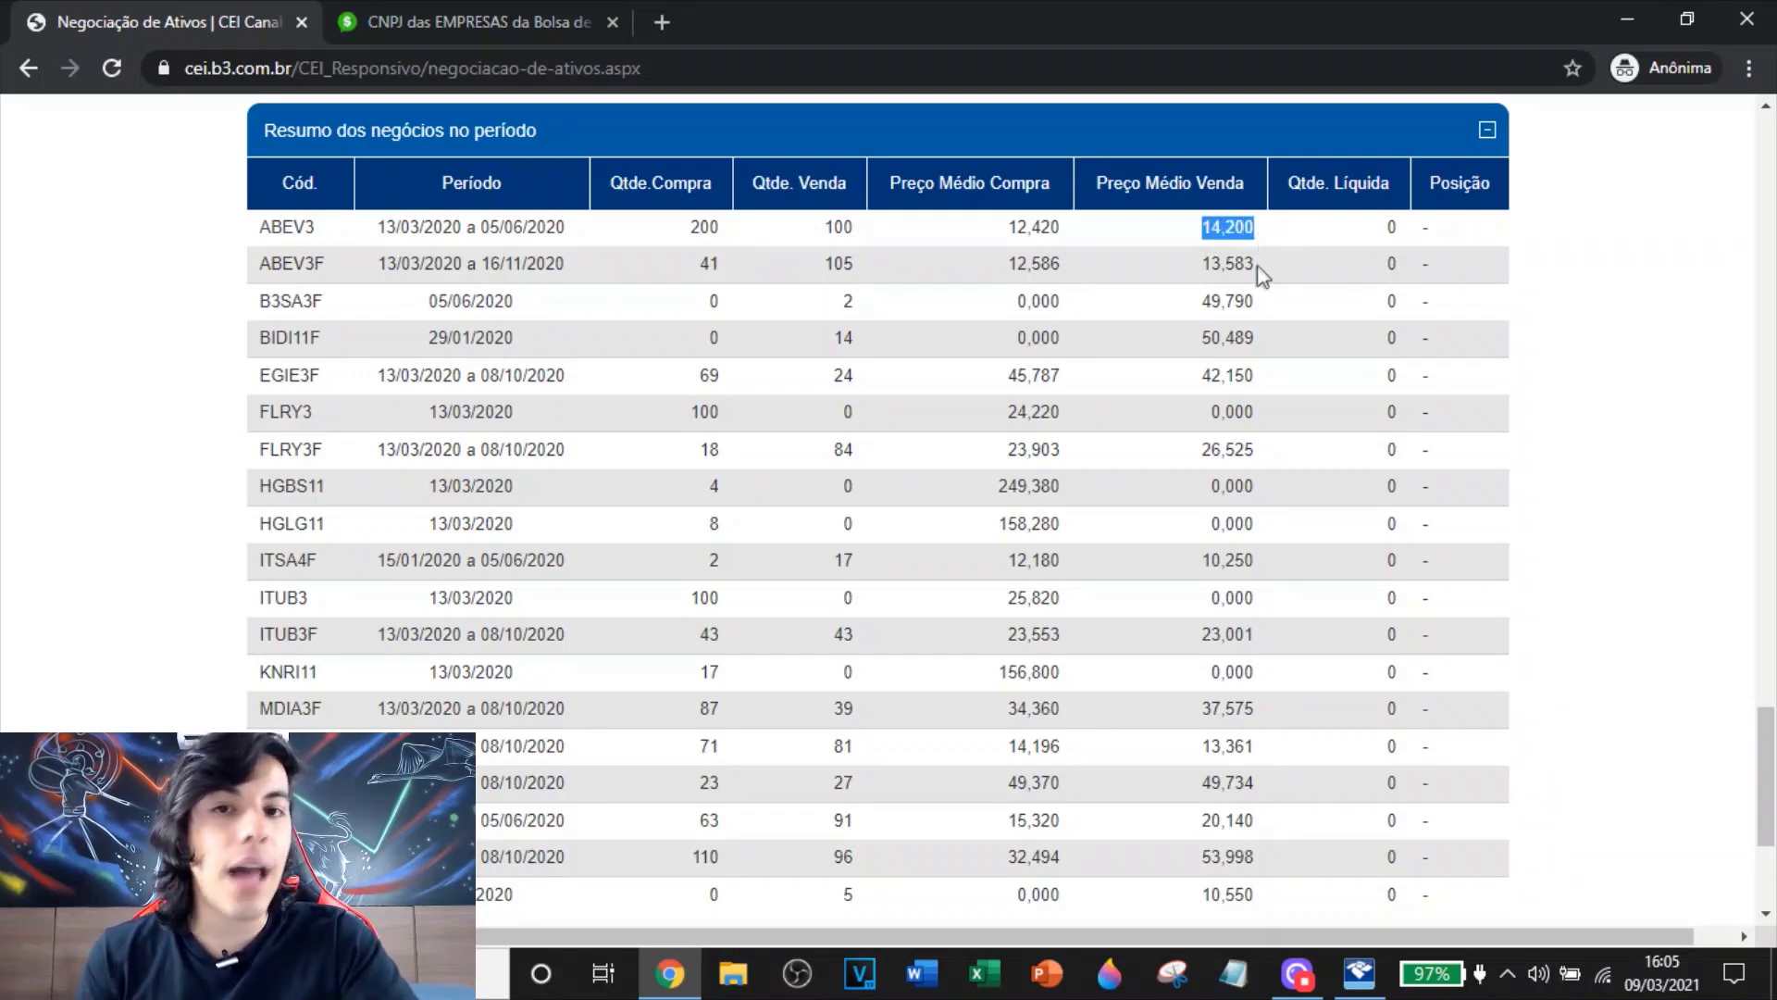
pyautogui.moveTo(689, 226); pyautogui.dragTo(725, 226)
pyautogui.moveTo(691, 411); pyautogui.dragTo(724, 421)
pyautogui.moveTo(1003, 236); pyautogui.dragTo(1057, 235)
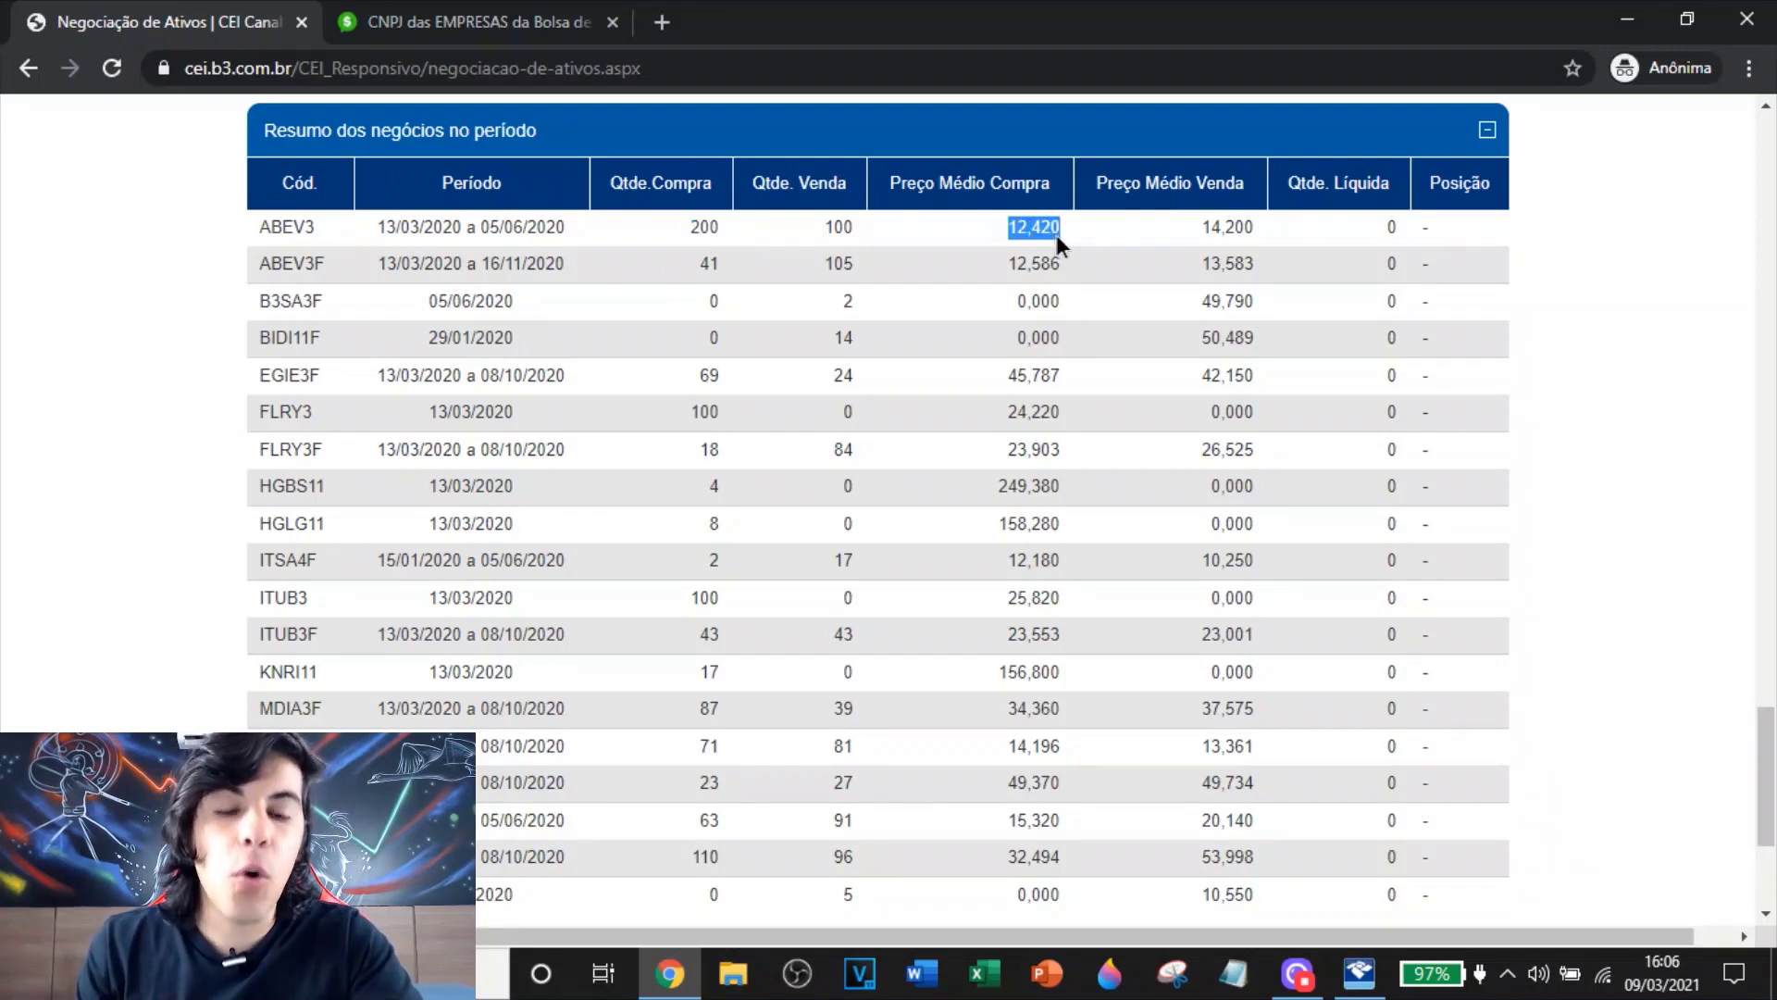
pyautogui.click(688, 237)
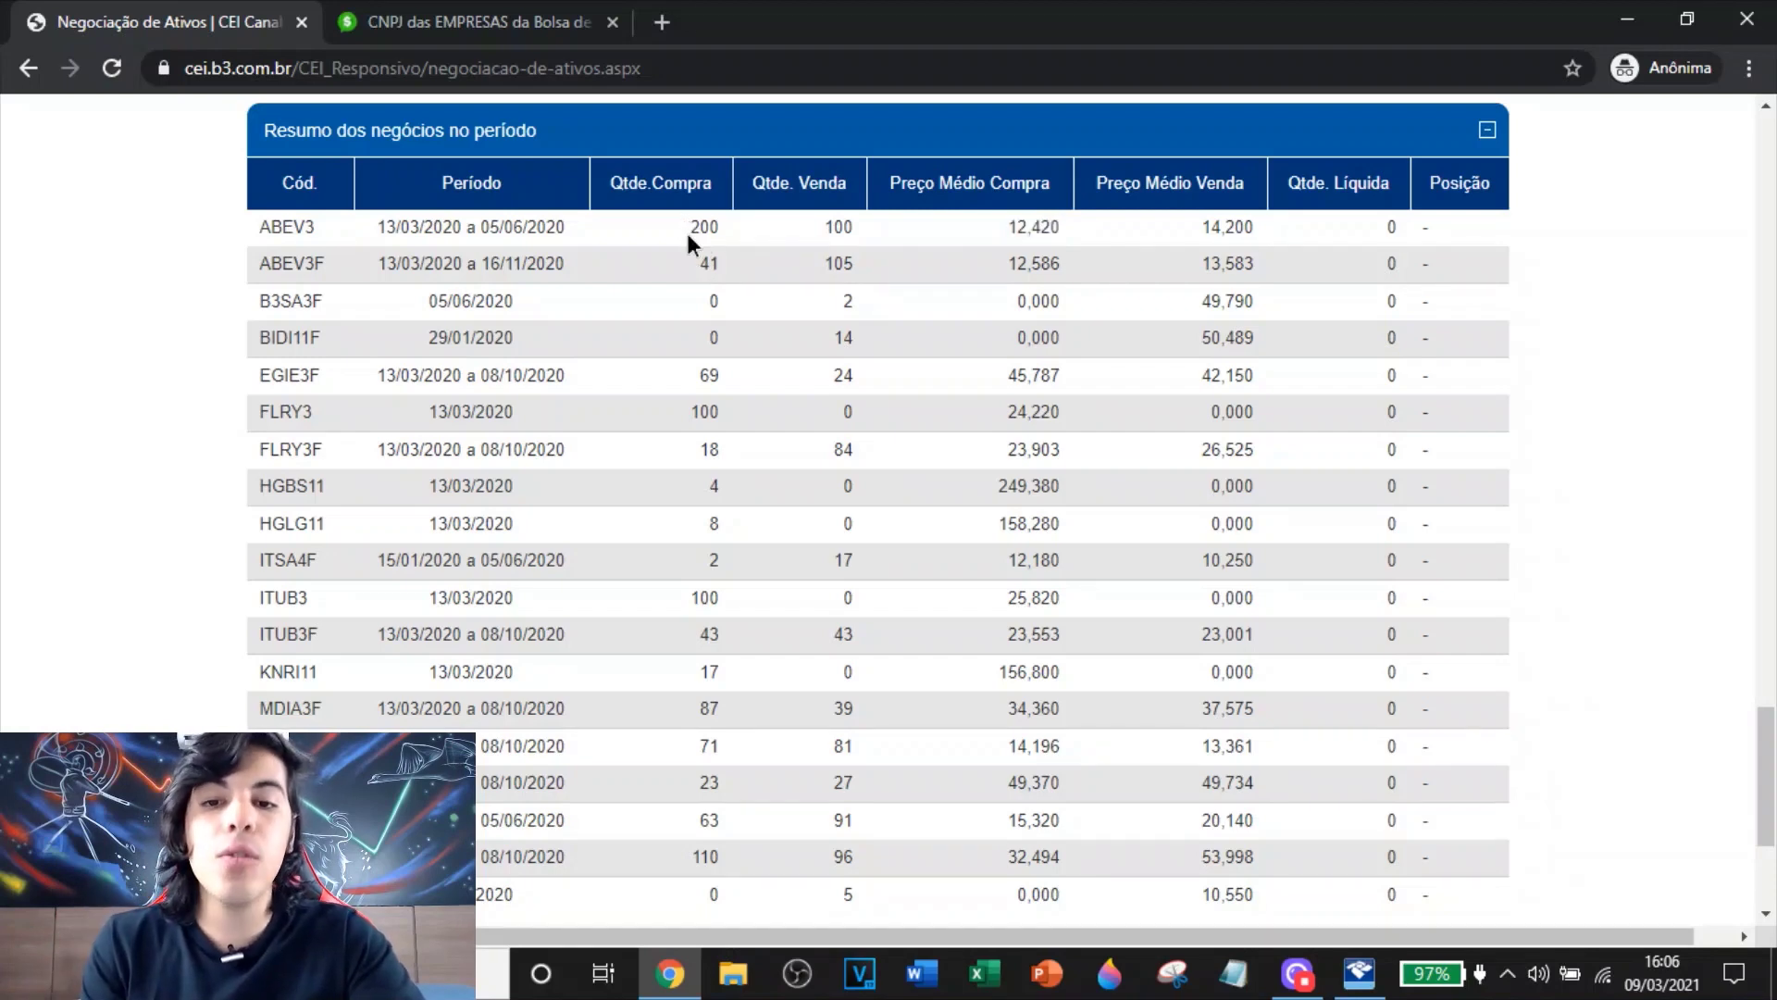
pyautogui.moveTo(821, 230); pyautogui.dragTo(852, 239)
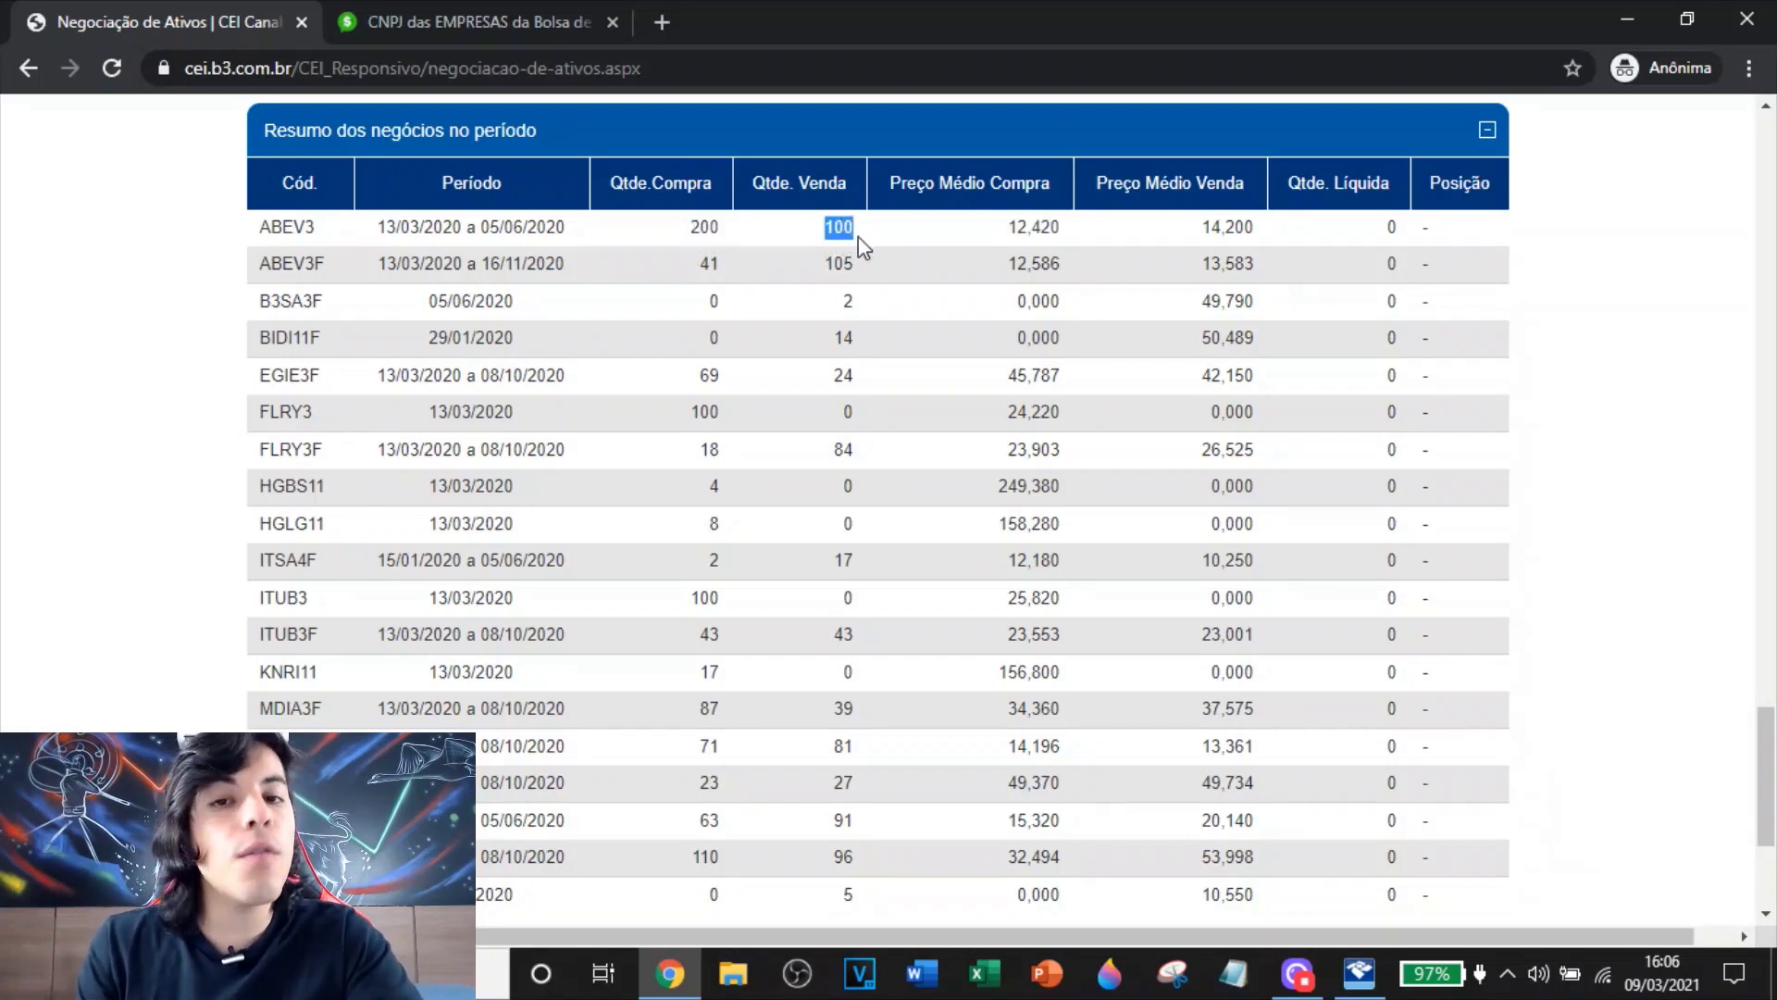
pyautogui.click(946, 523)
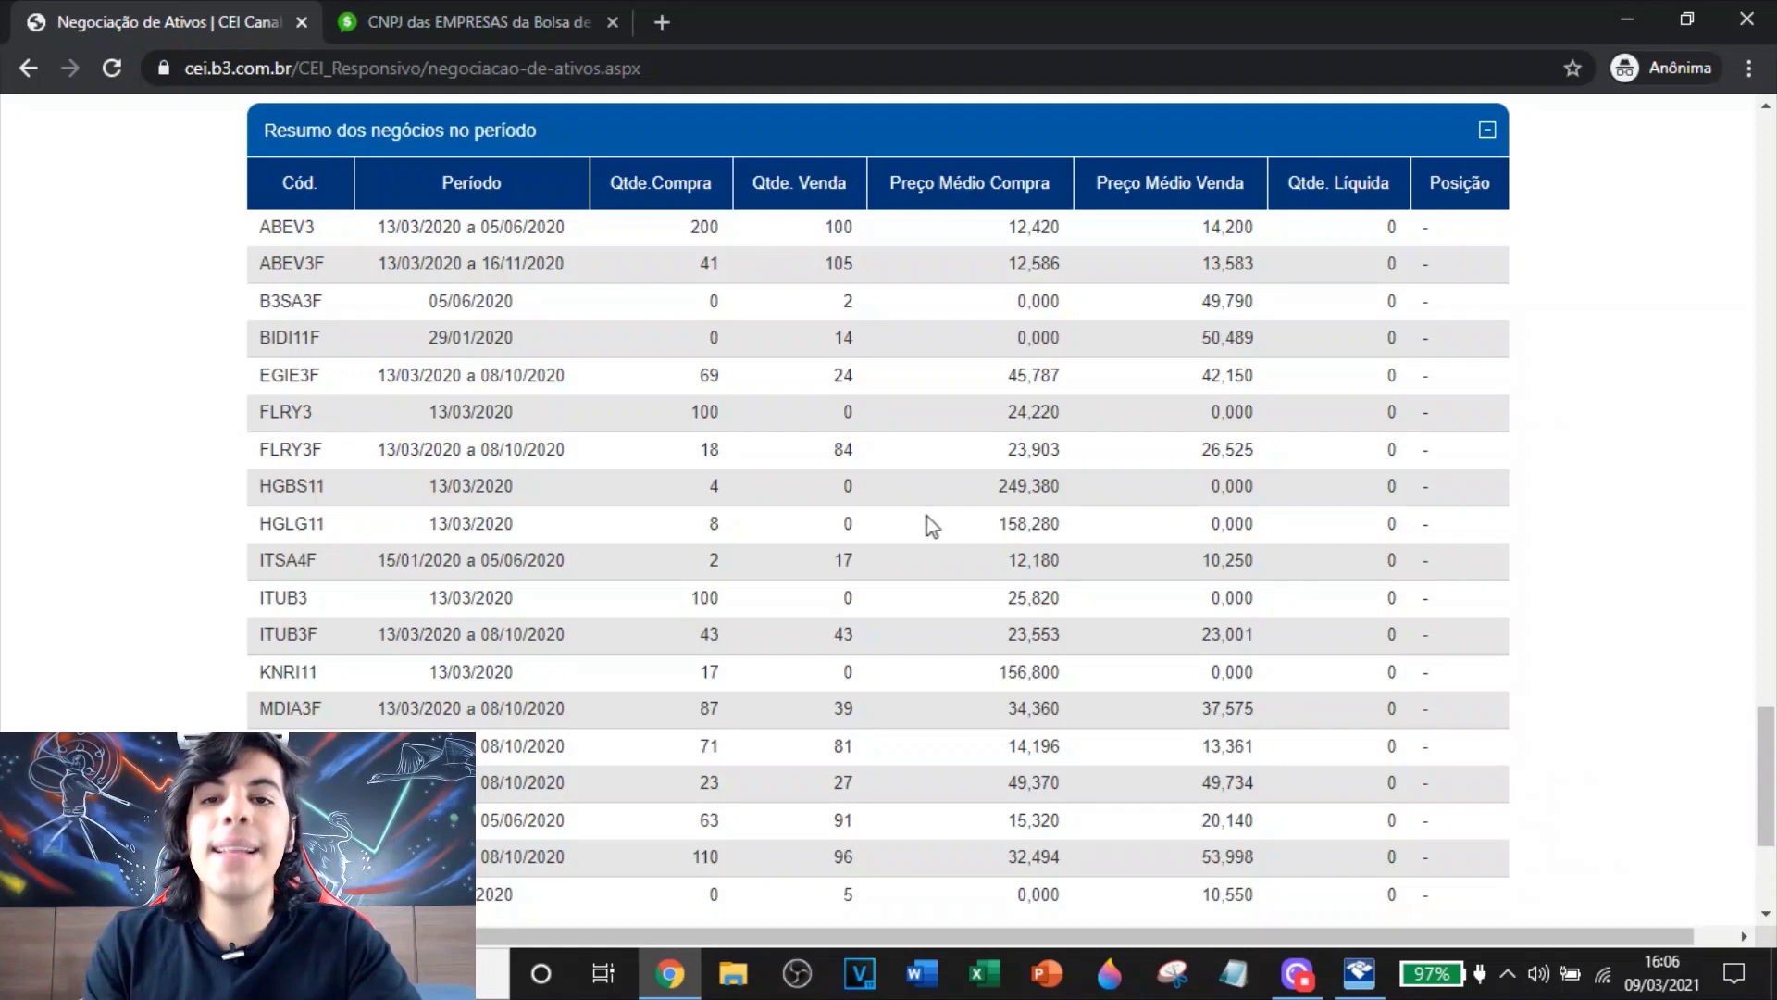
pyautogui.doubleClick(703, 227)
pyautogui.moveTo(824, 229); pyautogui.dragTo(850, 231)
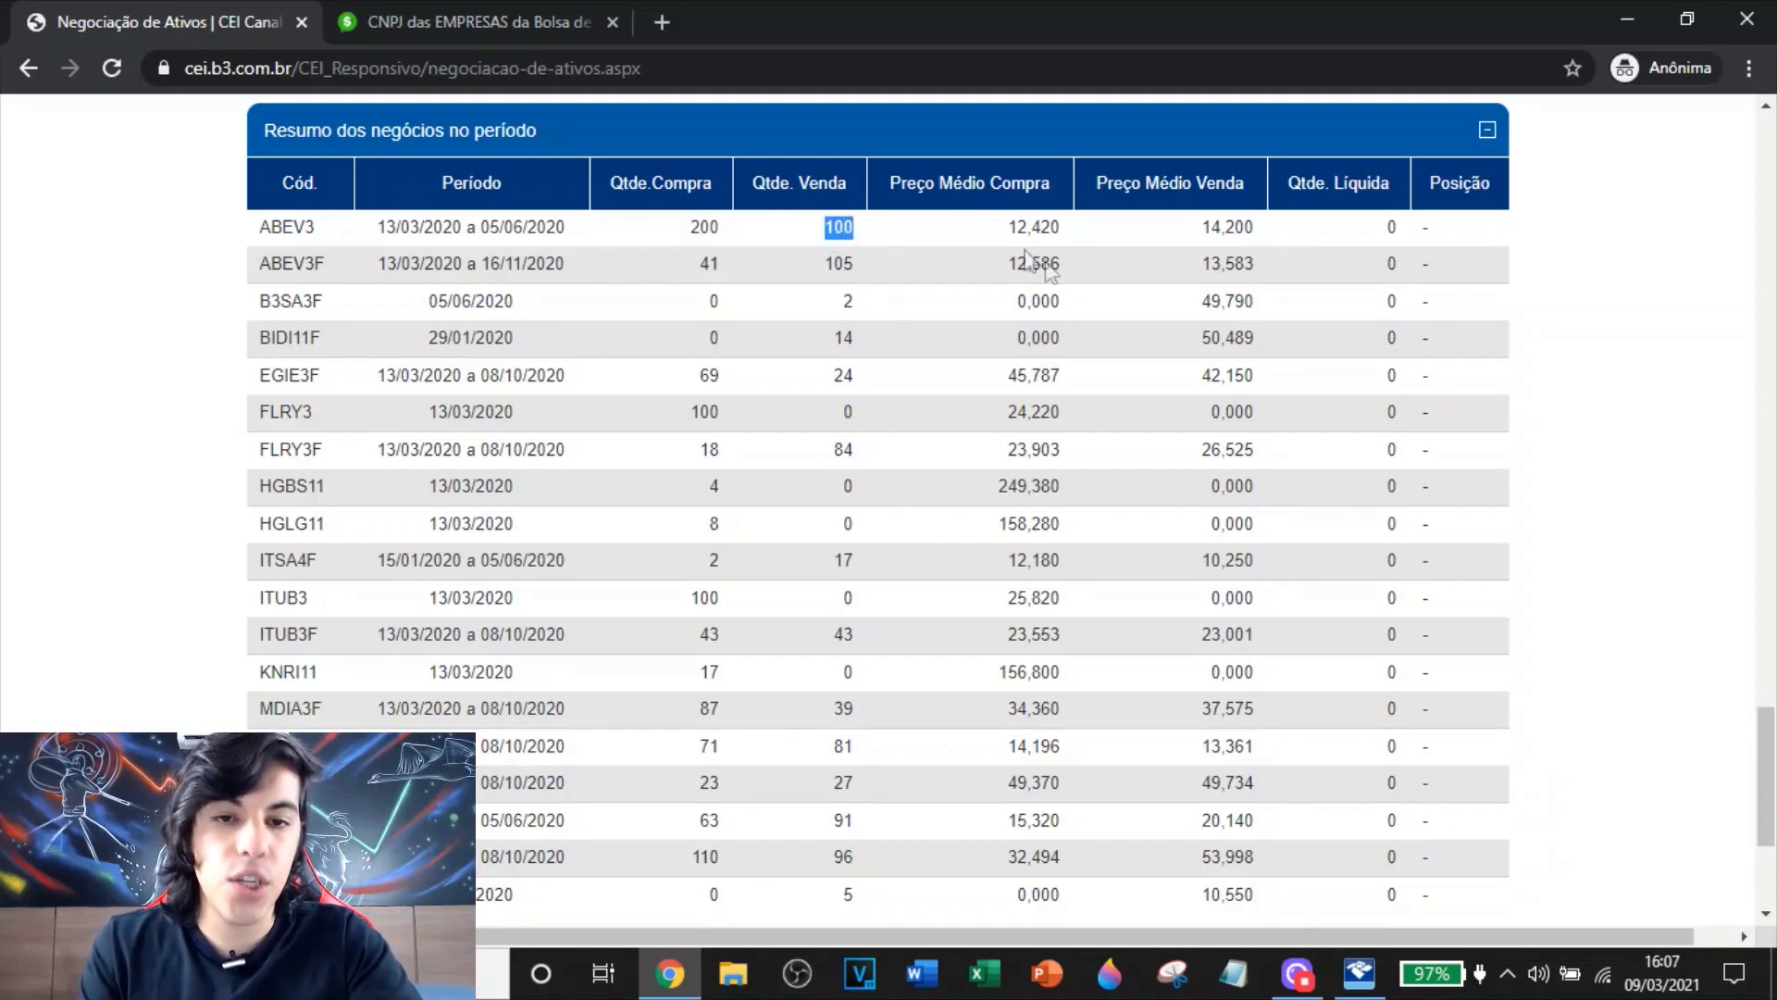
pyautogui.moveTo(1002, 230); pyautogui.dragTo(1057, 236)
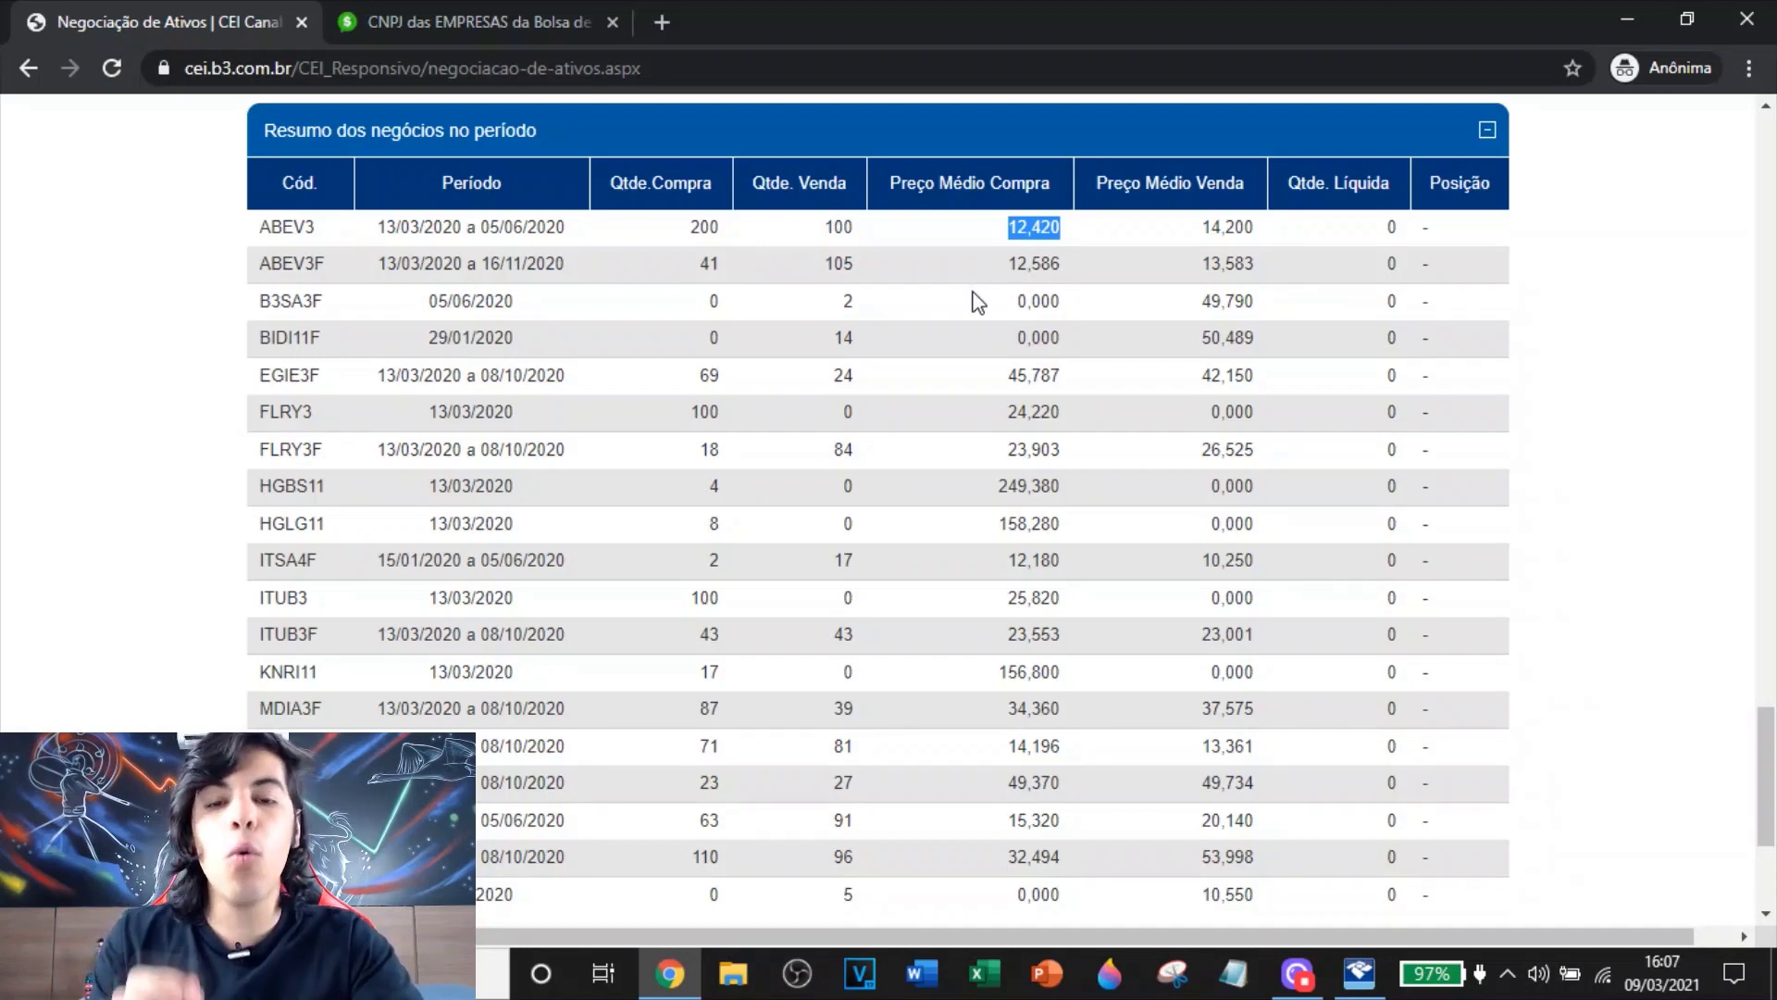
# In IRPF 2021, append "Custo total de aquisição: R$ 1242,00." to the Ambev item's Discriminação and set Situação em 31/12/2020 to 1.242,00
pyautogui.click(1359, 972)
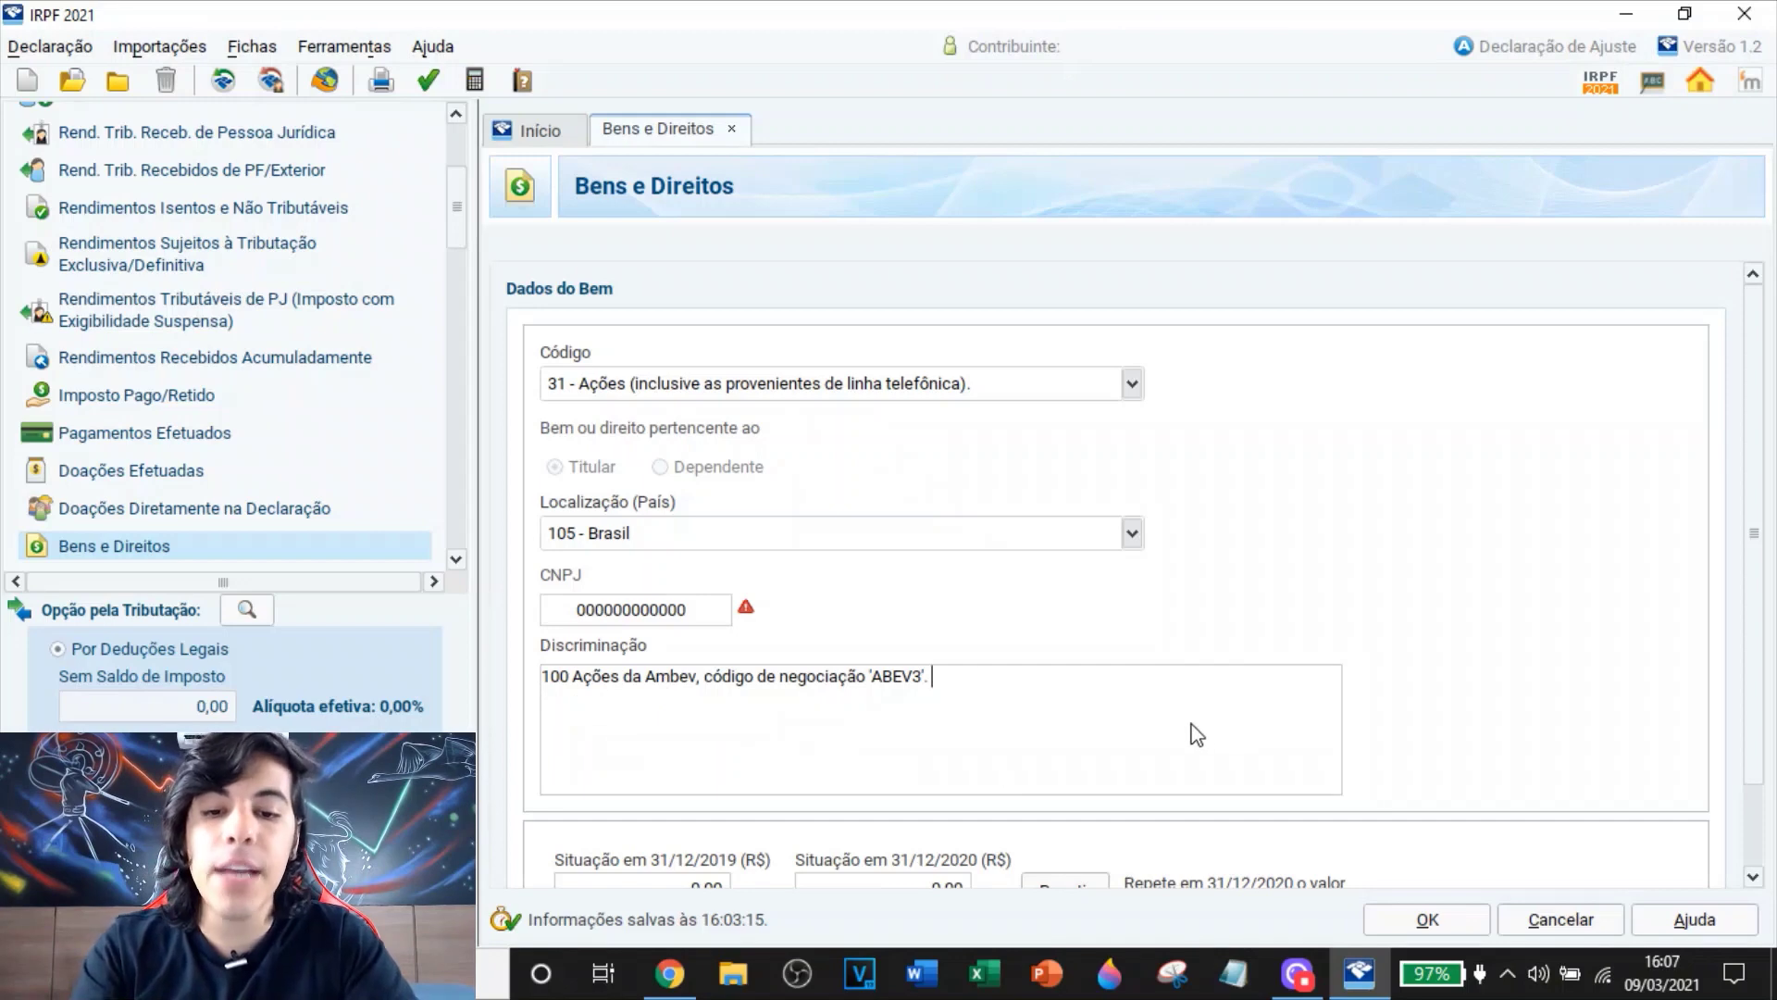
pyautogui.write('Custo total de aquisição: R$ 1242,00.')
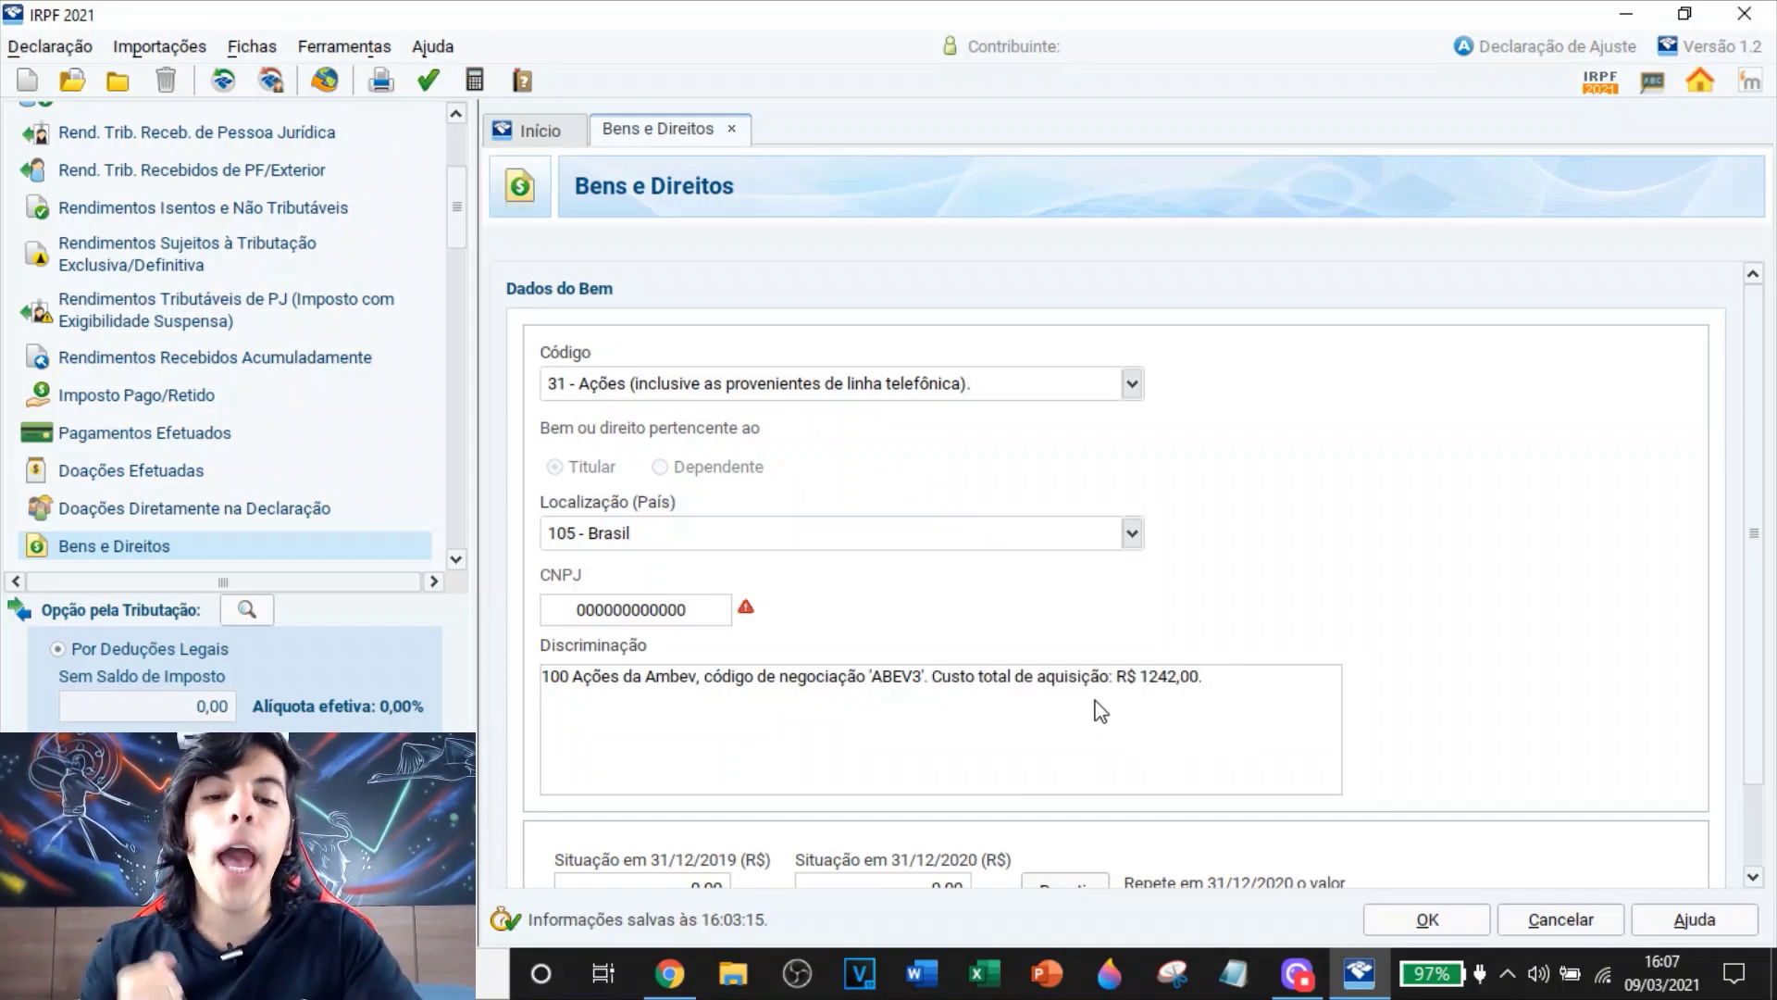
pyautogui.scroll(-1, 1673, 541)
pyautogui.scroll(-1, 1657, 555)
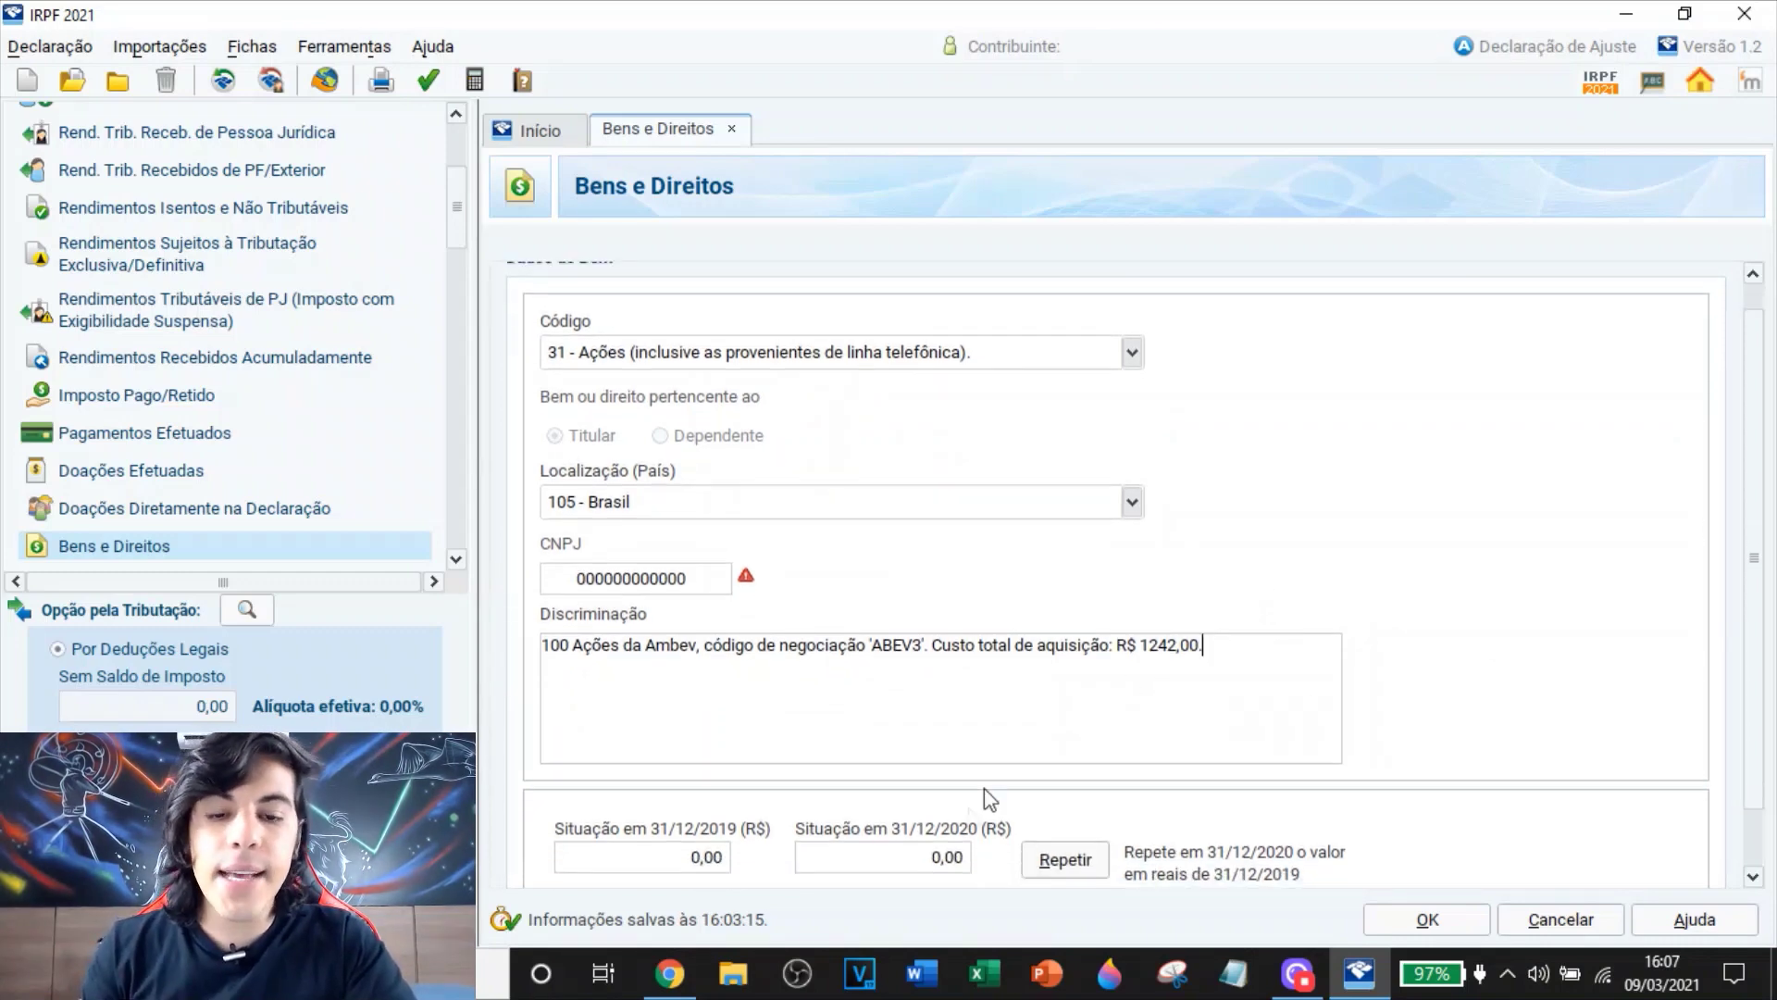
pyautogui.click(952, 868)
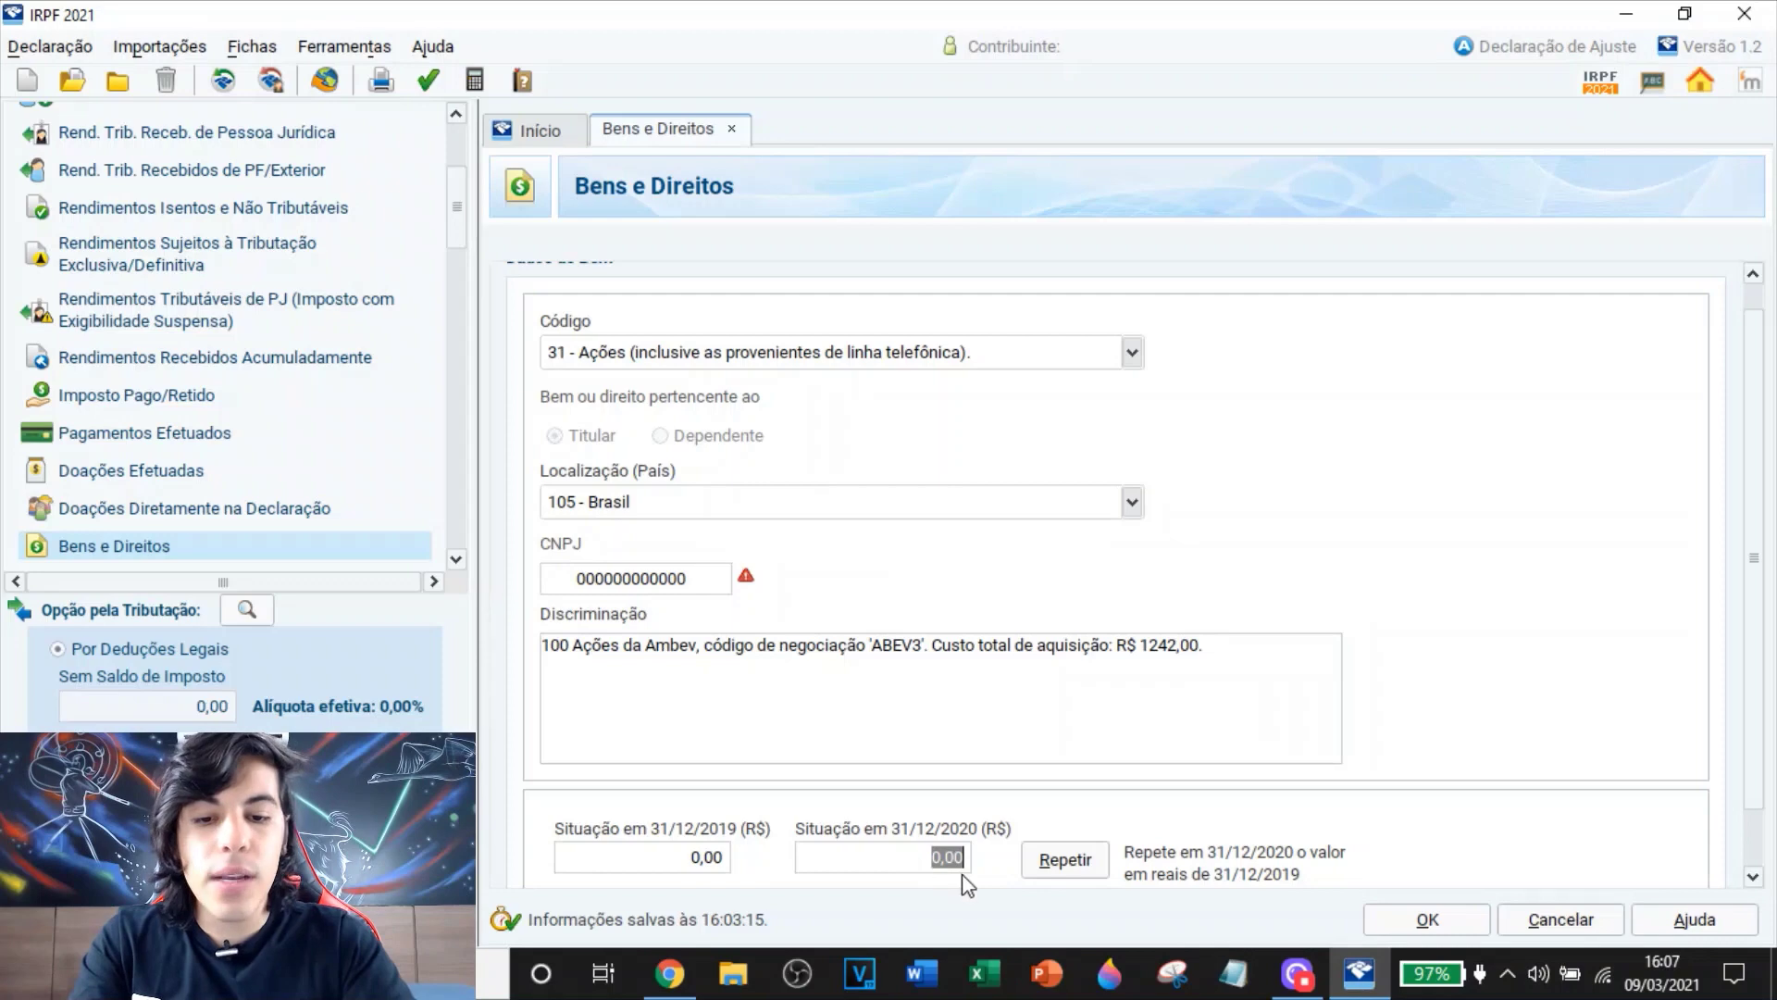
pyautogui.write('12')
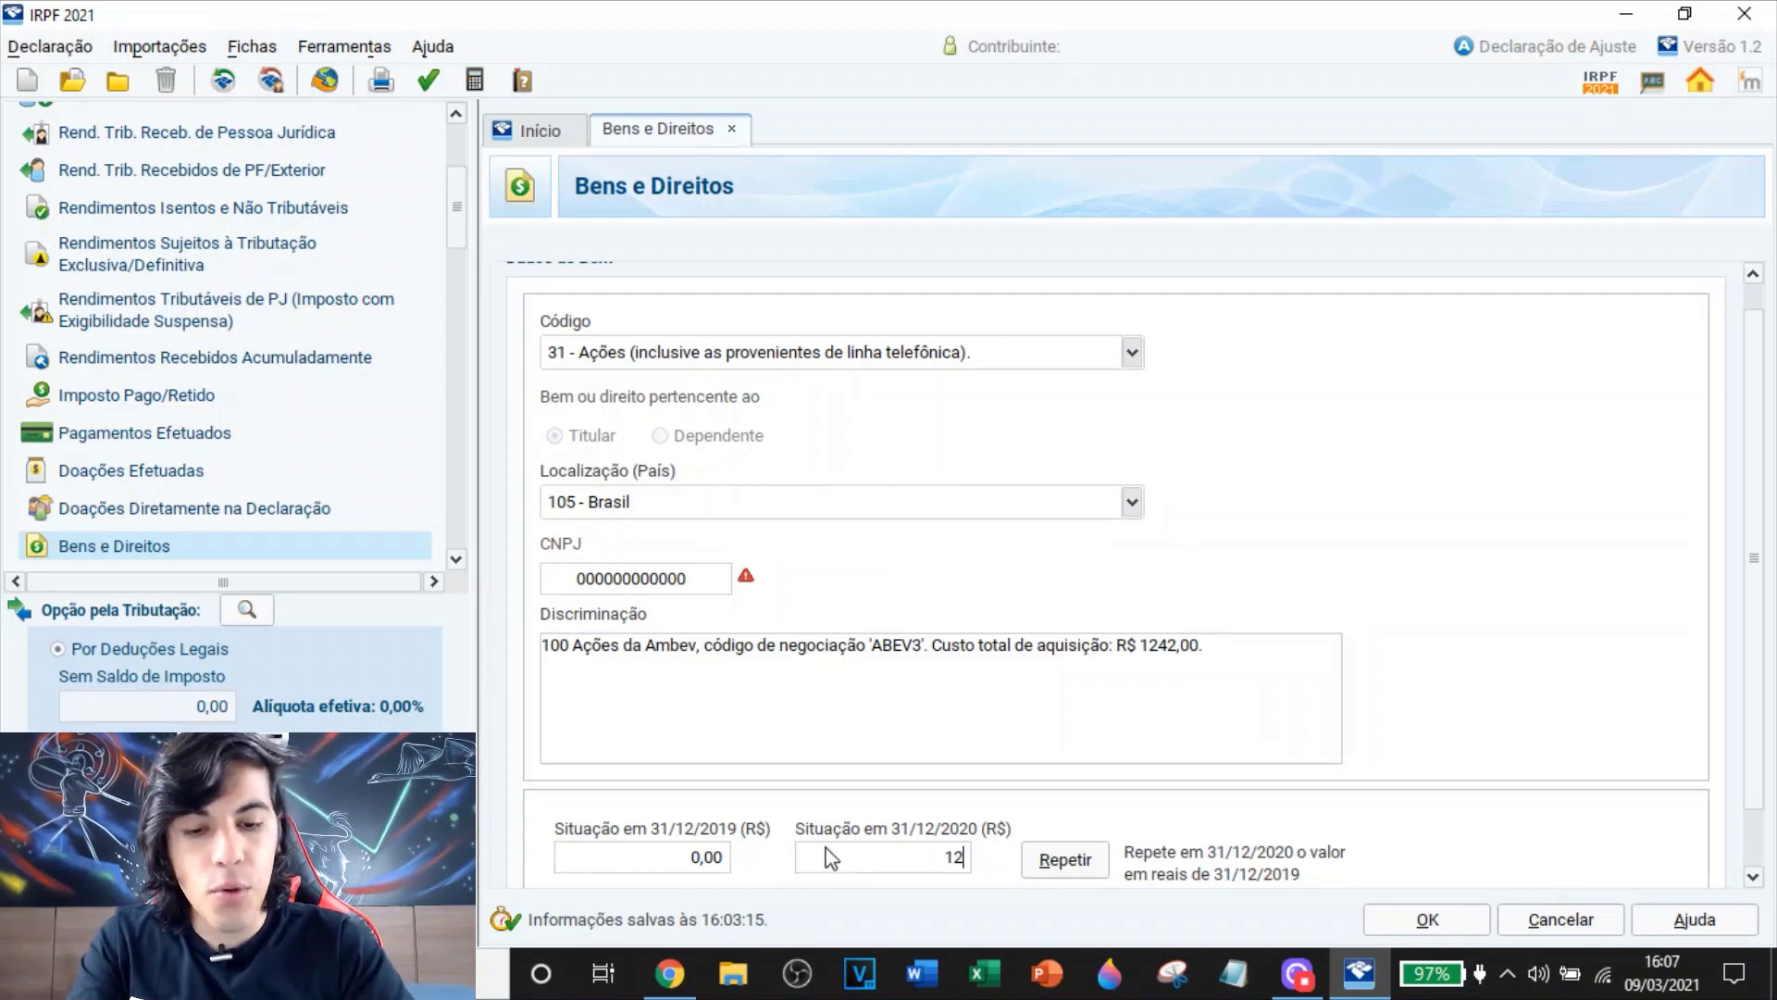
pyautogui.write('42')
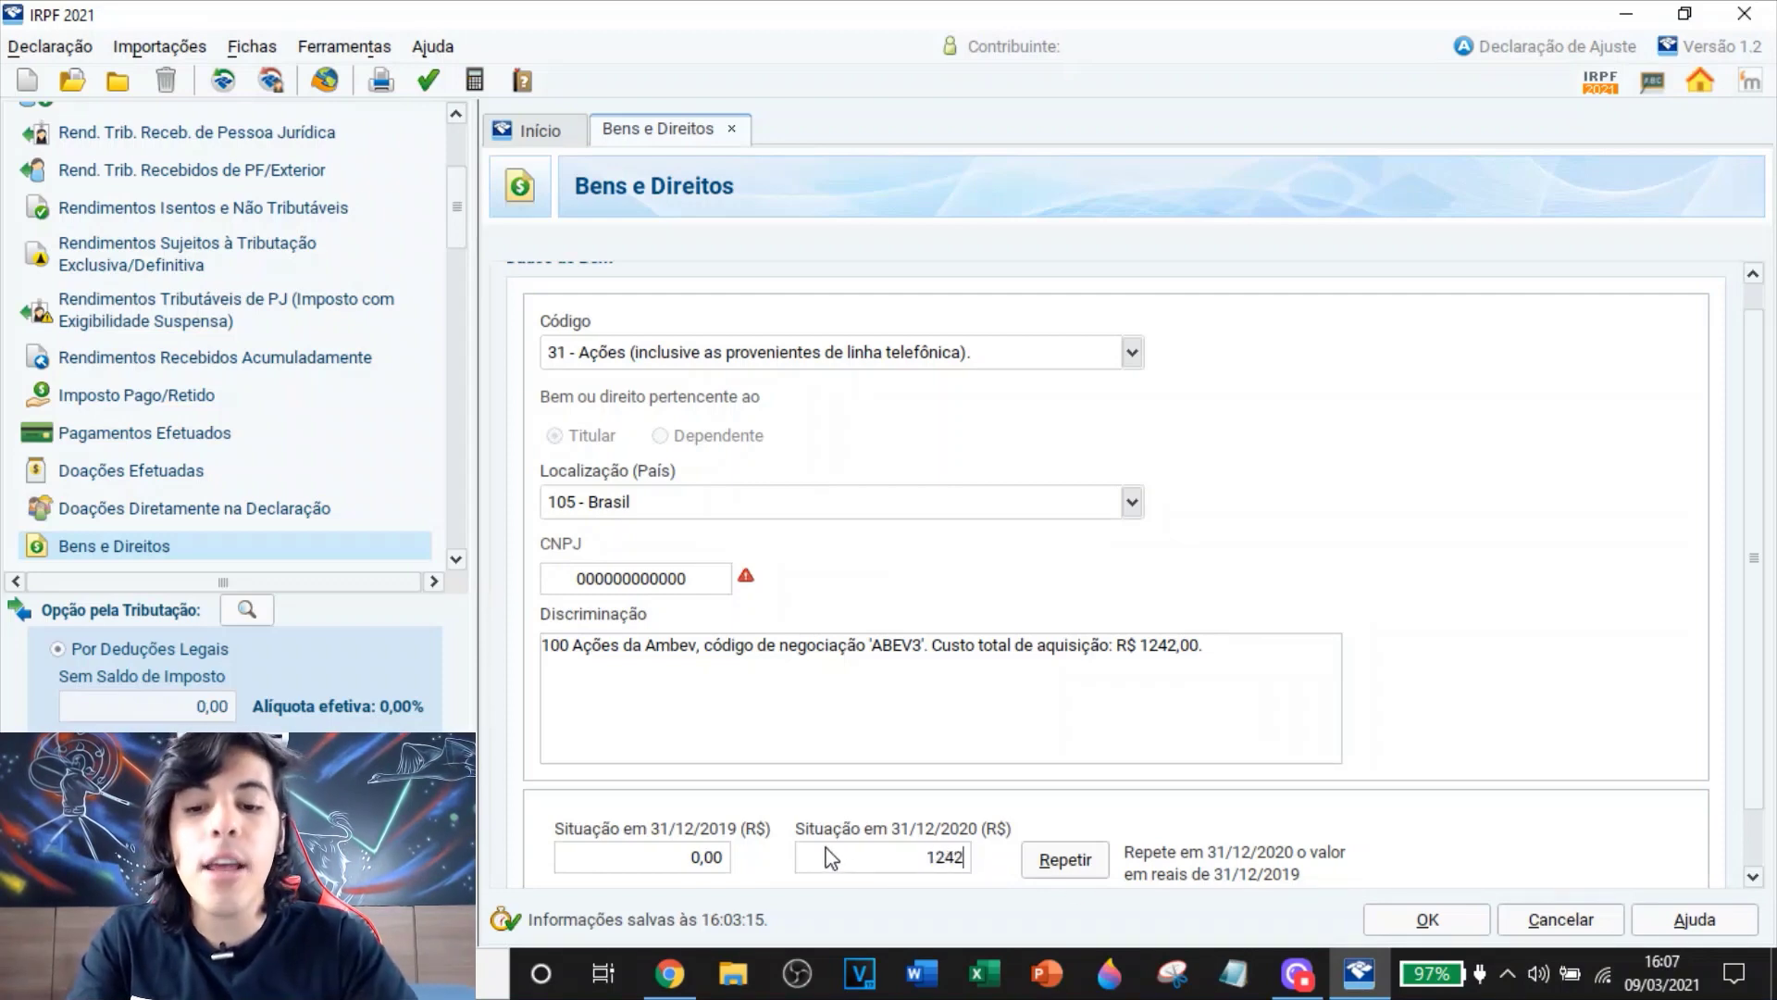
# Keep the Ambev item's Situação em 31/12/2019 at 0,00 and save the item
pyautogui.click(681, 859)
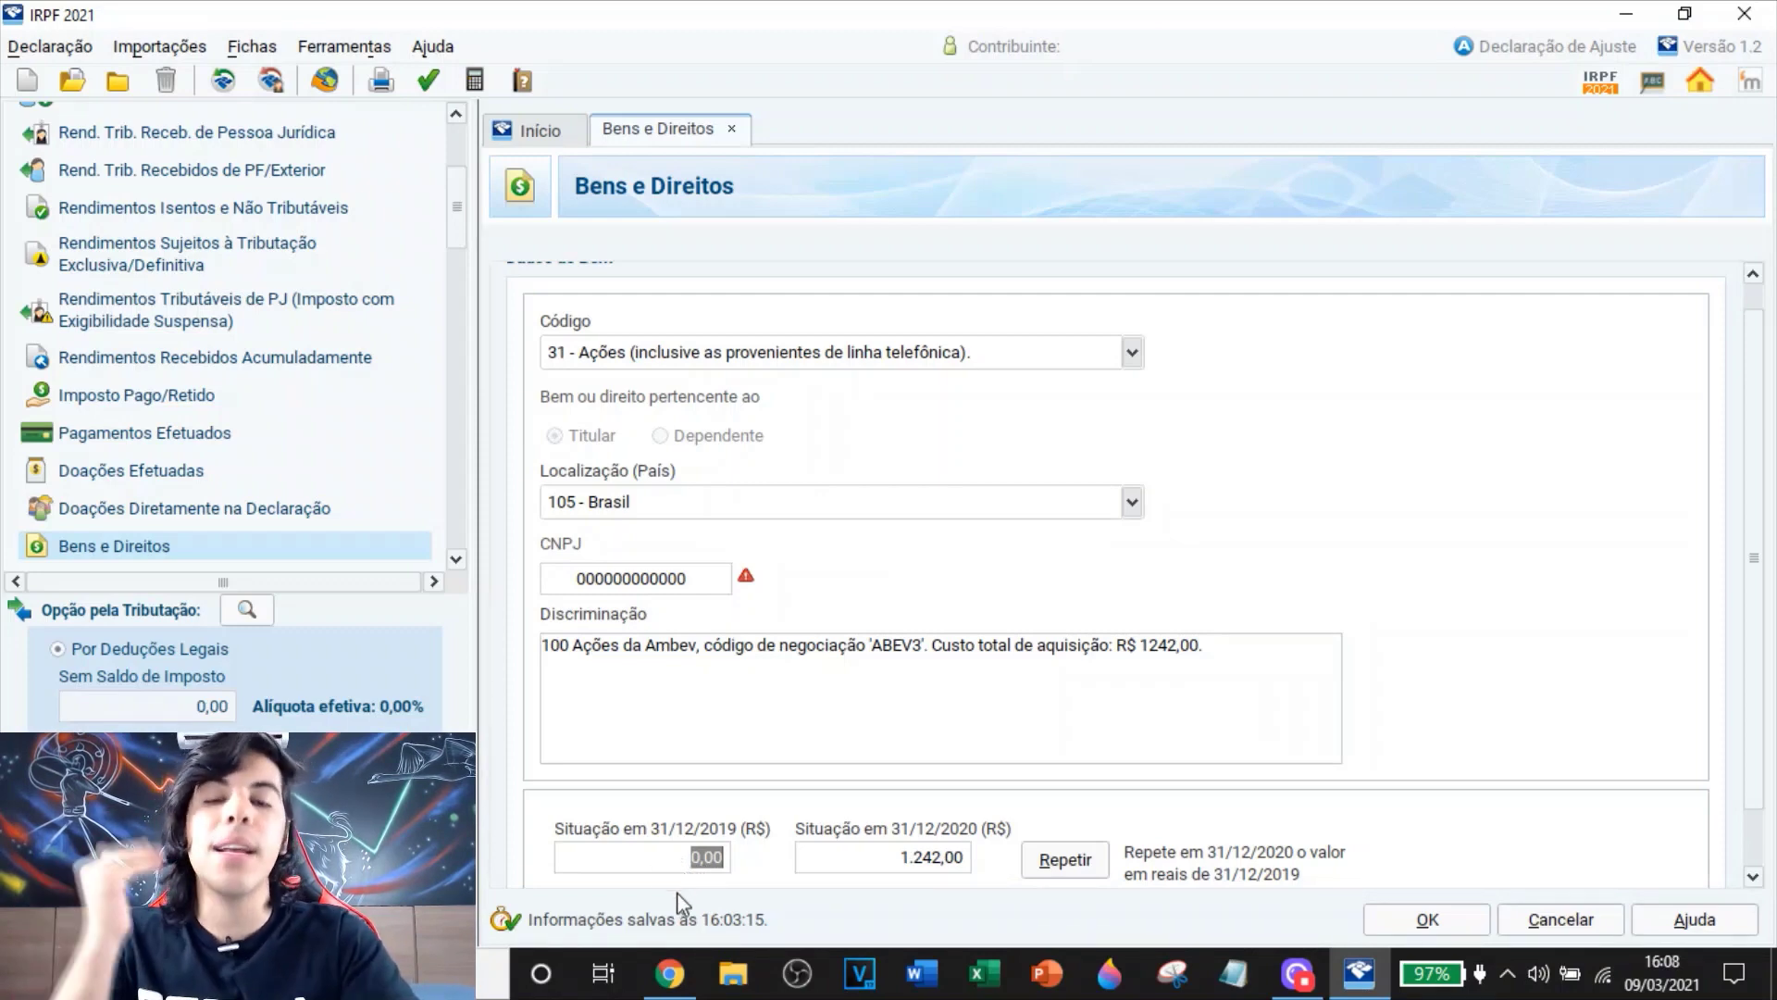
pyautogui.scroll(-1, 1375, 802)
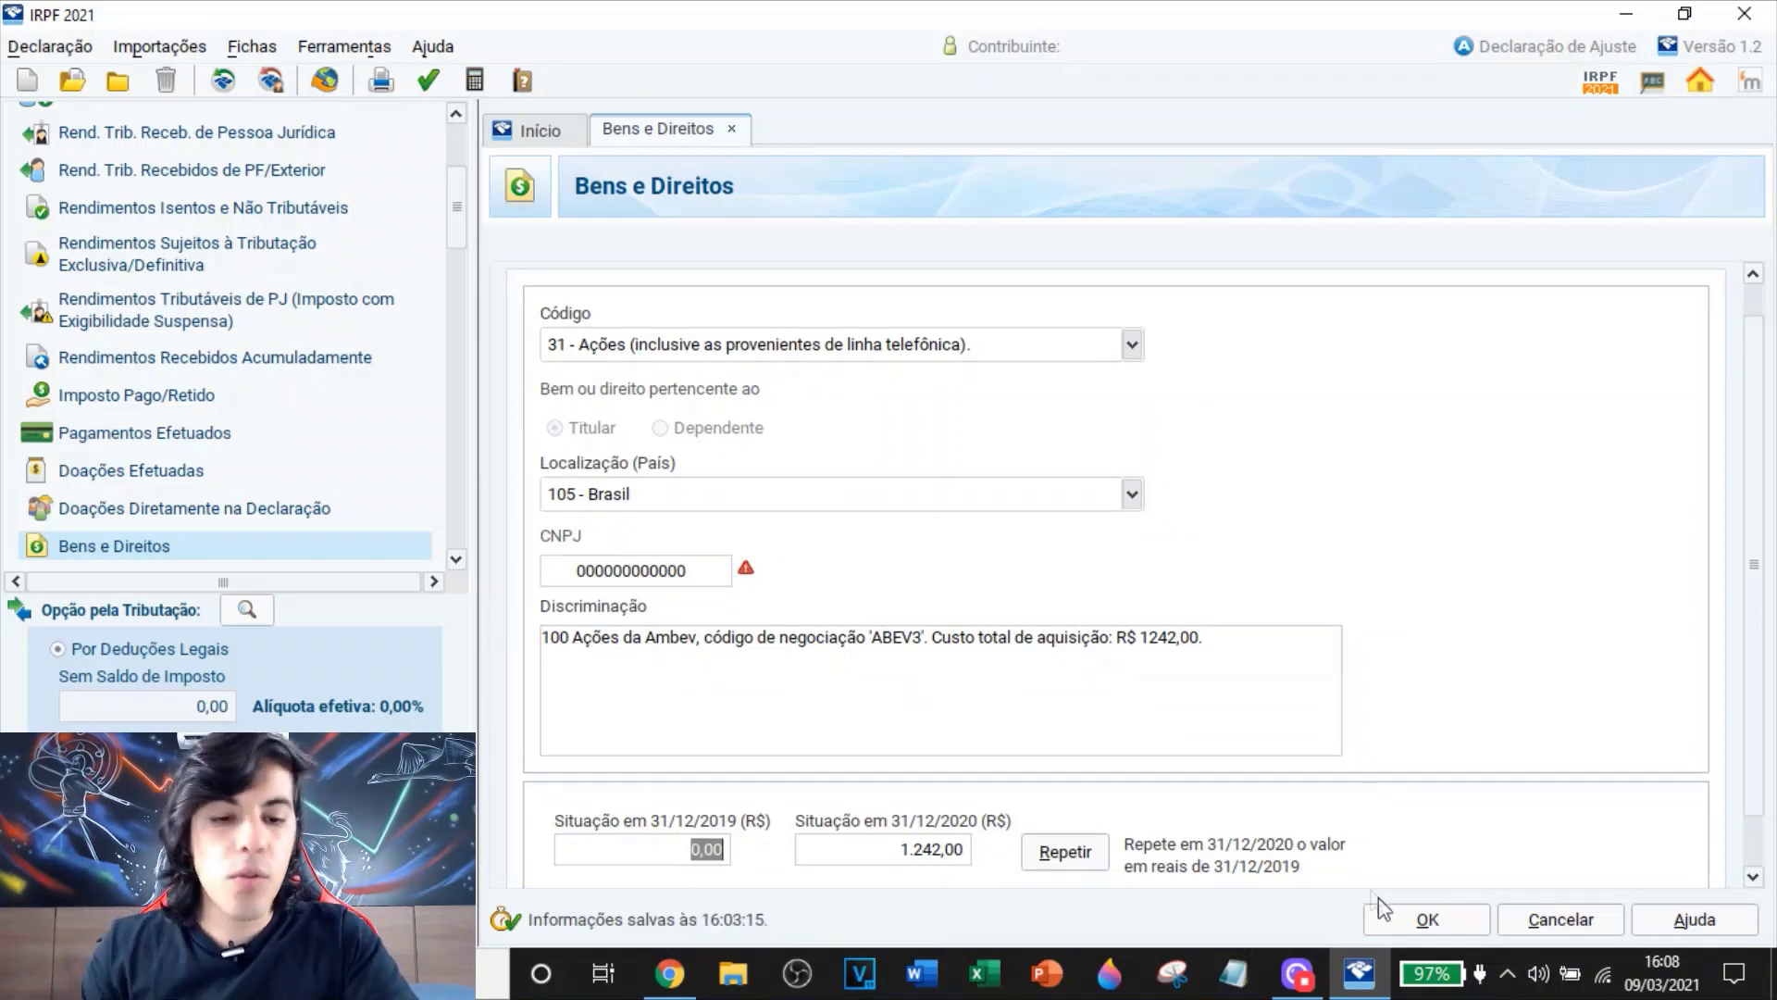
pyautogui.click(1426, 917)
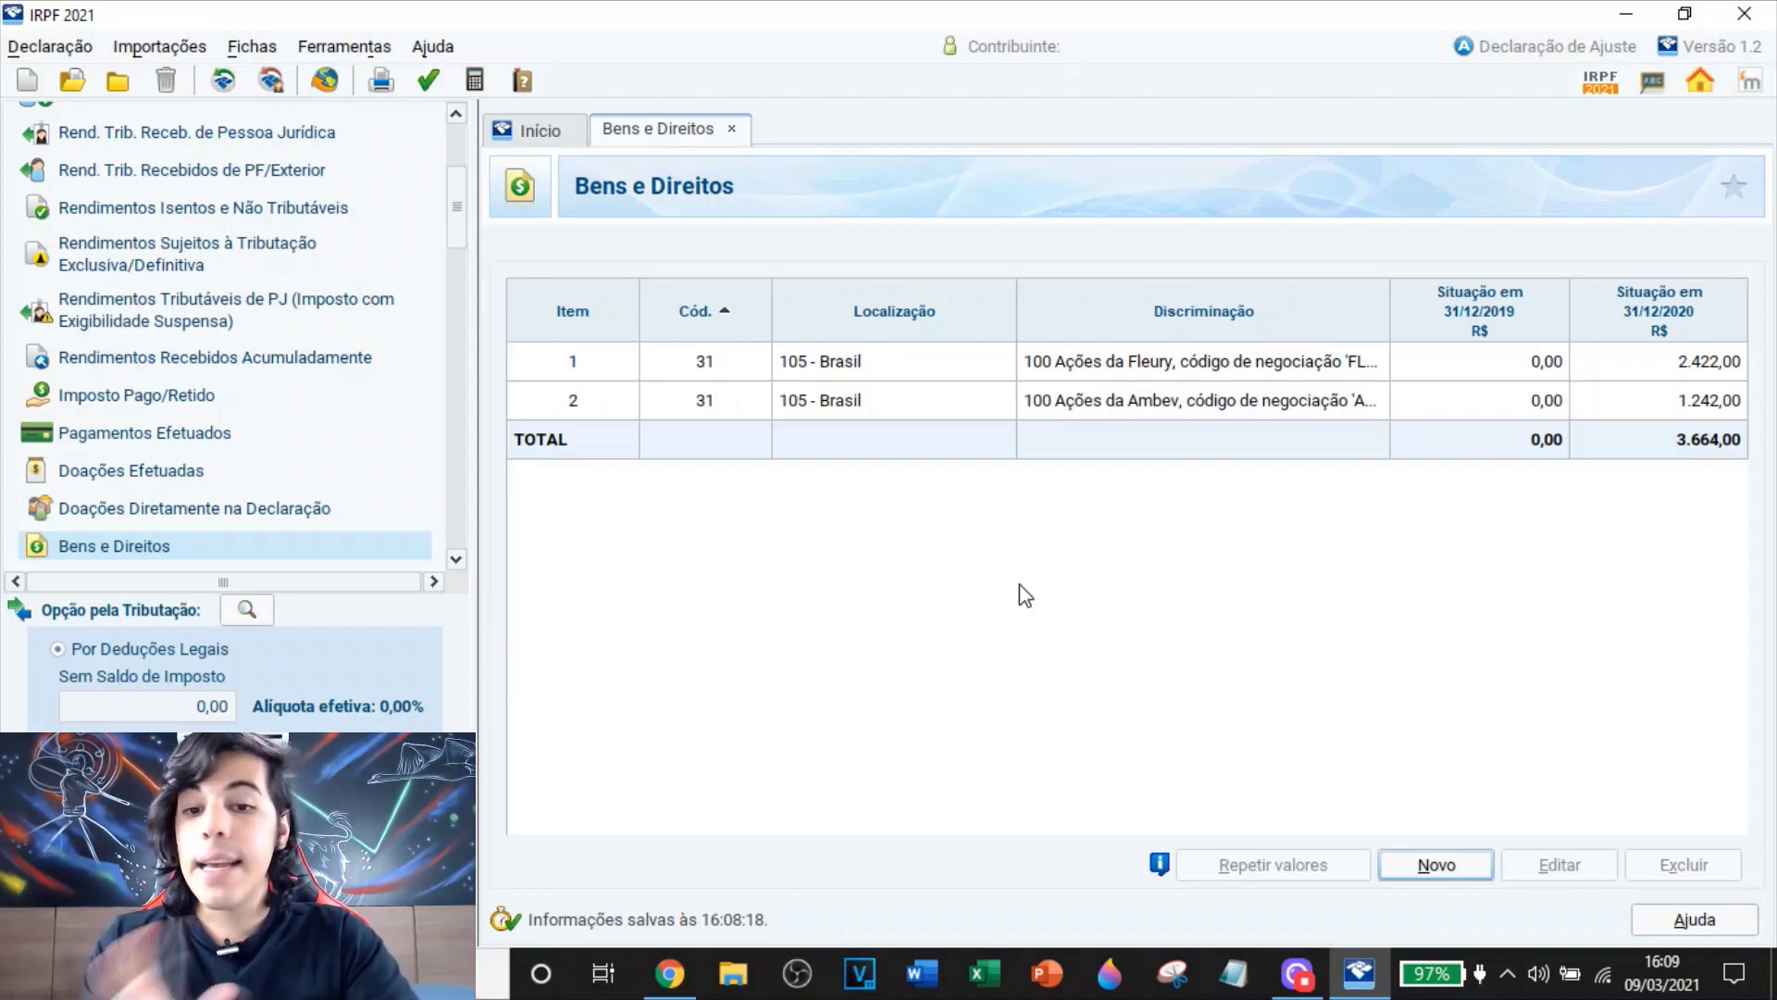
# Switch to the CEI period summary in Chrome and compare ABEV3's average purchase price with its average sale price
pyautogui.click(670, 972)
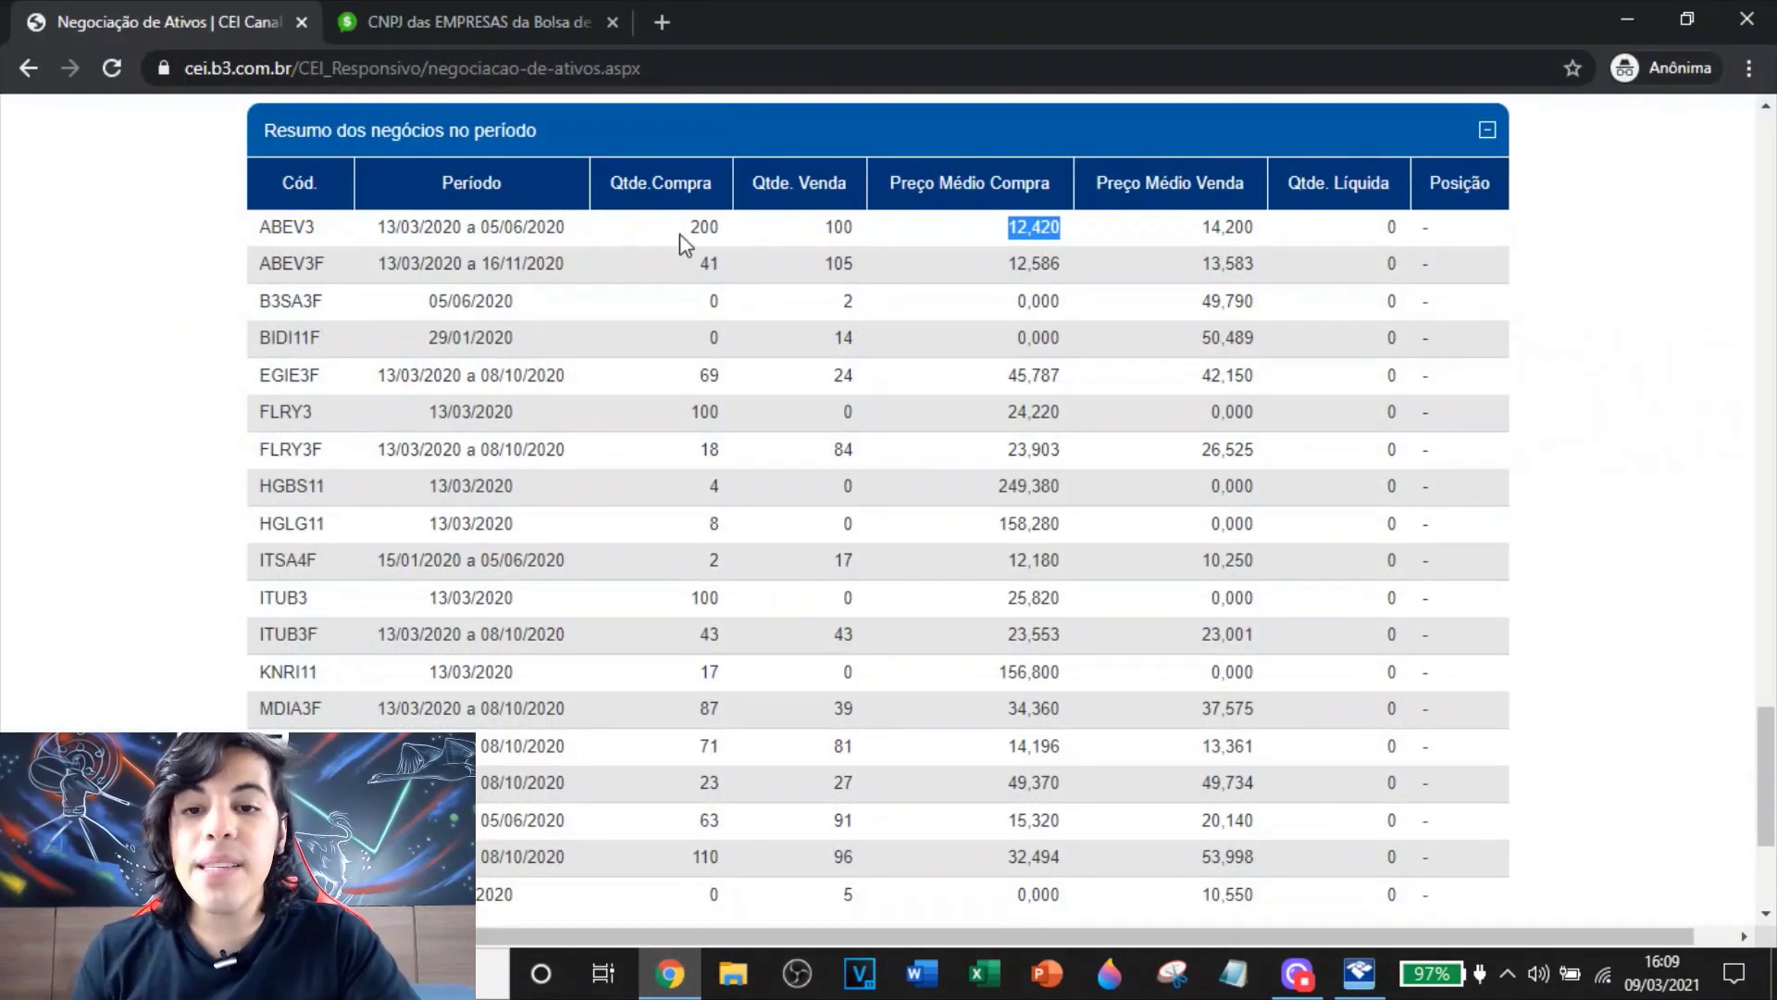
pyautogui.moveTo(680, 224); pyautogui.dragTo(718, 226)
pyautogui.click(1014, 230)
pyautogui.moveTo(1007, 227); pyautogui.dragTo(1059, 238)
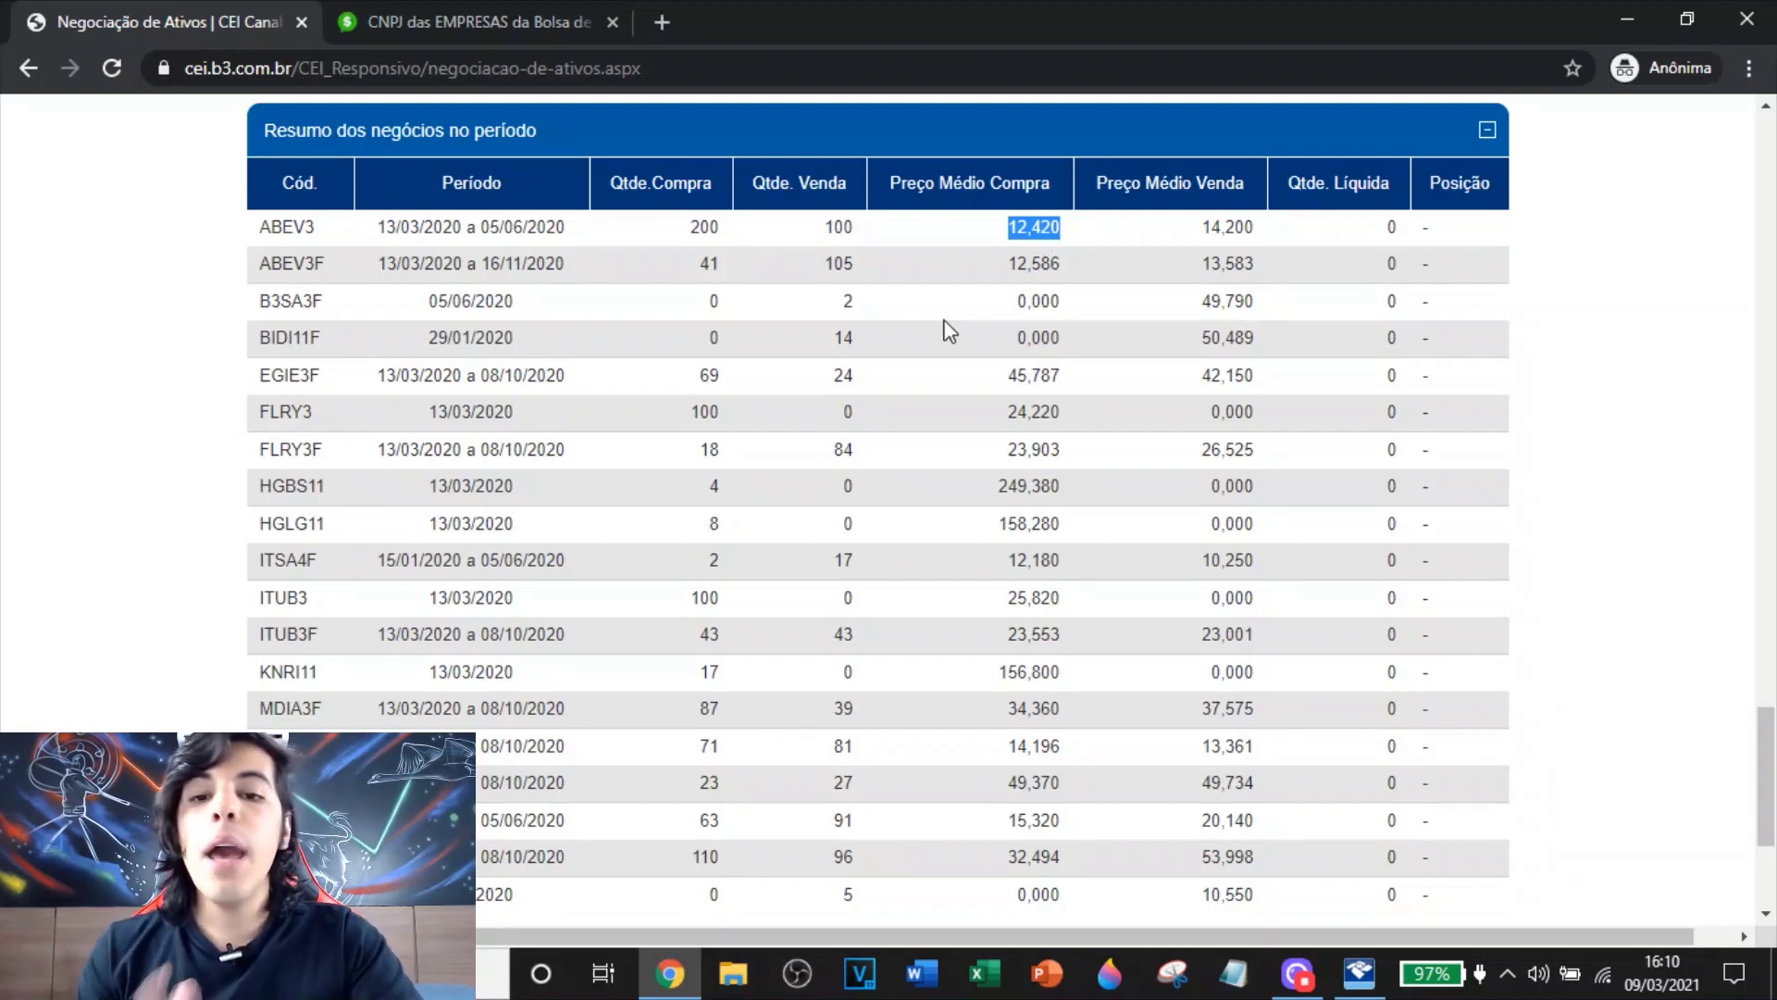
pyautogui.moveTo(821, 231); pyautogui.dragTo(853, 226)
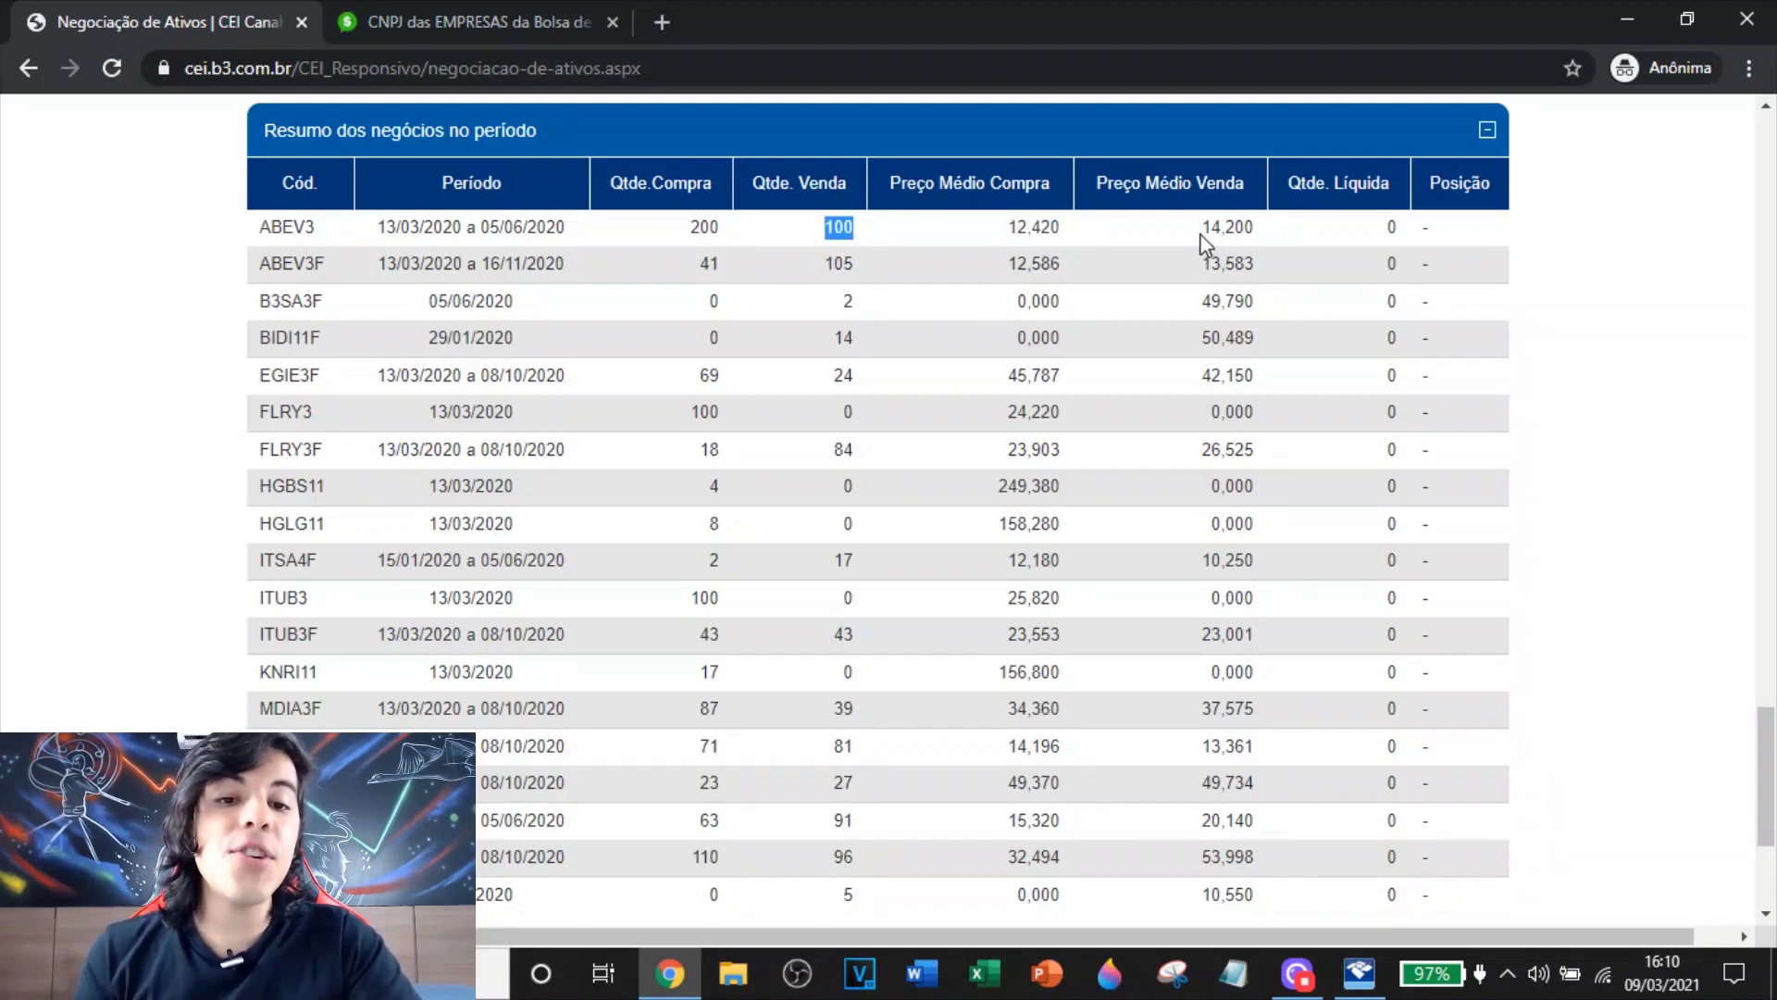
pyautogui.moveTo(1200, 233); pyautogui.dragTo(1276, 236)
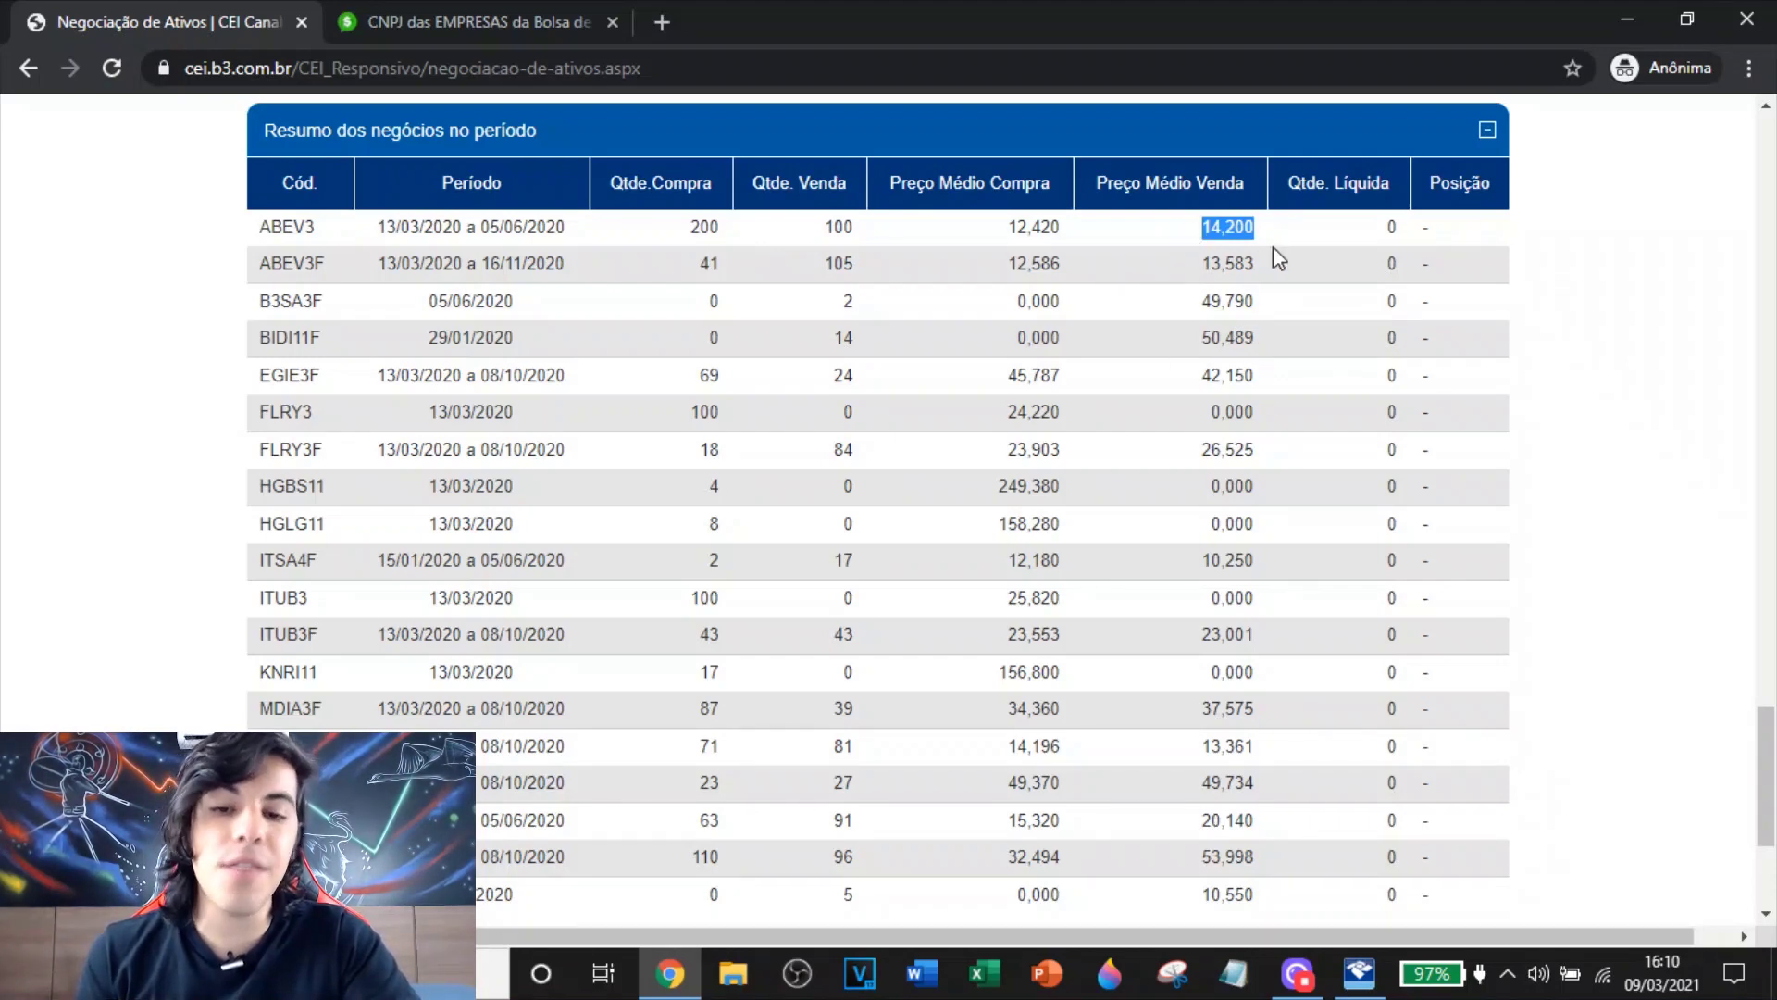
pyautogui.click(1203, 239)
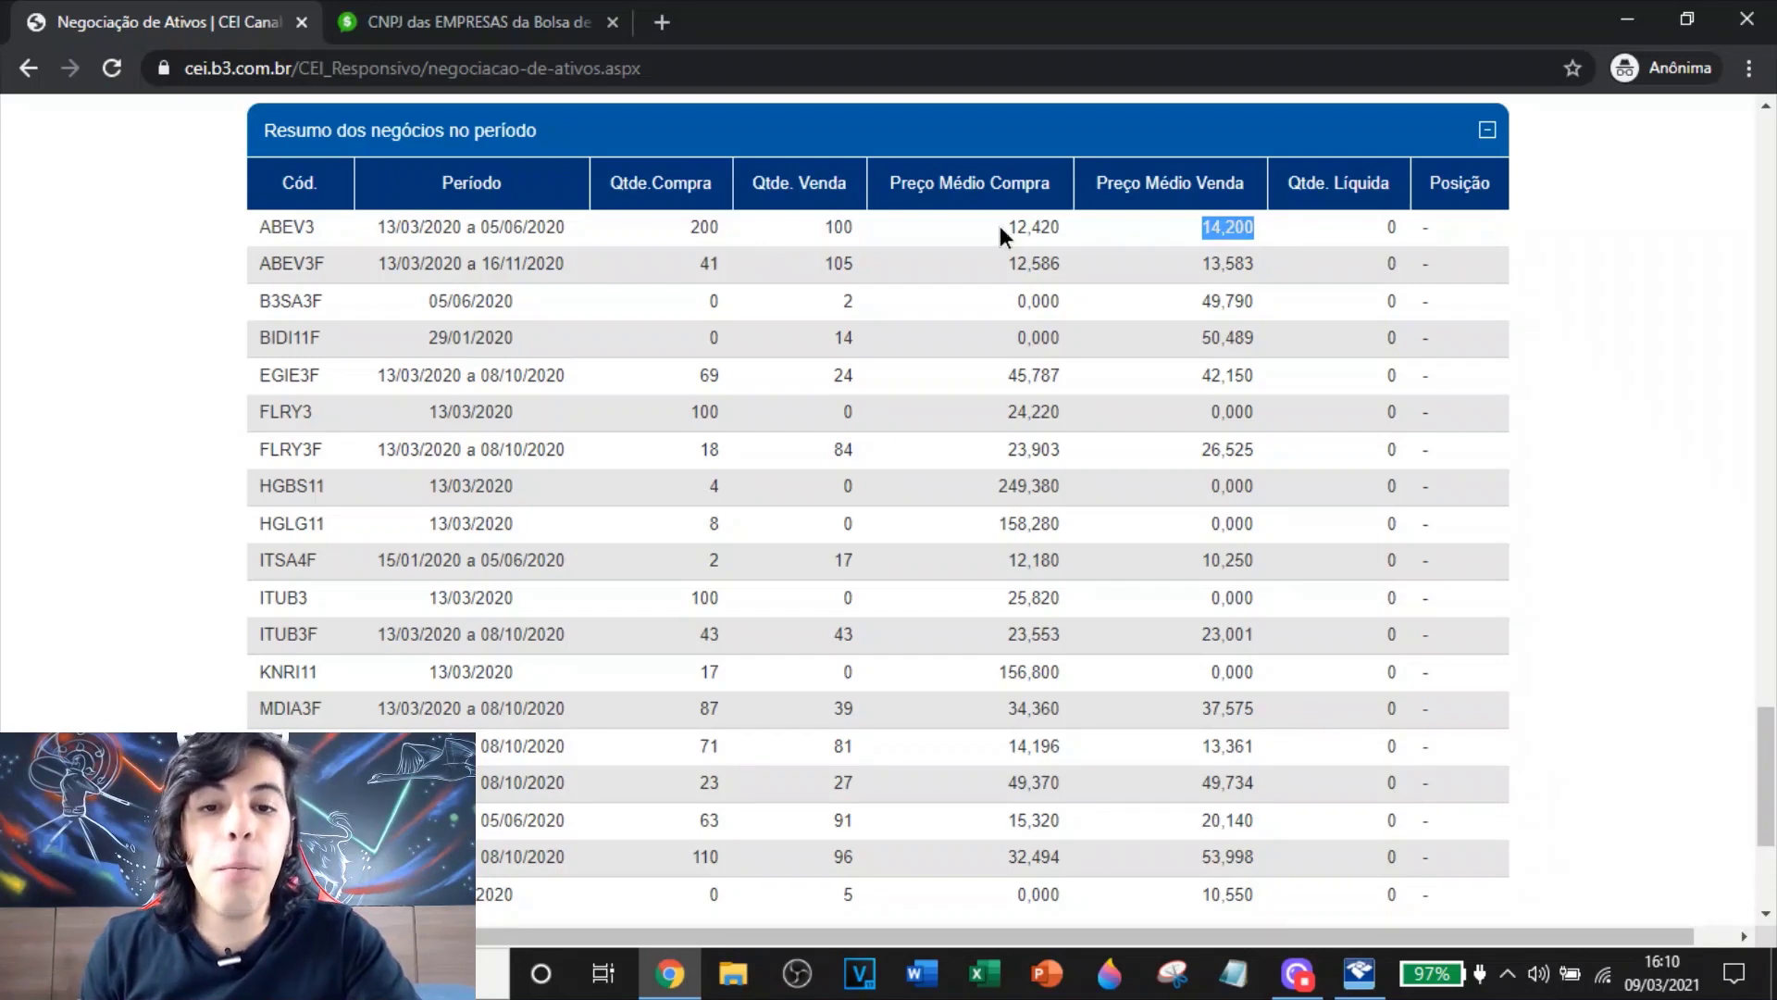
pyautogui.moveTo(1007, 231); pyautogui.dragTo(1057, 233)
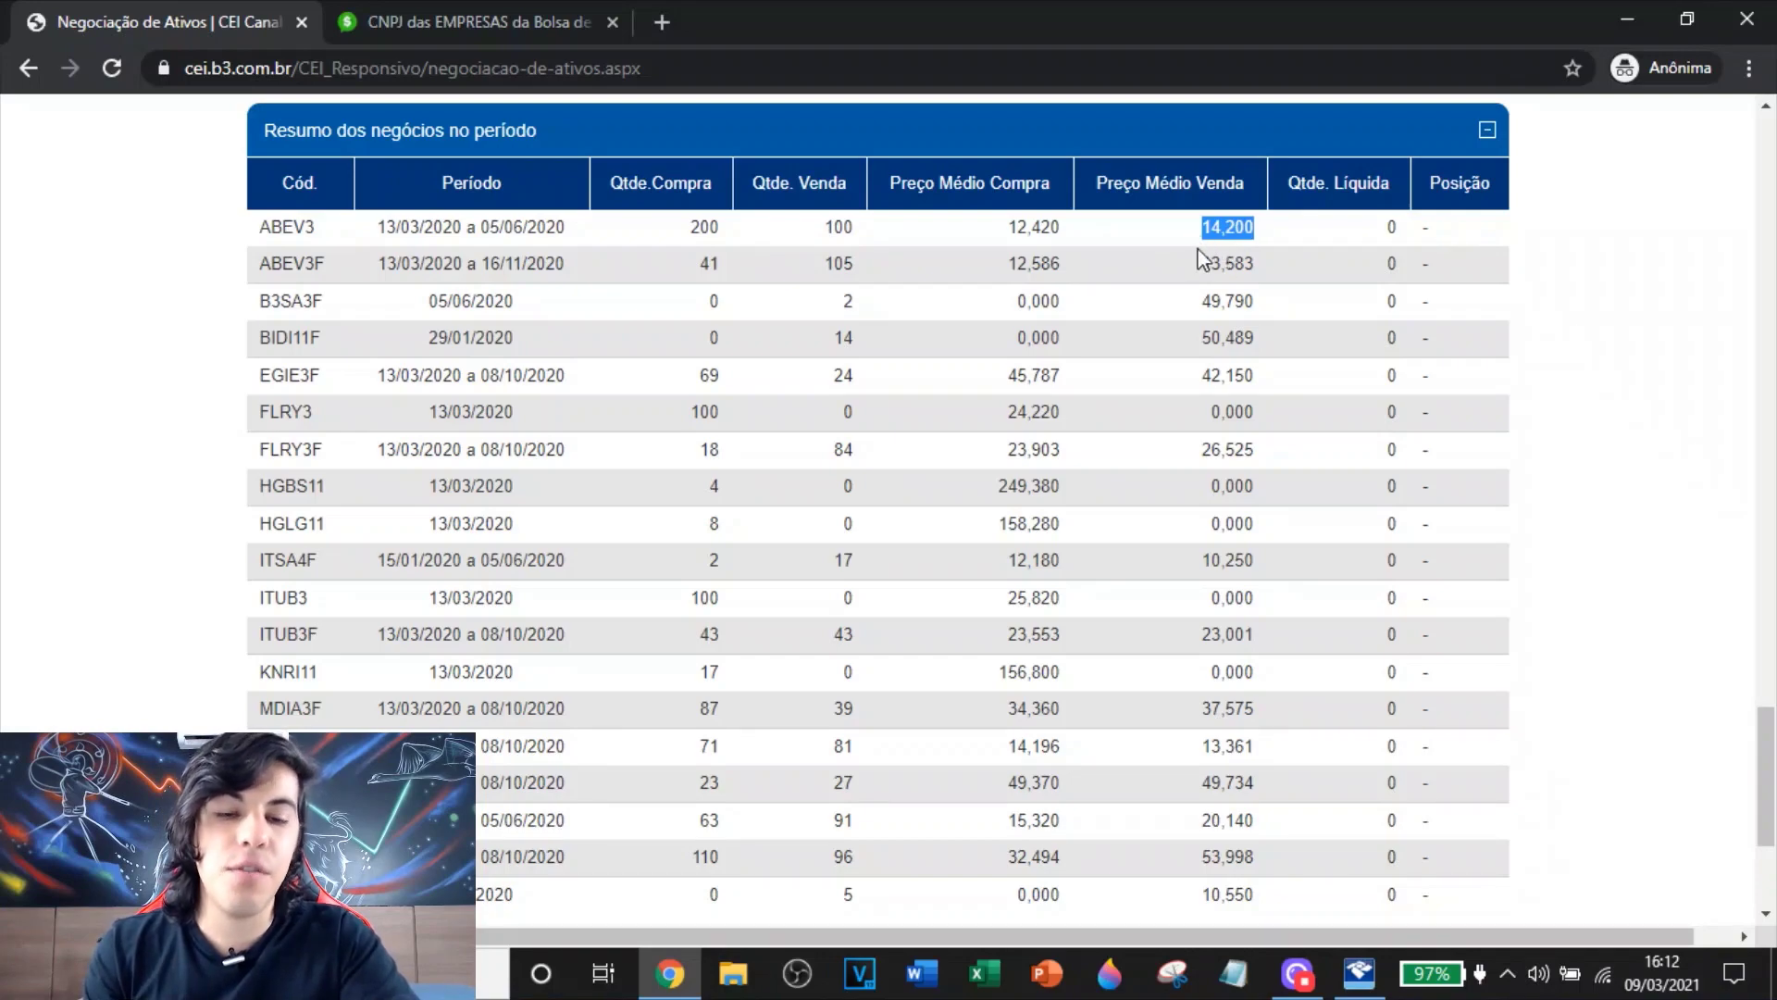
# Review the Bens e Direitos list in IRPF 2021 against the CEI period summary, ending back in IRPF 2021
pyautogui.click(1362, 987)
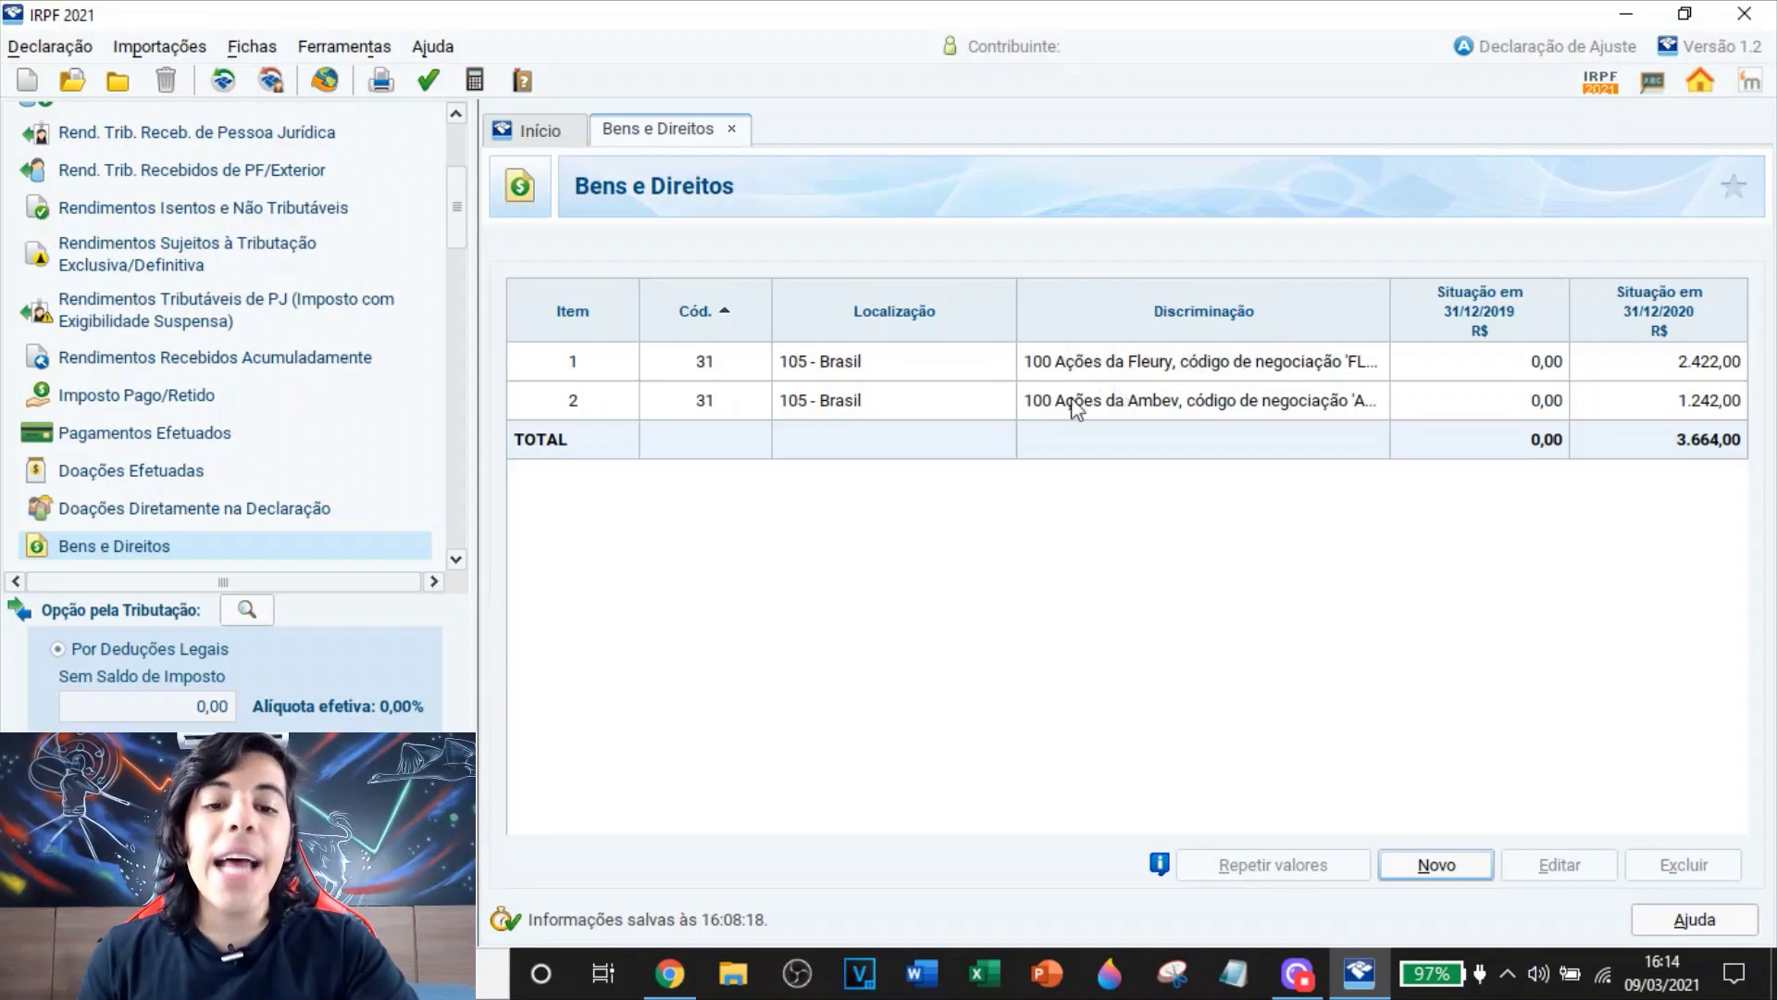
pyautogui.click(668, 987)
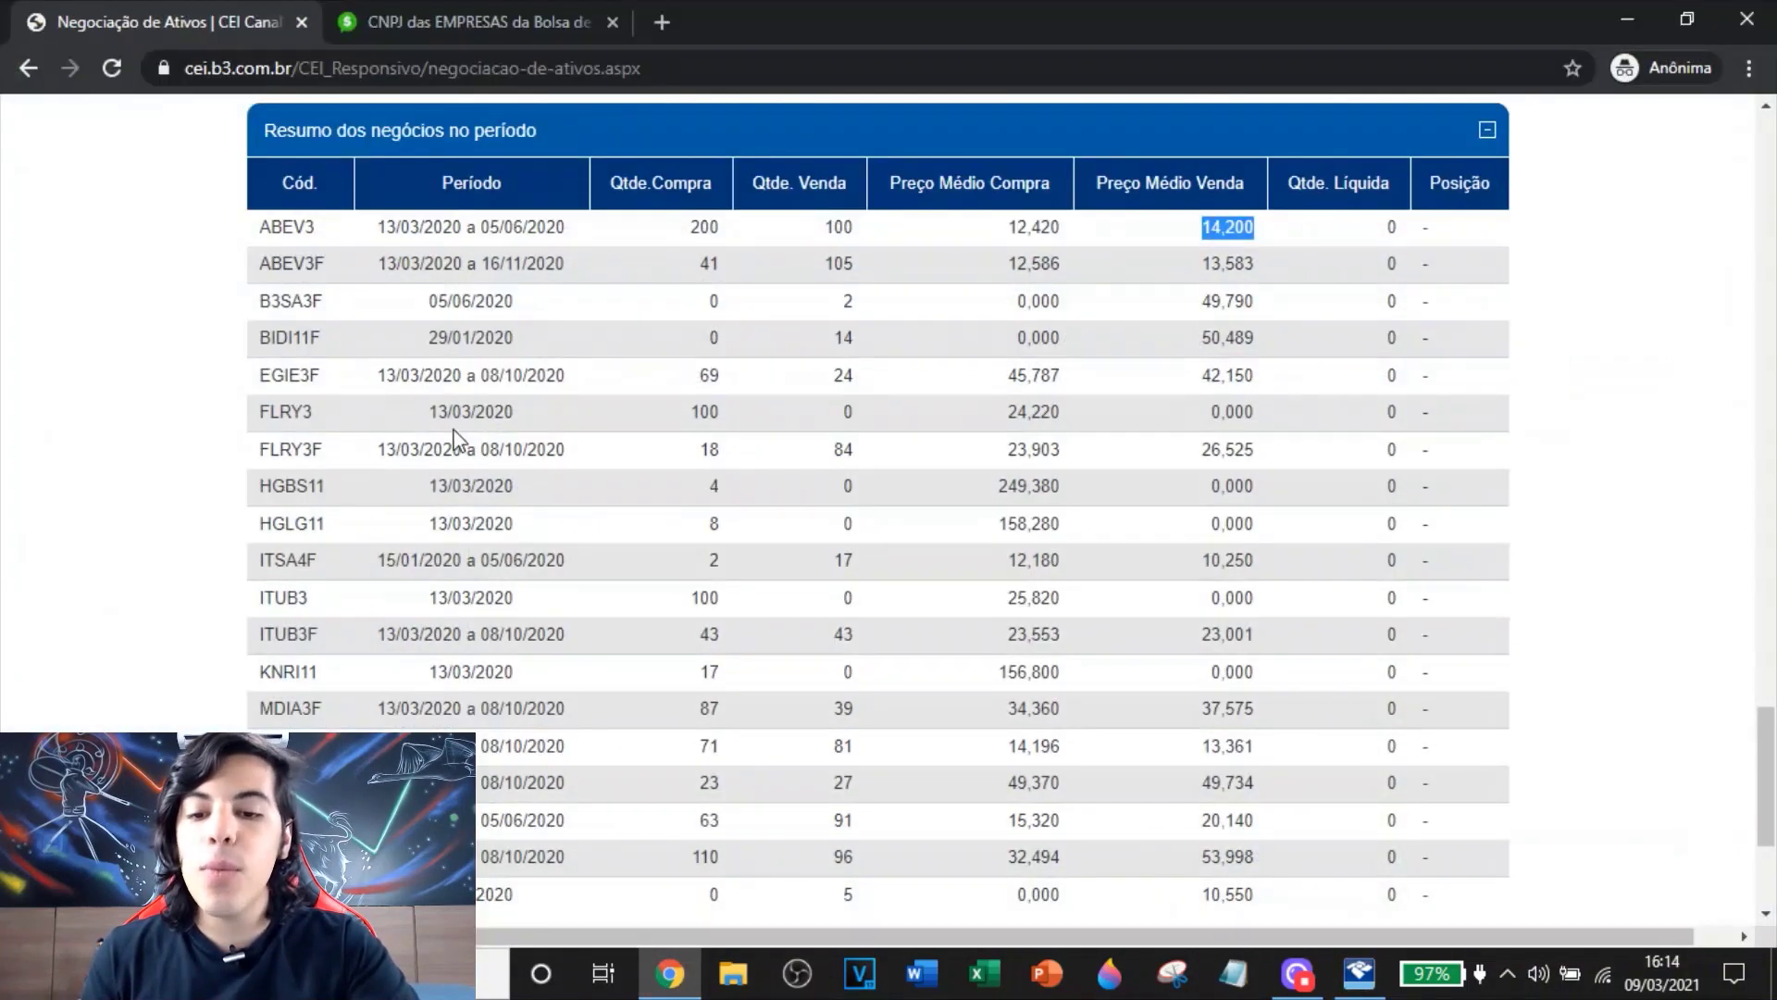
pyautogui.click(670, 974)
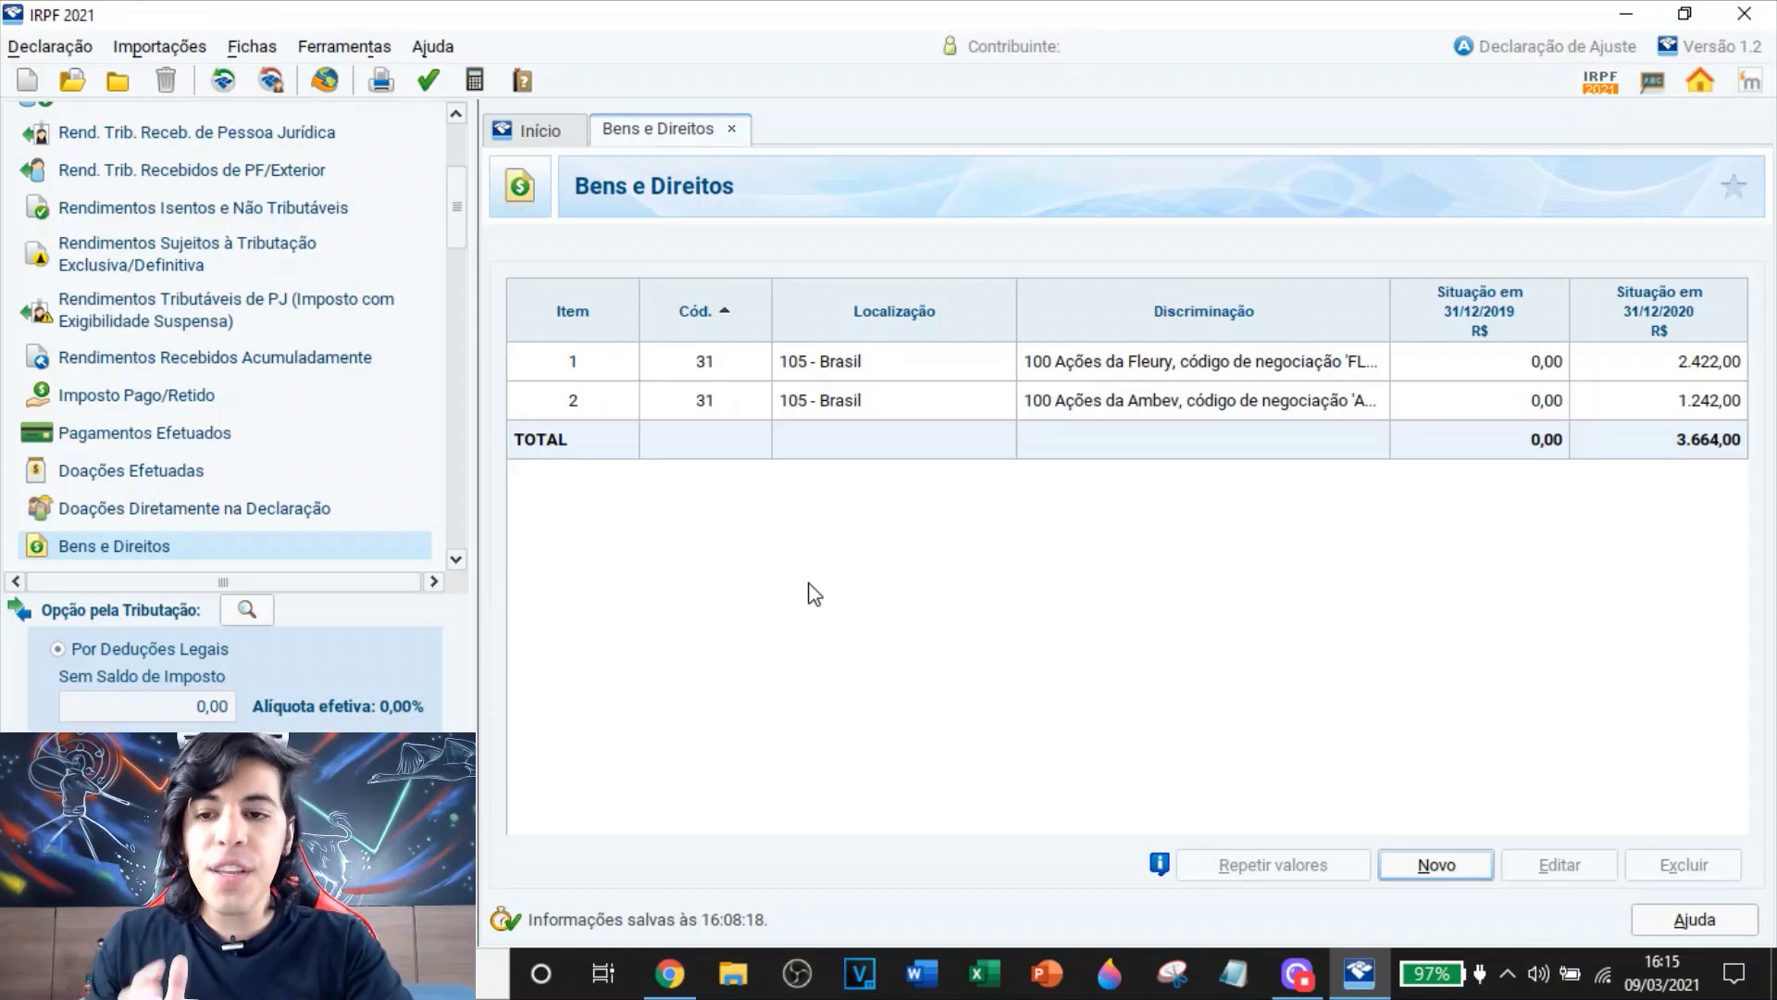
# Open the Rendimentos Isentos e Não Tributáveis form of the declaration
pyautogui.scroll(5, 300, 370)
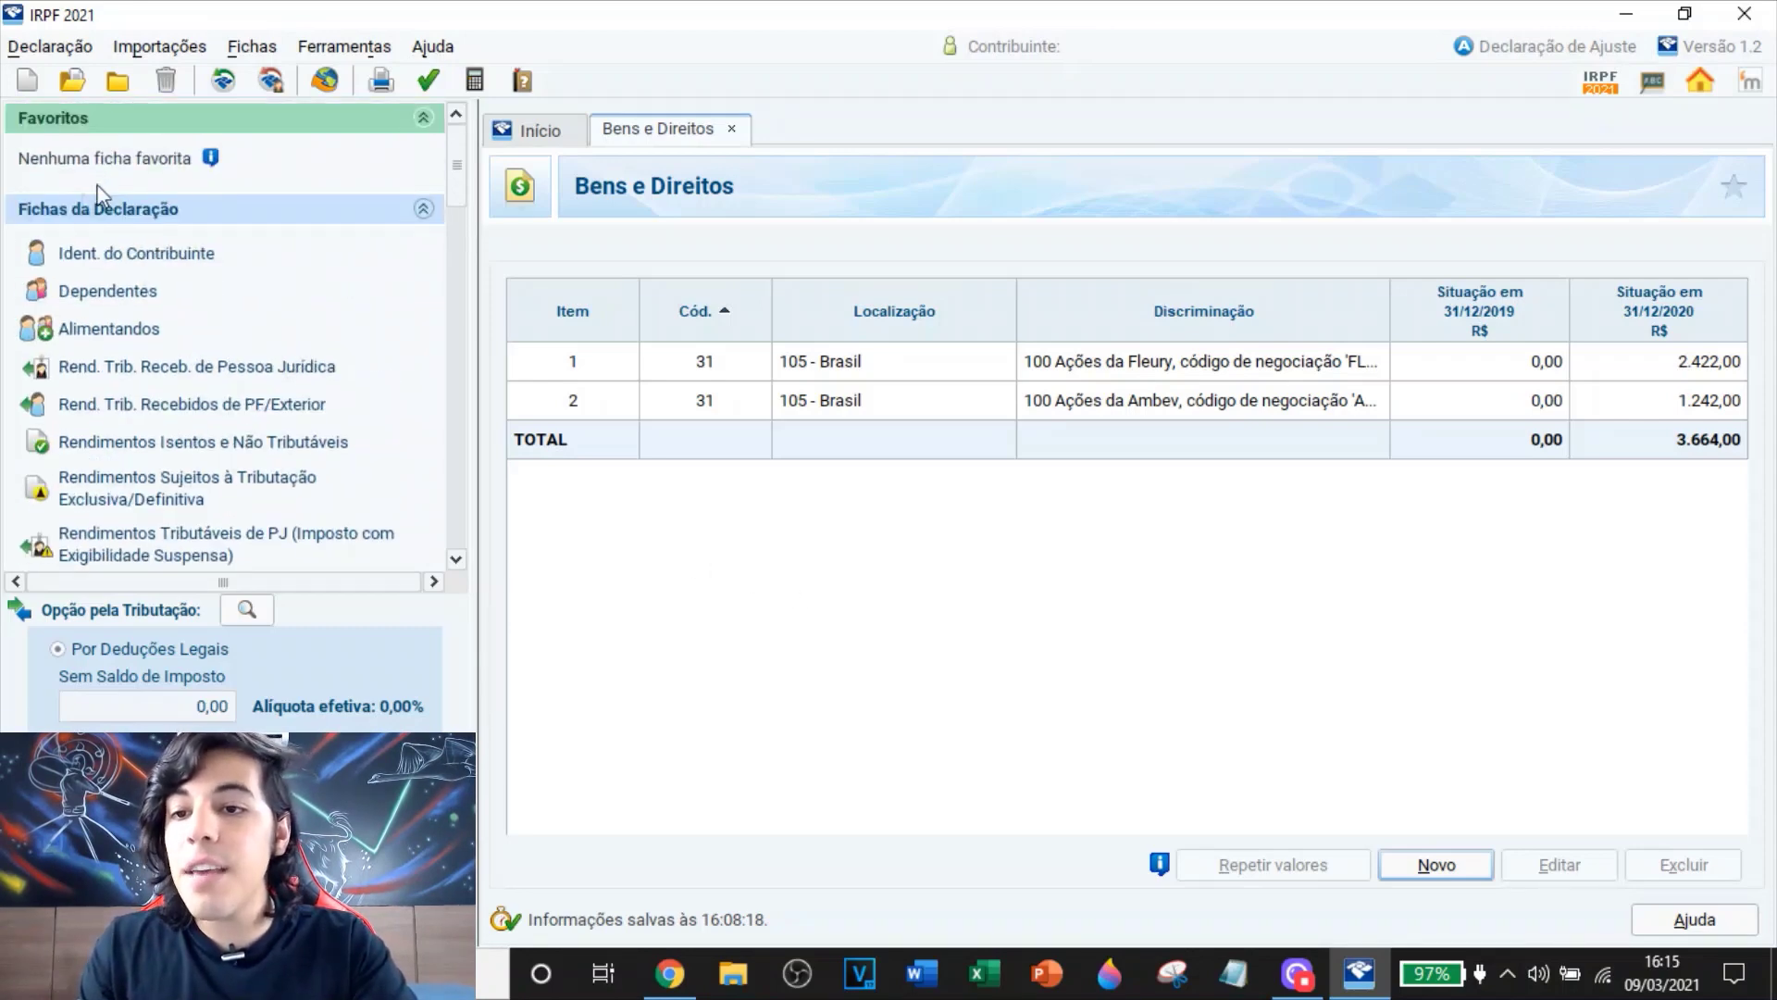
pyautogui.click(132, 218)
pyautogui.scroll(-5, 185, 416)
pyautogui.scroll(-1, 169, 528)
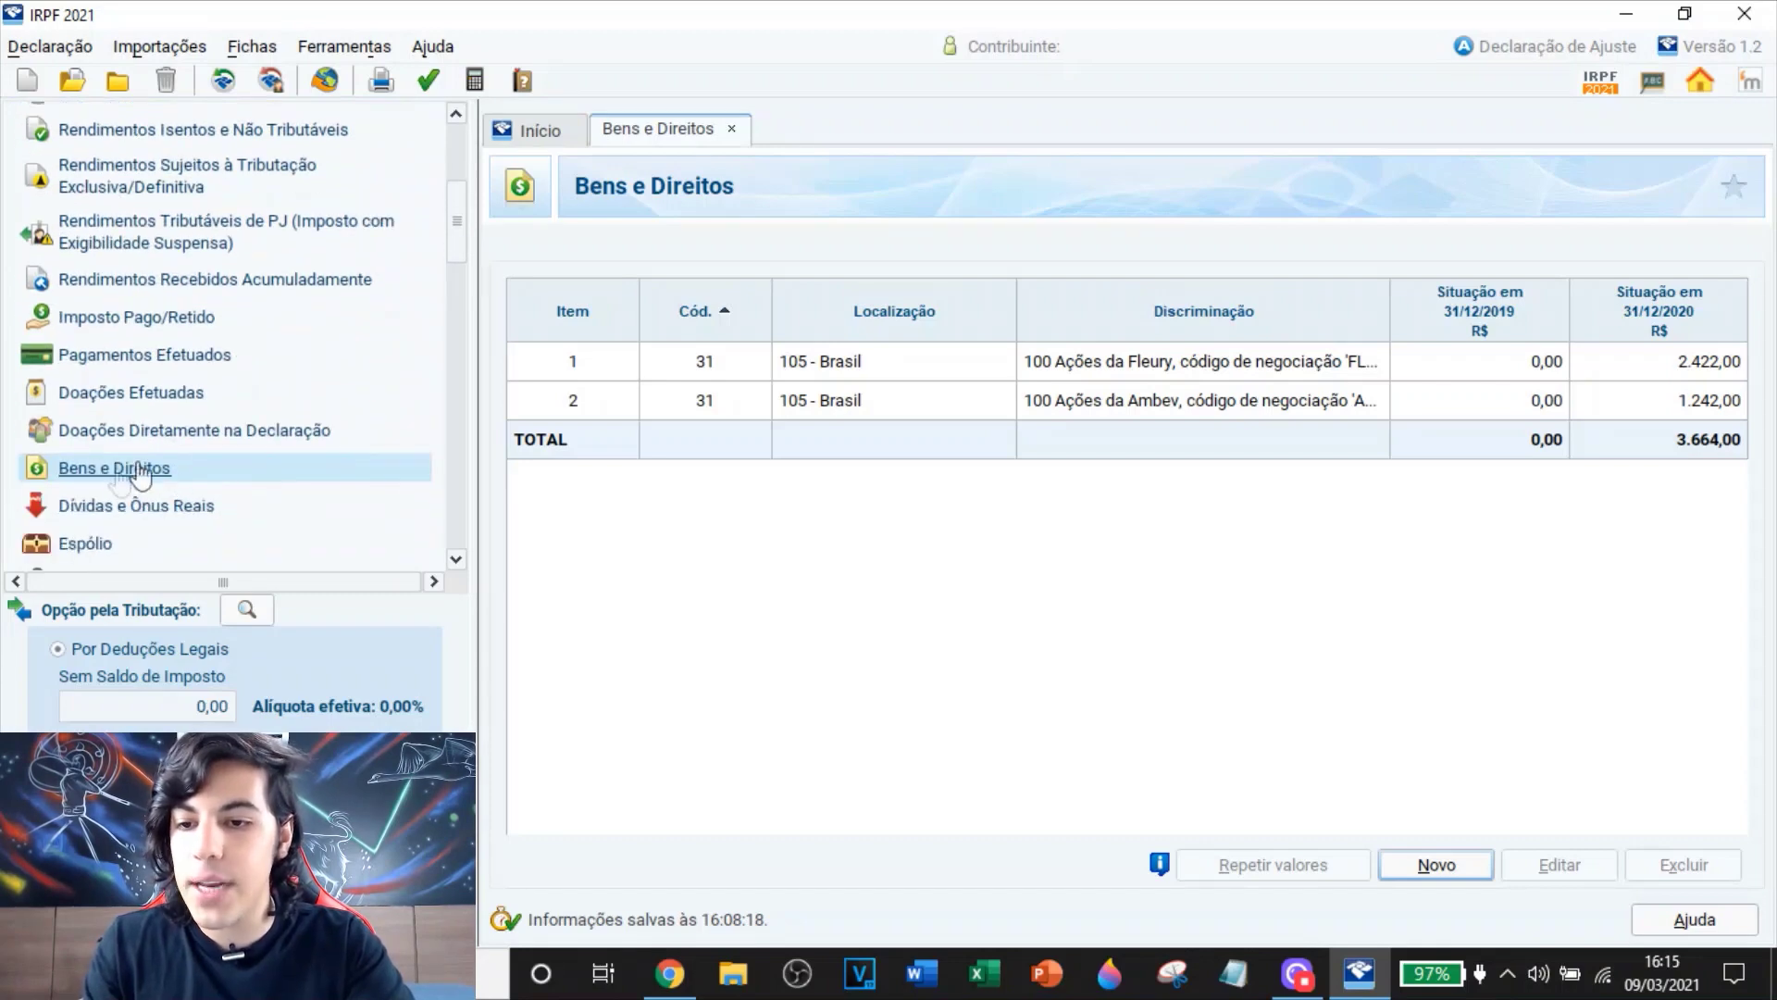
pyautogui.scroll(1, 155, 488)
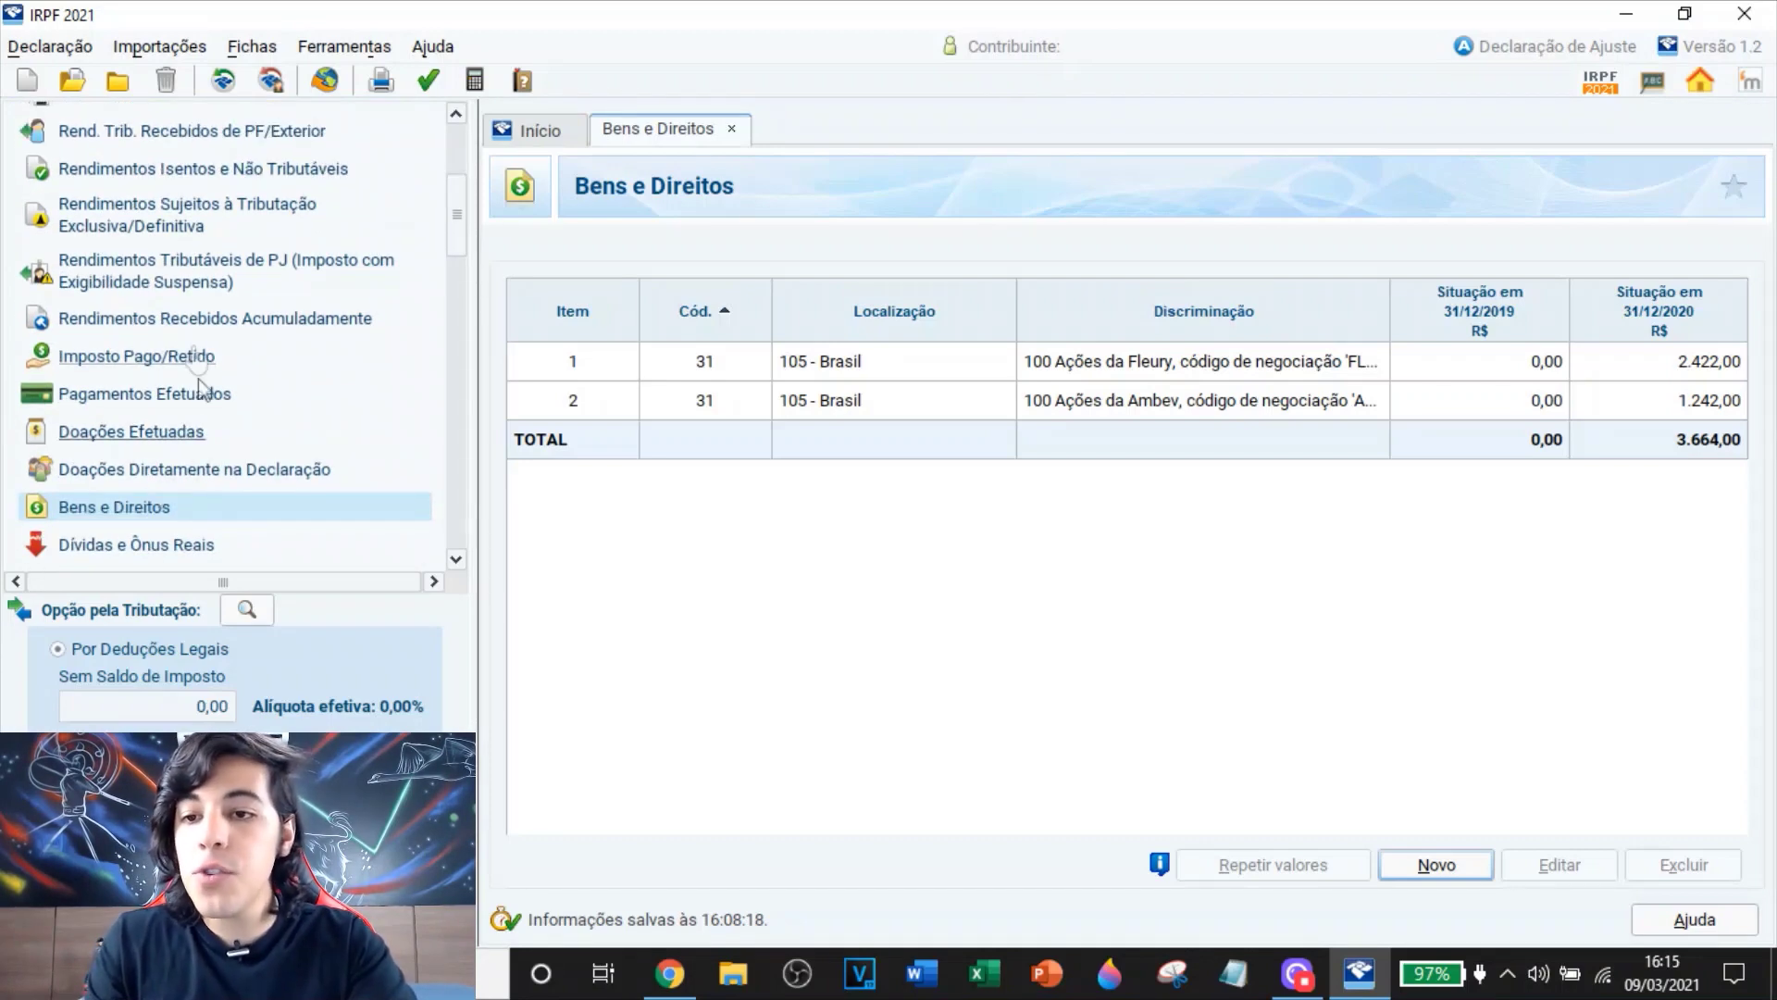
pyautogui.click(285, 176)
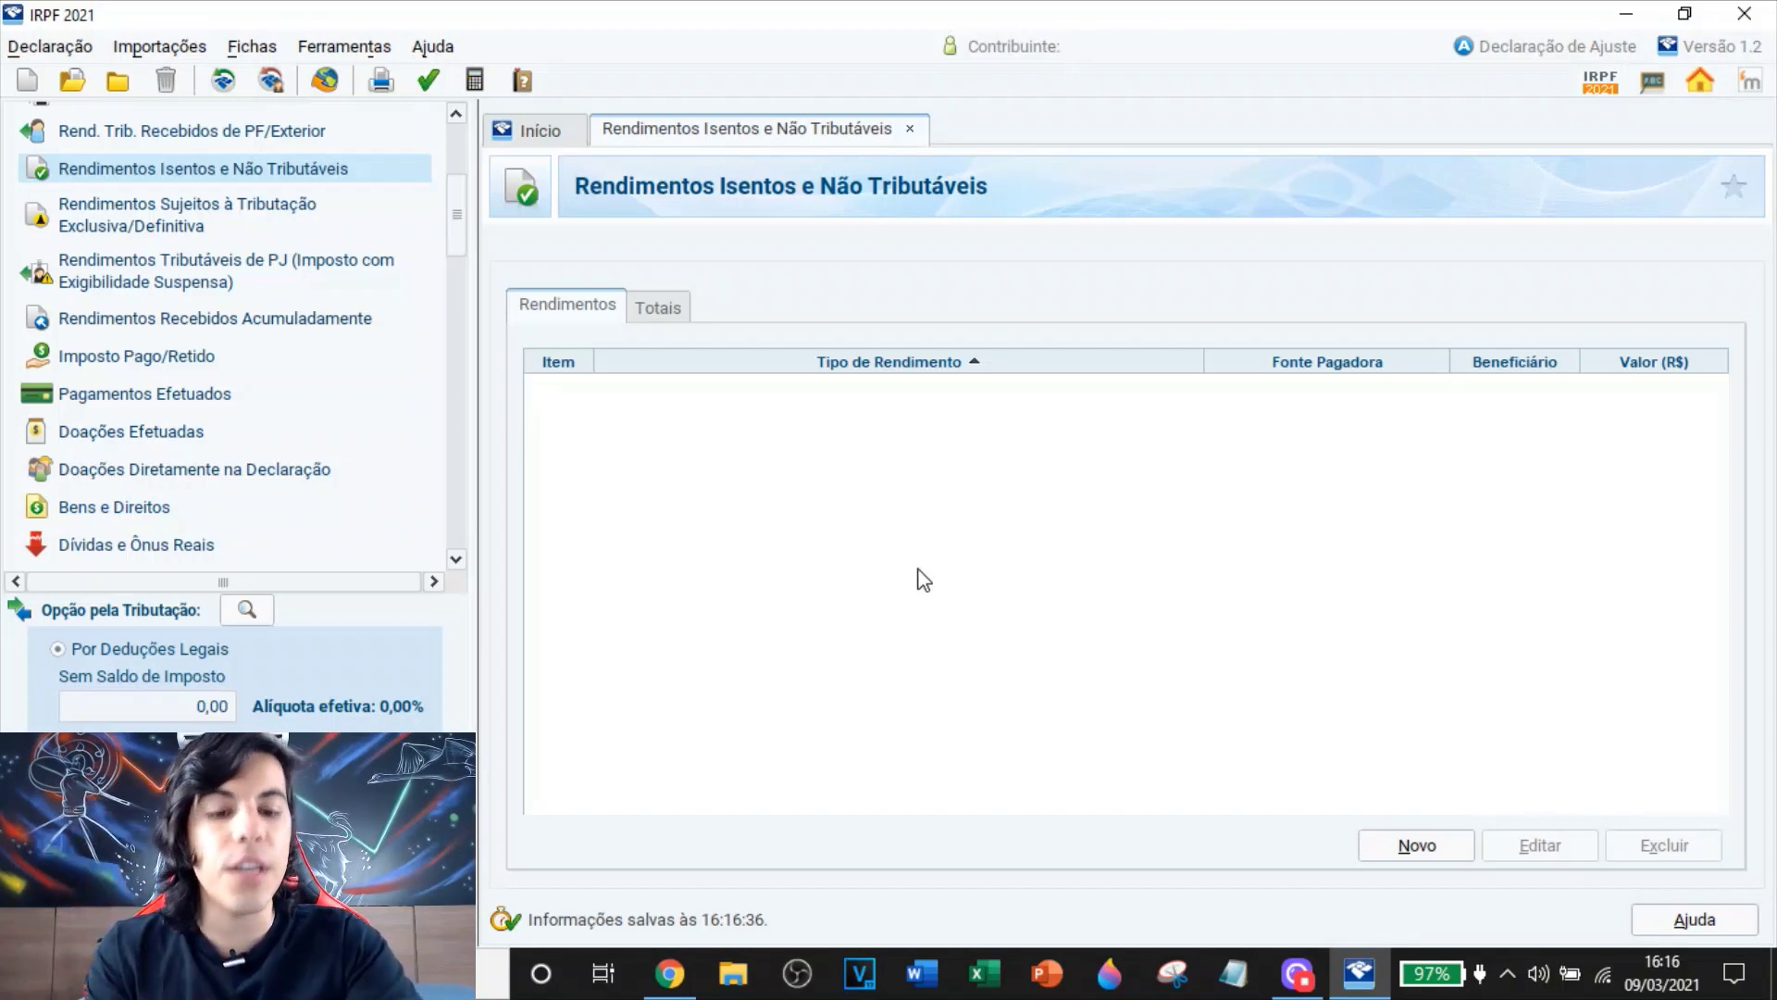
# Start a new exempt income item of type 09 - Lucros e dividendos recebidos, keeping Titular as the beneficiary type
pyautogui.click(1438, 853)
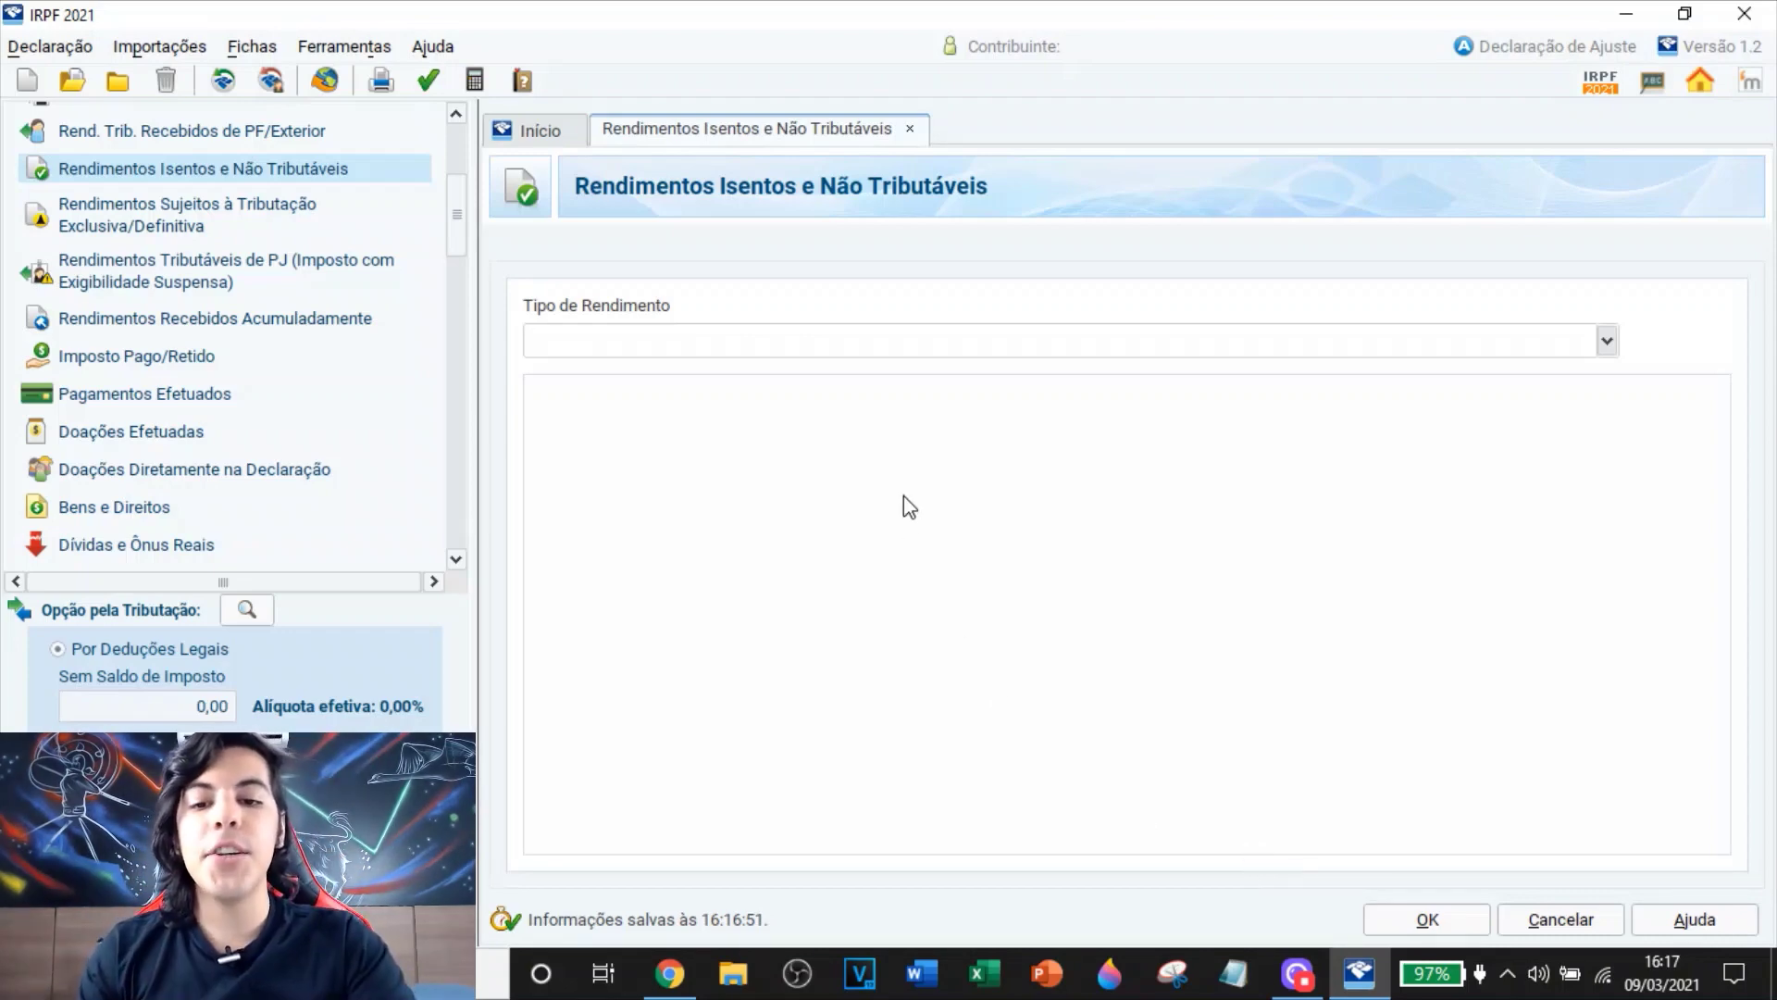
pyautogui.write('9')
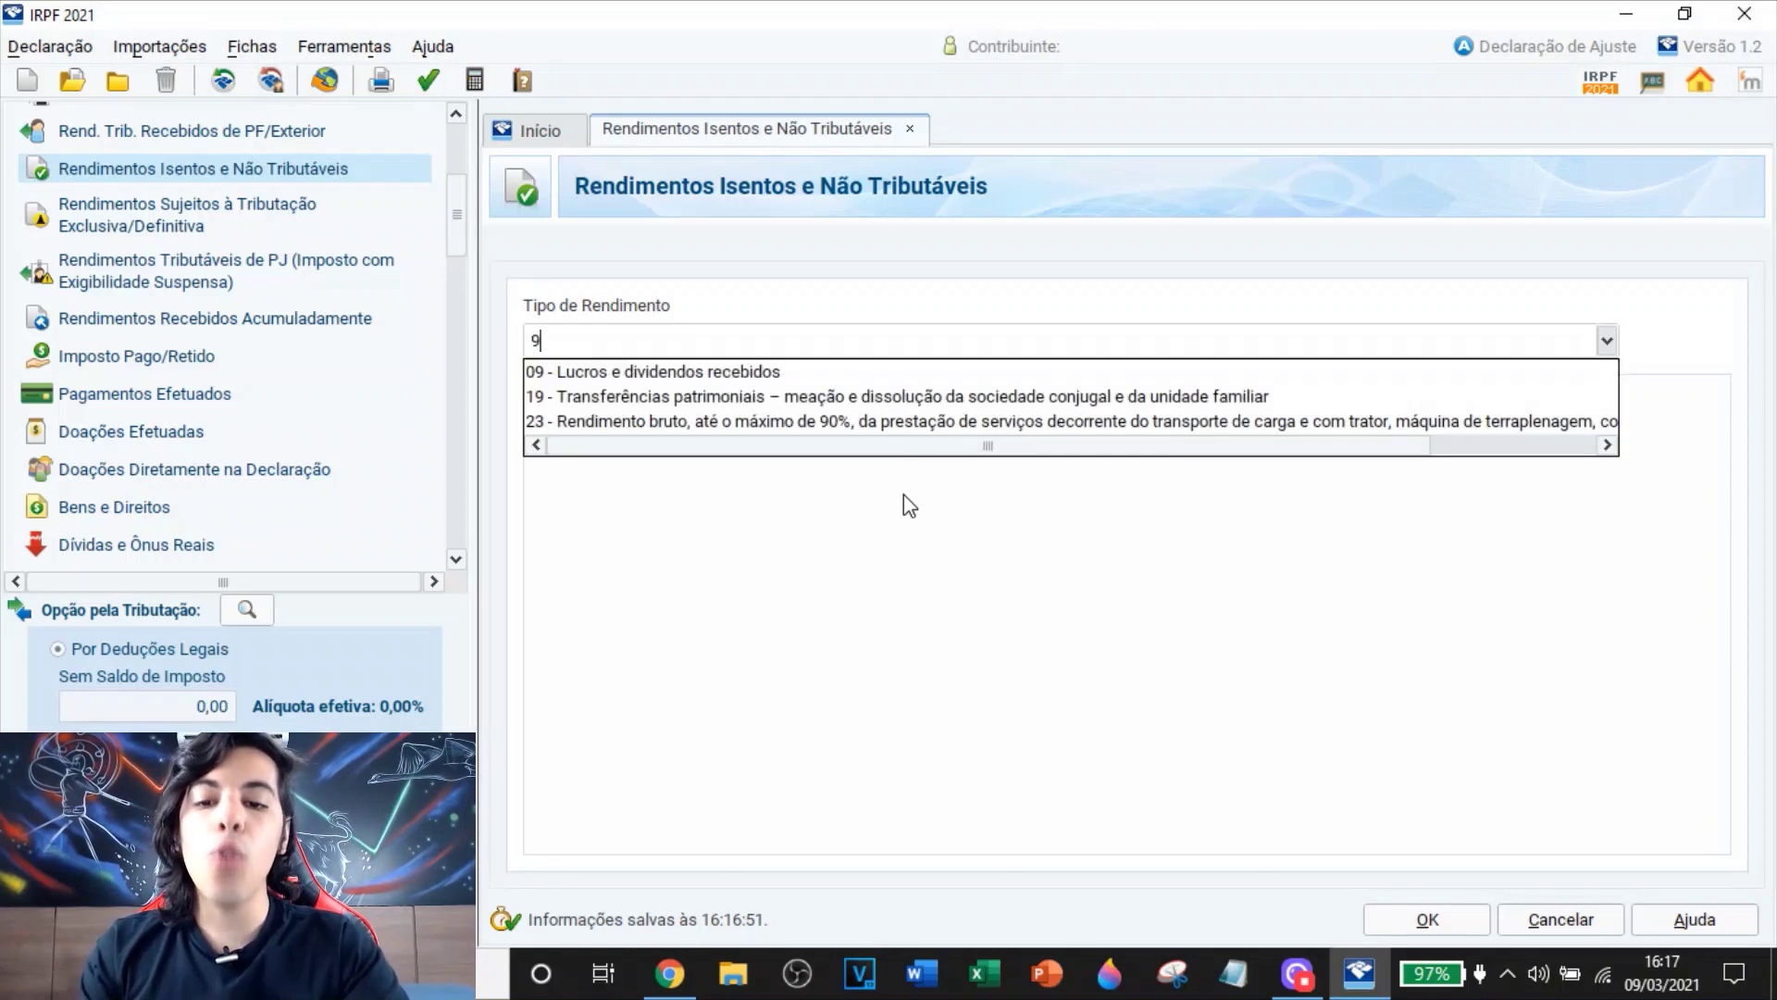
pyautogui.click(741, 371)
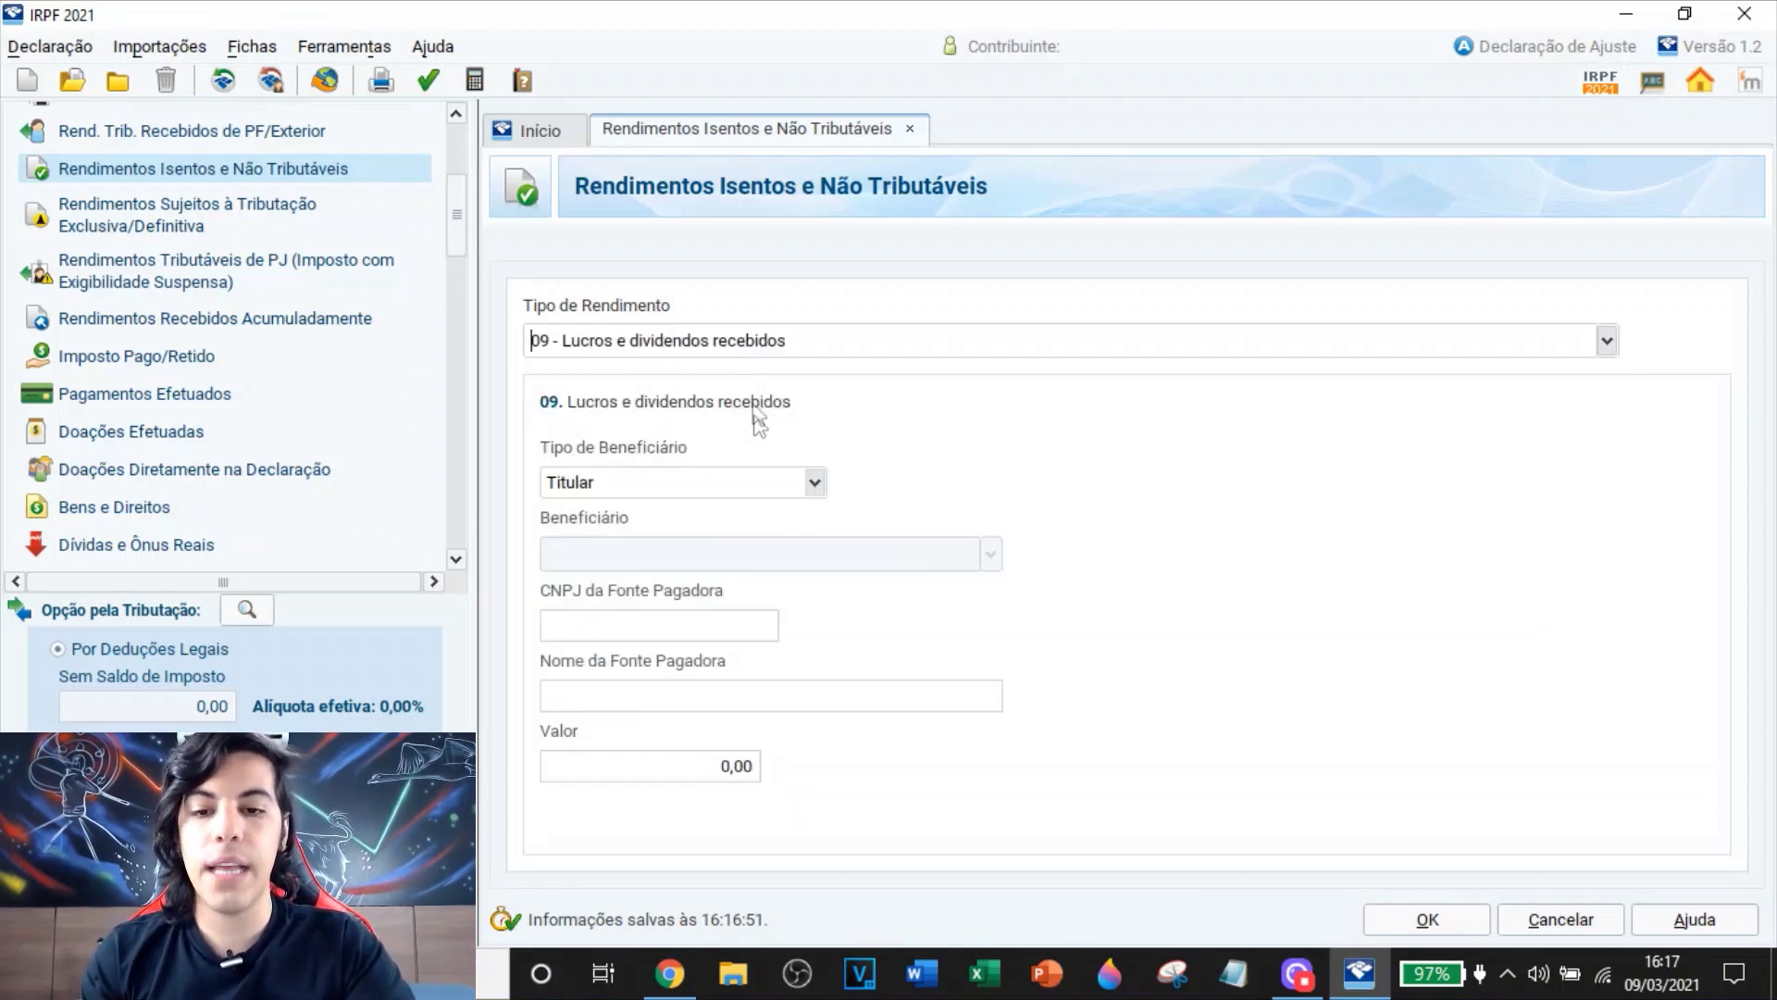
pyautogui.click(814, 485)
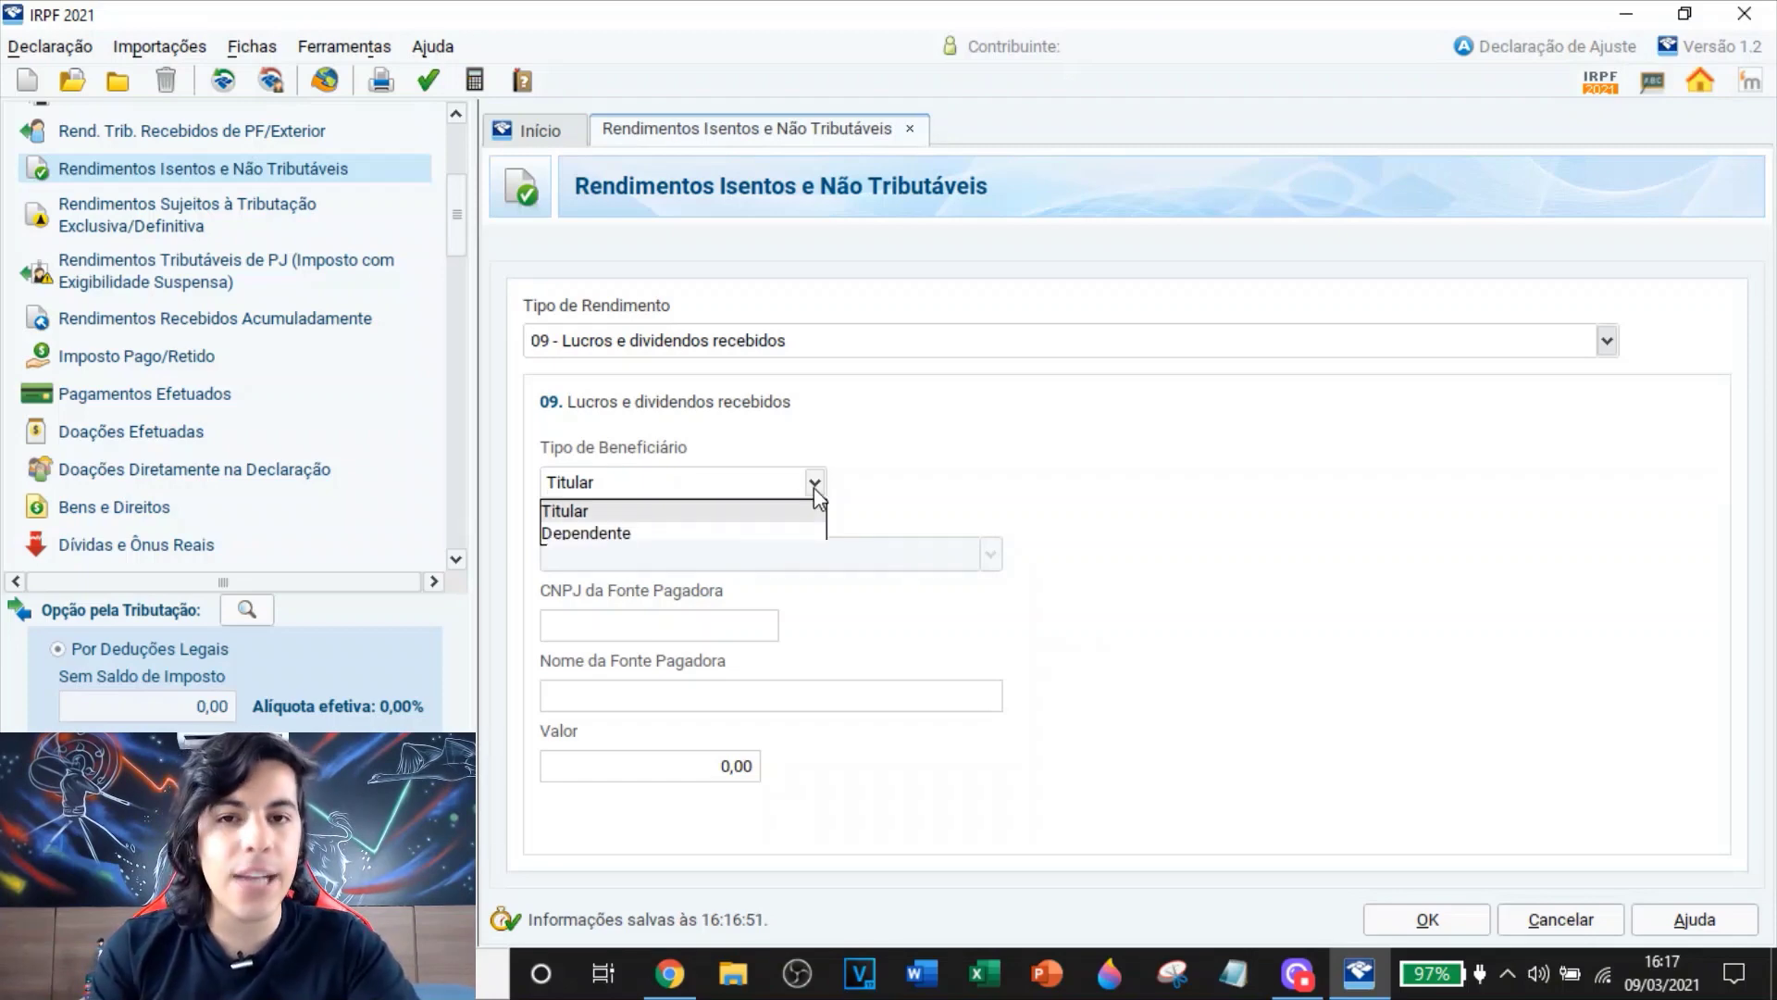
pyautogui.click(814, 487)
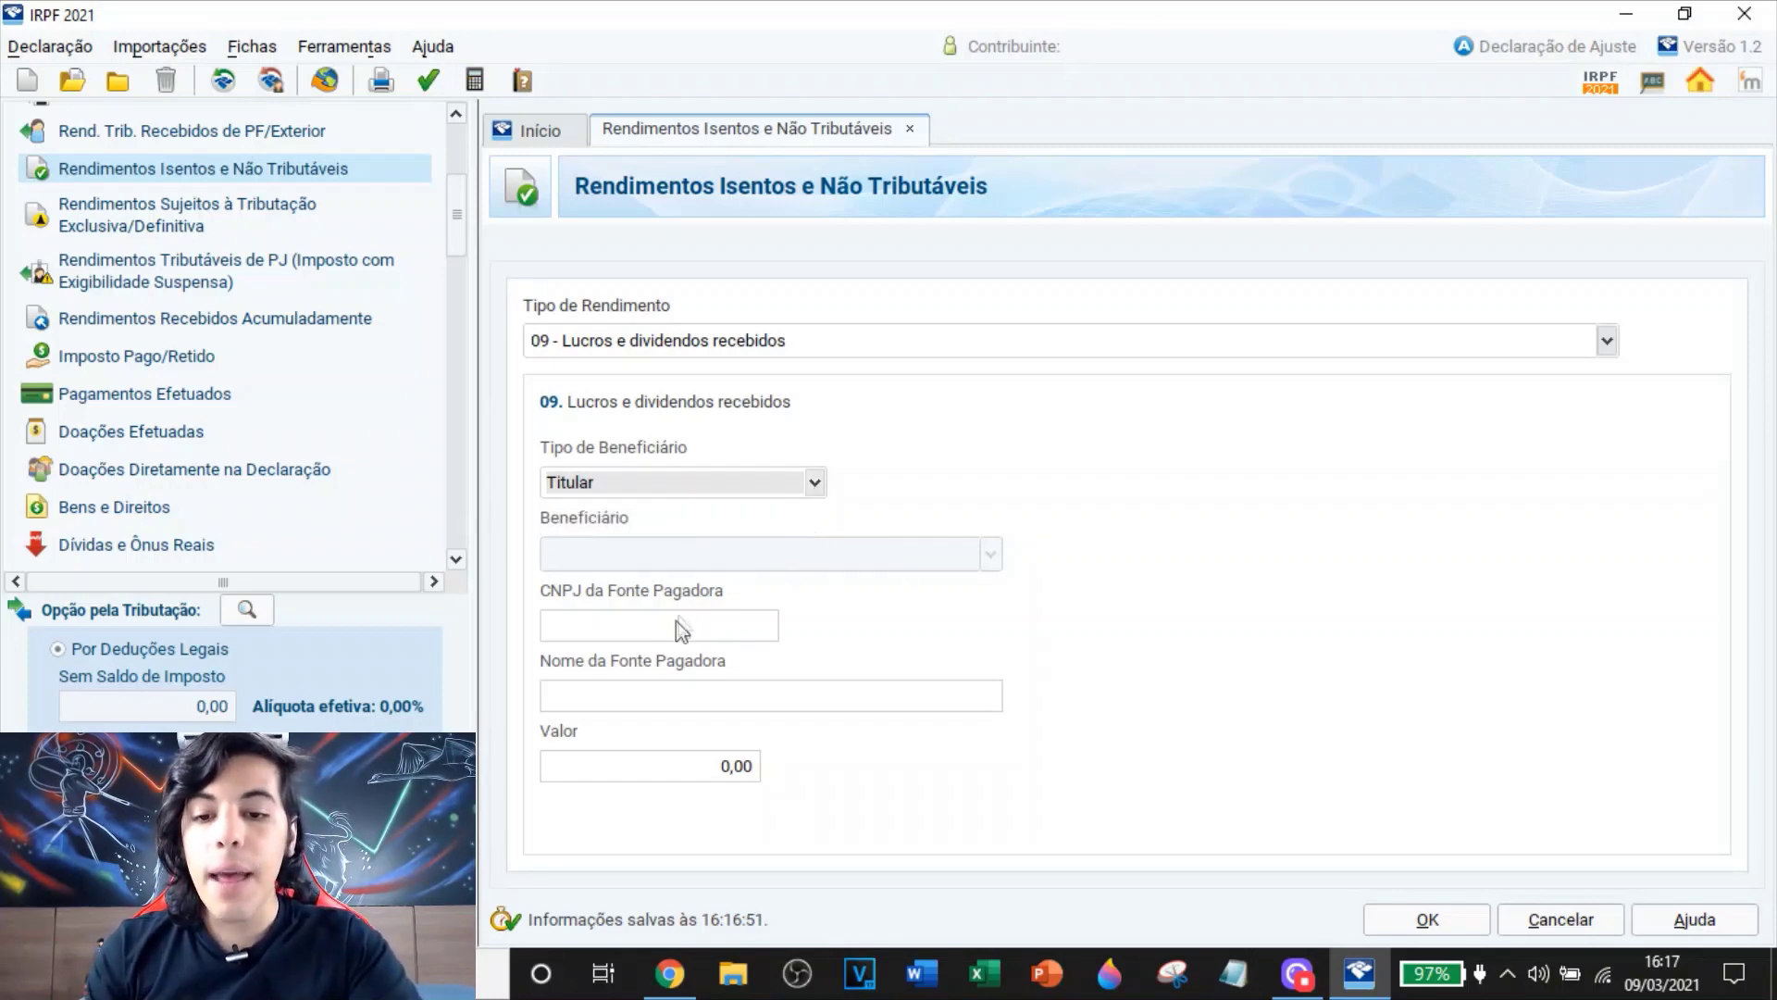
# Switch to Chrome, consult the list of company CNPJs around the Ambev entry, and return to the dividend item in IRPF 2021
pyautogui.click(636, 635)
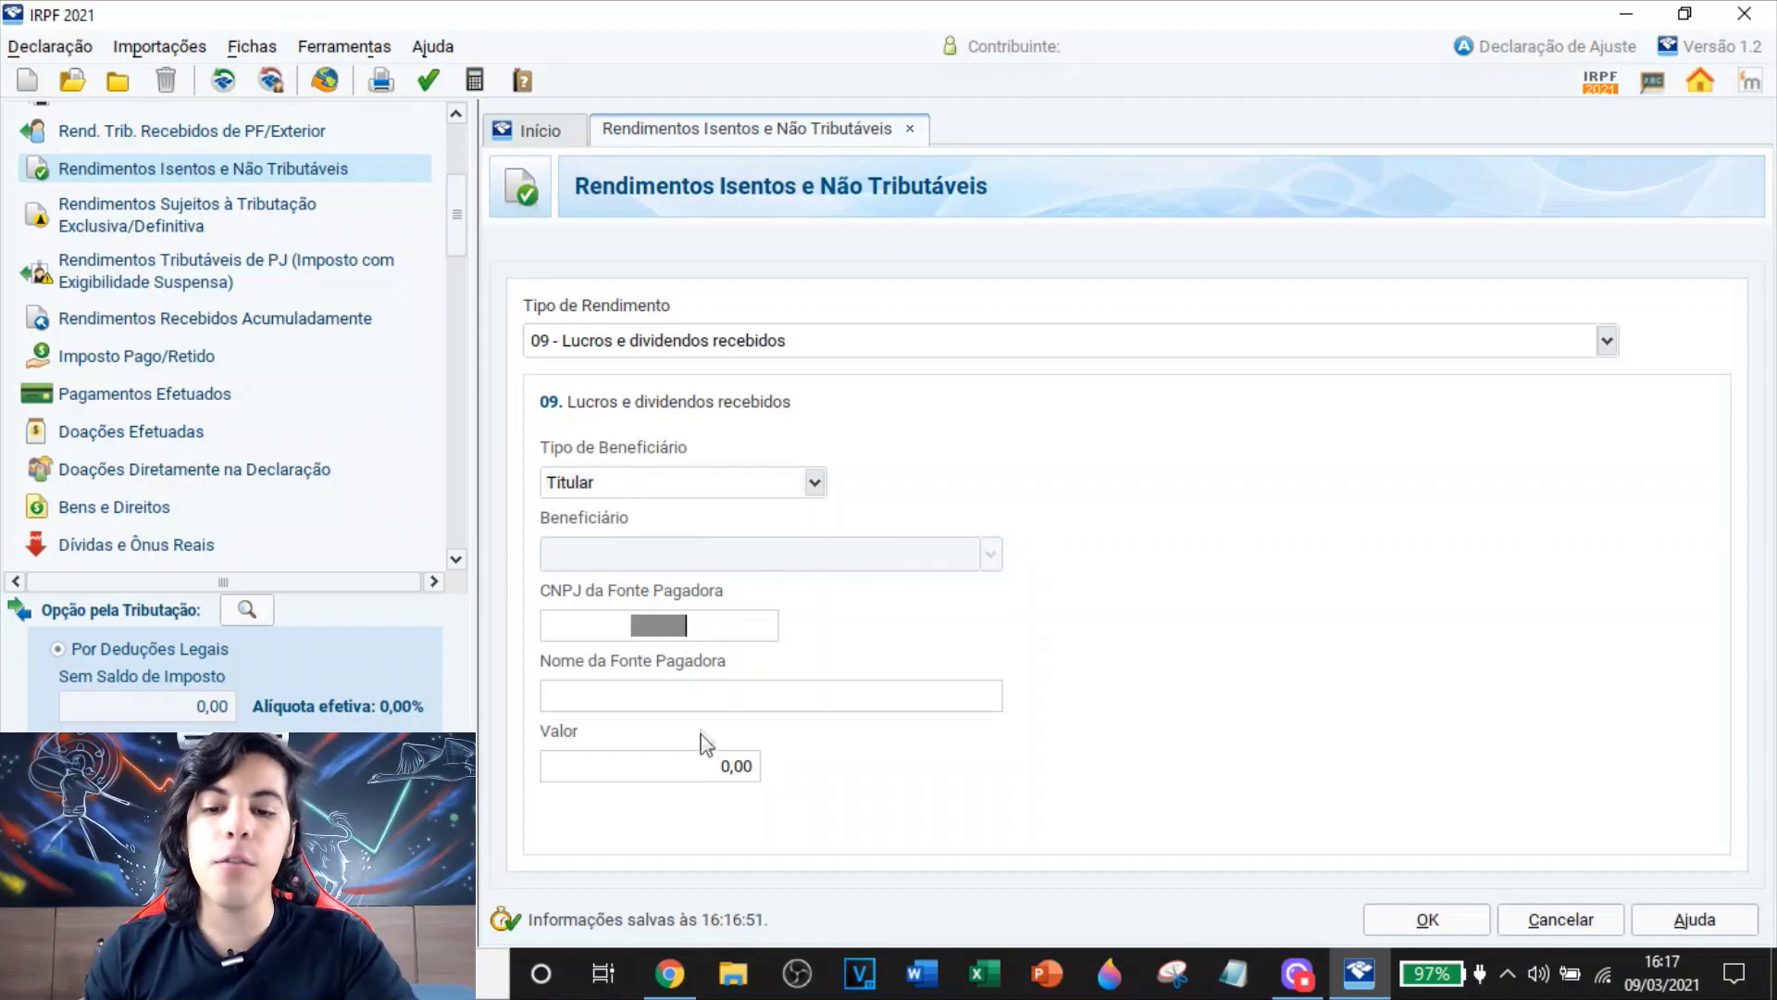
pyautogui.click(628, 708)
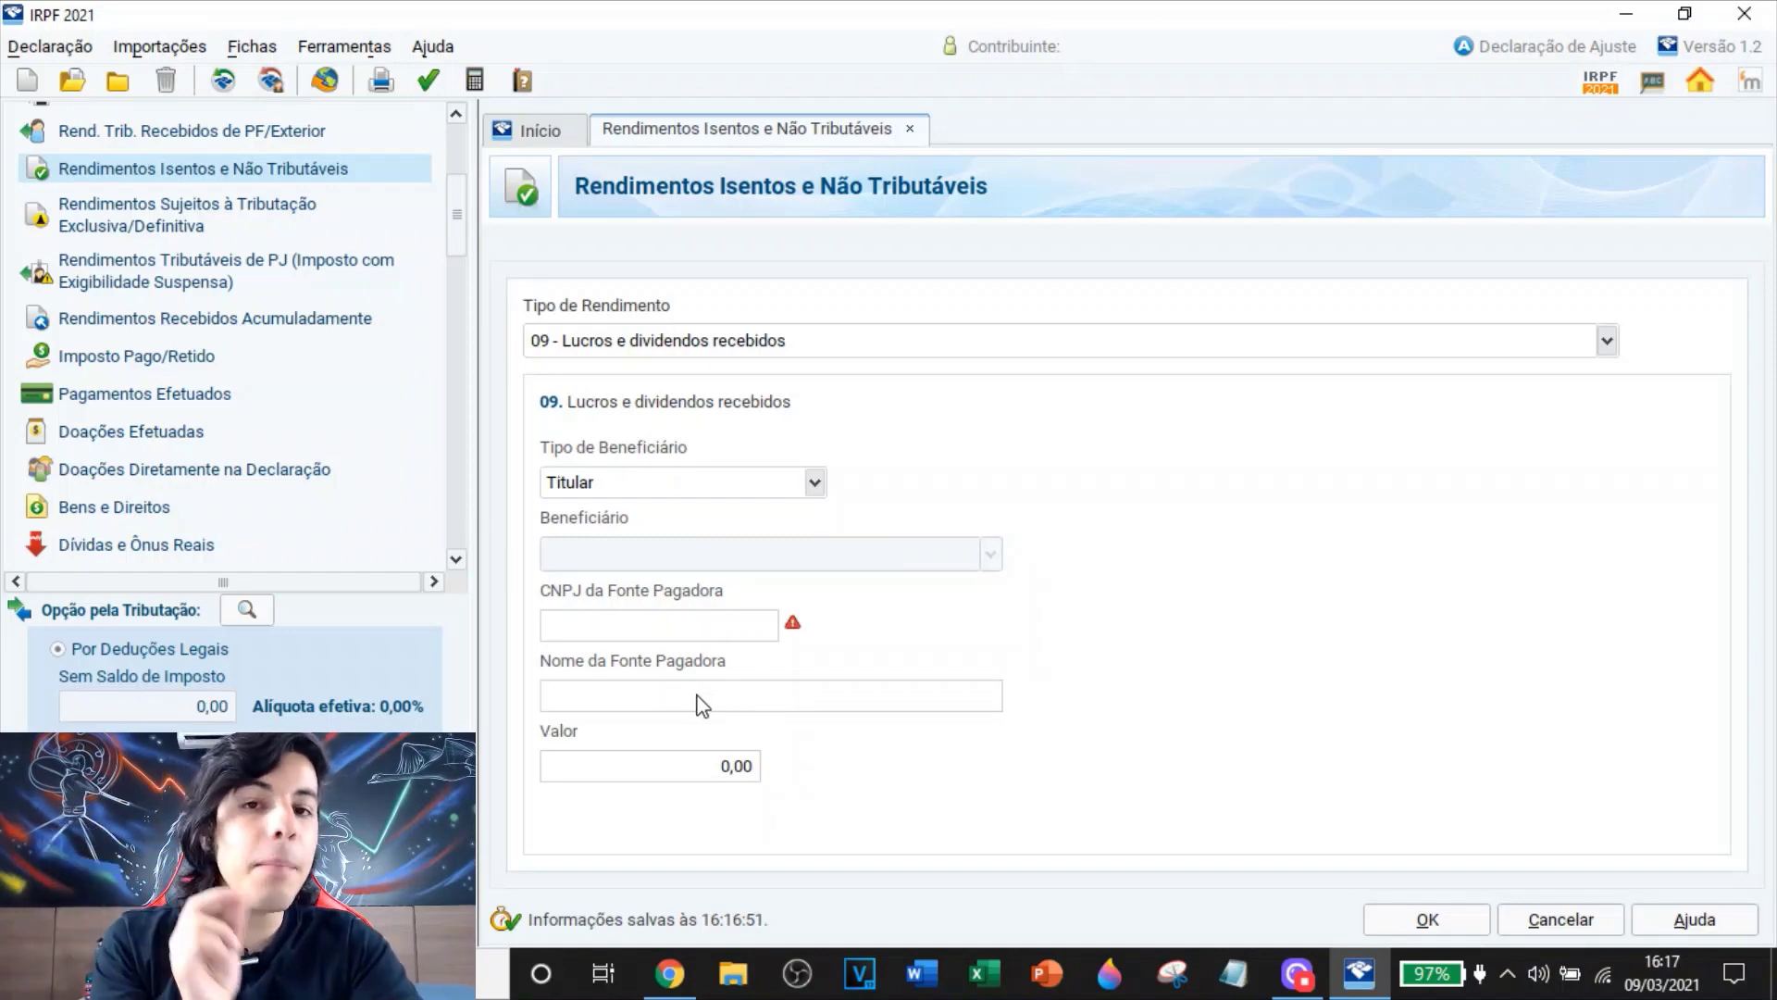
pyautogui.click(690, 979)
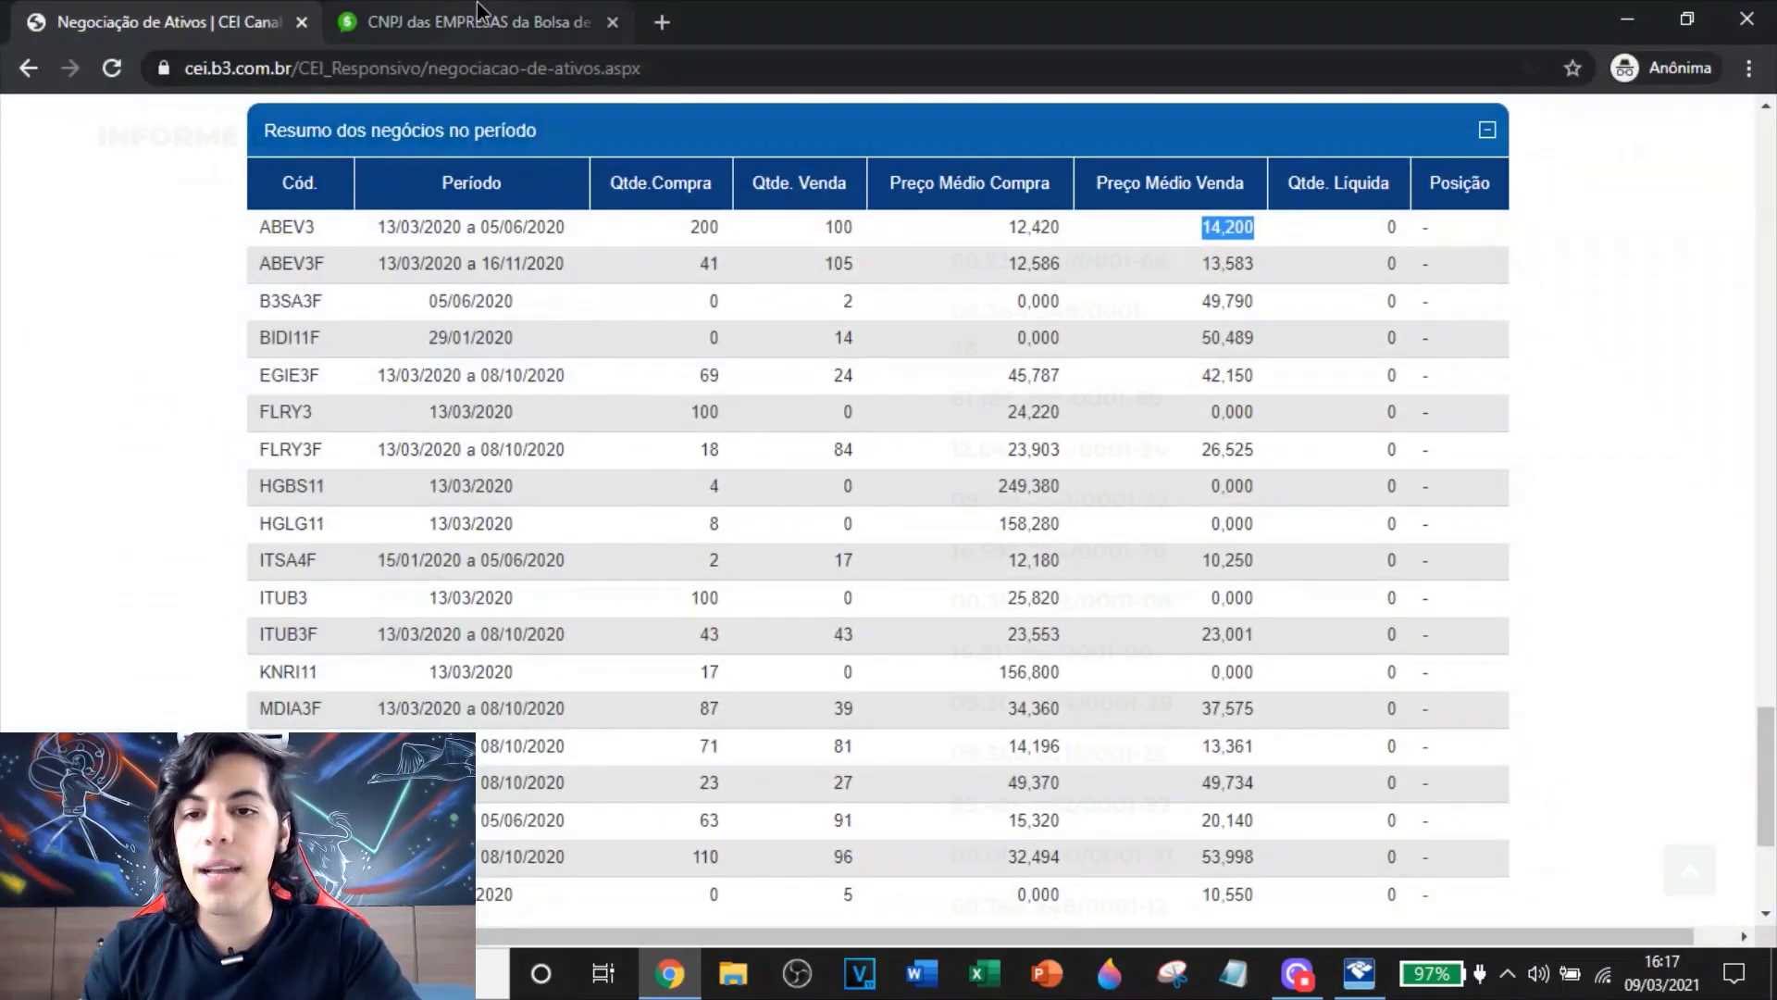
pyautogui.click(477, 22)
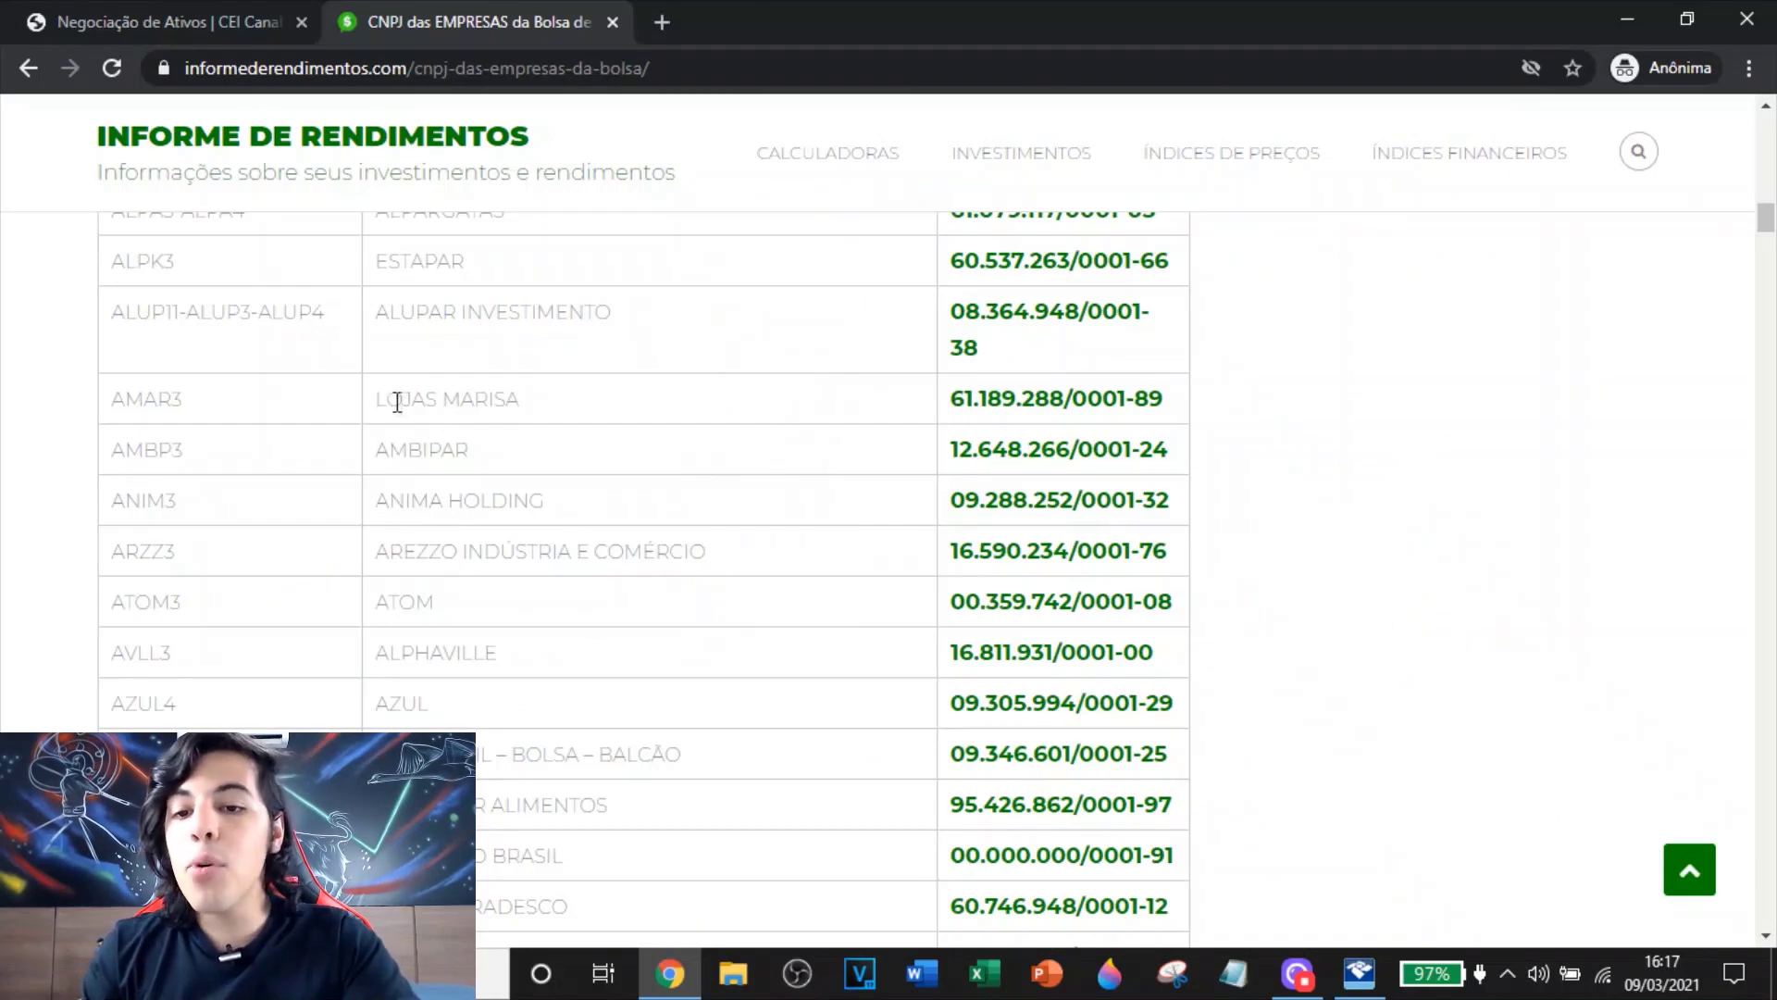
pyautogui.scroll(4, 397, 398)
pyautogui.scroll(-1, 954, 453)
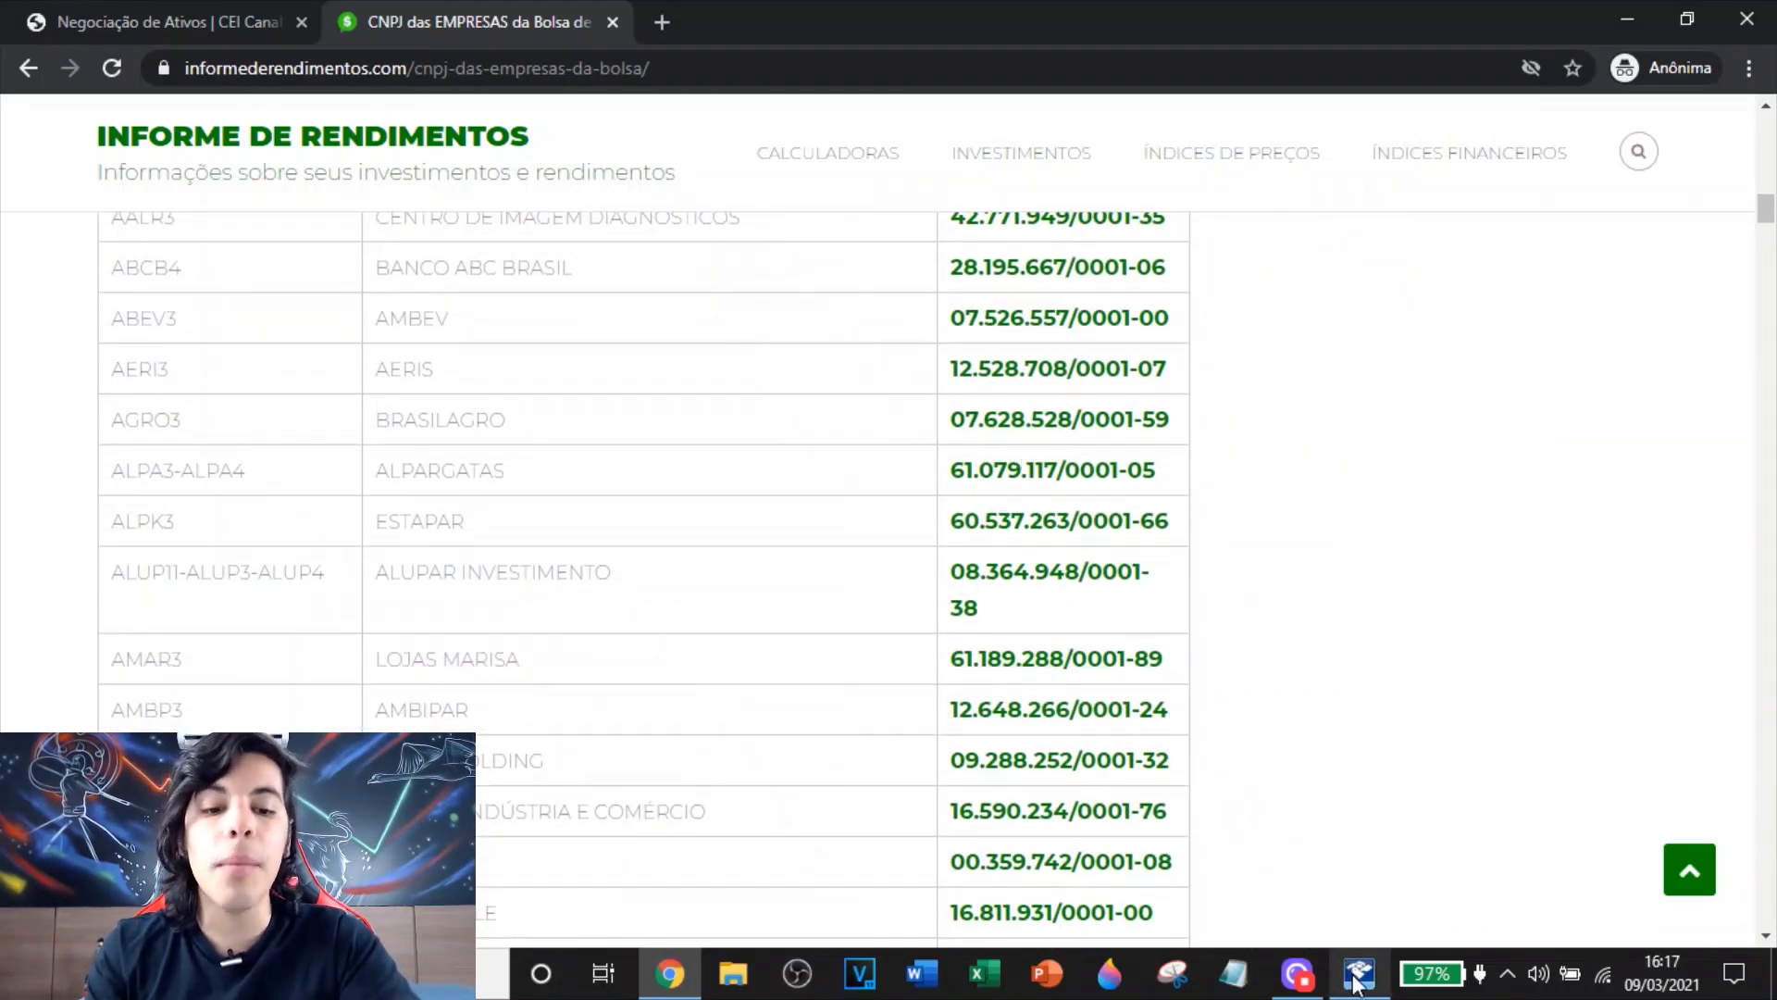
pyautogui.moveTo(1356, 980)
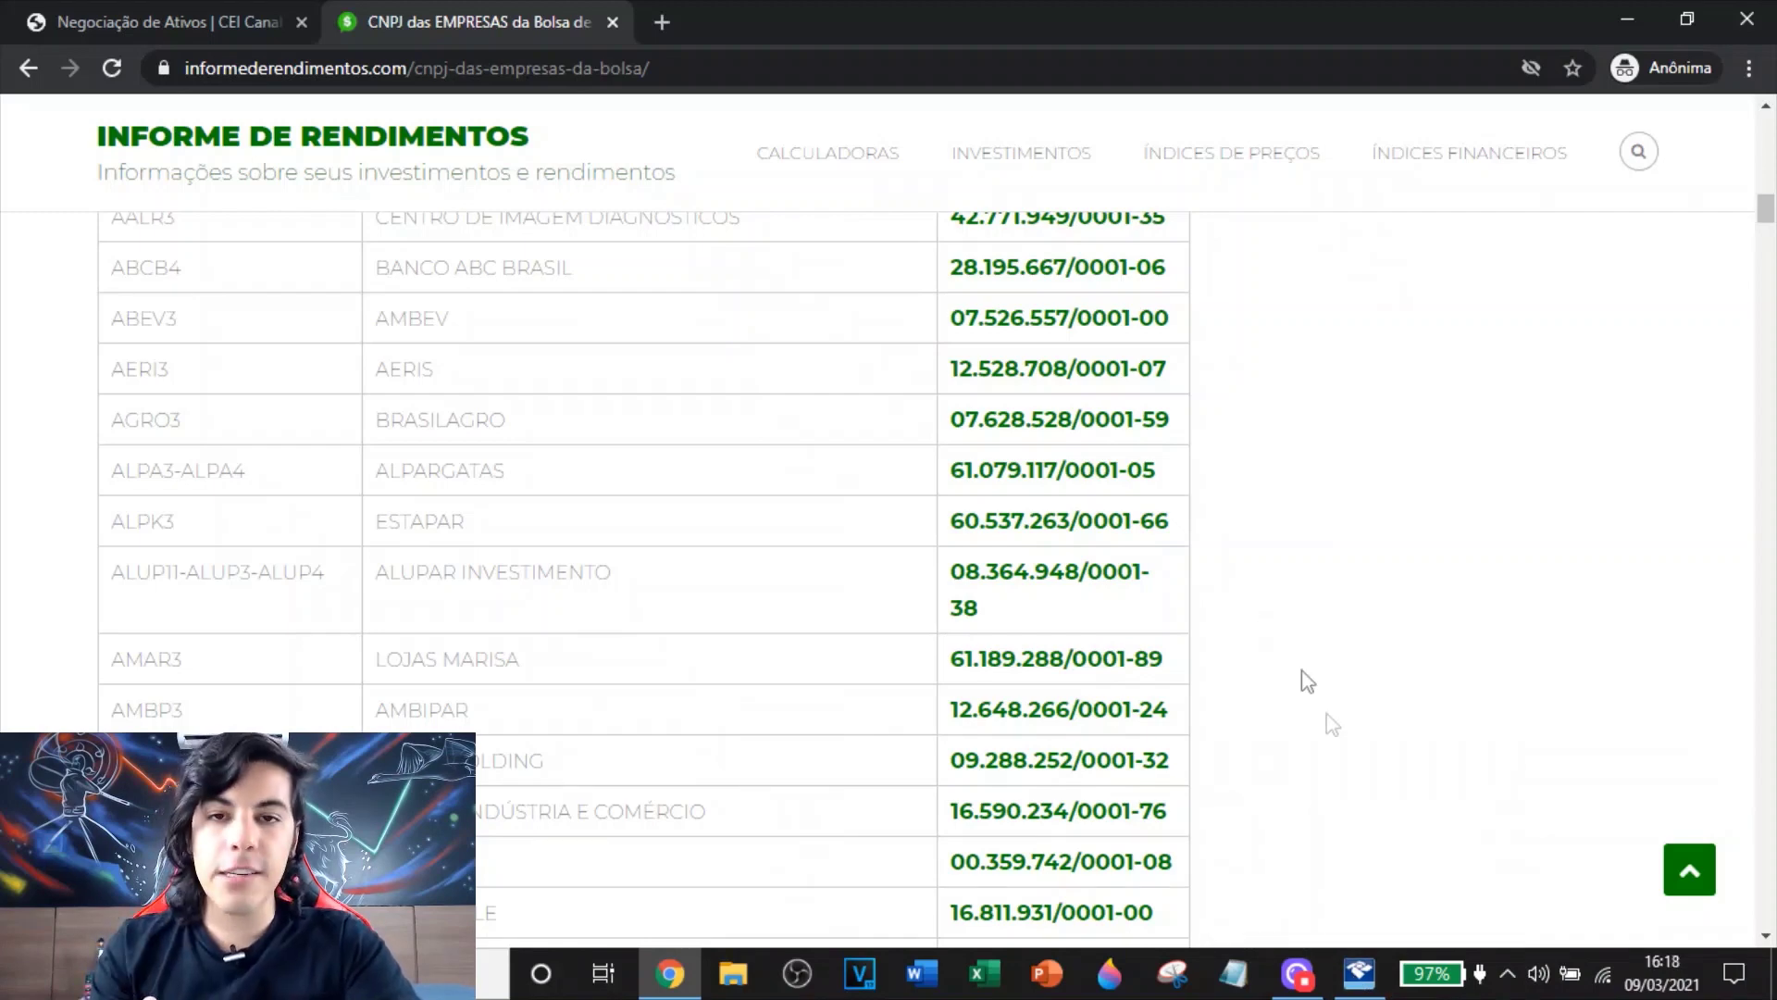
pyautogui.click(1358, 976)
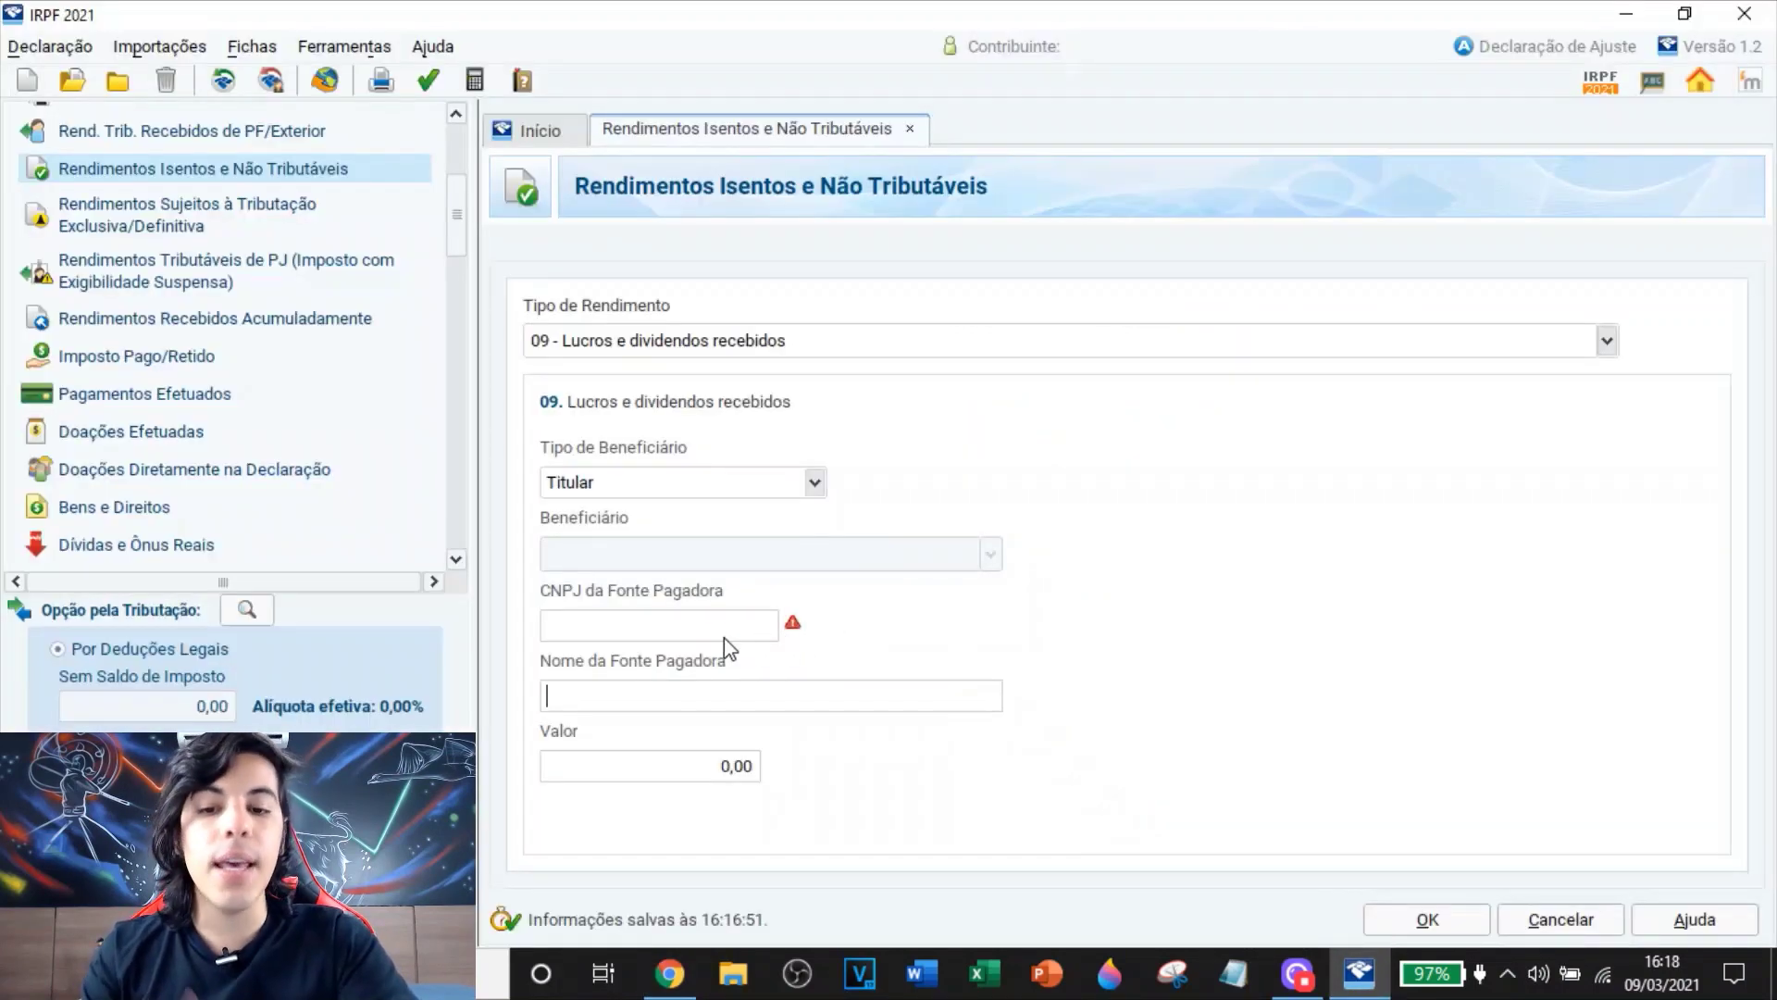
# Fill the dividend item's CNPJ da Fonte Pagadora with an all-zero placeholder and set Nome da Fonte Pagadora to Empresa X
pyautogui.click(684, 637)
pyautogui.write('000.00')
pyautogui.write('0.000-00')
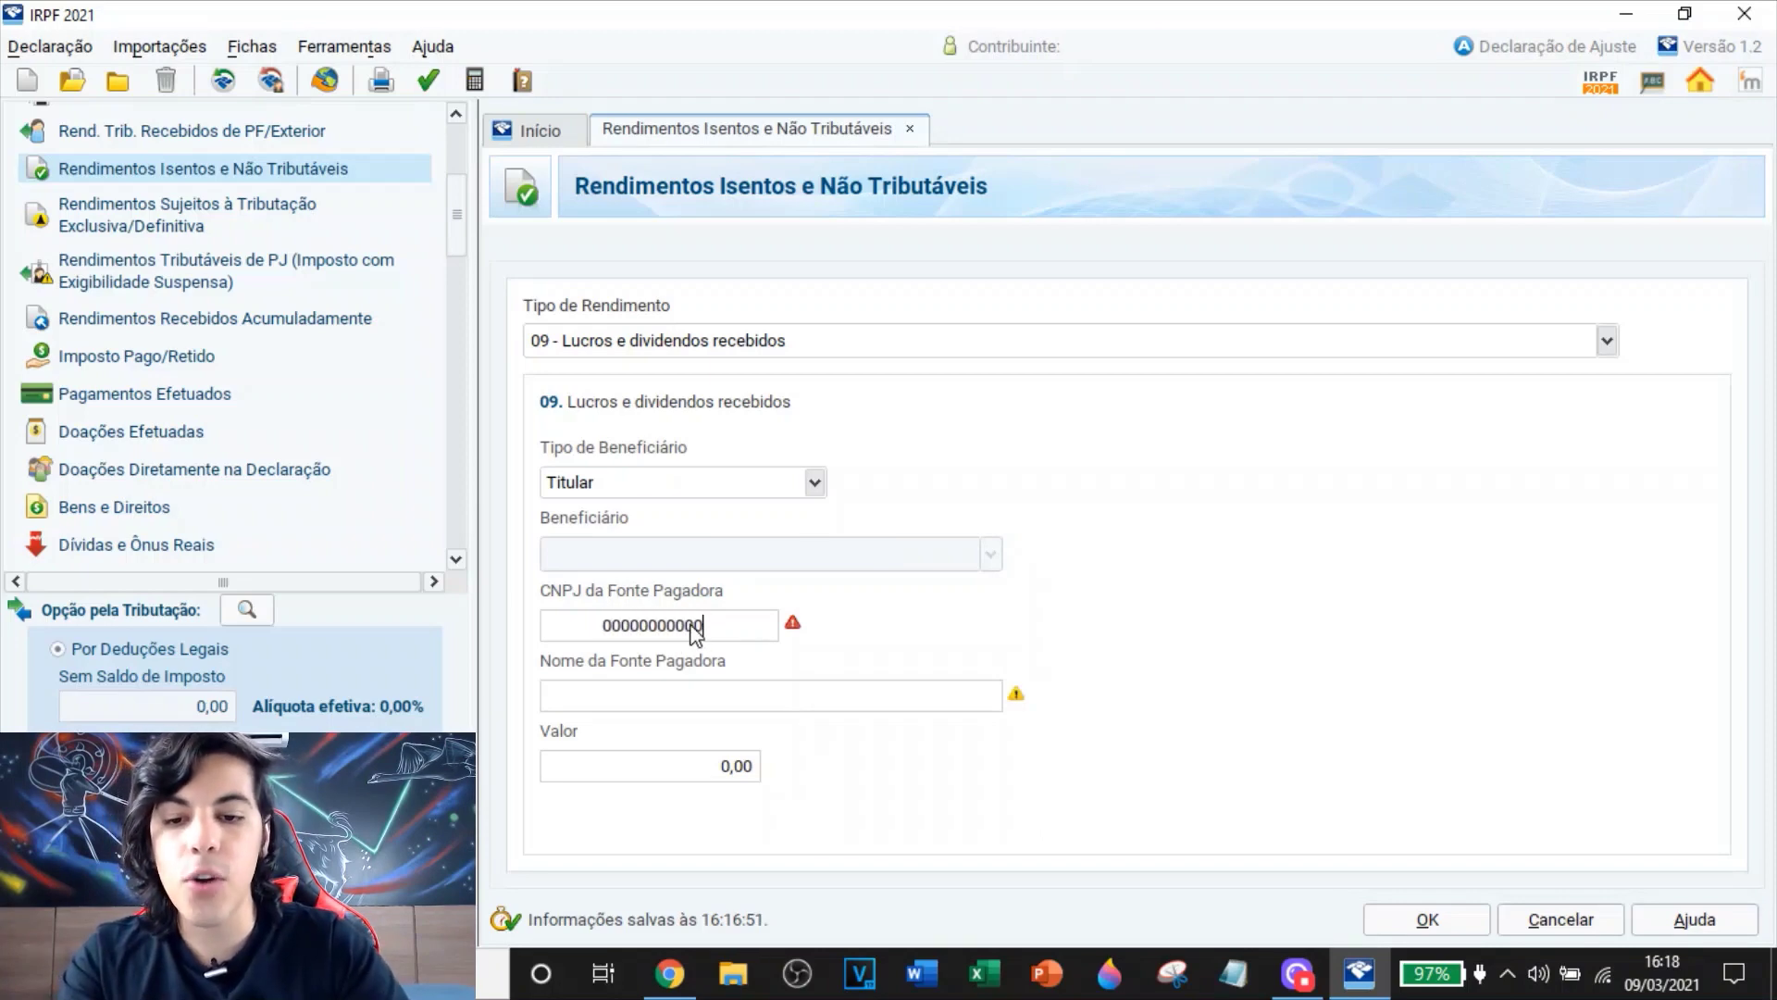
pyautogui.click(734, 696)
pyautogui.write('E')
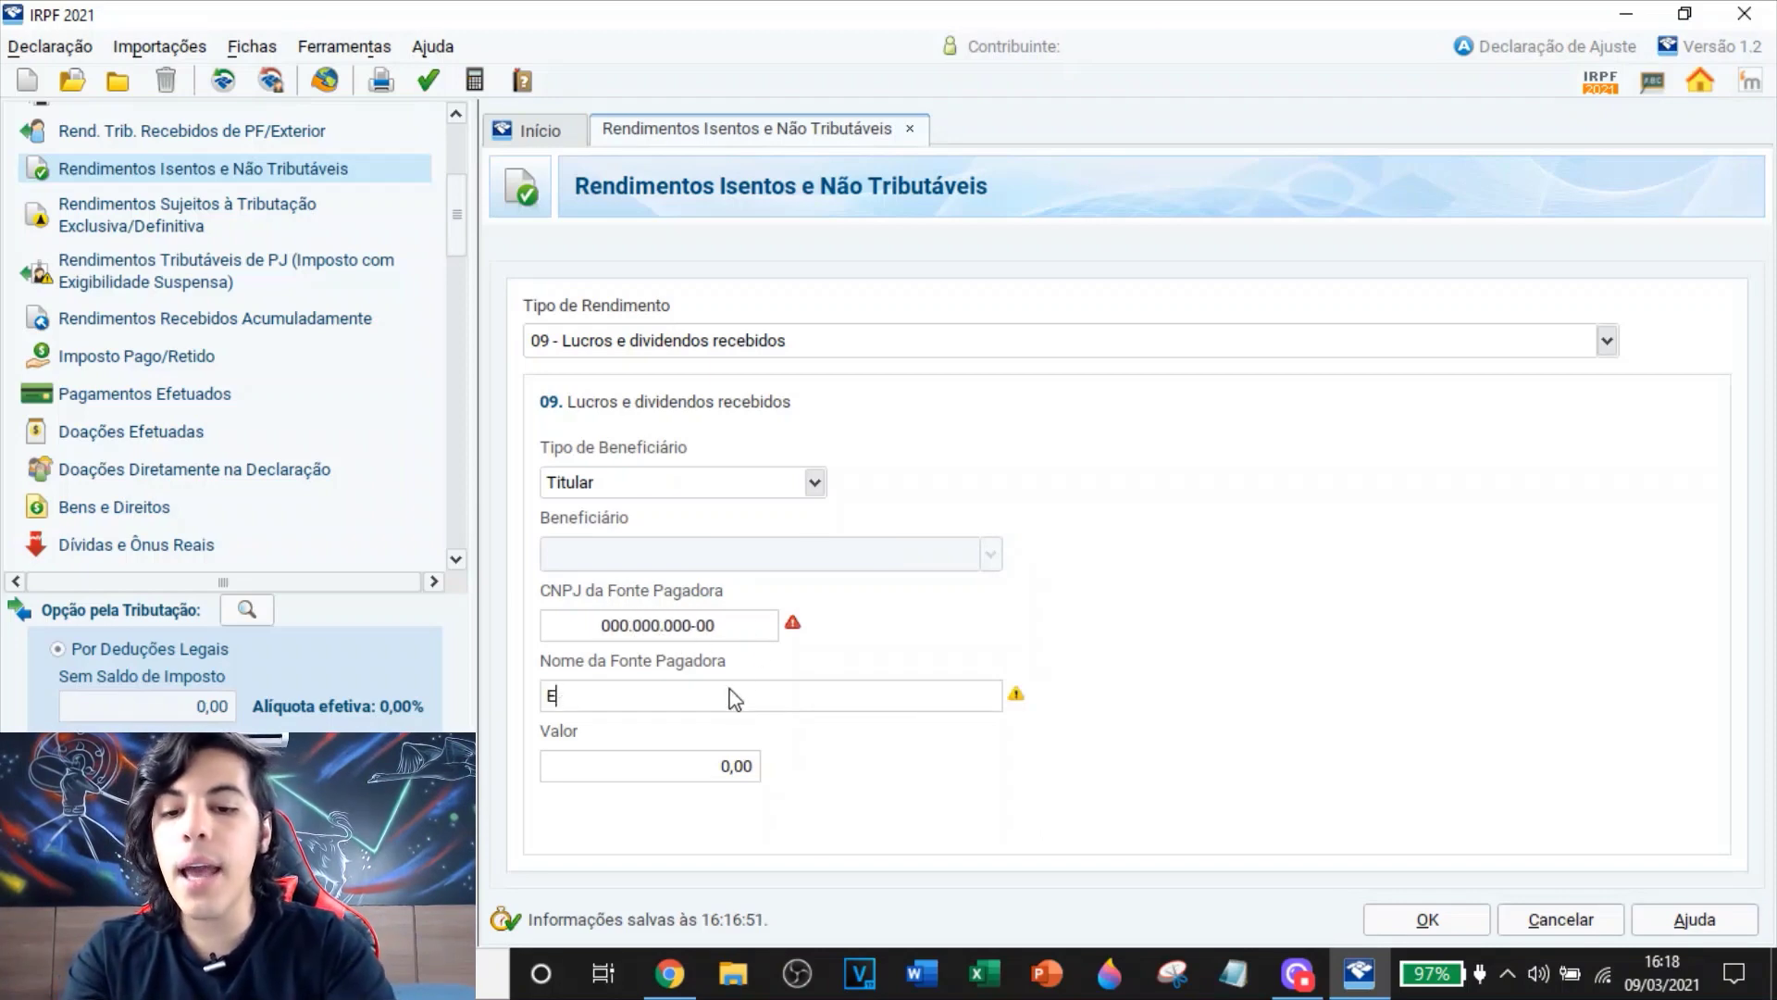
pyautogui.write('mpresa X')
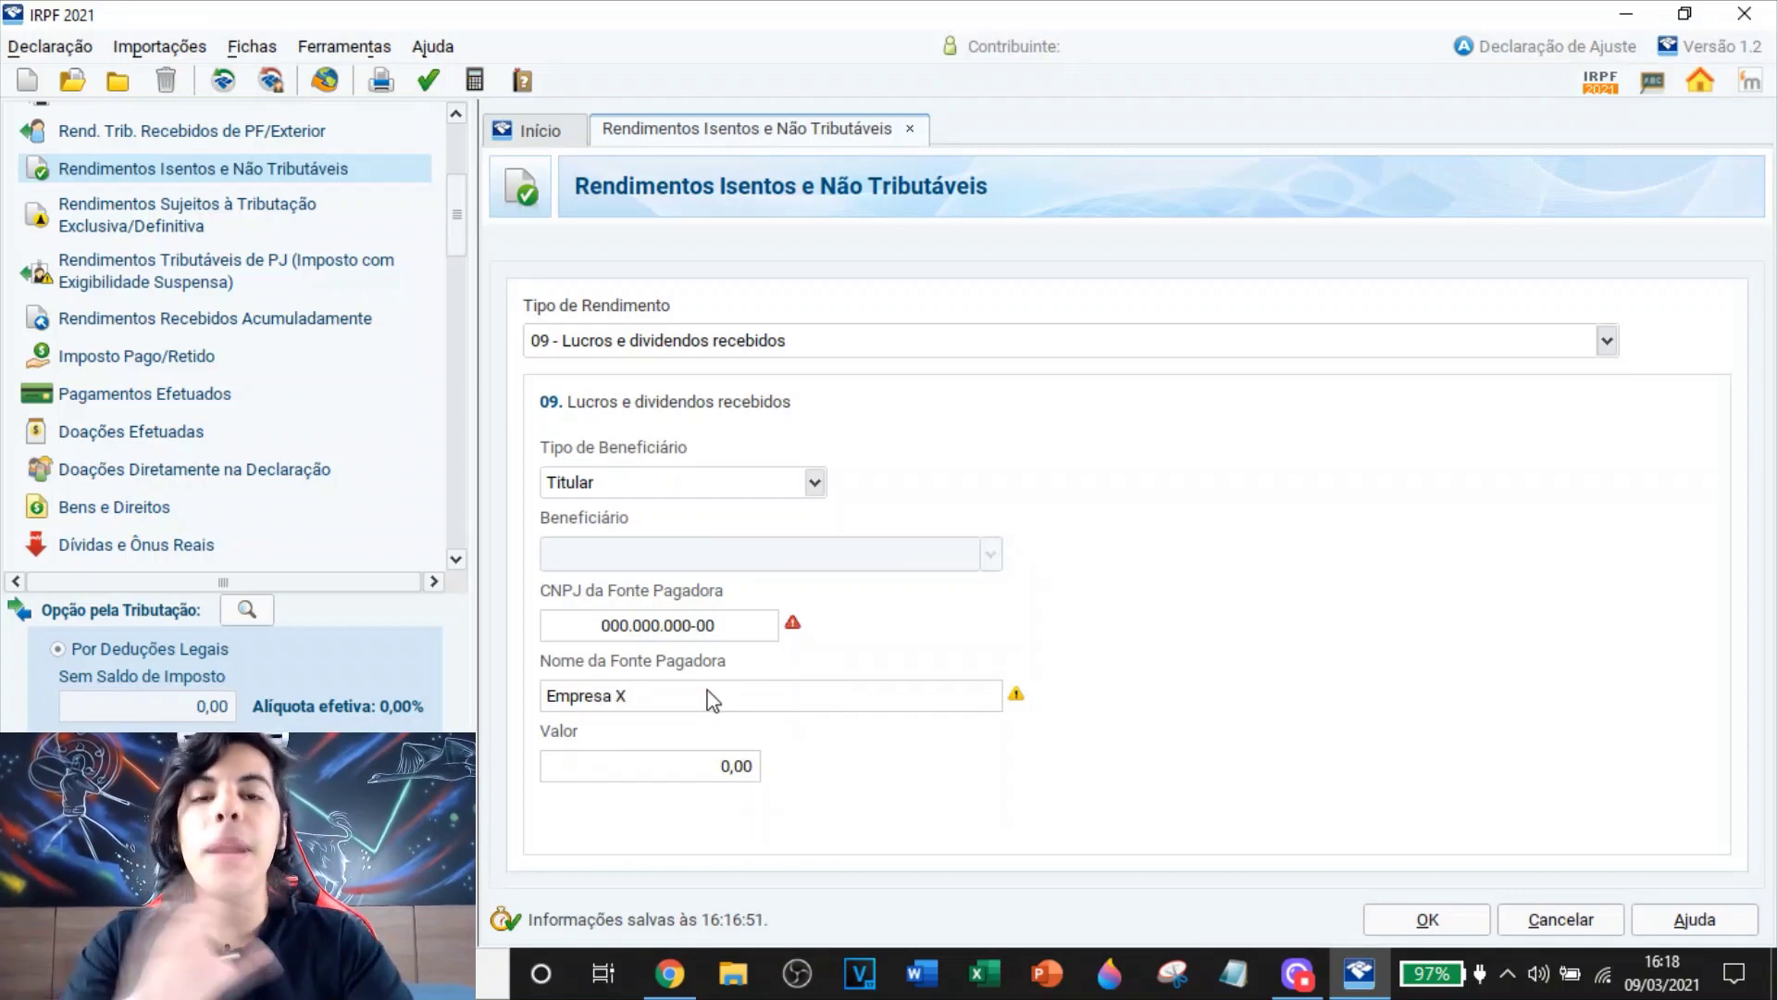
# Set the Empresa X dividend item's Valor to 200 and save the item
pyautogui.click(657, 775)
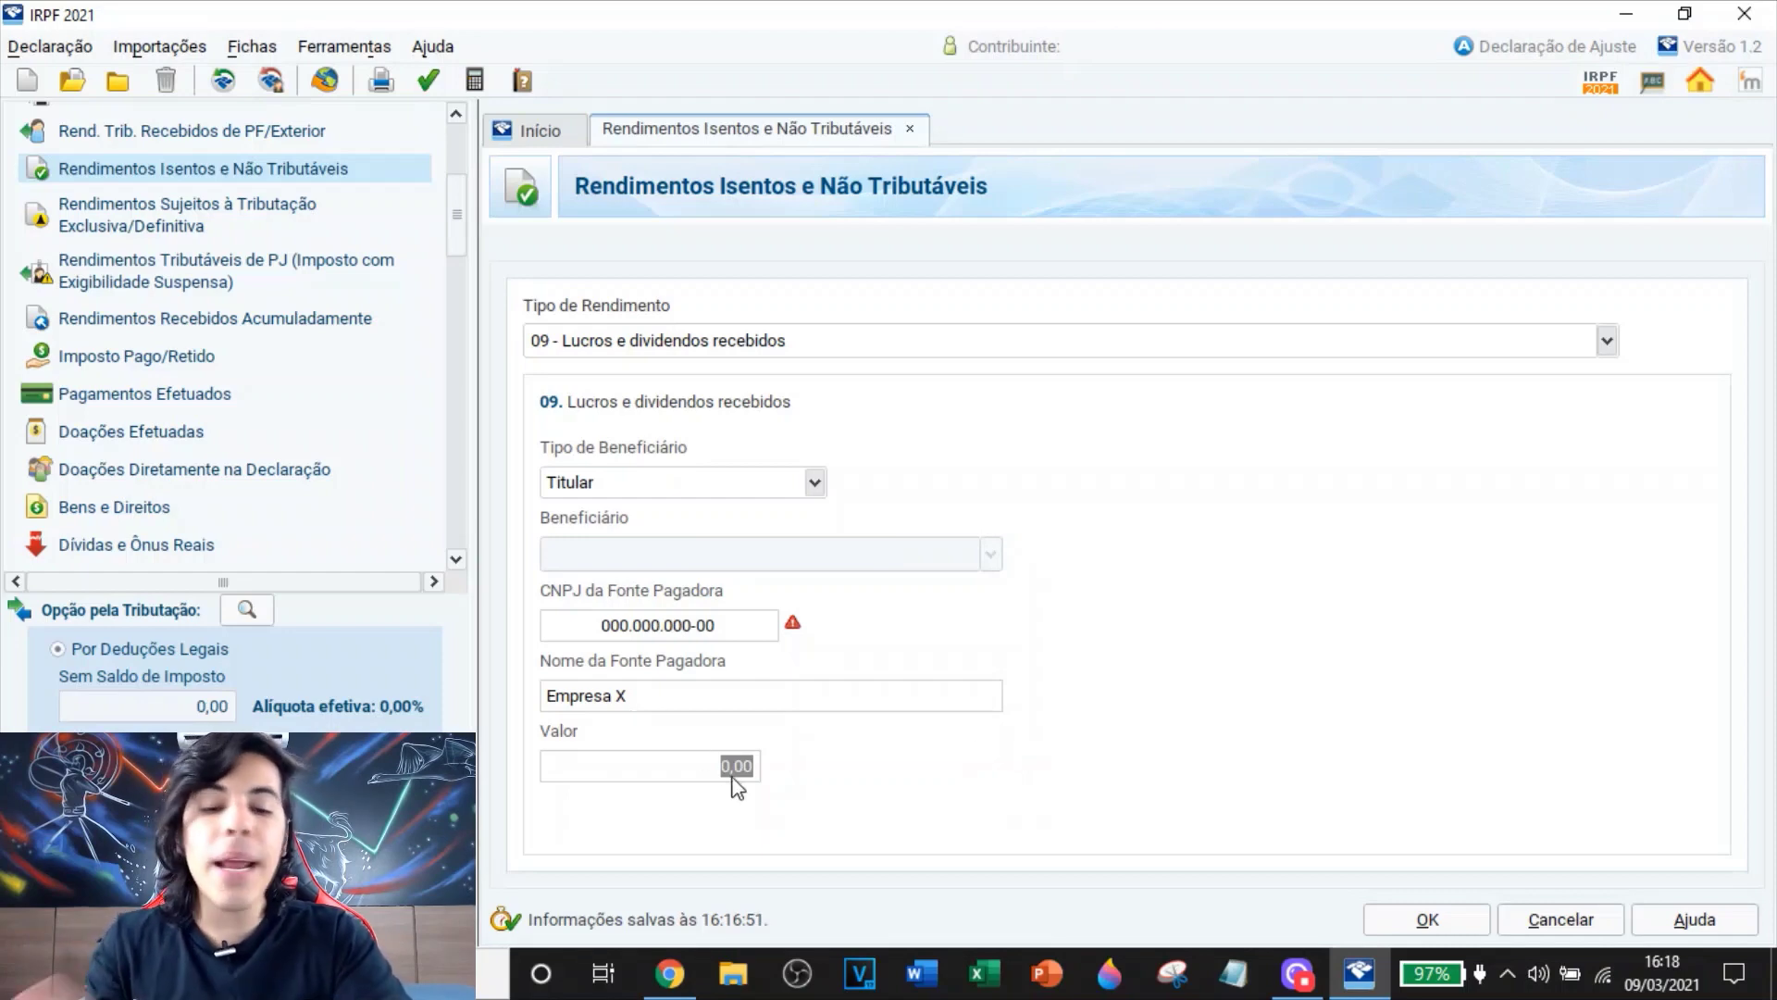
pyautogui.write('200')
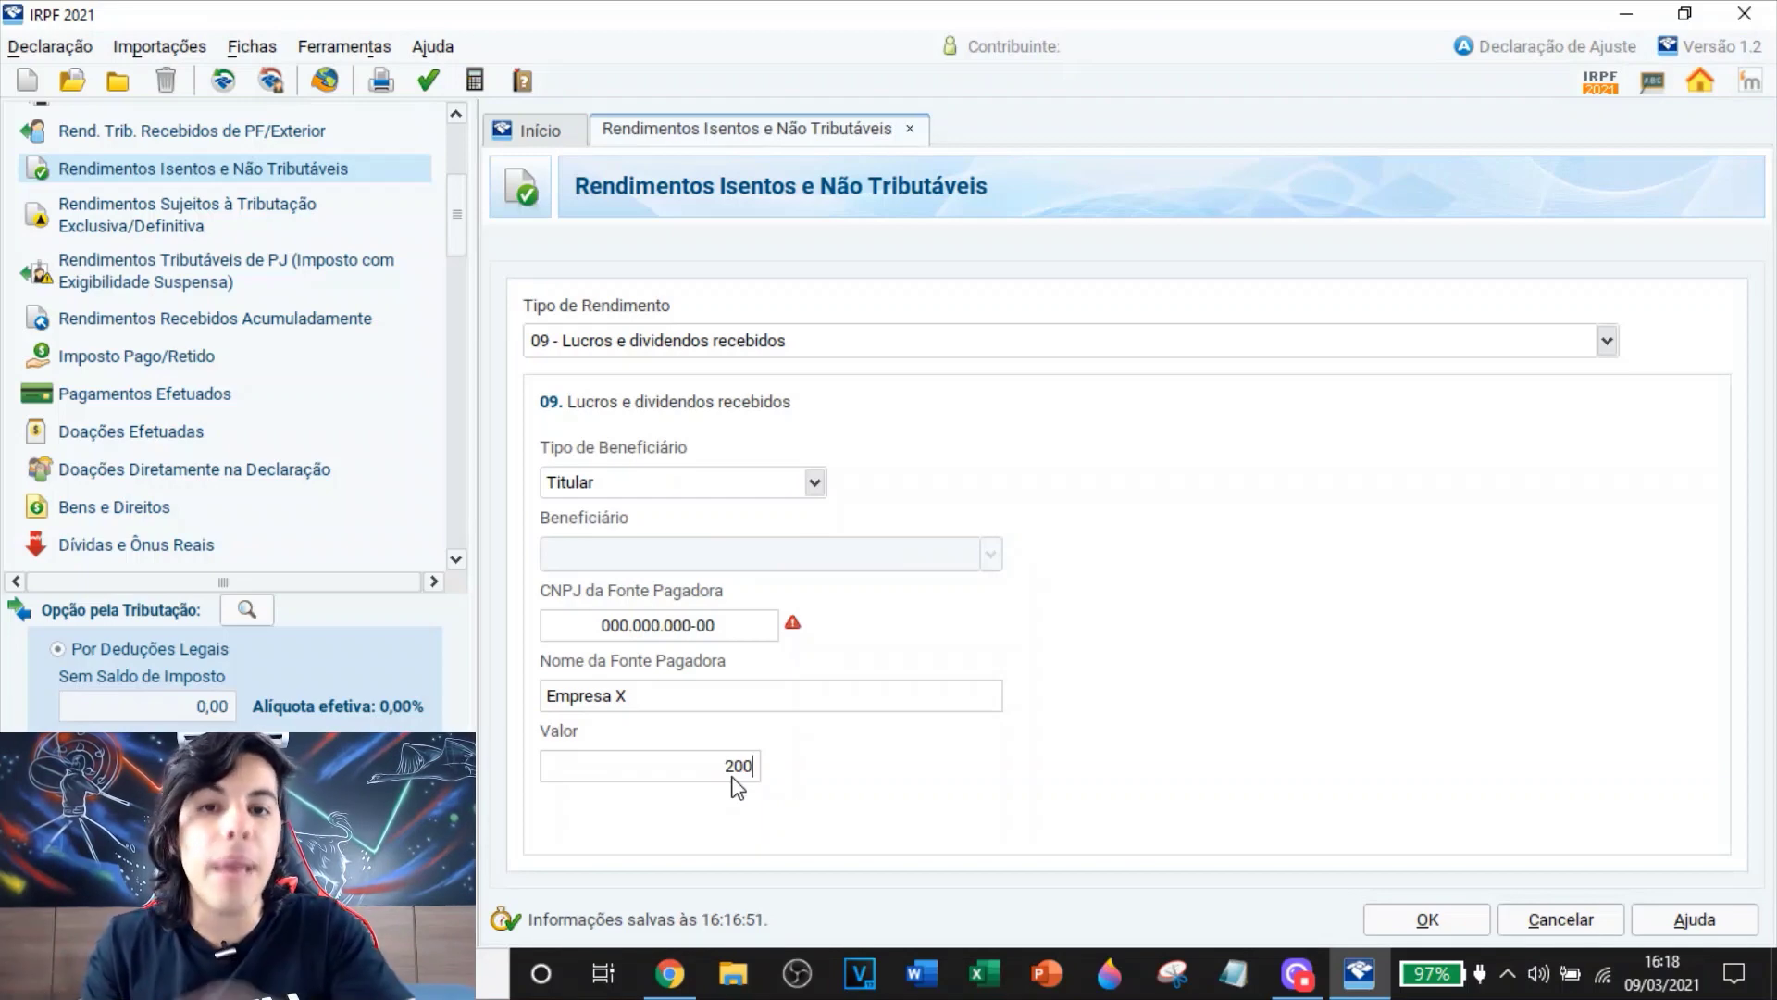
pyautogui.click(1428, 918)
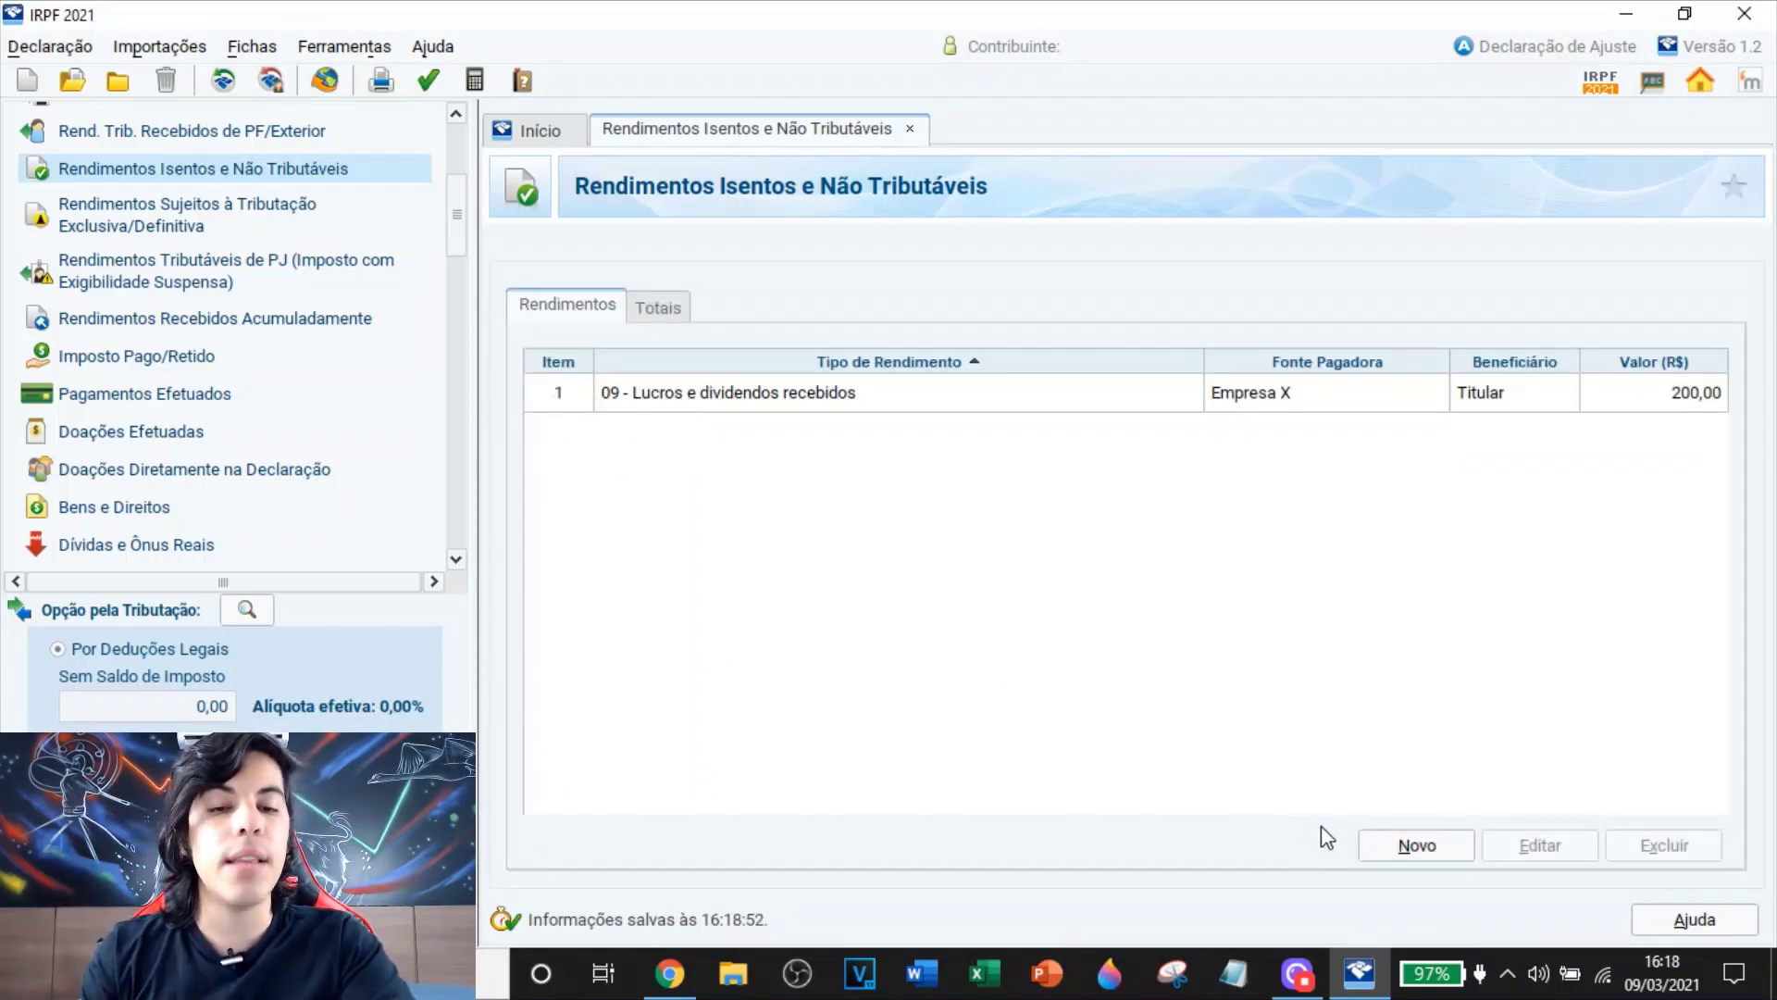
# Start a new item of type 10 - Juros sobre capital próprio in Rendimentos Sujeitos à Tributação Exclusiva/Definitiva
pyautogui.click(1431, 848)
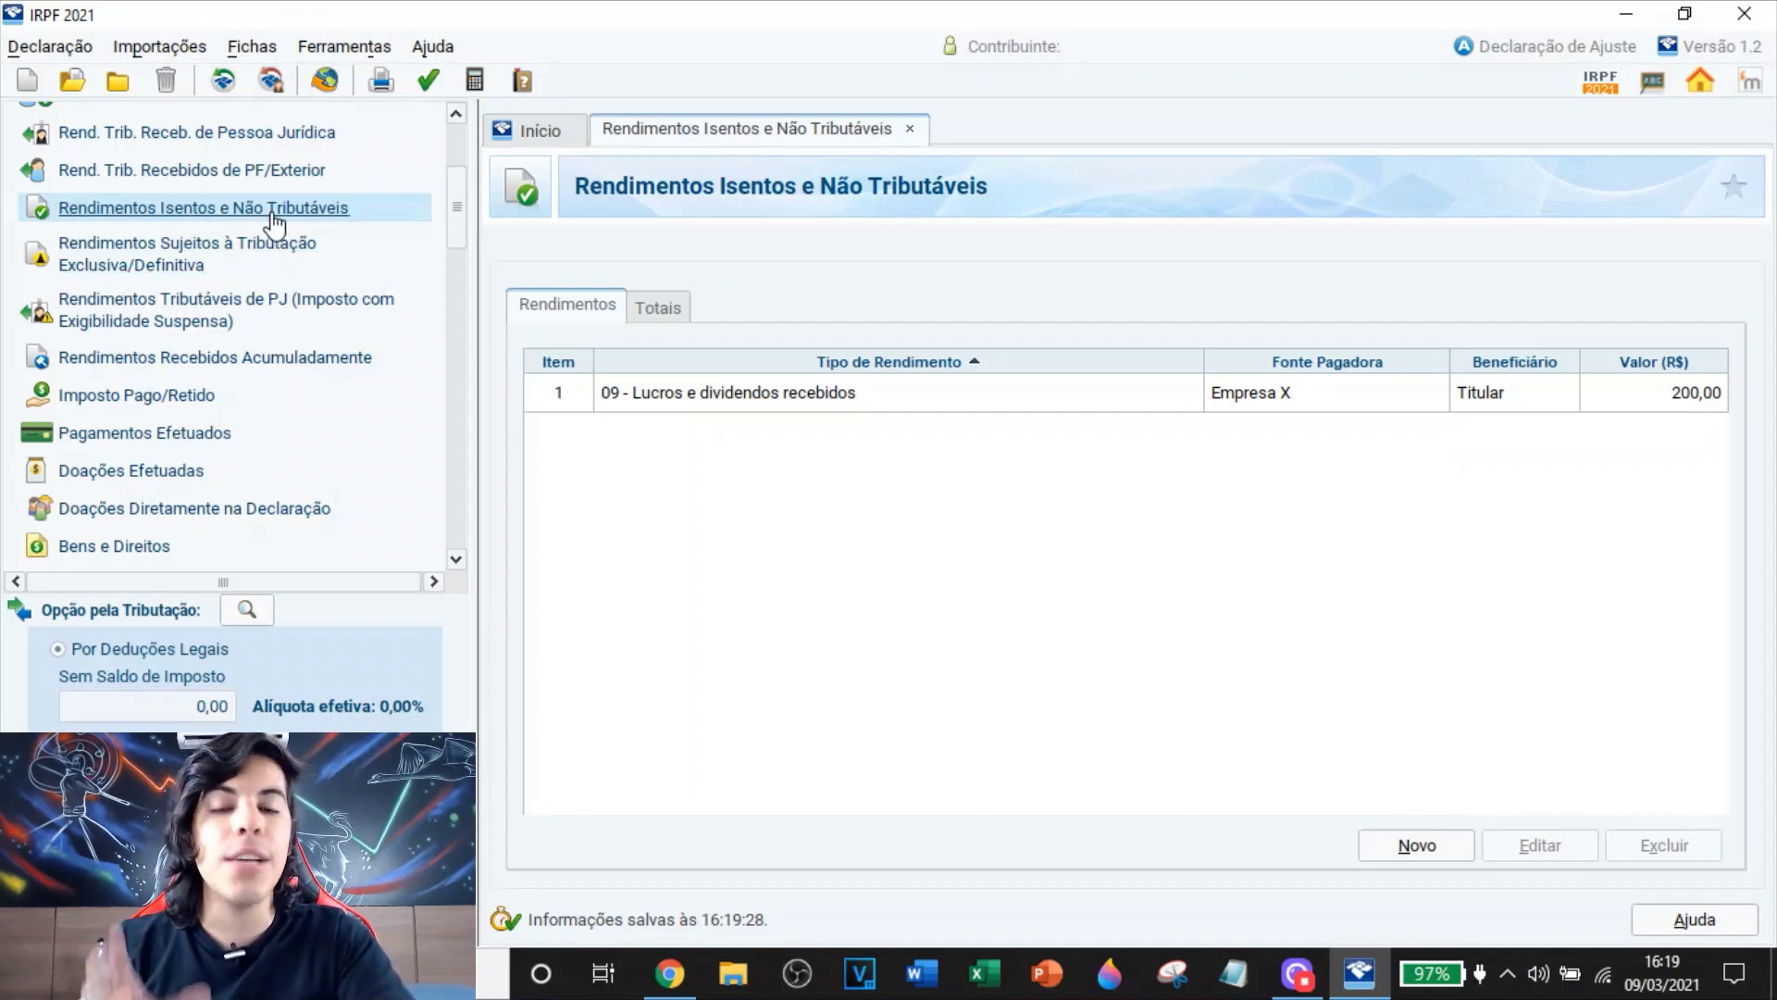
pyautogui.click(197, 268)
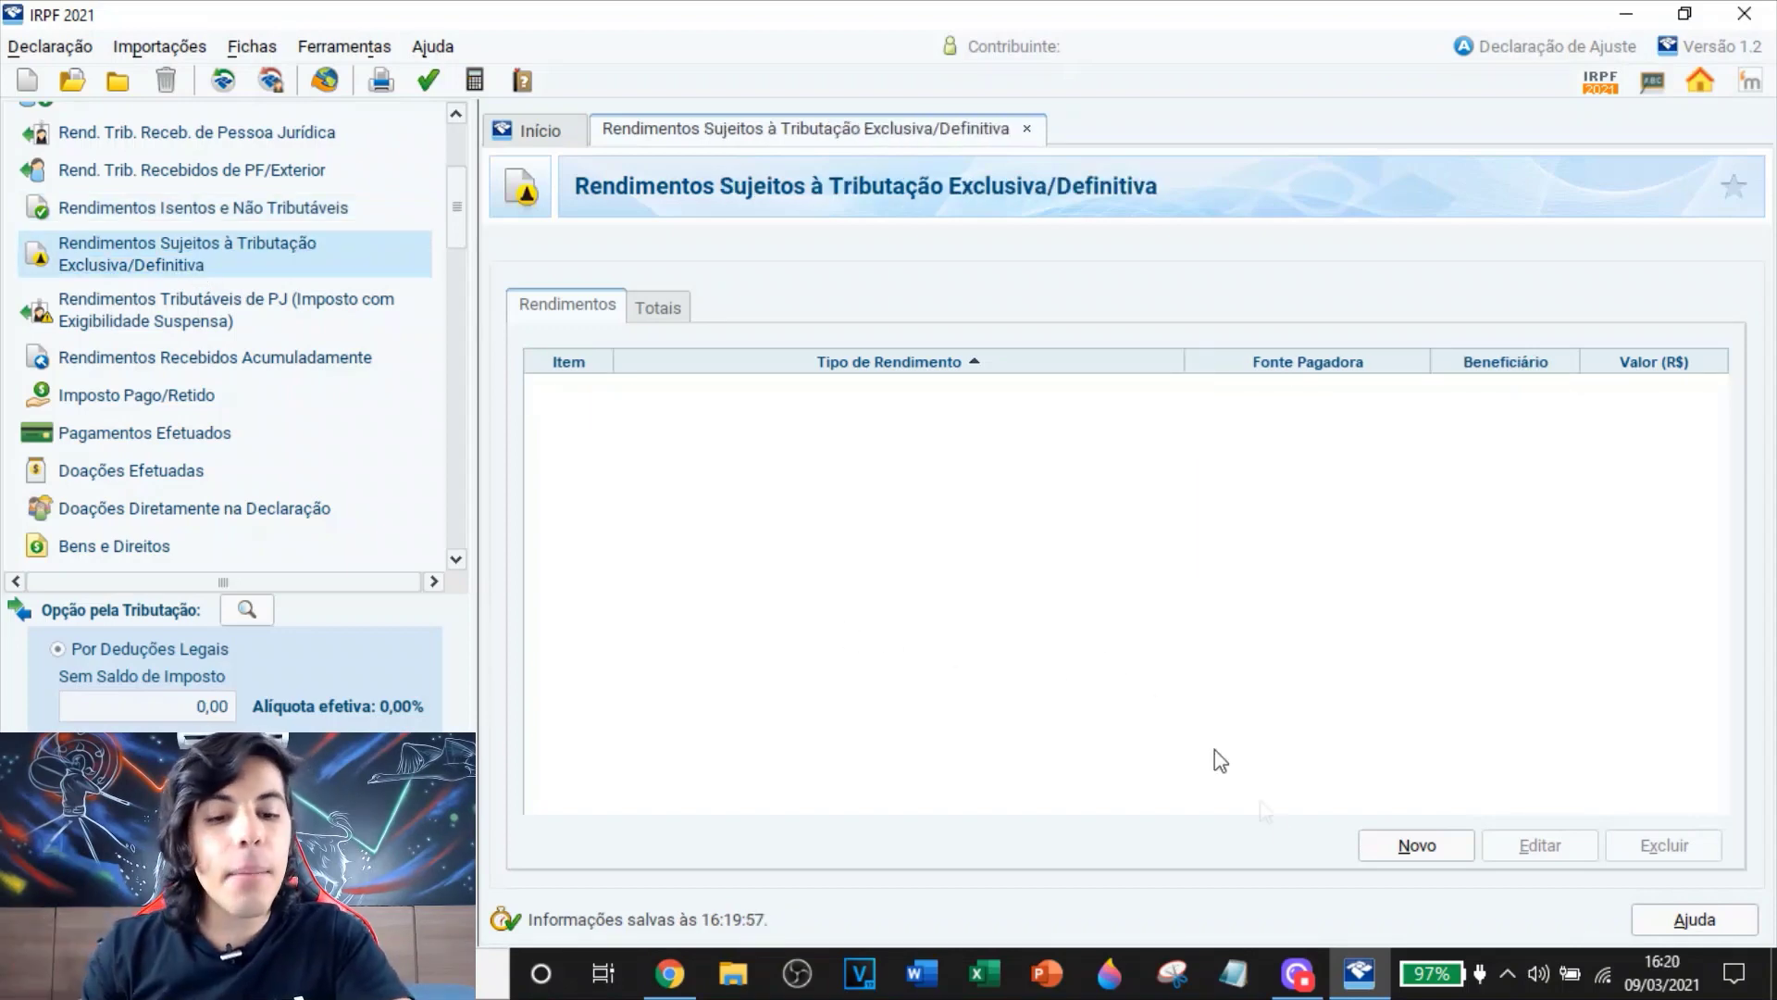
pyautogui.click(1411, 846)
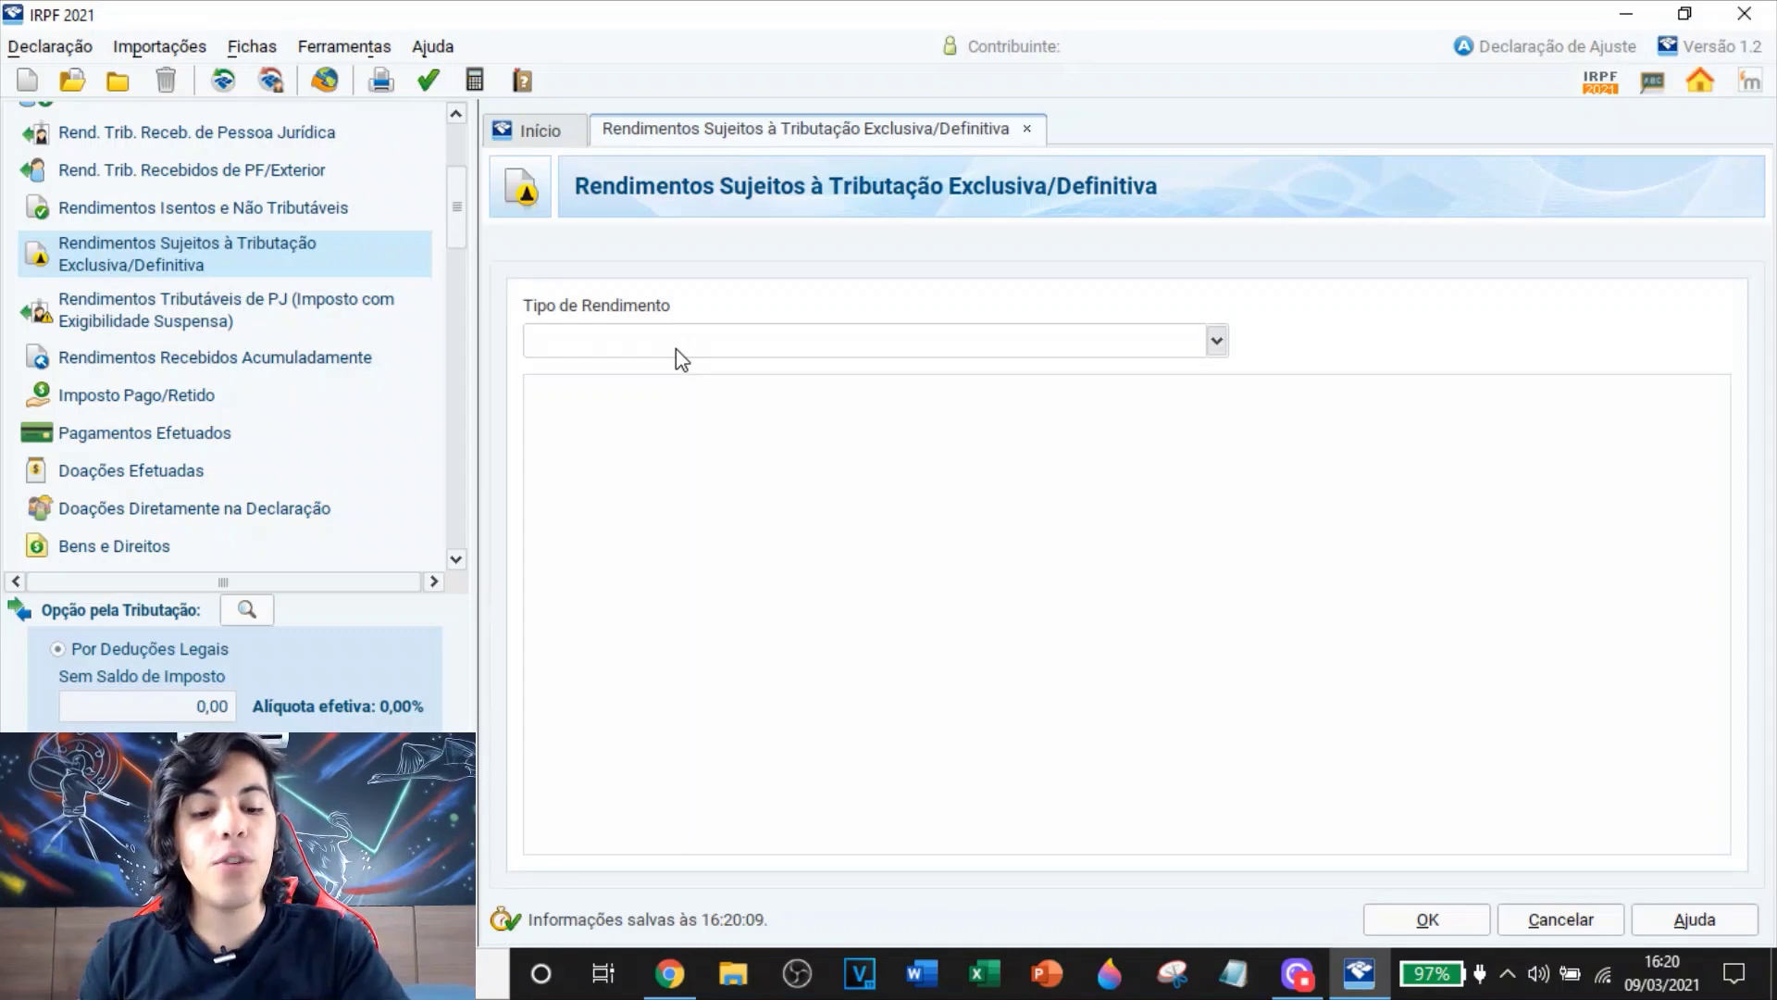
pyautogui.write('10')
pyautogui.click(712, 375)
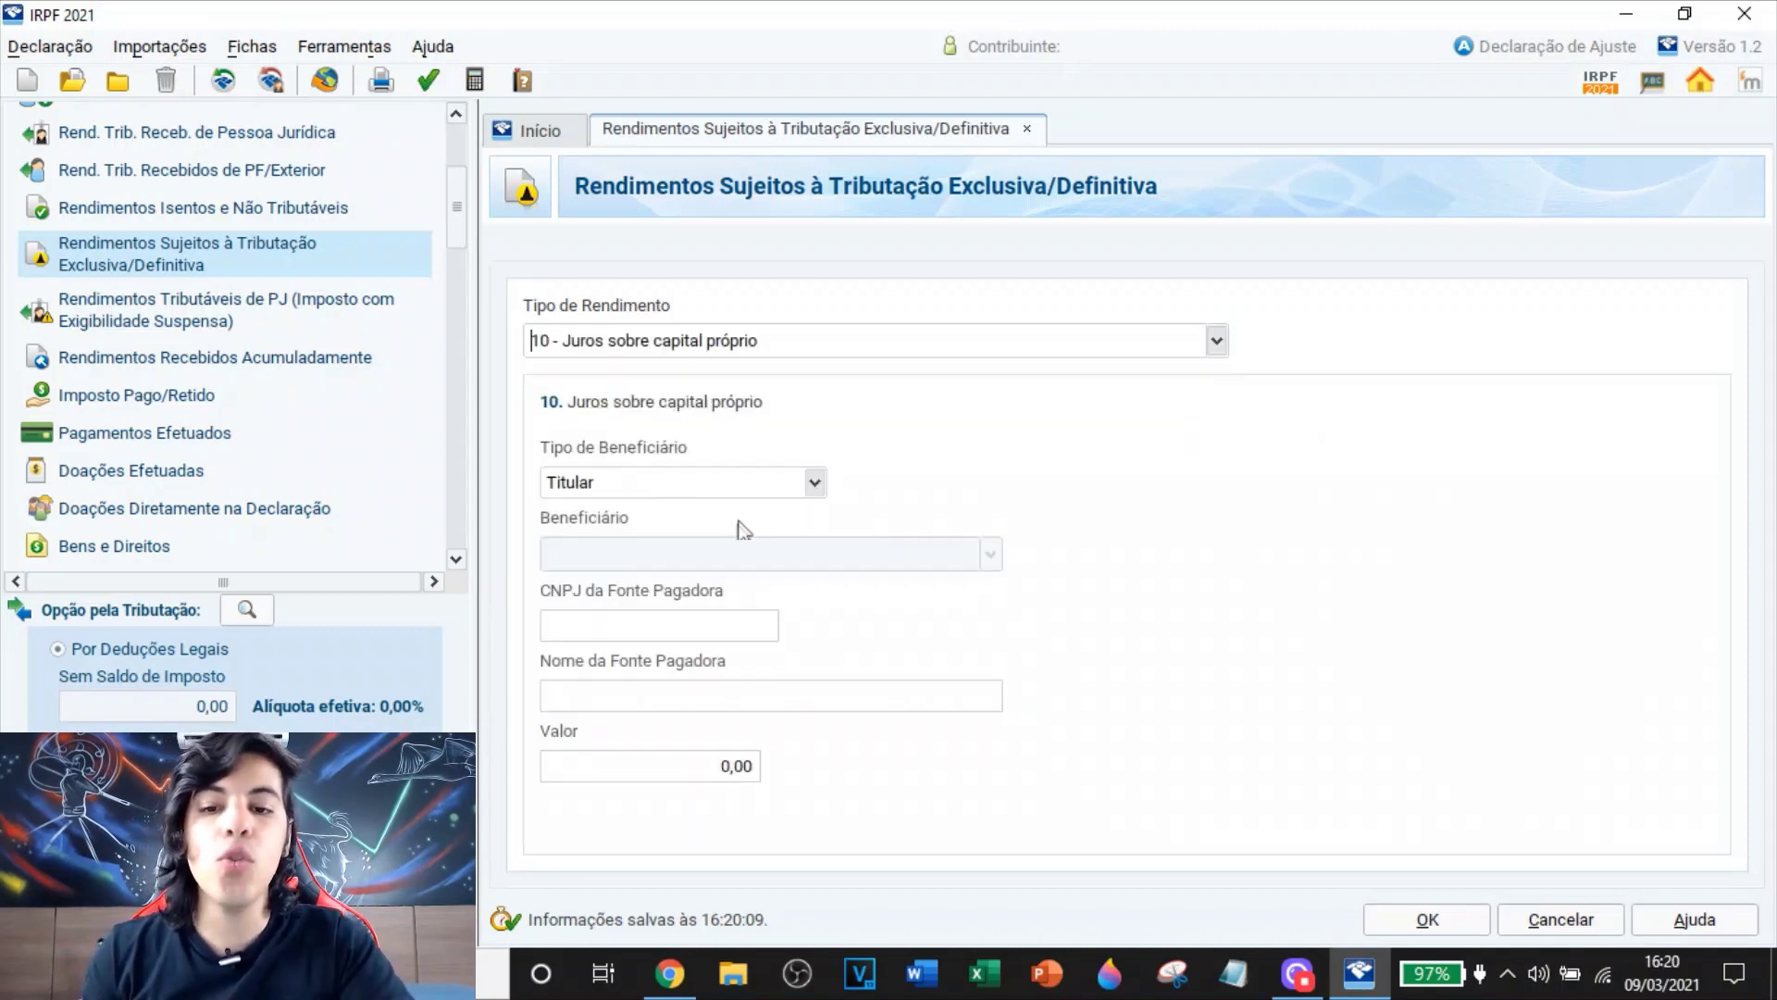
# Enter an all-zero placeholder CNPJ and the payer name Empresa Y for the Juros sobre capital próprio item
pyautogui.click(604, 636)
pyautogui.write('00000000000000')
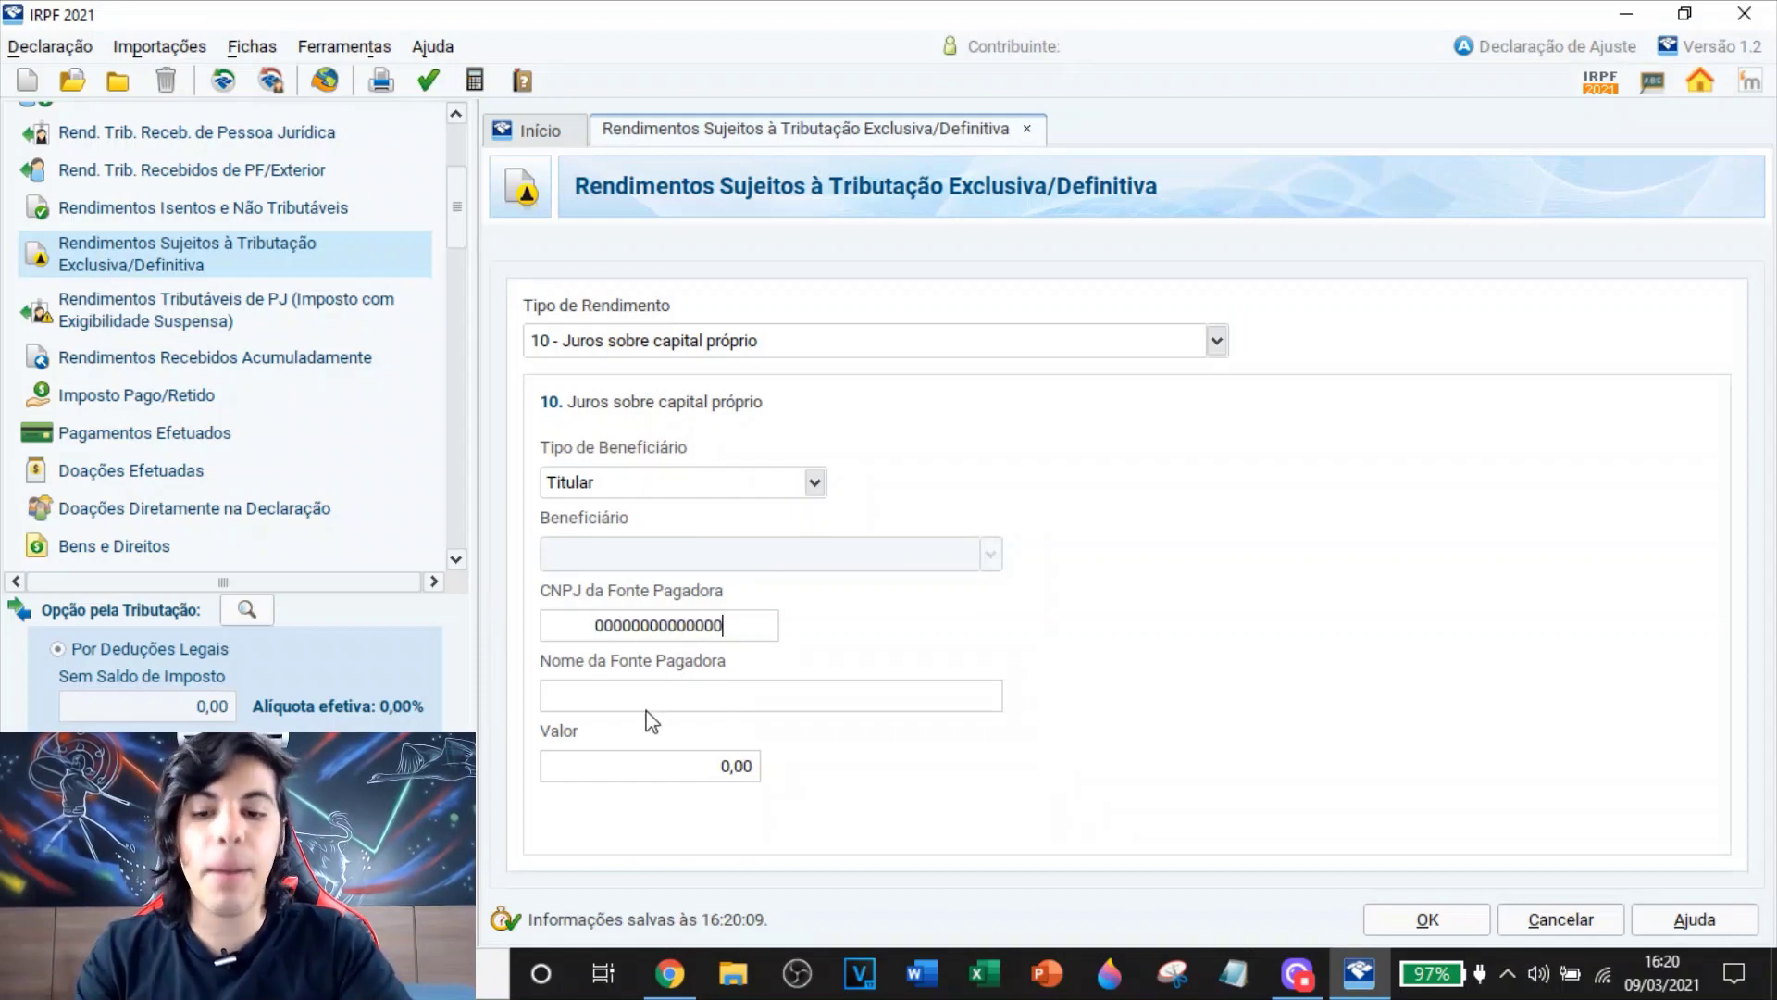
pyautogui.click(621, 704)
pyautogui.write('Empr')
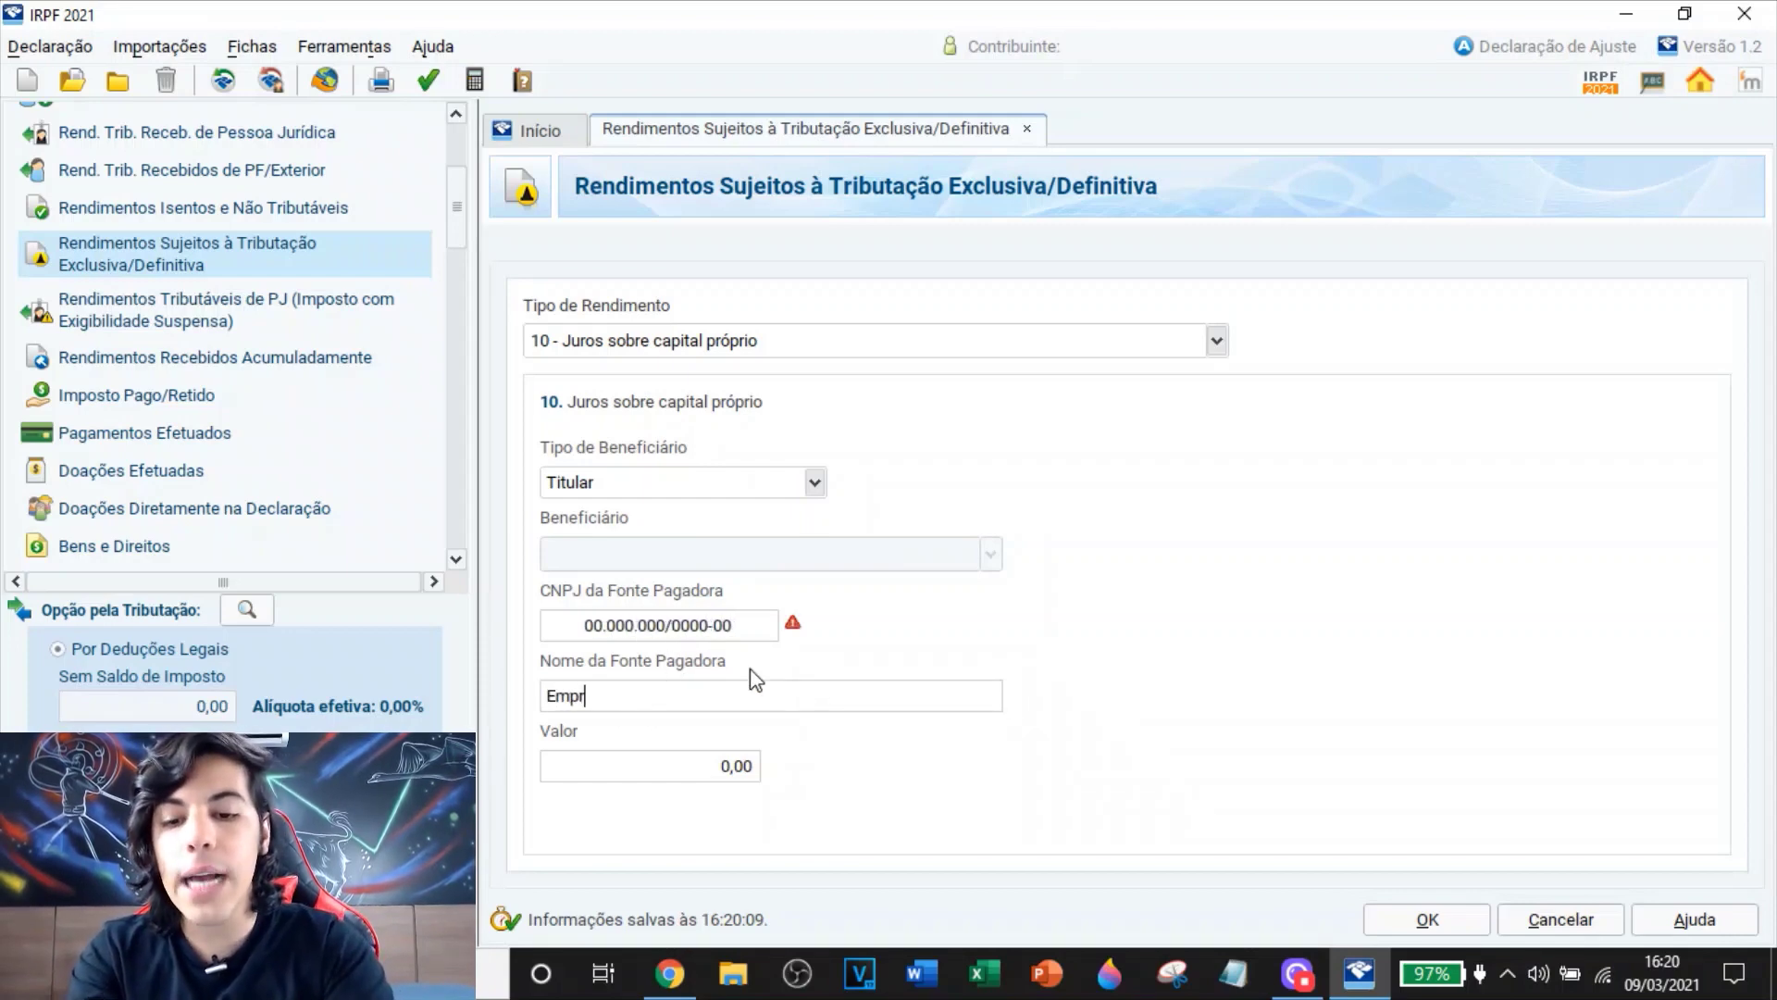
pyautogui.write('esa Y')
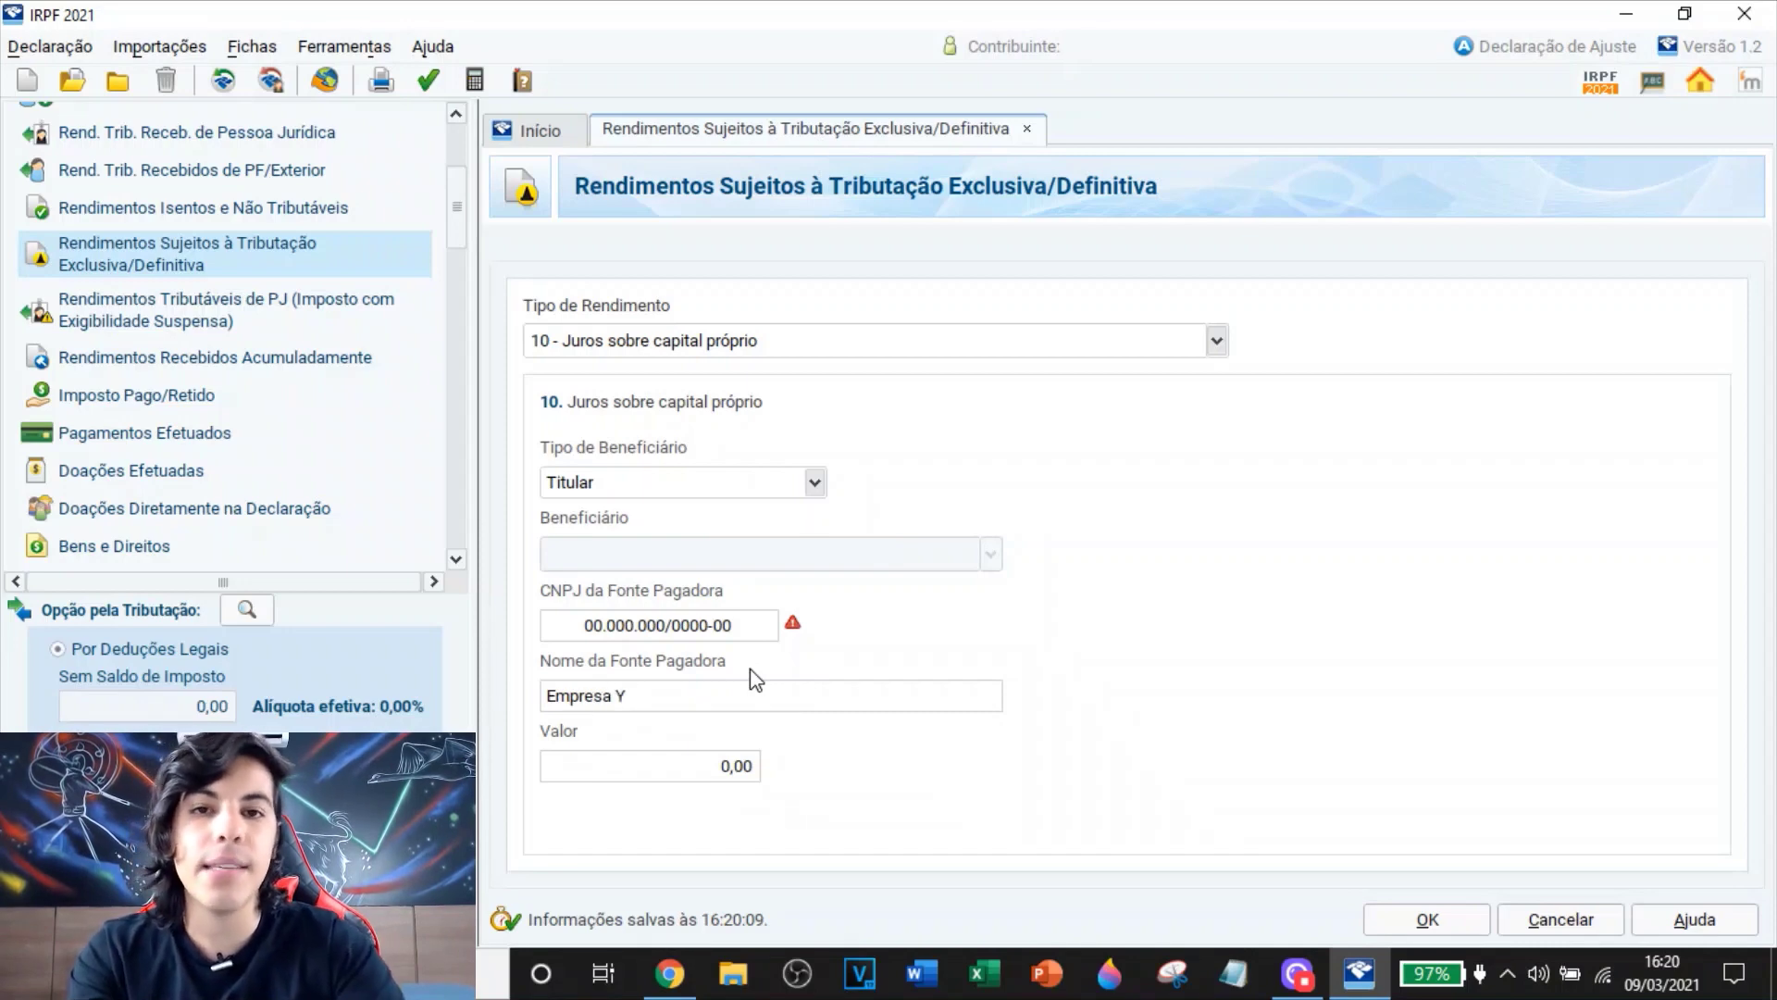
# Set the Empresa Y item's Valor to 50 and save the item
pyautogui.click(752, 775)
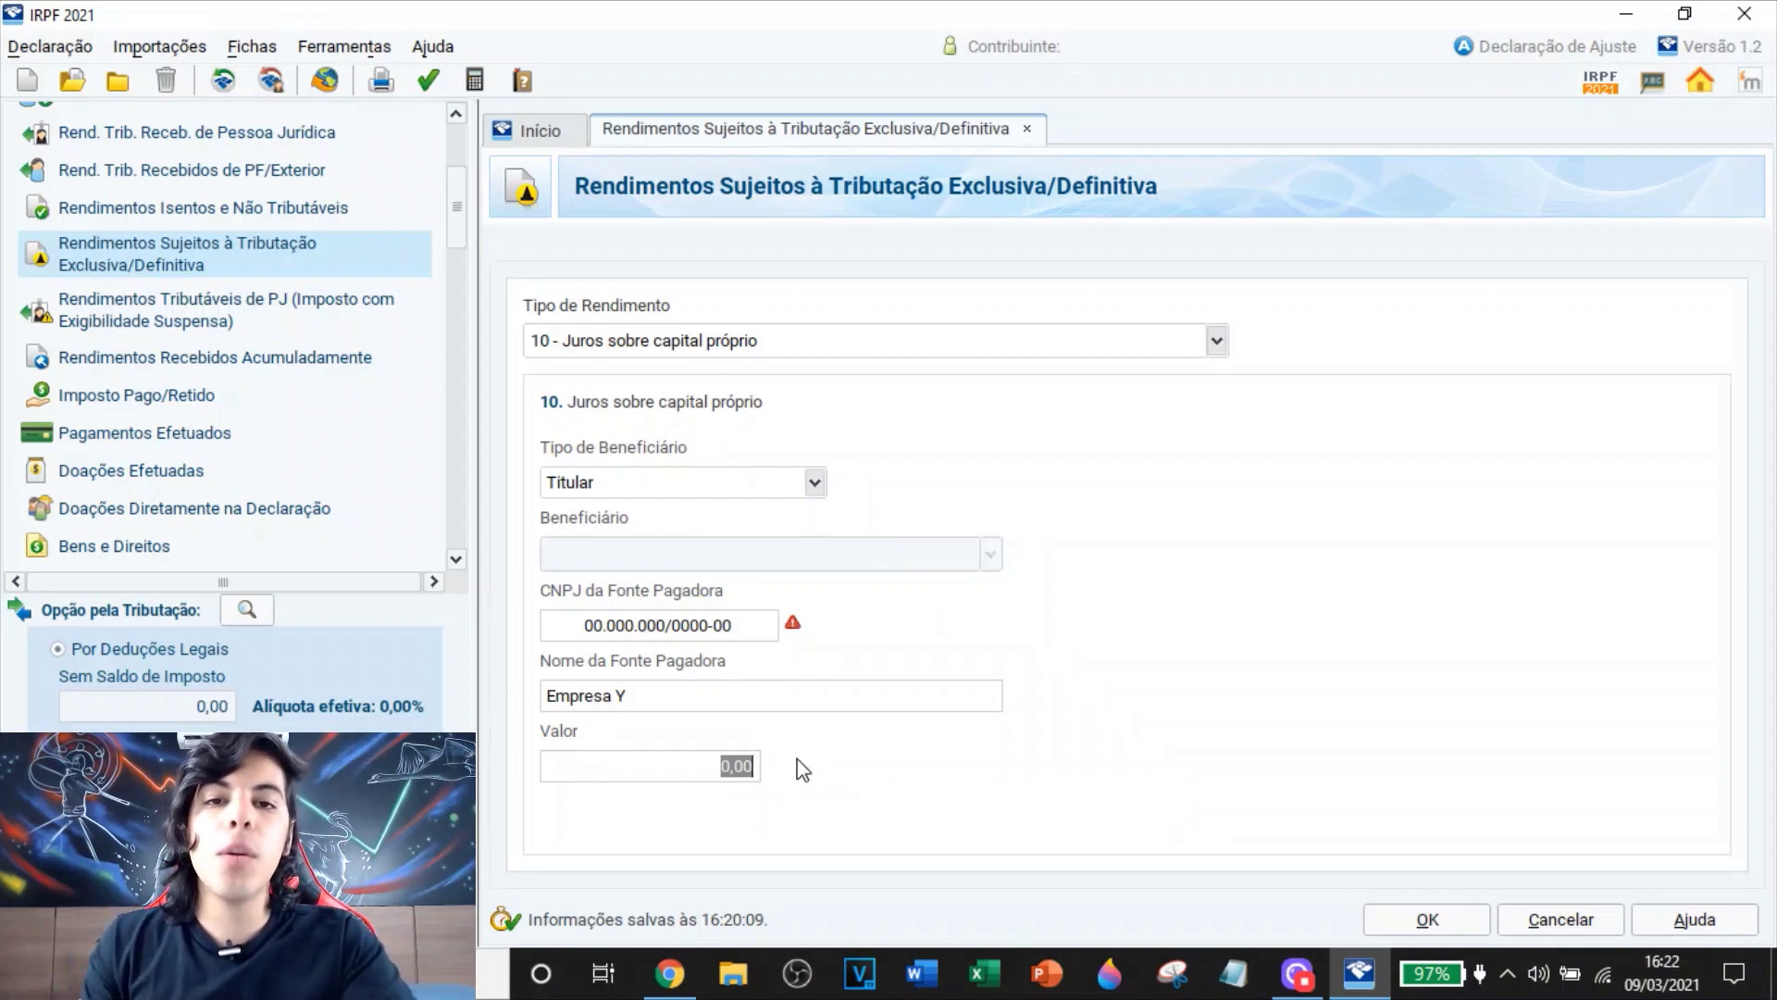
pyautogui.write('50')
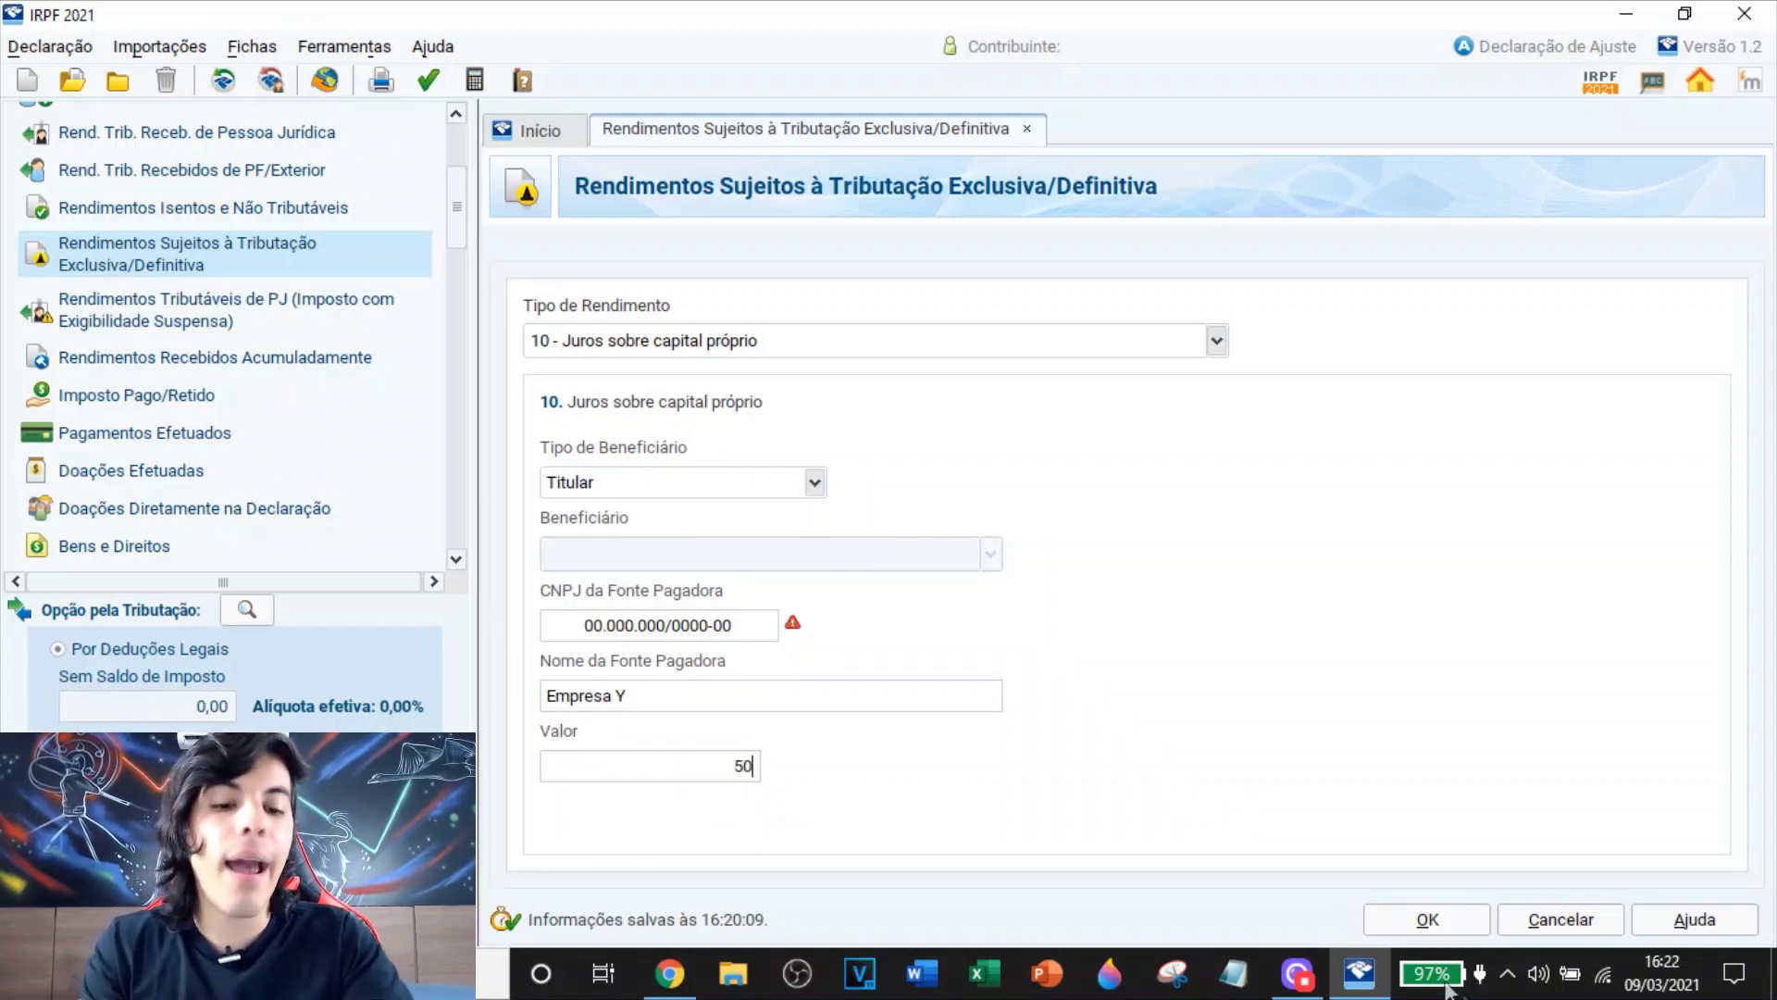
pyautogui.click(1408, 923)
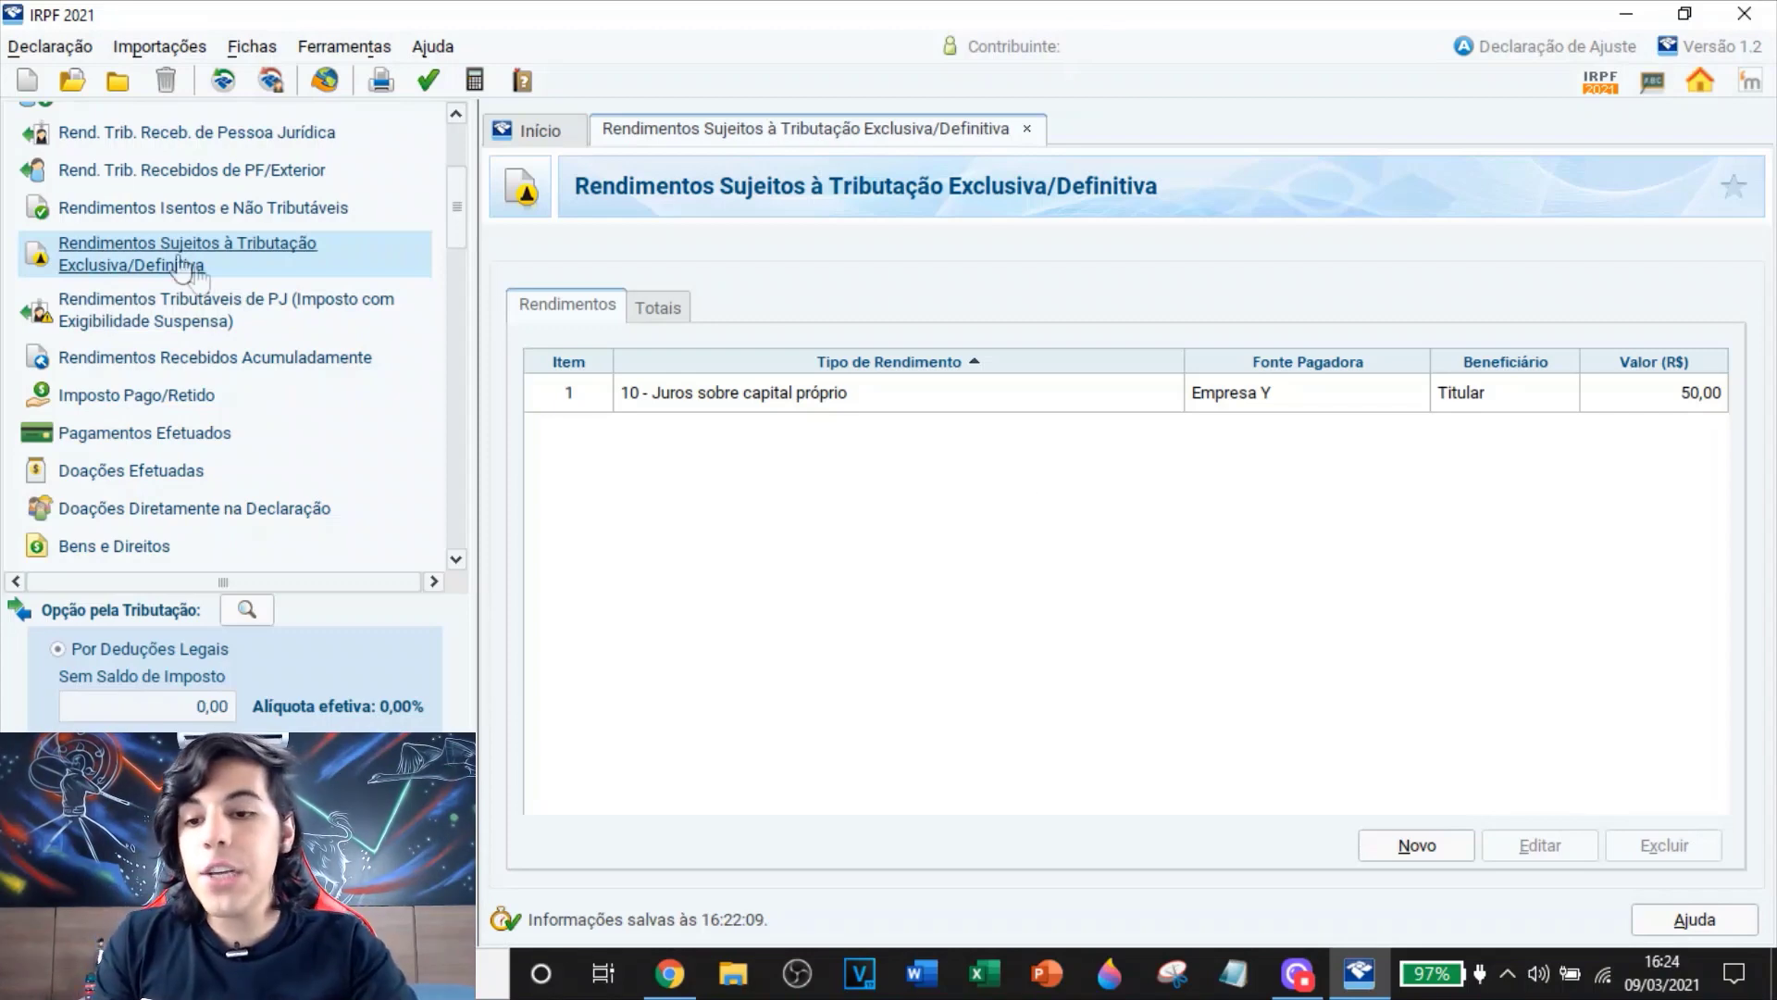
# Return to the Bens e Direitos list of the declaration
pyautogui.scroll(-1, 125, 259)
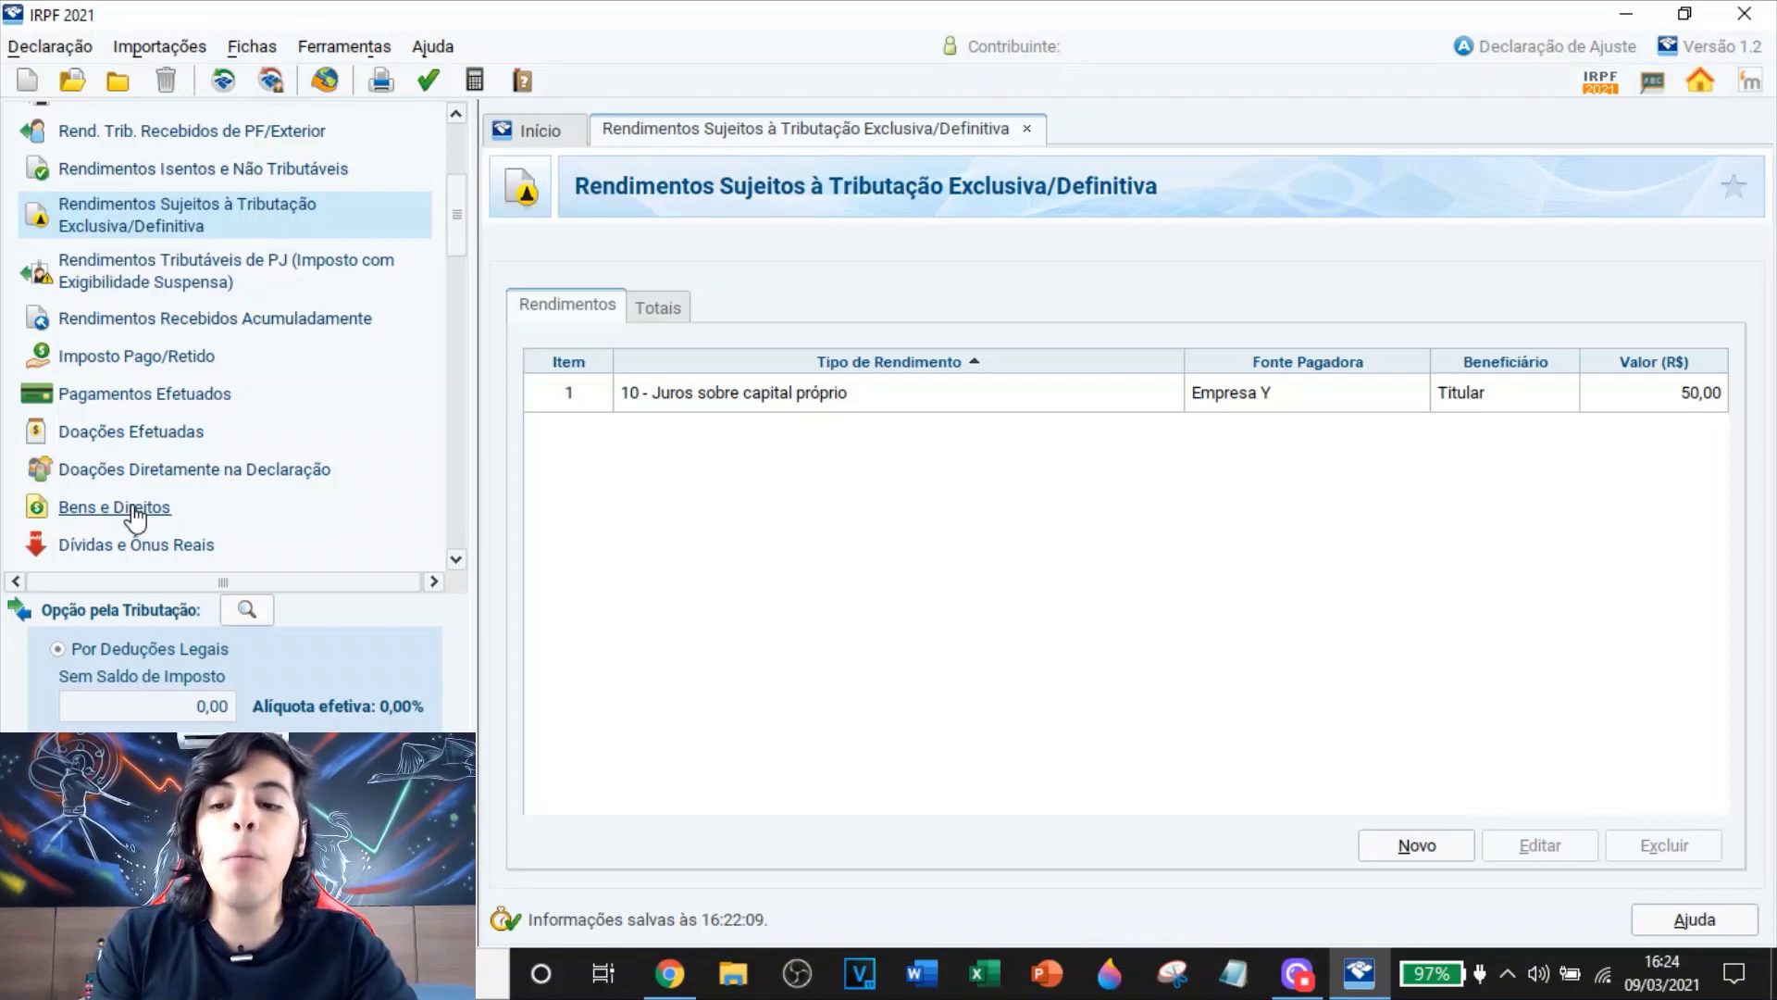
pyautogui.click(135, 512)
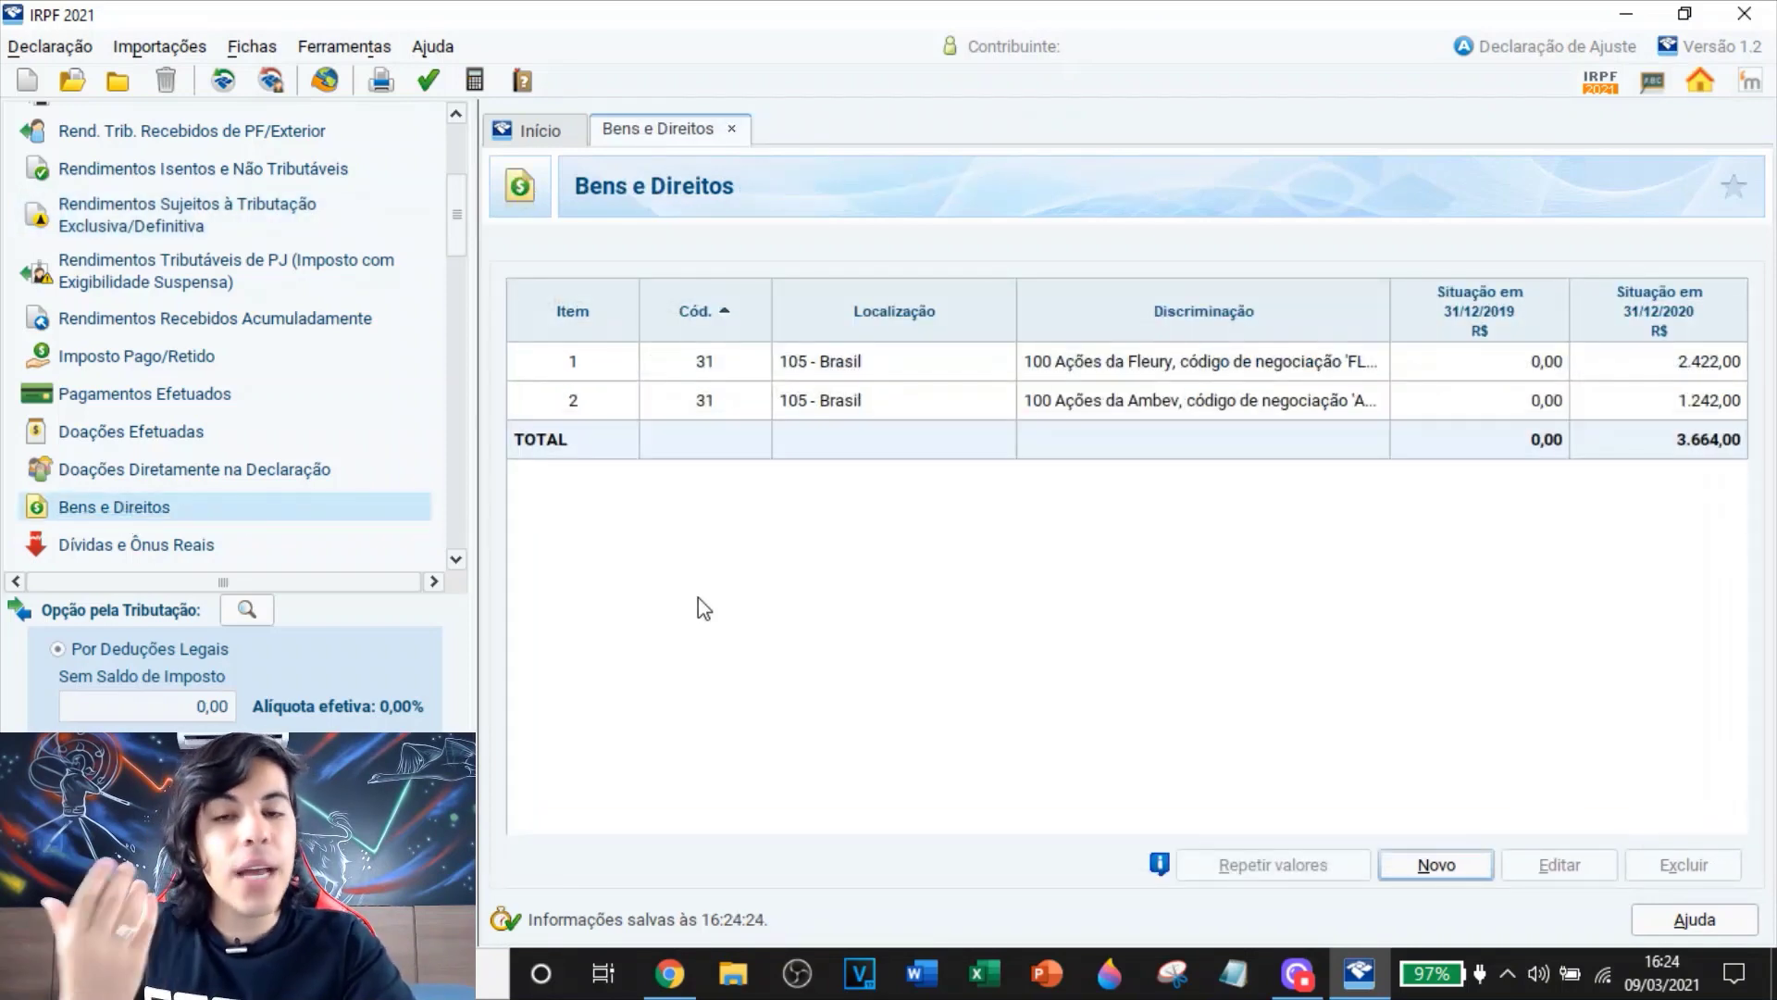
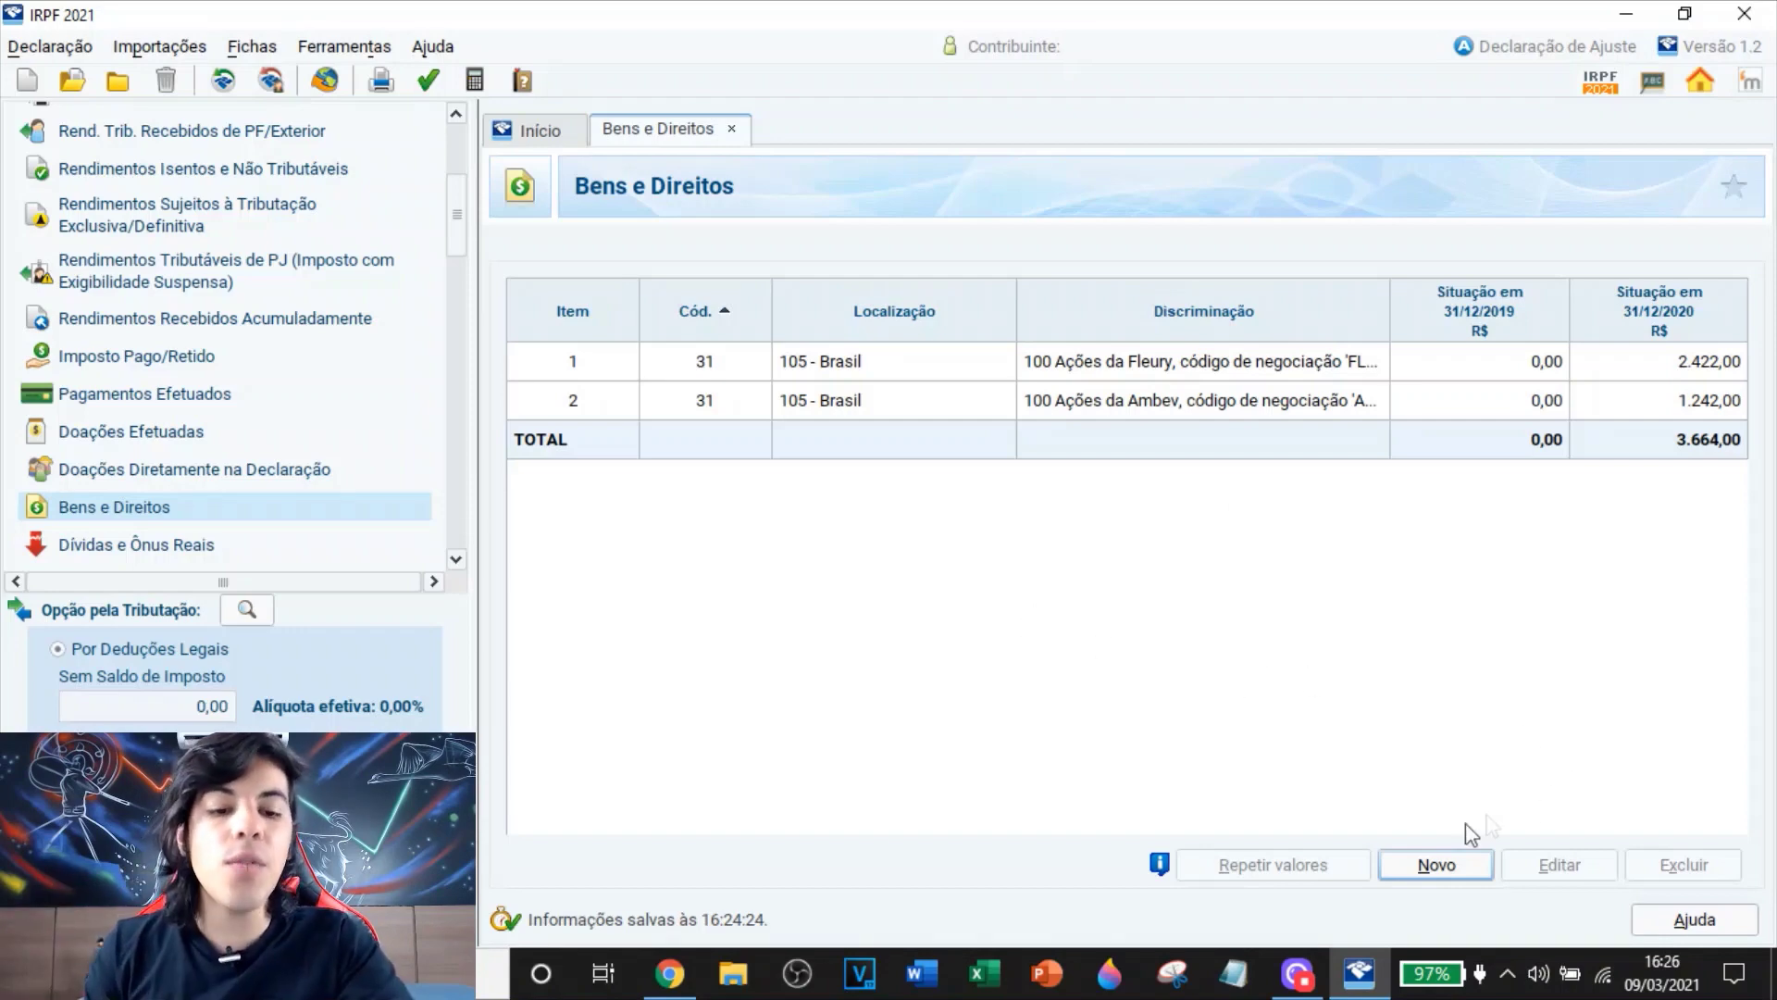
# Start a new item in Bens e Direitos with the code 99 - Outros bens e direitos
pyautogui.click(1441, 875)
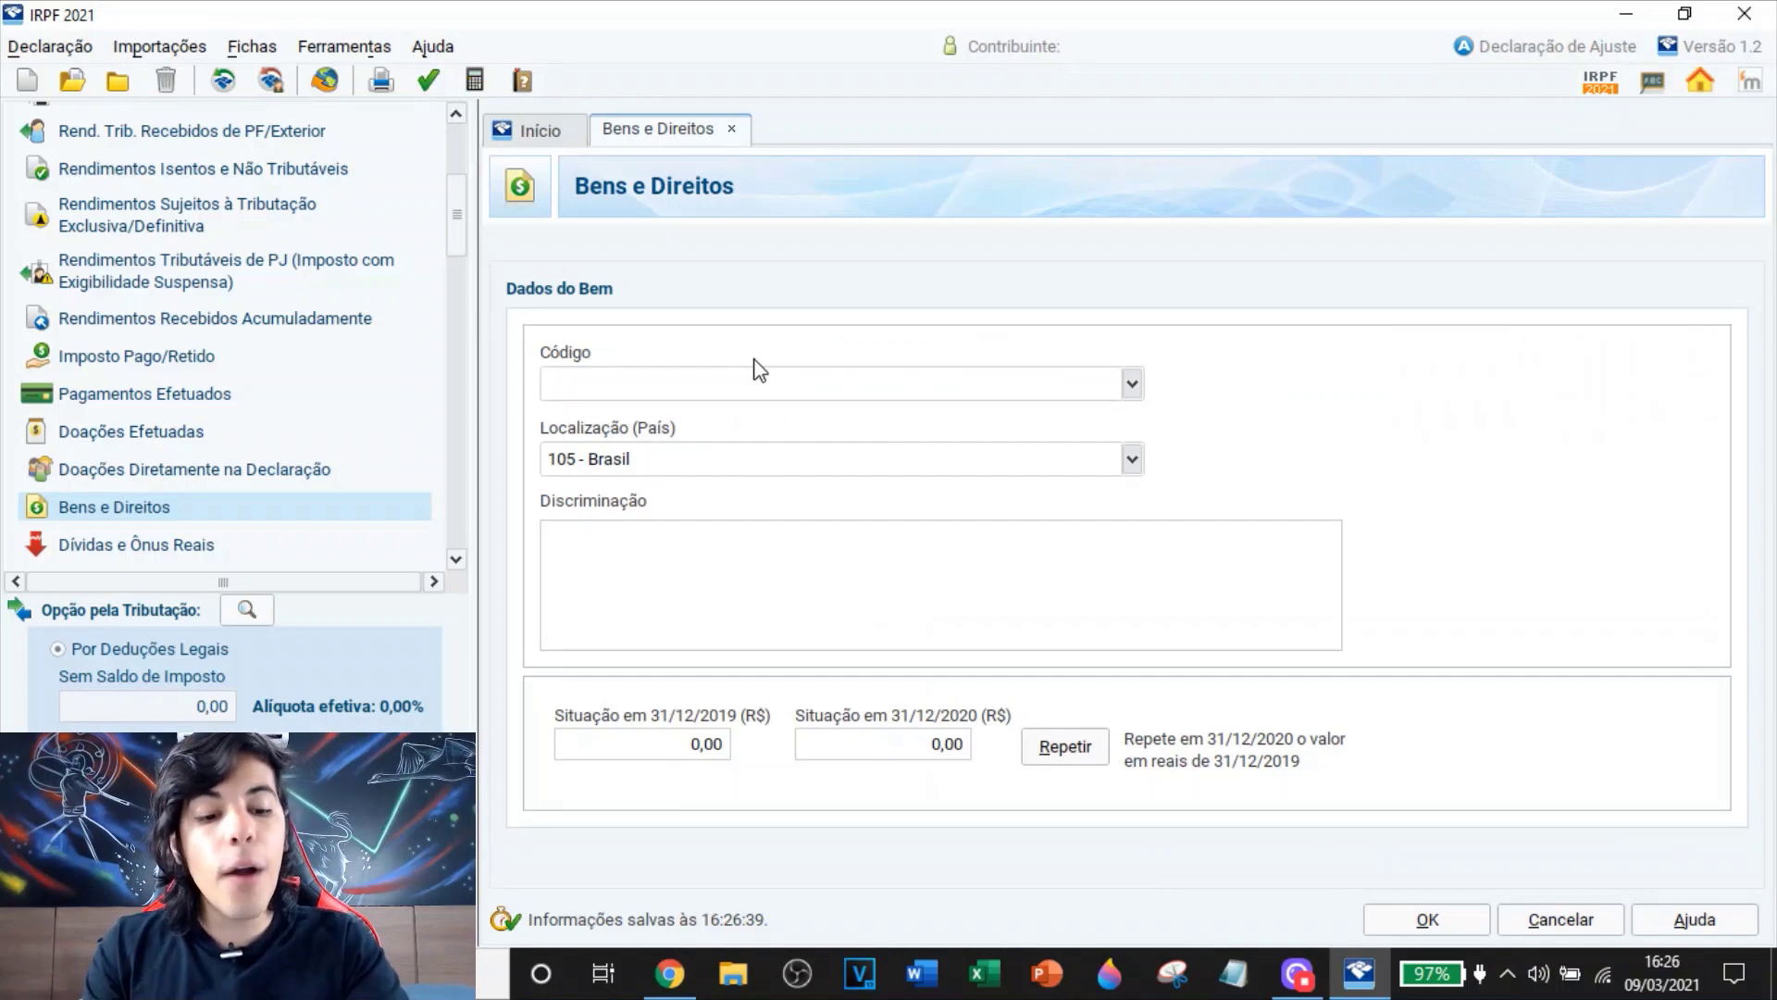
pyautogui.write('99')
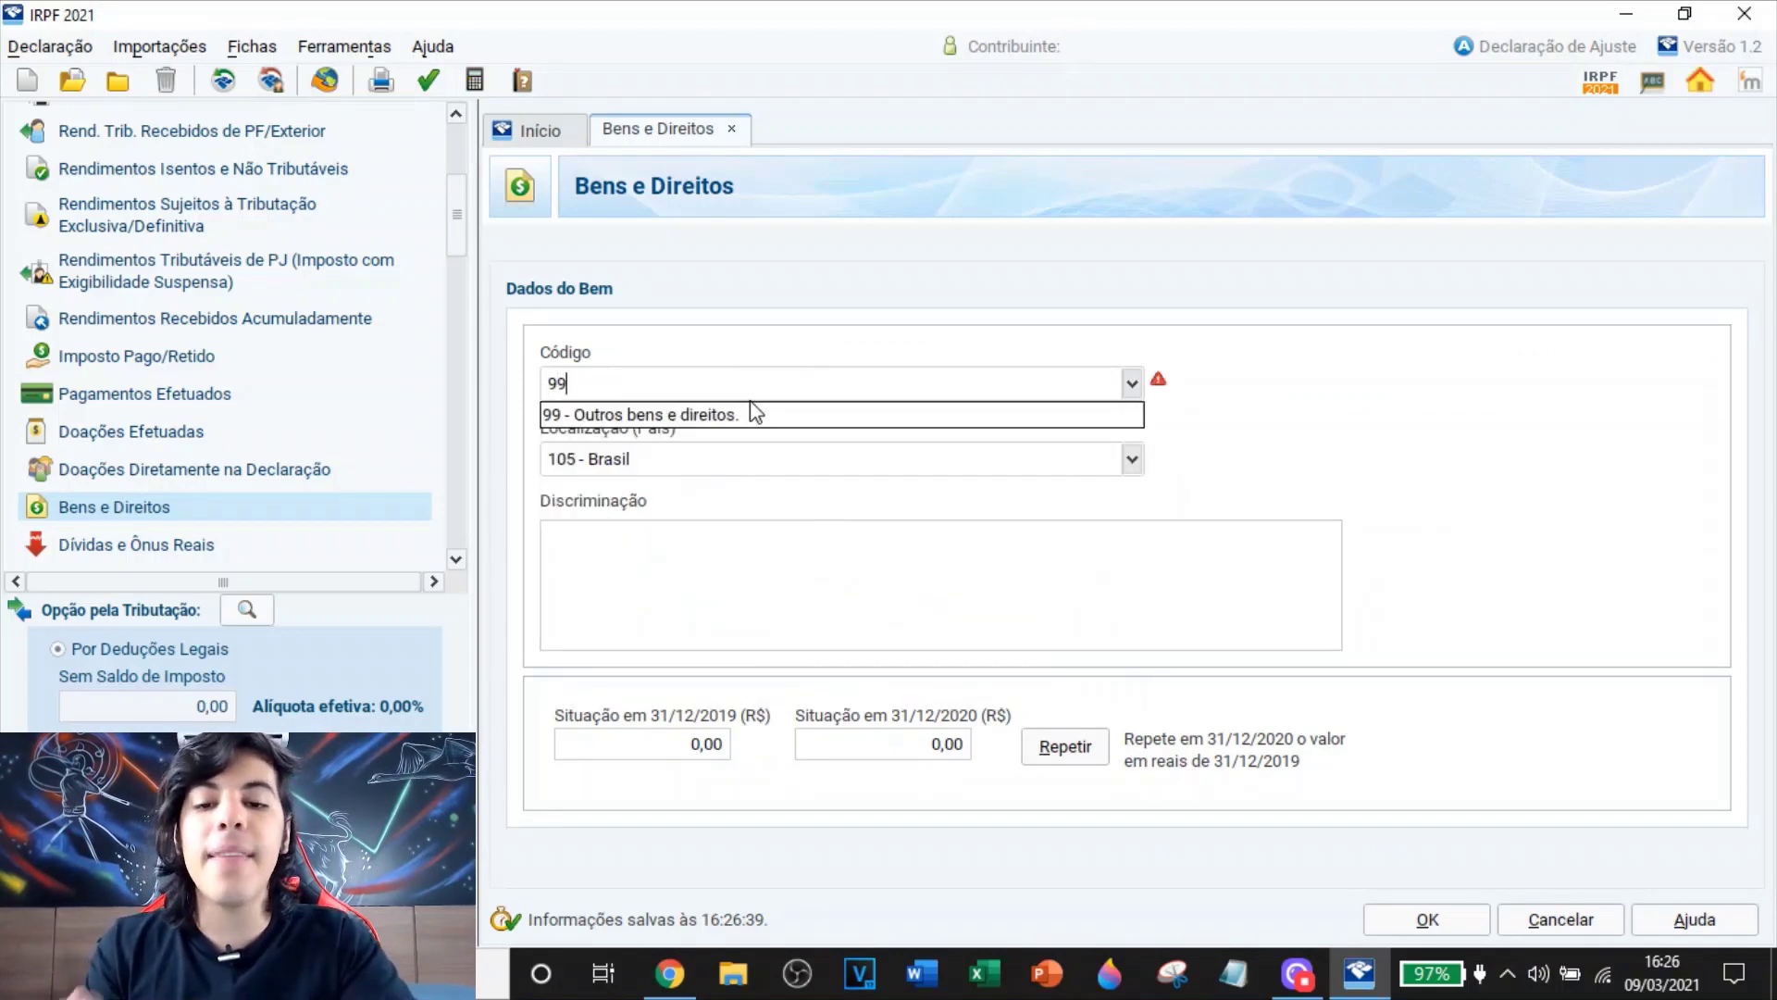
pyautogui.click(685, 418)
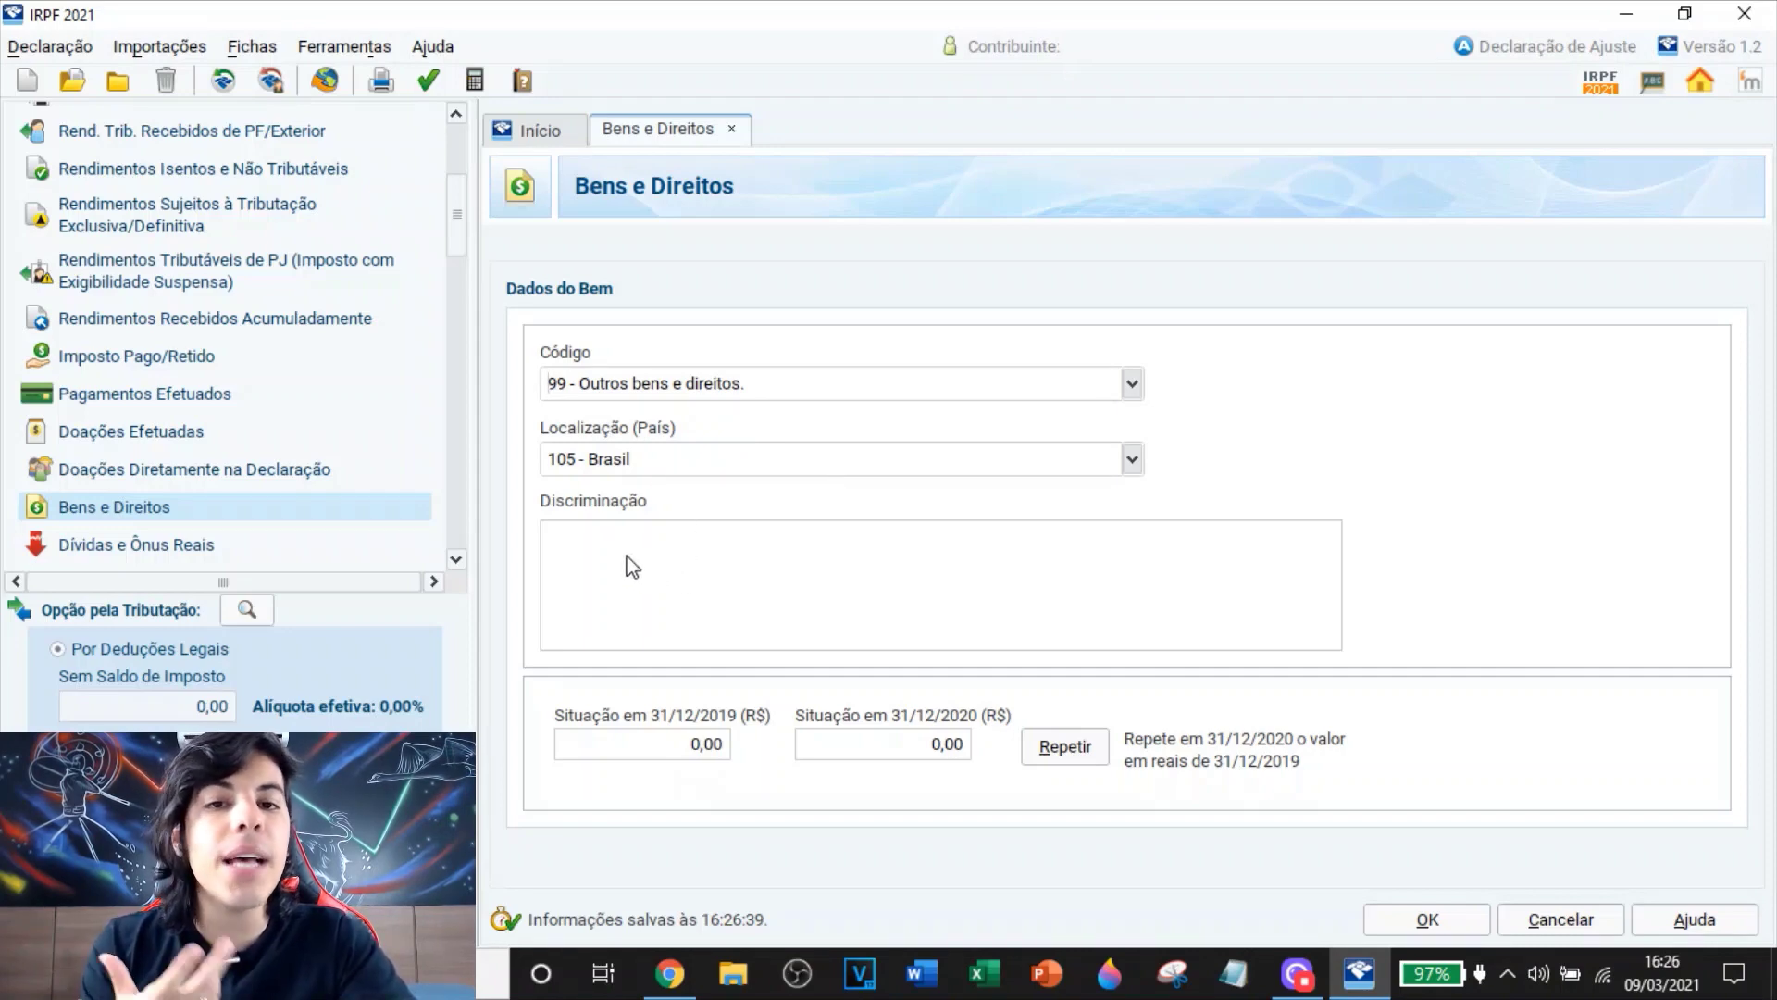
# Fill the item's Discriminação with "Créditos em trânsito - Juros Sobre Capital Próprio a Receber. Nome da Empresa. CNPJ da Empresa."
pyautogui.click(863, 545)
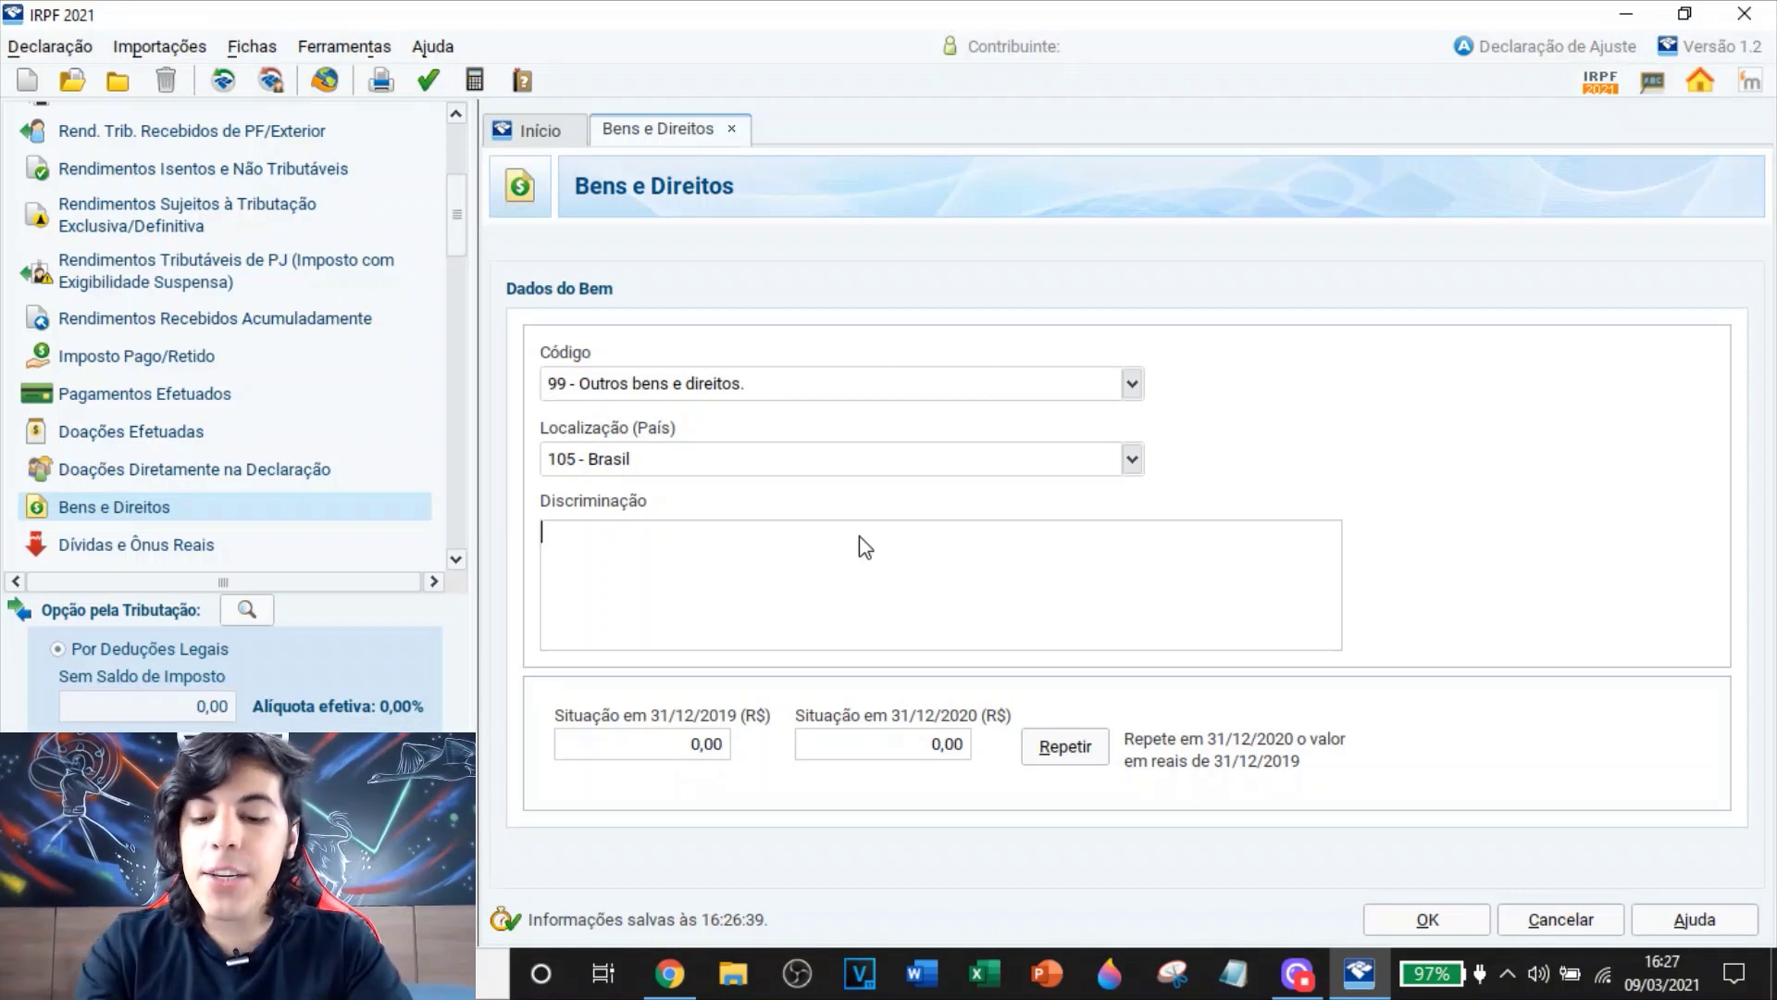
pyautogui.write('Créditos em trânsito - Juros Sobre Capital Próprio a Receber. Nome da Empresa. CNPJ da Empresa.')
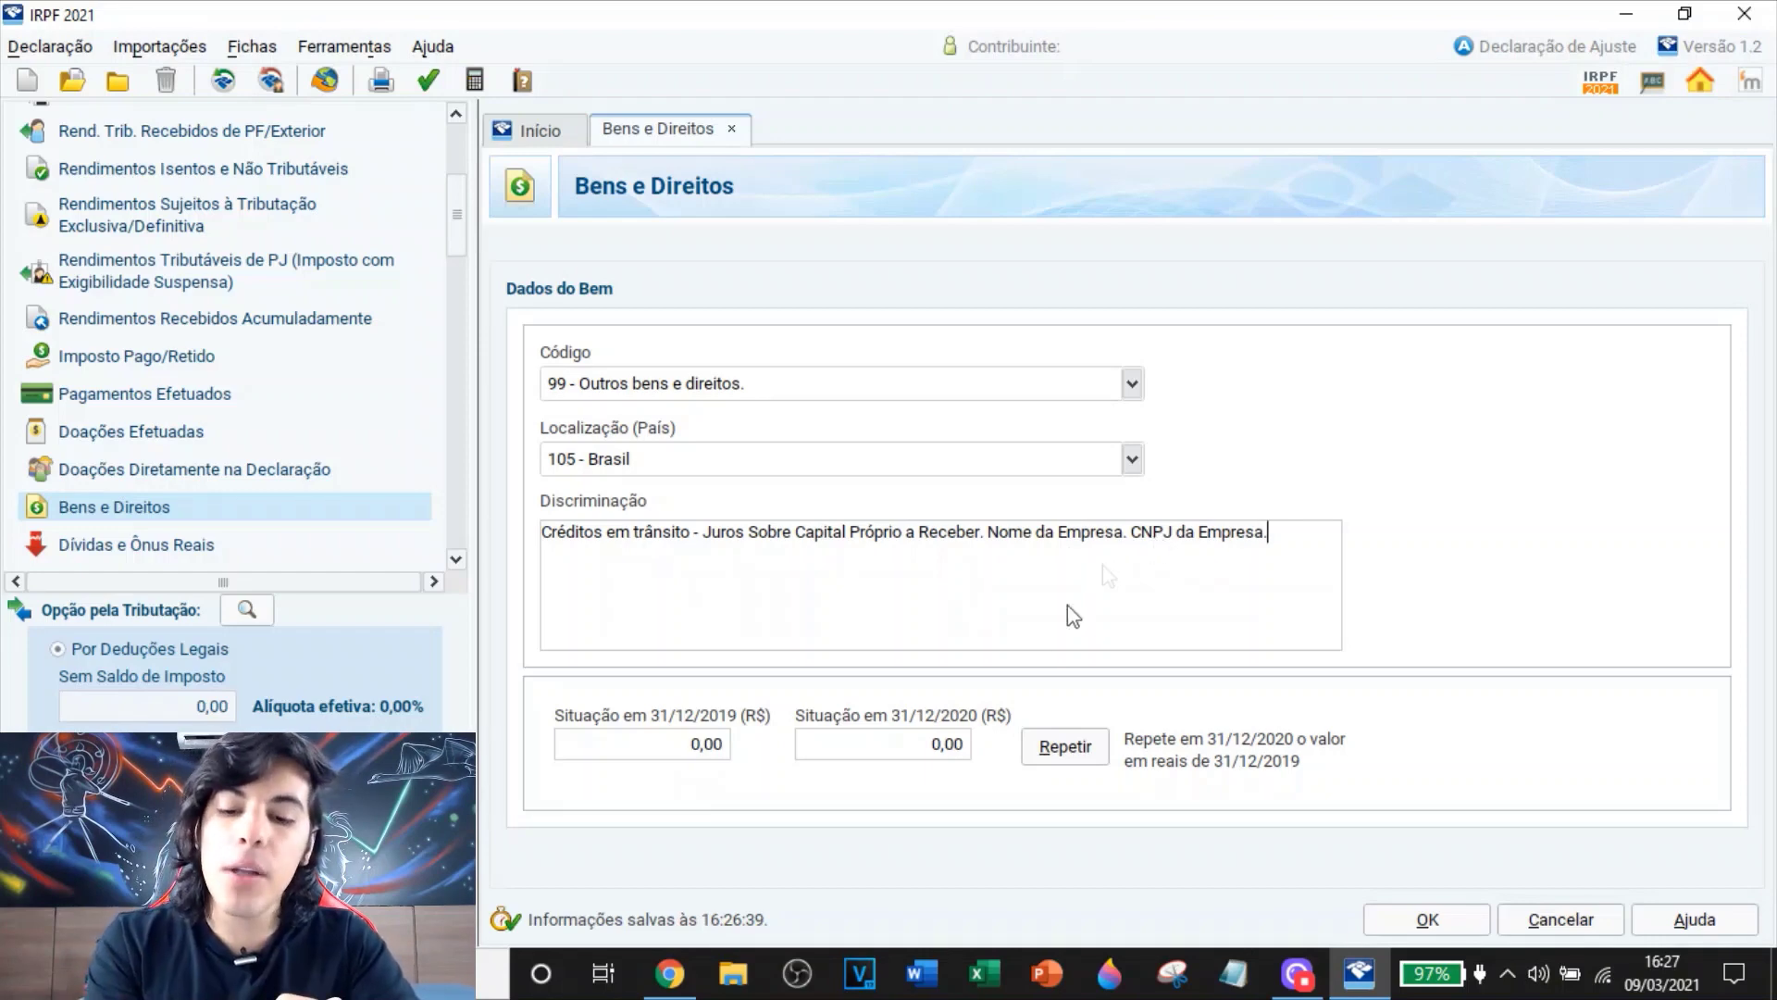
pyautogui.click(670, 973)
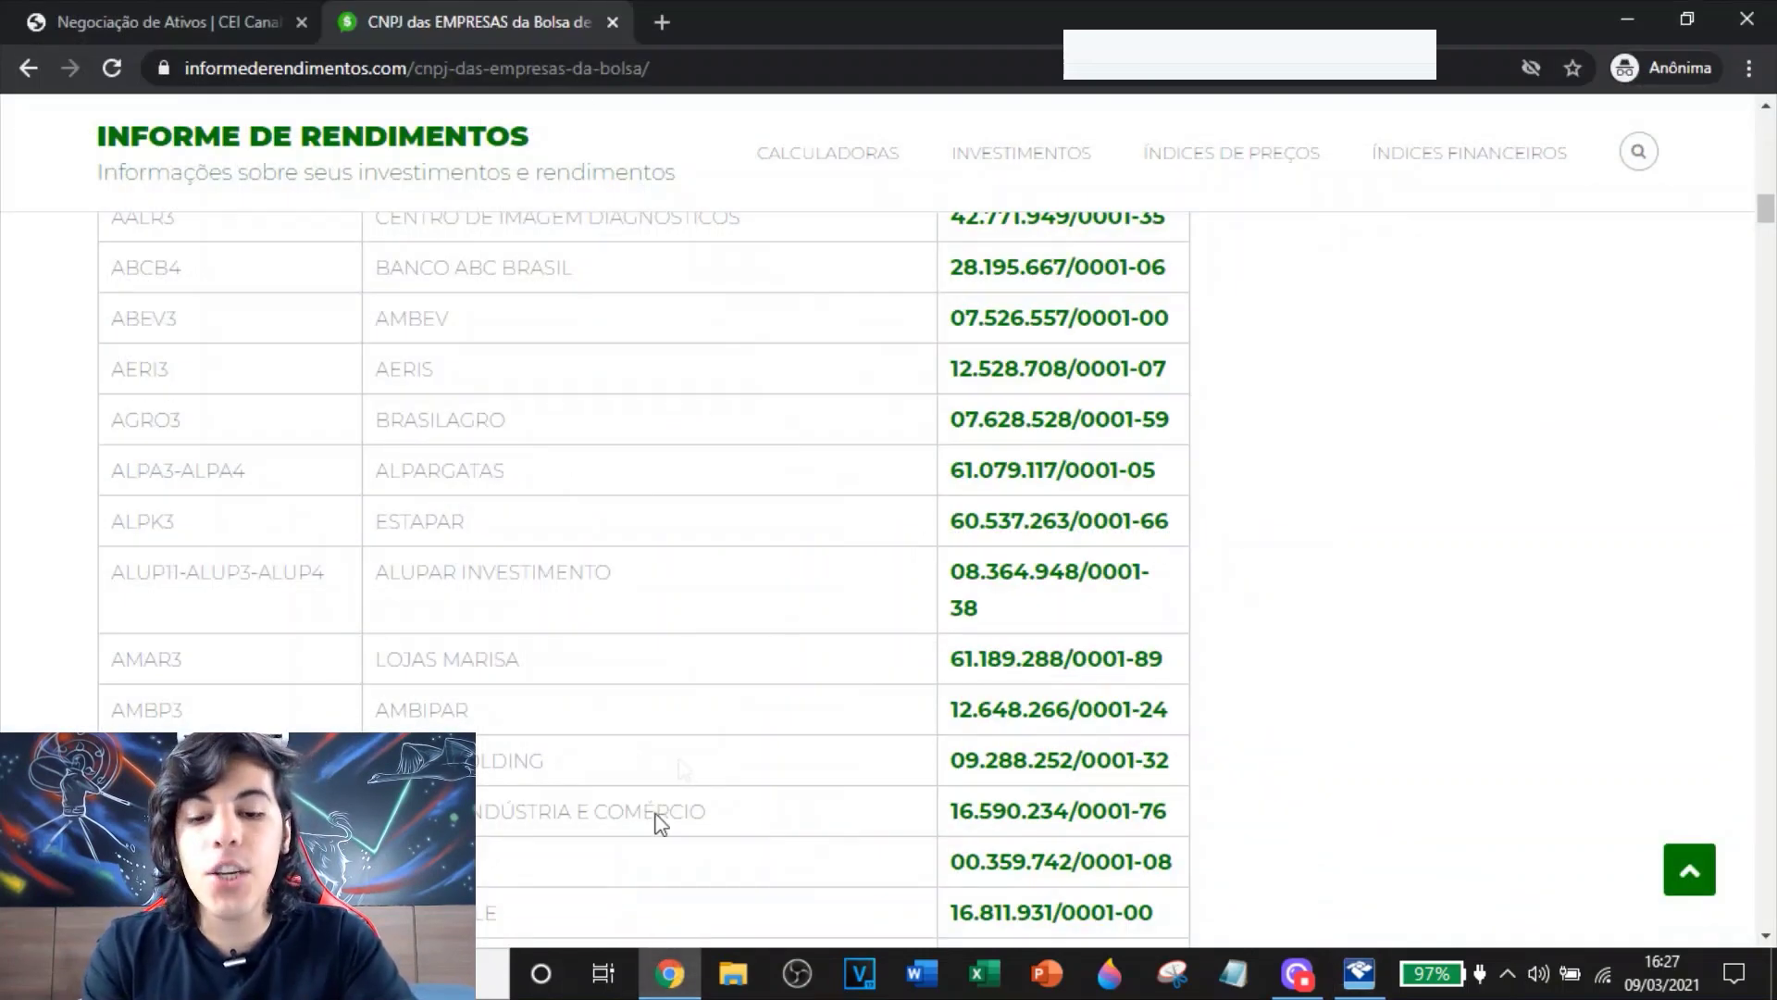
pyautogui.click(1359, 973)
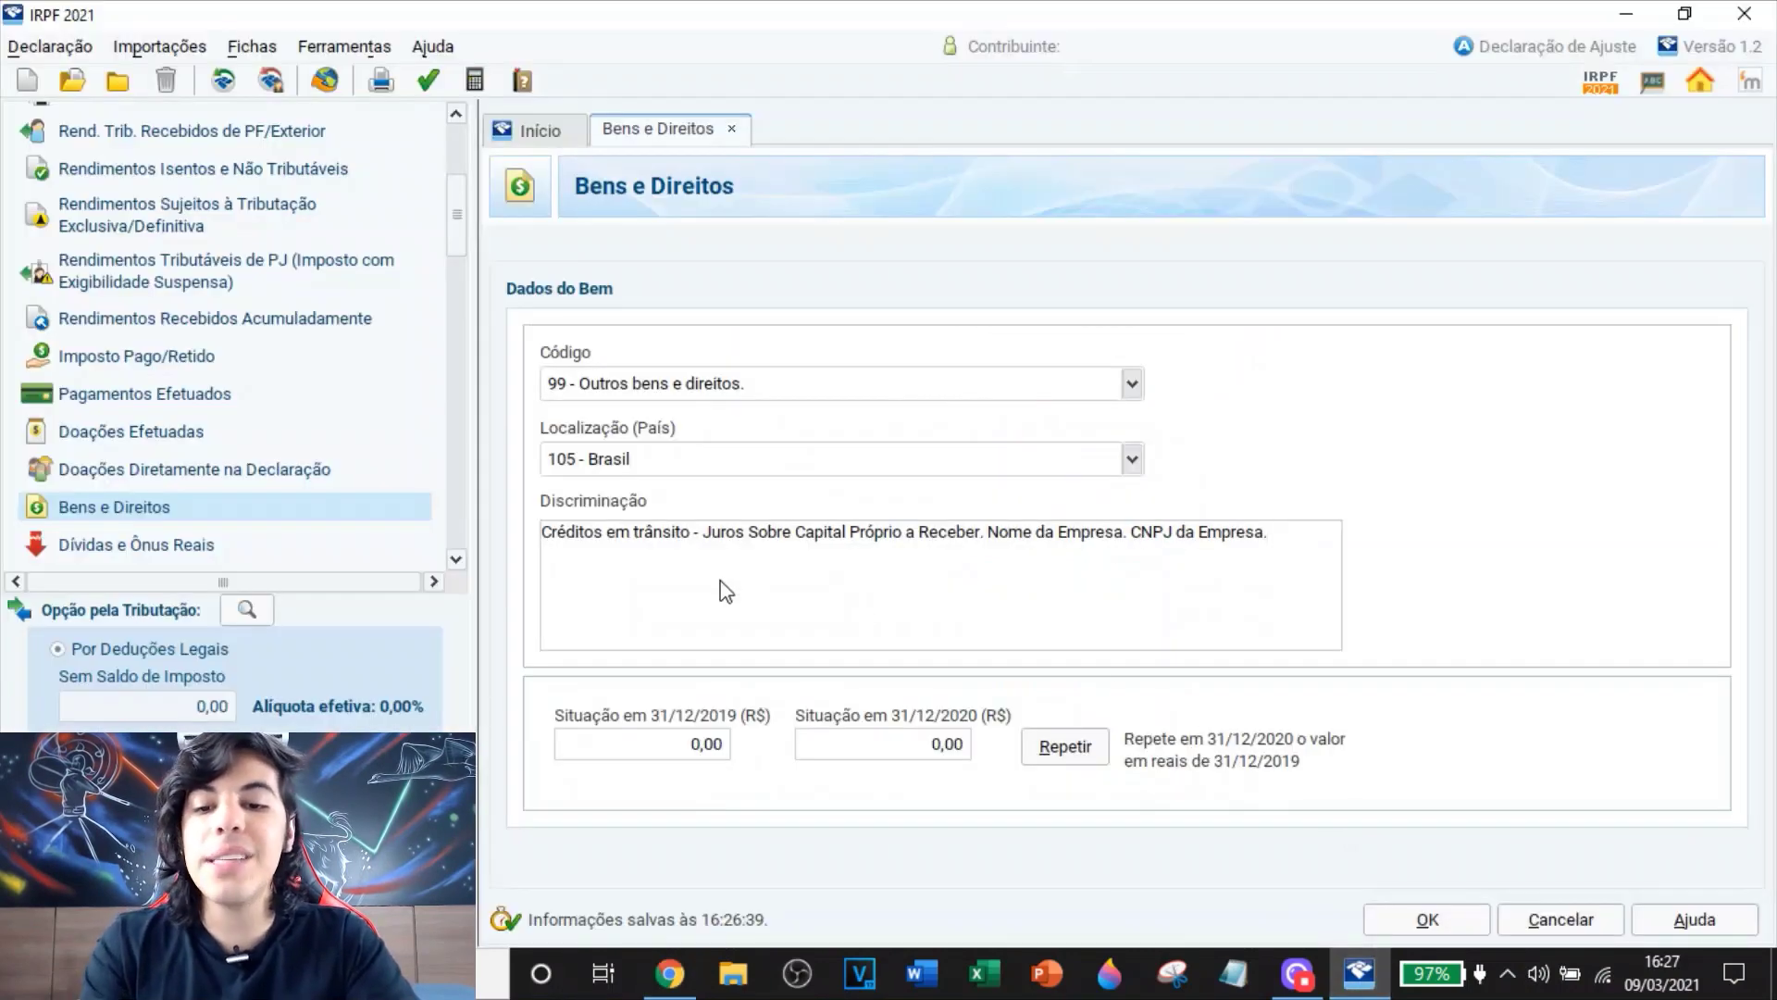
# Set the Créditos em trânsito item's Situação em 31/12/2020 to 20 and save the item
pyautogui.click(933, 745)
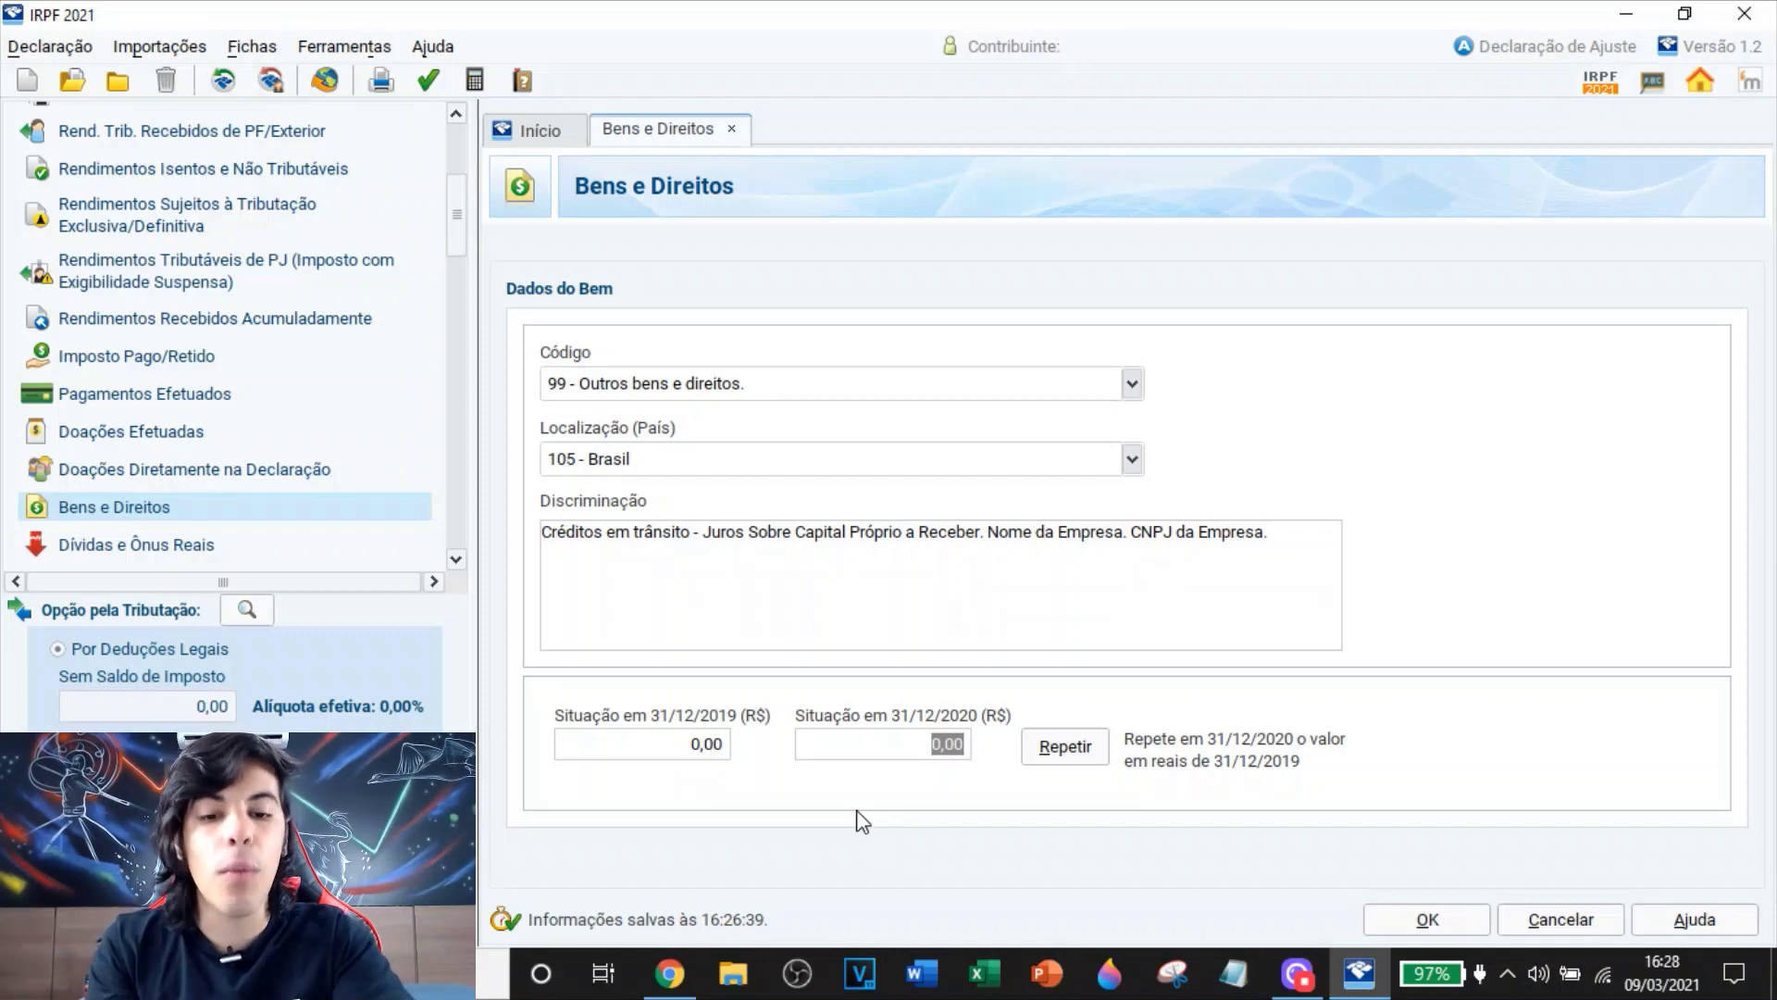
pyautogui.click(685, 755)
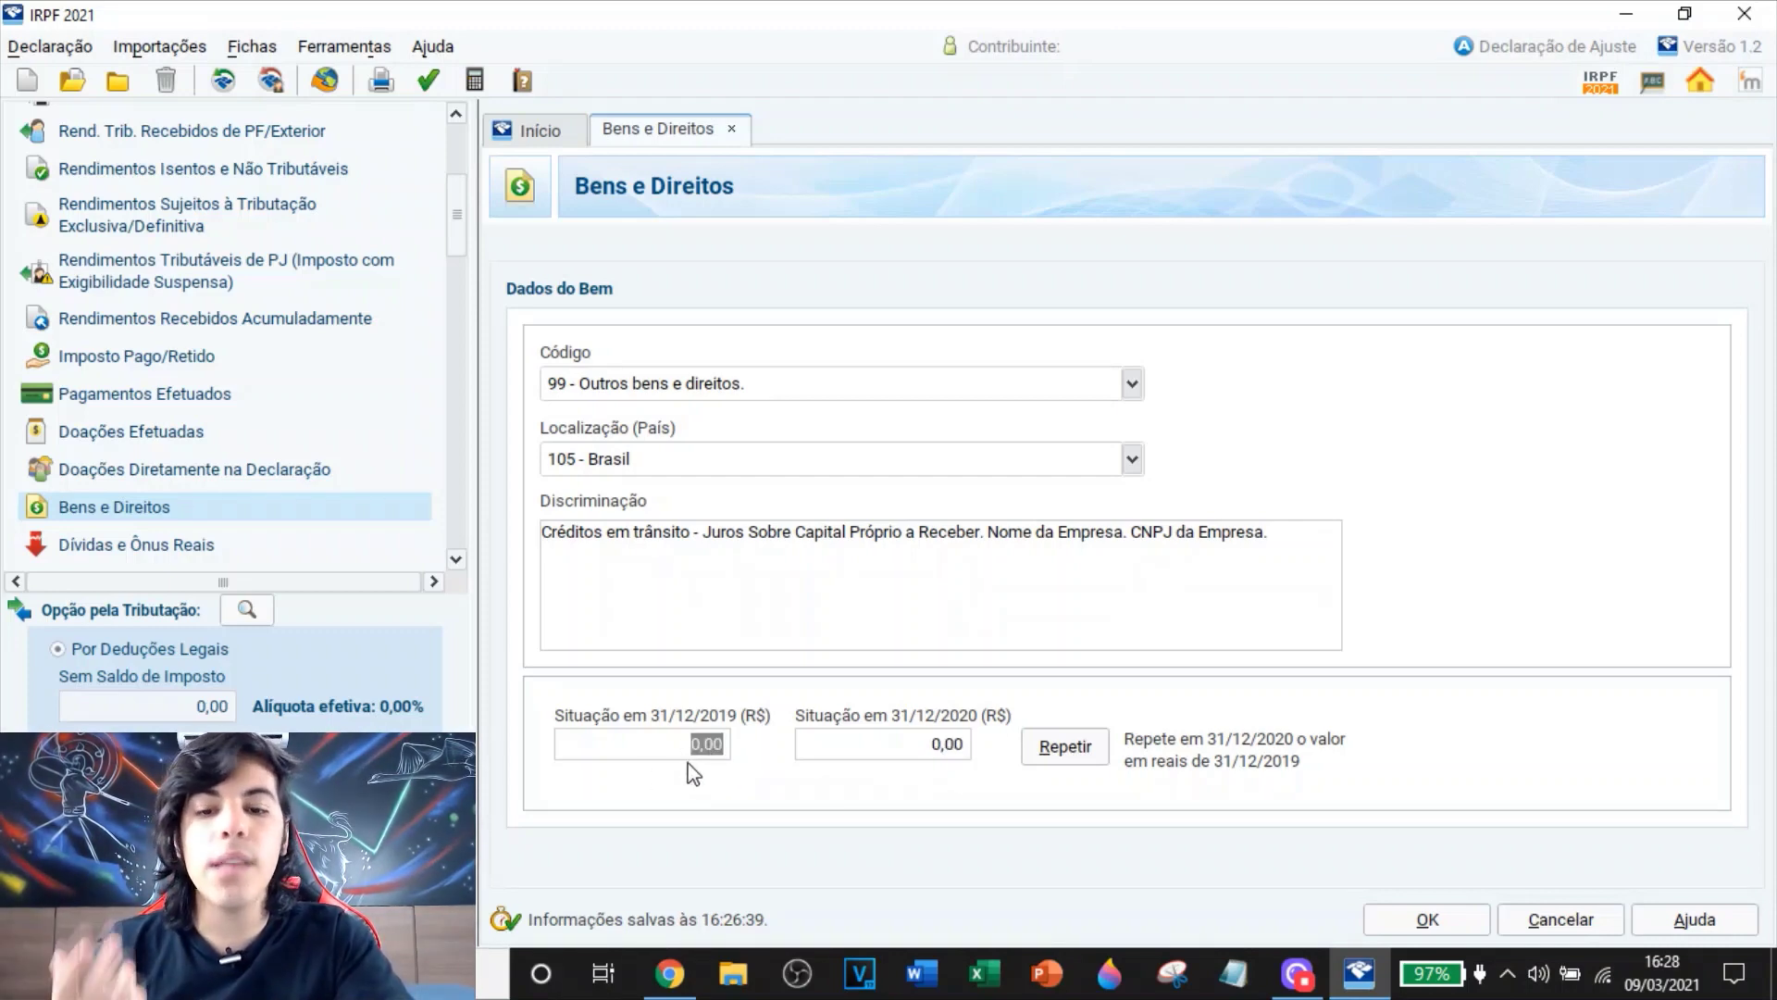
pyautogui.click(949, 748)
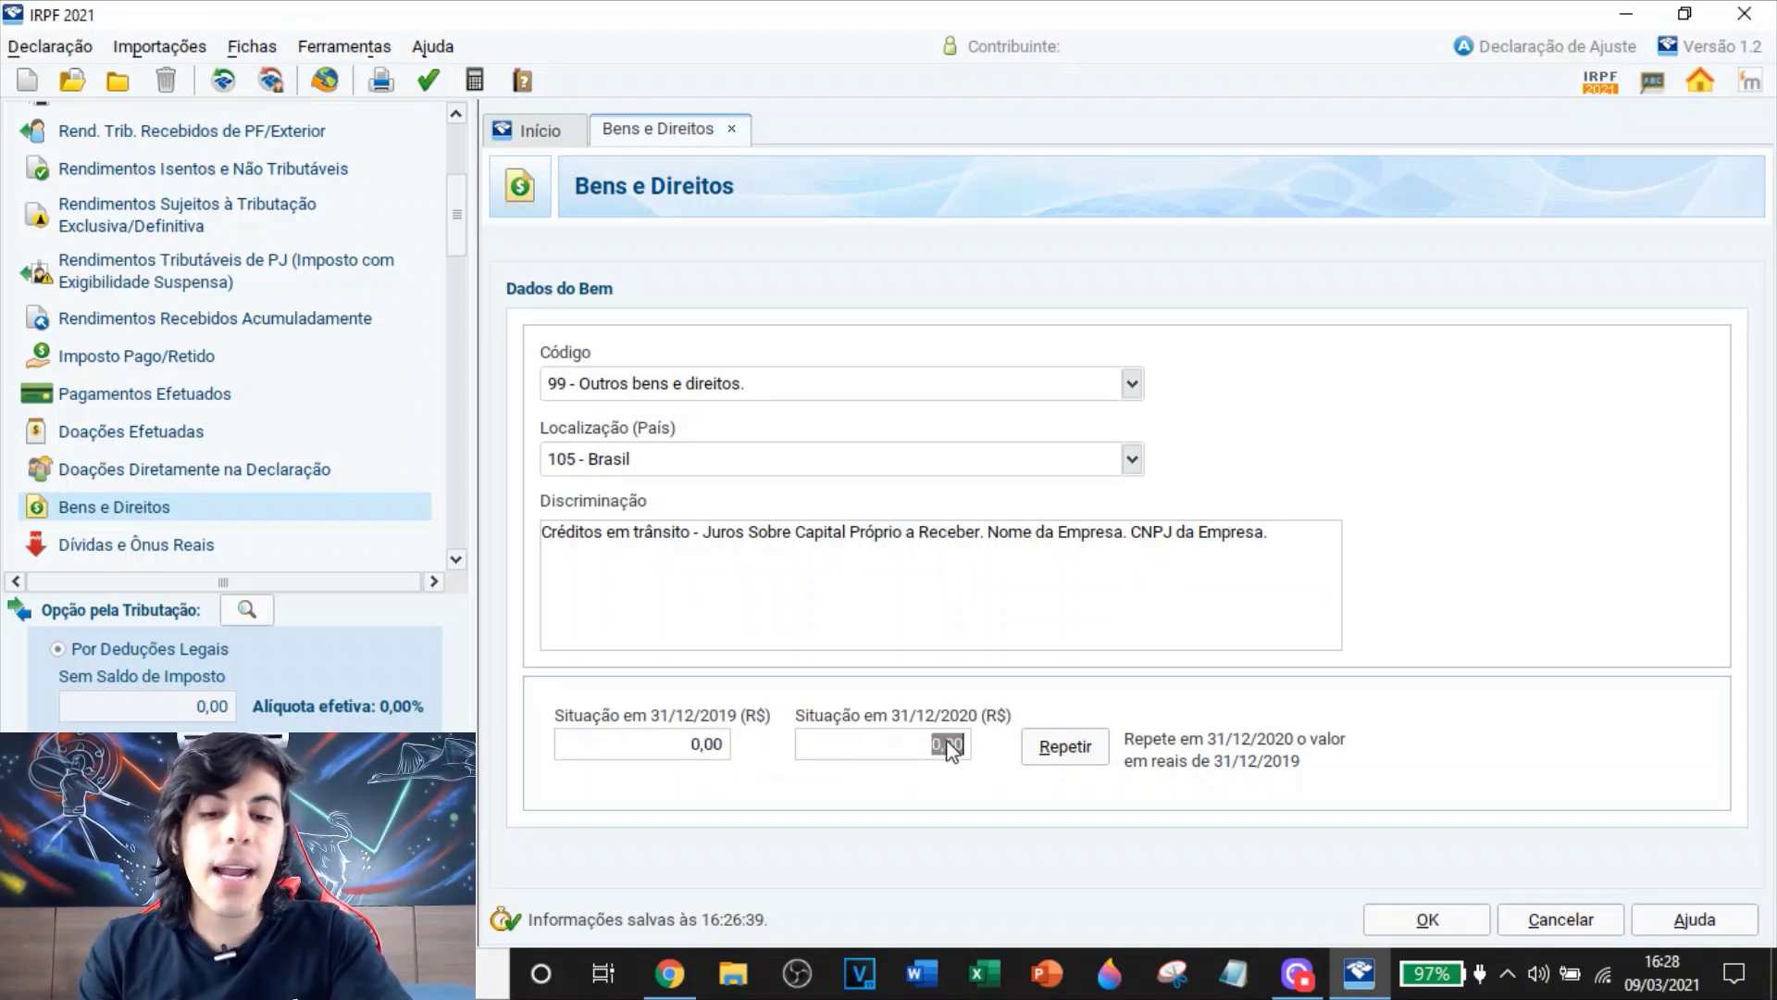
pyautogui.write('20')
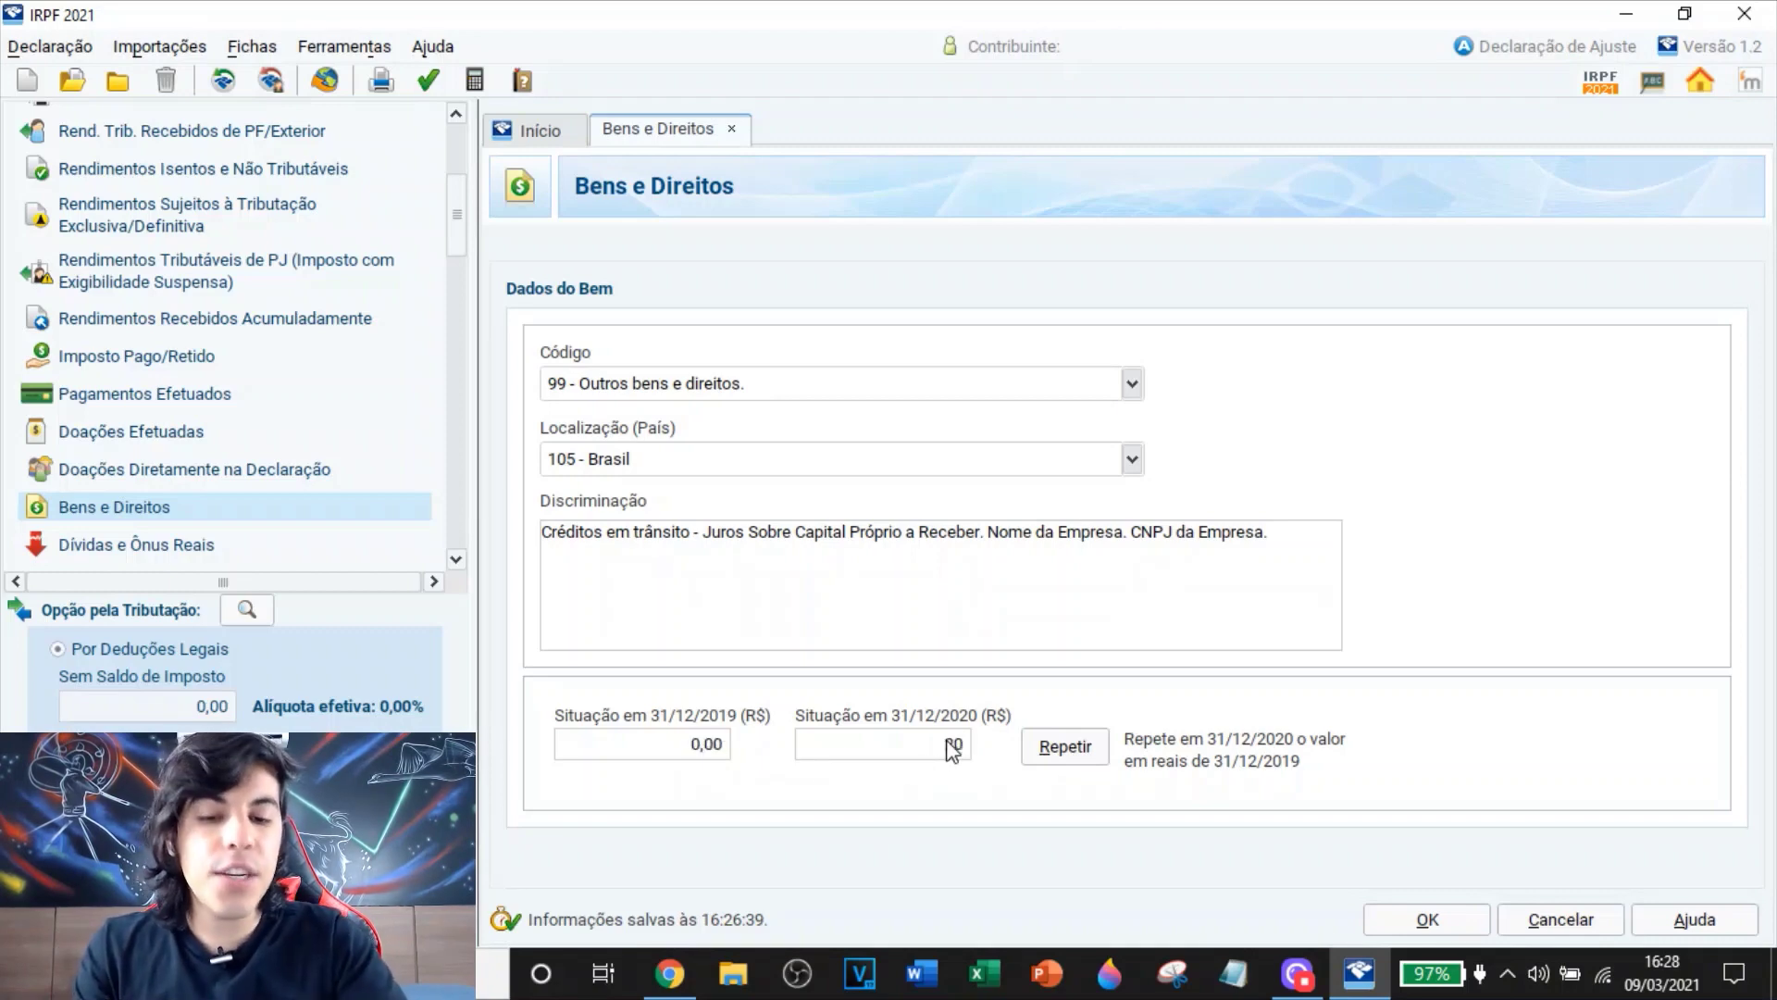
pyautogui.click(814, 553)
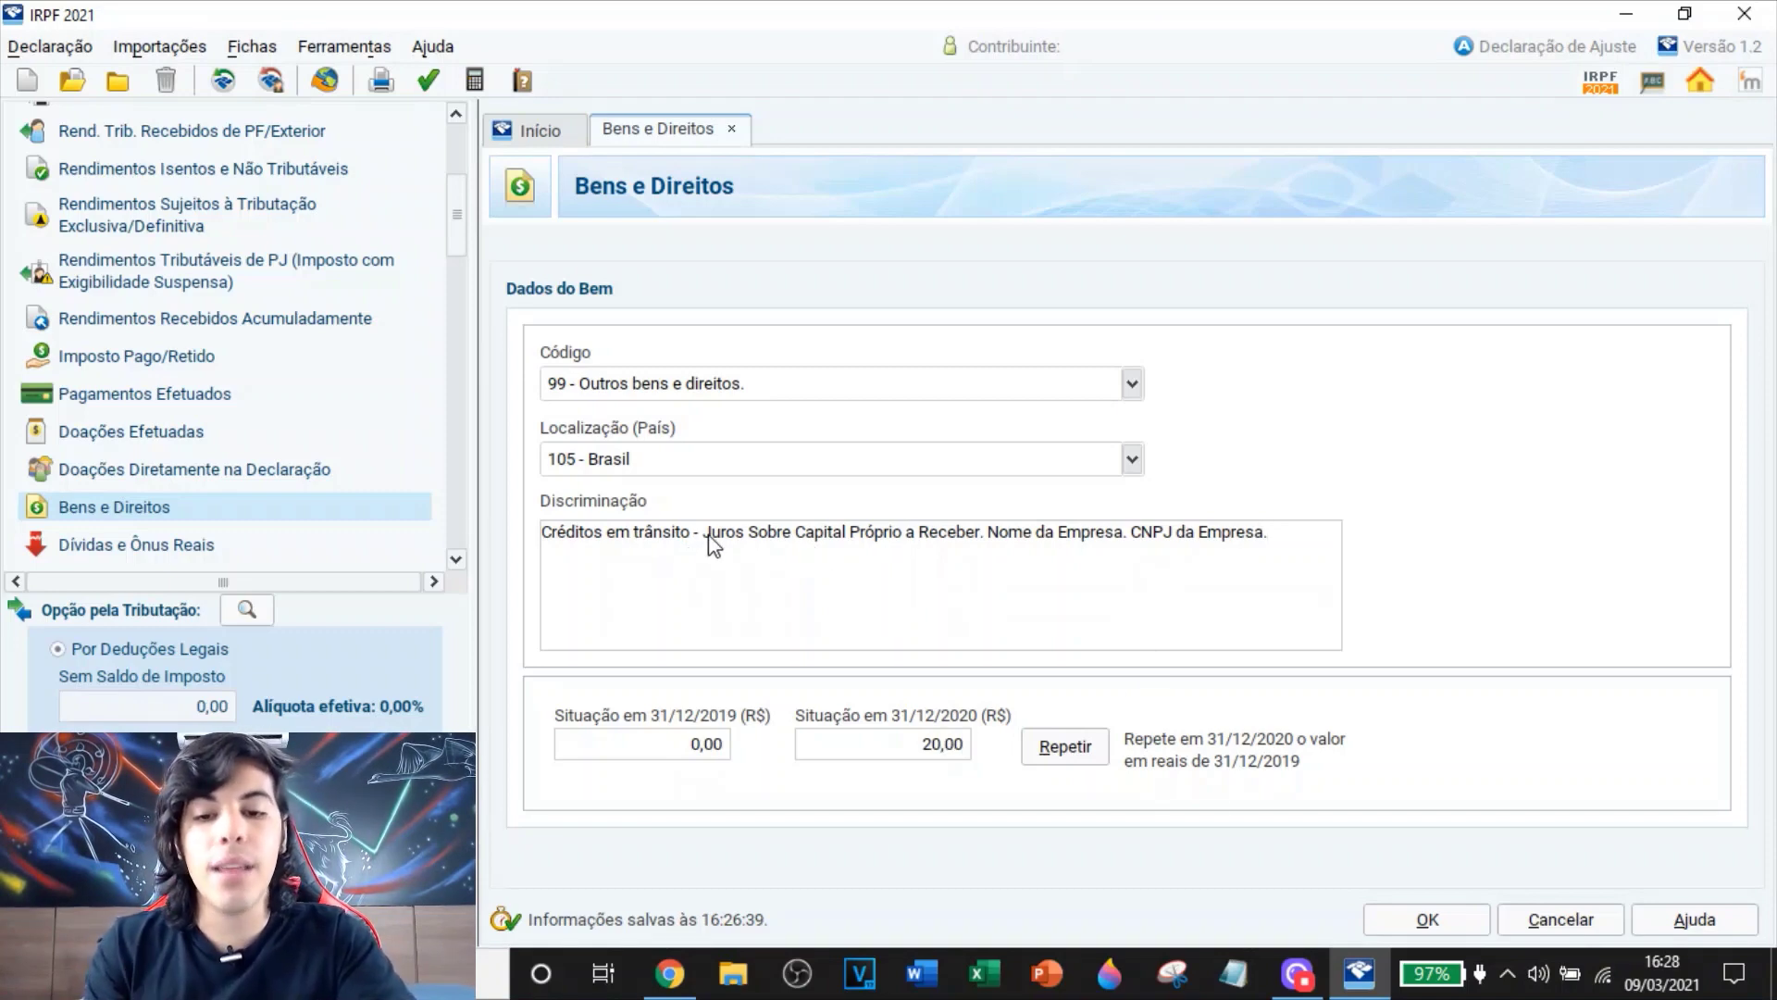
pyautogui.moveTo(705, 535); pyautogui.dragTo(980, 530)
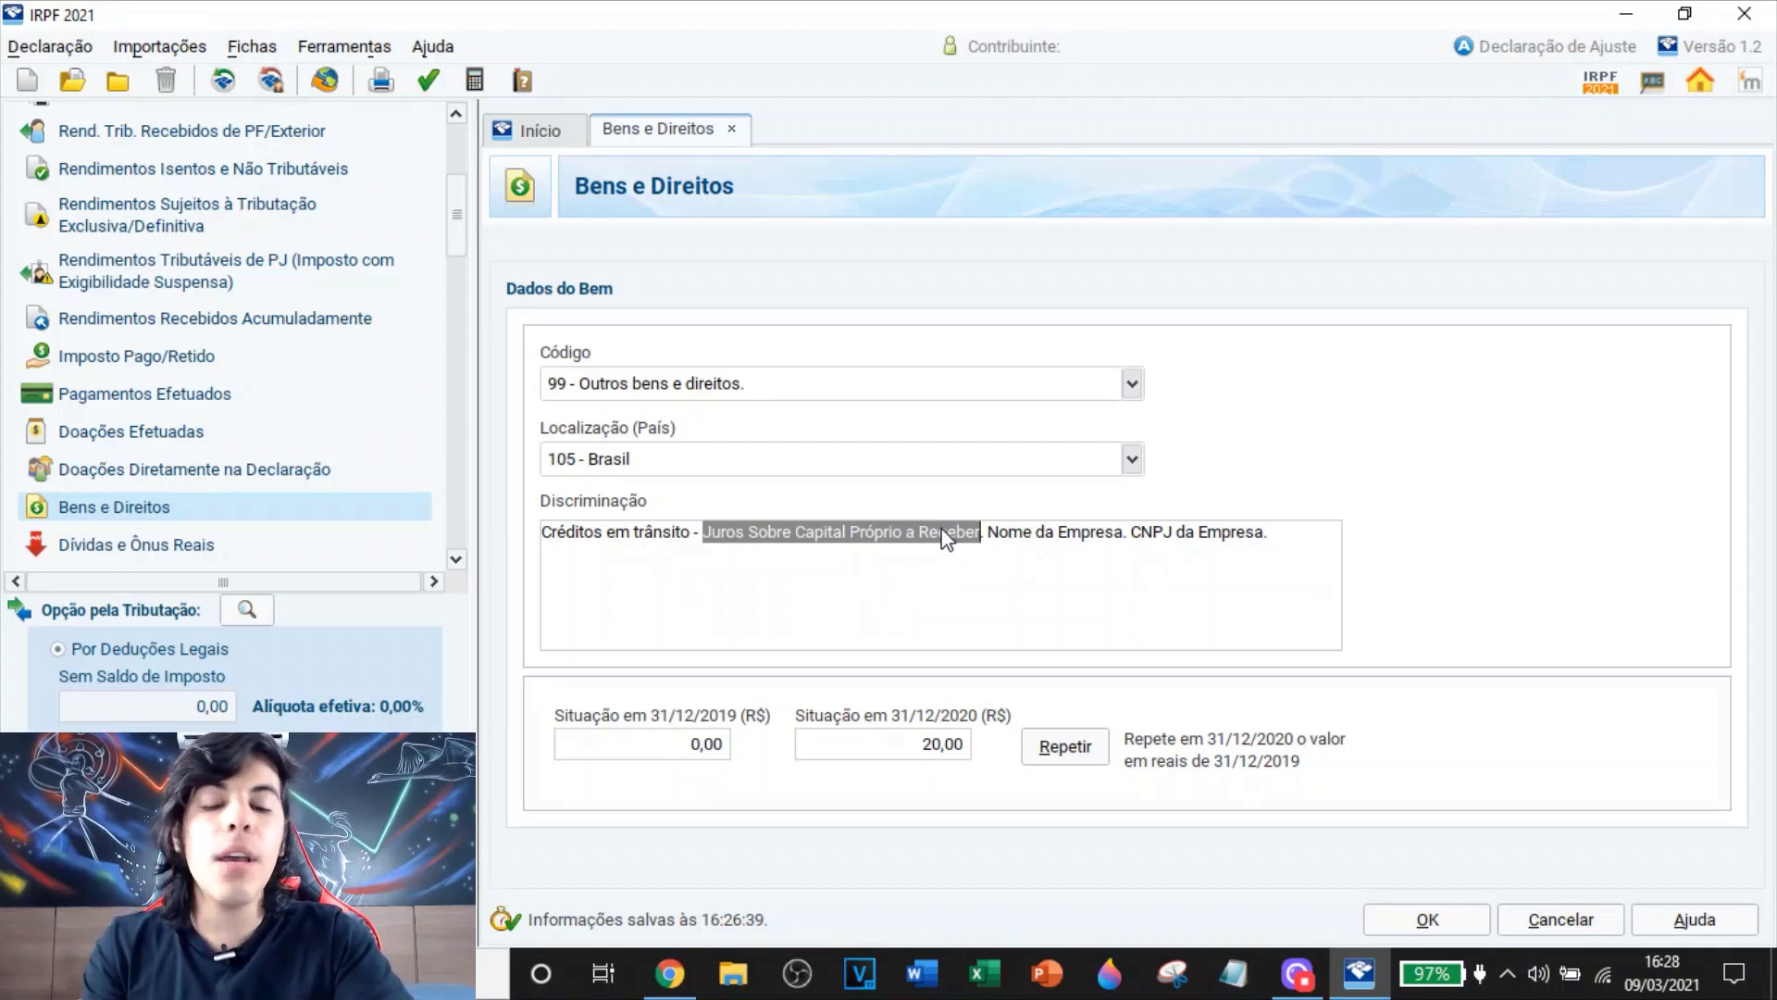
pyautogui.click(1291, 554)
pyautogui.click(1436, 911)
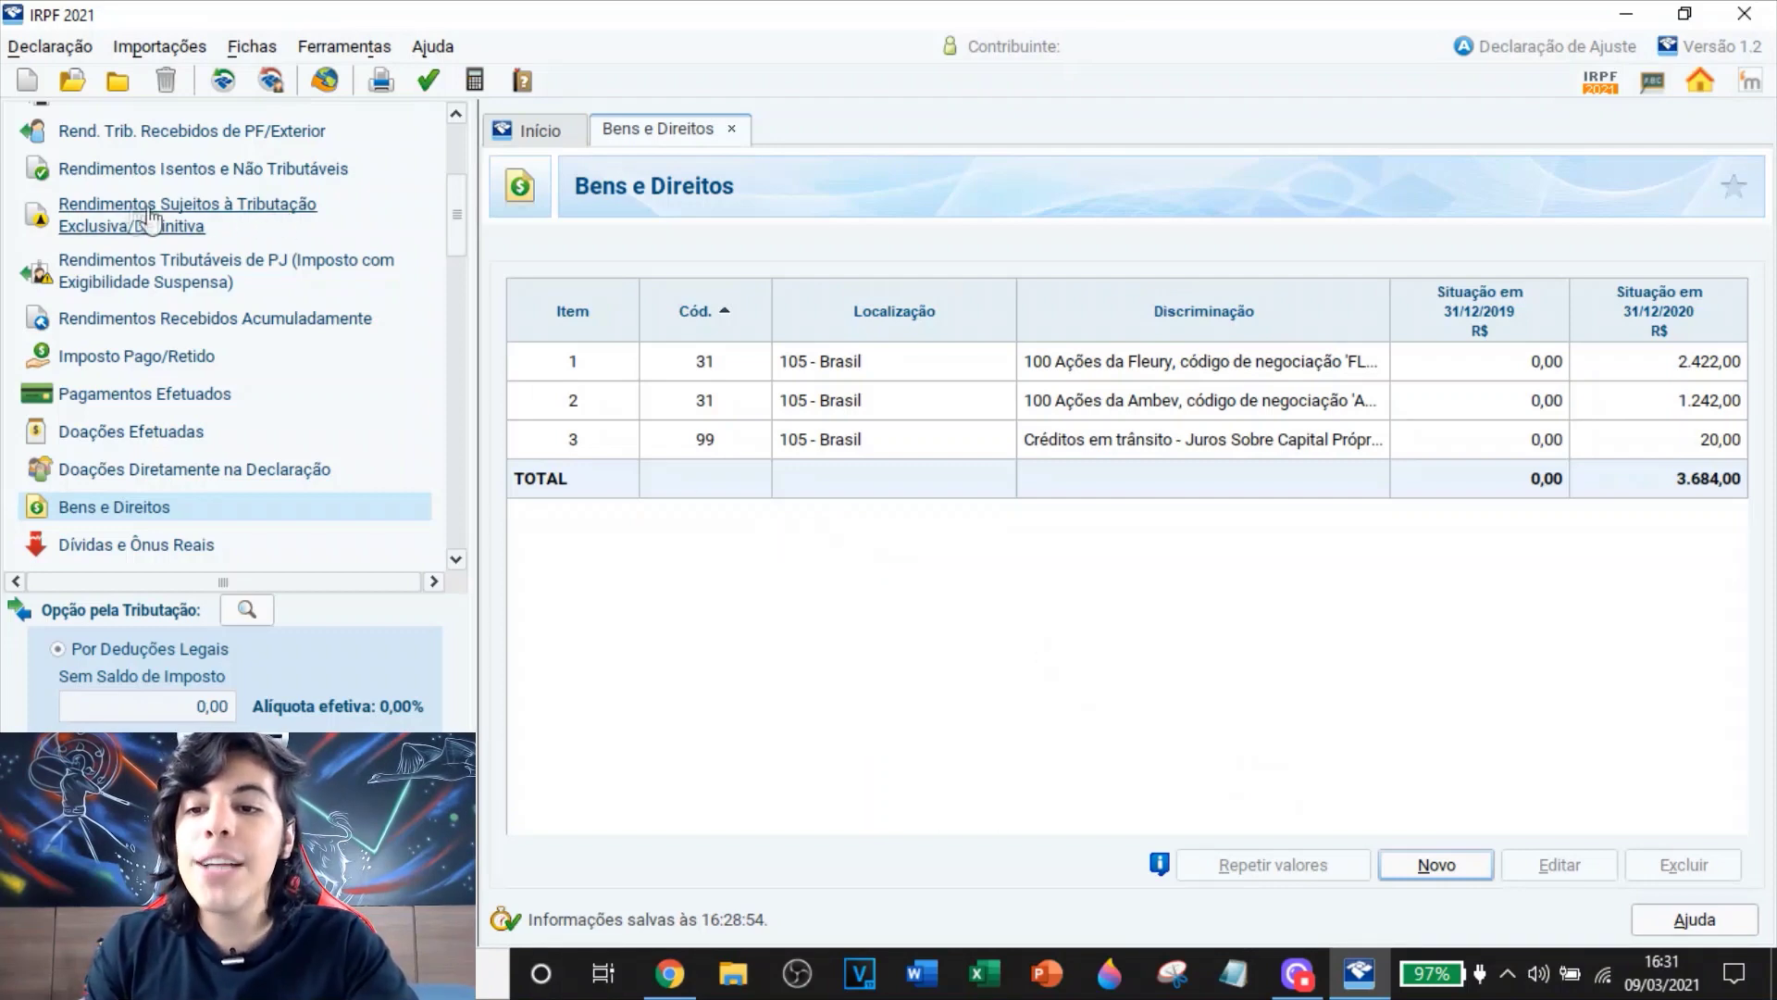
# Start a new item of type 12 - Outros in Rendimentos Sujeitos à Tributação Exclusiva/Definitiva
pyautogui.click(182, 229)
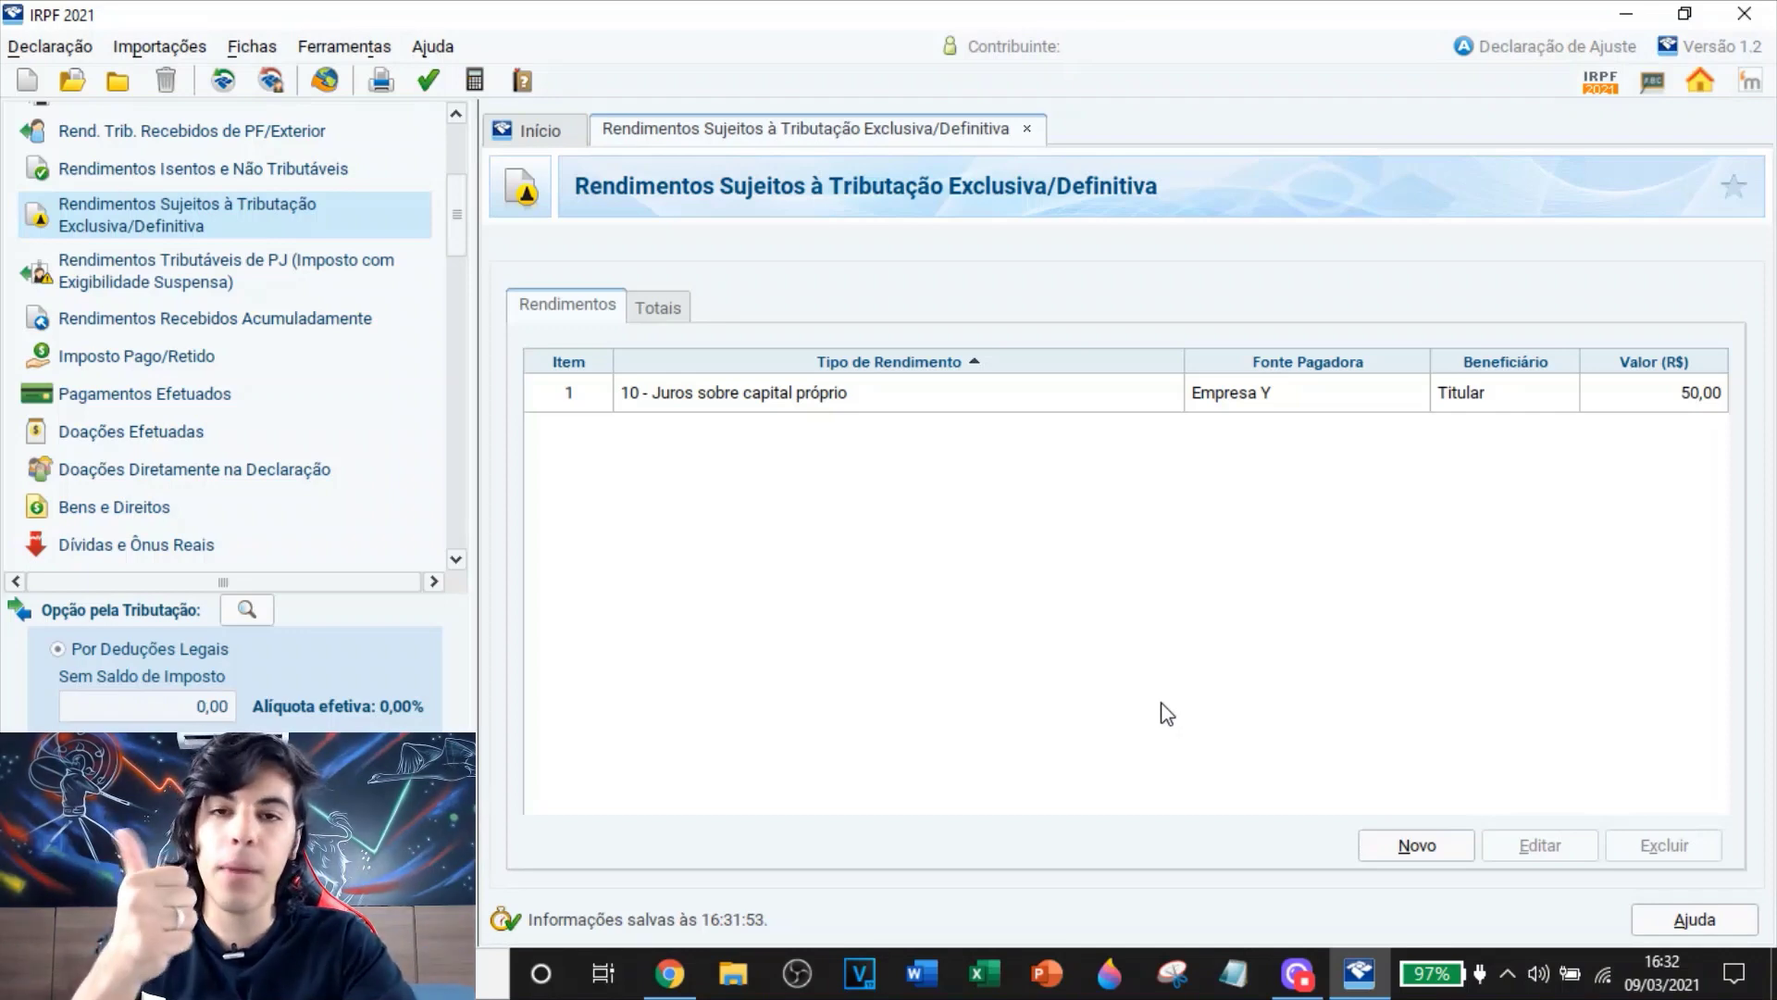
pyautogui.click(1409, 845)
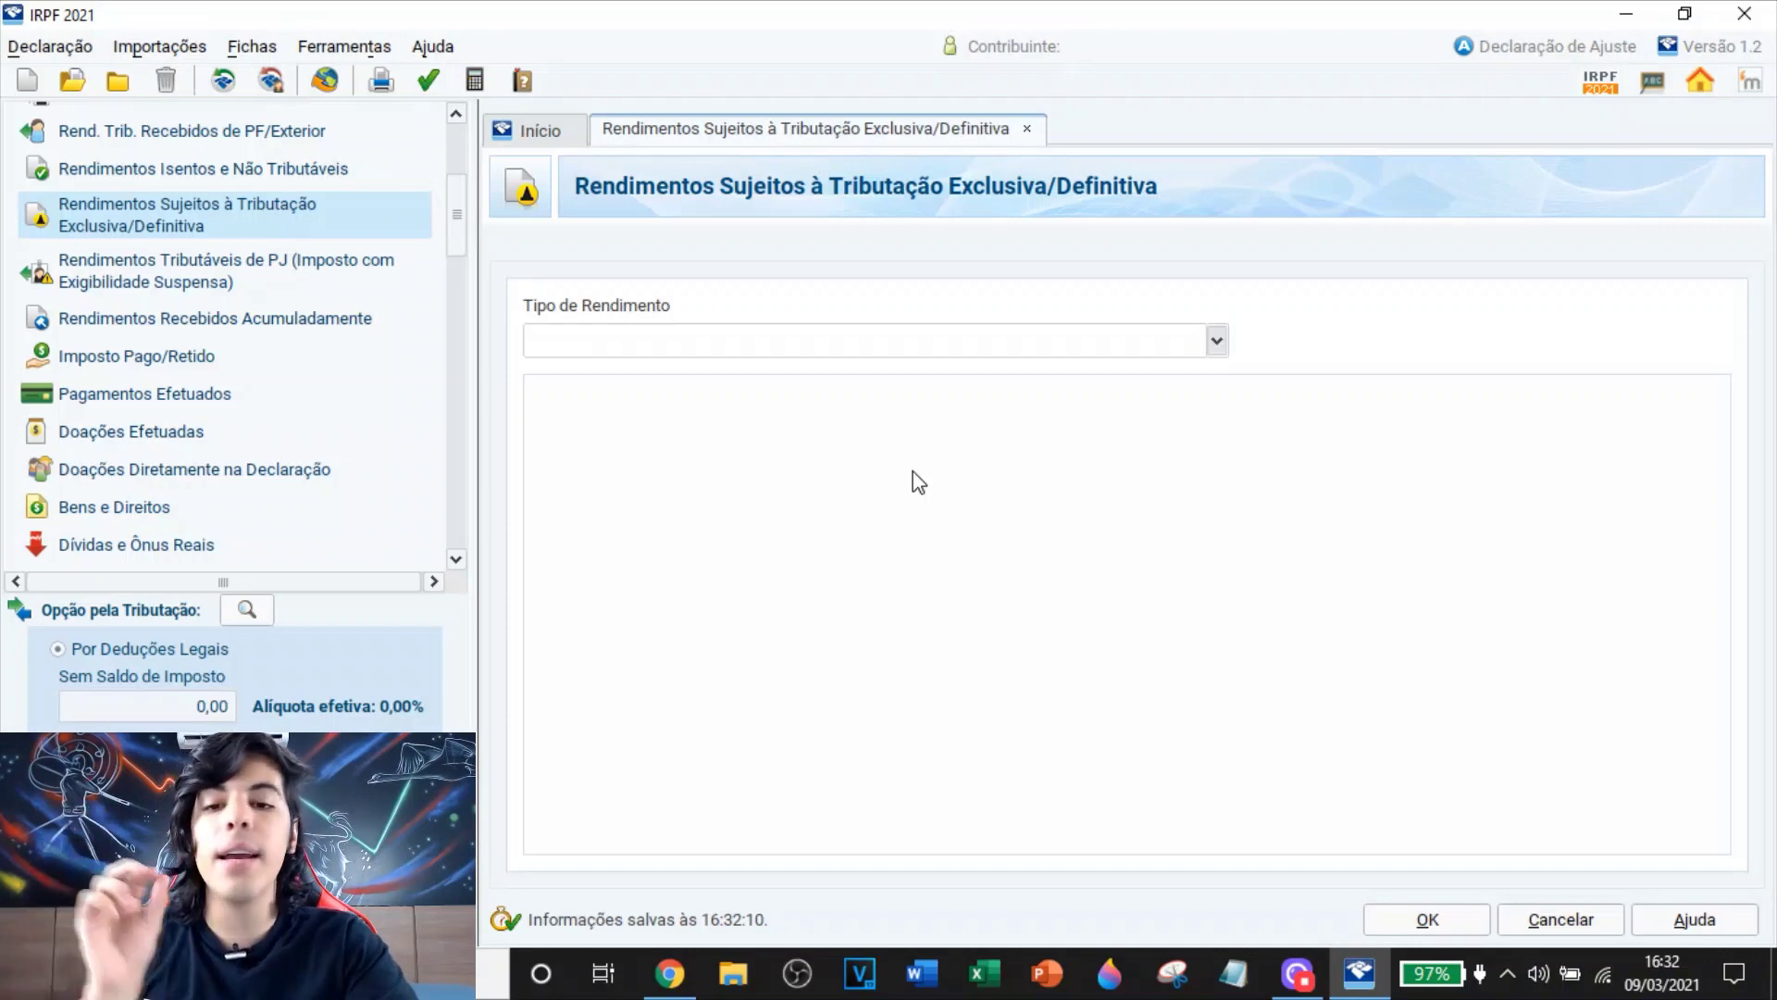
pyautogui.click(803, 352)
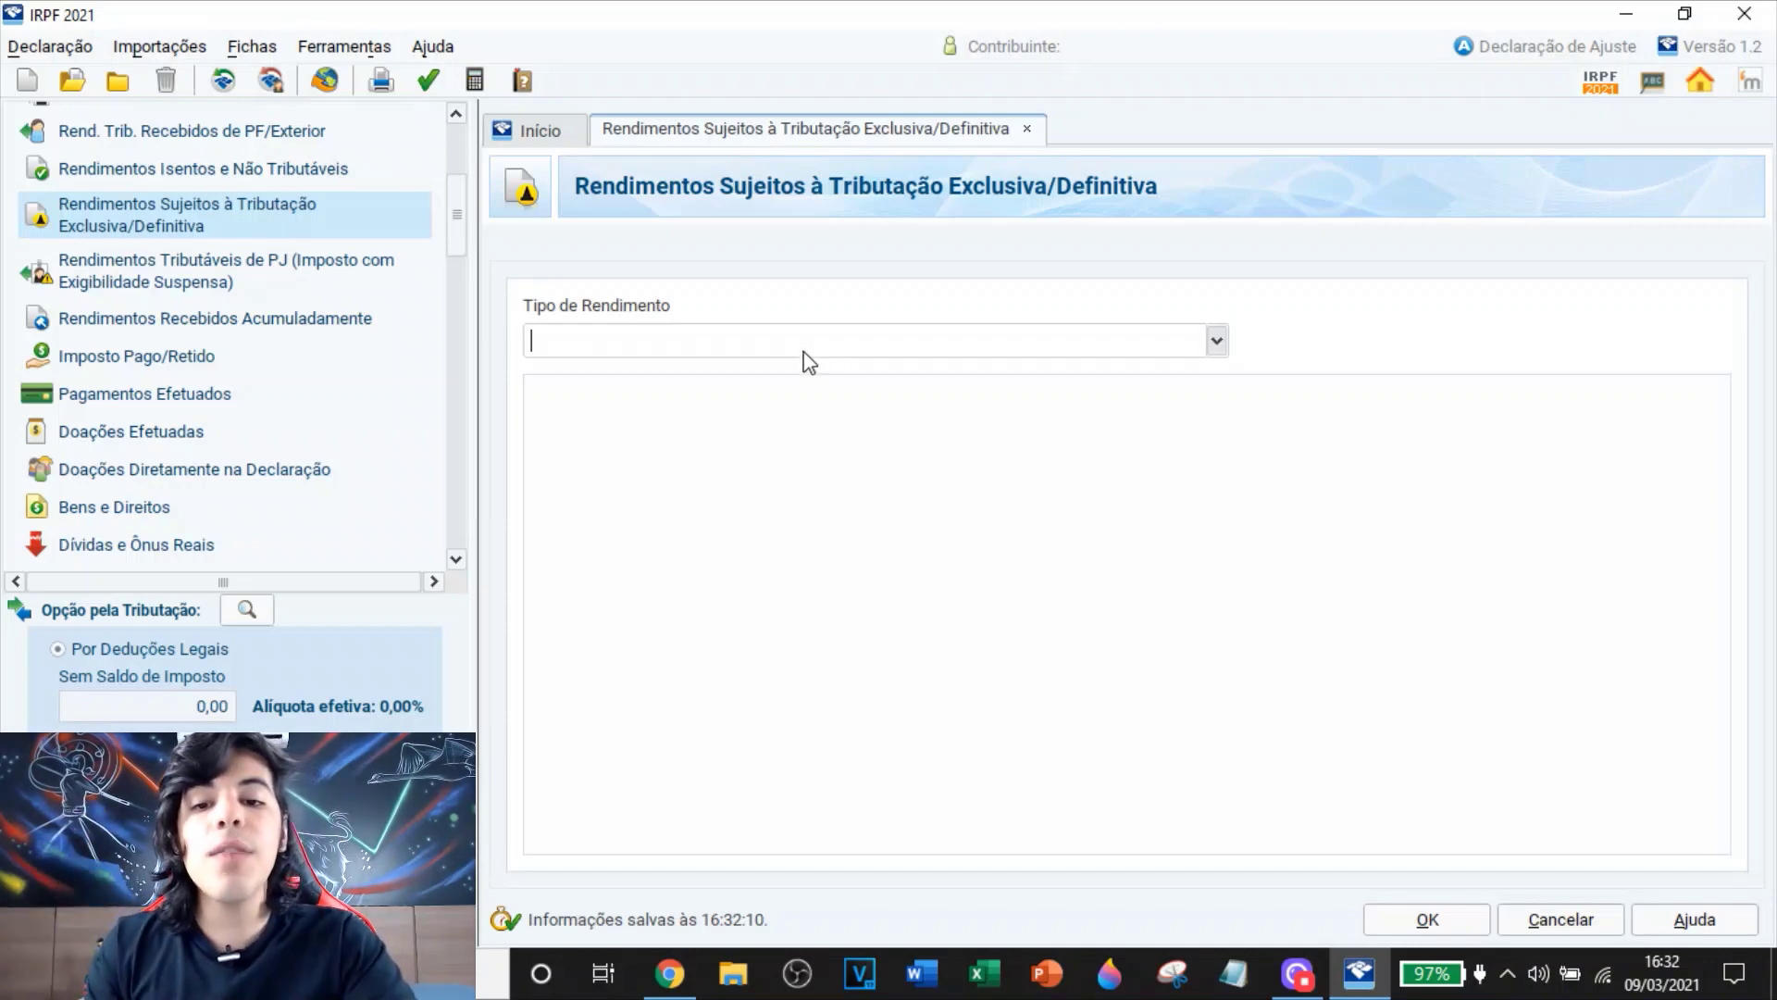
pyautogui.write('12')
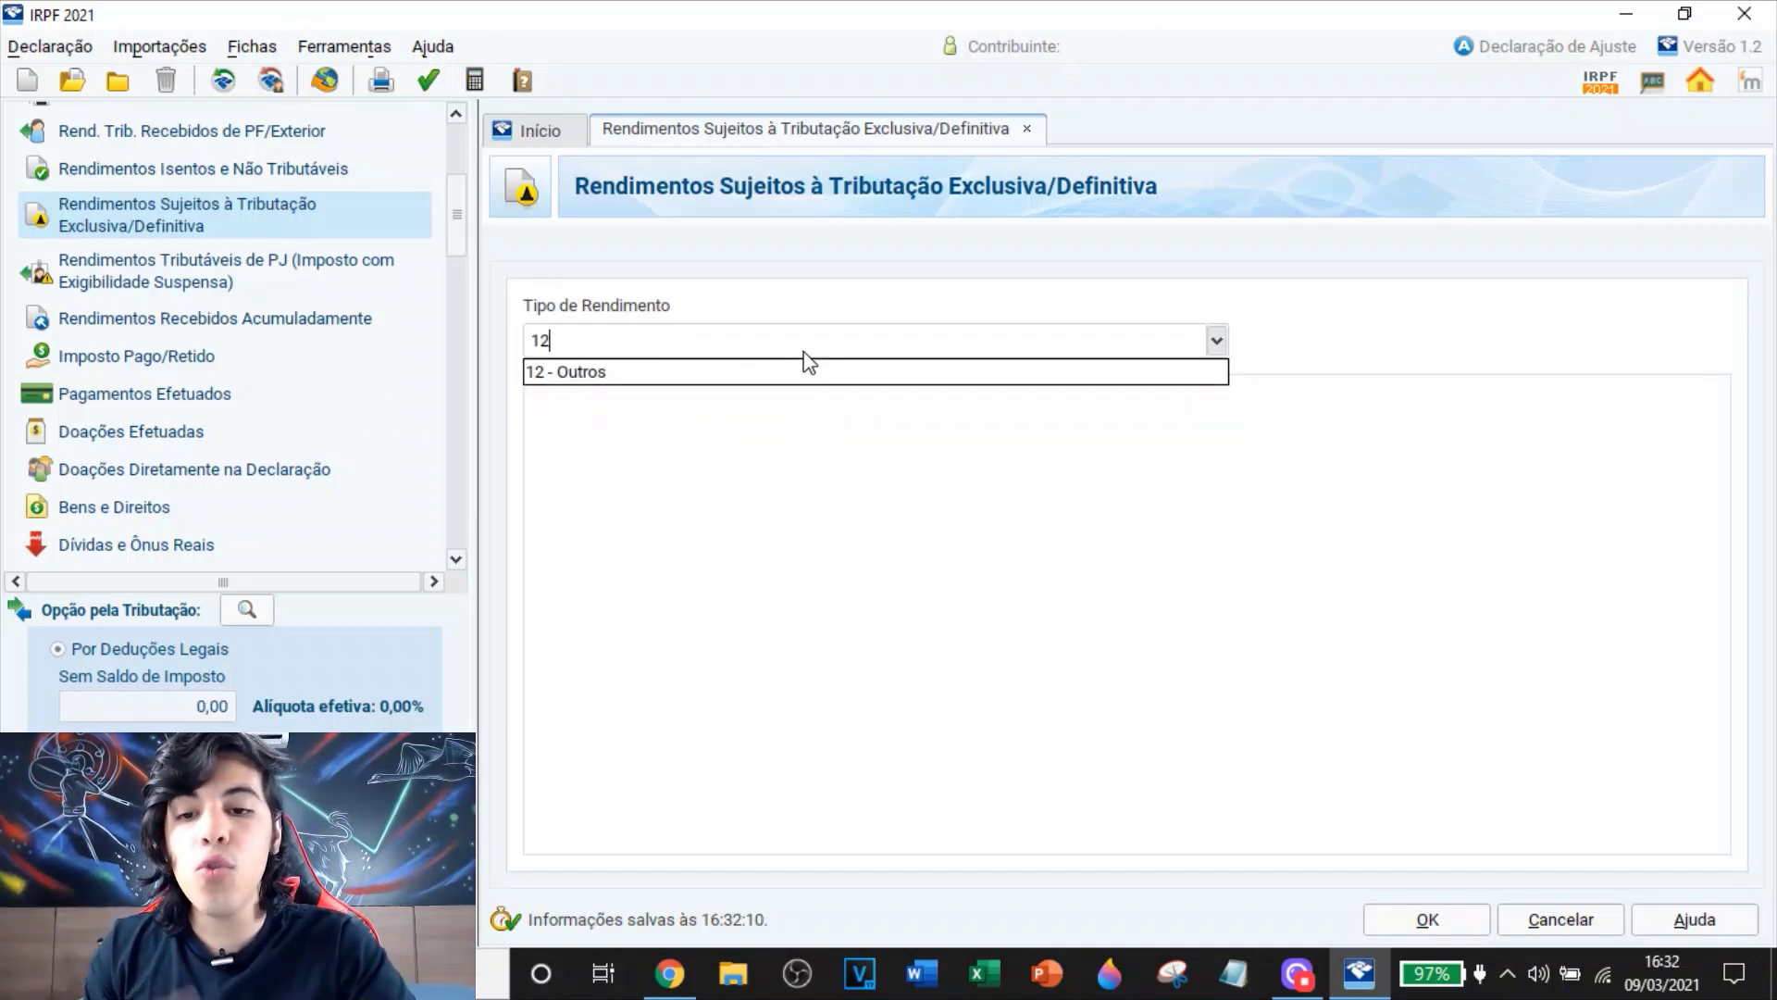
pyautogui.click(696, 370)
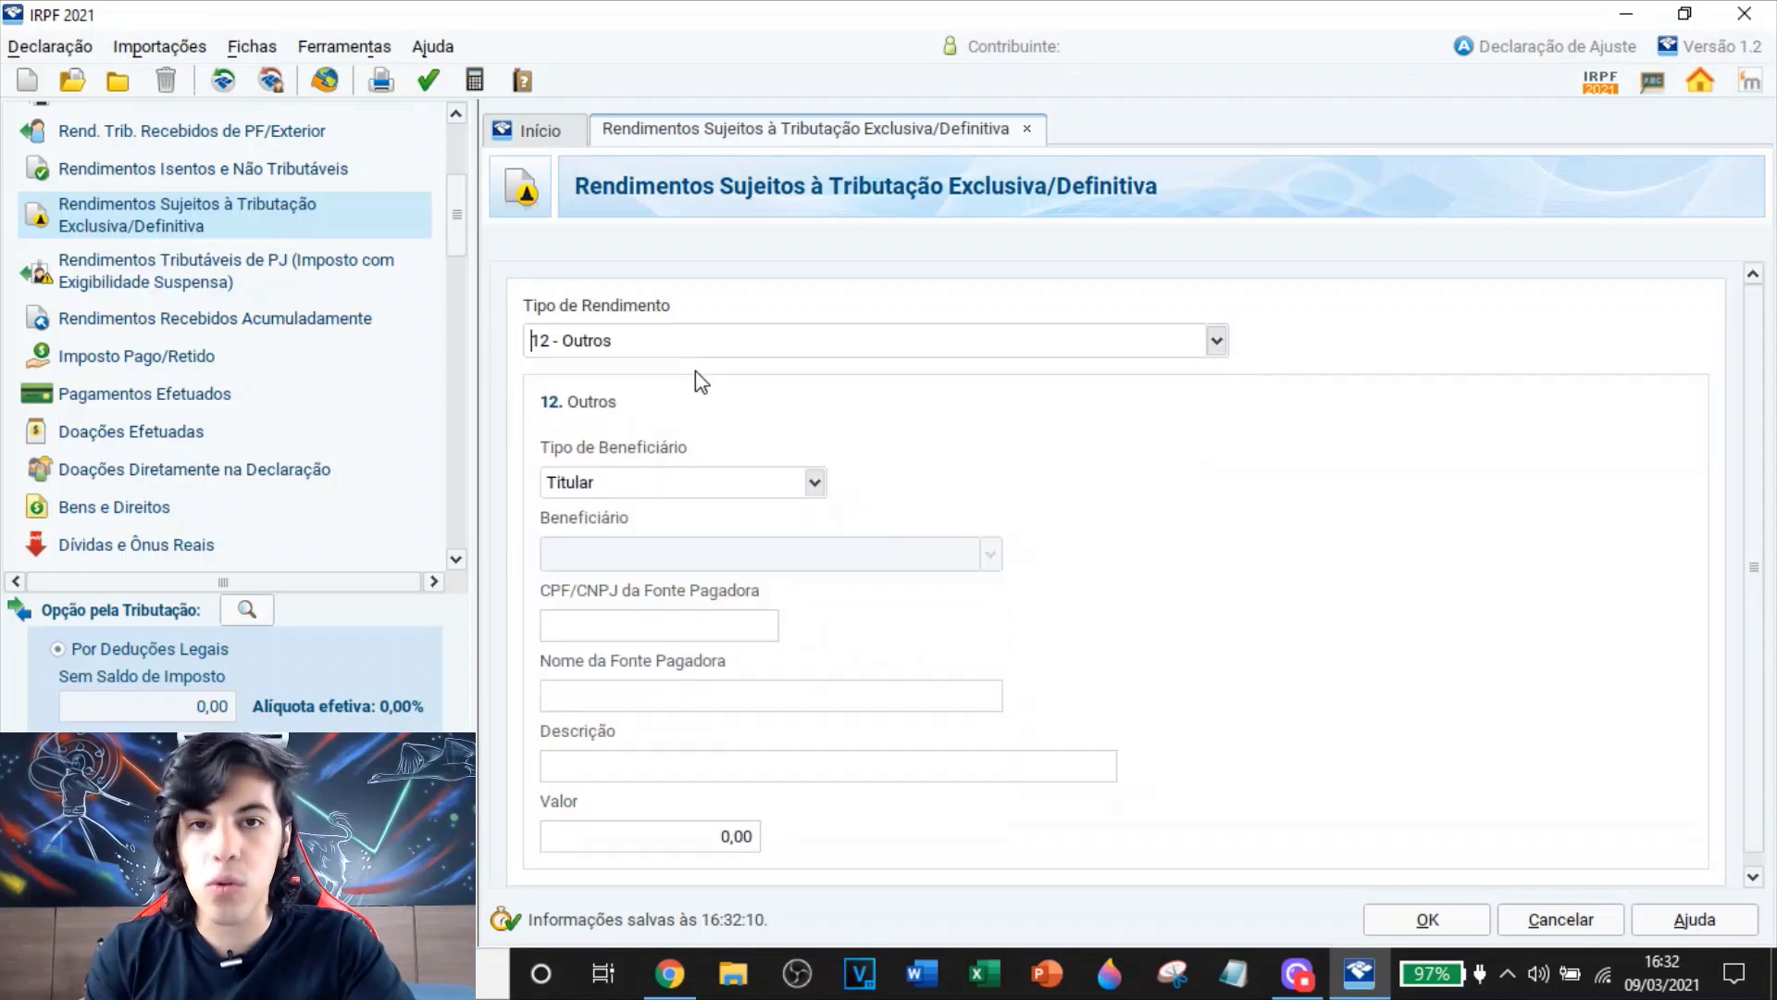
# Enter an all-zero placeholder CNPJ and the payer name Empresa X for the 12 - Outros item
pyautogui.click(626, 623)
pyautogui.write('0000')
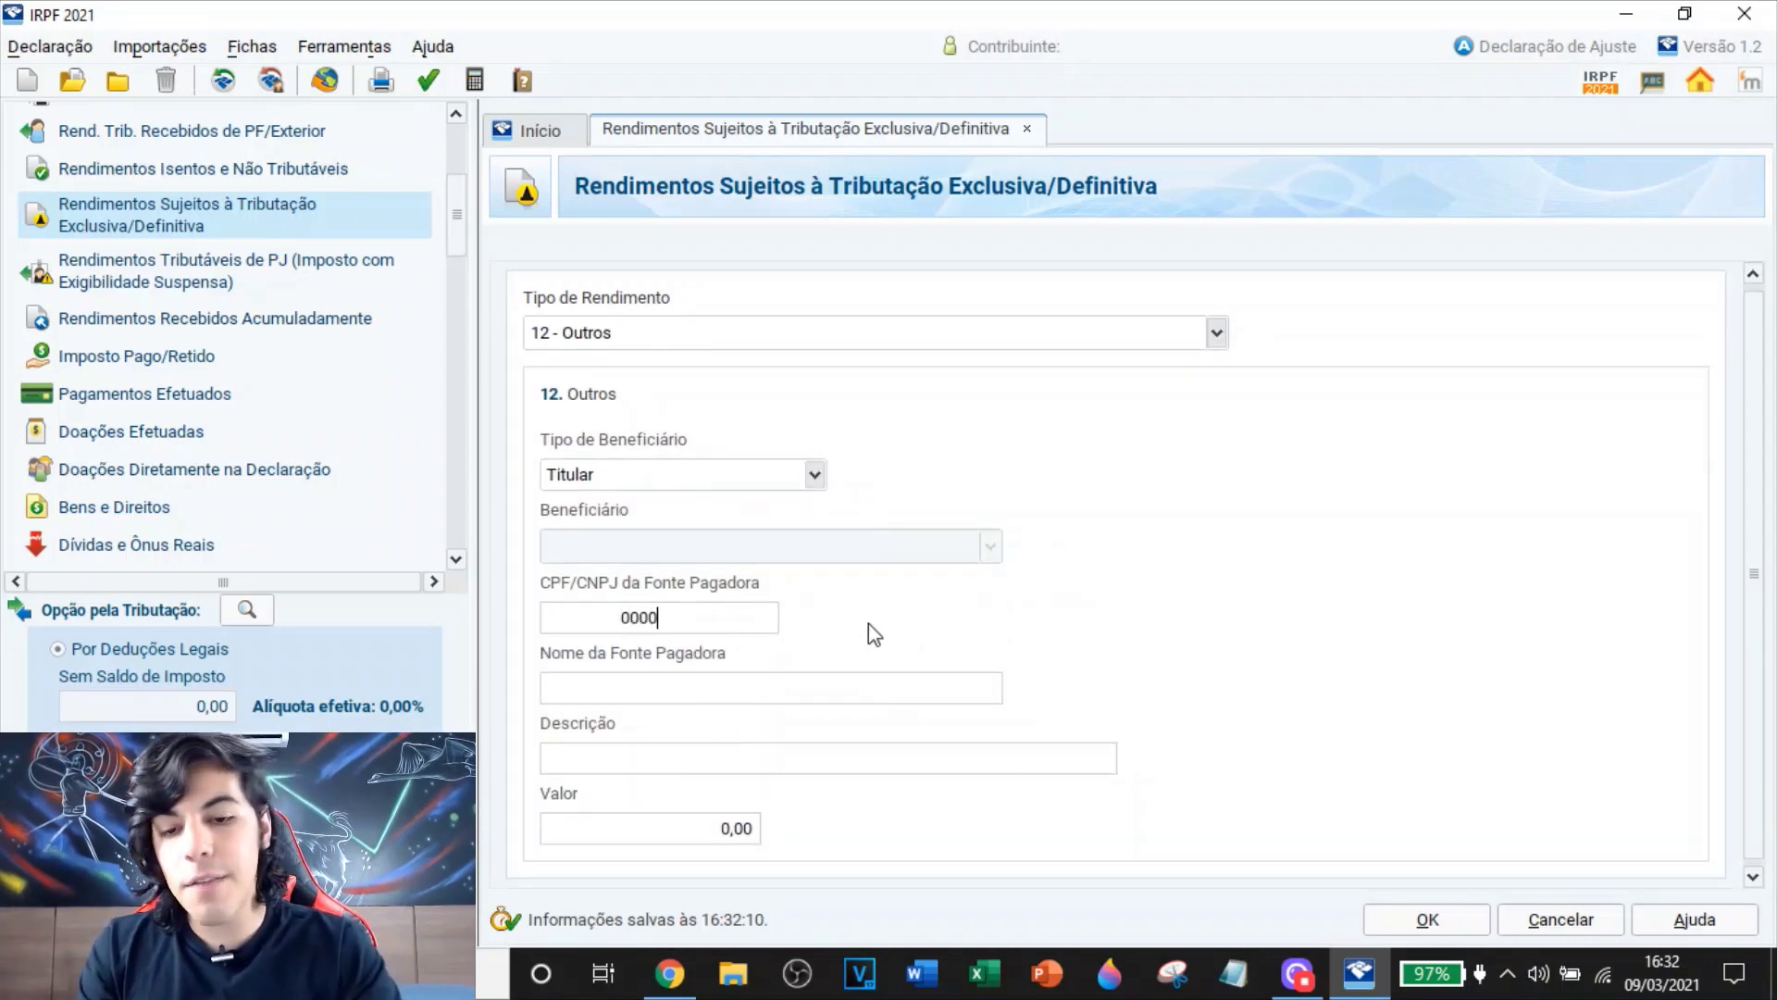
pyautogui.write('000000000000')
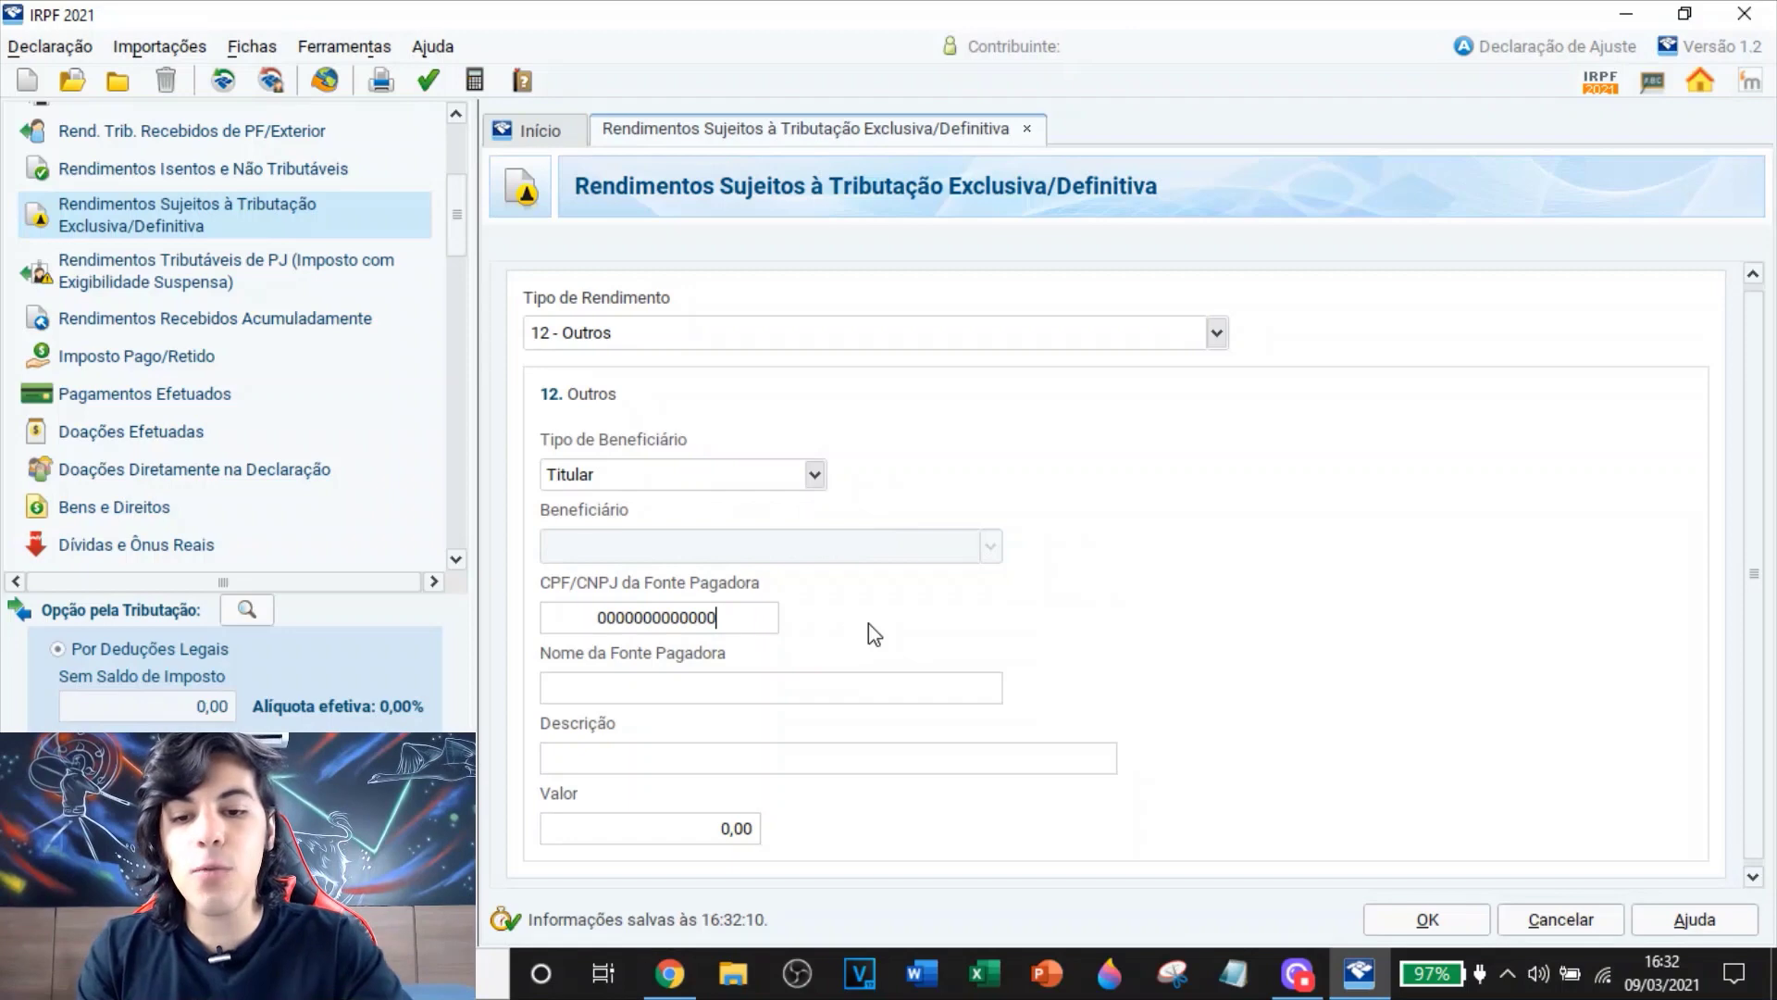
pyautogui.click(741, 696)
pyautogui.write('Empr')
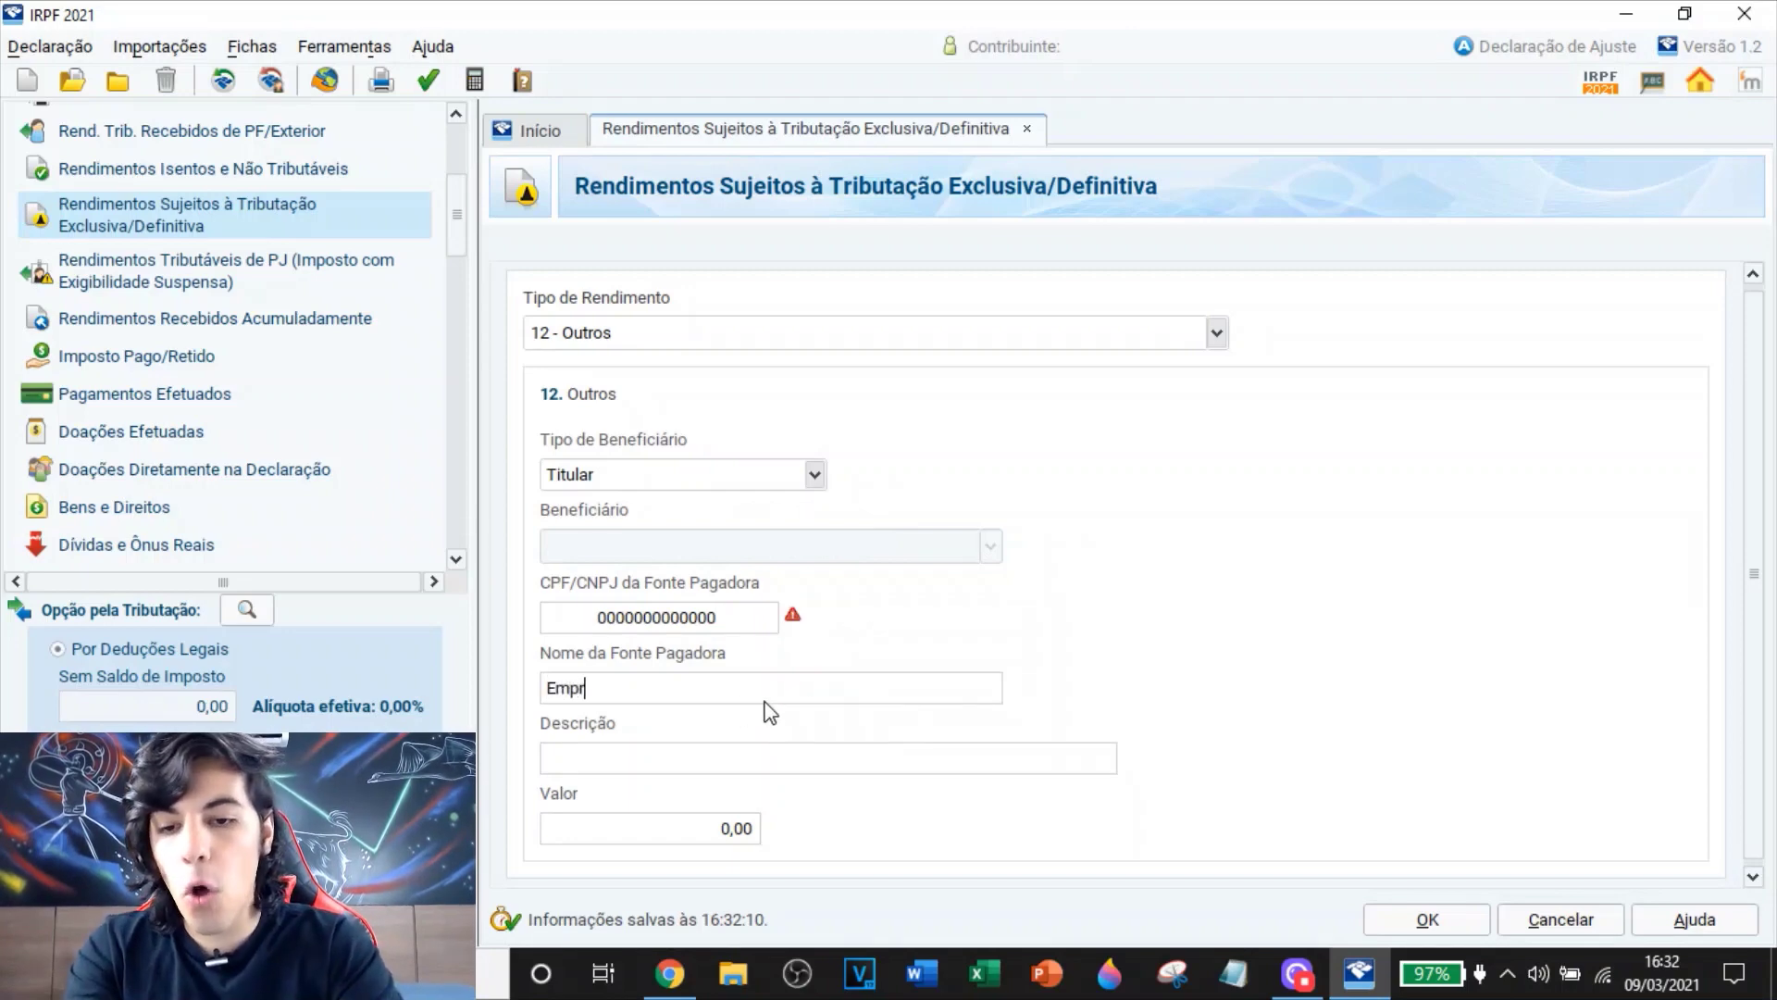
pyautogui.write('esa X')
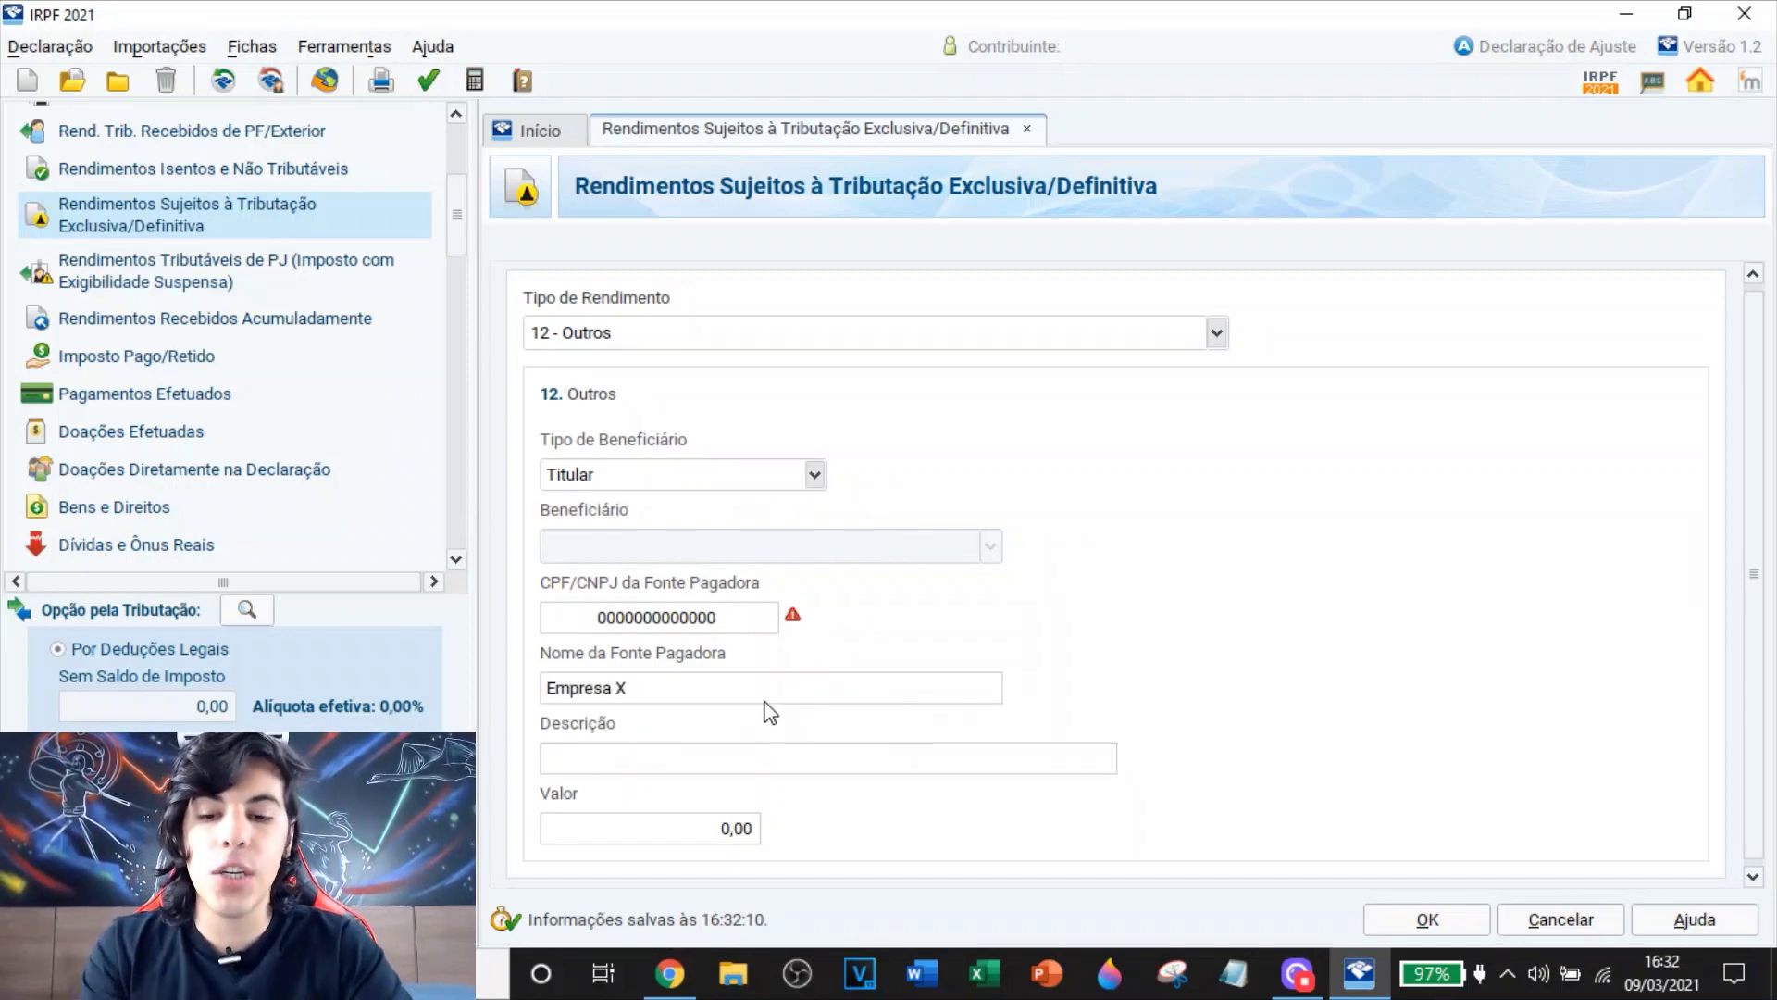
# Describe the Empresa X item as "Rendimentos de JSCP da Empresa X", set its Valor to 10 and save it
pyautogui.press('Tab')
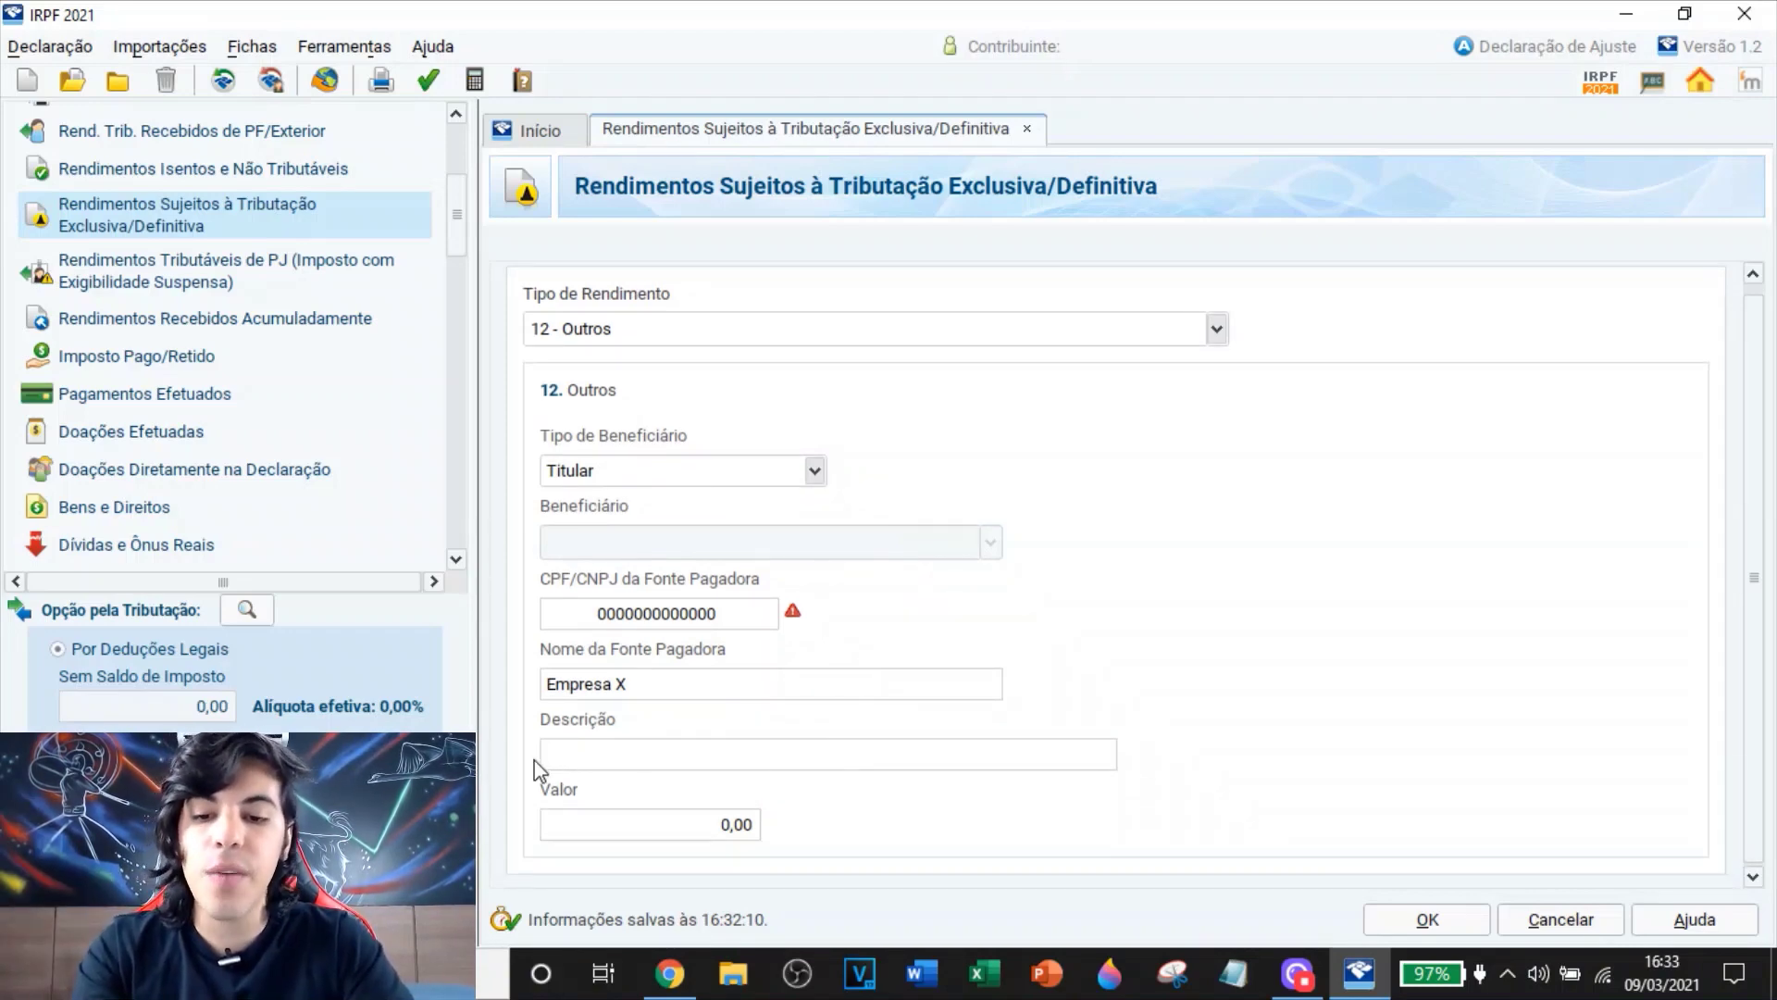
pyautogui.write('Rendimentos de JSCP da Empresa X')
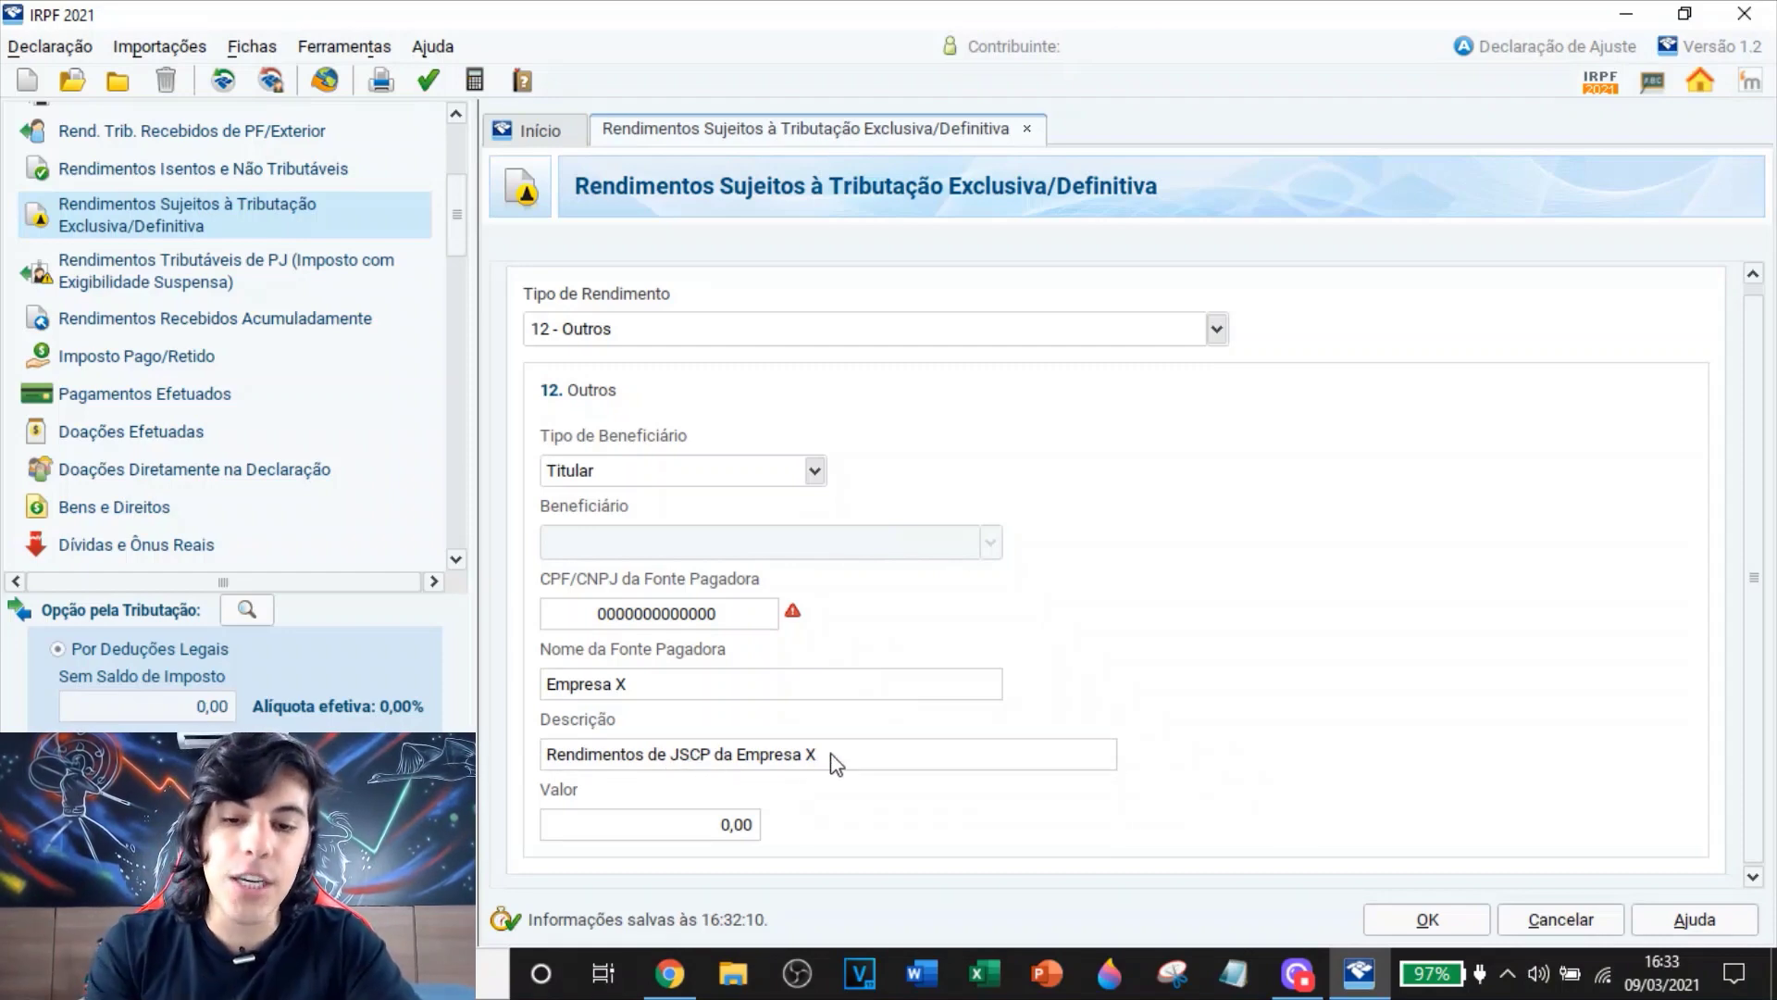
pyautogui.click(738, 824)
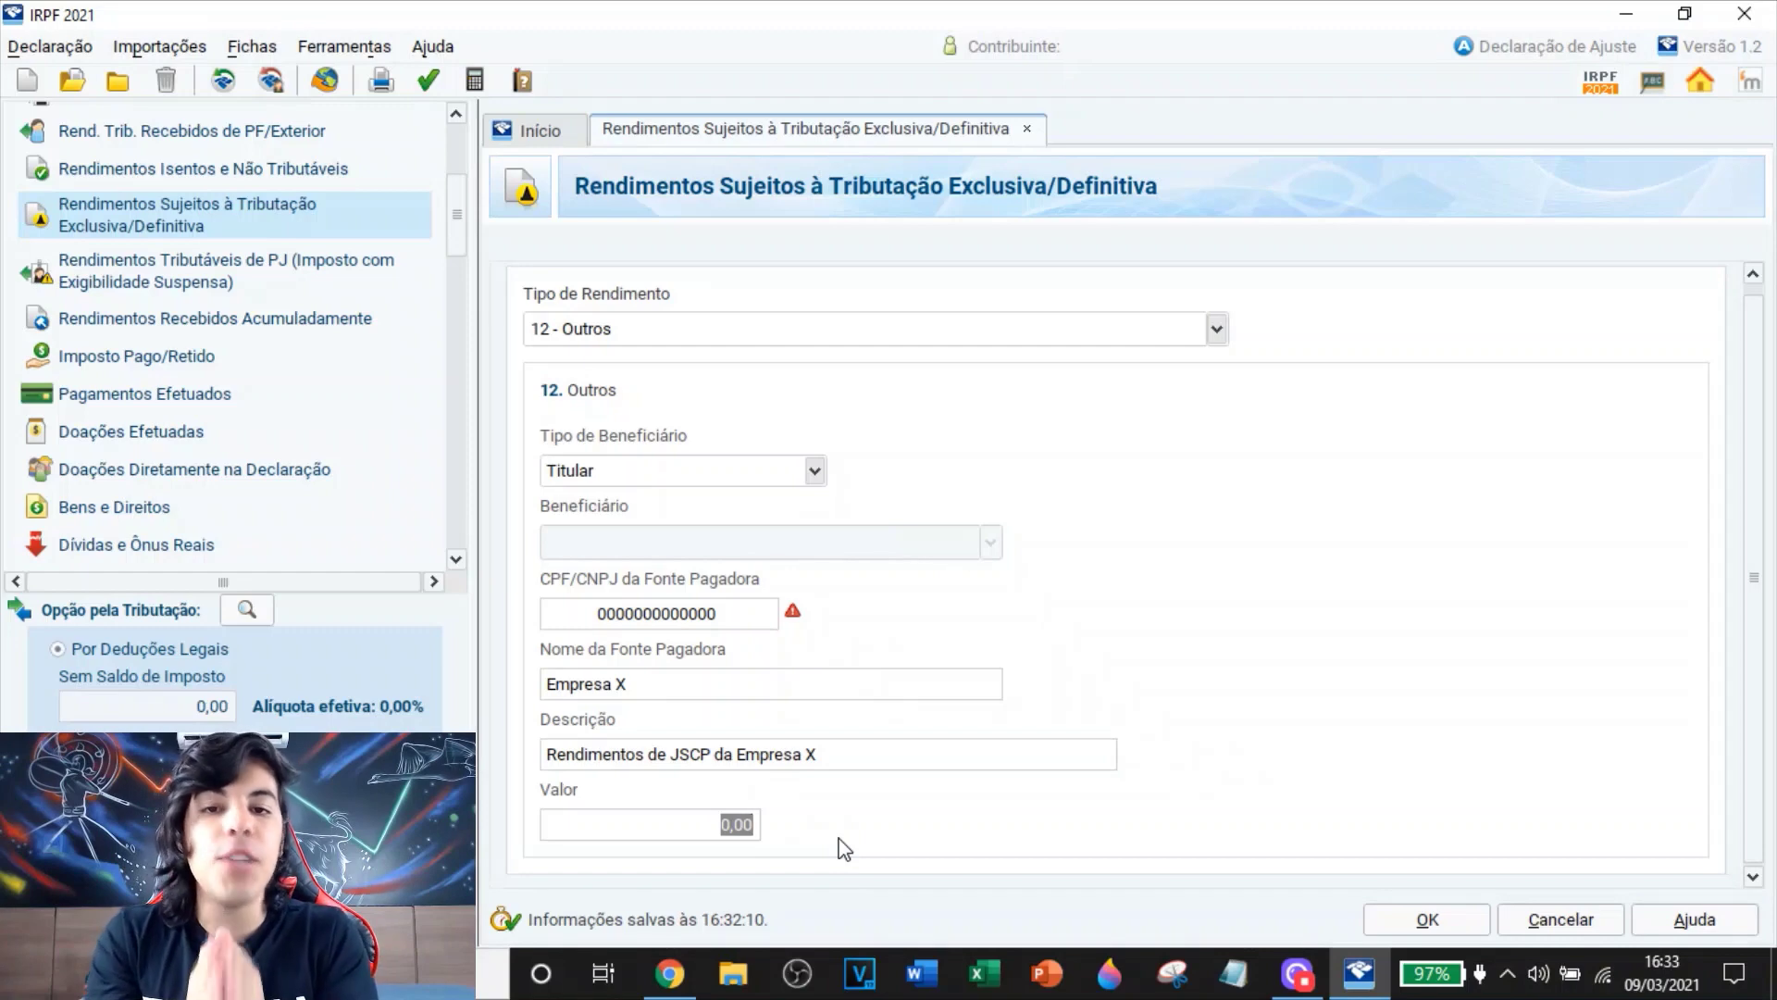
pyautogui.write('10')
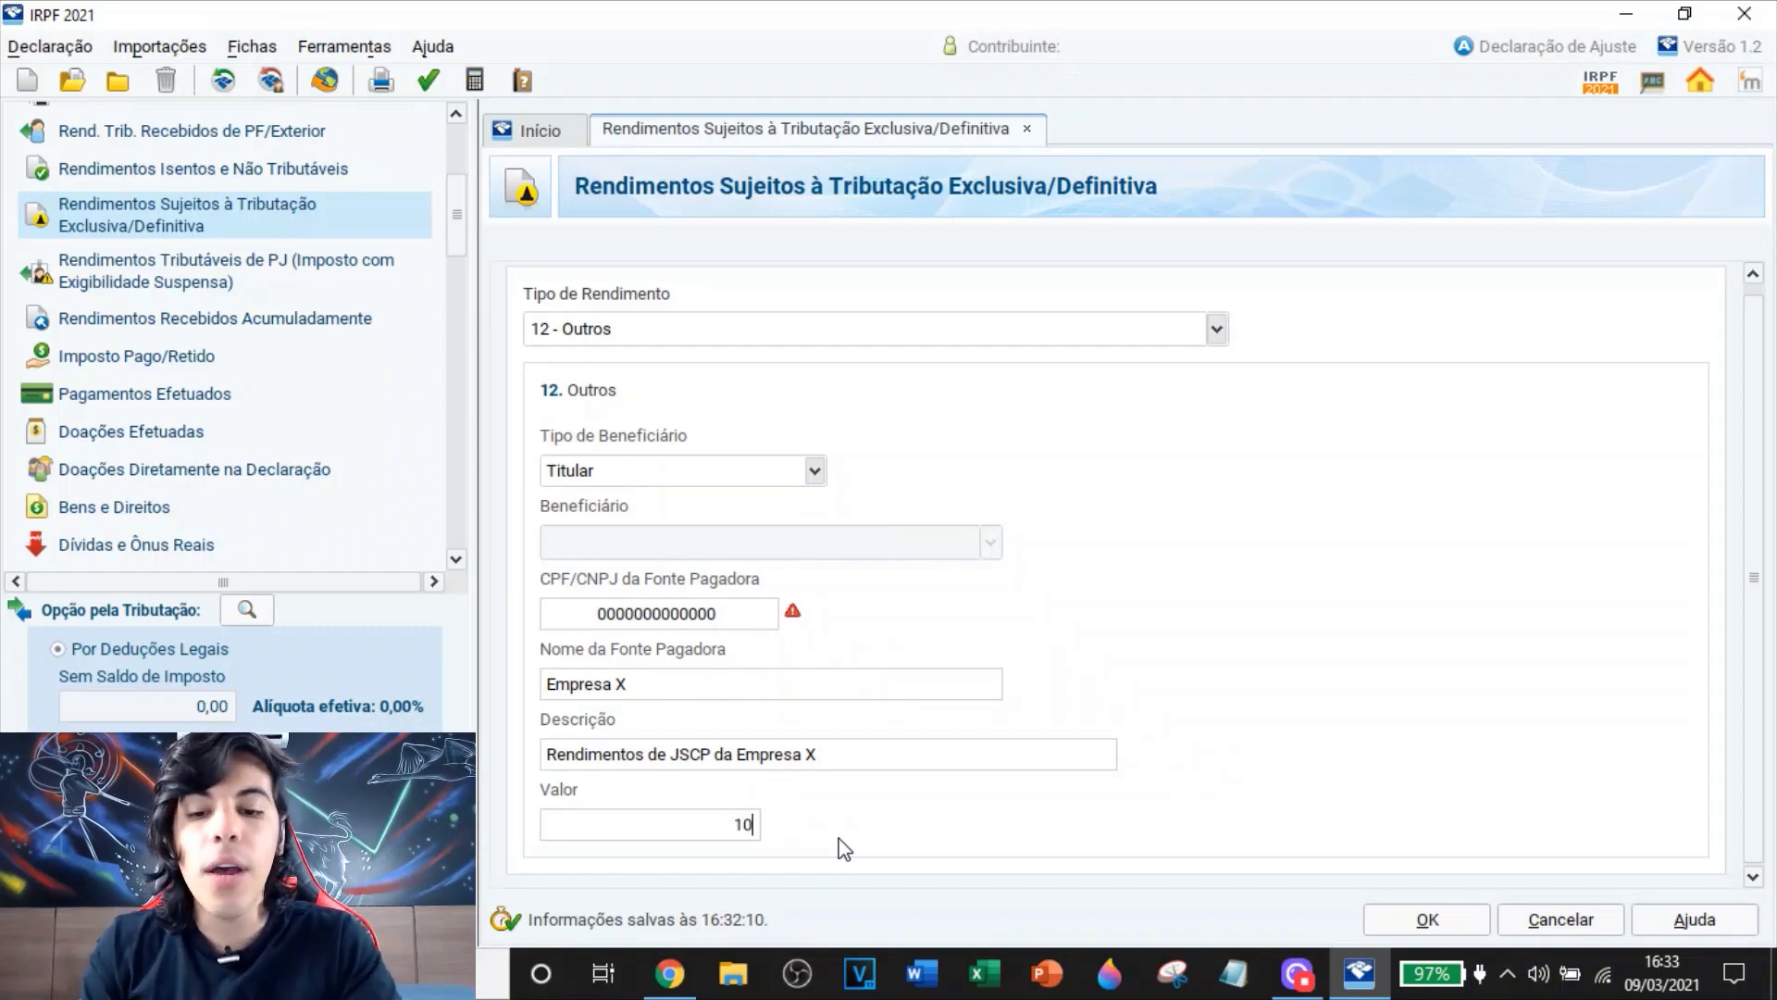
pyautogui.click(1441, 919)
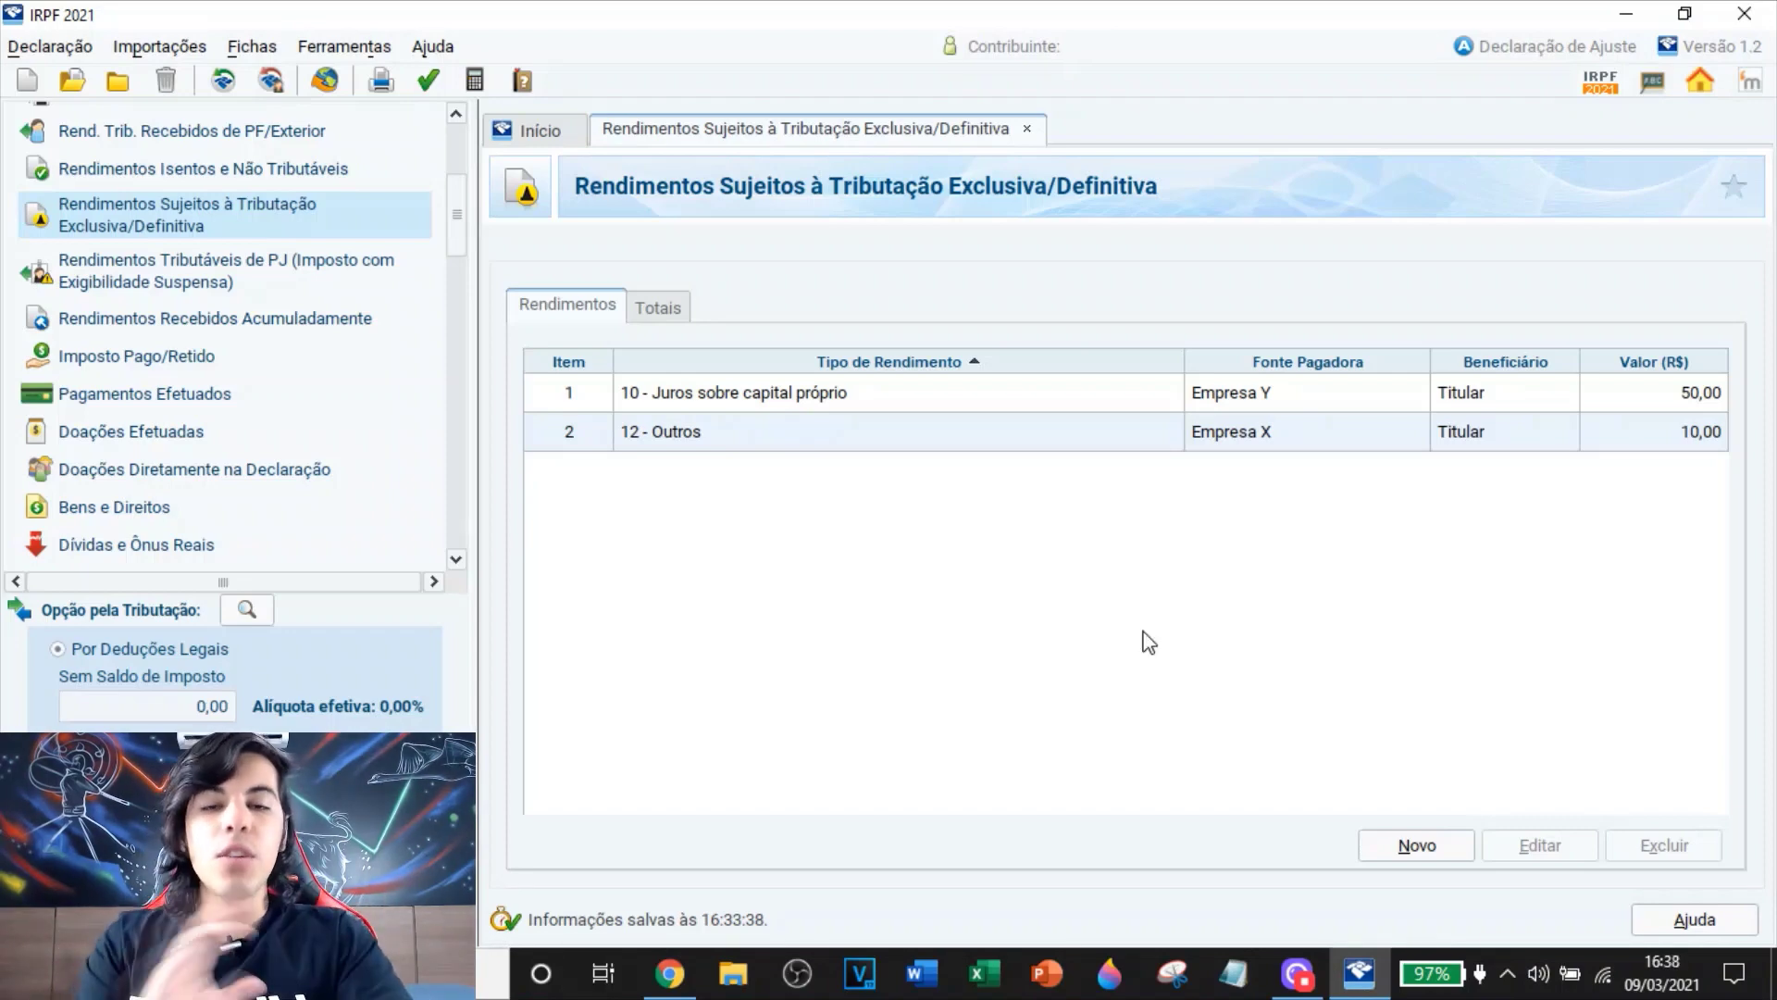
# Switch to Chrome, search for "weg ri" in a new tab, and open the Weg RI home page, dismissing its Informe de Rendimentos notice
pyautogui.click(690, 983)
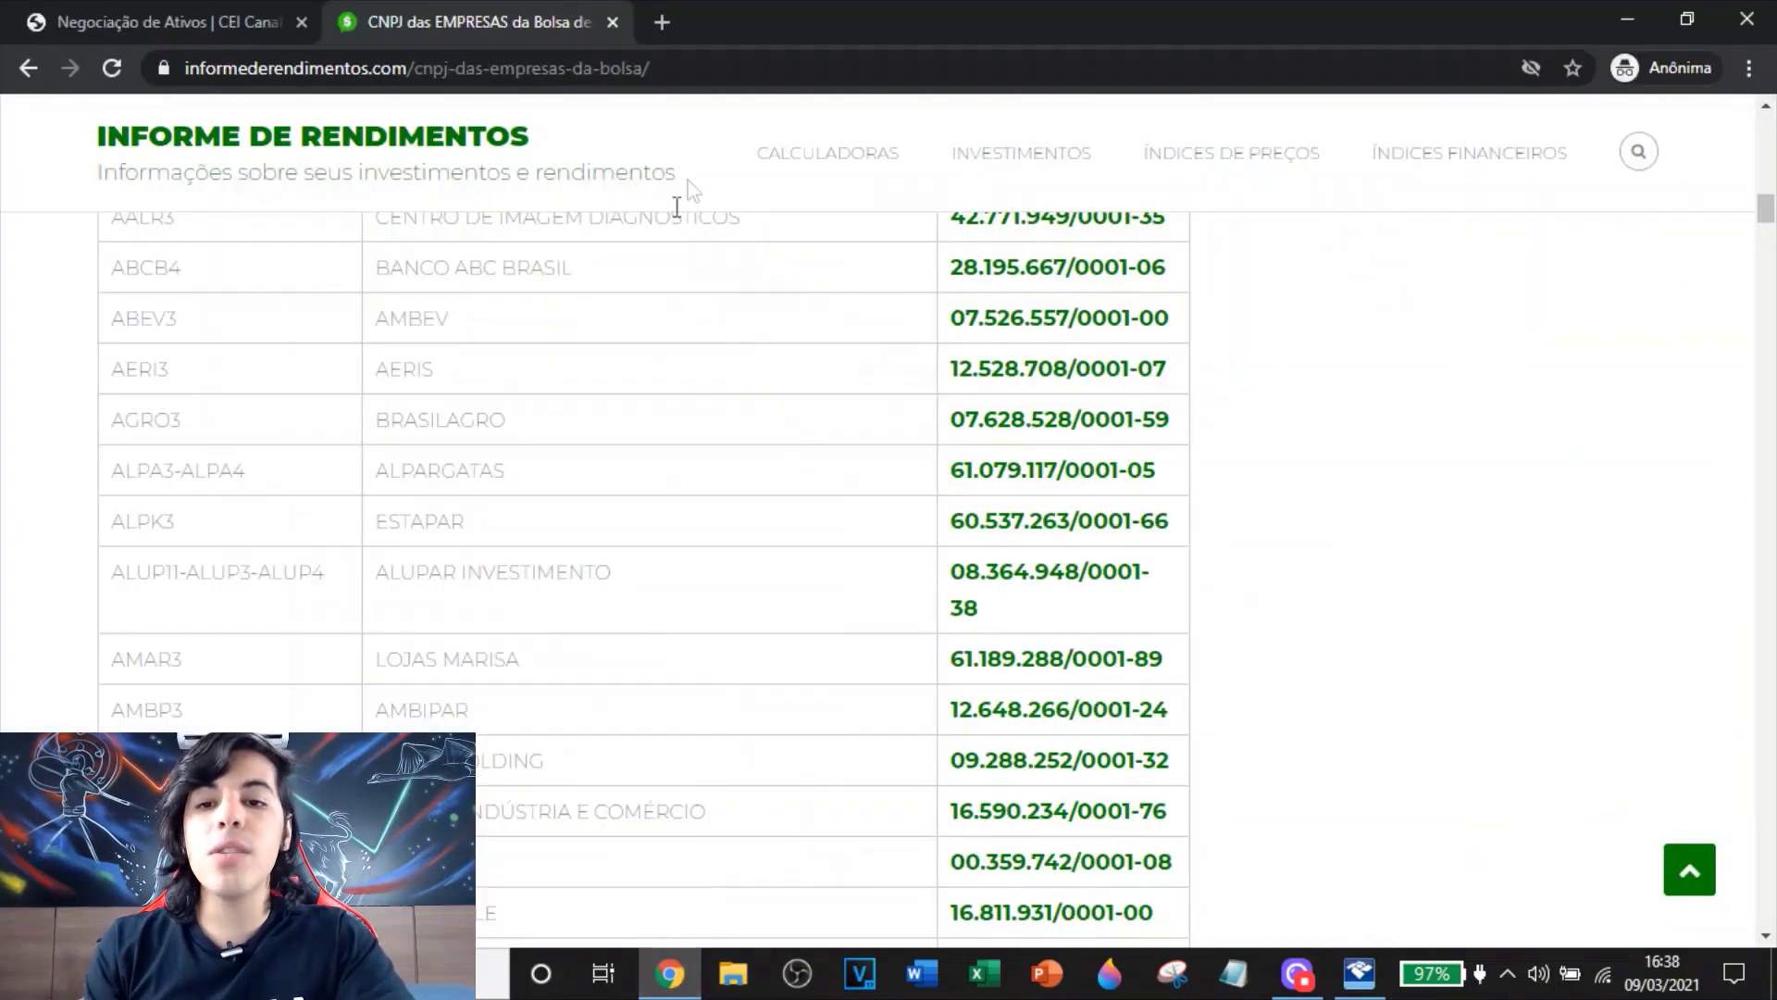
pyautogui.click(663, 21)
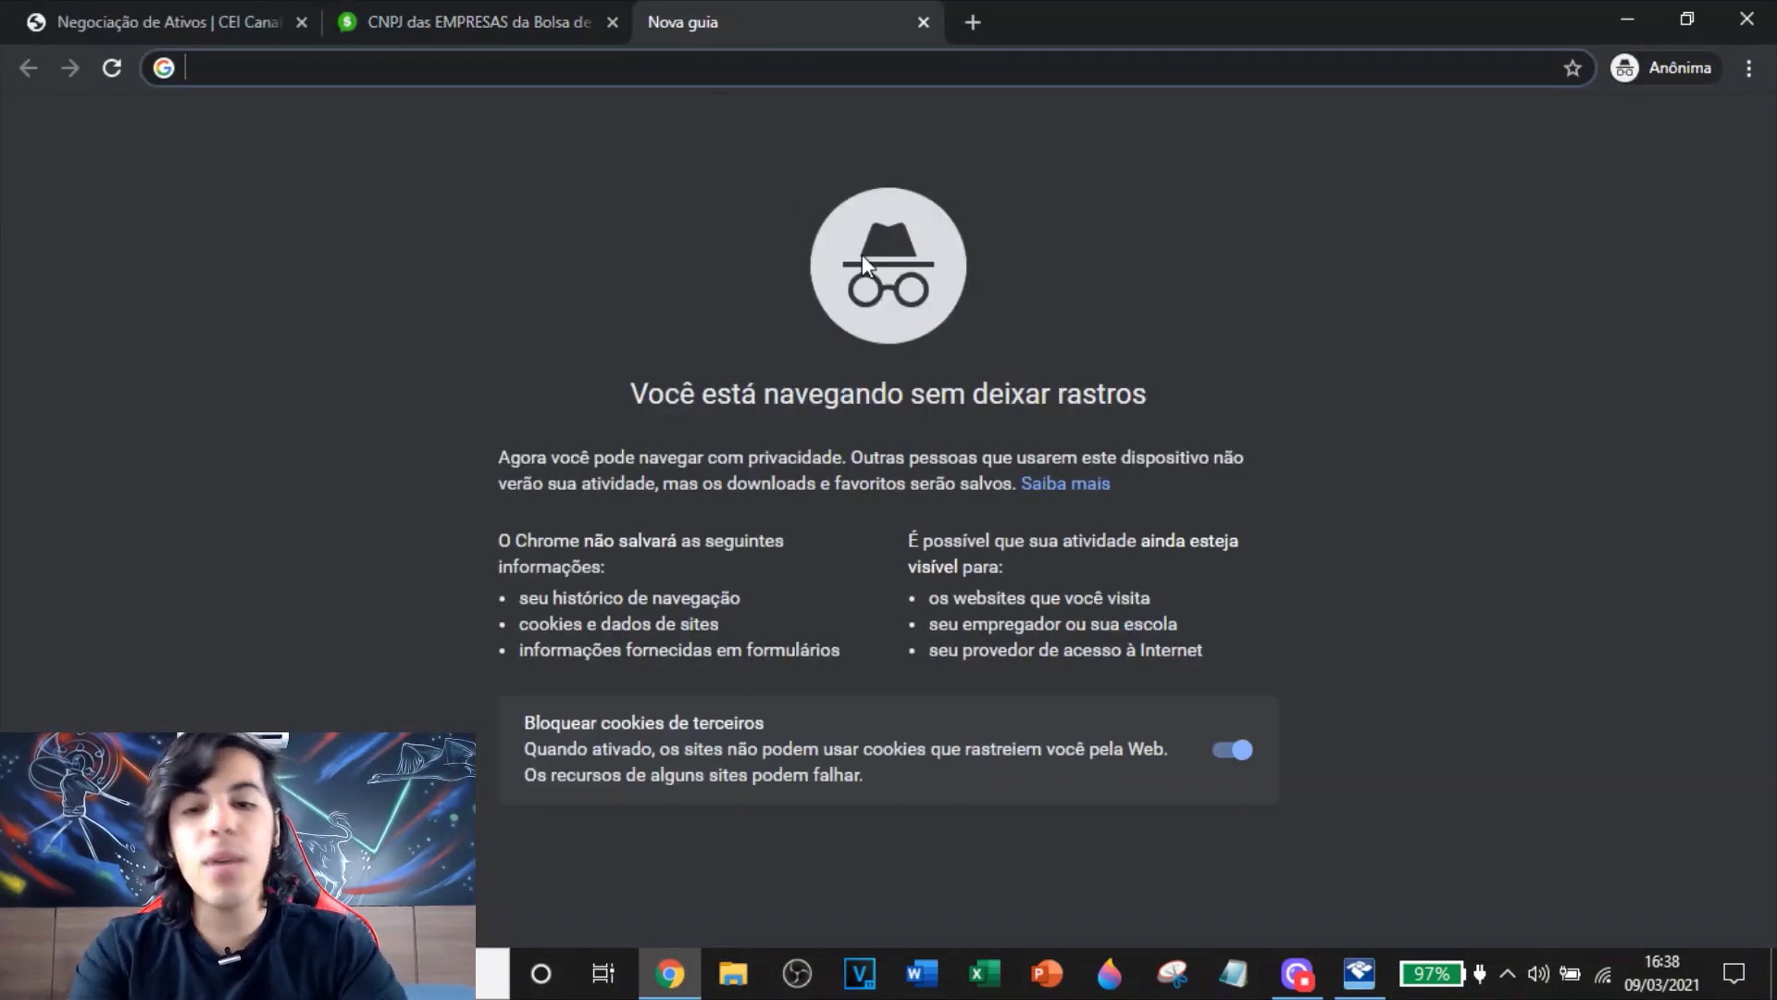
pyautogui.write('we')
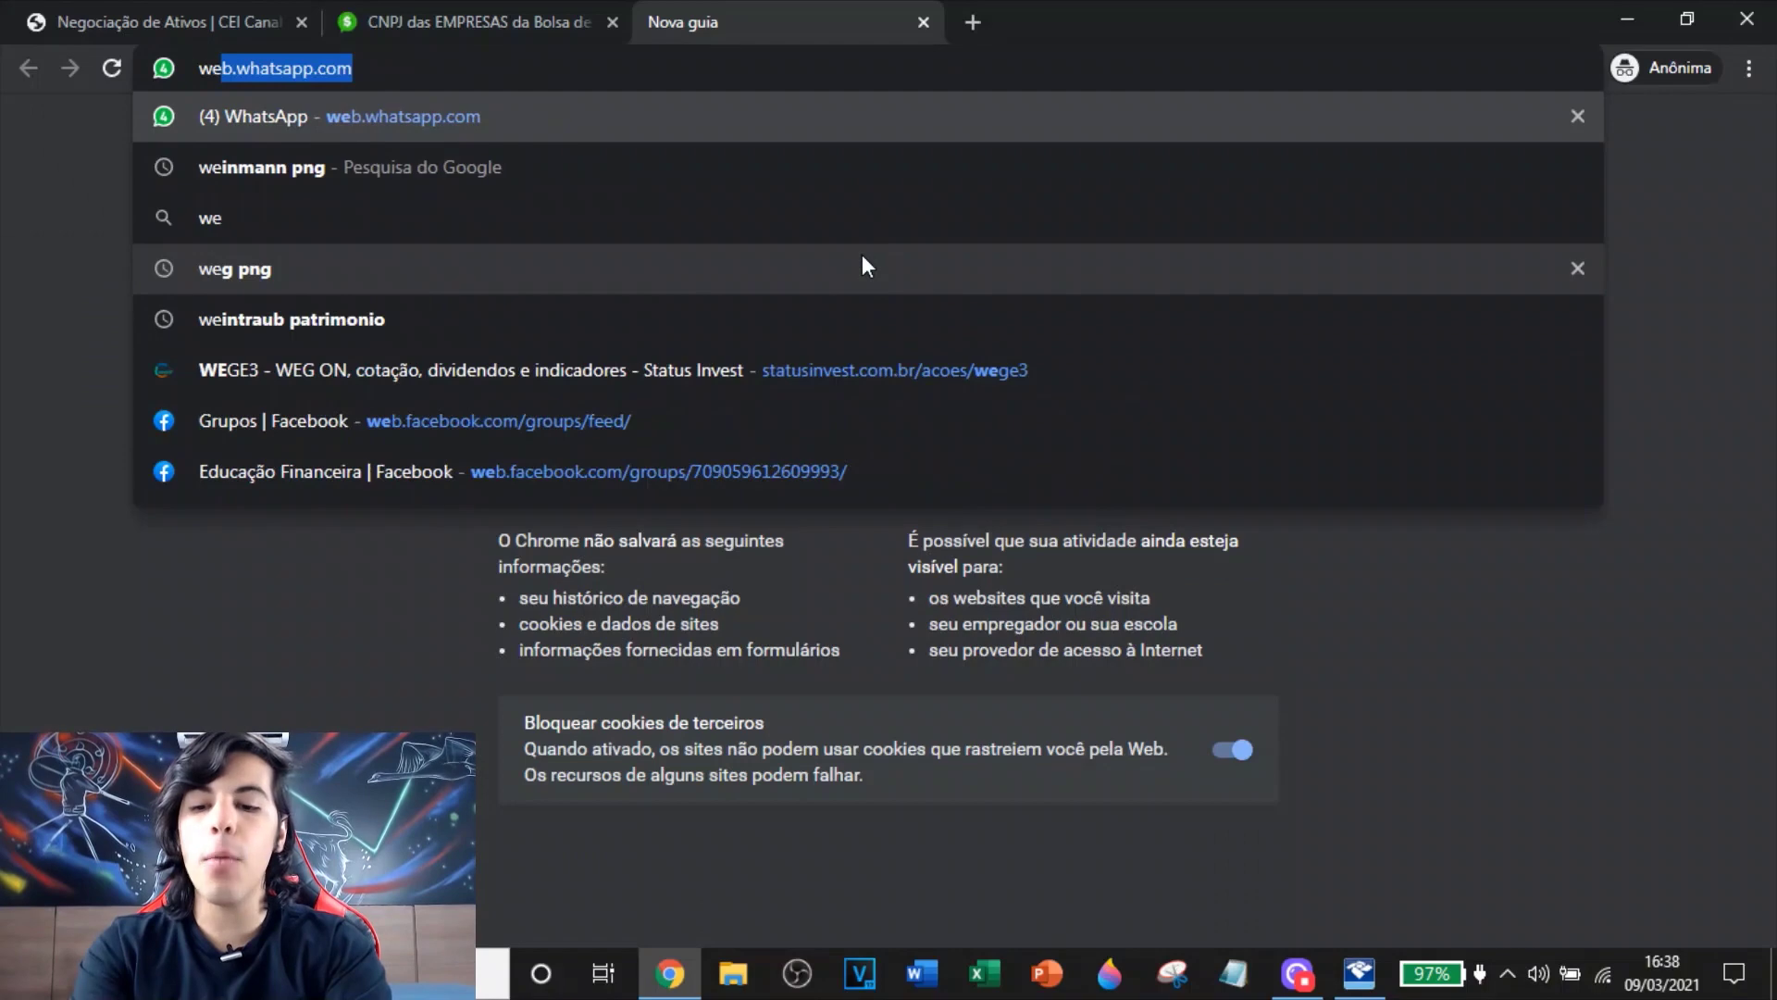
pyautogui.write('g ri')
pyautogui.press('Return')
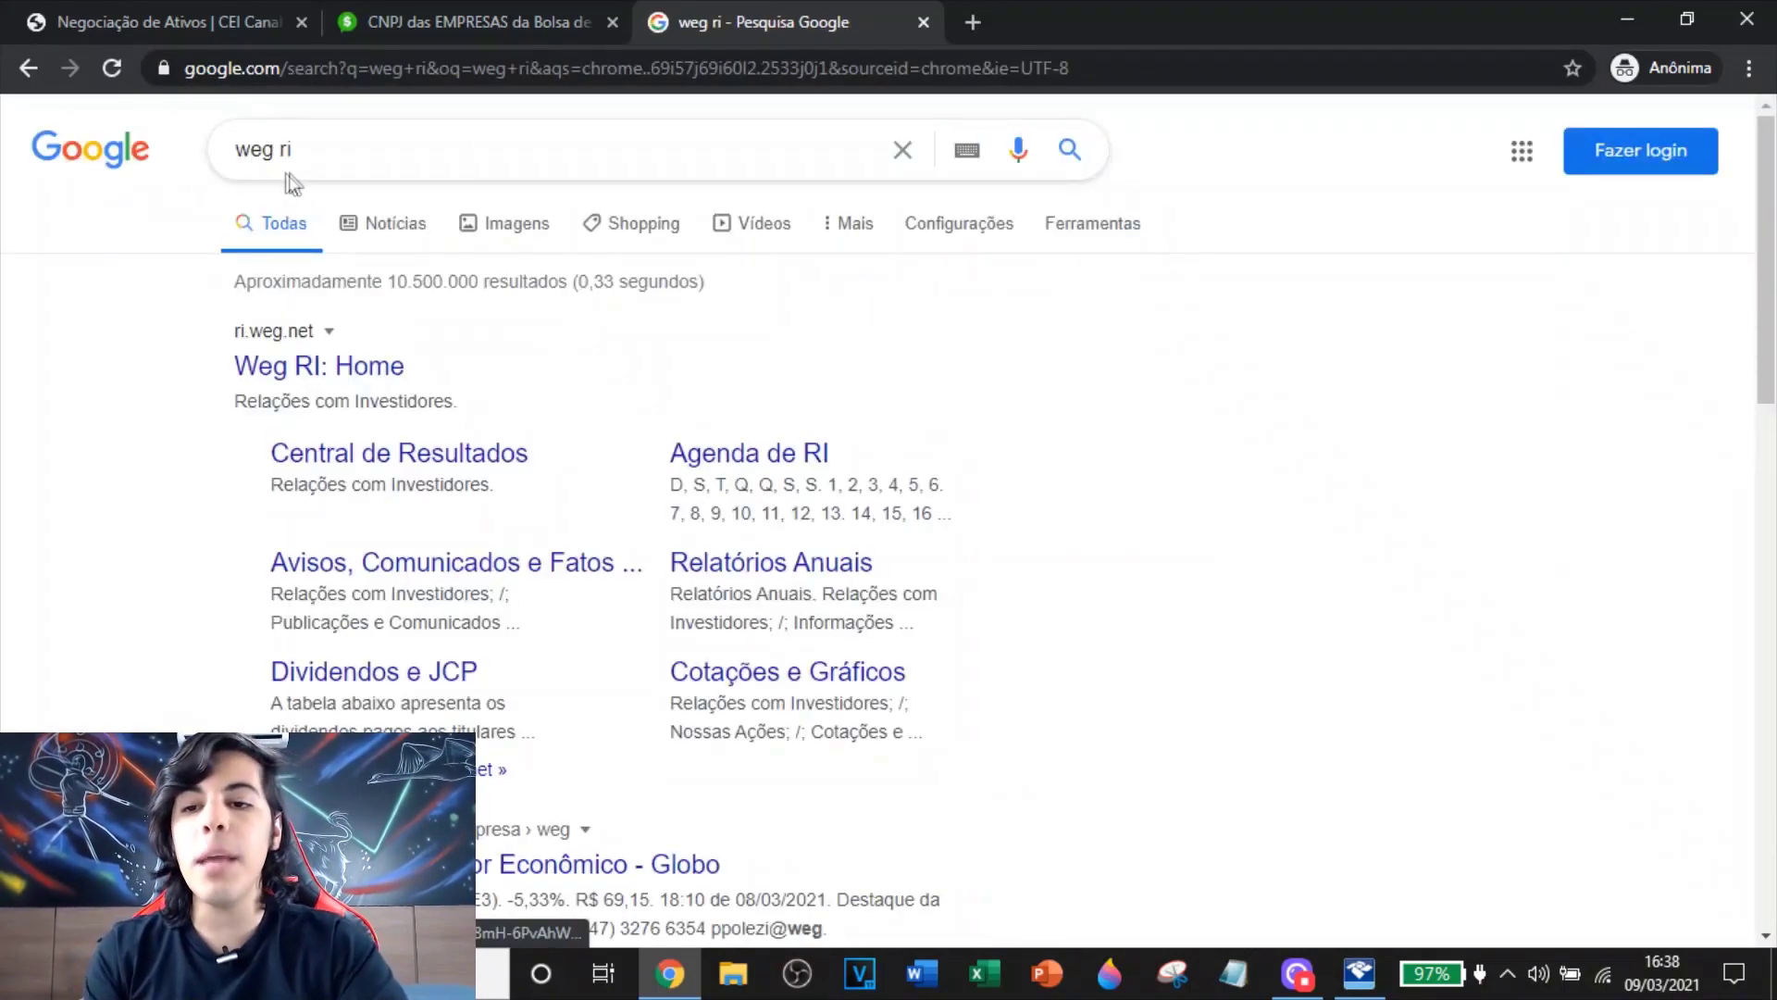
pyautogui.click(359, 373)
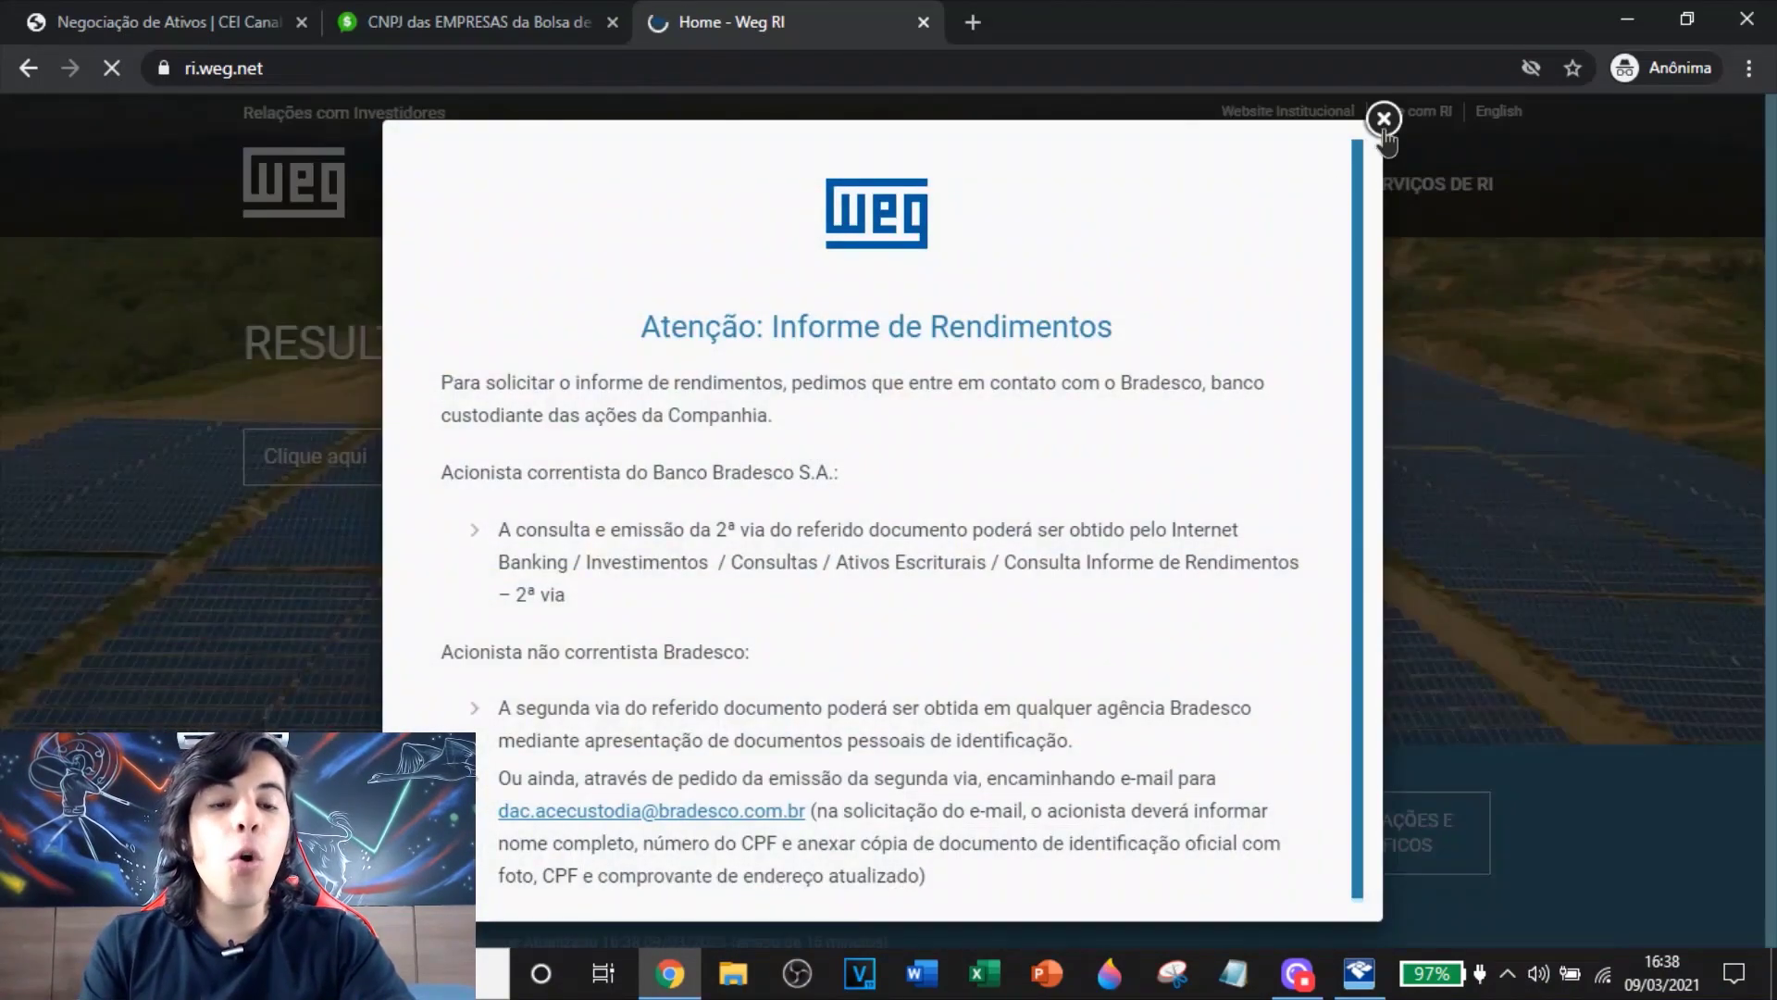
pyautogui.click(1384, 119)
# Open WEG's Avisos, Comunicados e Fatos Relevantes page and show the publications for 2020
pyautogui.moveTo(1211, 205)
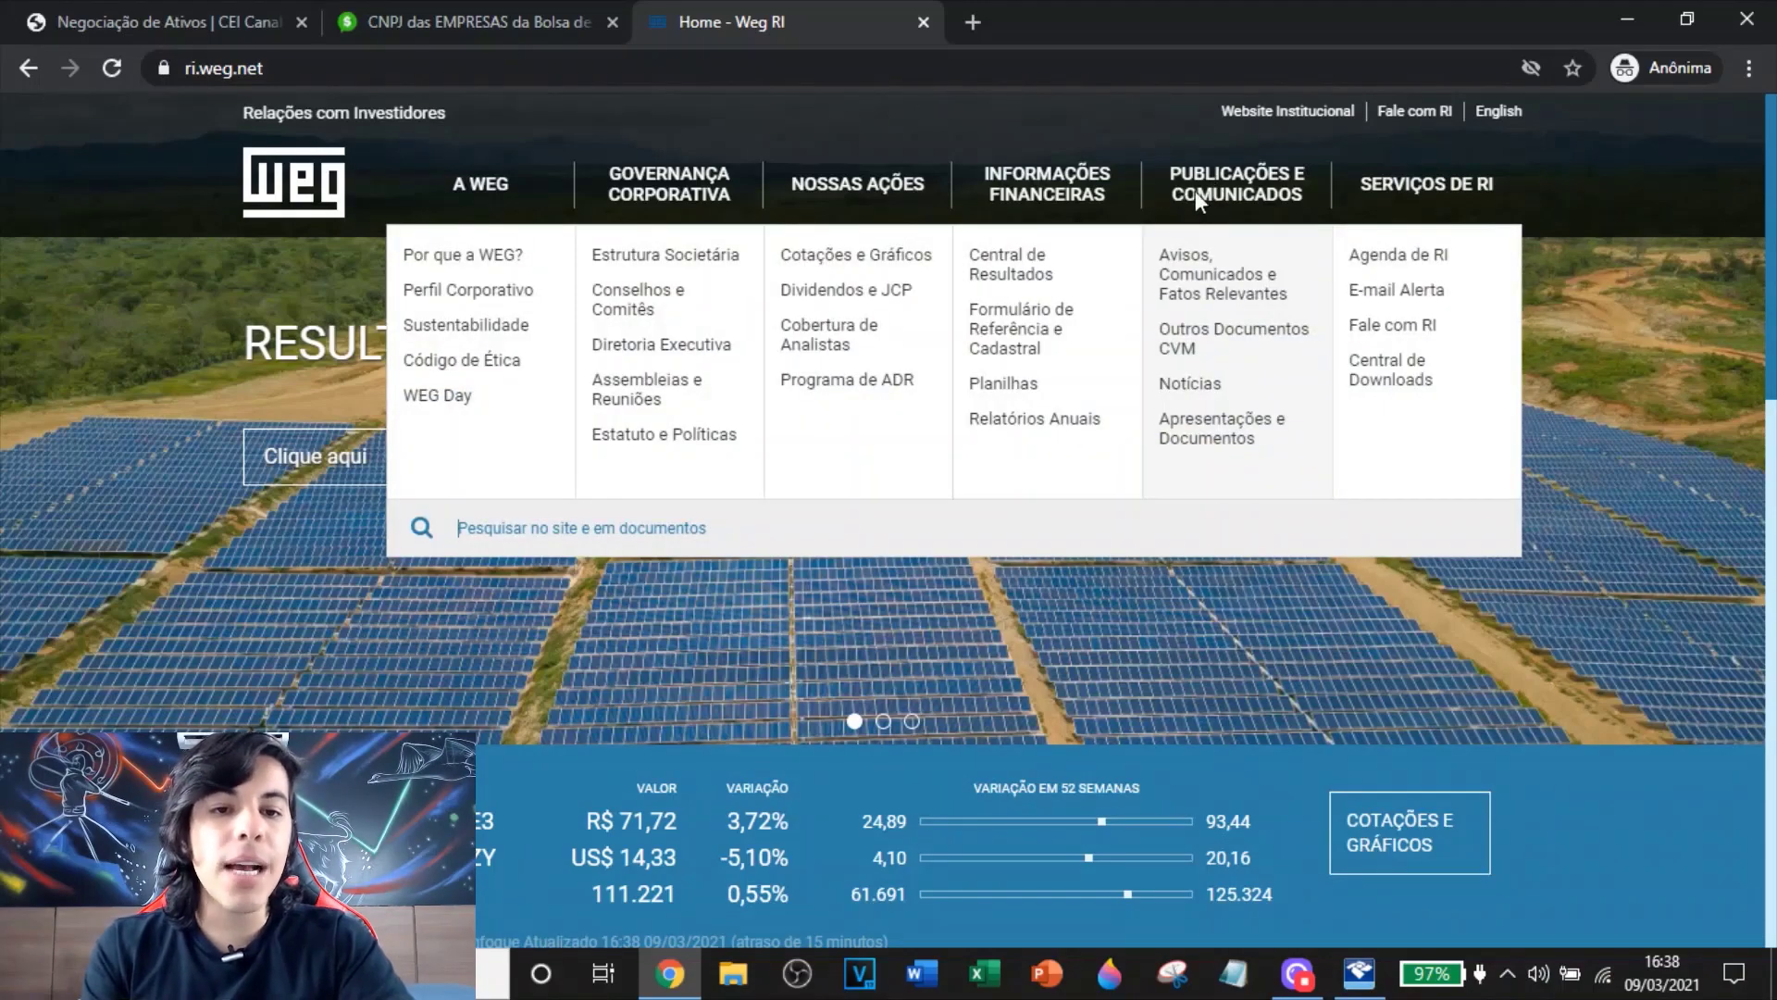
pyautogui.click(1194, 283)
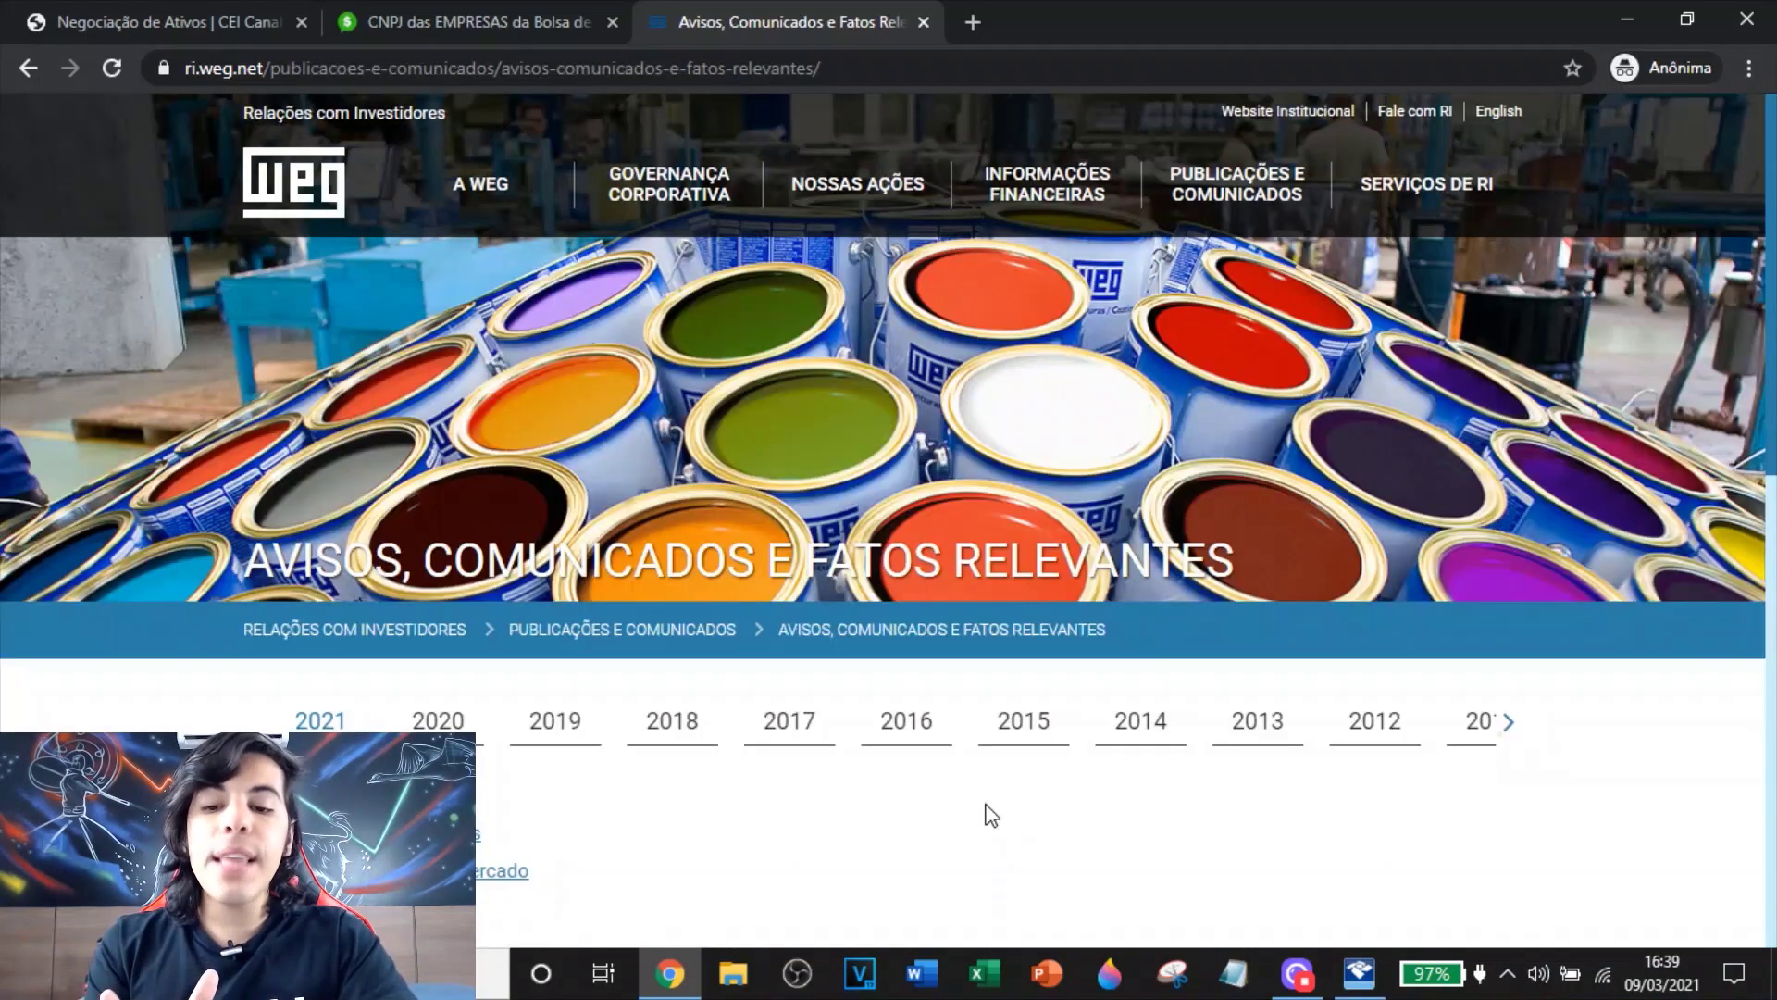
pyautogui.scroll(-3, 990, 815)
pyautogui.click(439, 491)
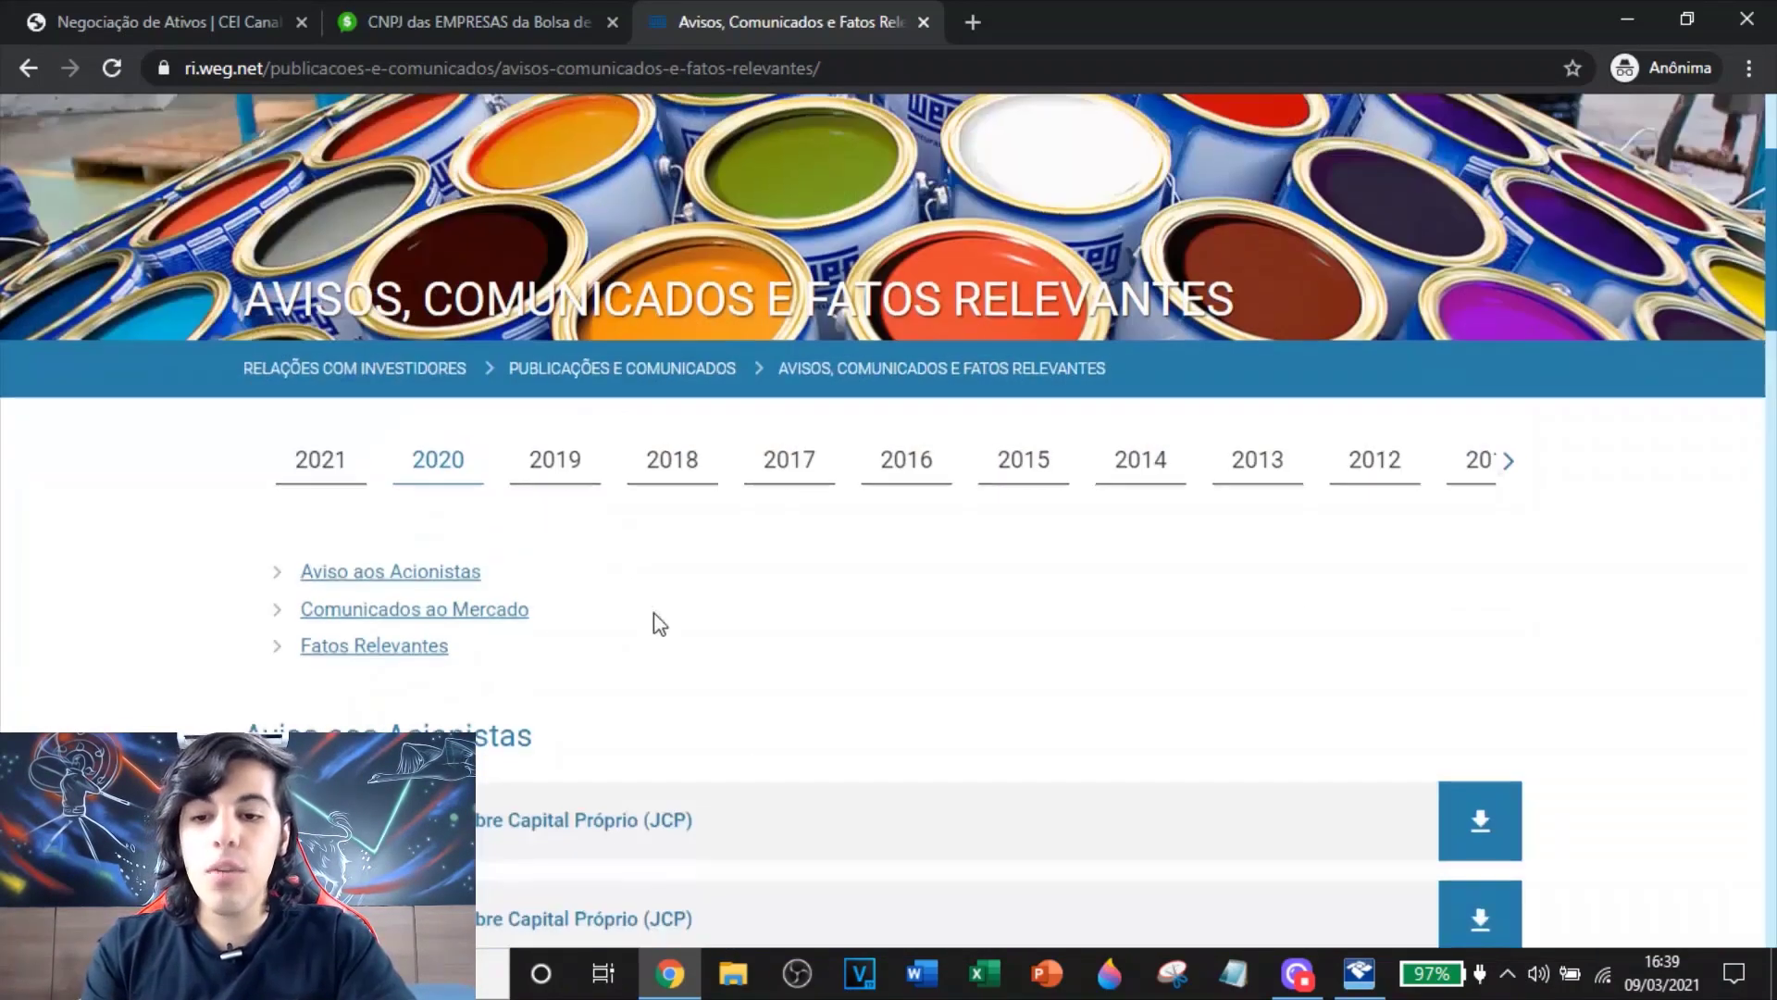
# Look through WEG's 2020 Aviso aos Acionistas list for notices about shareholder payments and stock bonuses
pyautogui.scroll(-5, 654, 613)
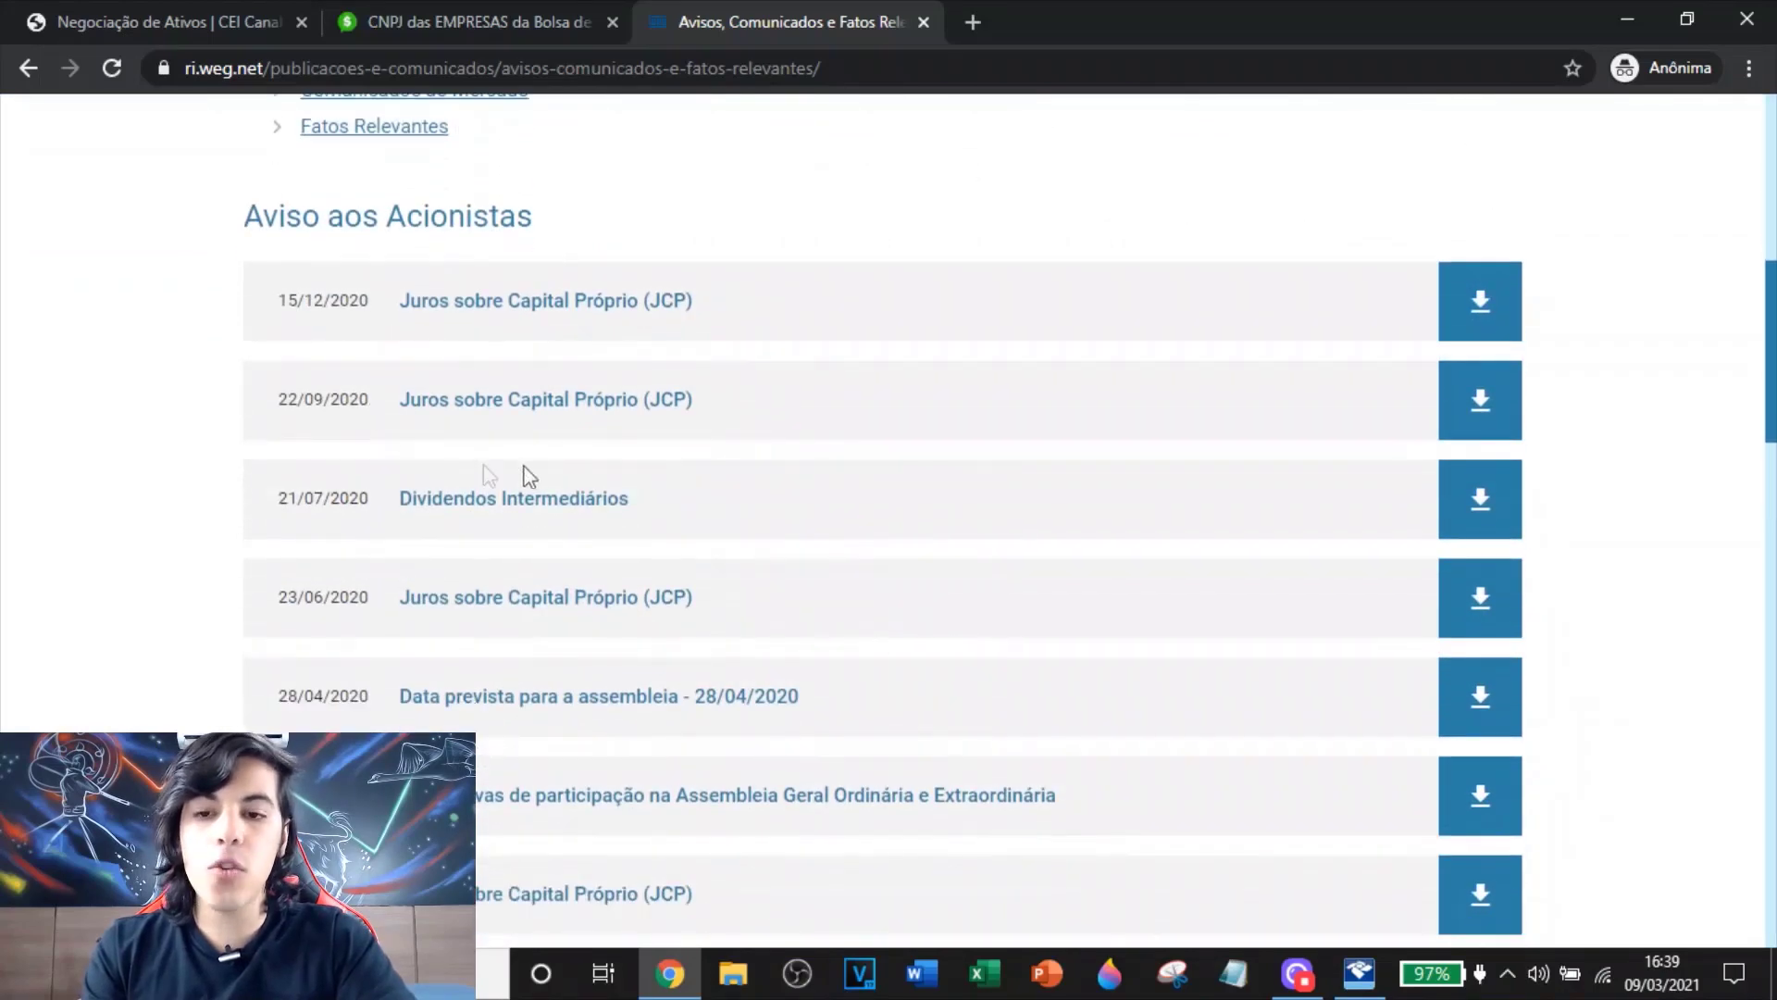
pyautogui.scroll(-1, 530, 476)
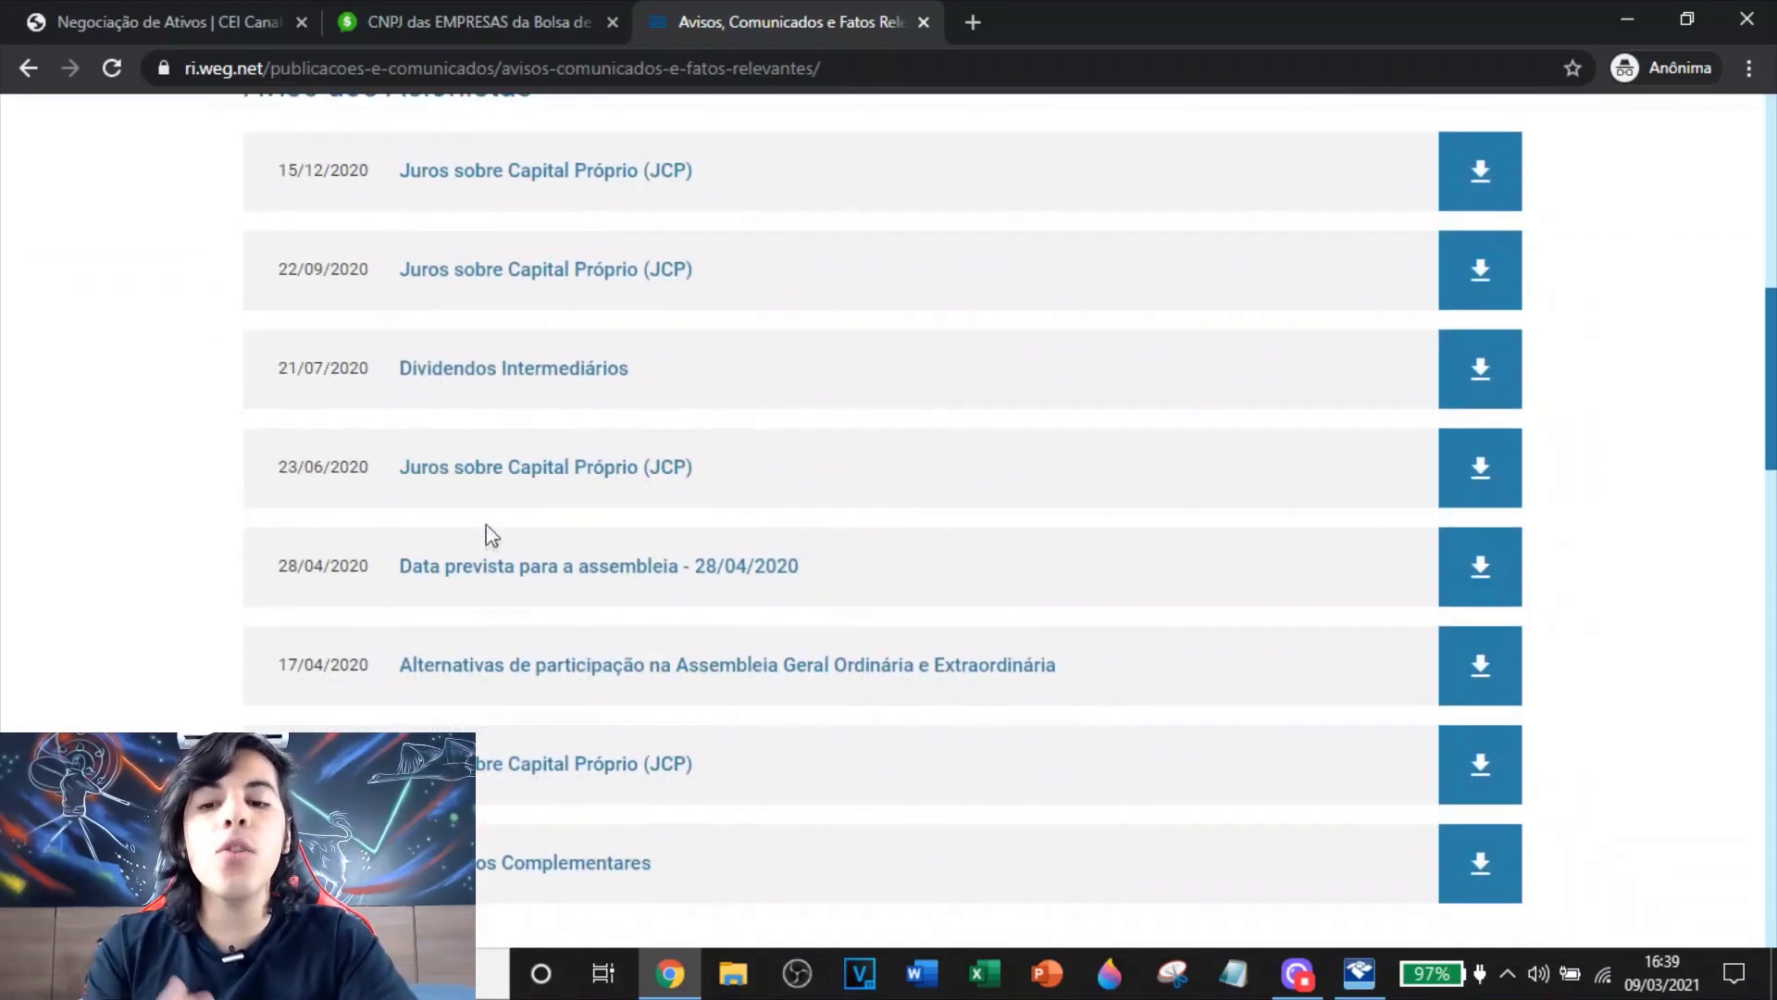
pyautogui.scroll(-1, 492, 535)
pyautogui.scroll(1, 546, 496)
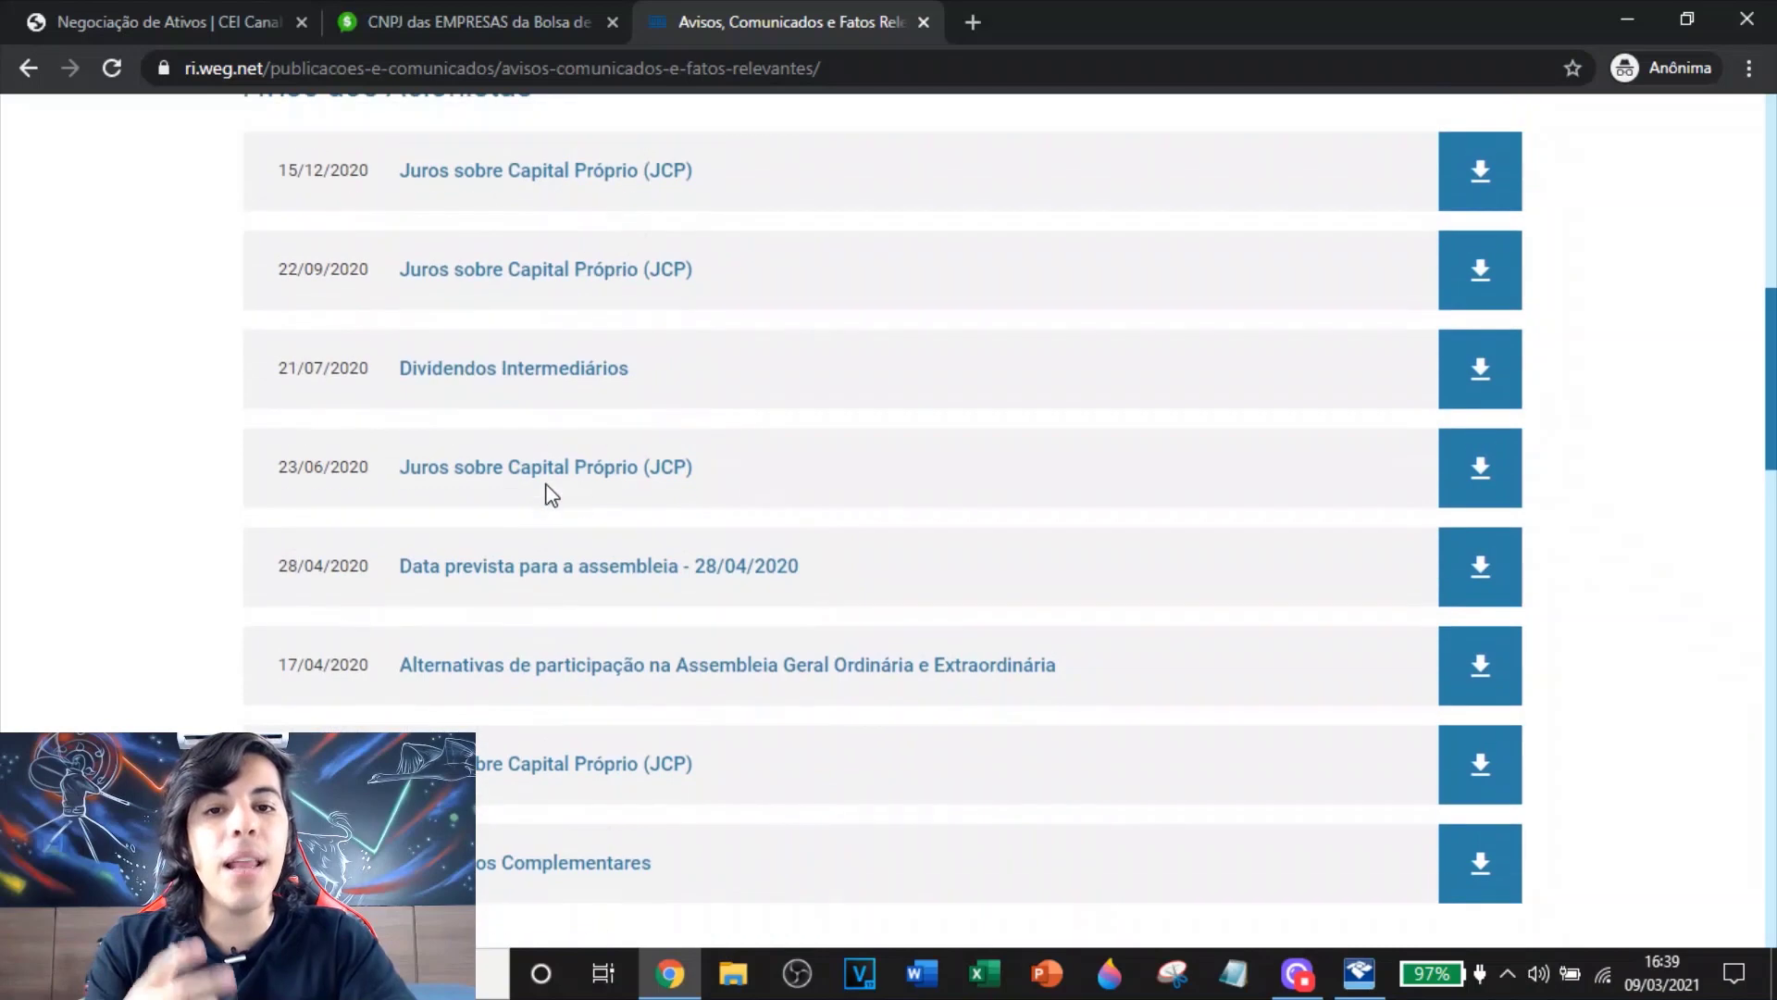
pyautogui.scroll(4, 587, 508)
pyautogui.scroll(-2, 648, 611)
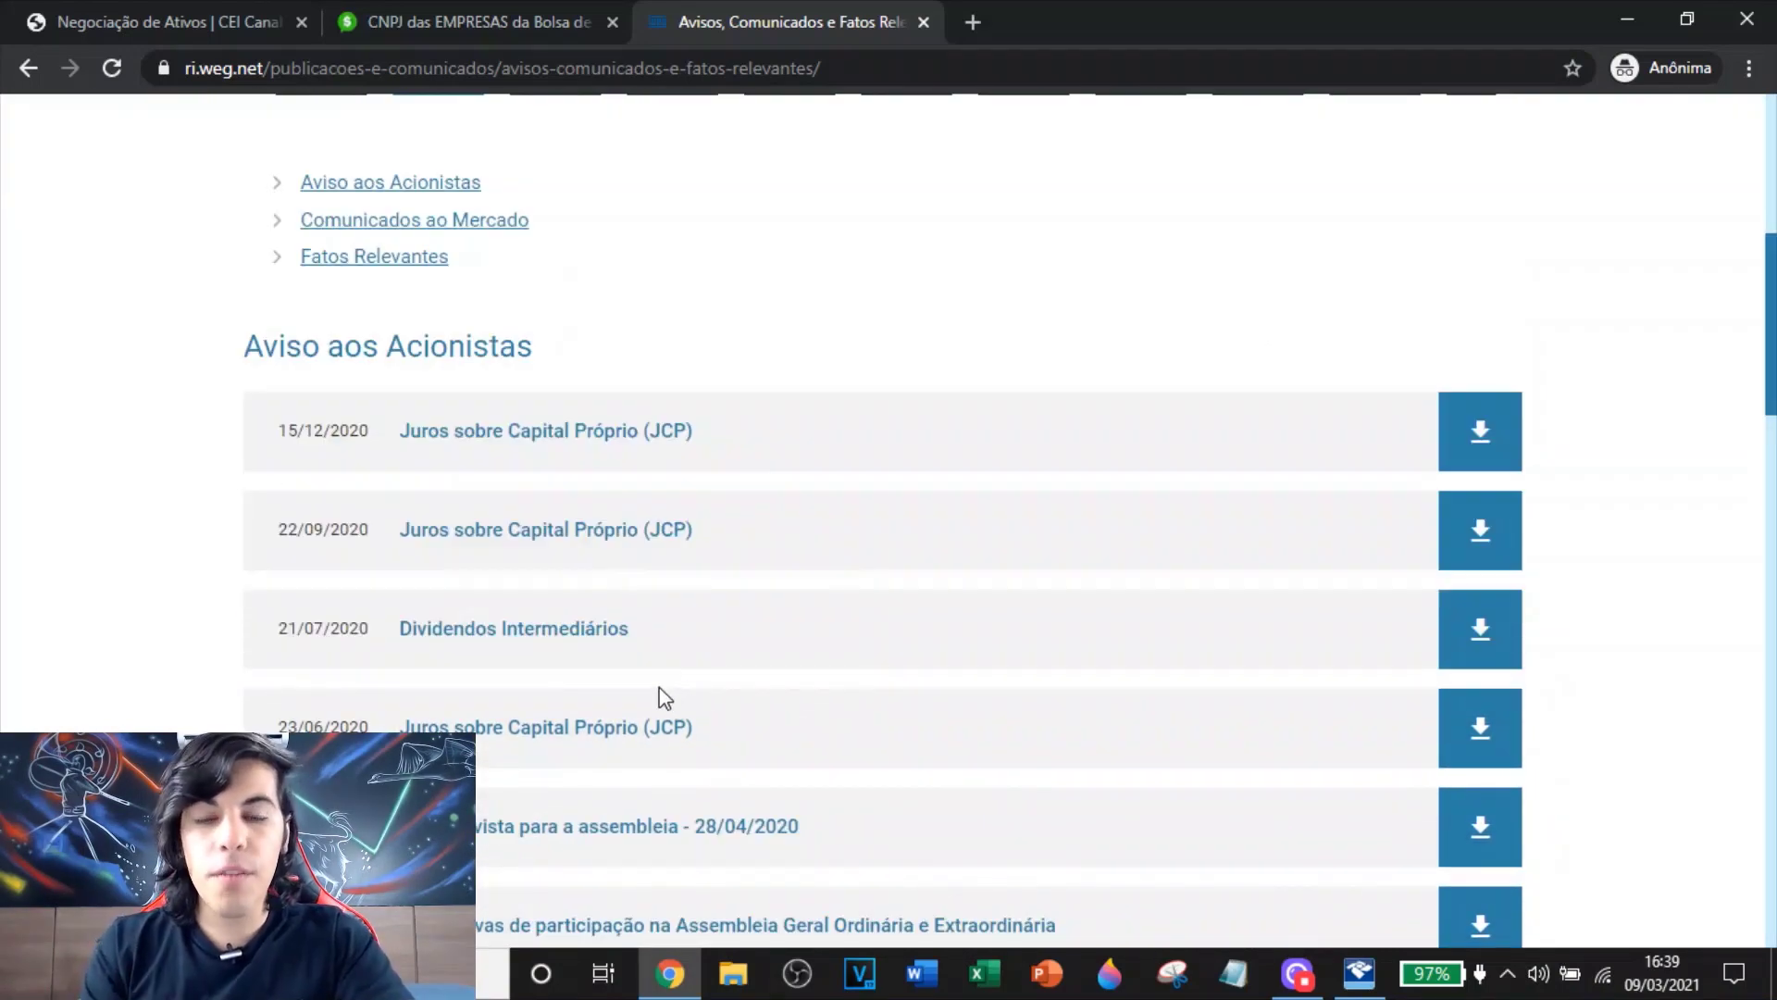
pyautogui.scroll(-1, 916, 666)
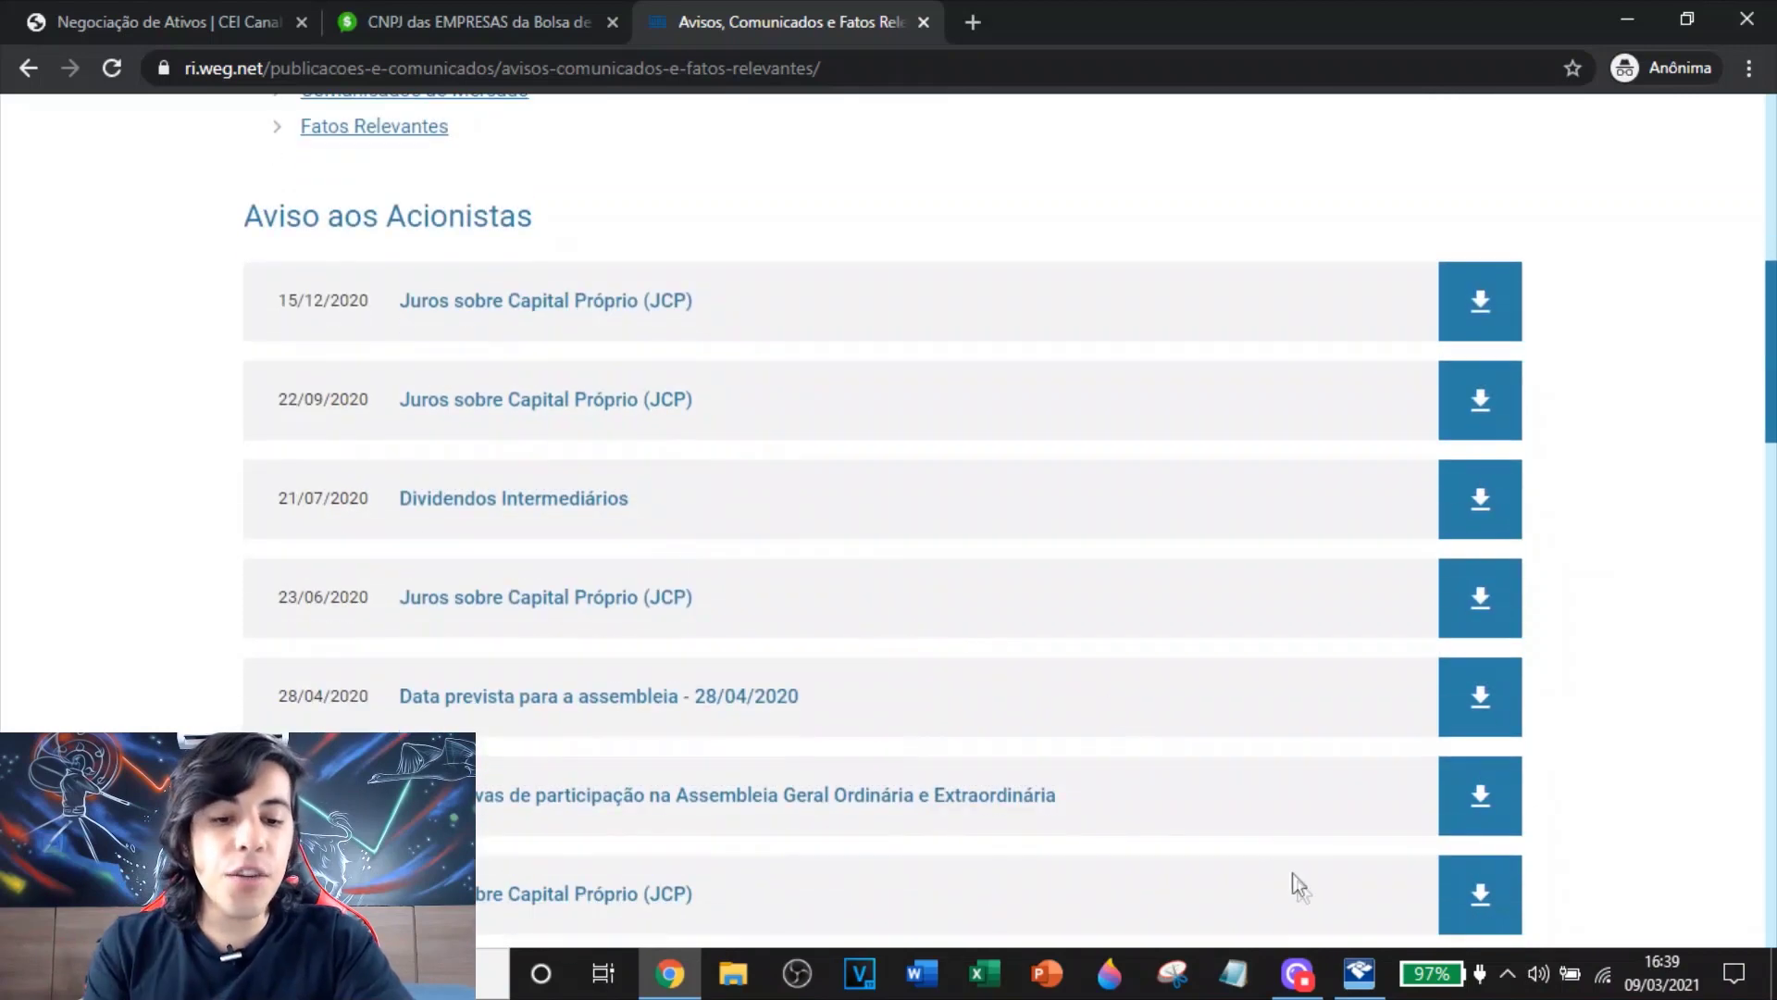
# Switch to IRPF 2021 and add a Rendimentos Isentos e Não Tributáveis entry of type 18 - Incorporação de reservas ao capital / Bonificações em ações
pyautogui.click(1379, 975)
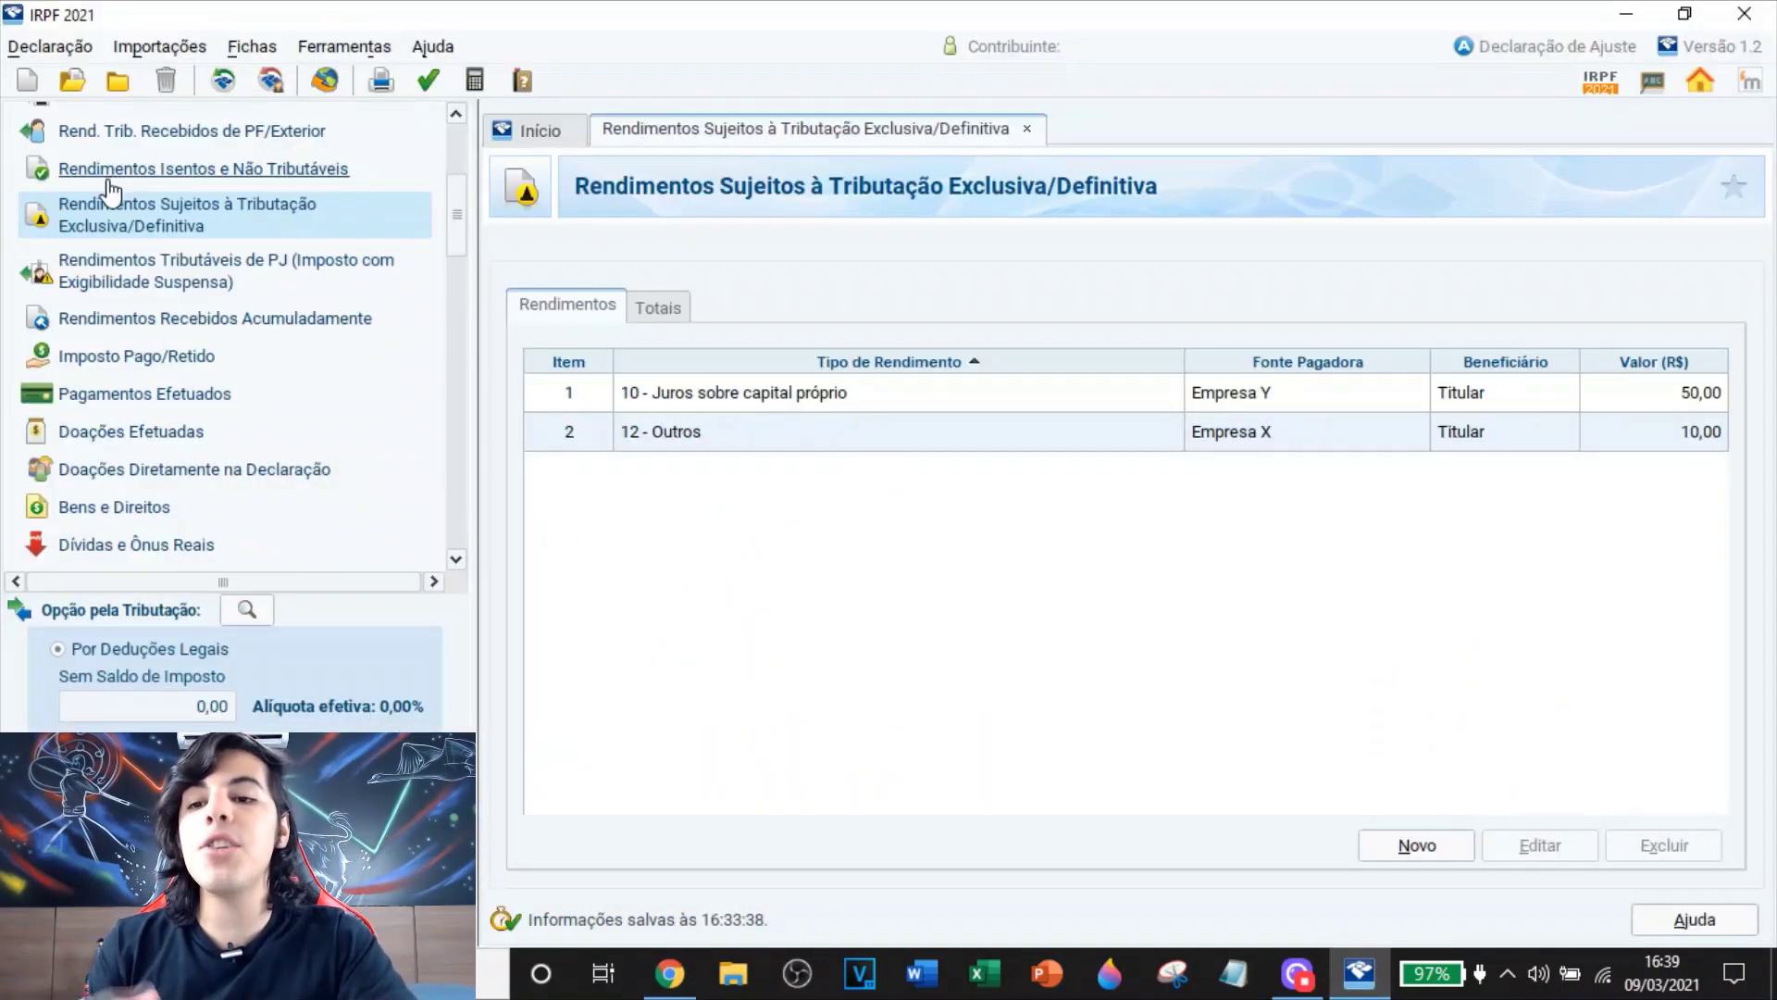
pyautogui.click(312, 183)
pyautogui.click(1418, 847)
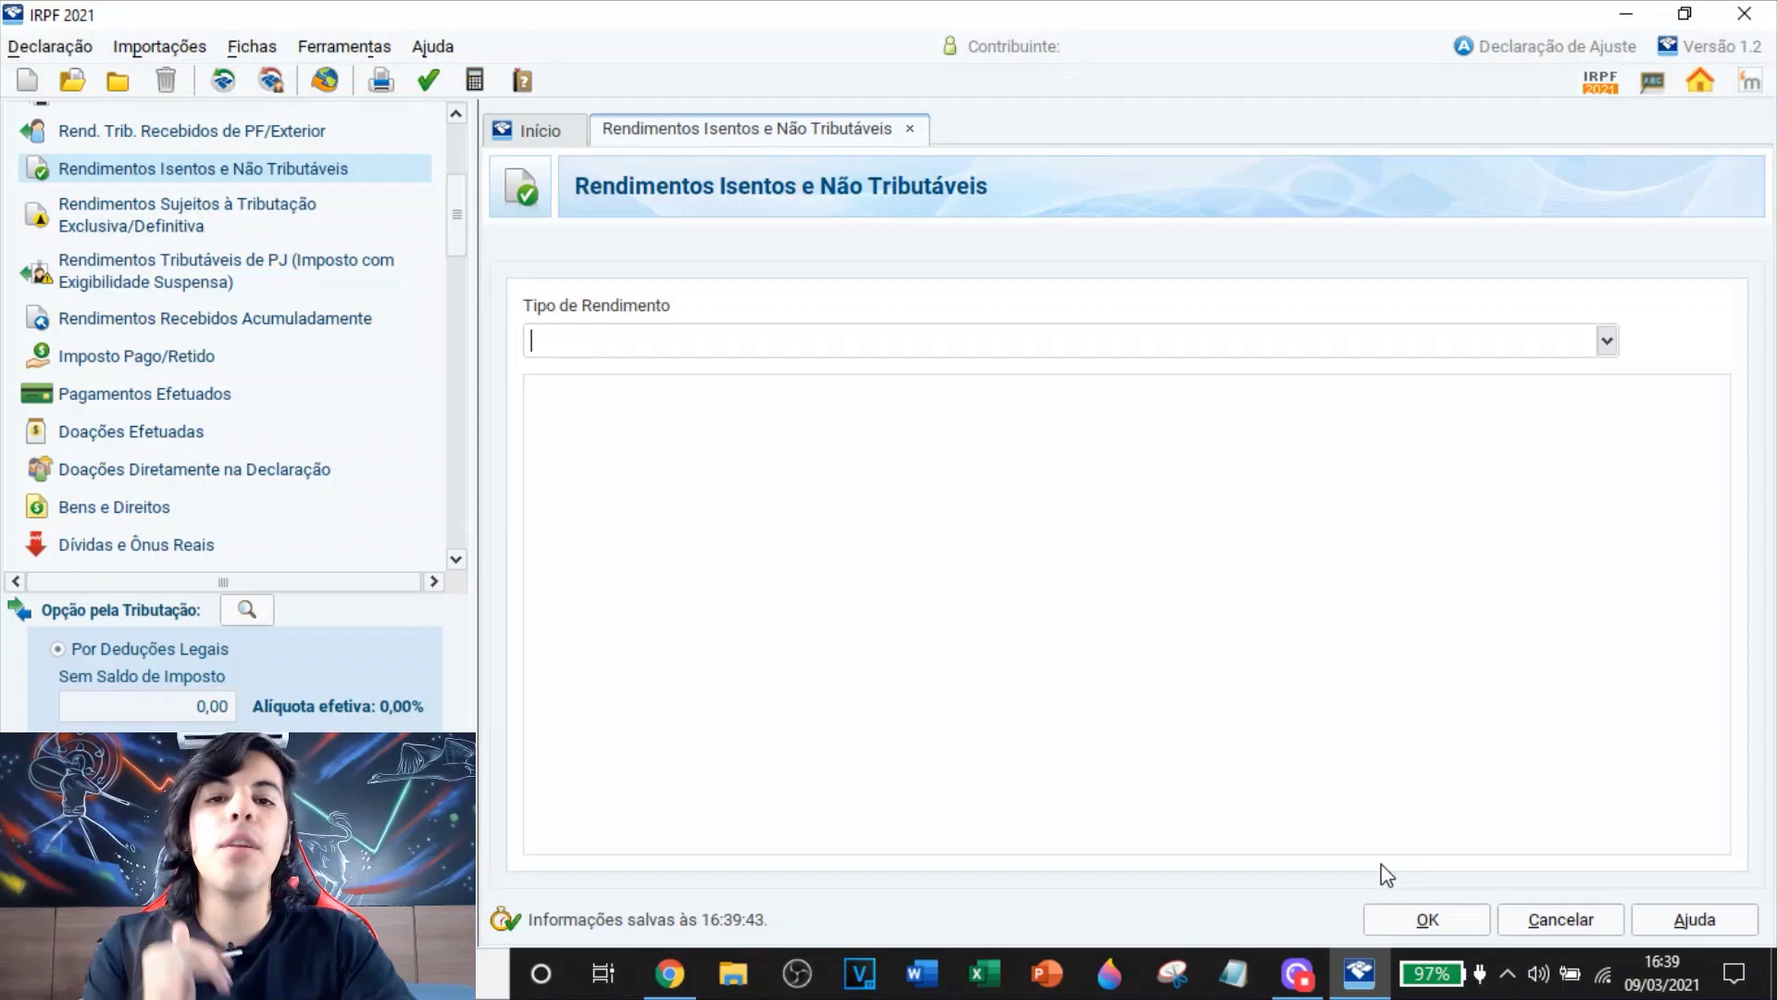
pyautogui.click(670, 973)
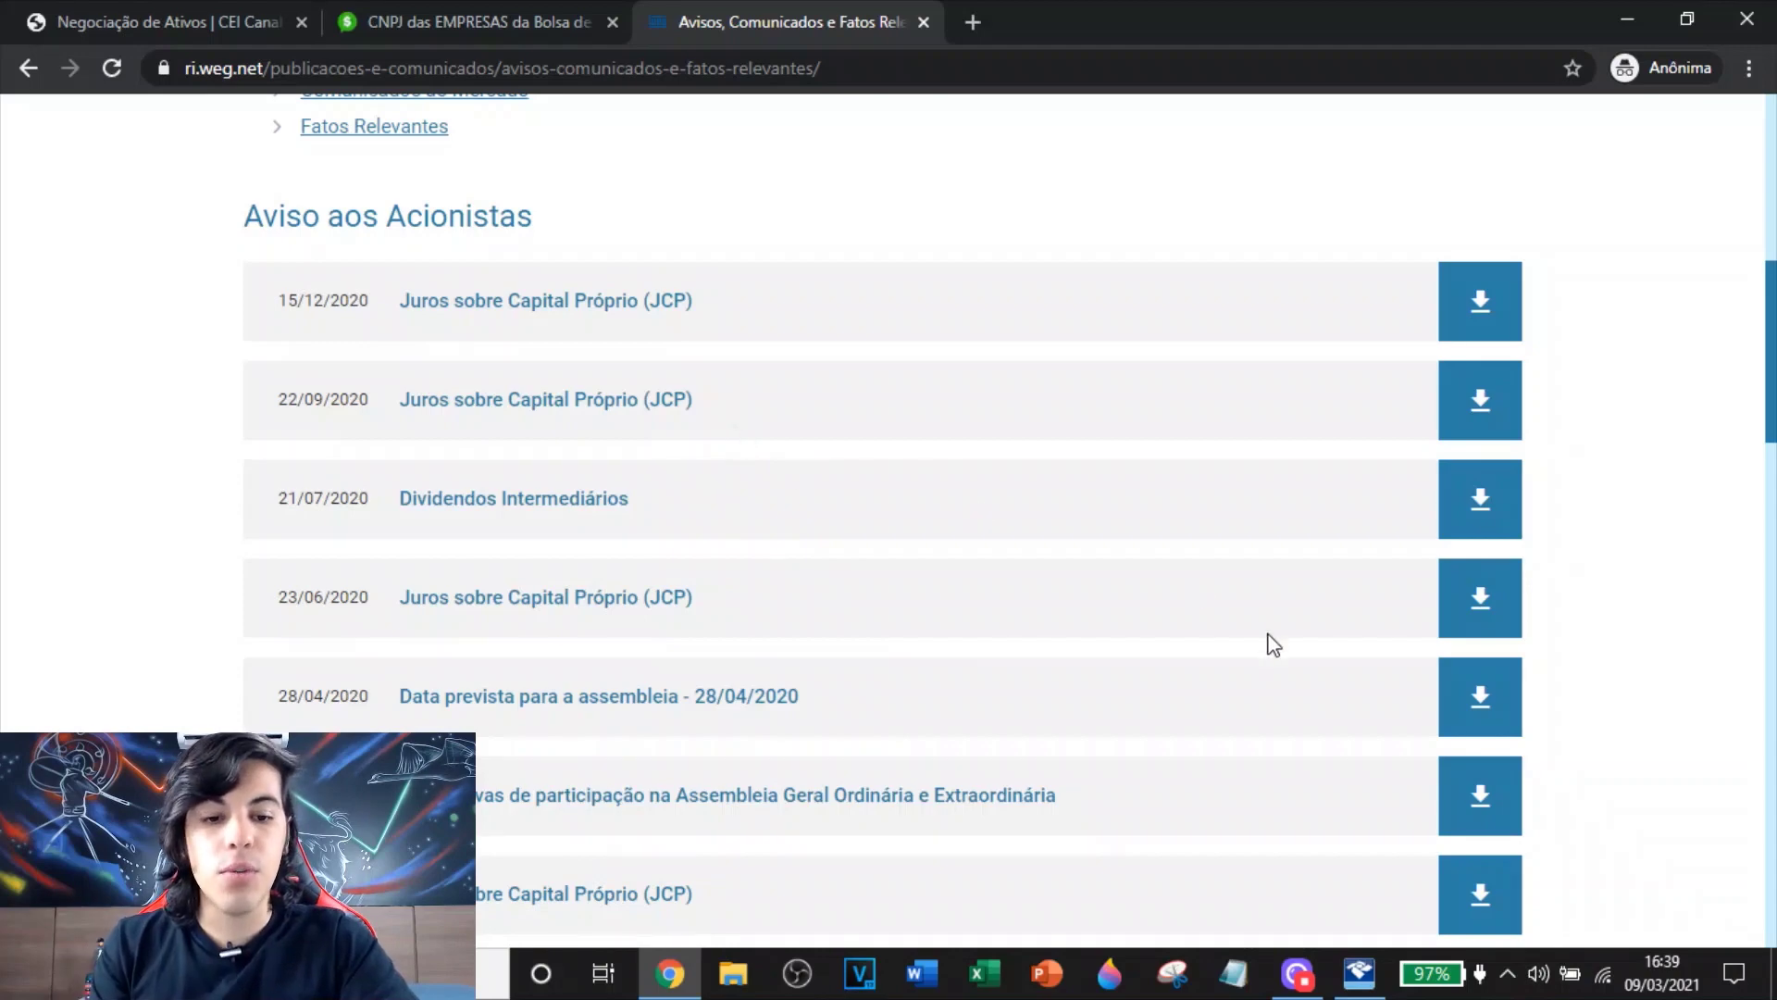
pyautogui.click(1360, 972)
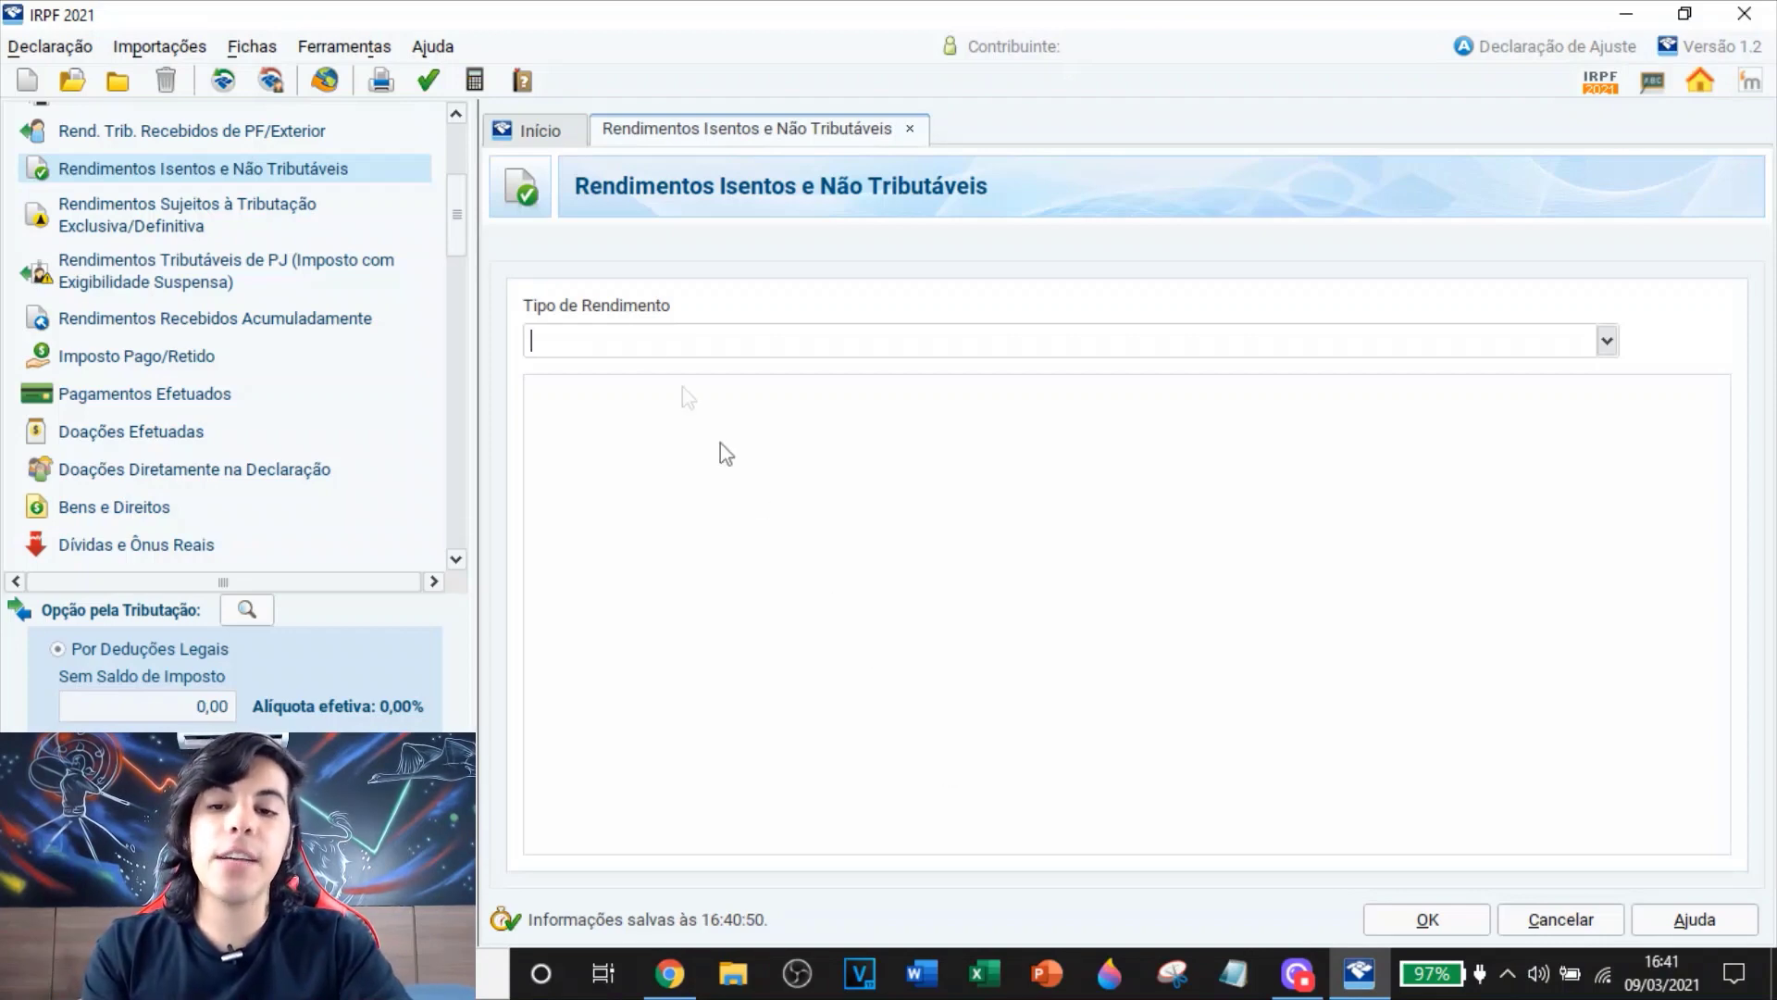
pyautogui.write('18')
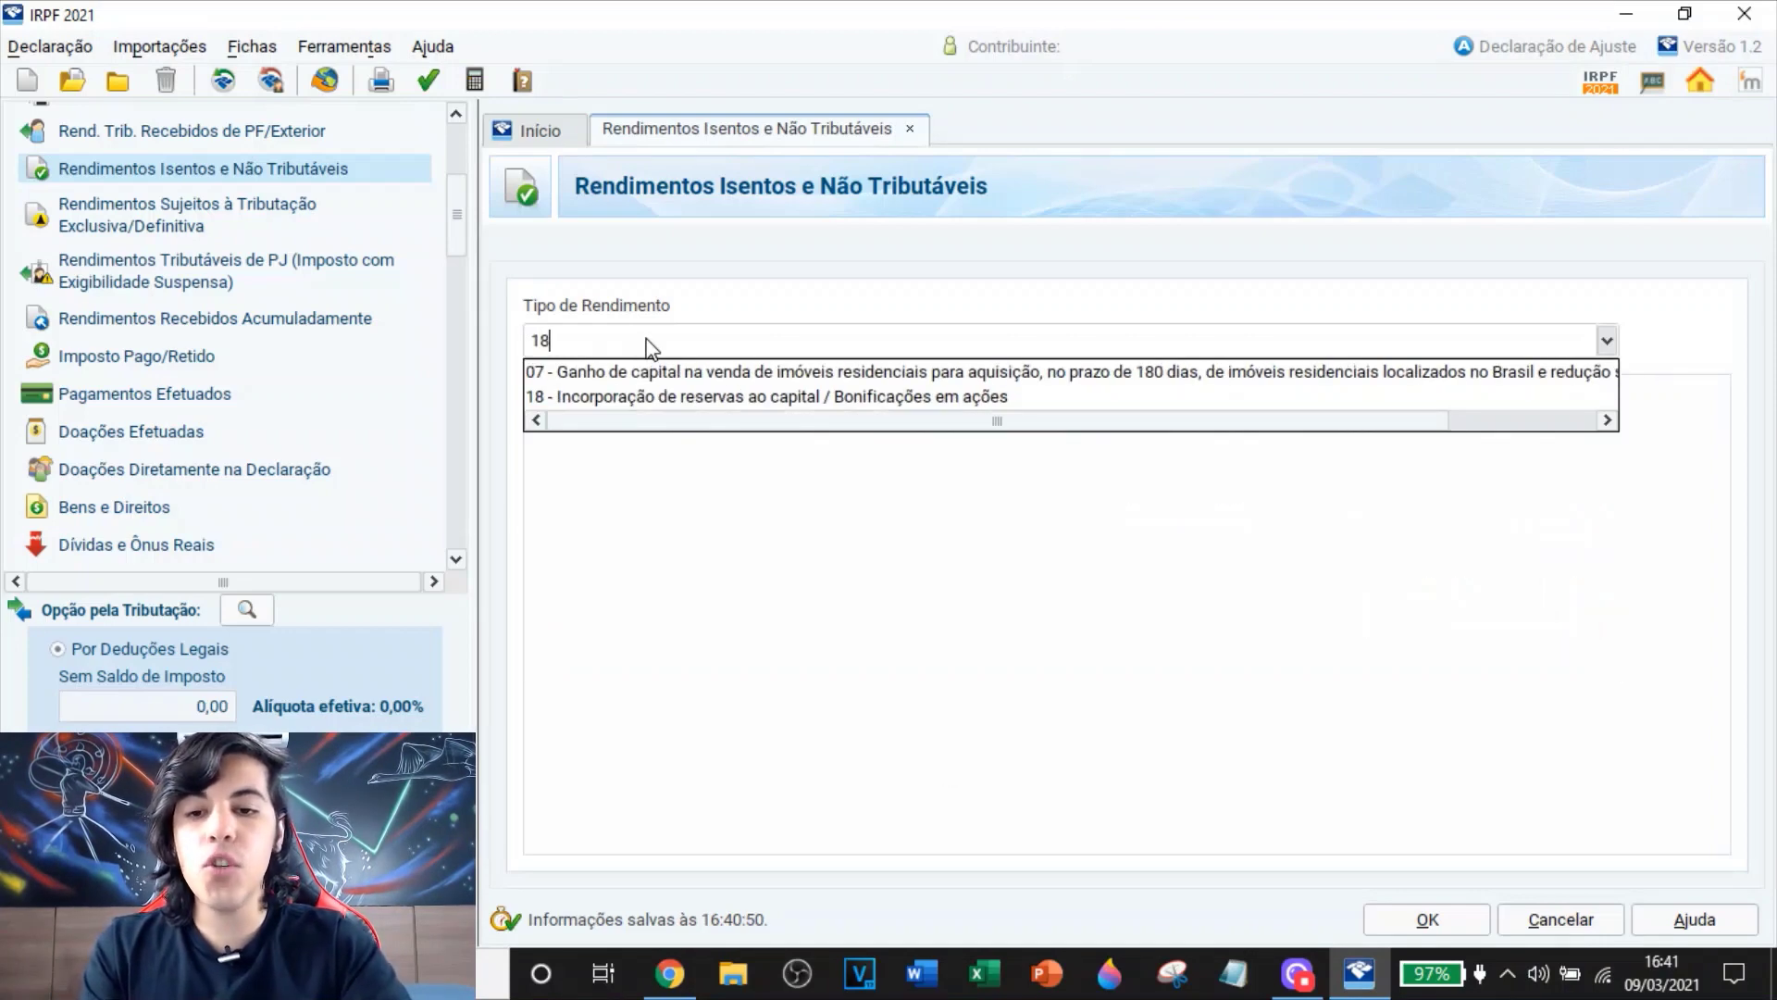
pyautogui.click(740, 398)
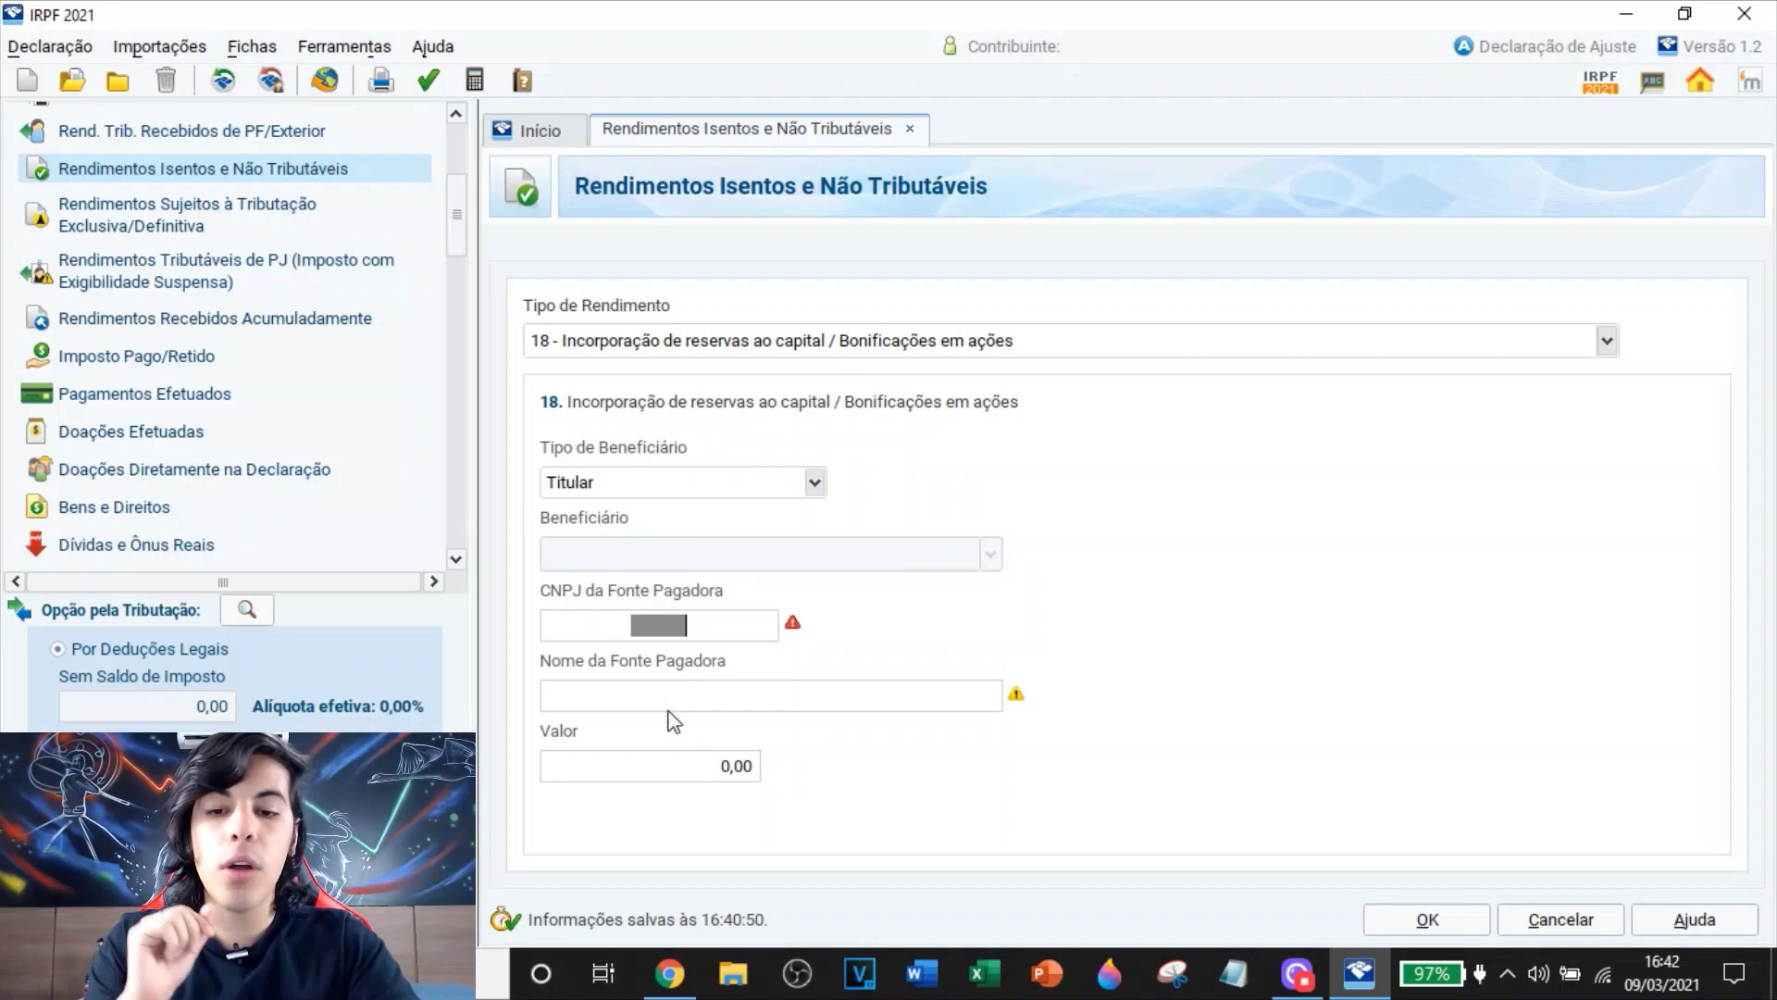
# Name the paying source Weg, consult the web list of company CNPJs, and fill the entry's CNPJ with placeholder zeros
pyautogui.write('Weg')
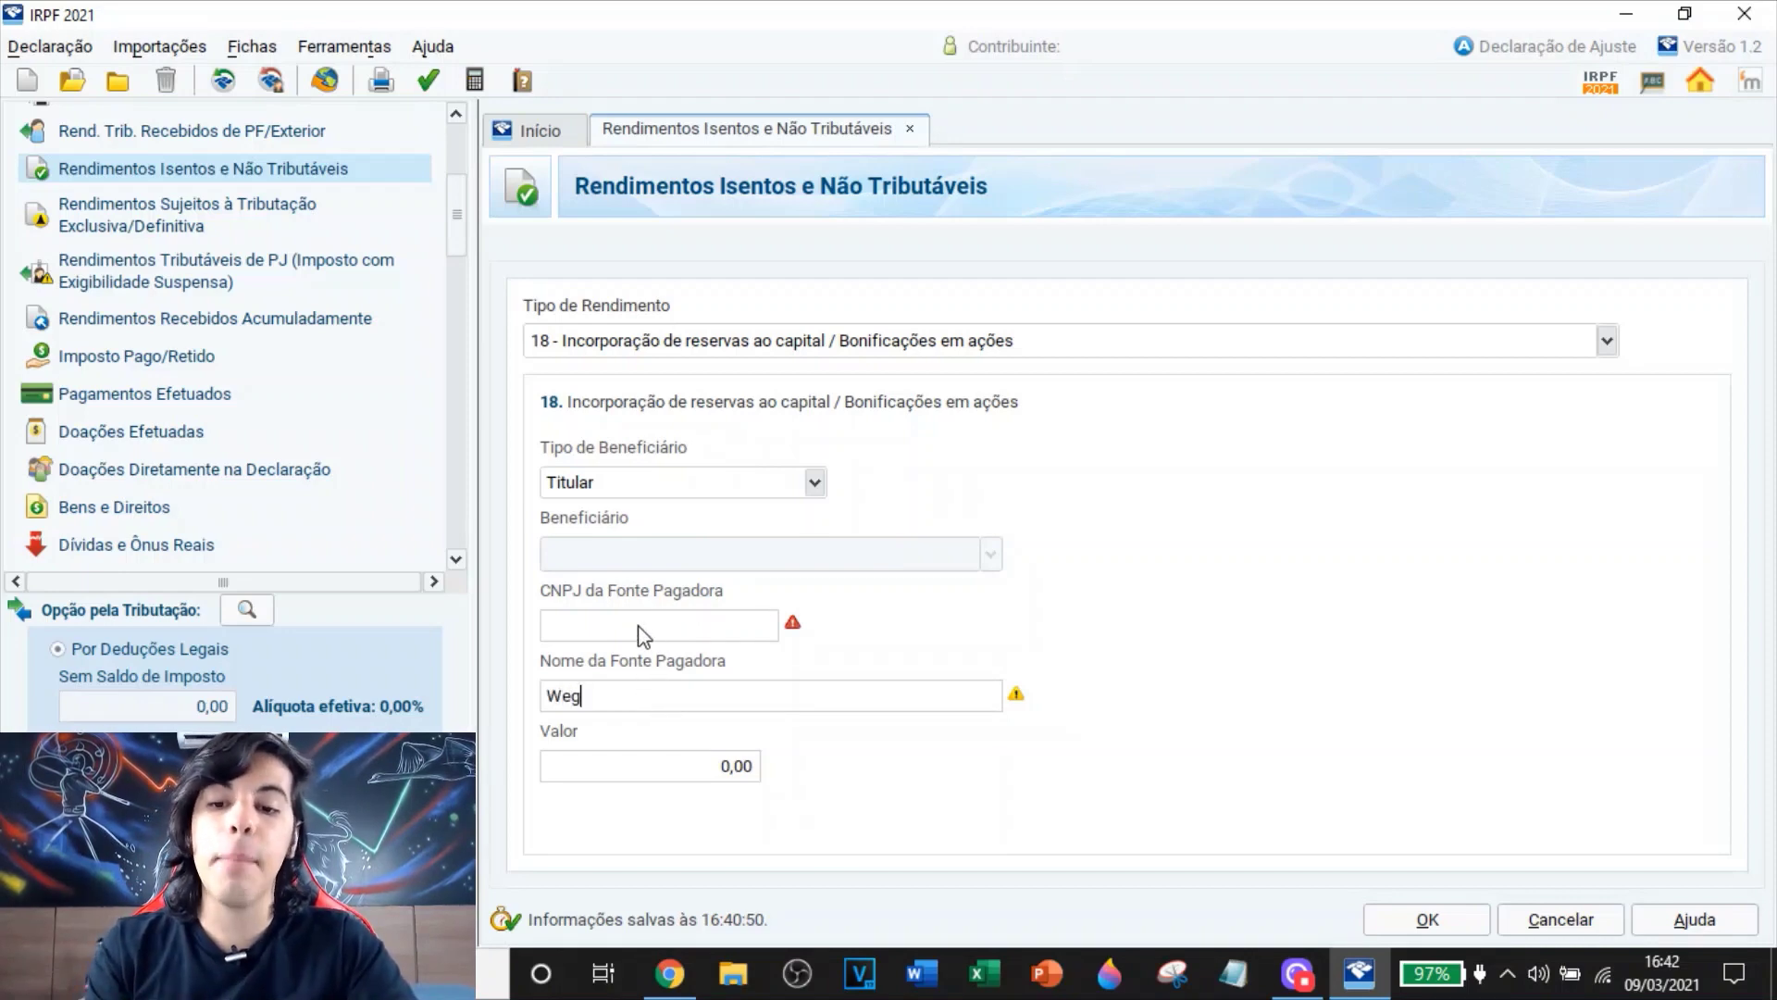
pyautogui.click(683, 977)
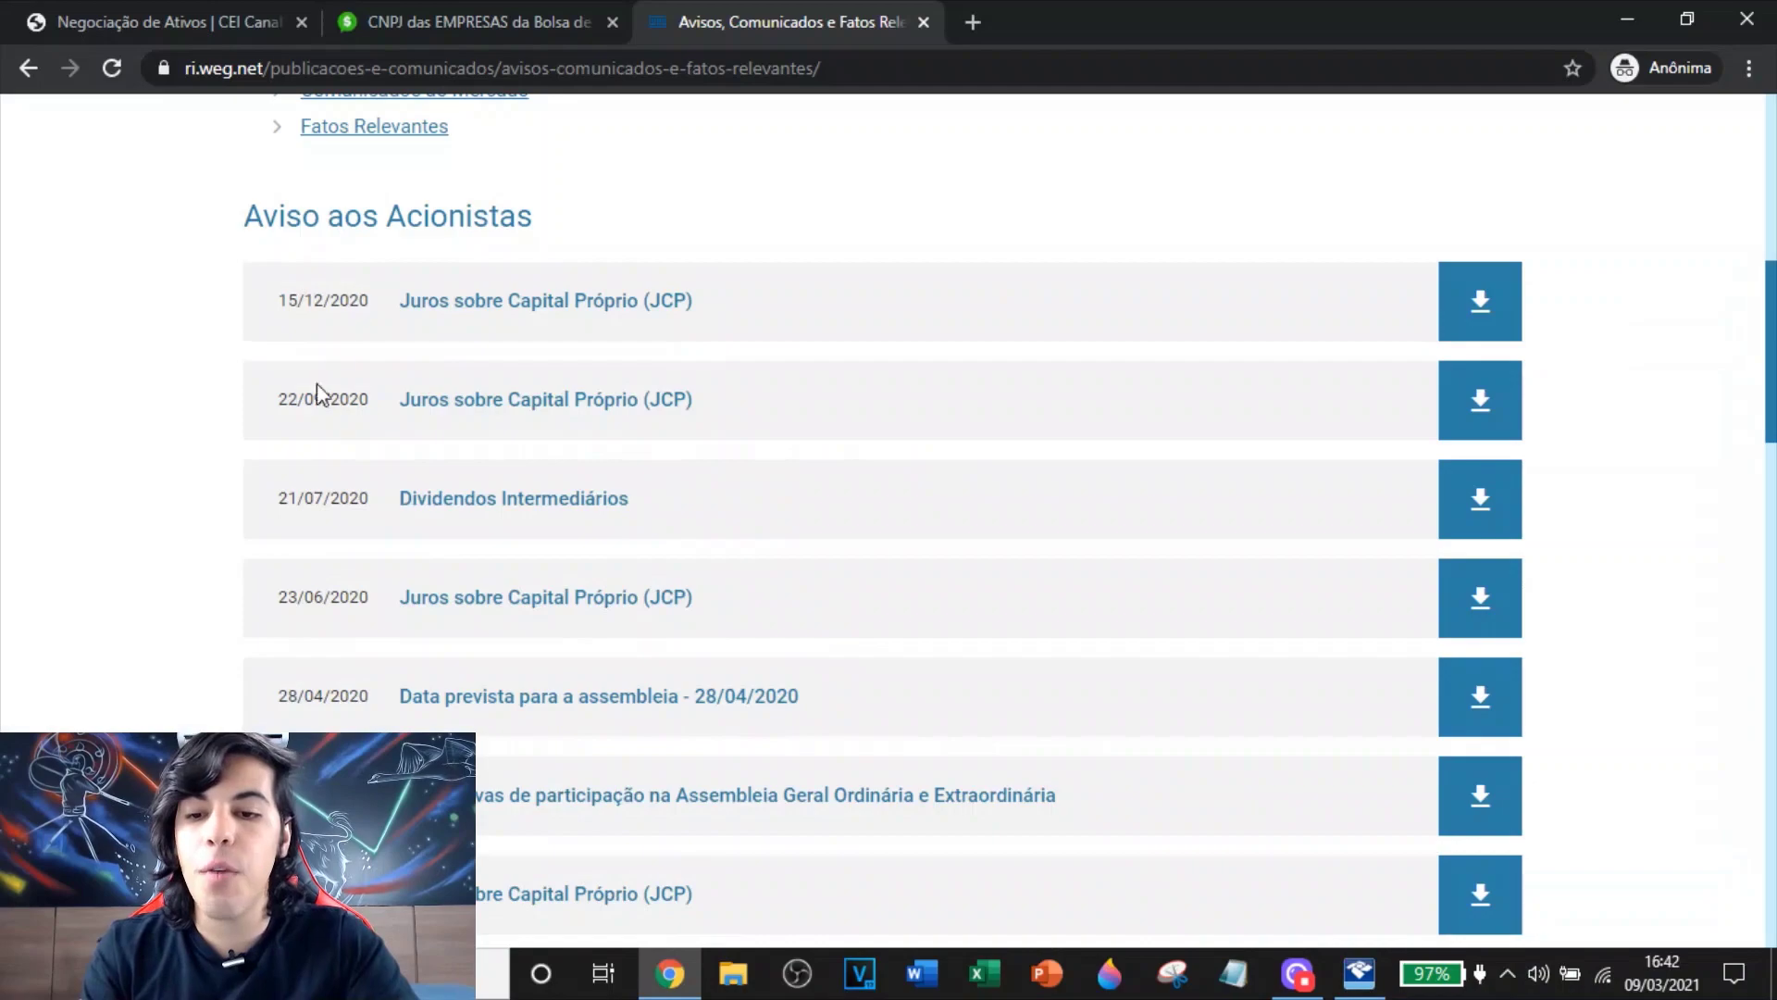
pyautogui.click(448, 9)
pyautogui.scroll(-8, 290, 416)
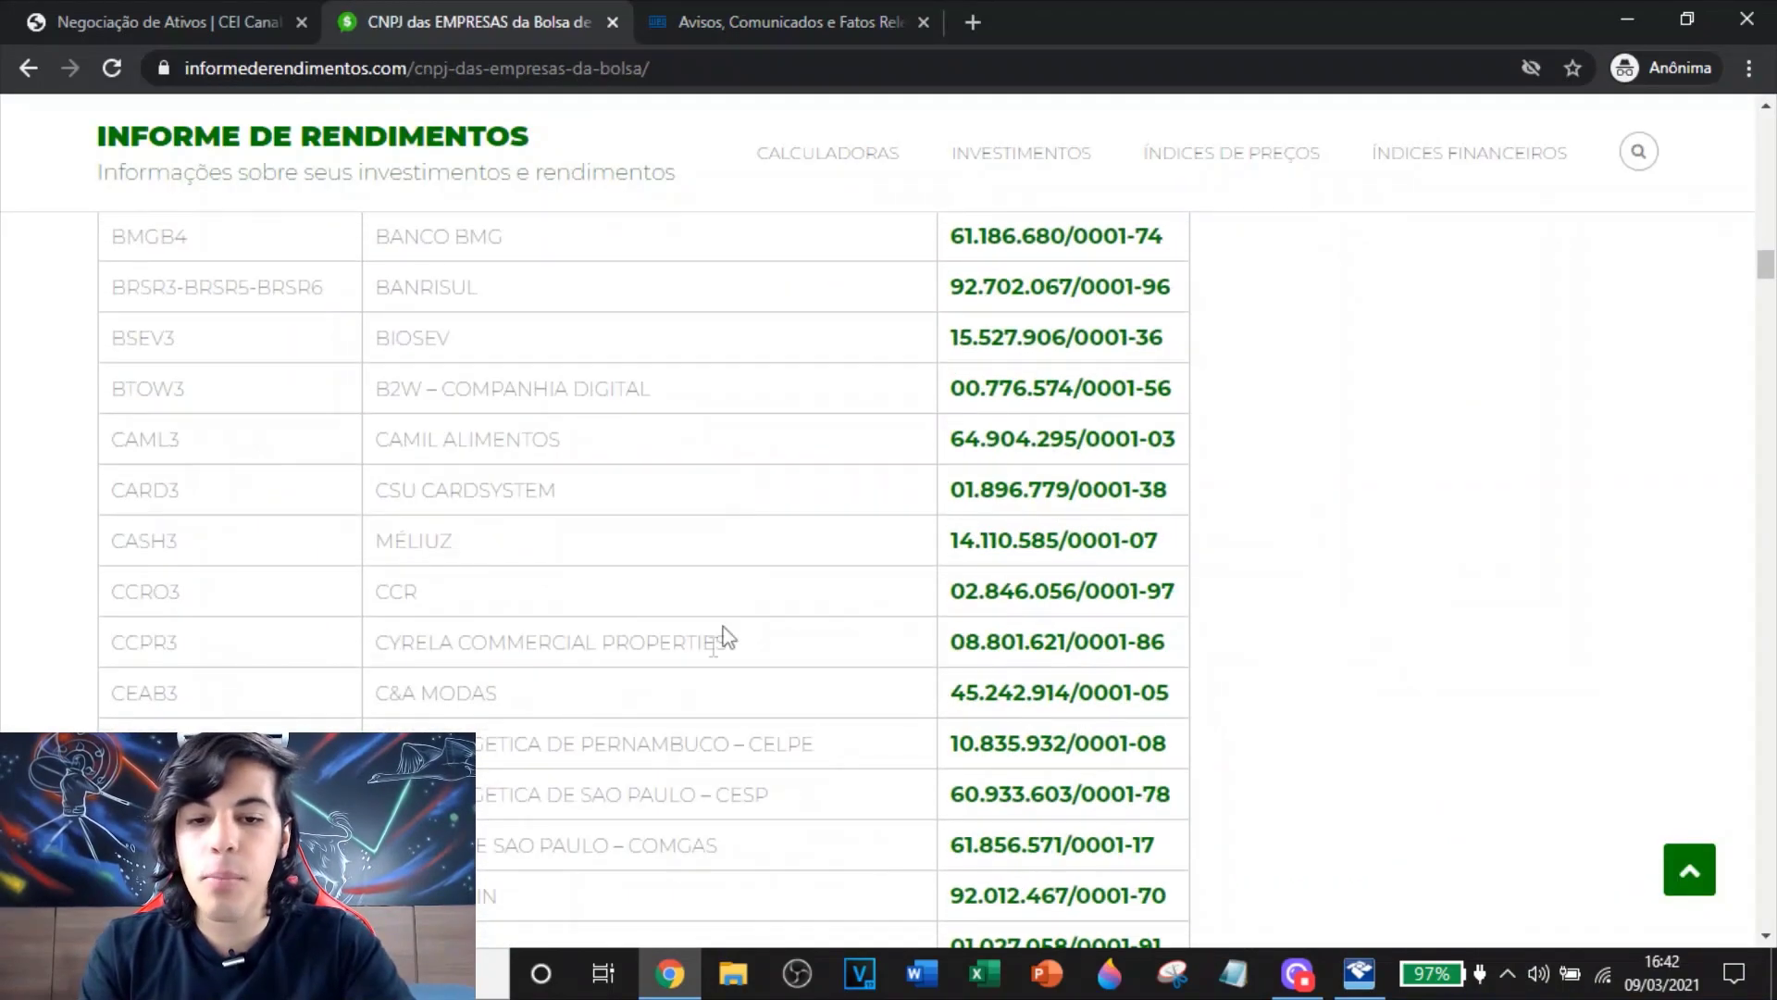
pyautogui.click(1357, 971)
pyautogui.write('000000000')
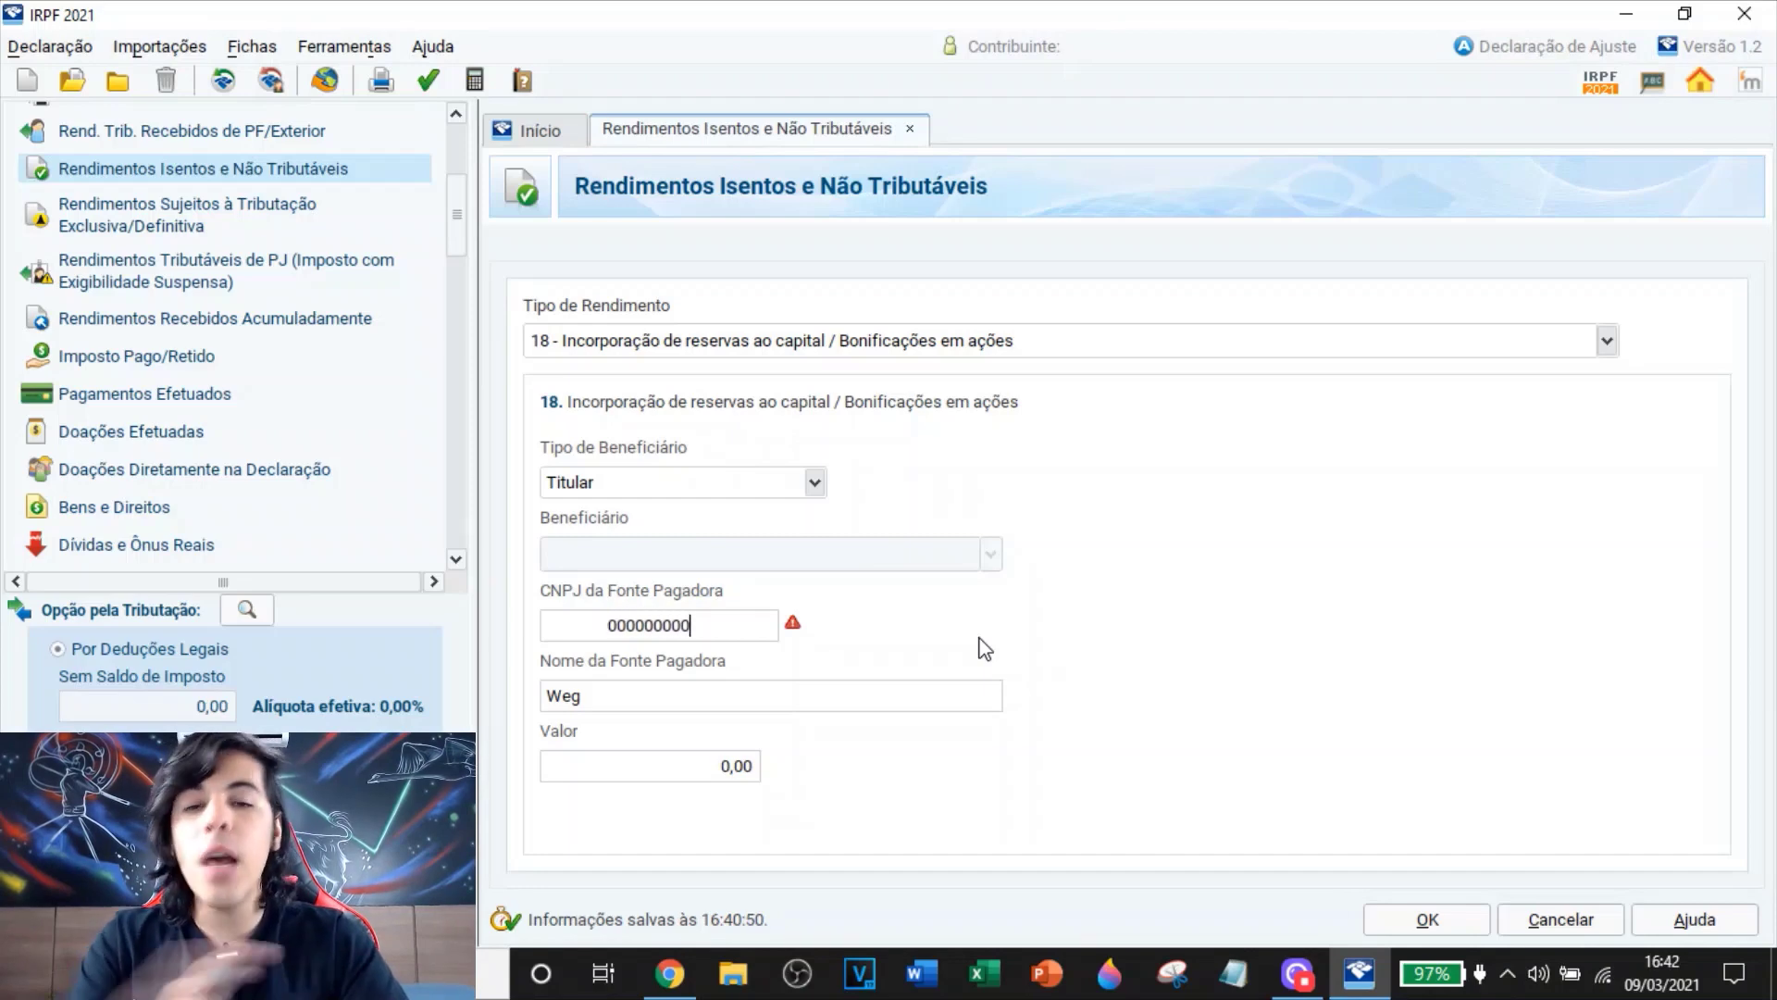
pyautogui.write('0000')
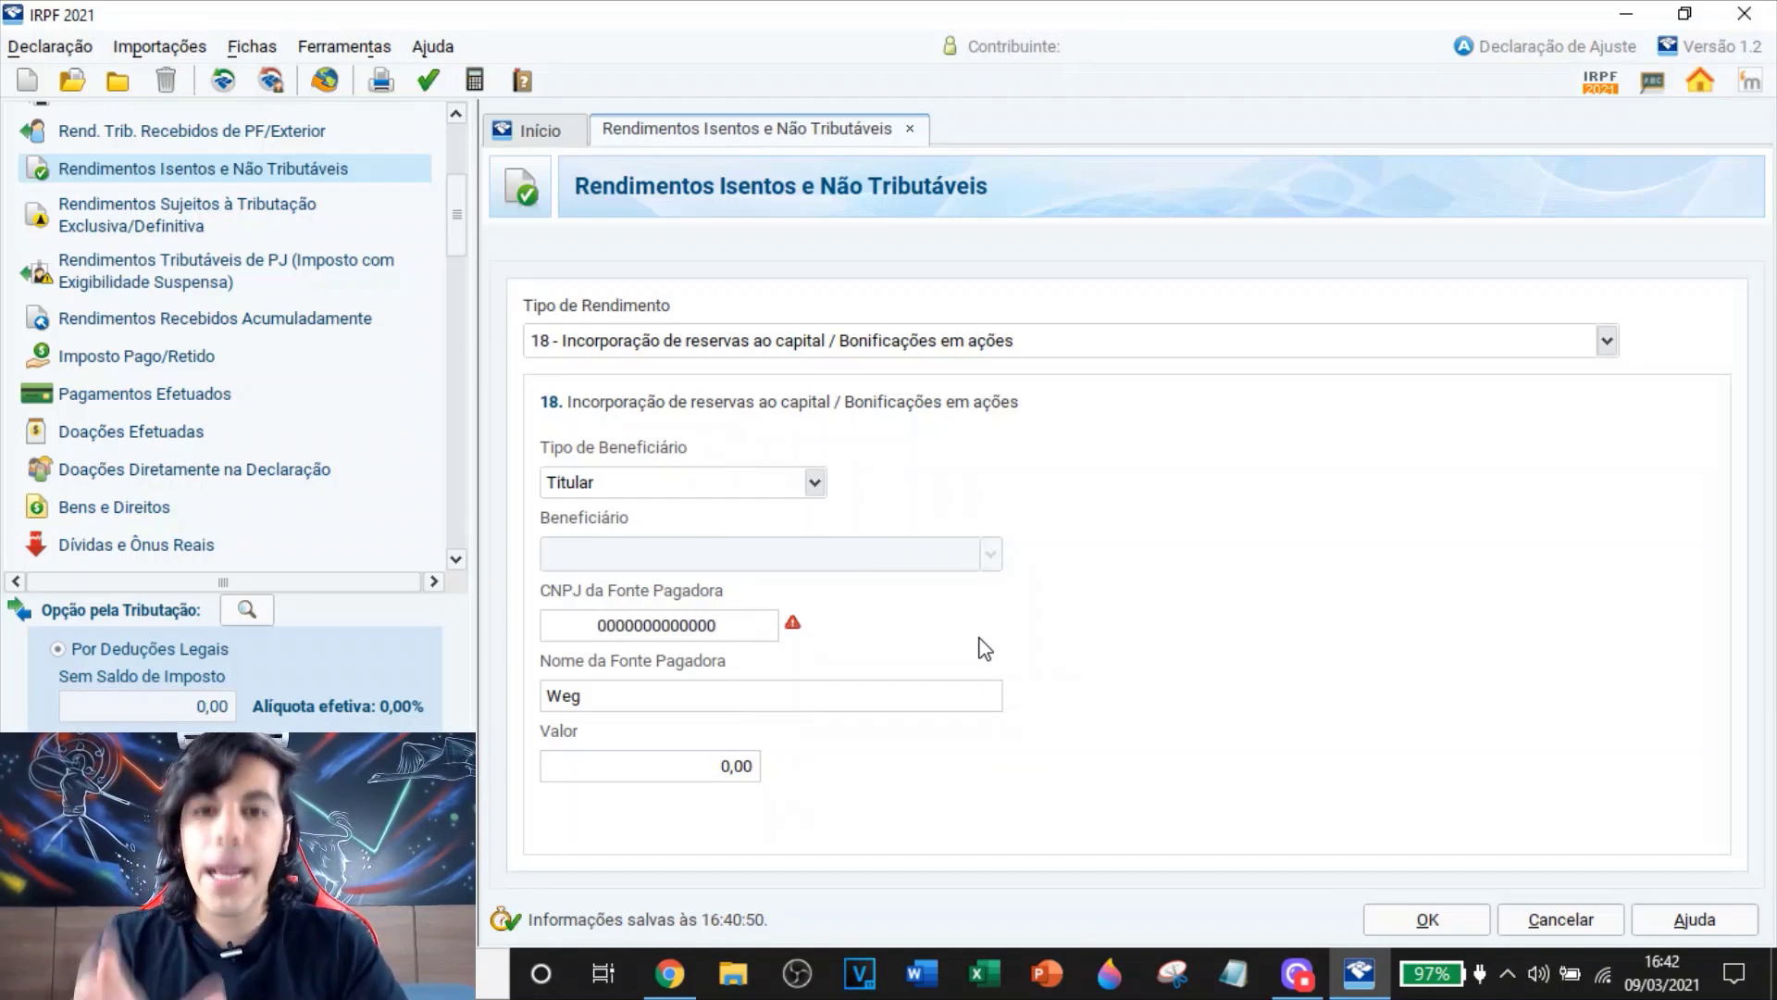
pyautogui.click(720, 780)
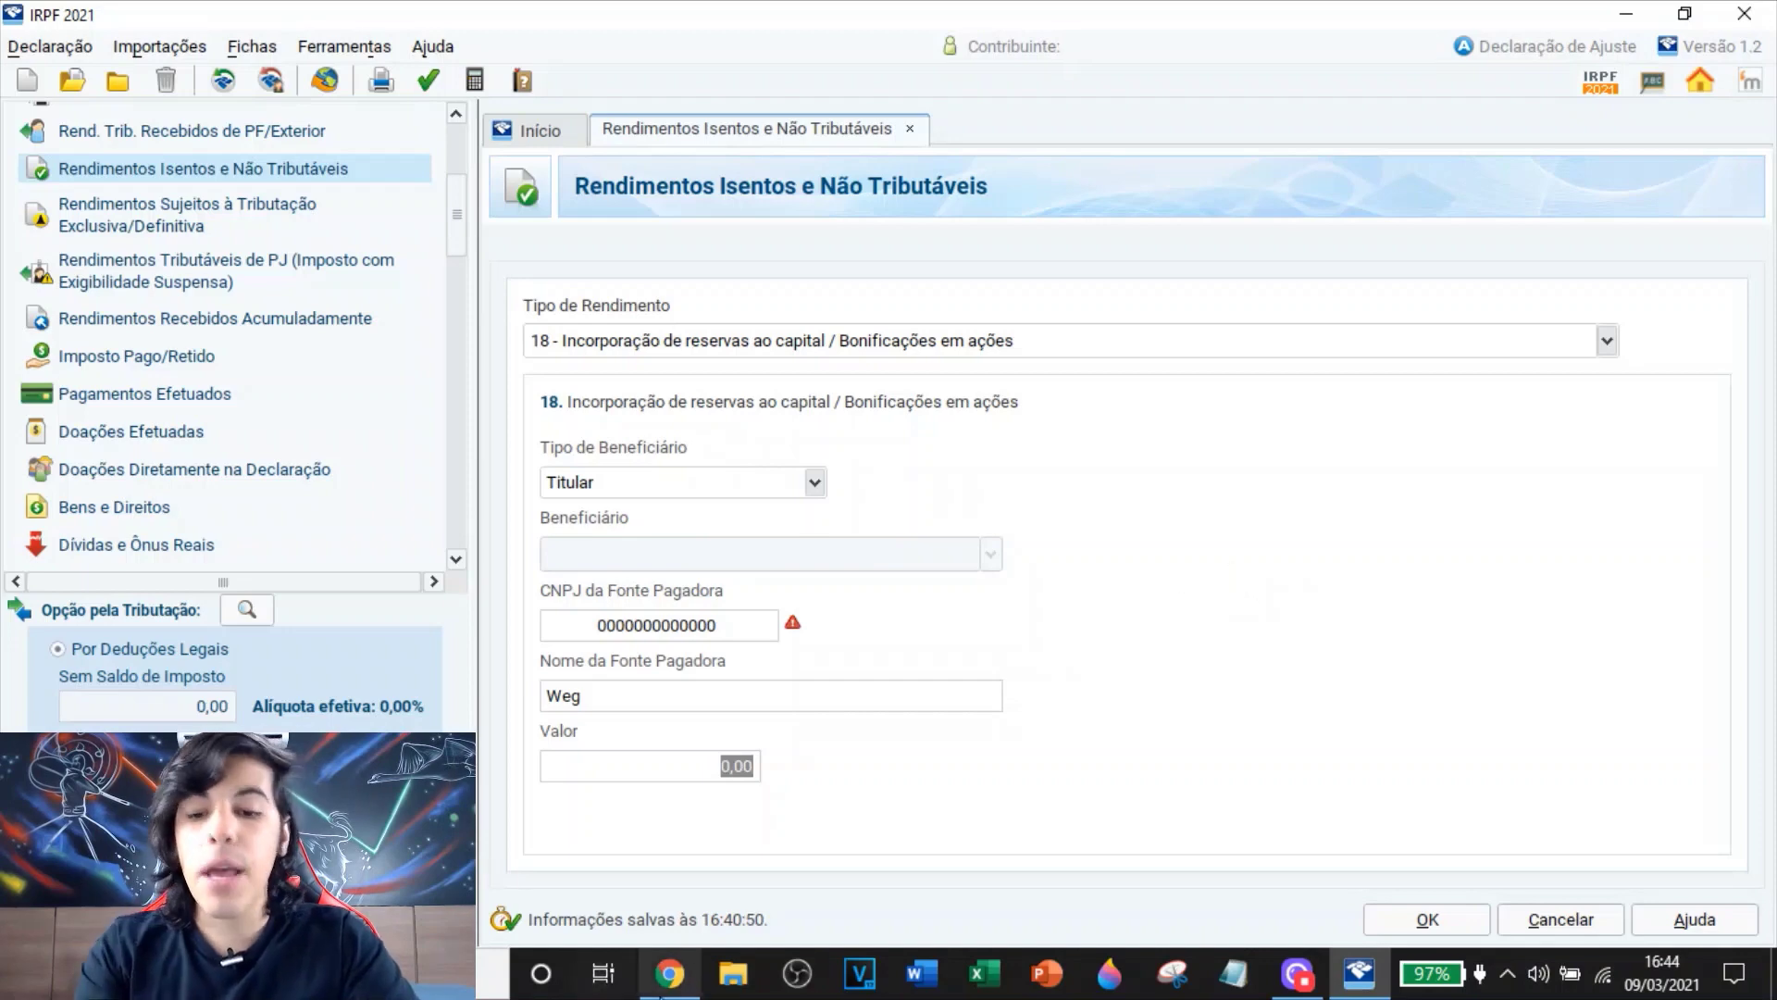
# Switch to Chrome, open lojasrenner.mzweb.com.br/acoes/bonificacao-de-acoes/ in a new tab, and accept the cookie notice
pyautogui.click(670, 972)
pyautogui.click(972, 22)
pyautogui.write('https://lojasrenner.mzweb.com.br/acoes/bonificacao-de-acoes/')
pyautogui.press('Return')
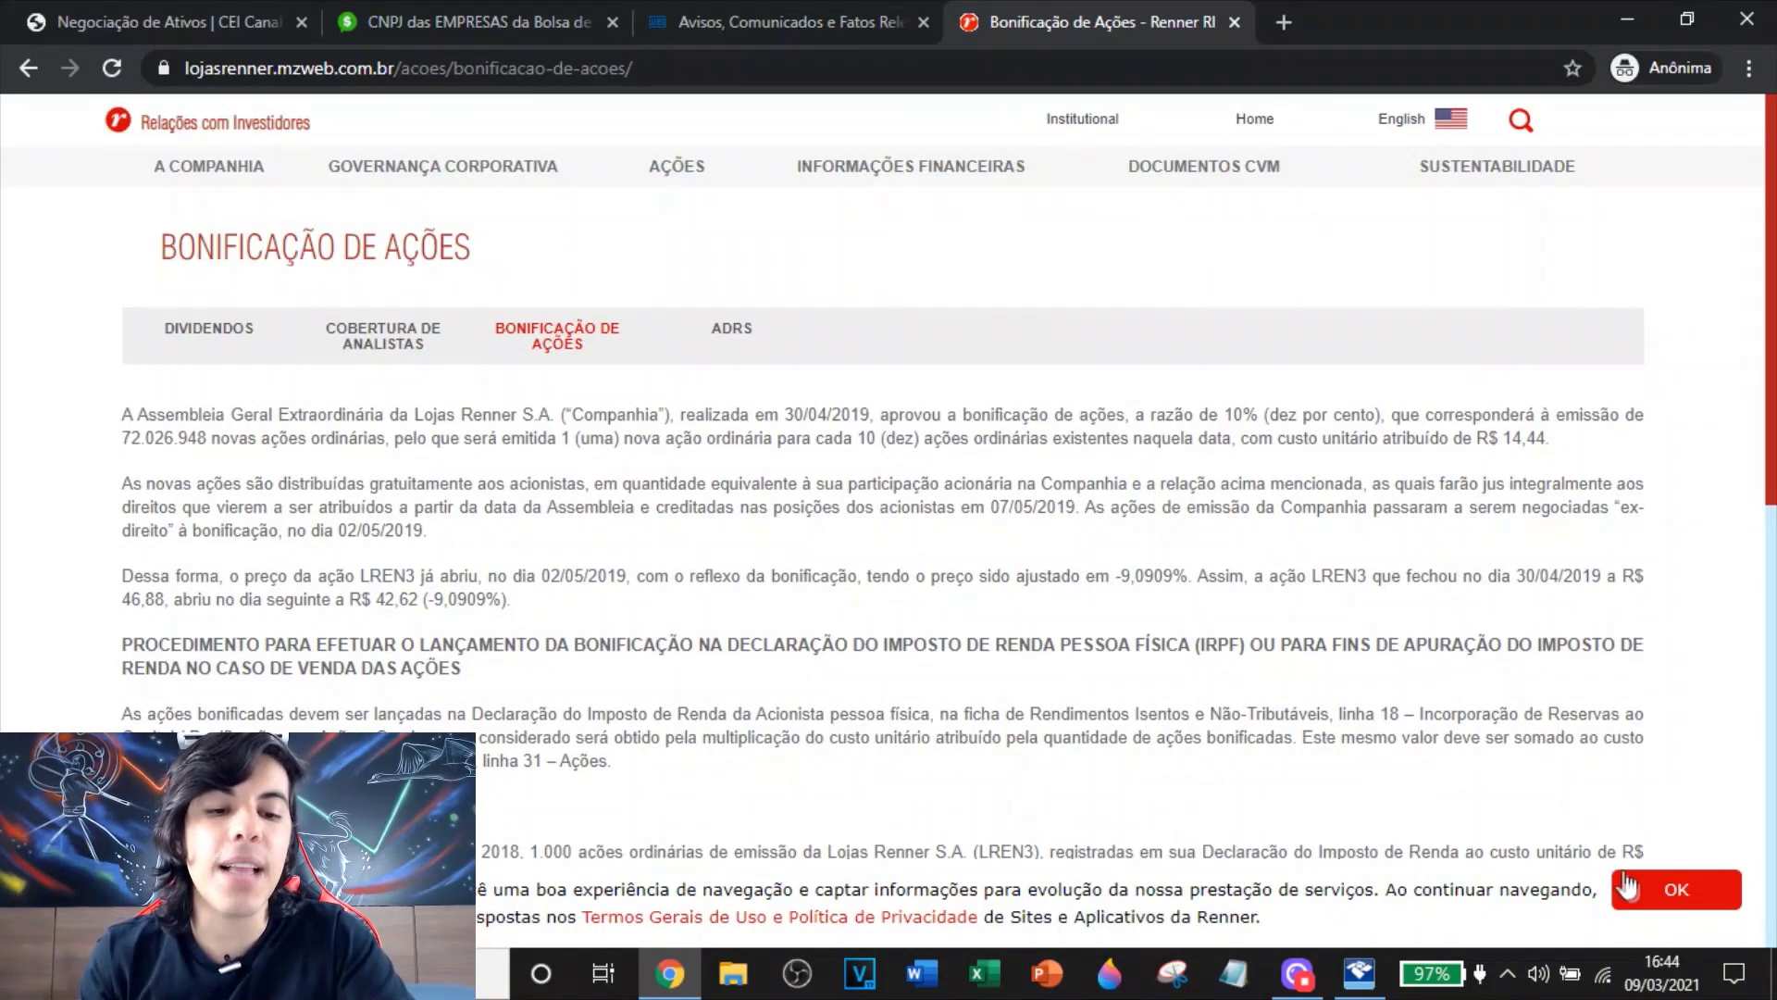
pyautogui.click(1630, 889)
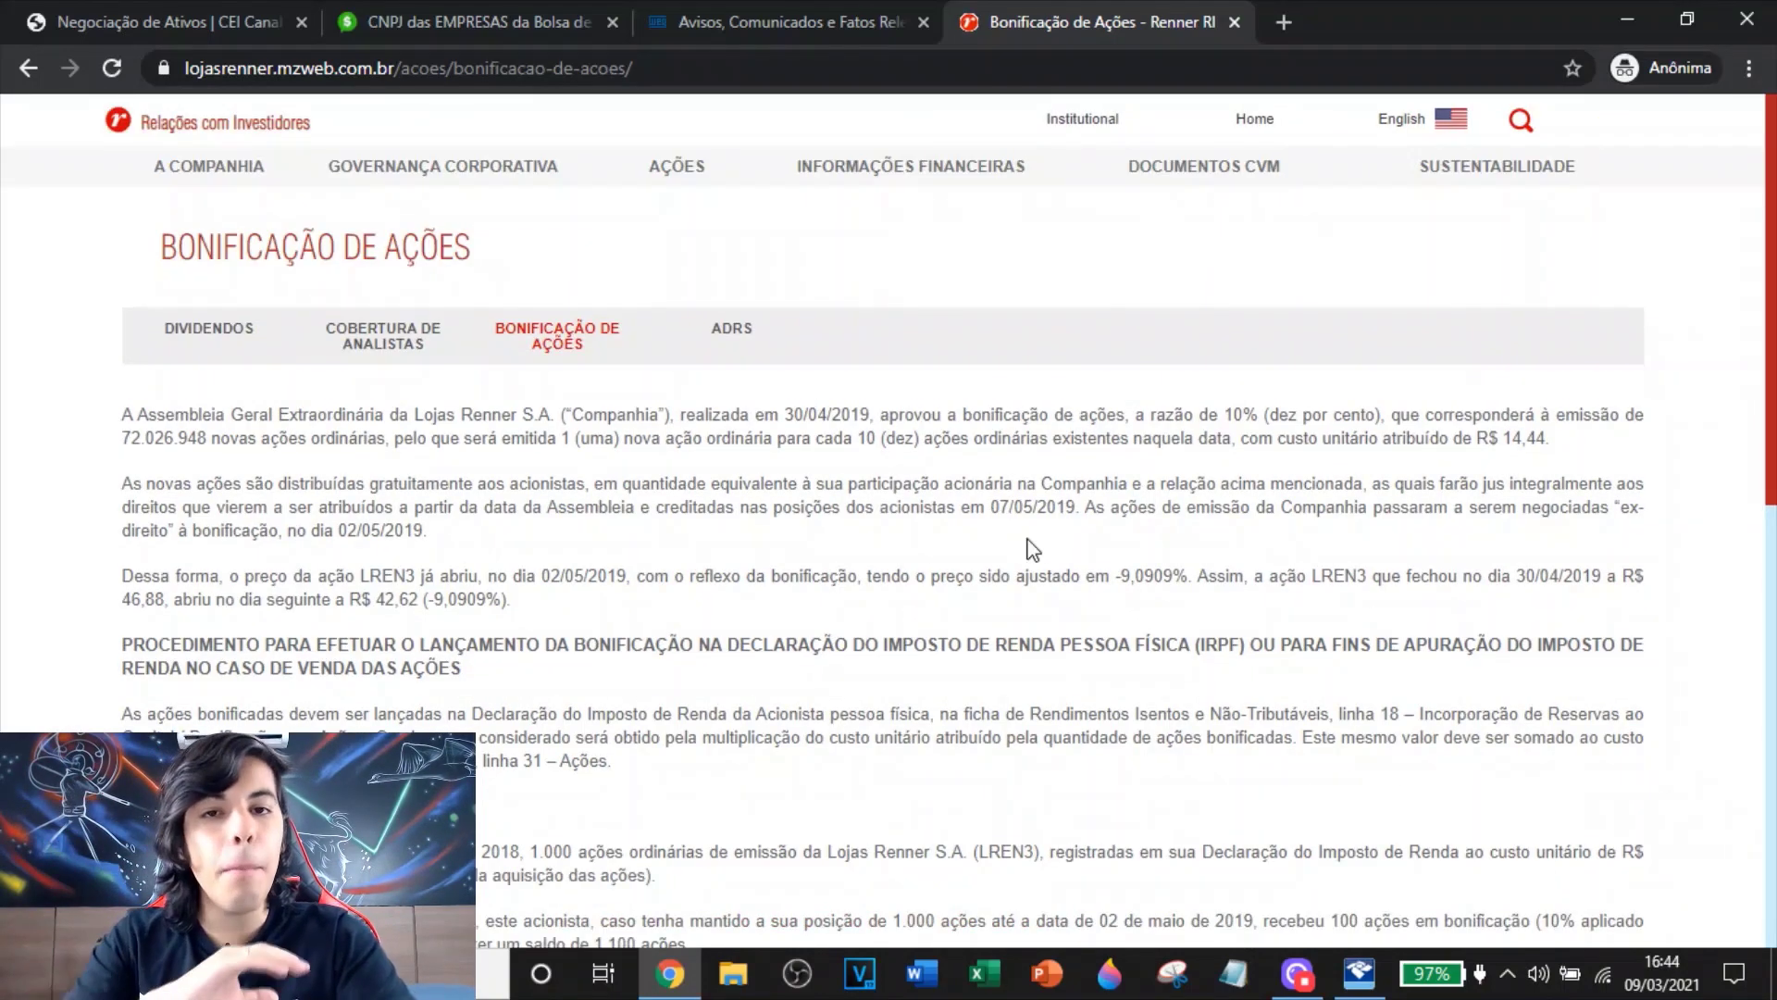
# Examine the unit cost attributed to Renner's bonus shares and the date they began trading ex-bonus
pyautogui.scroll(-2, 1029, 552)
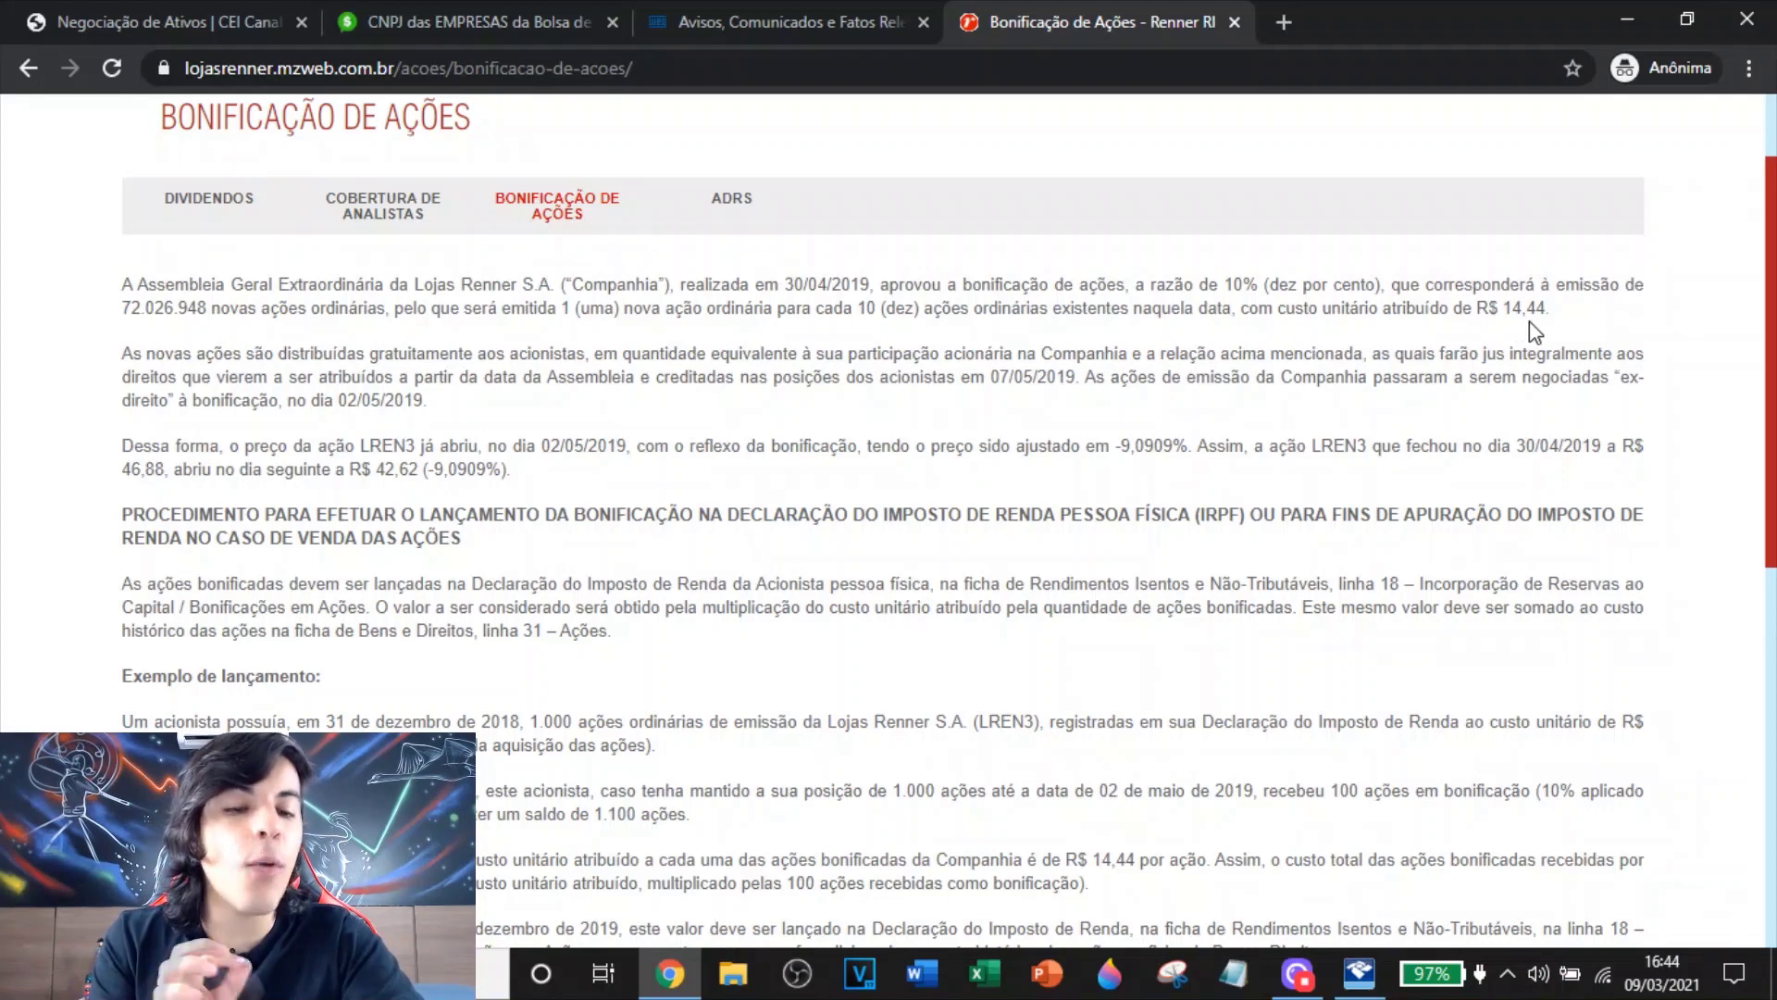
pyautogui.moveTo(1278, 308); pyautogui.dragTo(1558, 309)
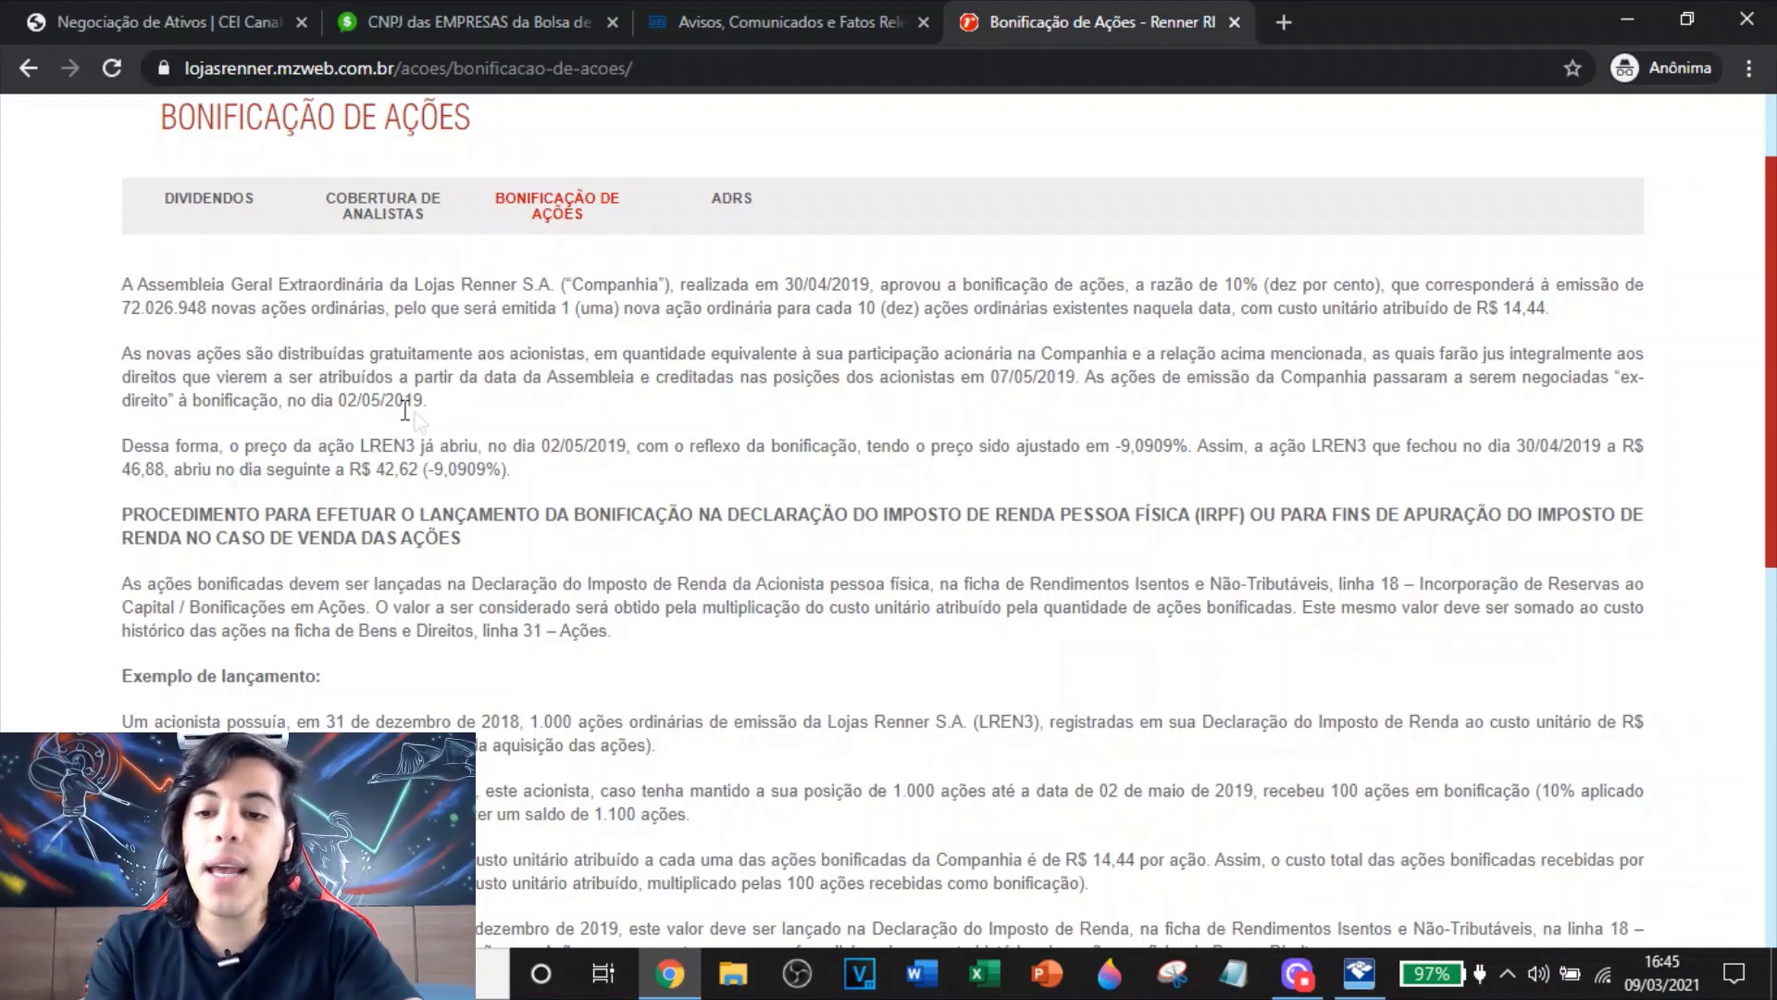
pyautogui.moveTo(339, 402); pyautogui.dragTo(431, 402)
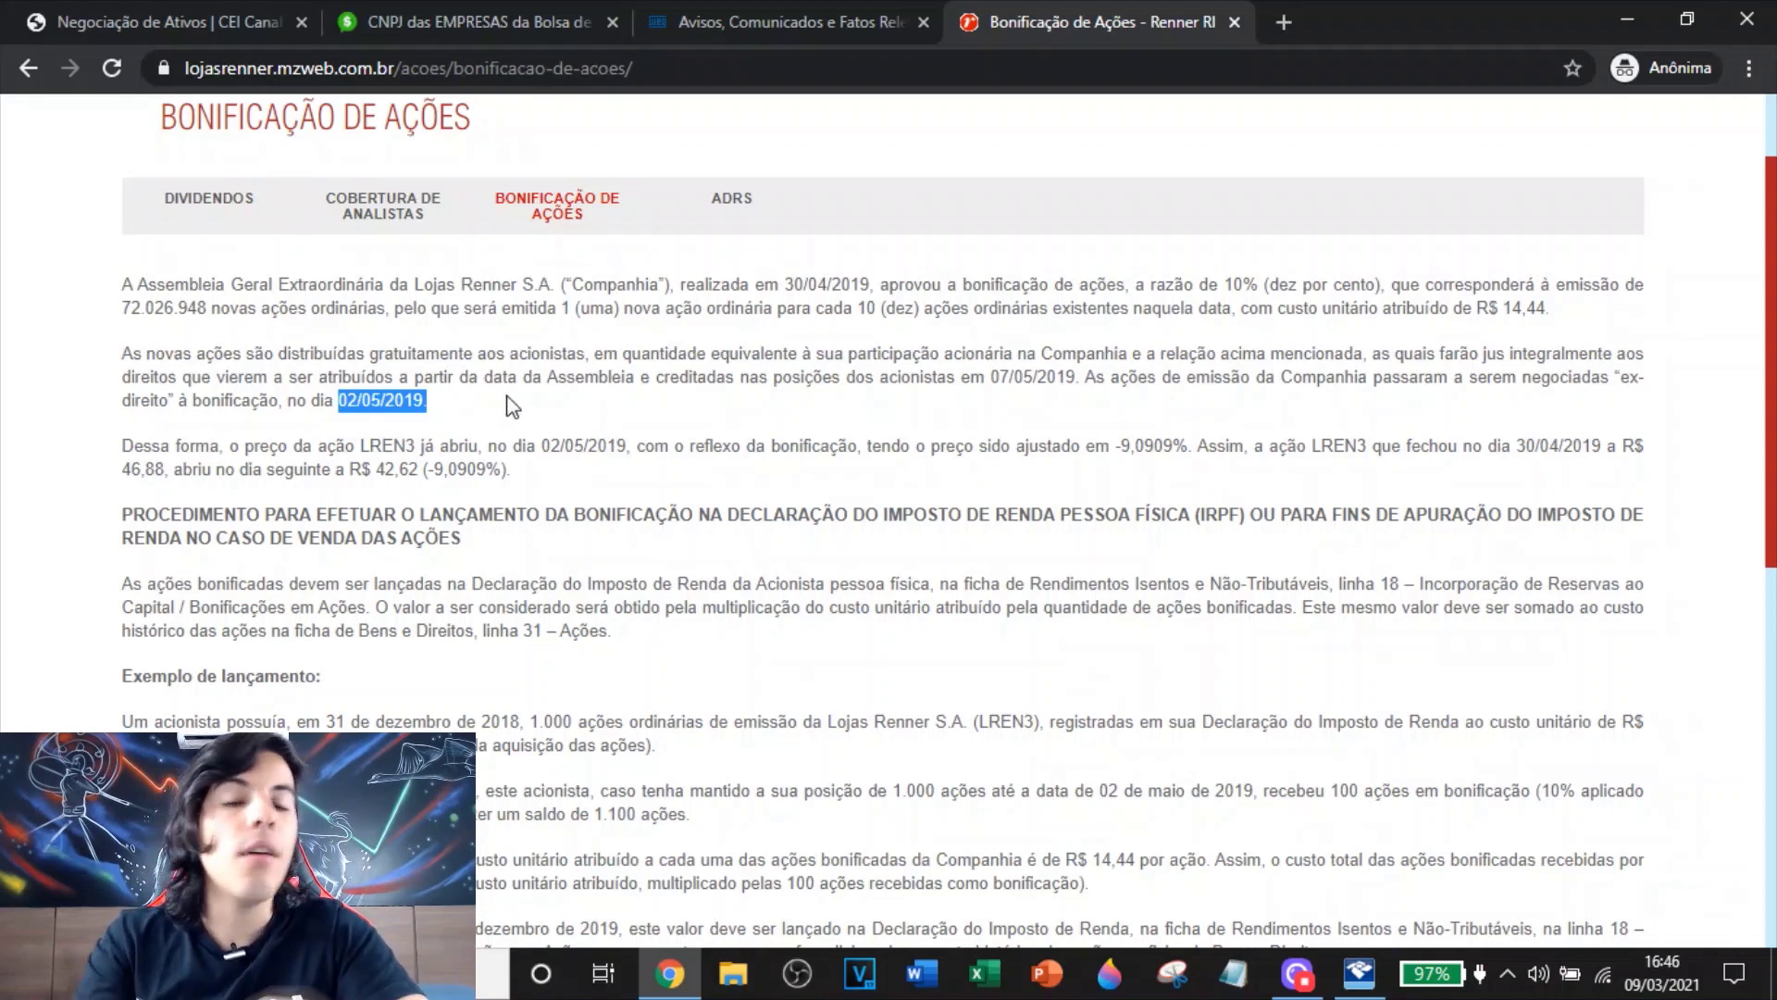
pyautogui.click(413, 425)
pyautogui.scroll(-3, 413, 425)
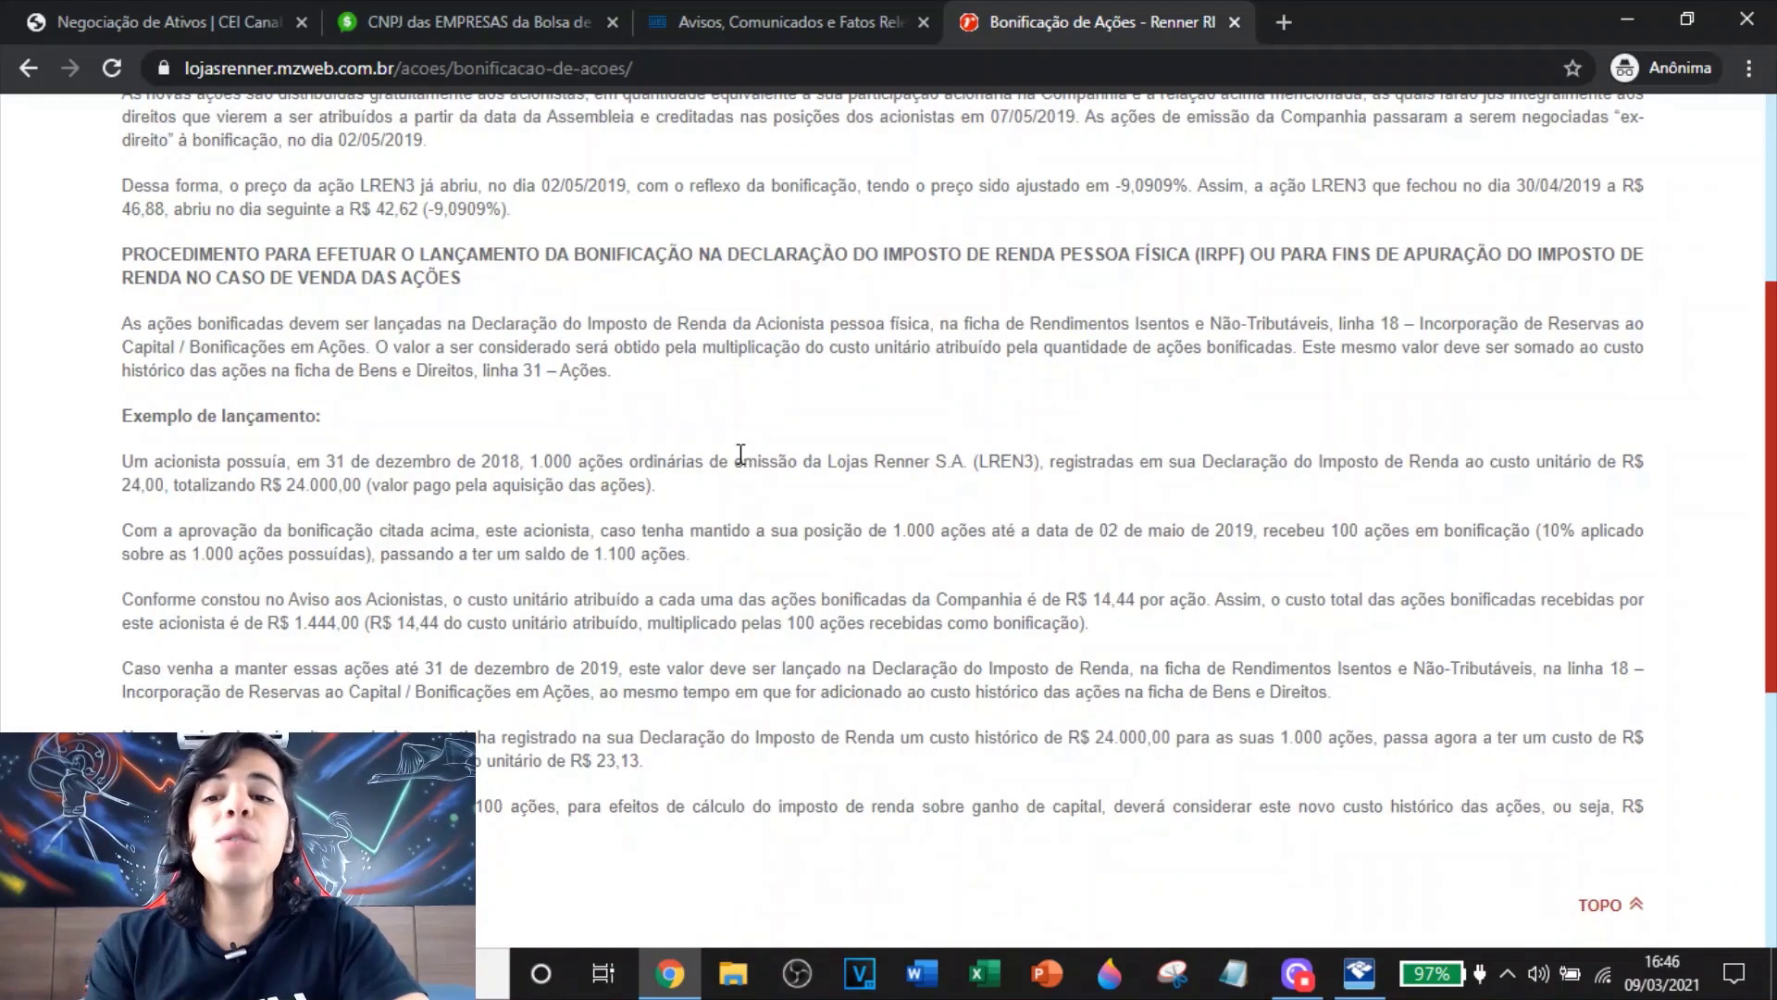
# Read Renner's IRPF filing procedure for the form and line used to declare bonus shares, and compare it with the IRPF entry
pyautogui.moveTo(122, 255); pyautogui.dragTo(1203, 261)
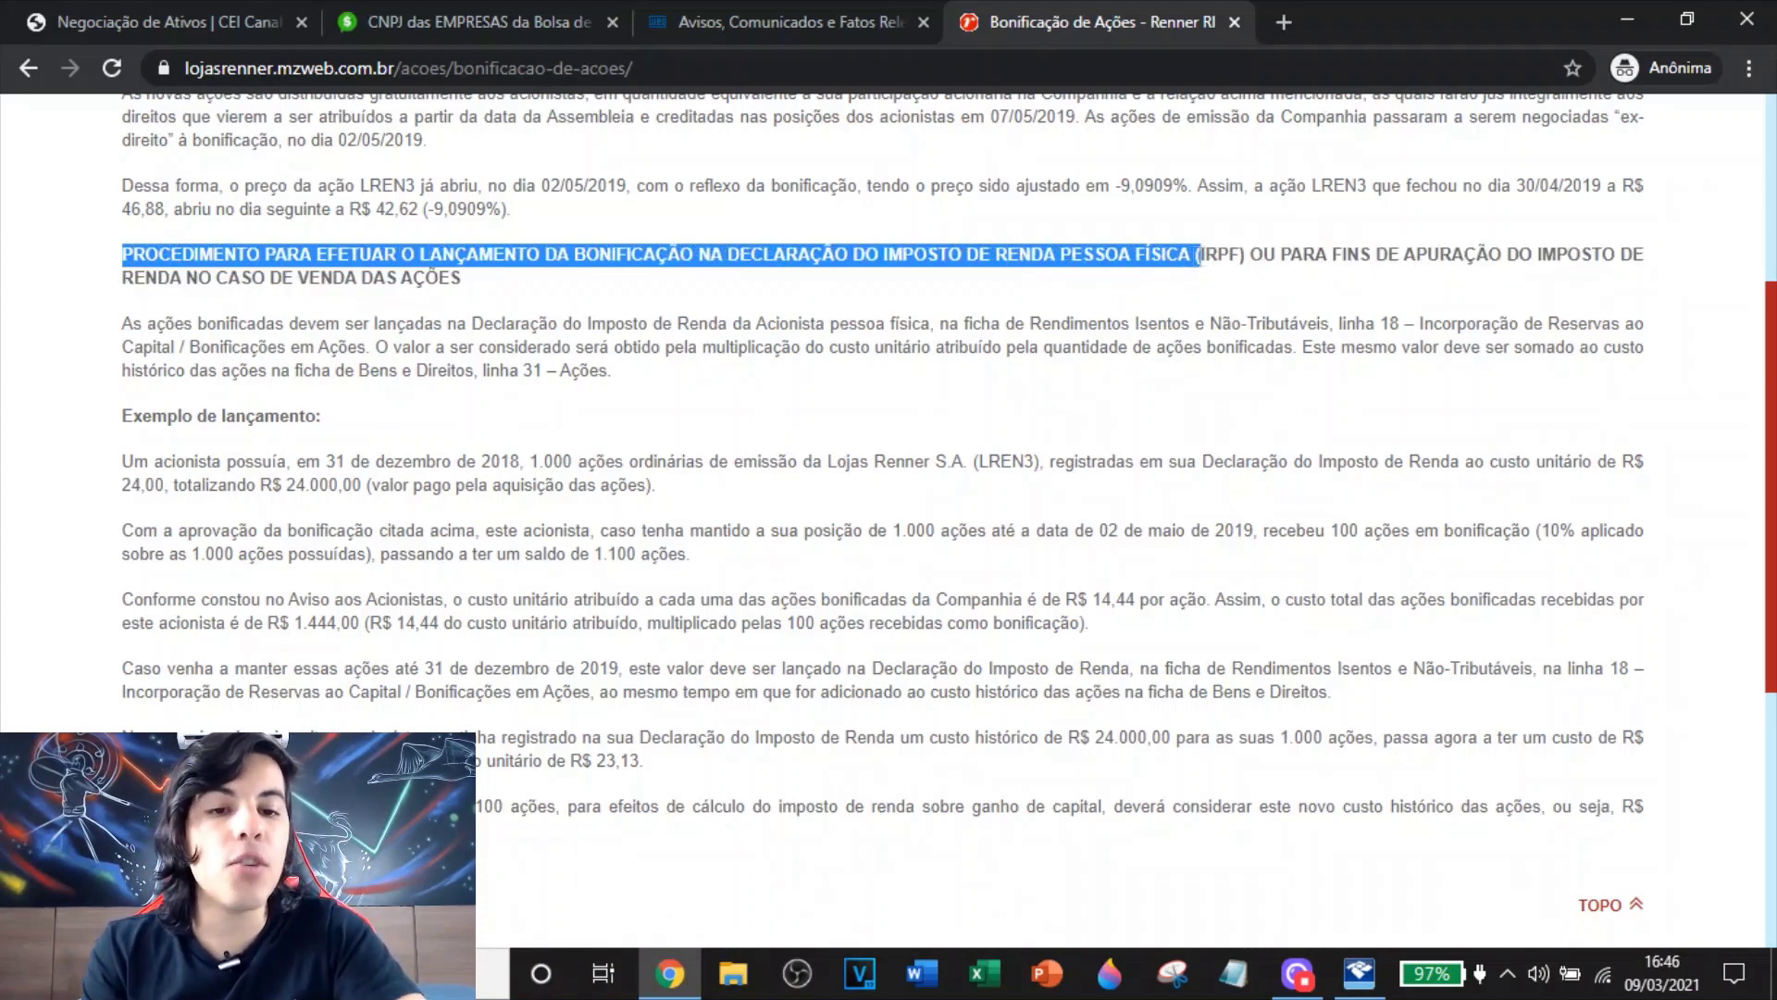
pyautogui.moveTo(113, 334); pyautogui.dragTo(592, 326)
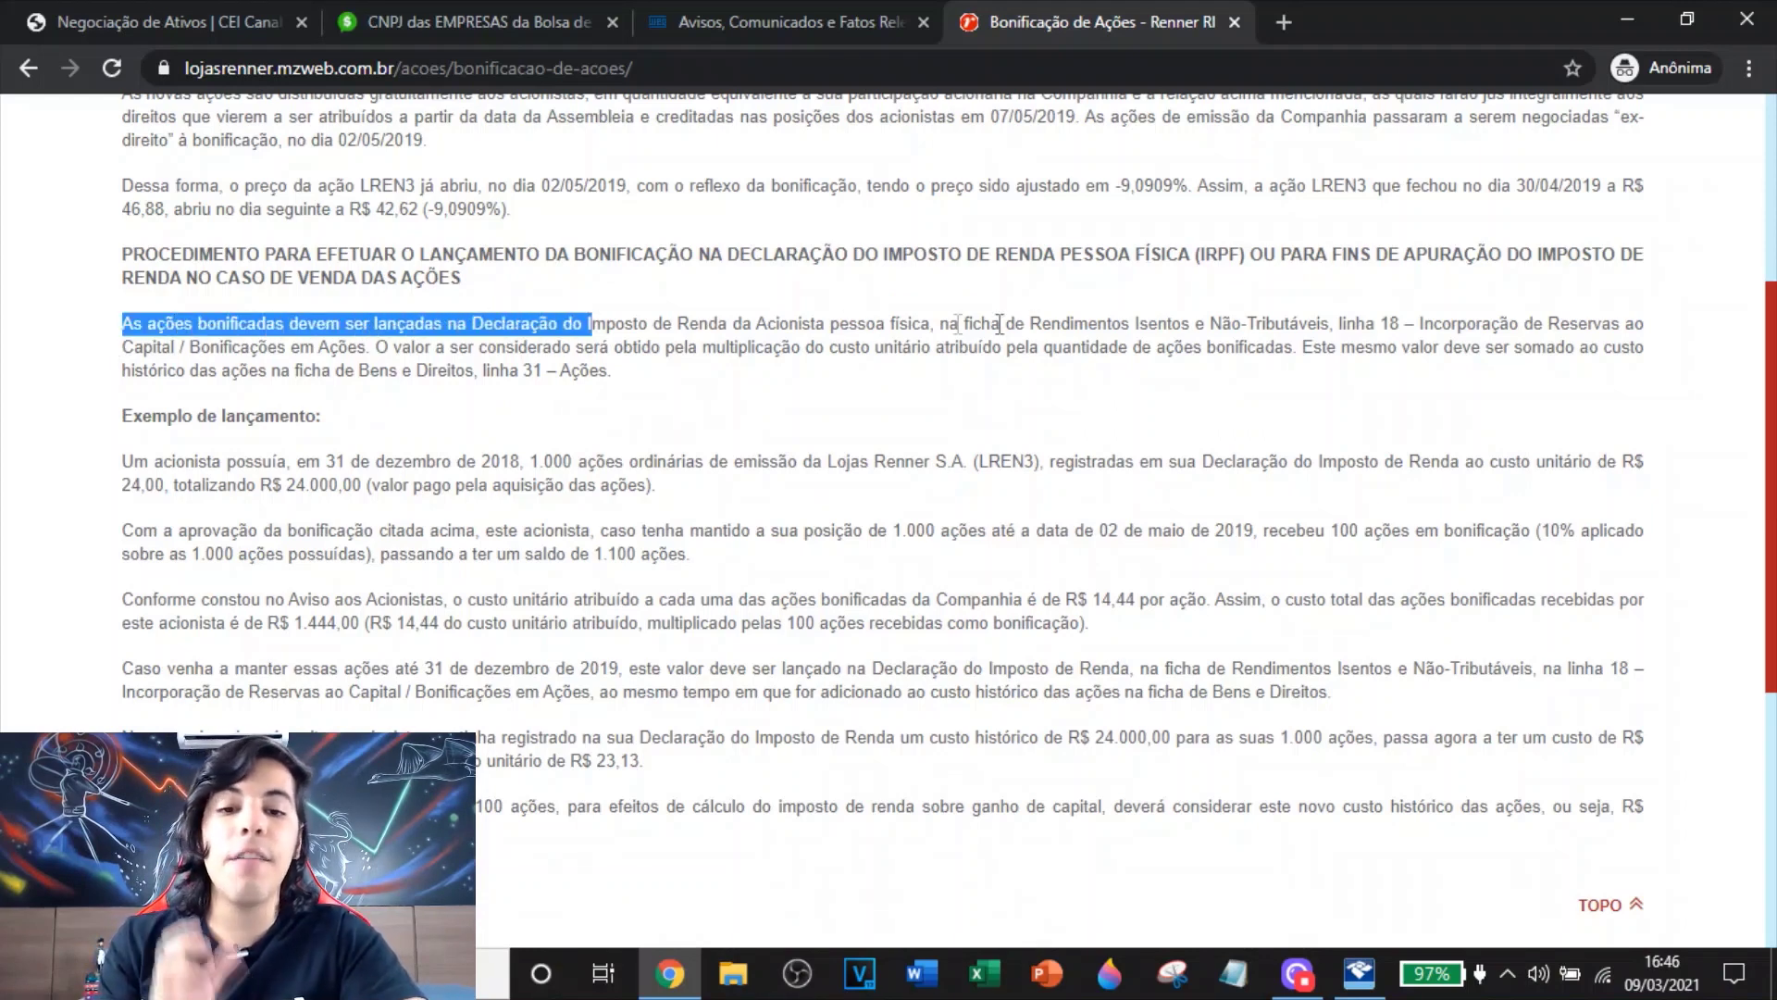
pyautogui.moveTo(1028, 326); pyautogui.dragTo(1333, 326)
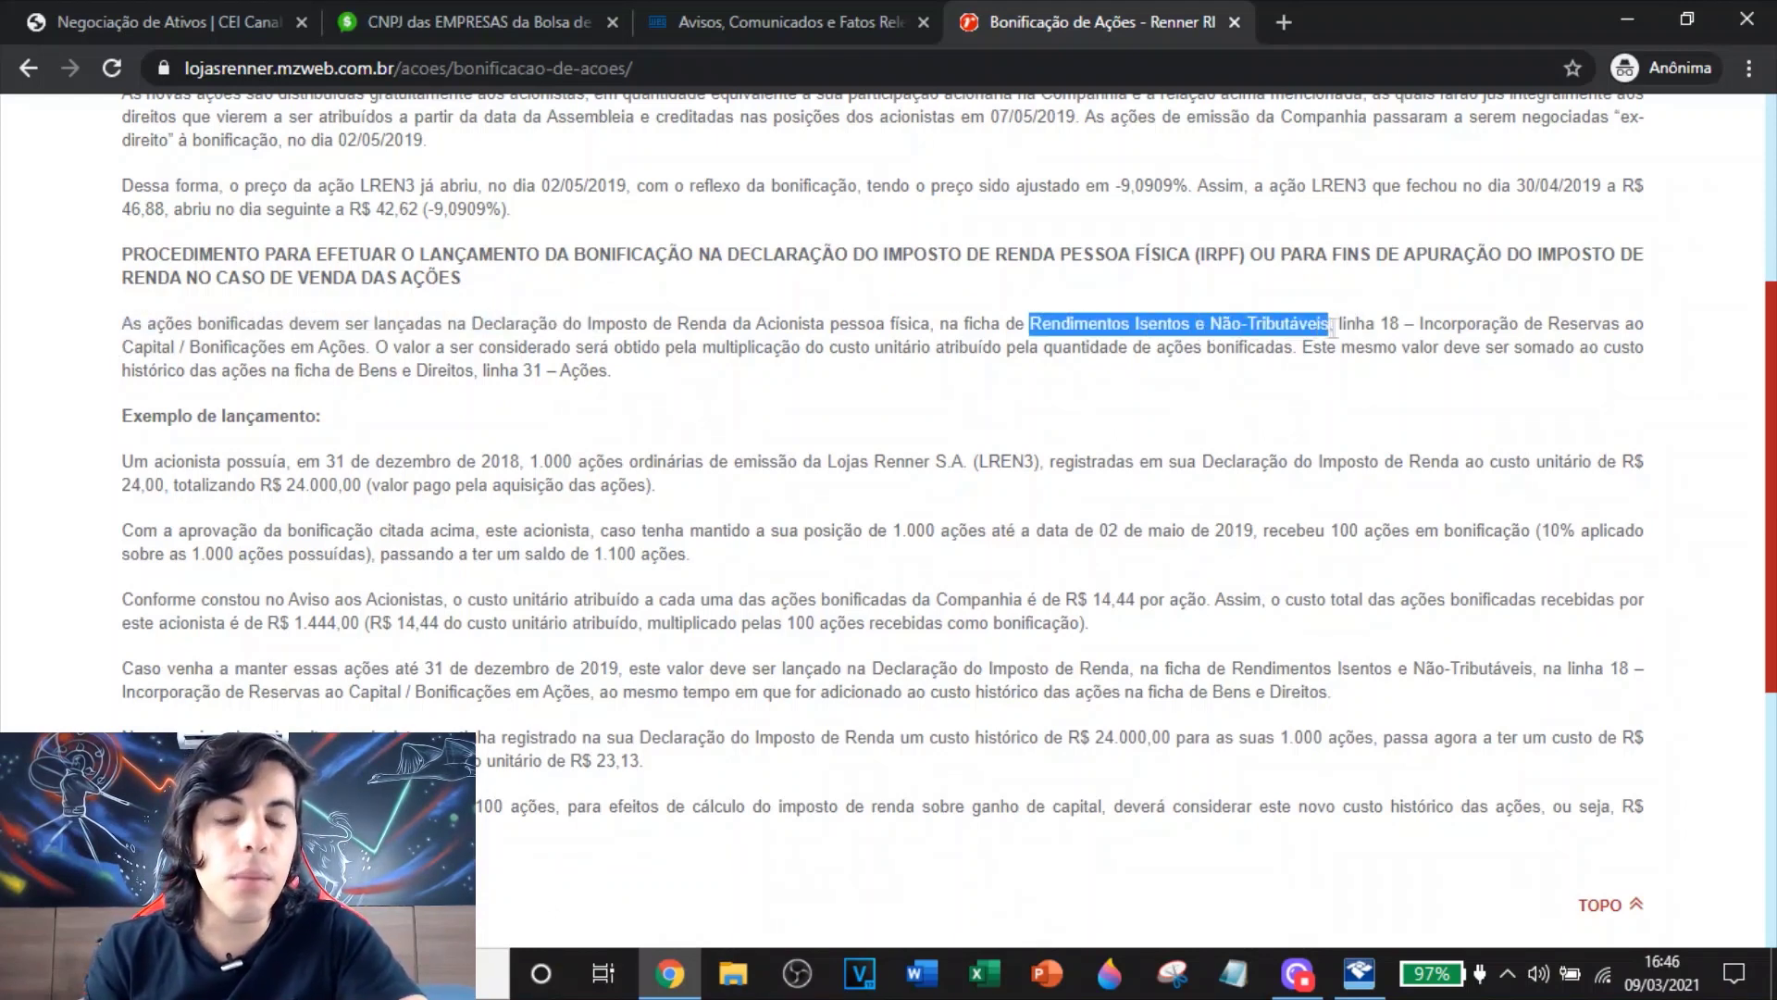
pyautogui.click(1481, 324)
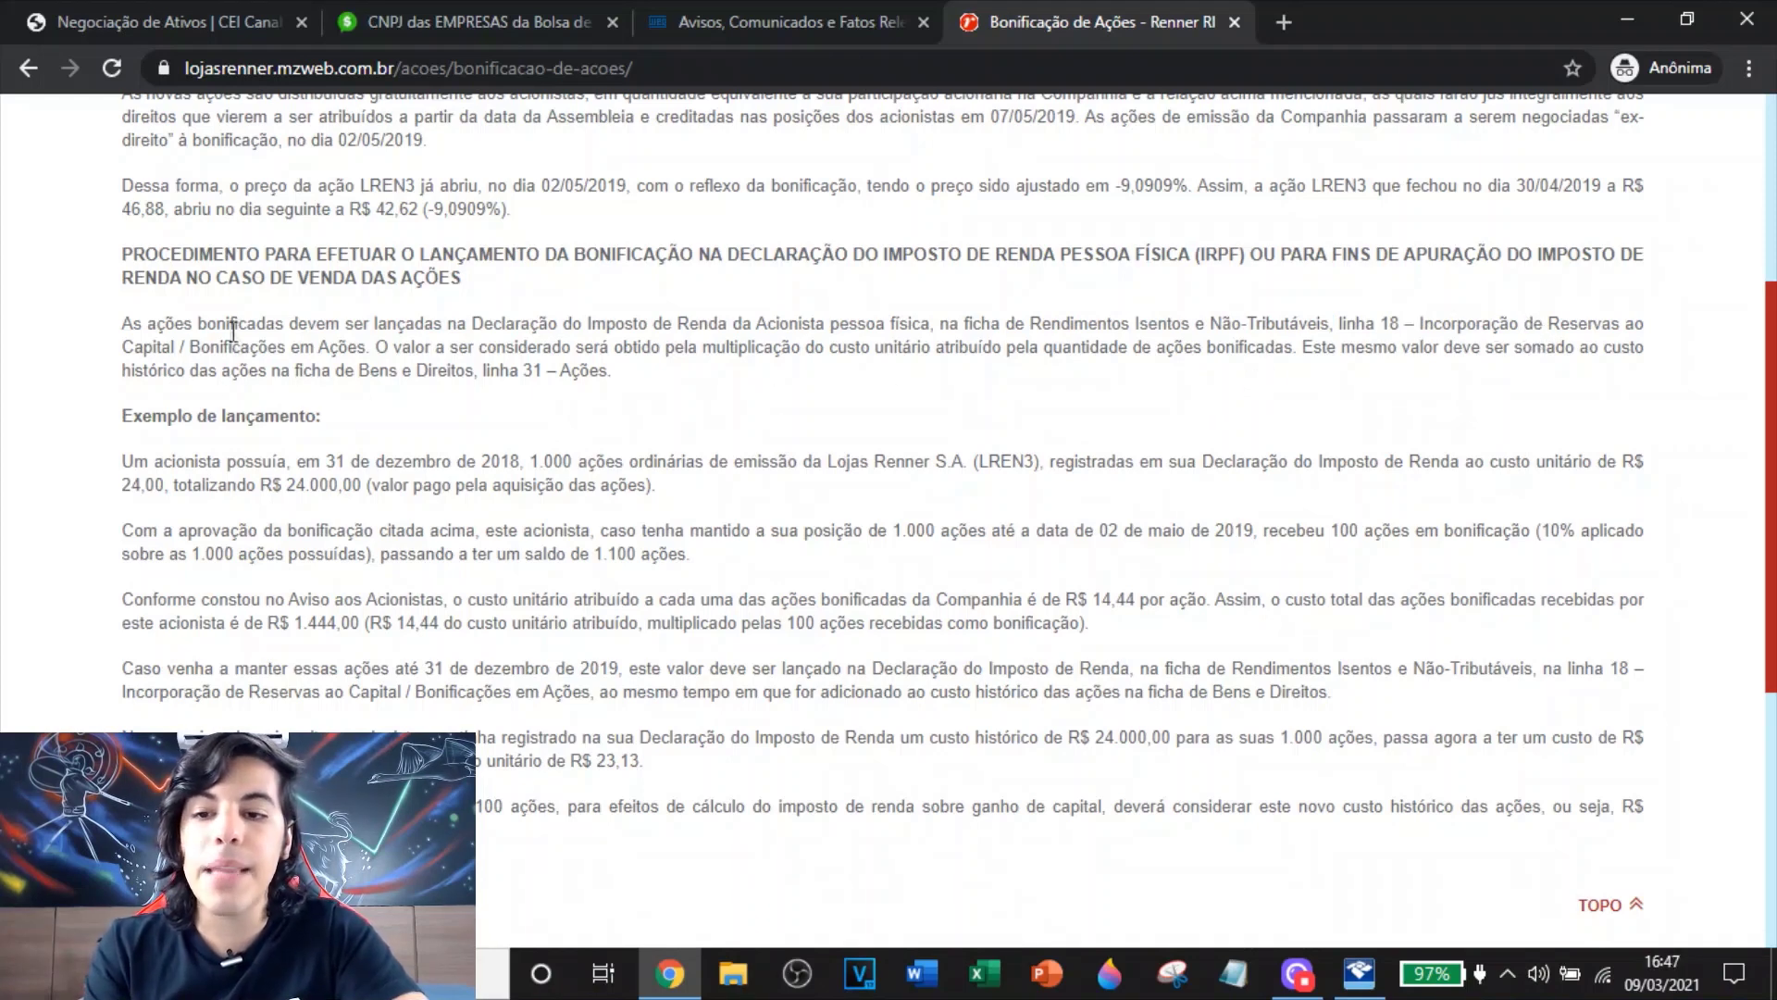
pyautogui.click(1359, 972)
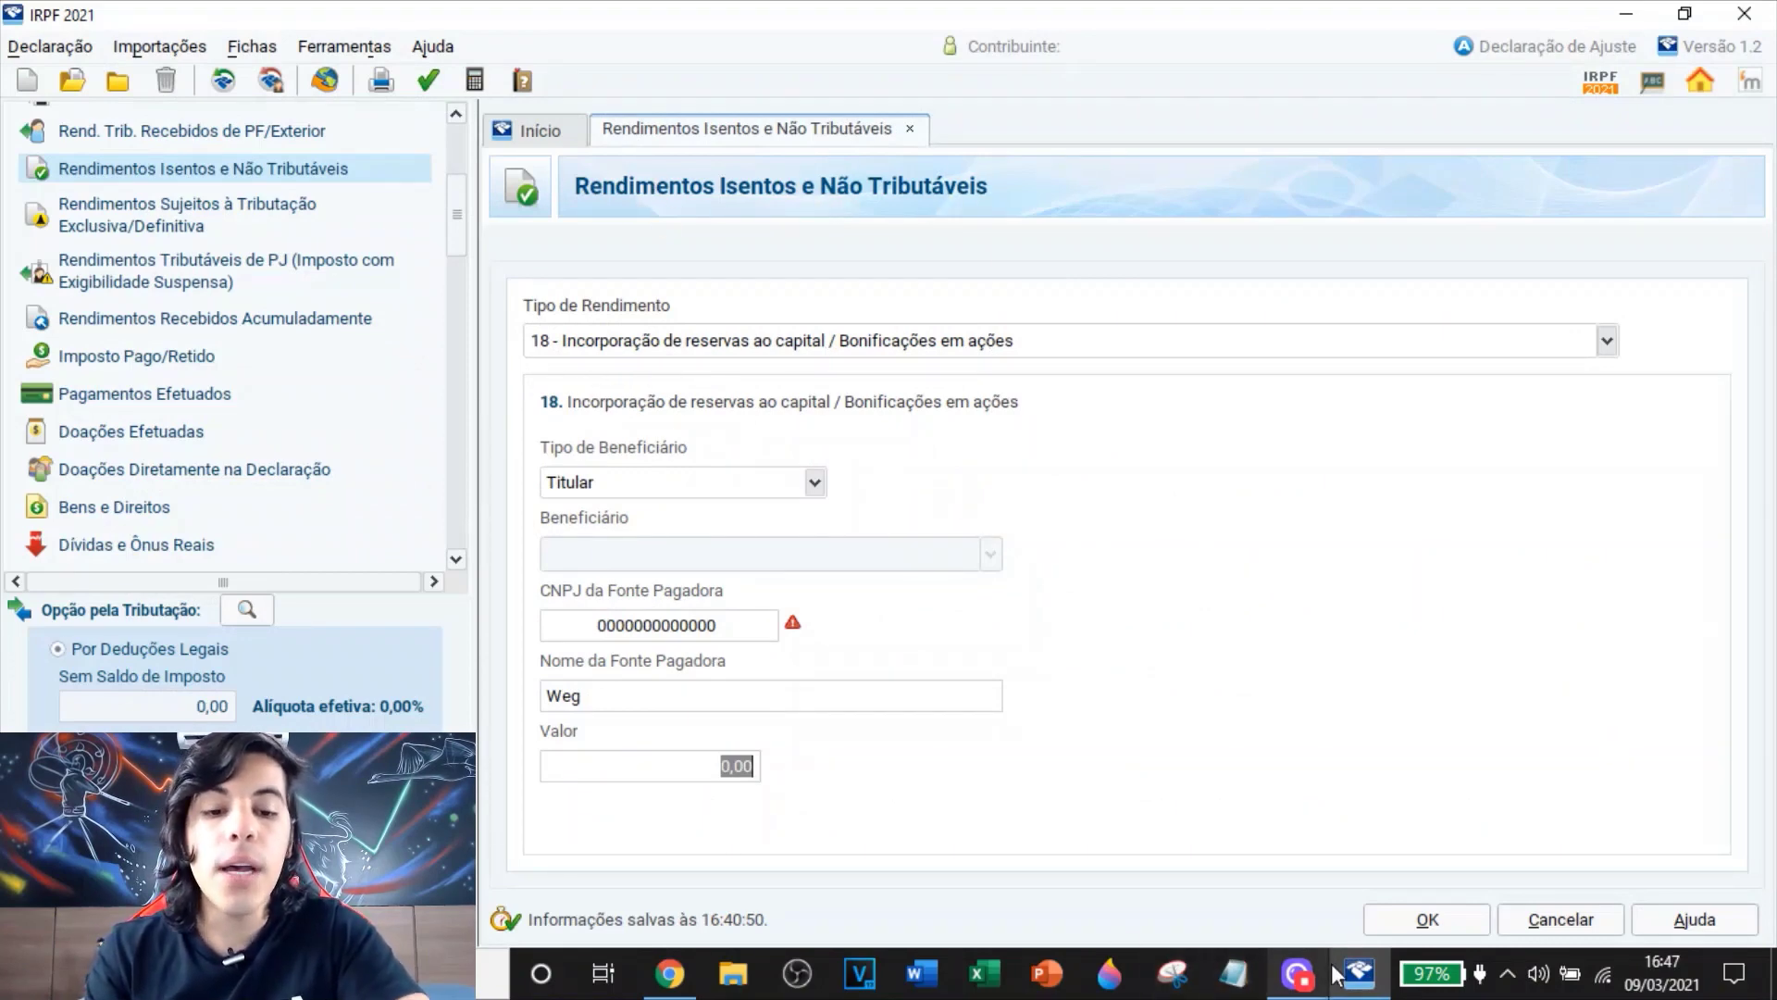
pyautogui.click(1359, 972)
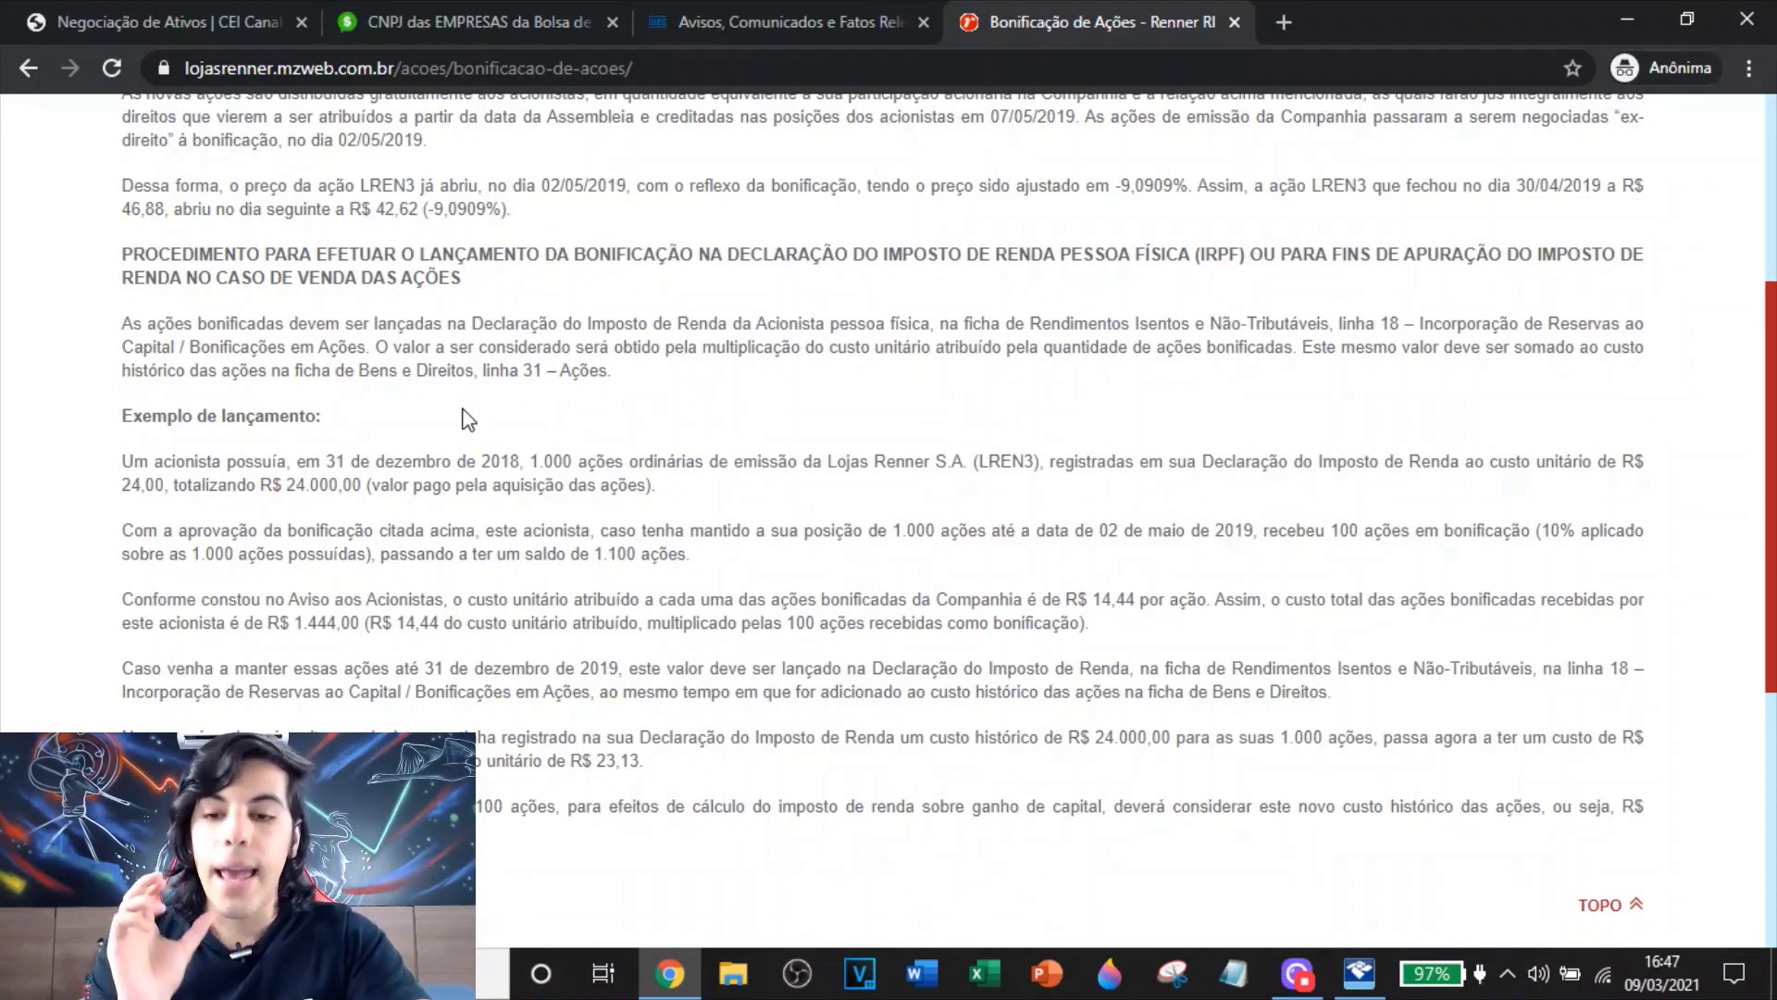
# Examine how the declared value derives from unit cost and bonus share quantity, and locate the Exemplo de lançamento section
pyautogui.moveTo(375, 347); pyautogui.dragTo(900, 359)
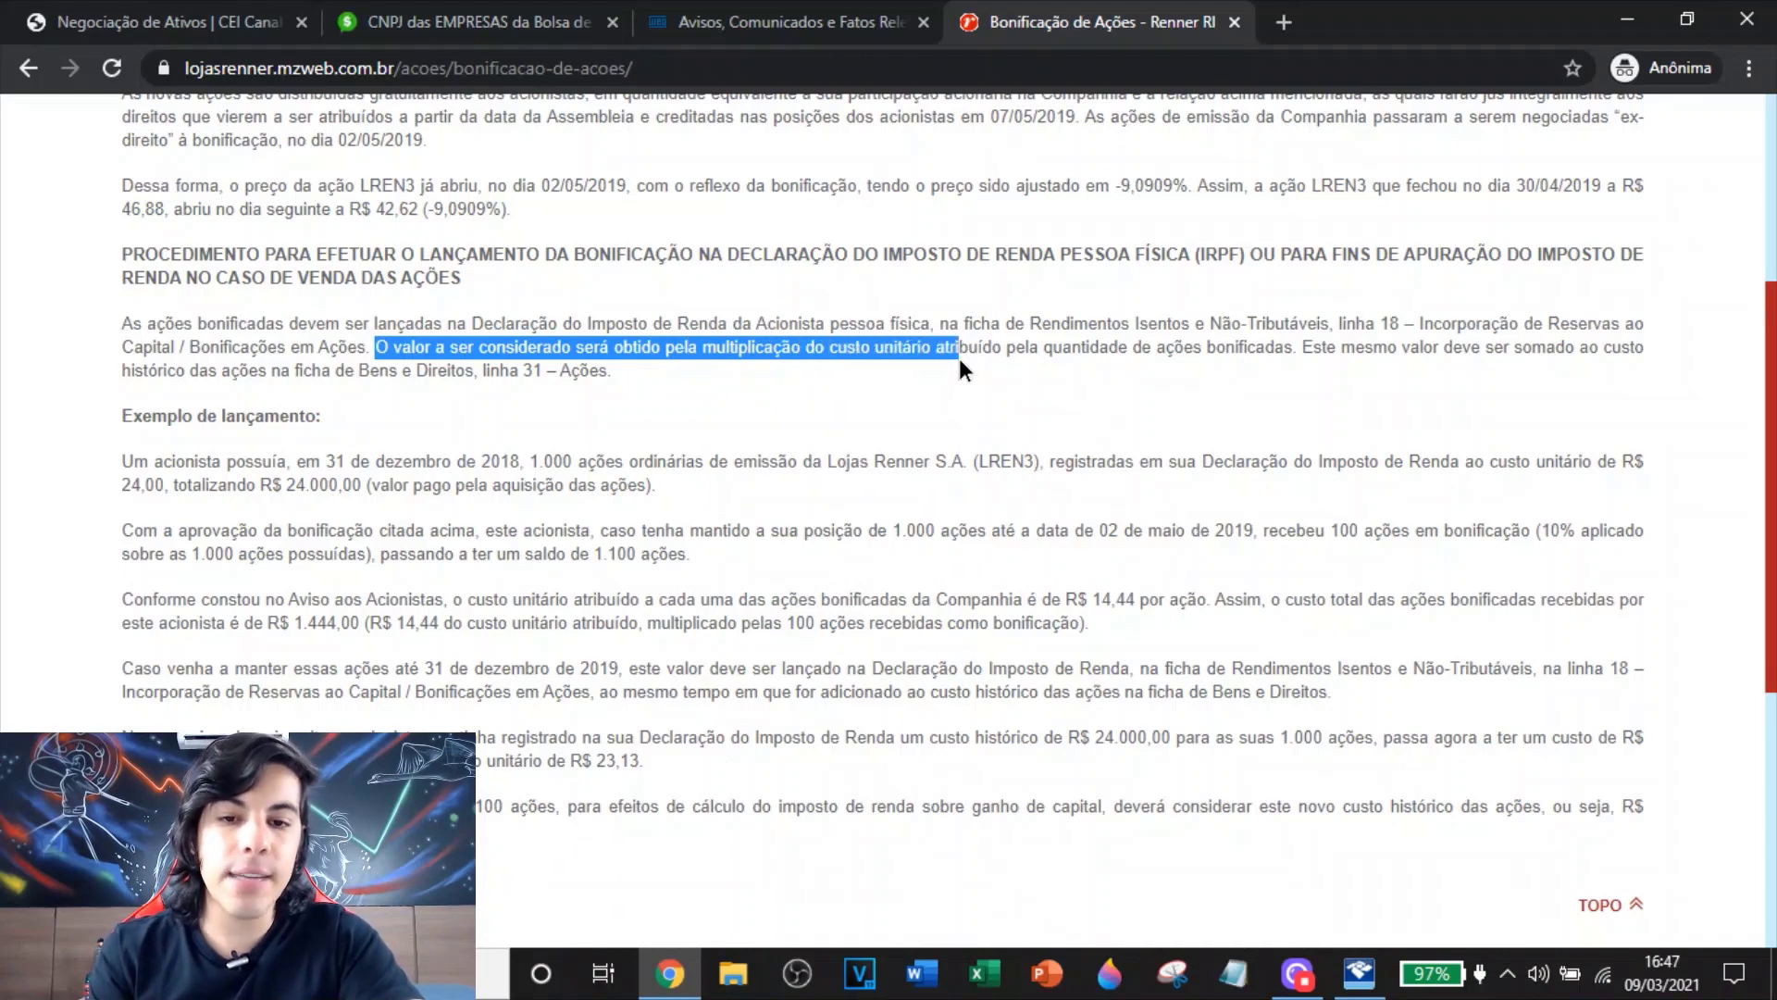
pyautogui.scroll(4, 1002, 359)
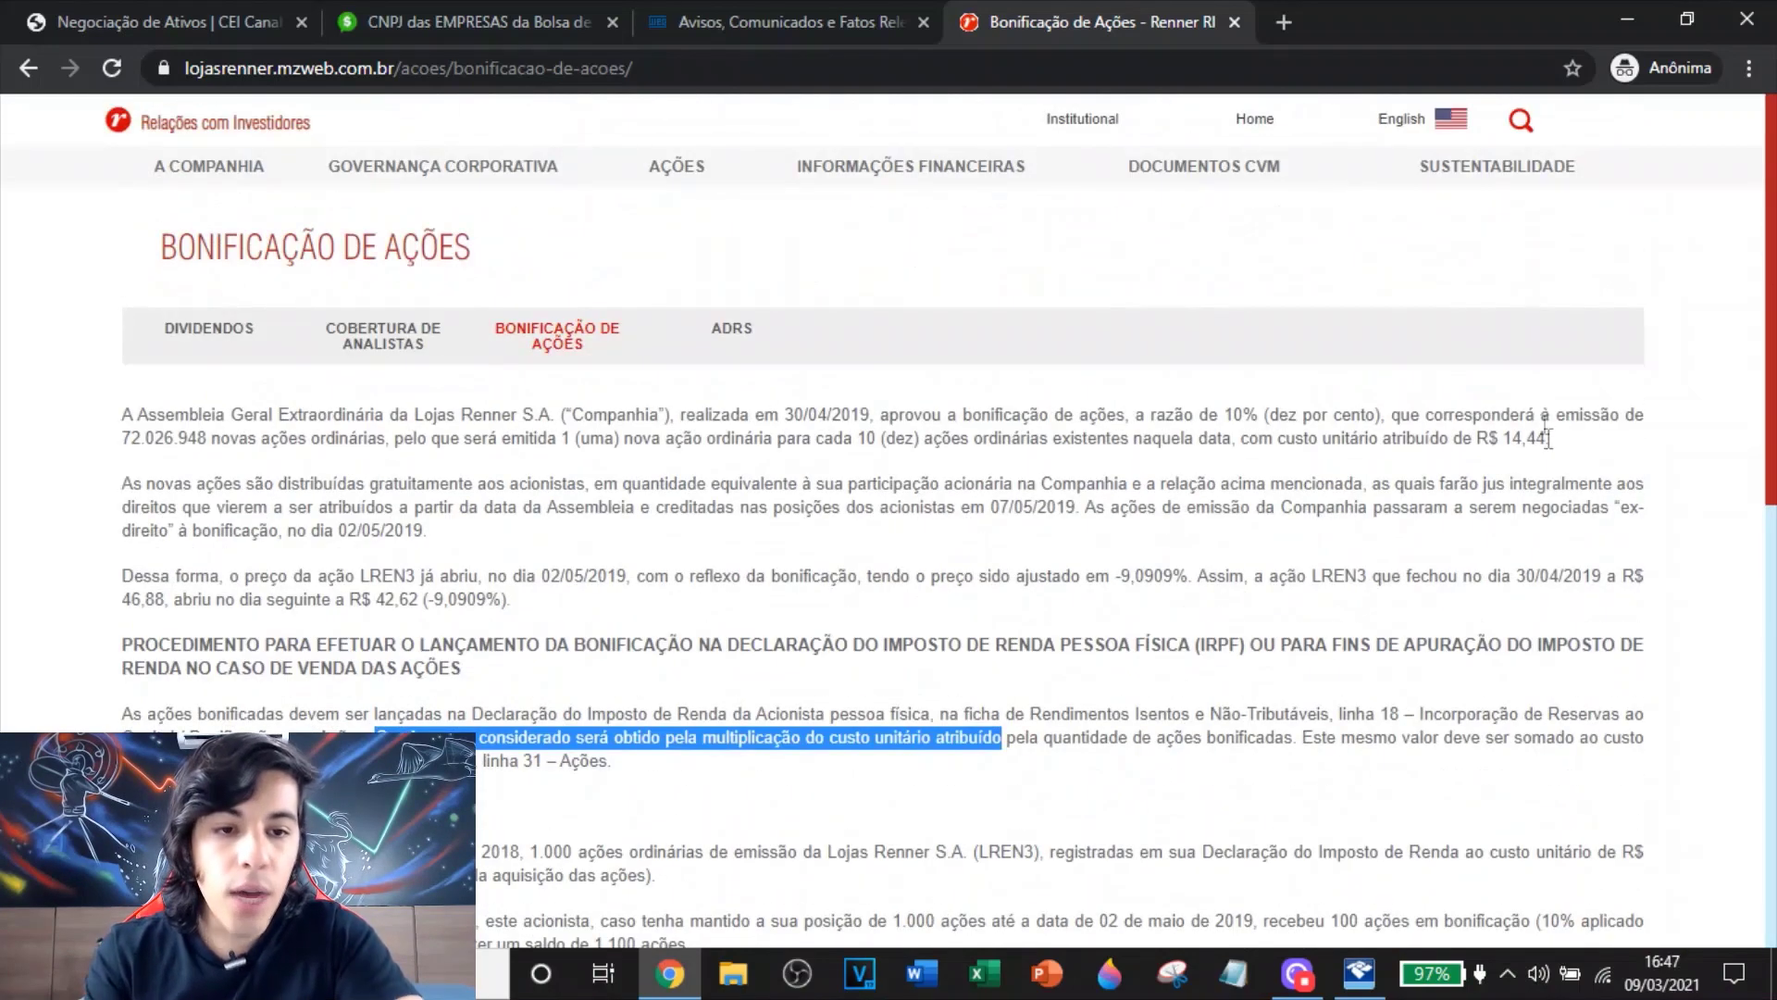
pyautogui.moveTo(1551, 441); pyautogui.dragTo(1472, 440)
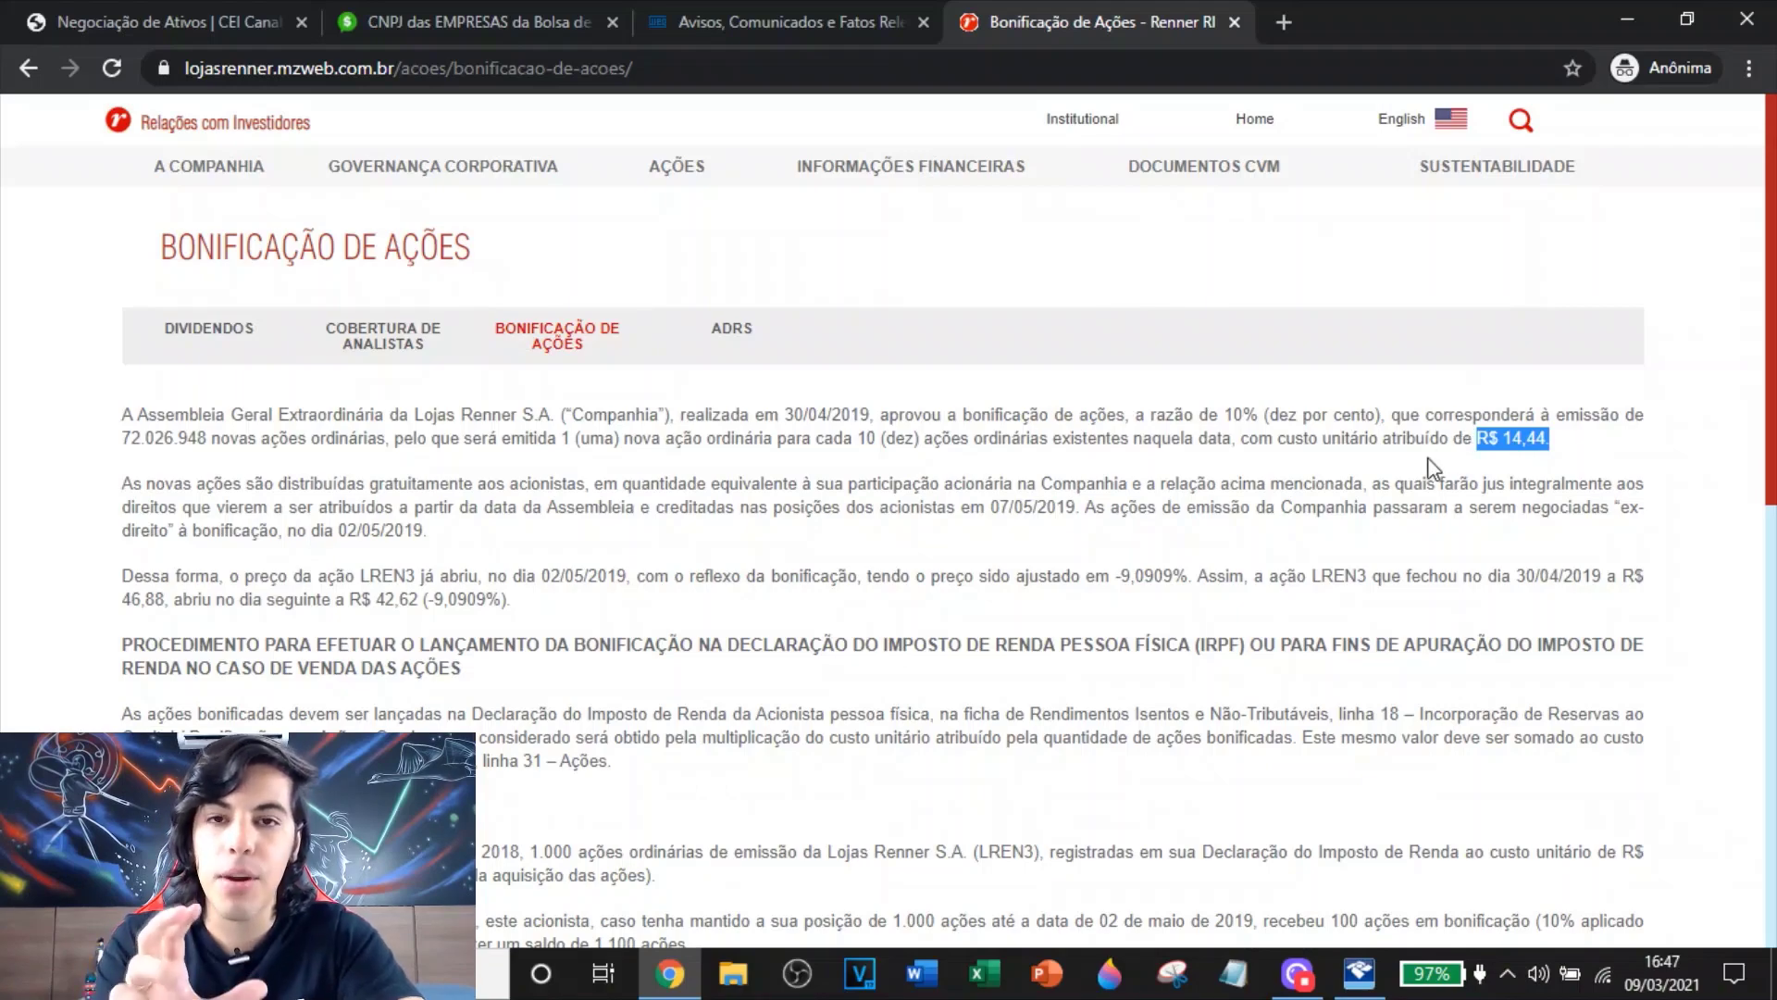
pyautogui.scroll(-4, 1411, 467)
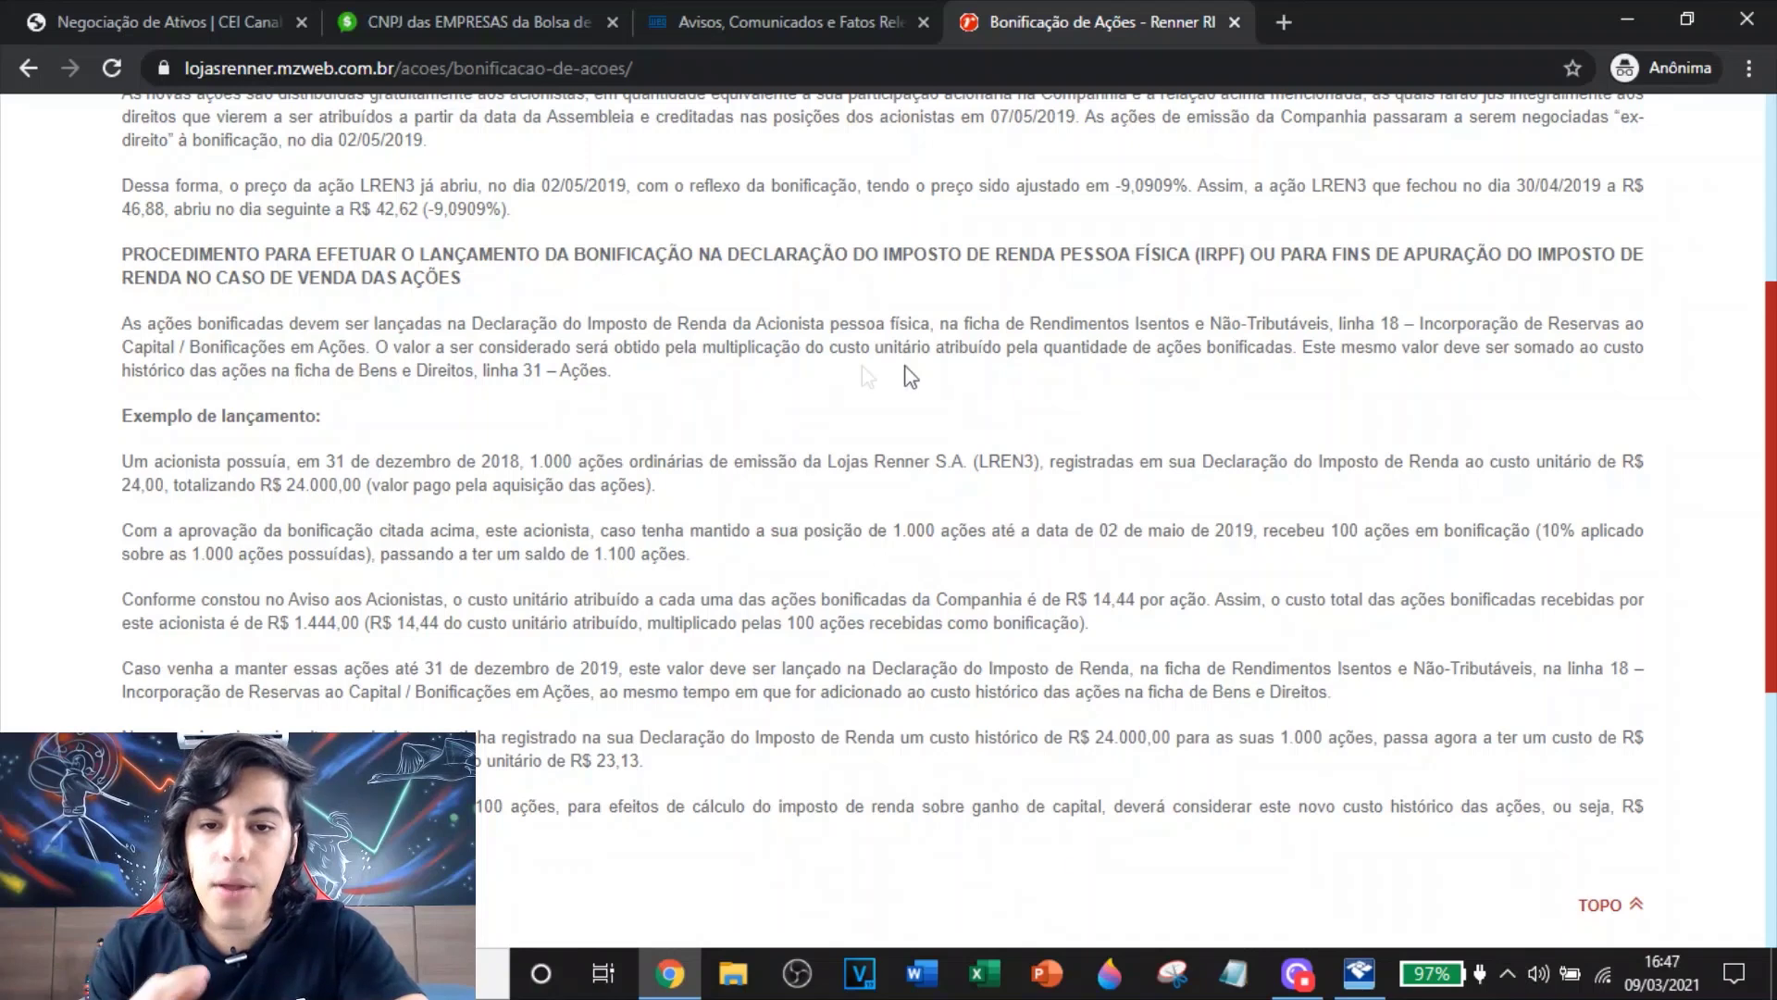
pyautogui.moveTo(1050, 354); pyautogui.dragTo(1300, 356)
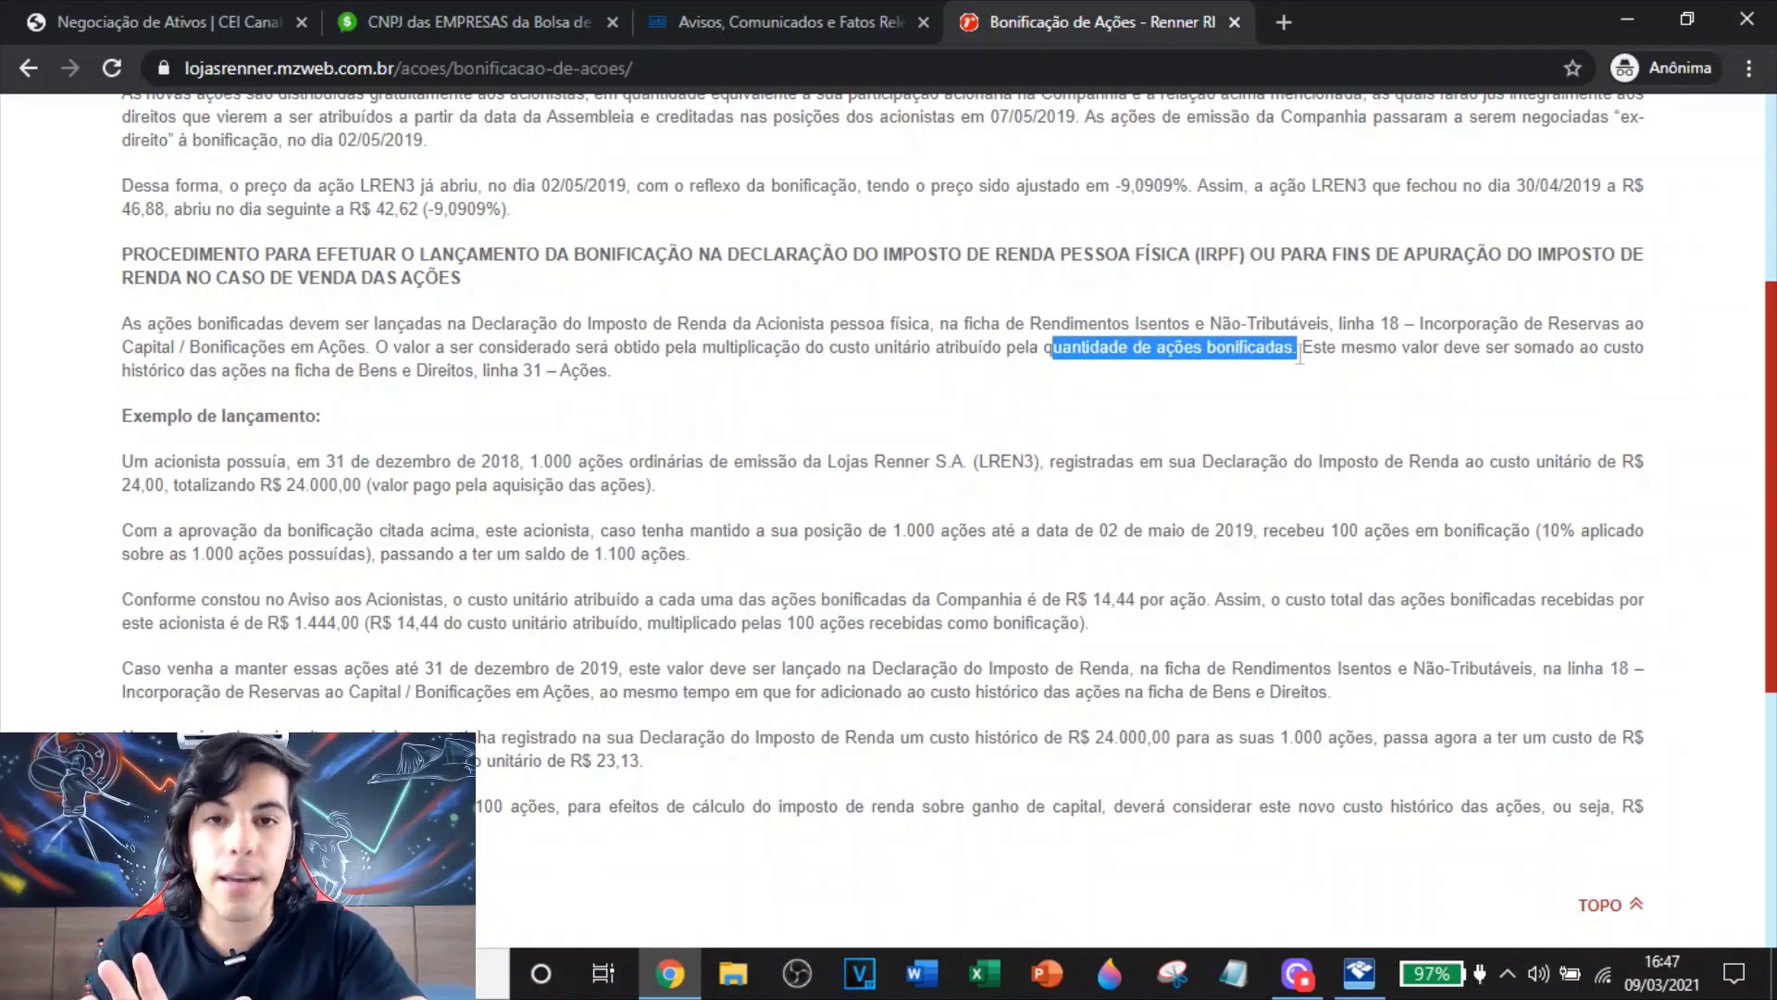
pyautogui.click(1299, 357)
pyautogui.moveTo(123, 416); pyautogui.dragTo(322, 417)
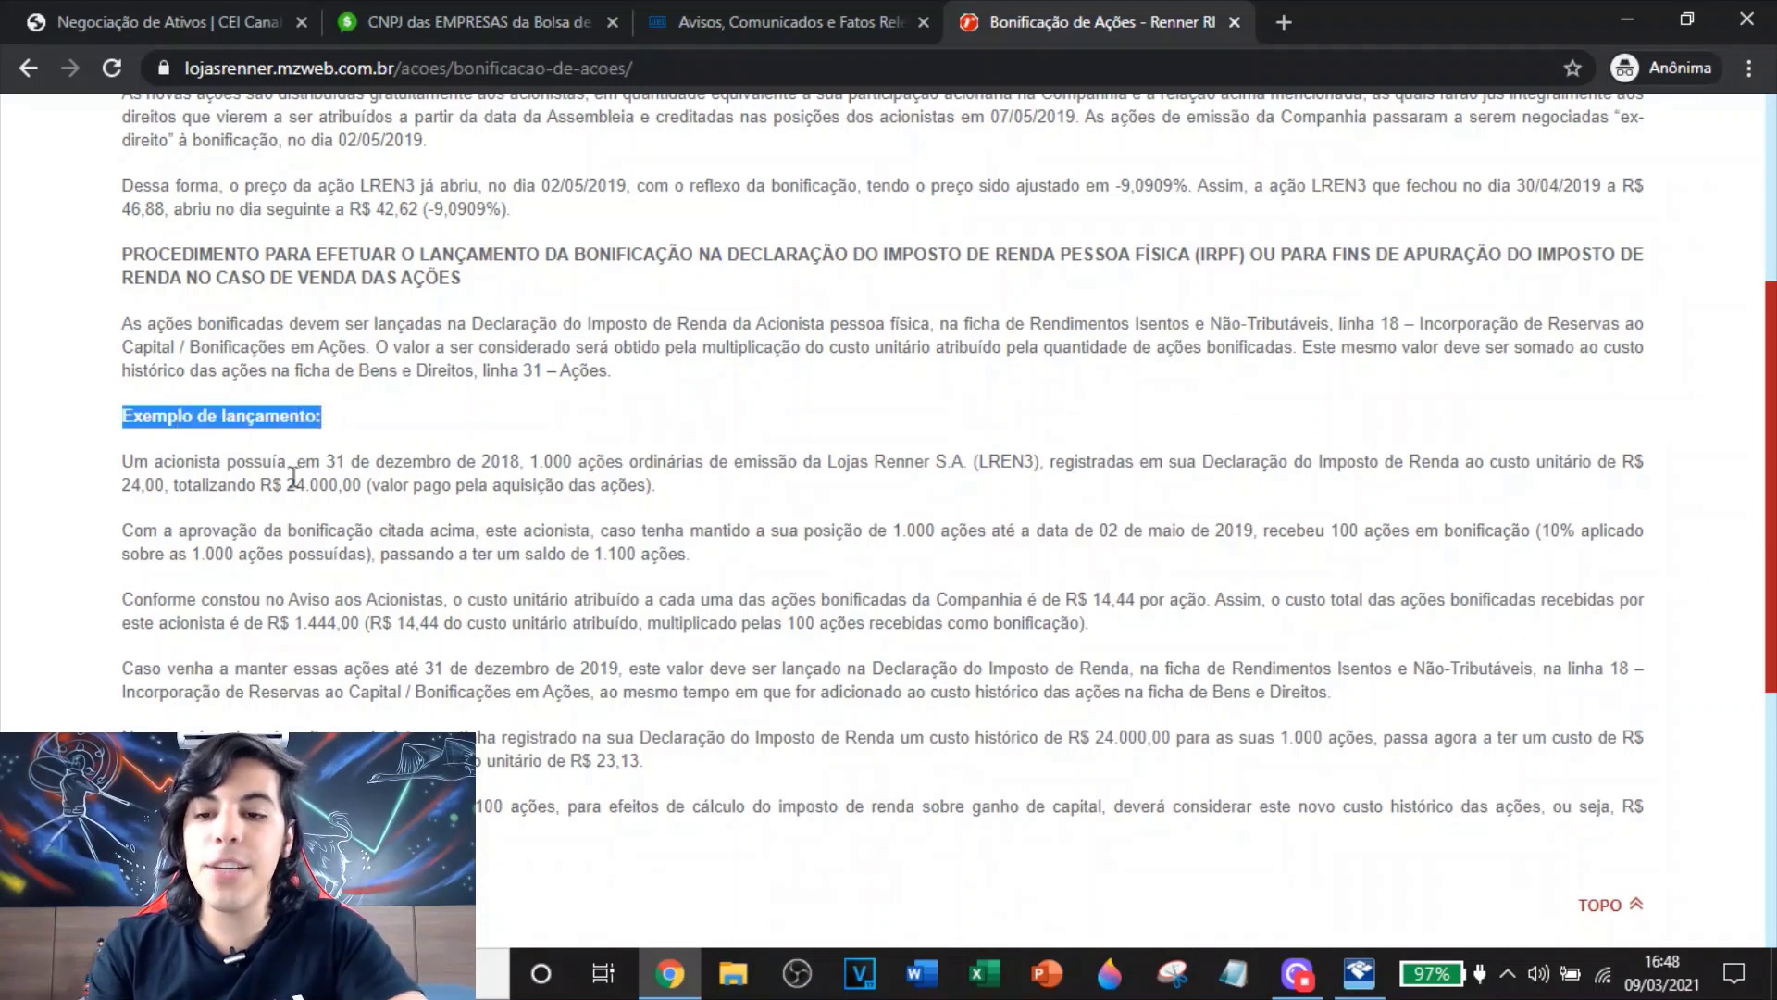
# Examine the example shareholder's initial Renner position: share quantity, unit cost and total acquisition cost
pyautogui.click(294, 477)
pyautogui.moveTo(534, 463); pyautogui.dragTo(965, 461)
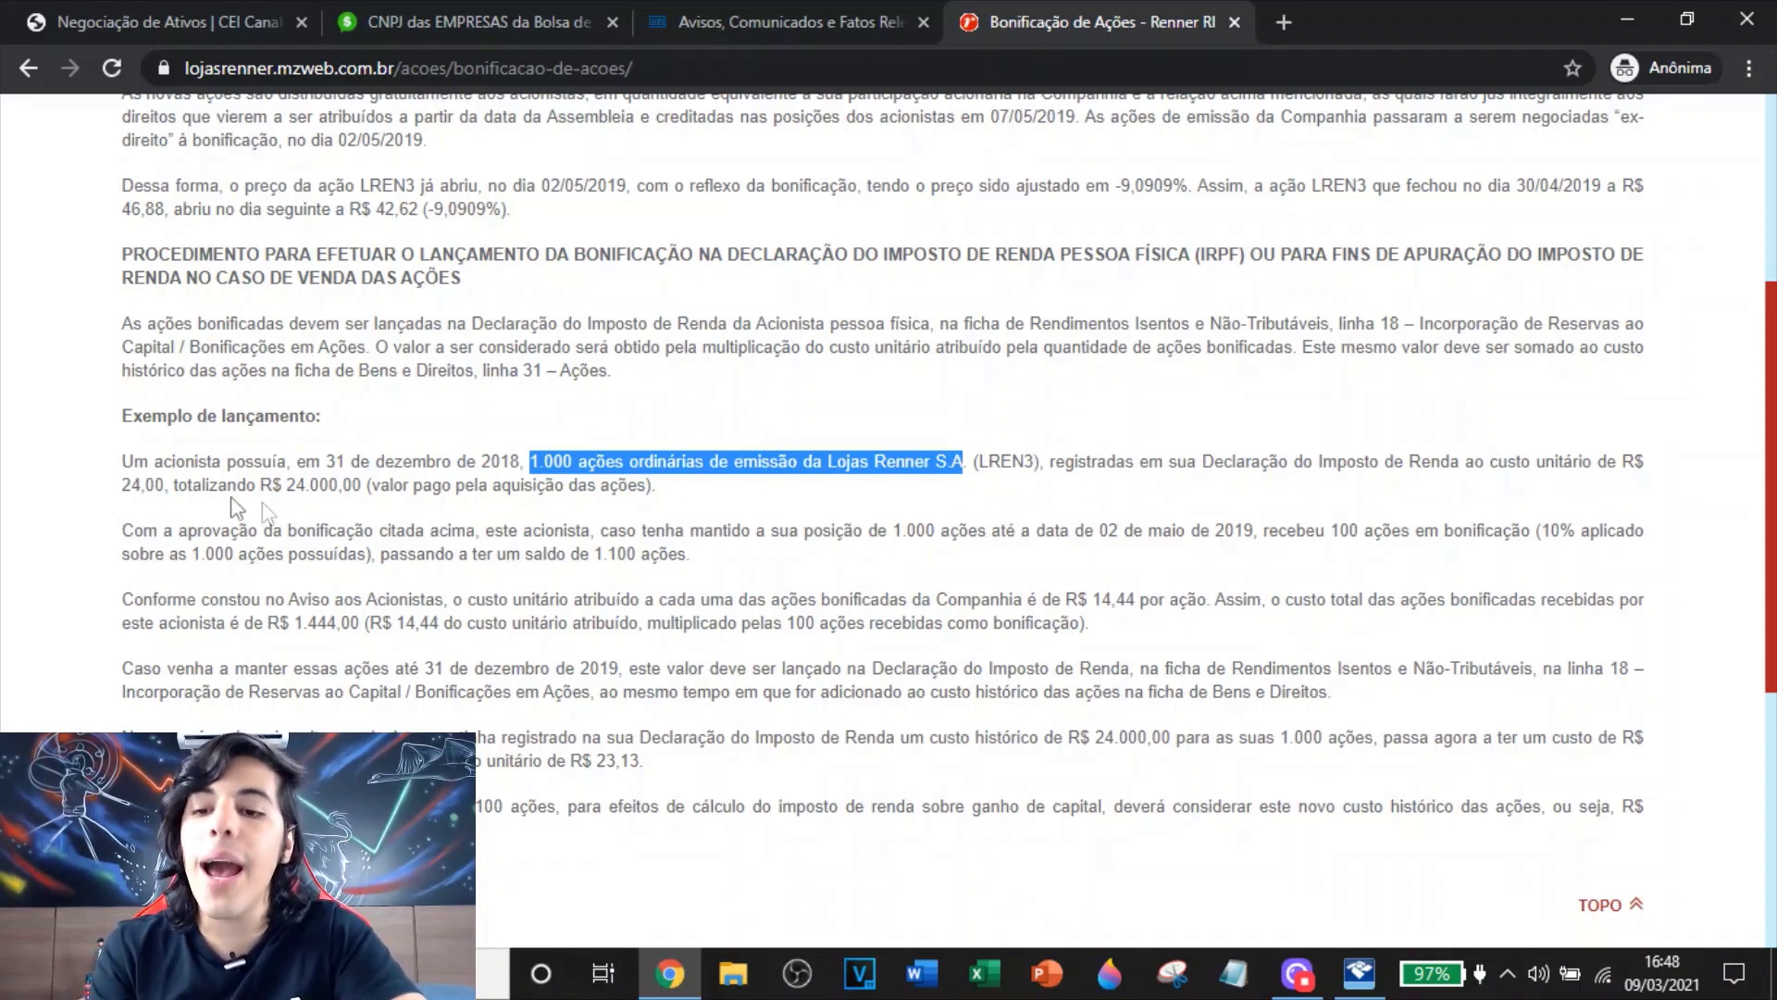
pyautogui.click(366, 500)
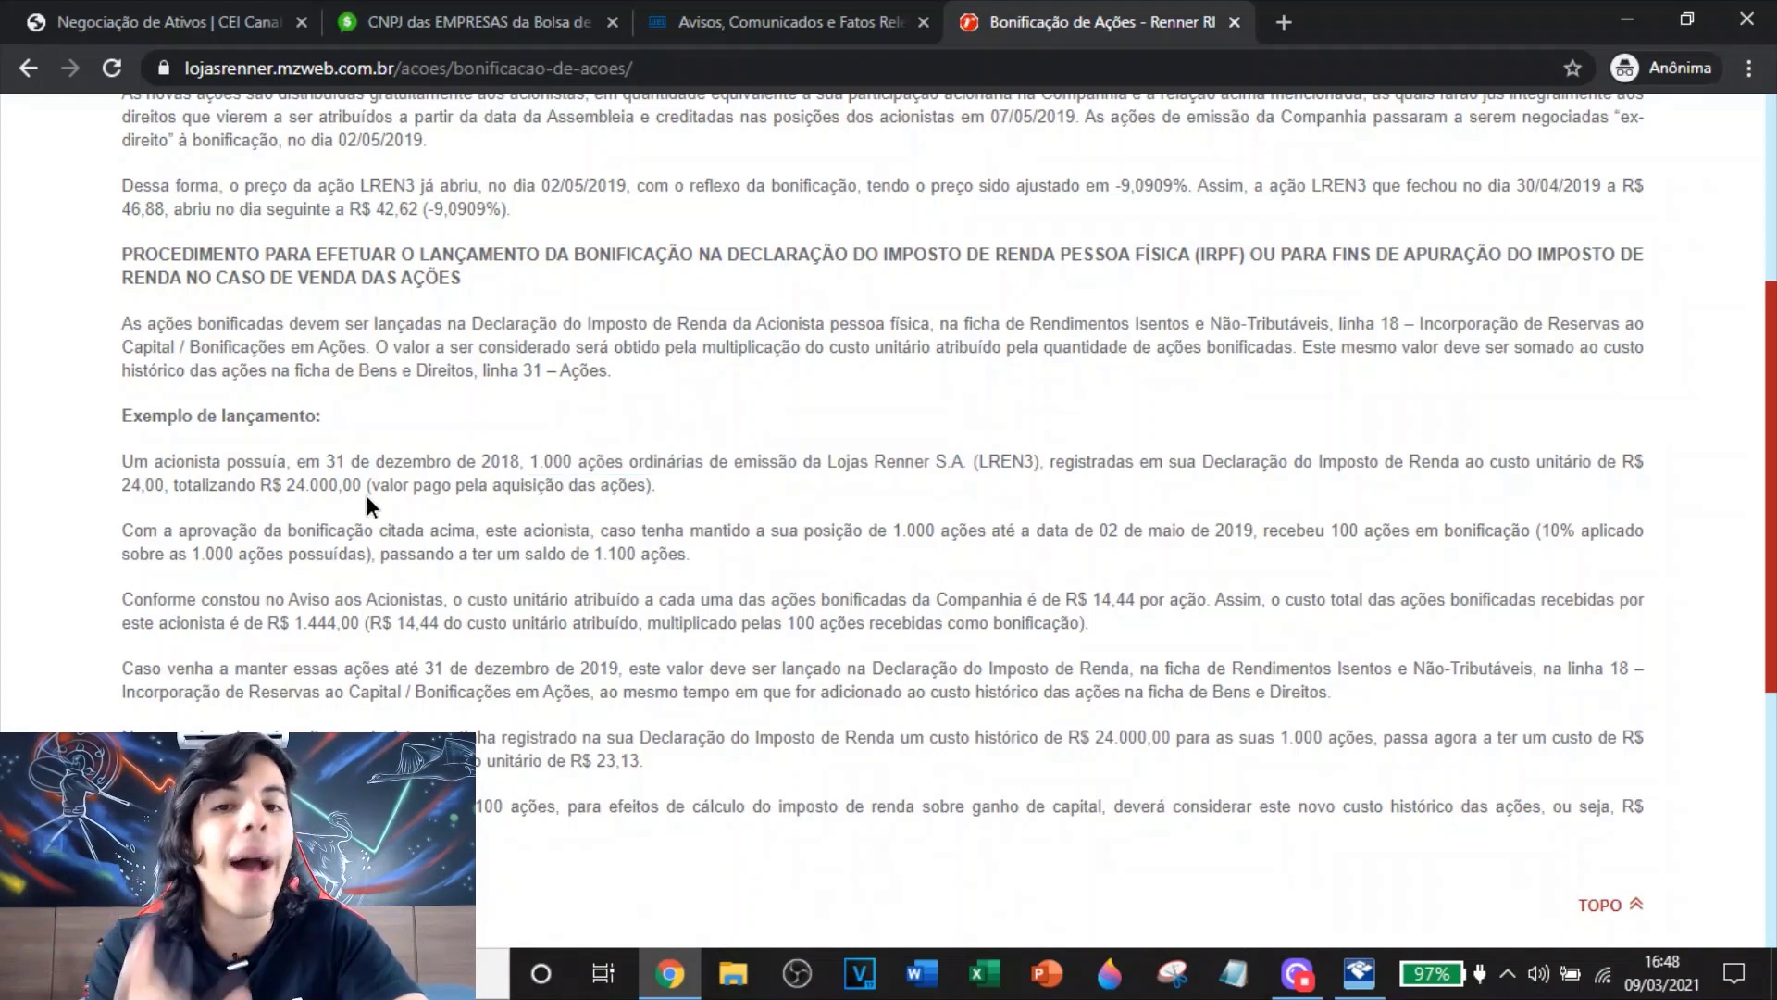
pyautogui.moveTo(123, 485); pyautogui.dragTo(180, 493)
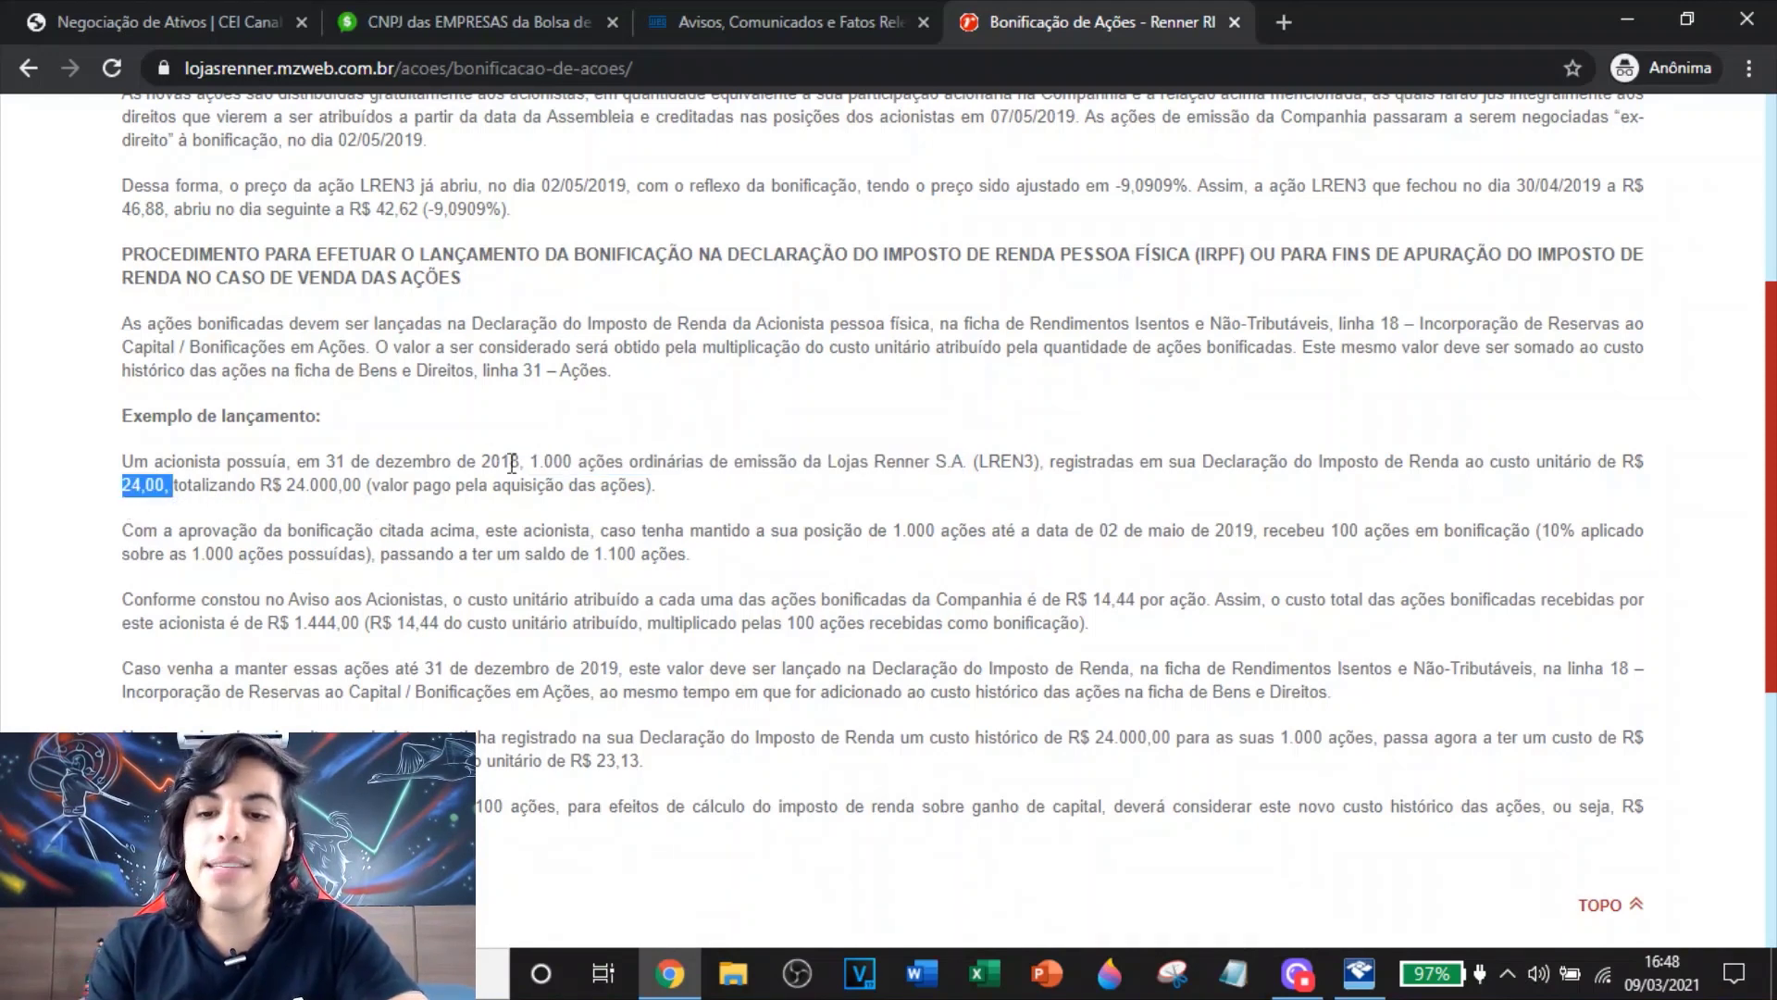
pyautogui.moveTo(524, 461); pyautogui.dragTo(578, 463)
pyautogui.moveTo(123, 488); pyautogui.dragTo(165, 488)
pyautogui.moveTo(530, 465); pyautogui.dragTo(575, 464)
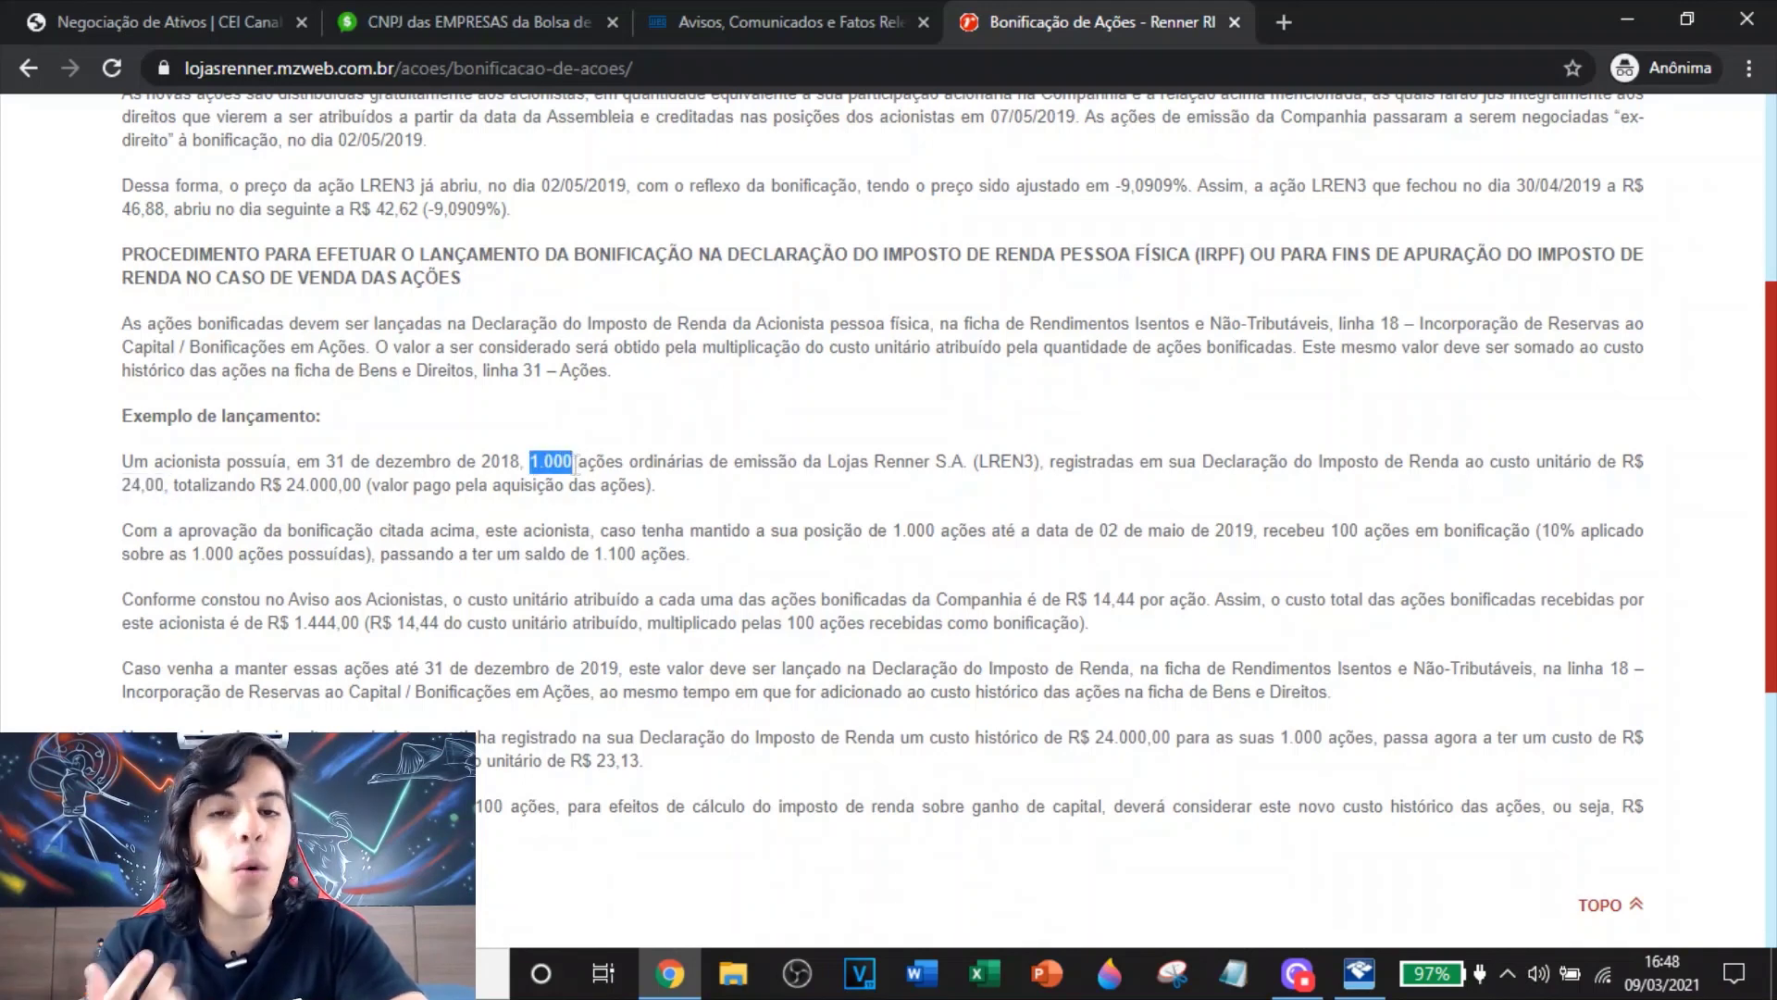
pyautogui.moveTo(261, 486); pyautogui.dragTo(369, 485)
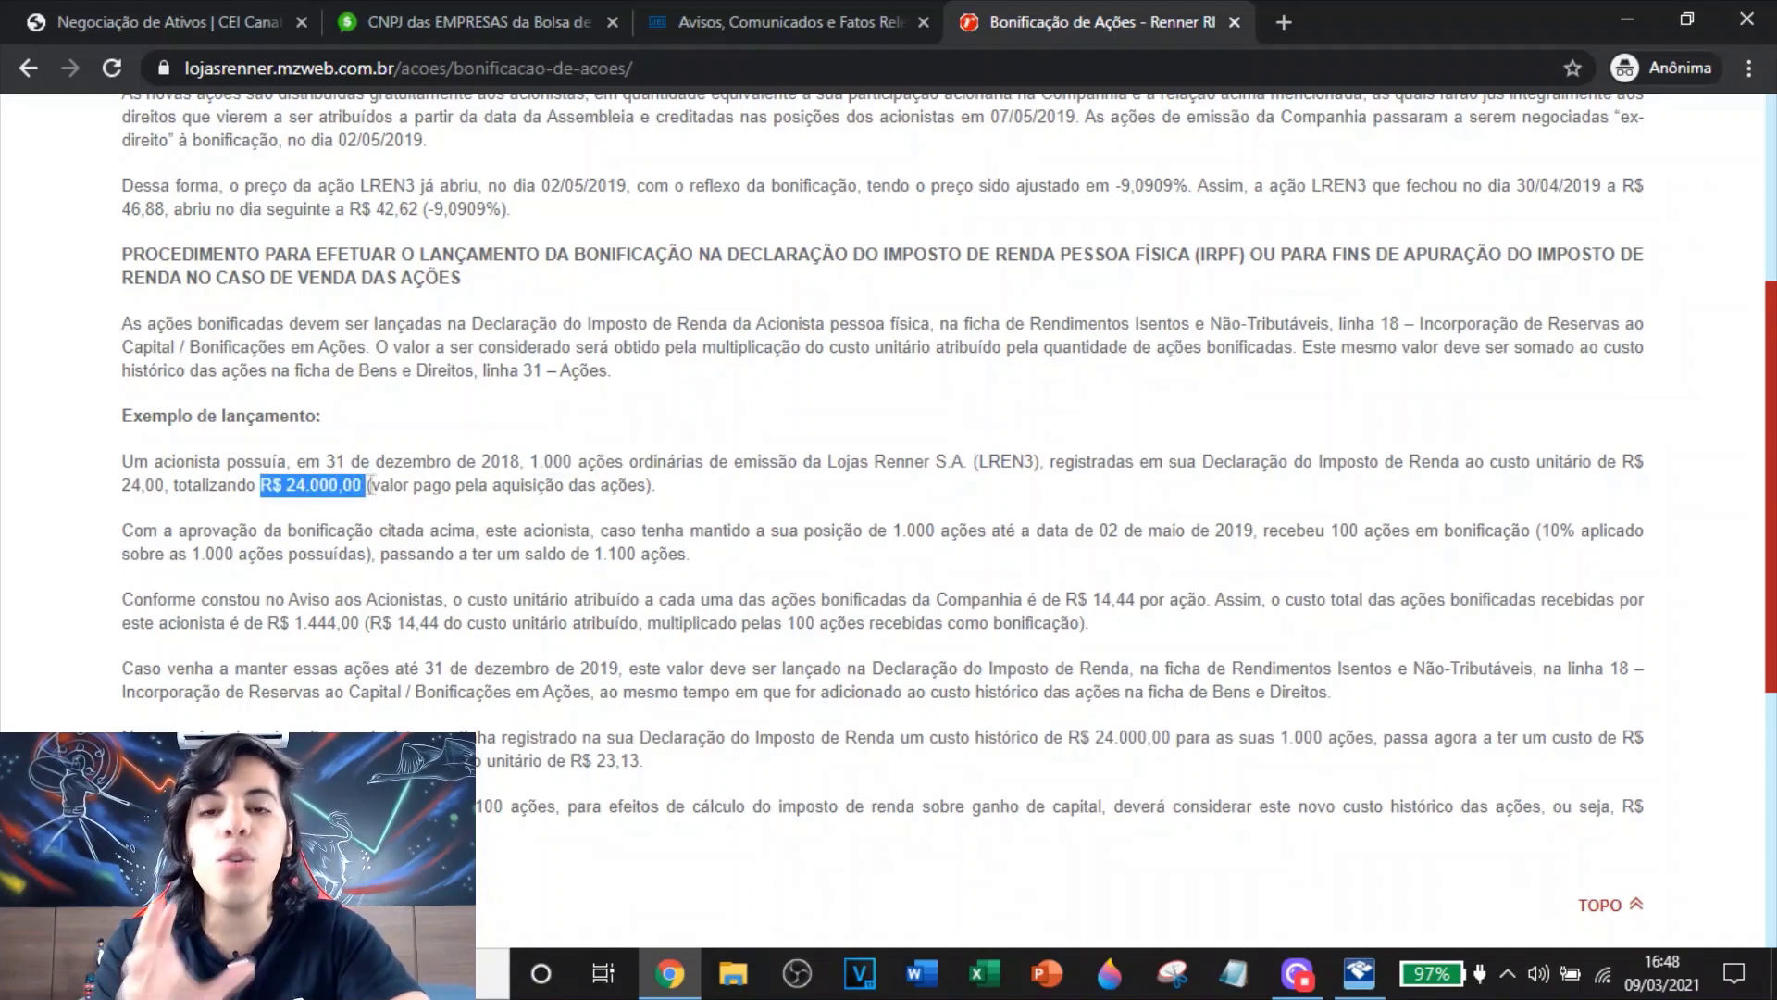
pyautogui.click(370, 486)
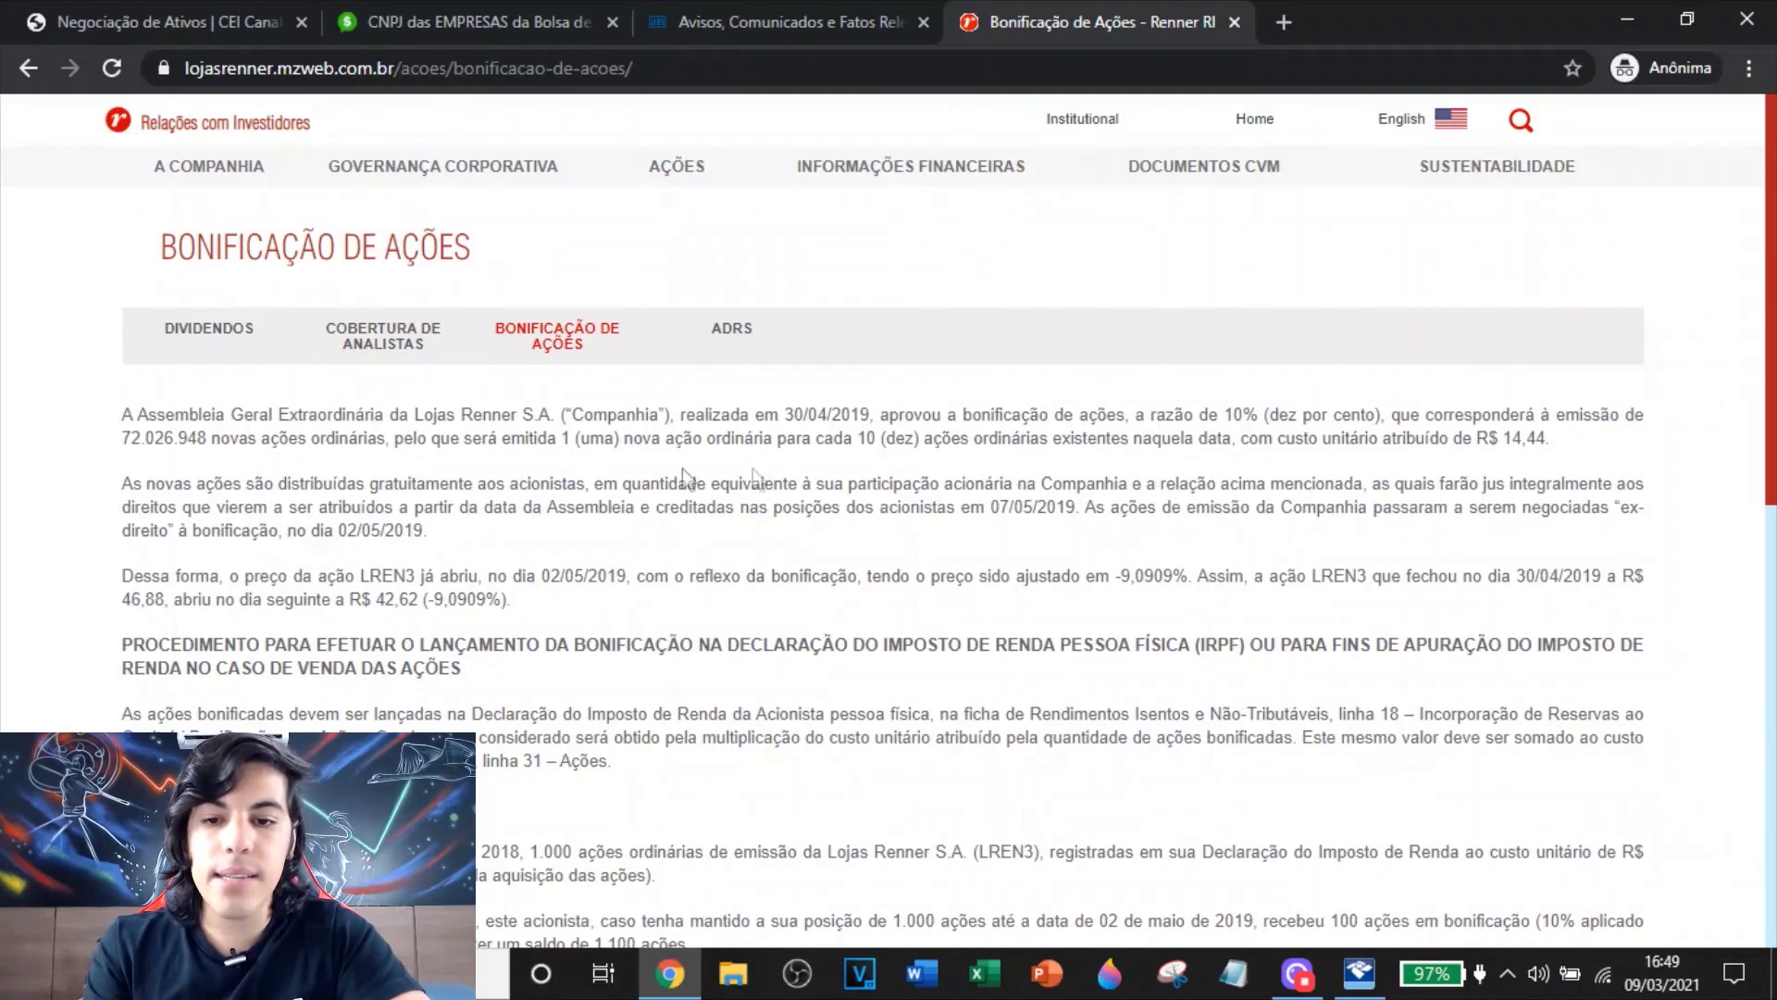
# Examine the bonus share ratio and compare the example's holding cut-off date with the ex-bonus date in the announcement
pyautogui.moveTo(561, 438); pyautogui.dragTo(606, 437)
pyautogui.moveTo(853, 438); pyautogui.dragTo(877, 439)
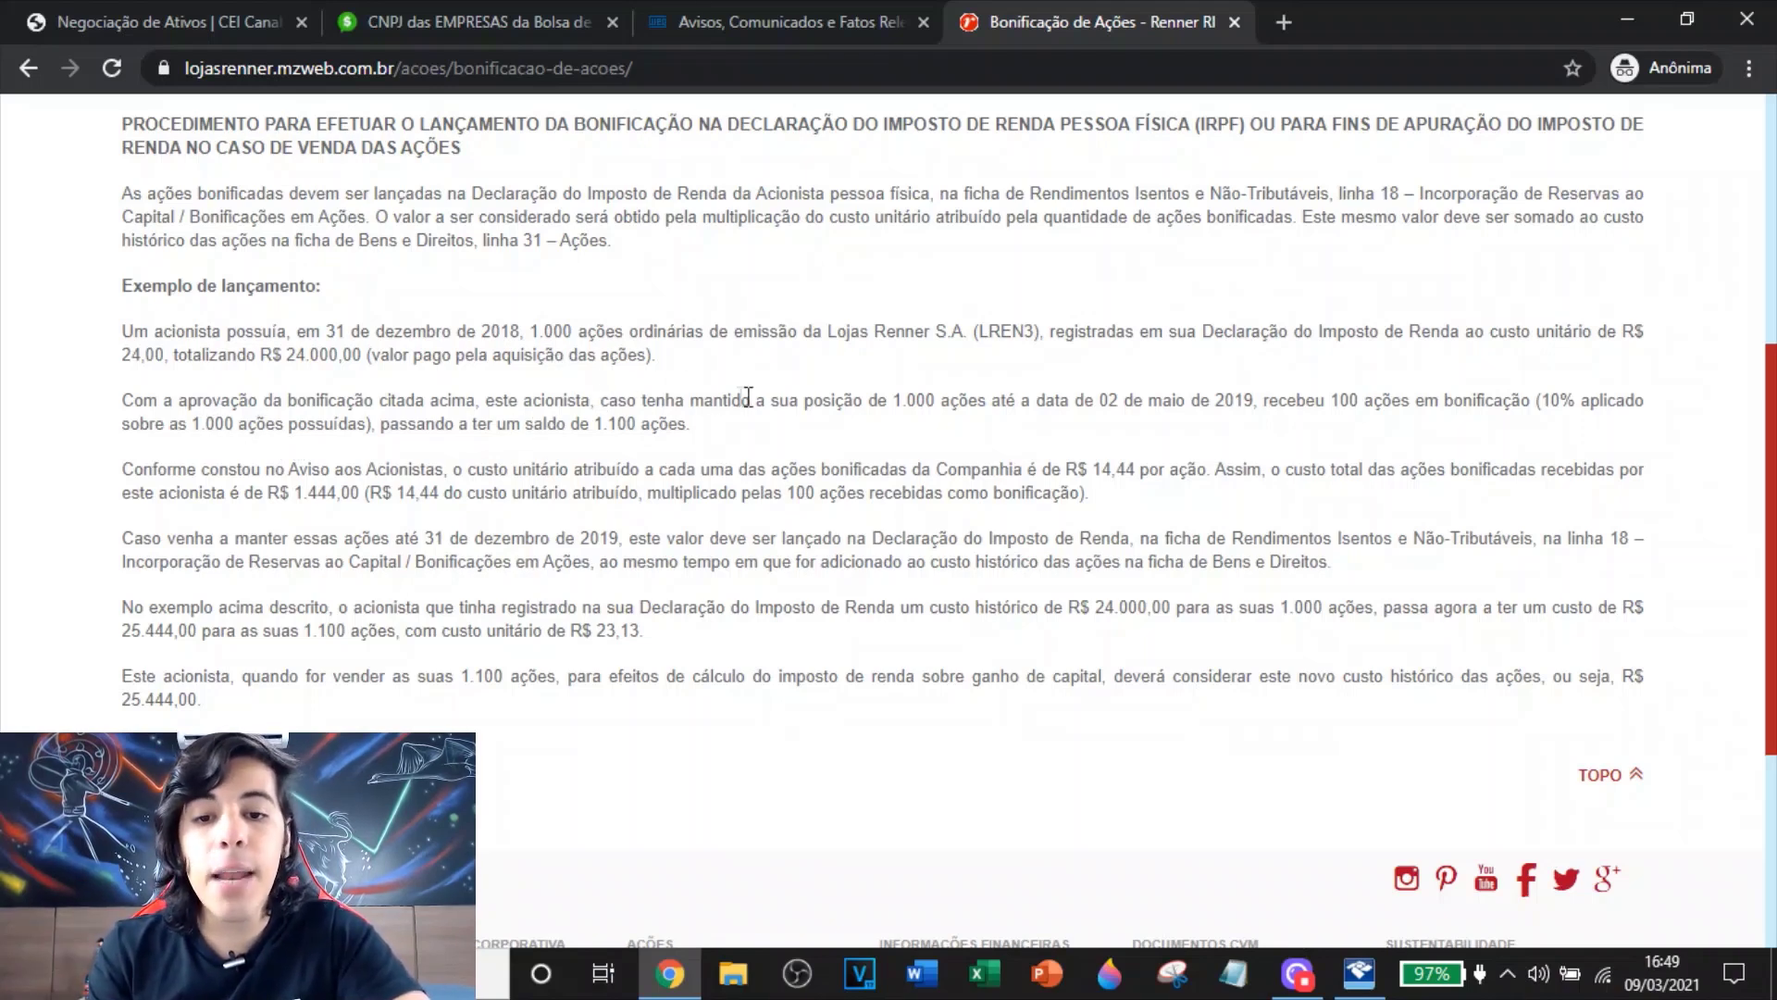
pyautogui.moveTo(524, 333); pyautogui.dragTo(696, 335)
pyautogui.click(1179, 411)
pyautogui.moveTo(1100, 407); pyautogui.dragTo(1253, 409)
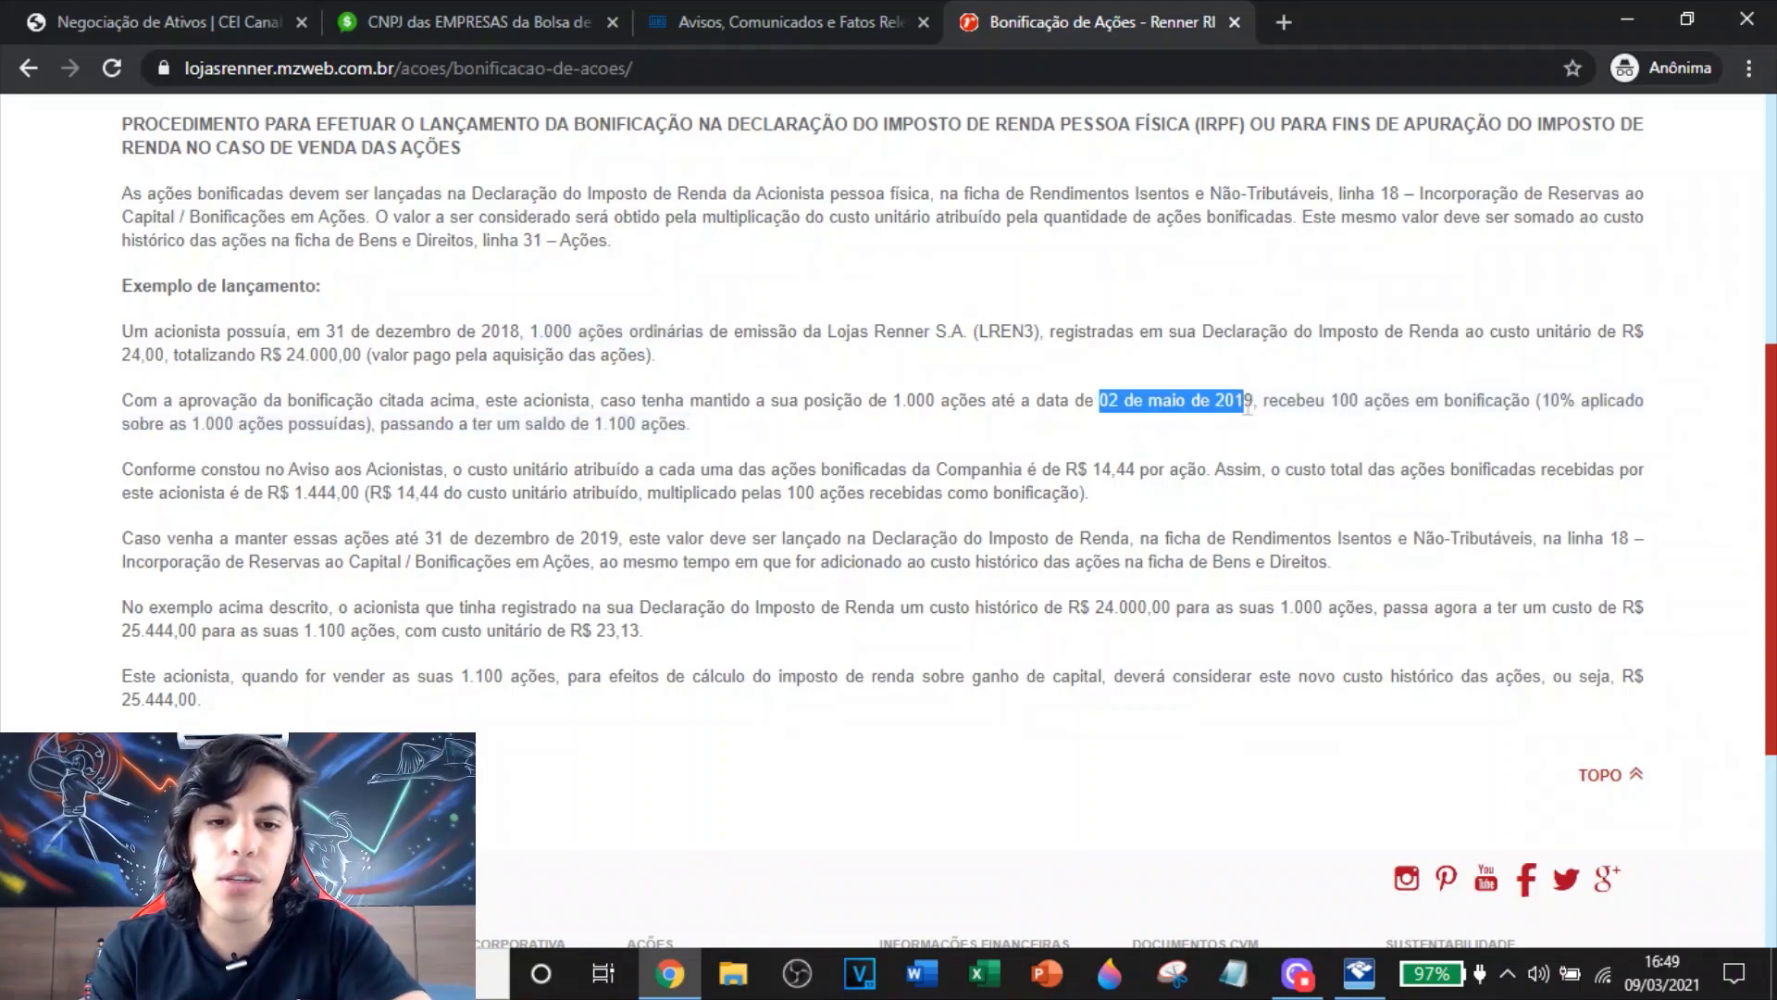
pyautogui.scroll(3, 863, 413)
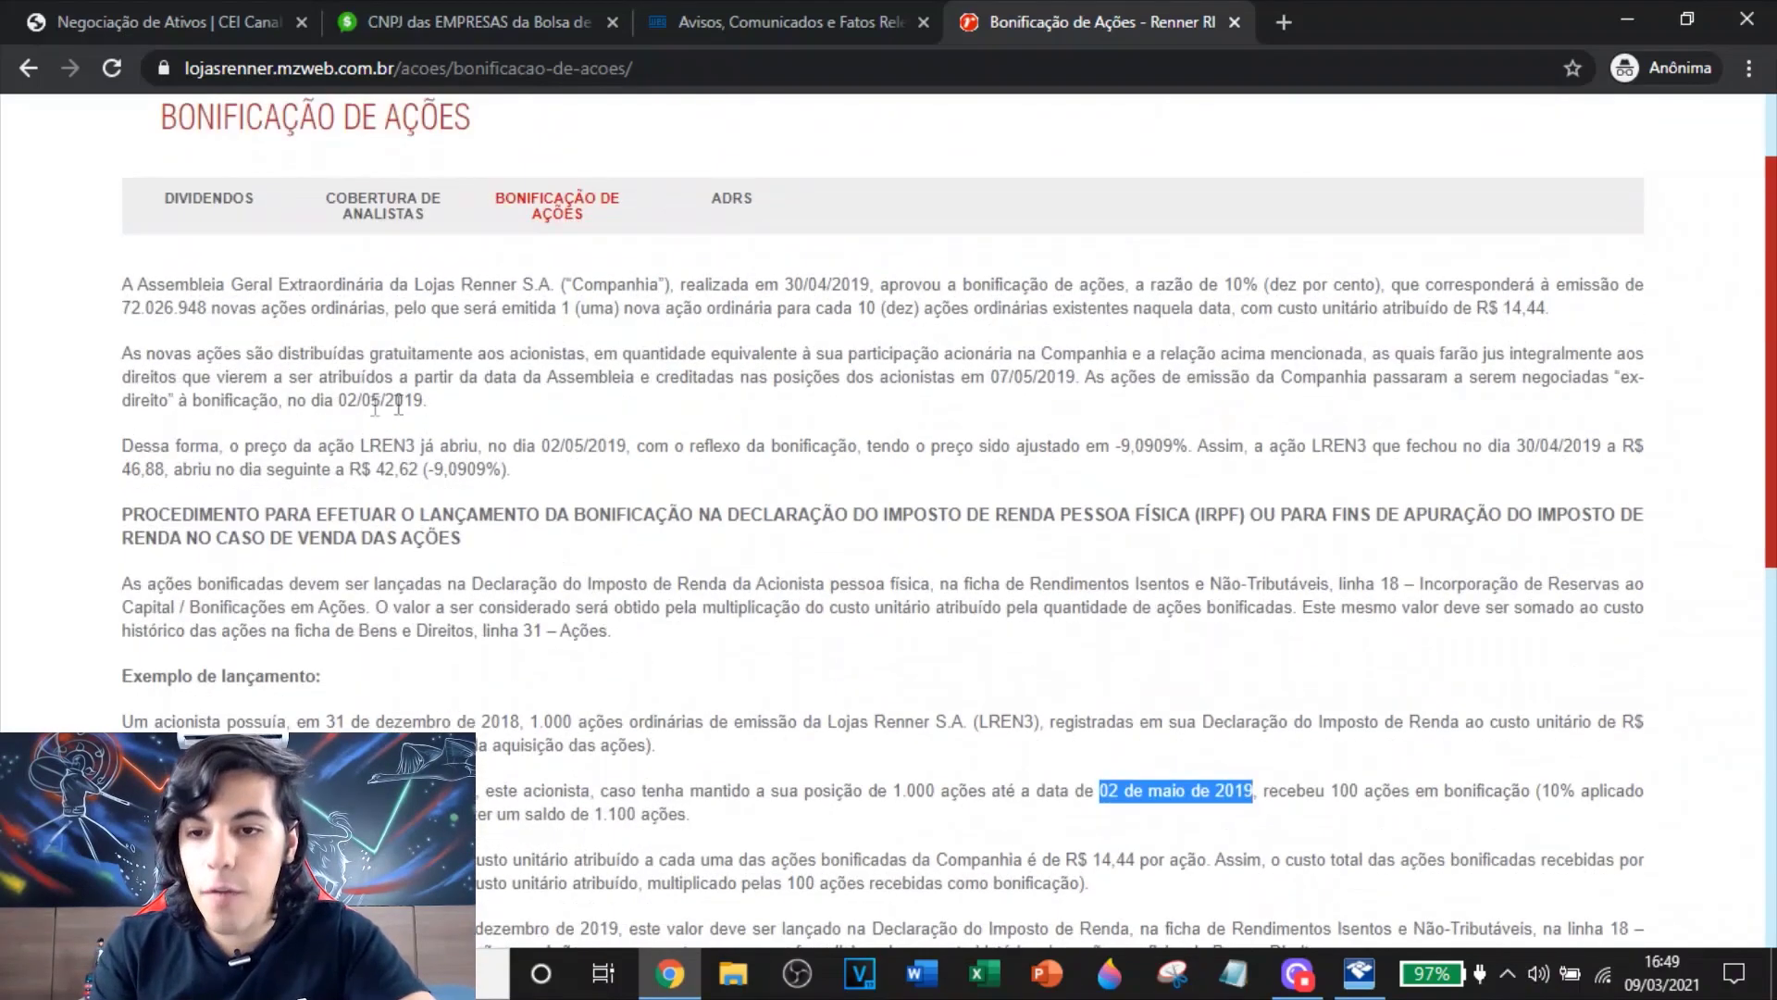
pyautogui.moveTo(333, 400); pyautogui.dragTo(426, 418)
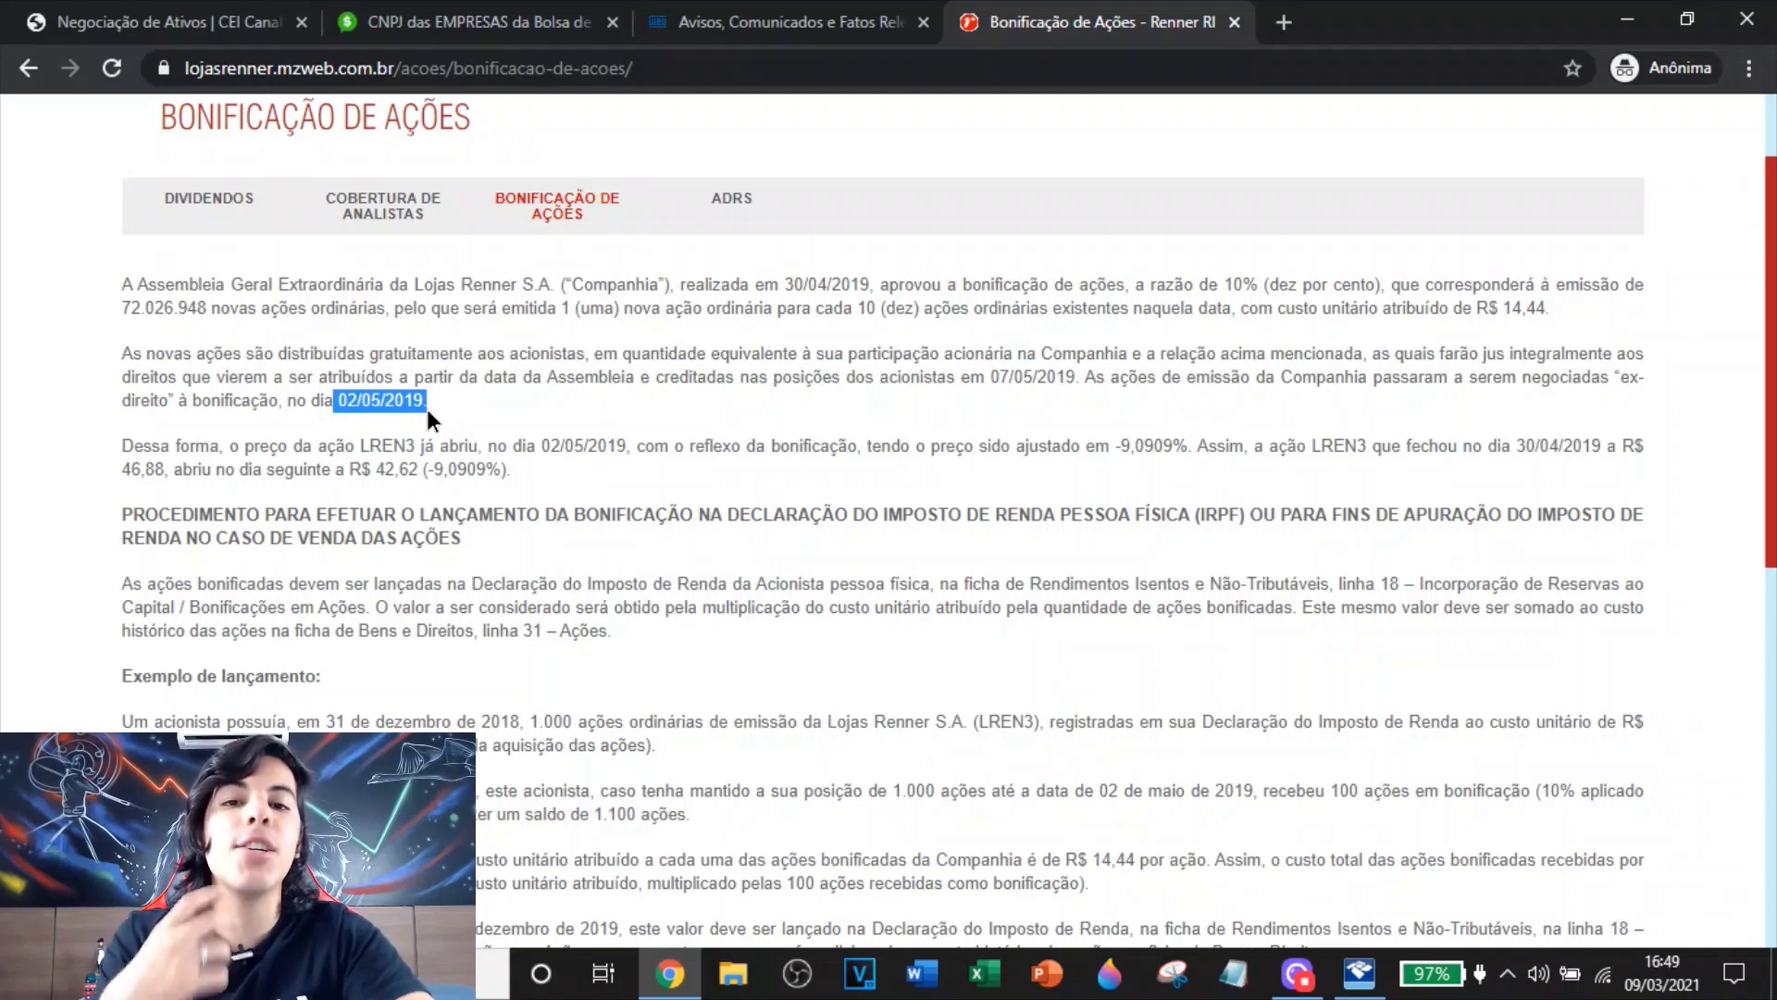
pyautogui.scroll(-4, 536, 514)
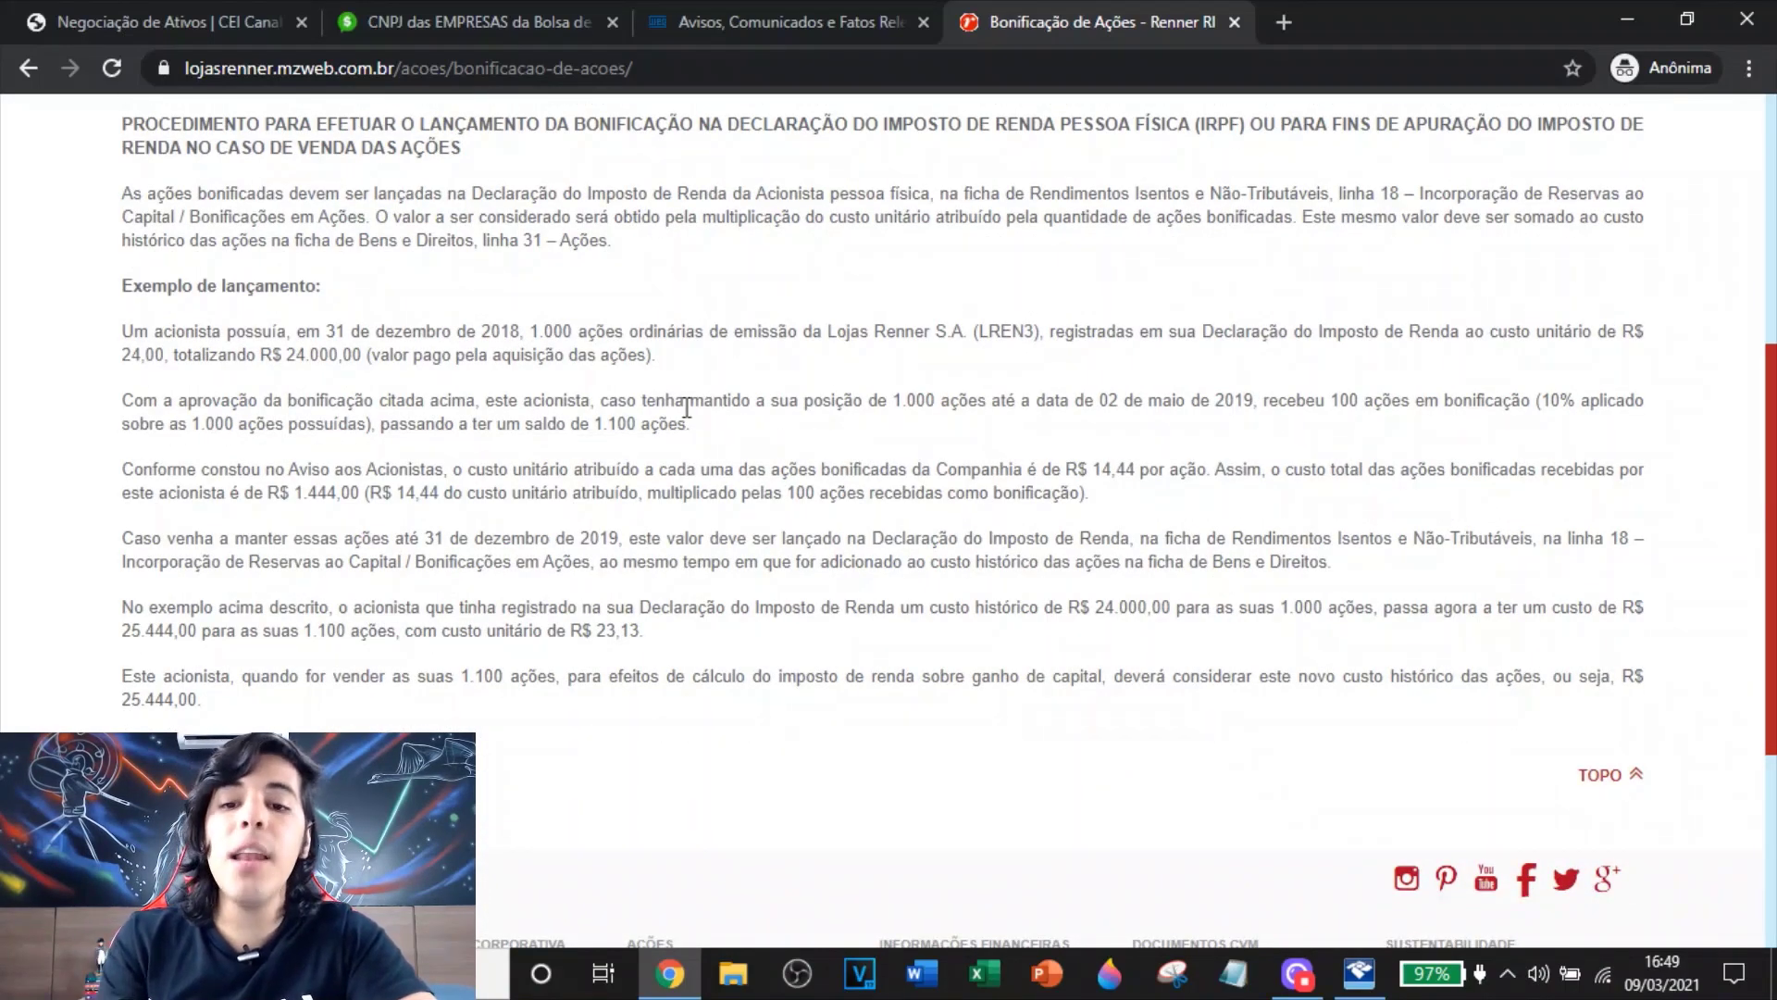
# Examine how the bonus ratio applied to the original holding gives the bonus shares received and the new share balance
pyautogui.moveTo(1261, 400); pyautogui.dragTo(1343, 428)
pyautogui.click(1367, 407)
pyautogui.doubleClick(1339, 403)
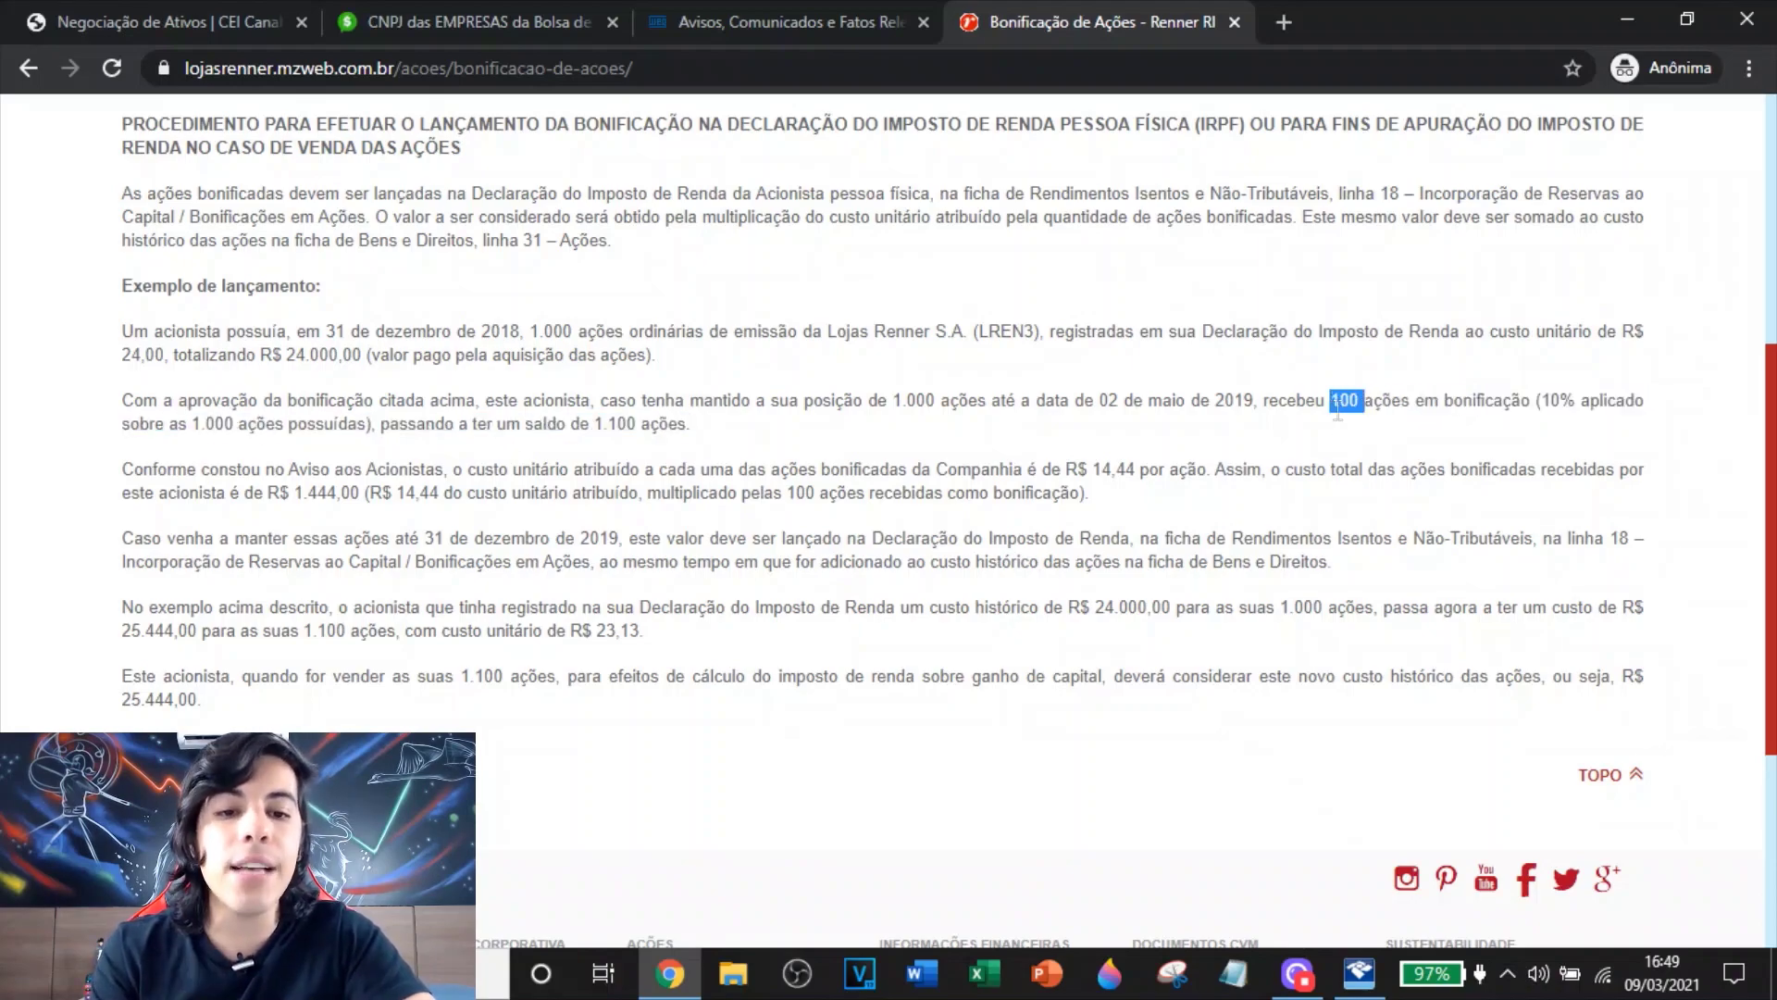
pyautogui.scroll(5, 1338, 413)
pyautogui.moveTo(558, 439); pyautogui.dragTo(893, 440)
pyautogui.scroll(-3, 894, 441)
pyautogui.moveTo(539, 593); pyautogui.dragTo(581, 591)
pyautogui.scroll(-1, 581, 586)
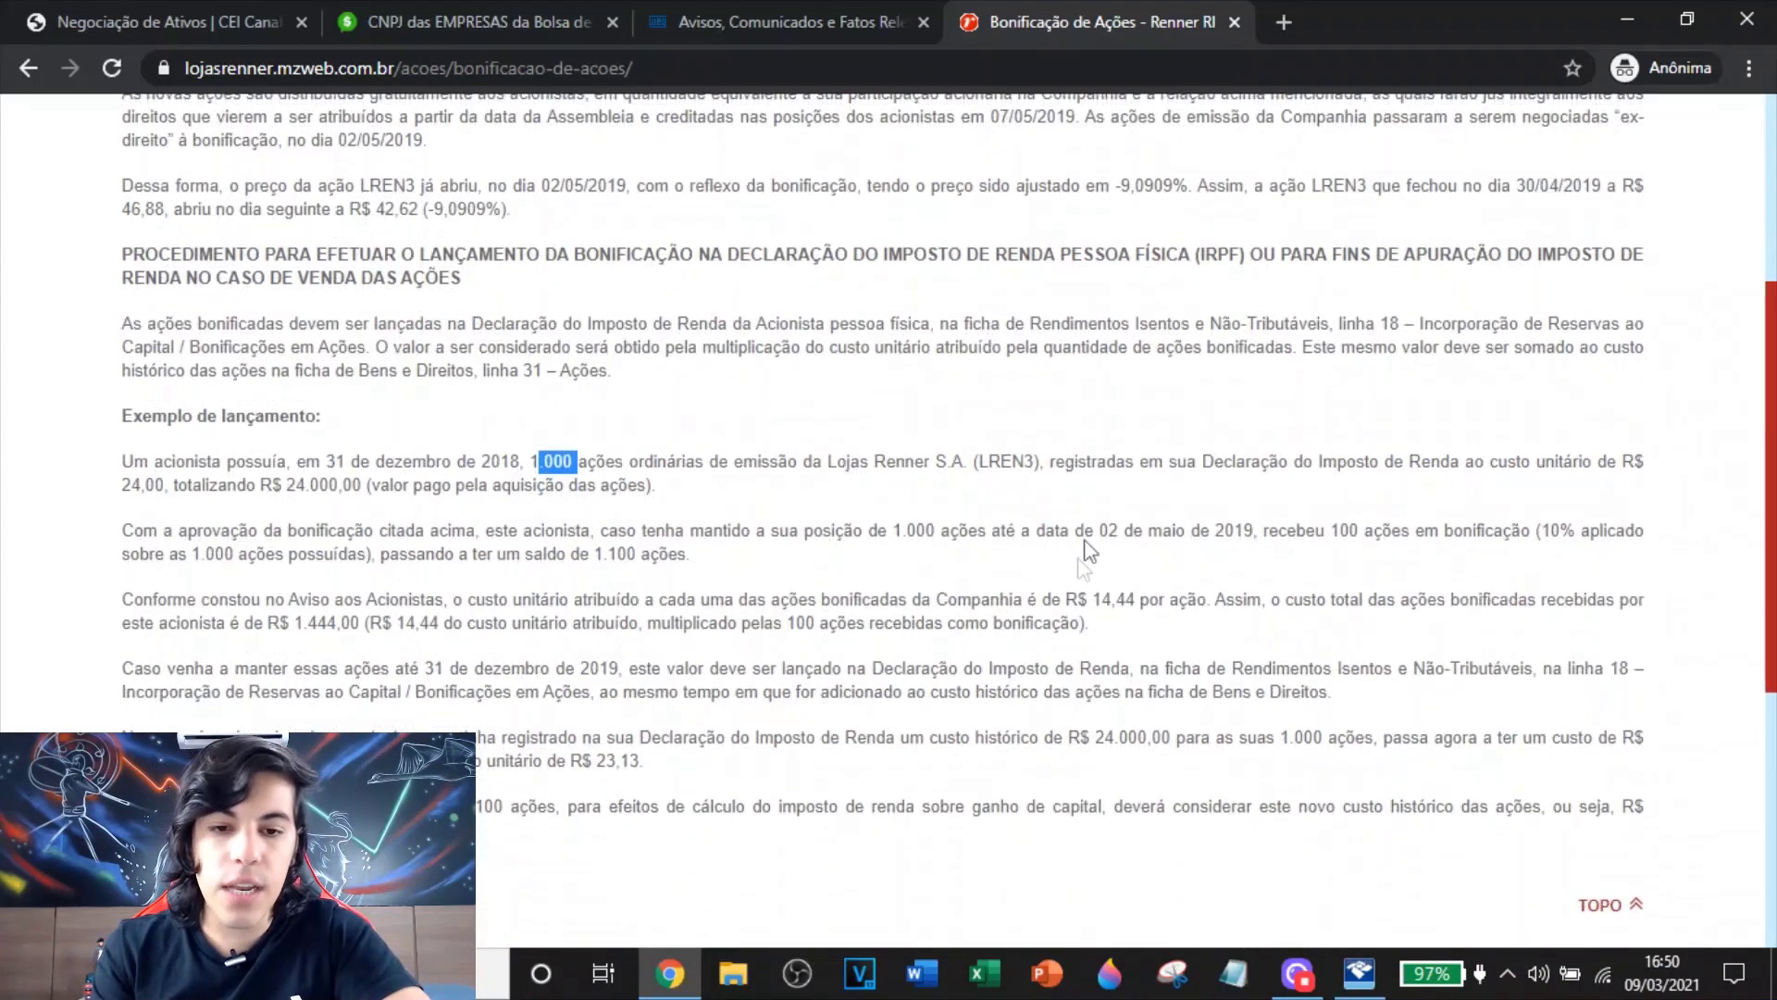
pyautogui.doubleClick(1333, 533)
pyautogui.doubleClick(603, 554)
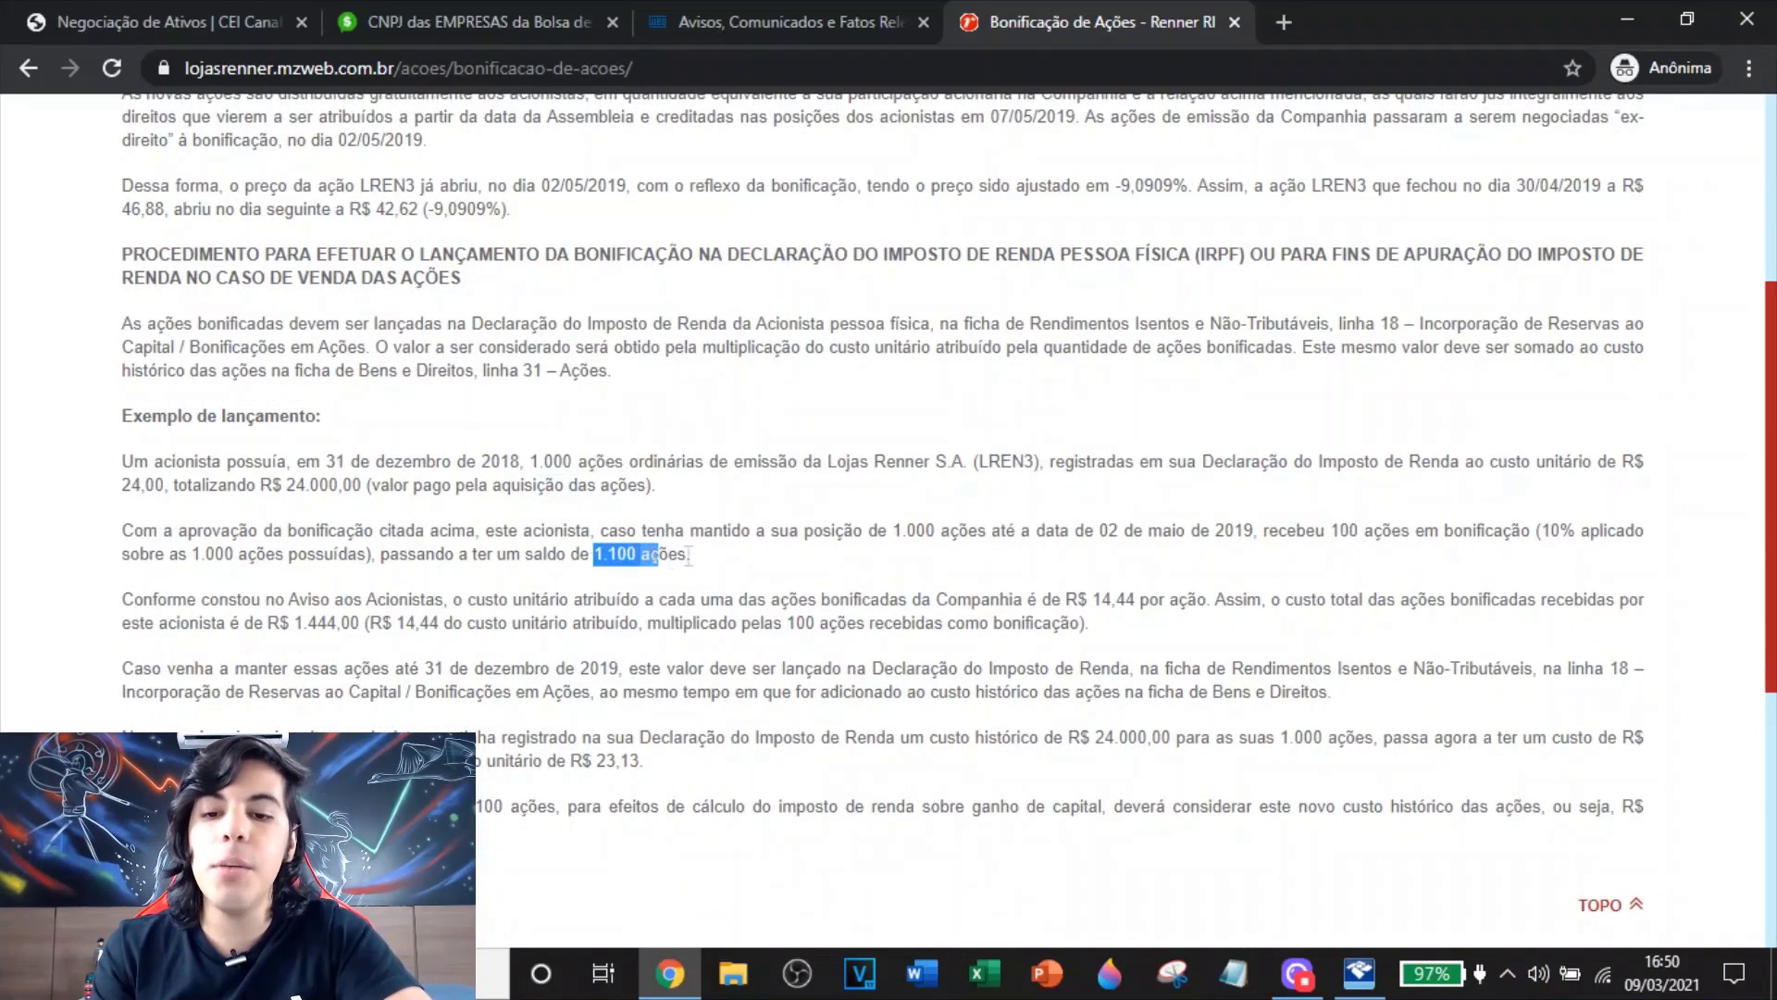
pyautogui.click(545, 473)
pyautogui.doubleClick(545, 463)
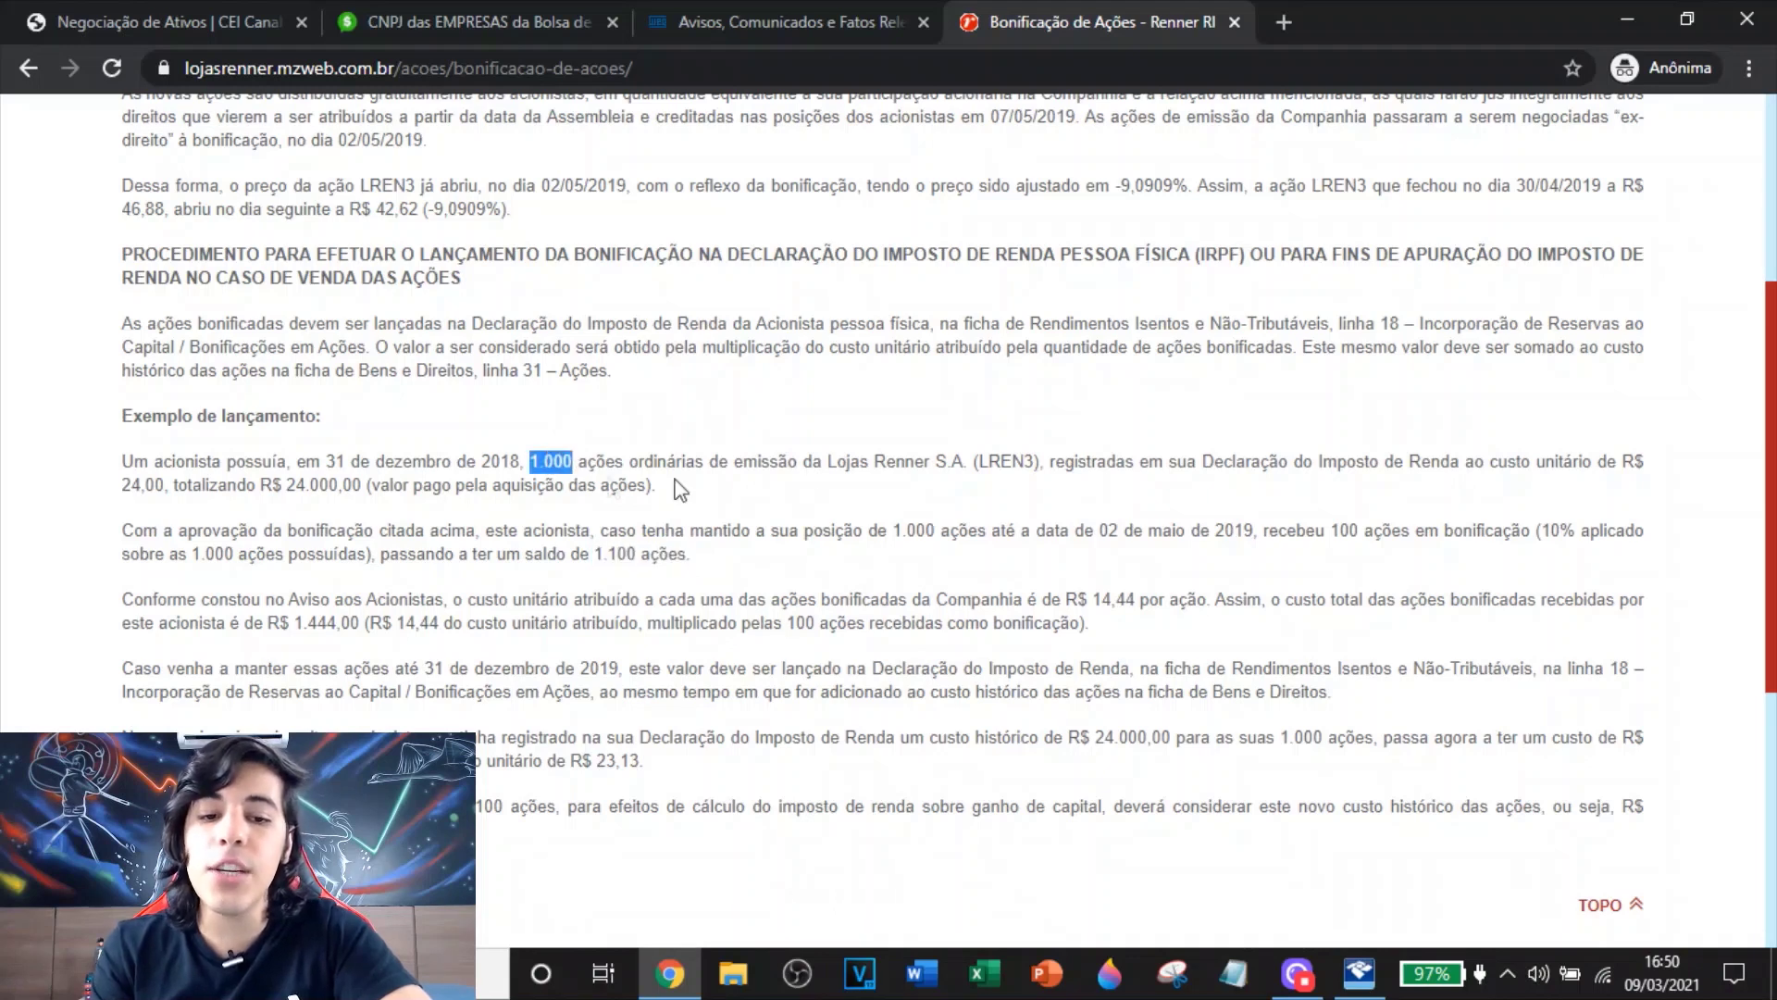
pyautogui.doubleClick(1342, 530)
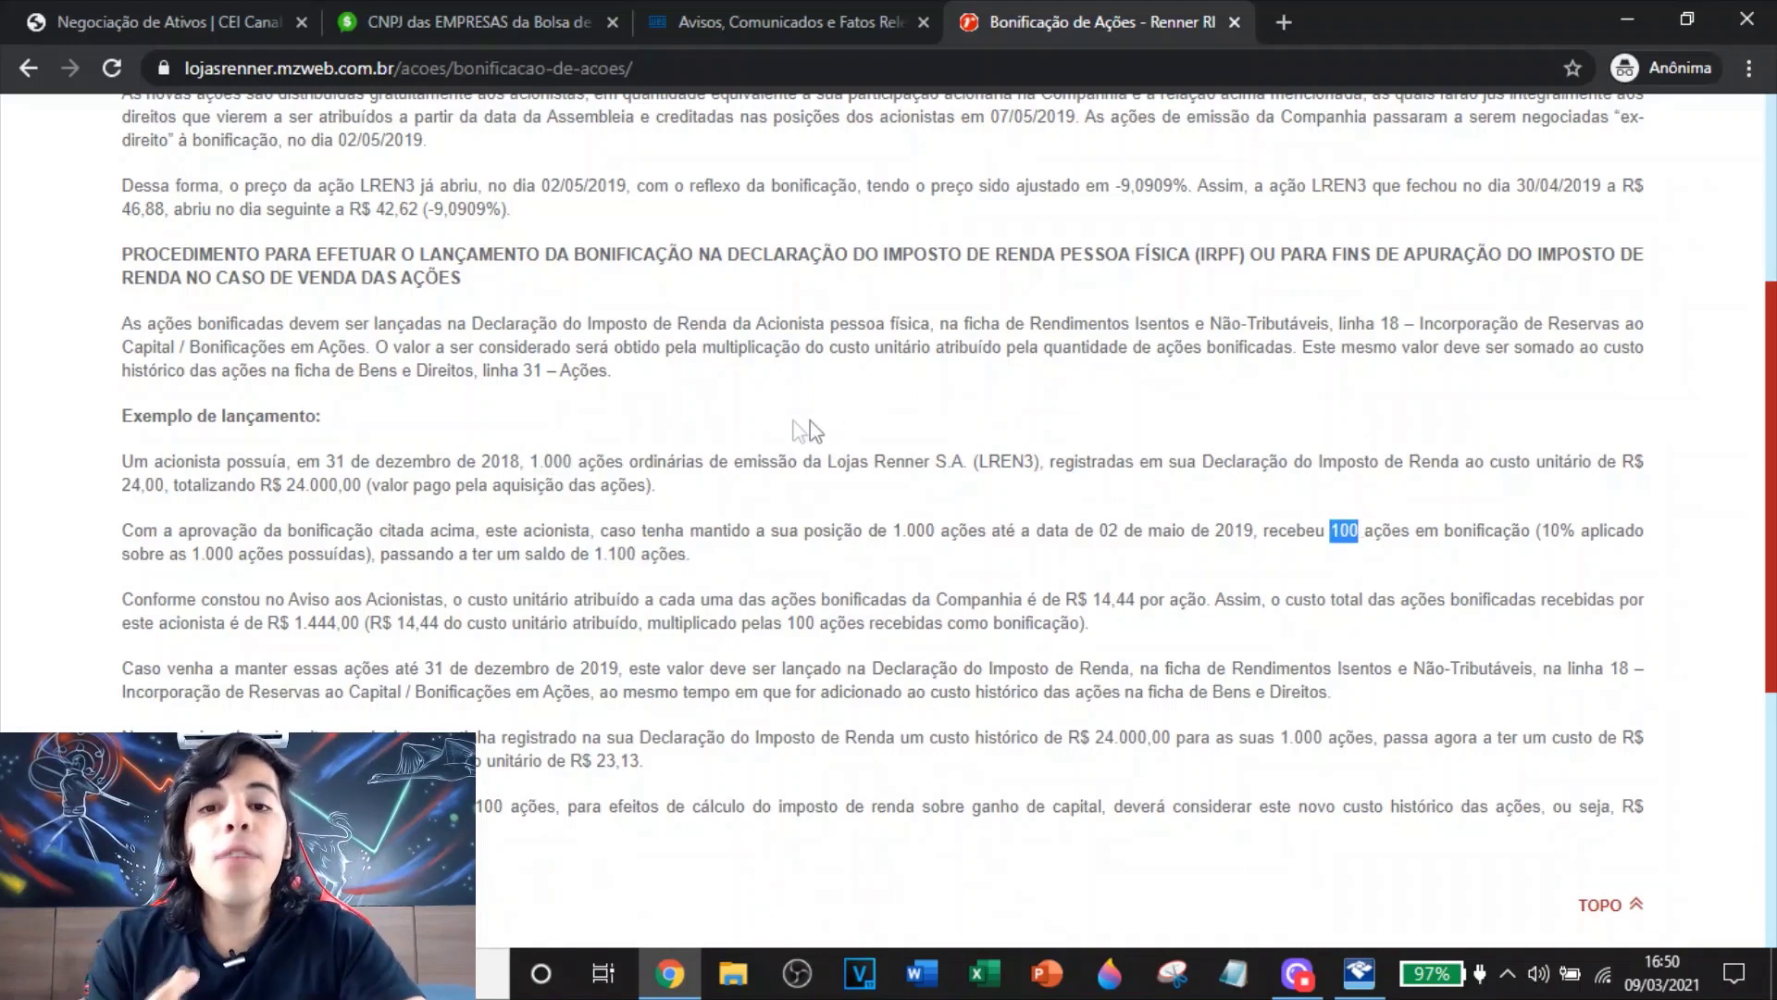
# Compare the unit cost paid for the original shares with the unit cost the company attributes to the bonus shares
pyautogui.moveTo(122, 485); pyautogui.dragTo(170, 485)
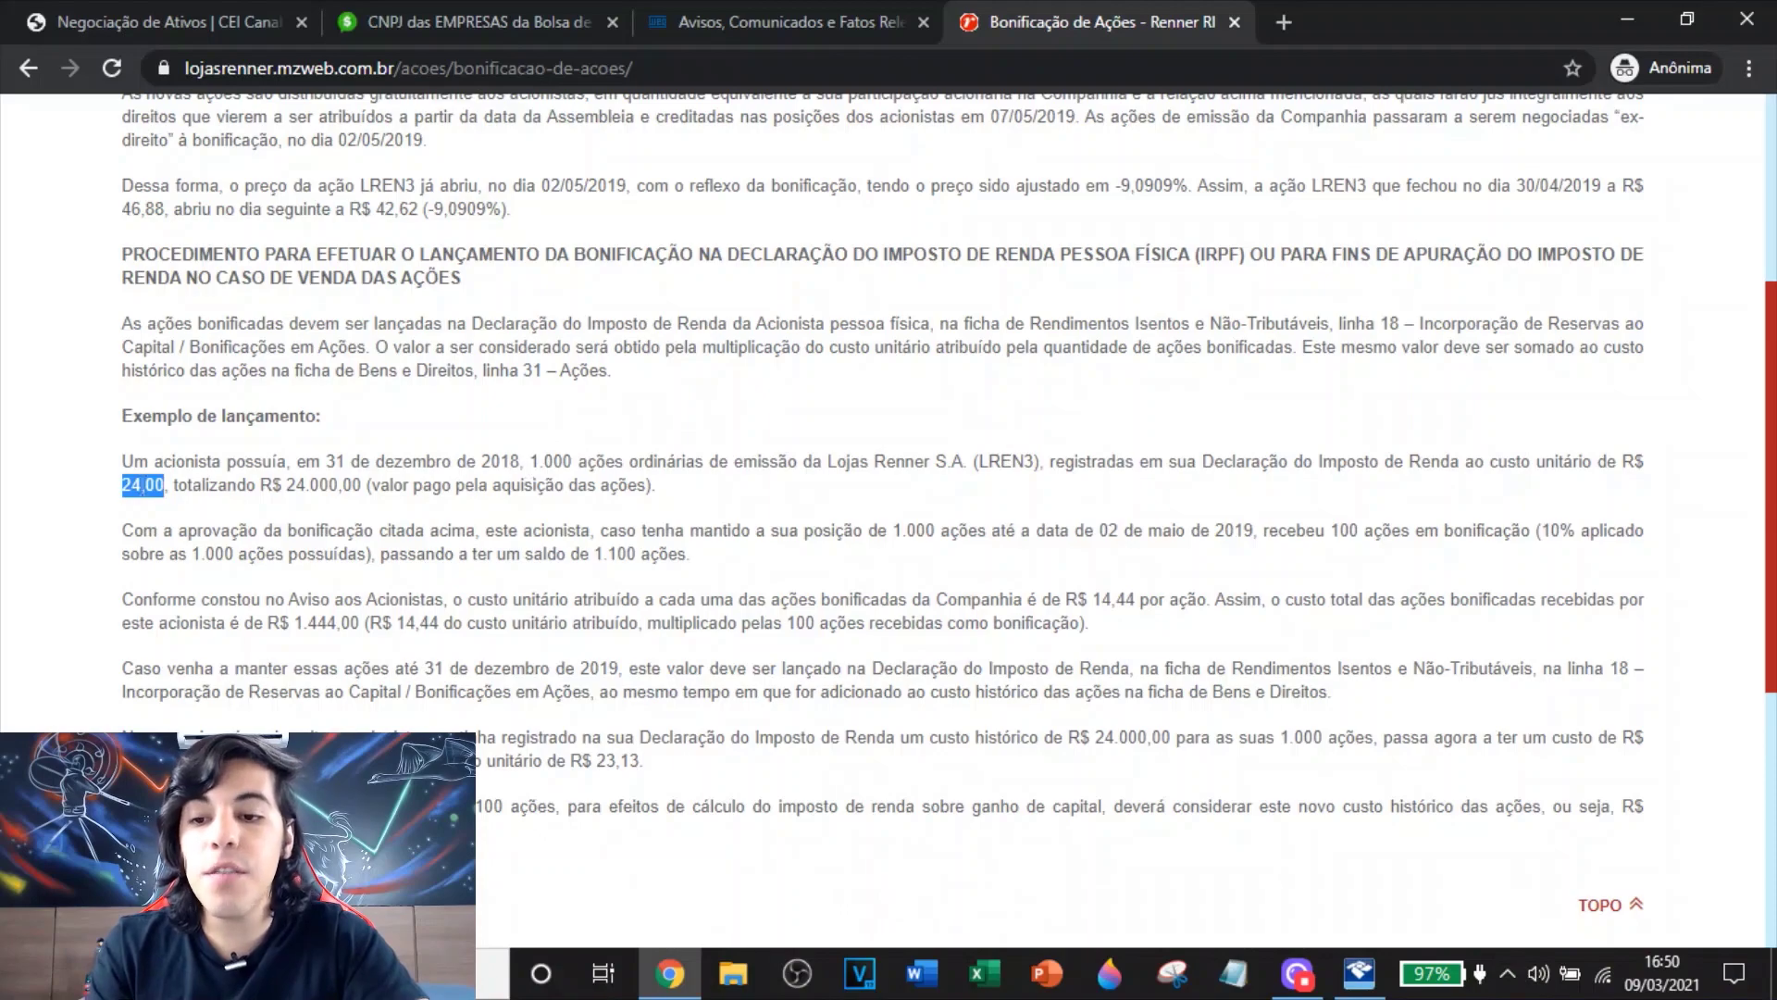
pyautogui.scroll(5, 897, 486)
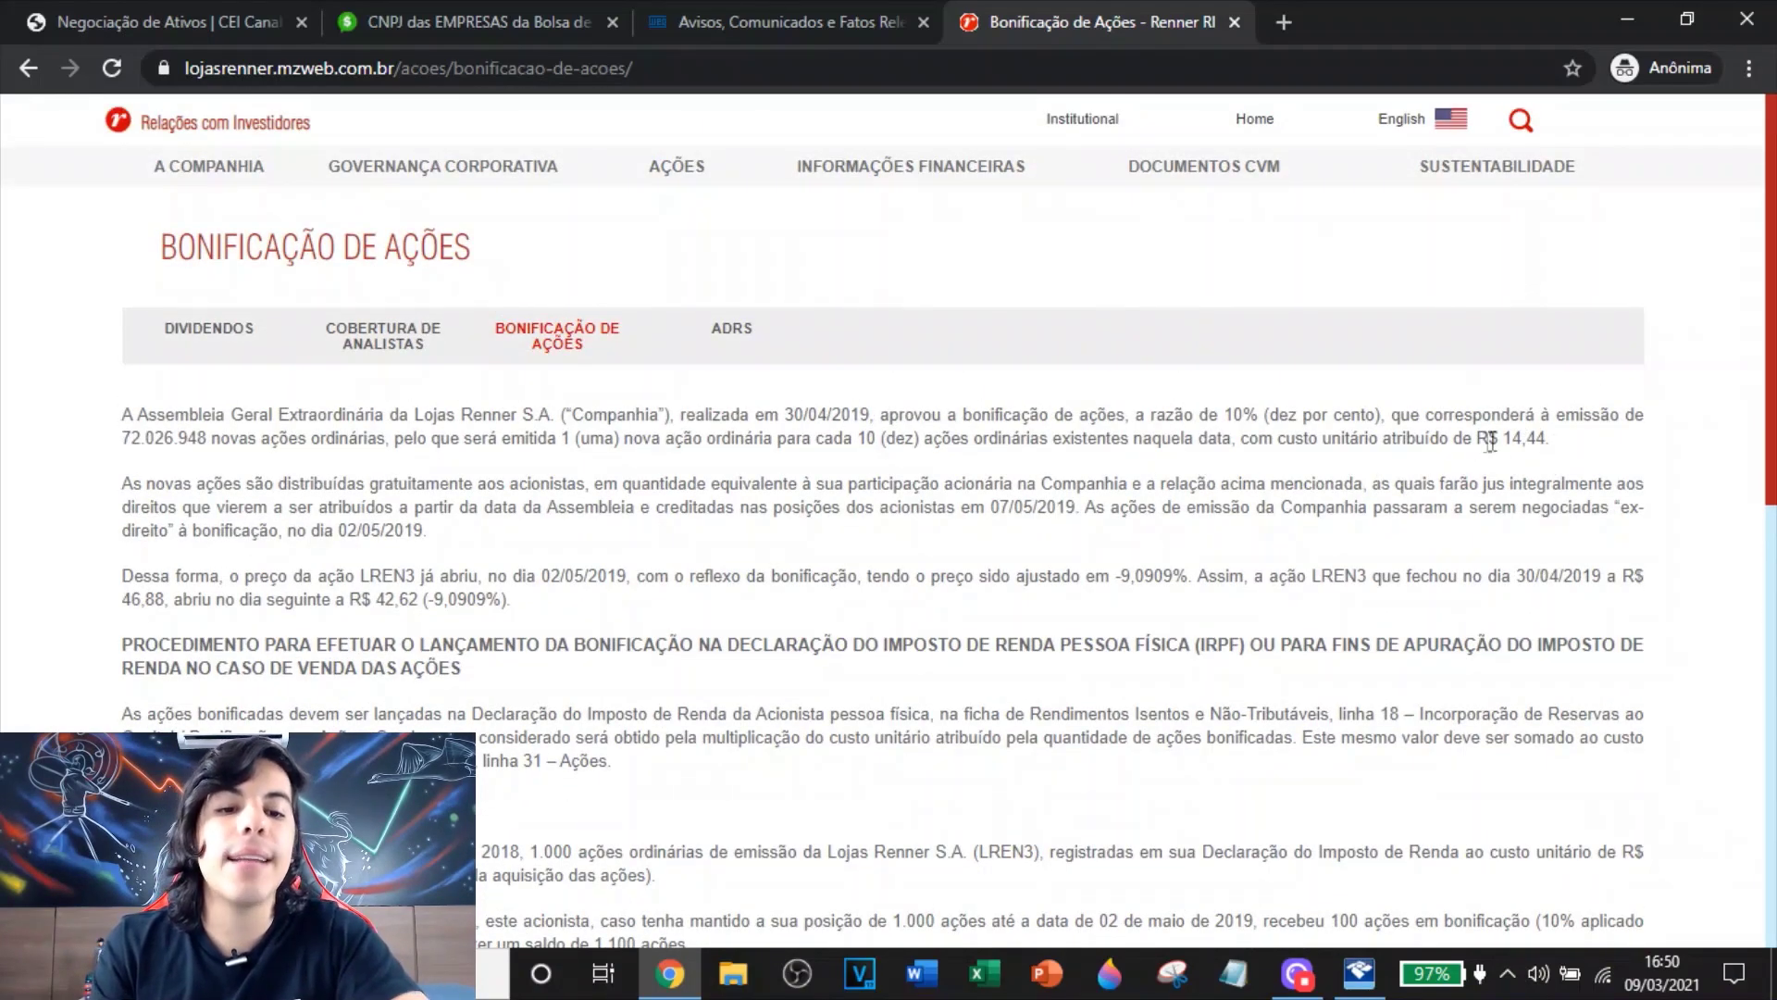
pyautogui.moveTo(1473, 438); pyautogui.dragTo(1549, 446)
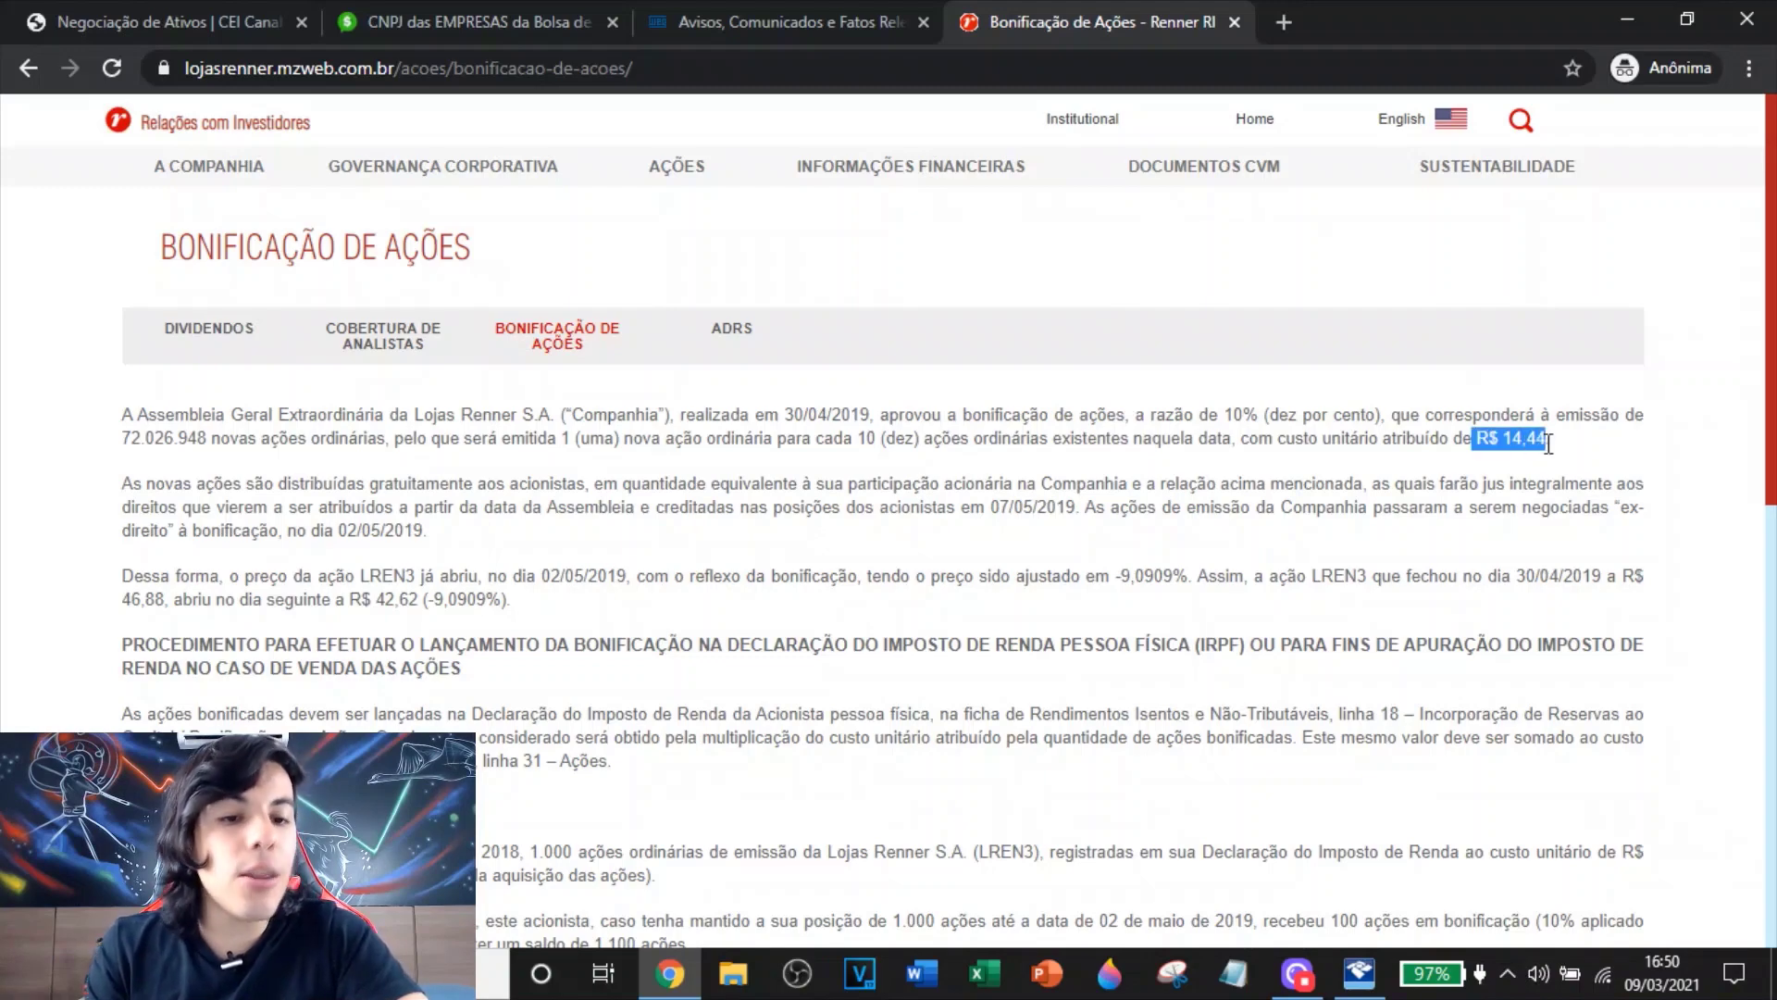
pyautogui.scroll(-3, 1518, 477)
pyautogui.moveTo(114, 608); pyautogui.dragTo(164, 623)
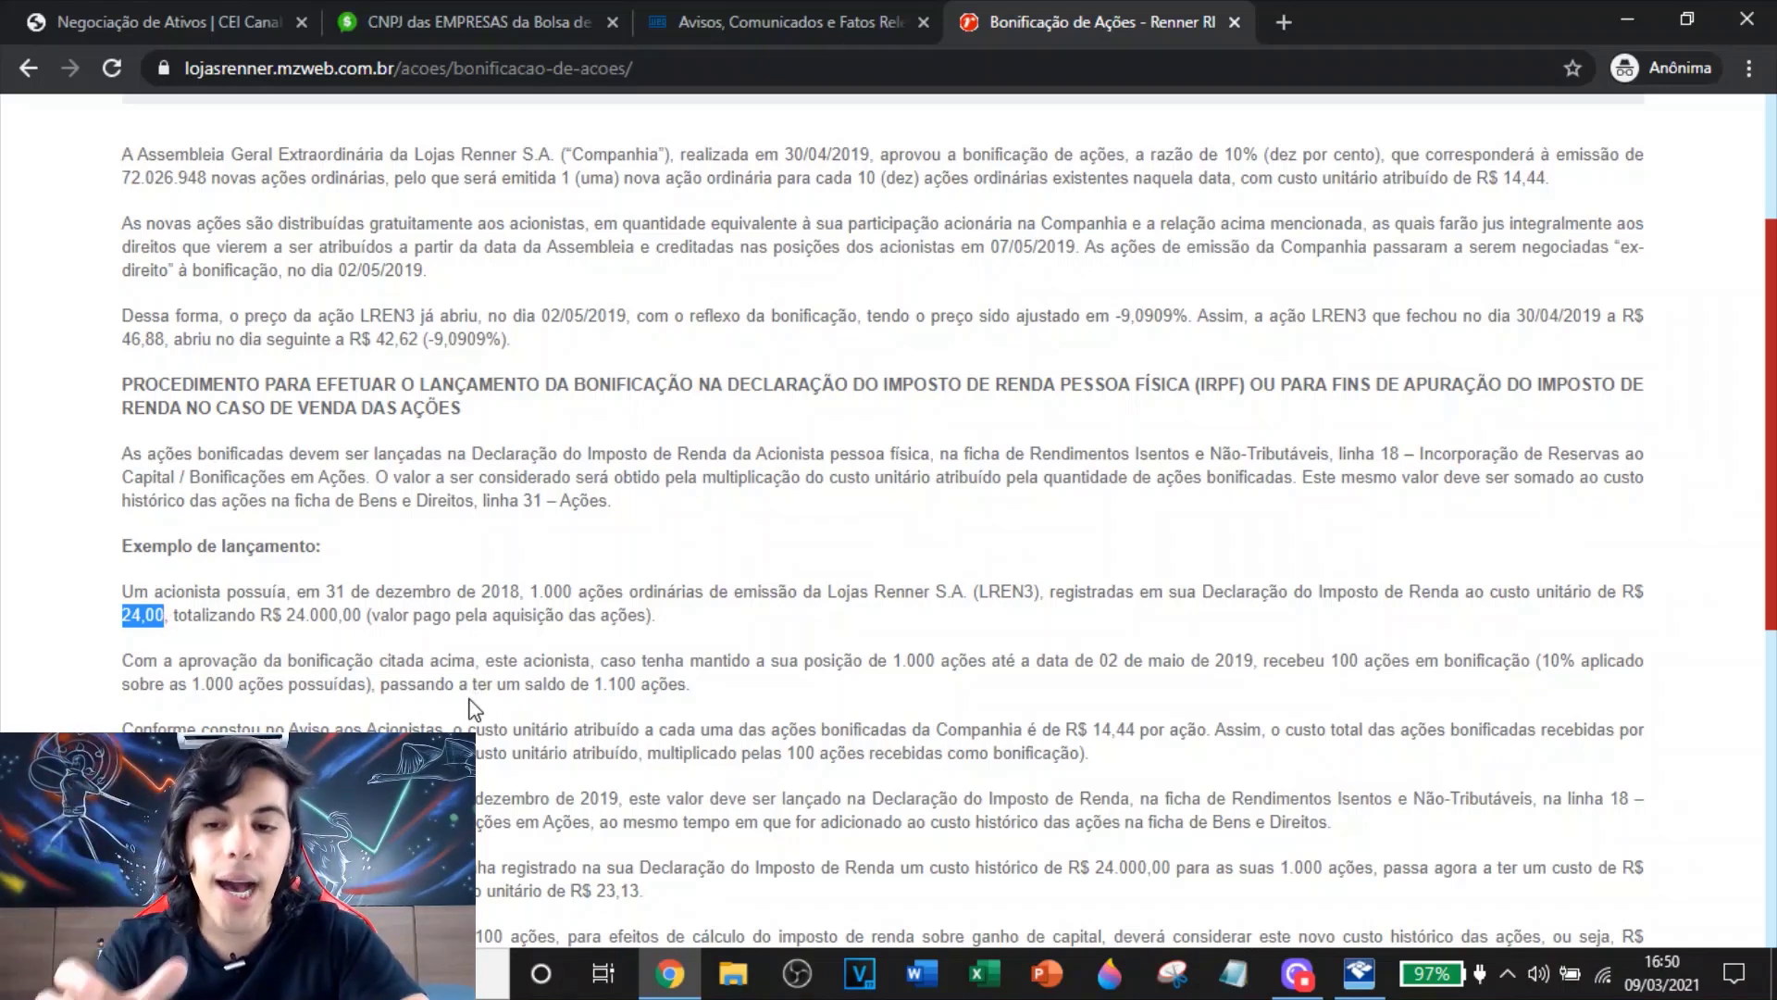
pyautogui.moveTo(368, 617); pyautogui.dragTo(653, 620)
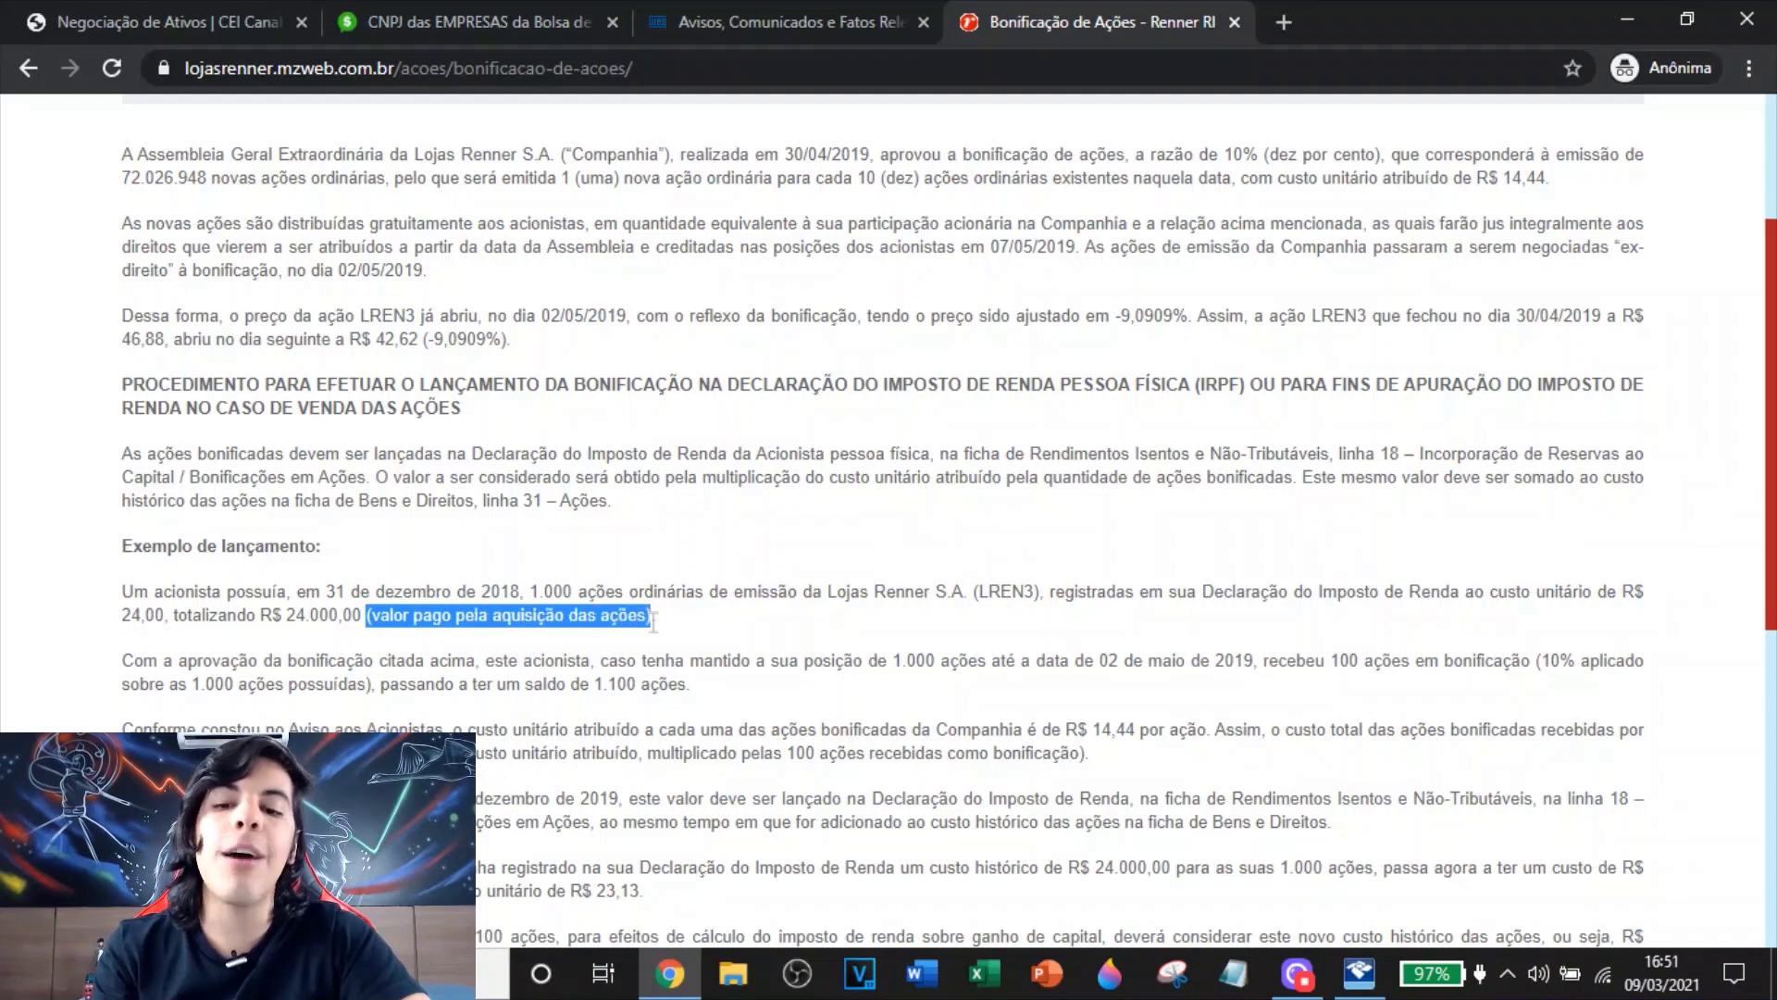
pyautogui.scroll(-1, 584, 717)
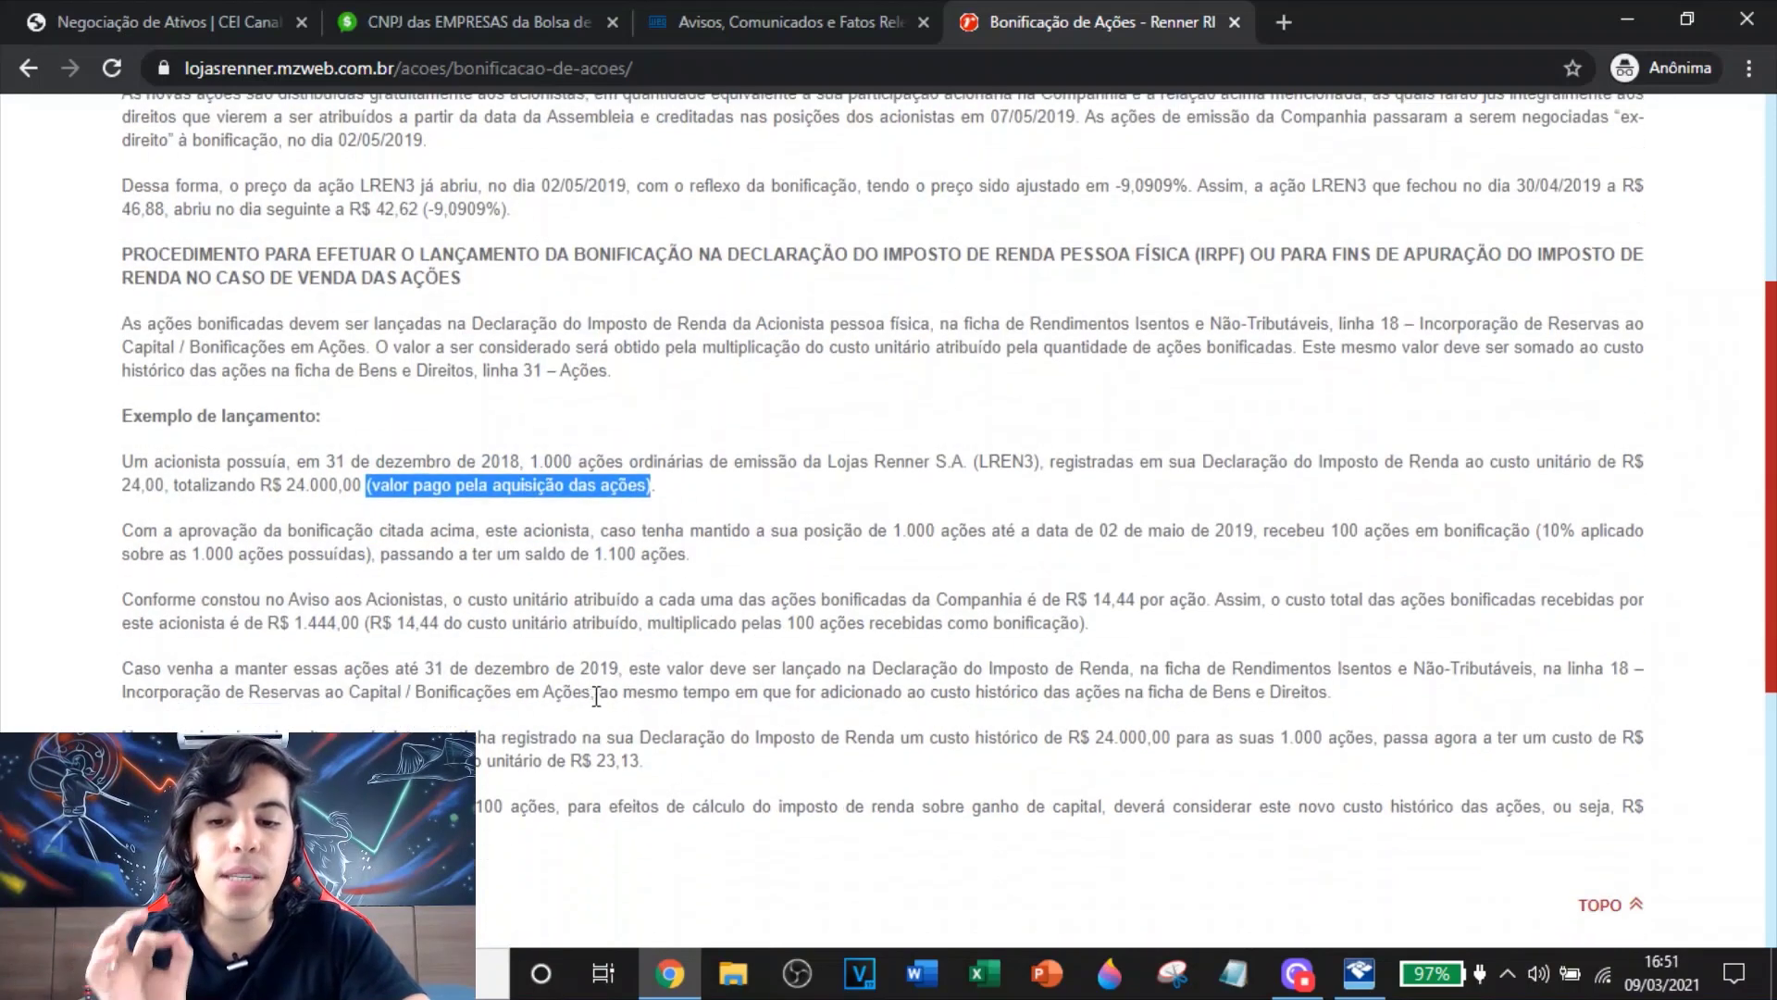
pyautogui.click(698, 578)
pyautogui.scroll(-1, 592, 579)
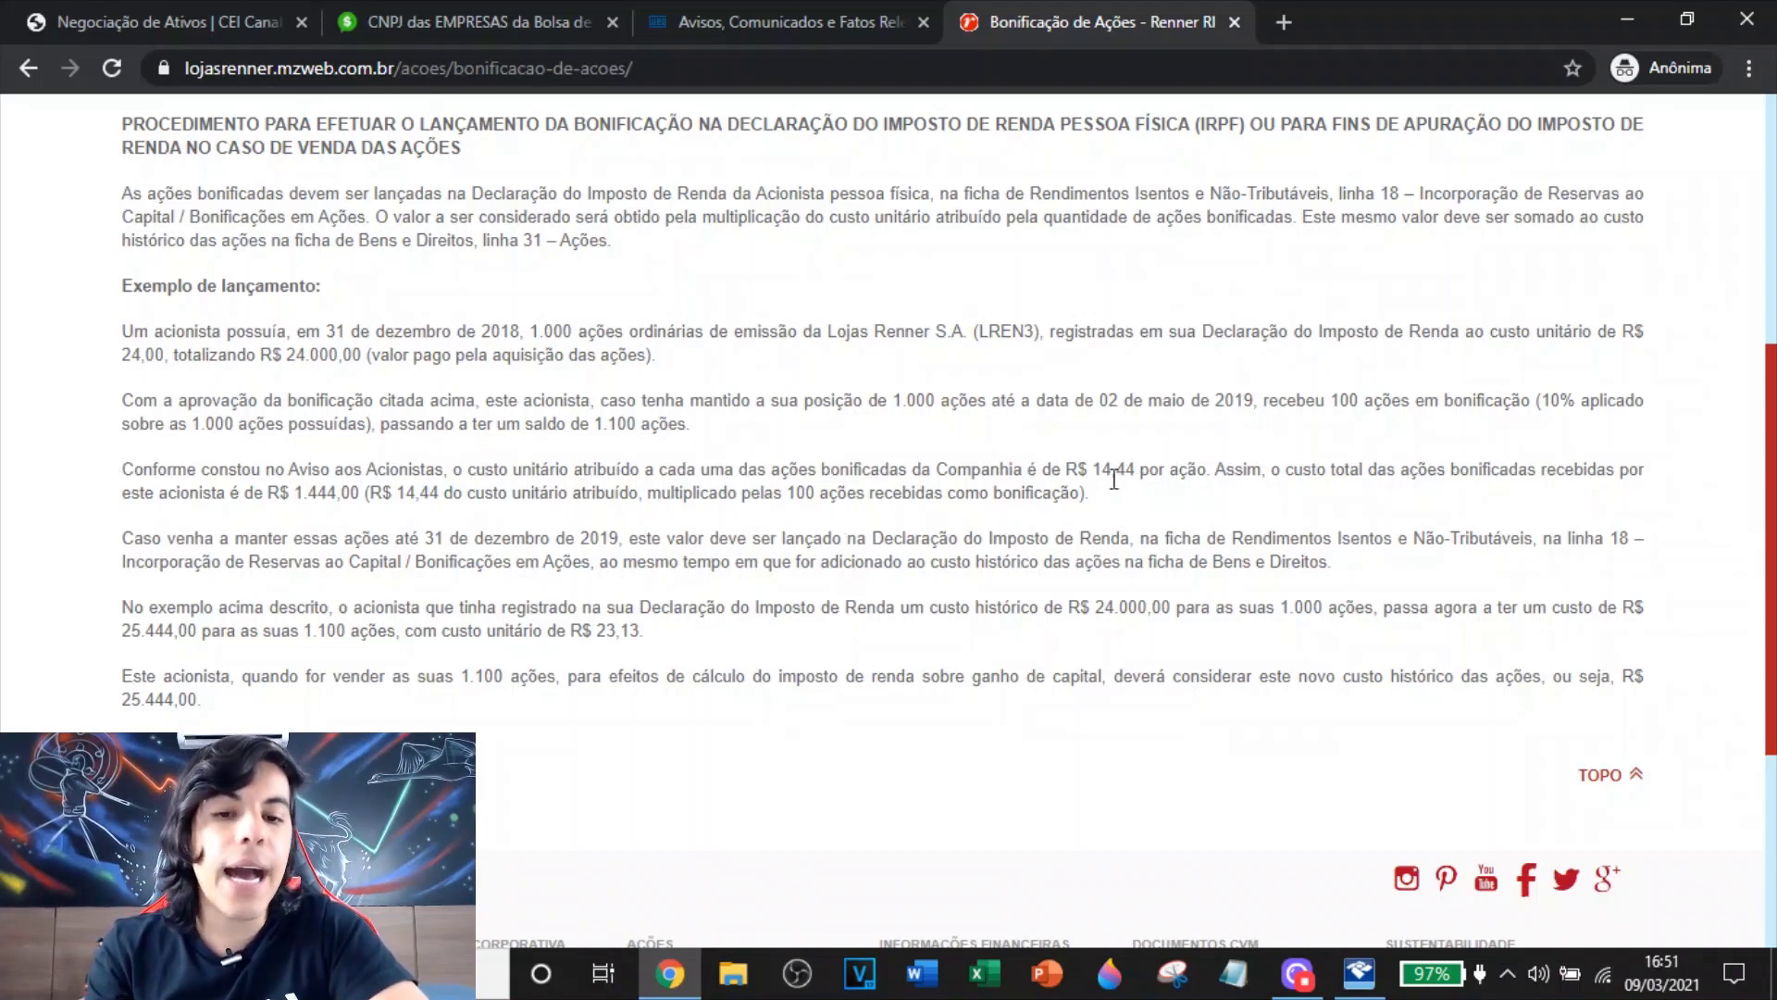
# Examine how the attributed unit cost and number of bonus shares received produce the total cost of the example's bonus shares
pyautogui.scroll(6, 1147, 507)
pyautogui.moveTo(1474, 439); pyautogui.dragTo(1523, 441)
pyautogui.scroll(-7, 1368, 514)
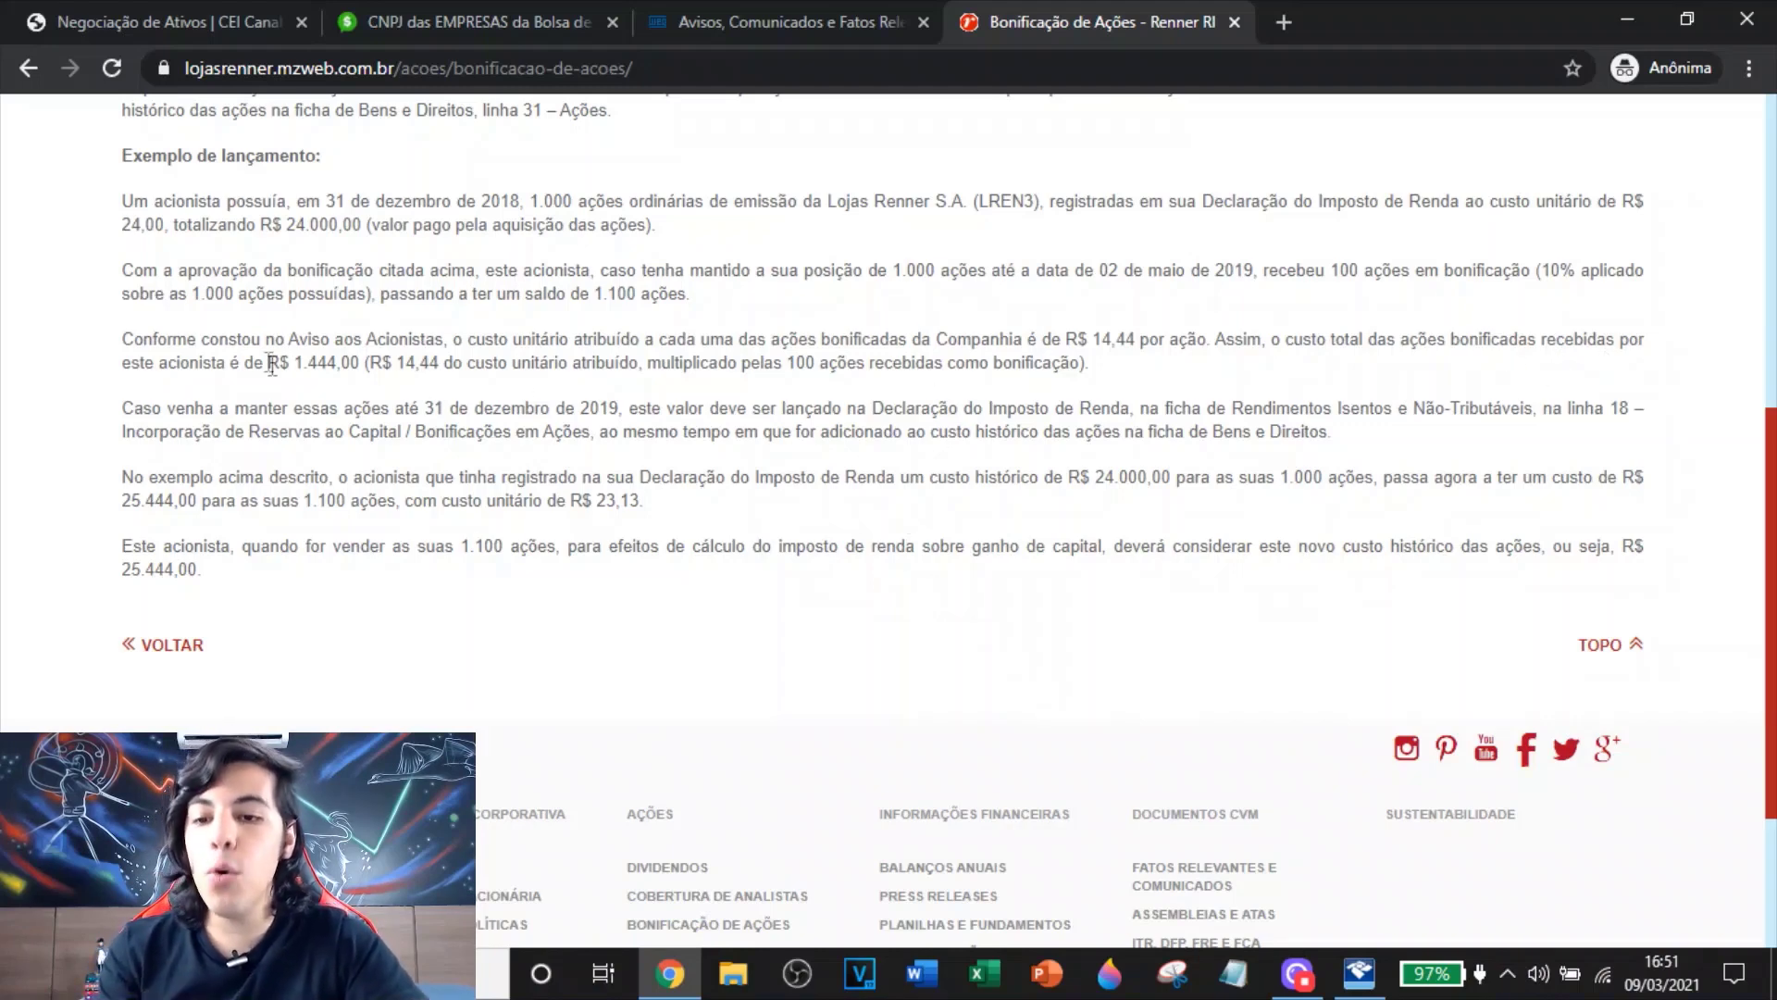
pyautogui.moveTo(267, 363); pyautogui.dragTo(648, 368)
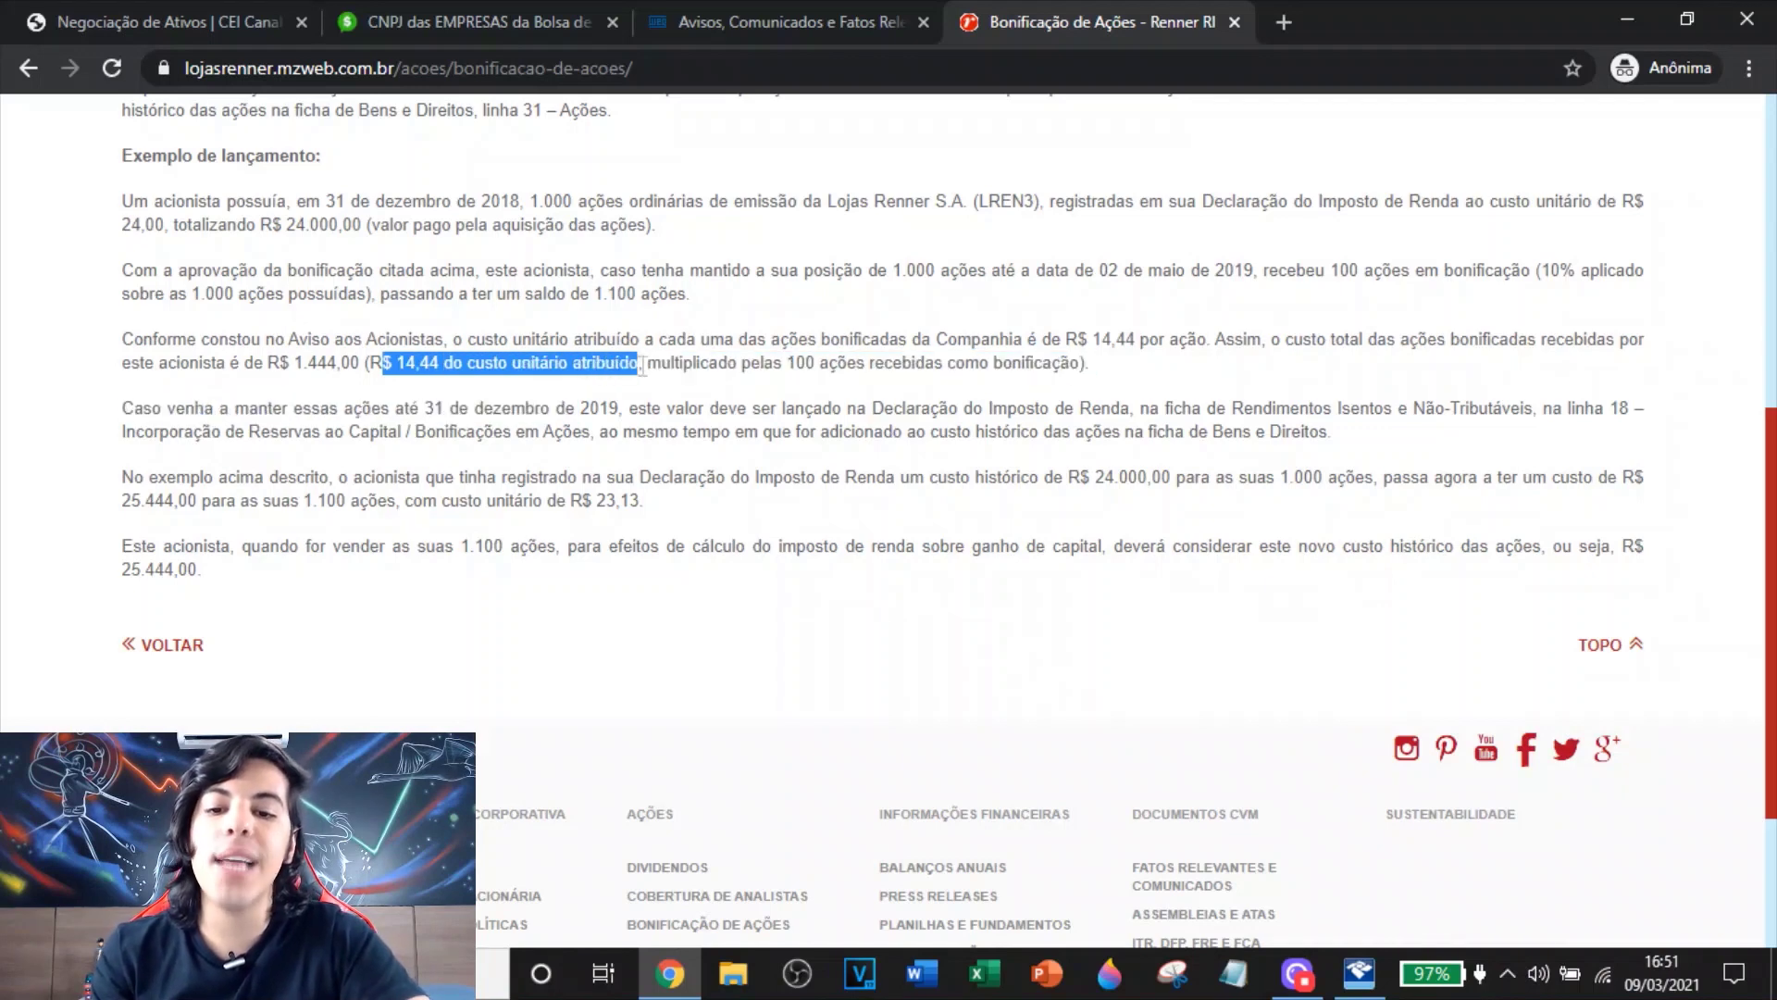
pyautogui.moveTo(784, 366); pyautogui.dragTo(1129, 405)
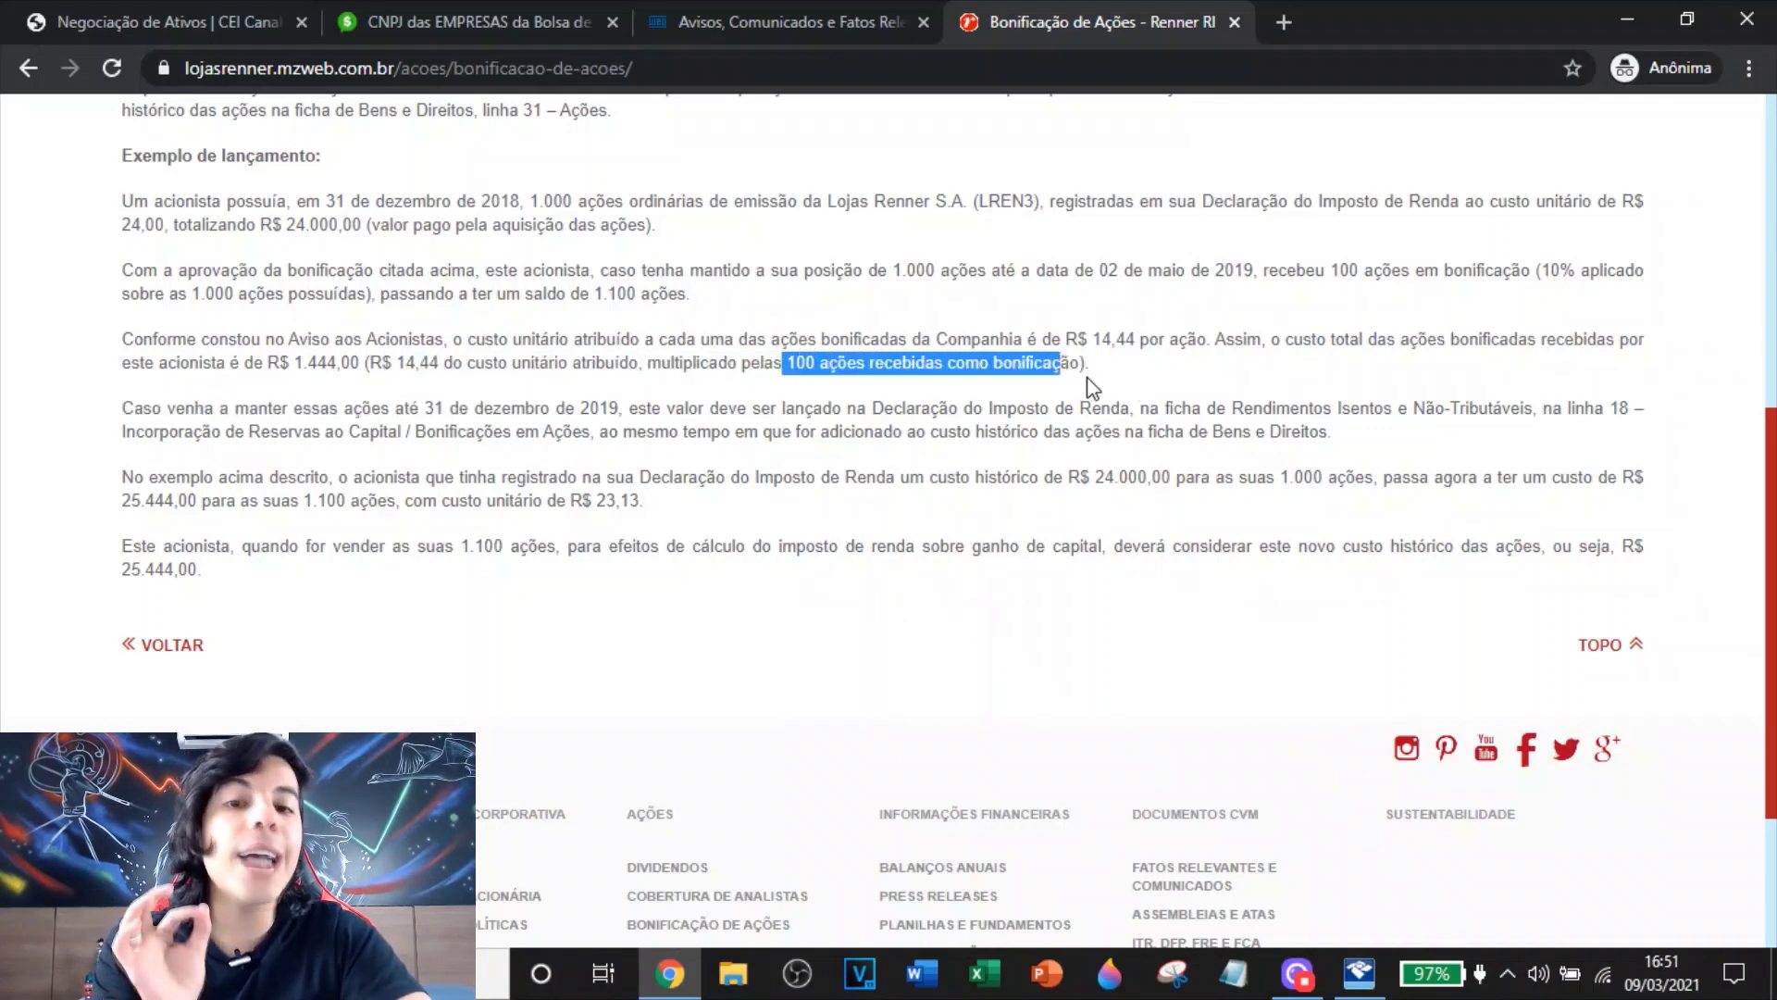
pyautogui.click(268, 368)
pyautogui.moveTo(265, 364); pyautogui.dragTo(360, 368)
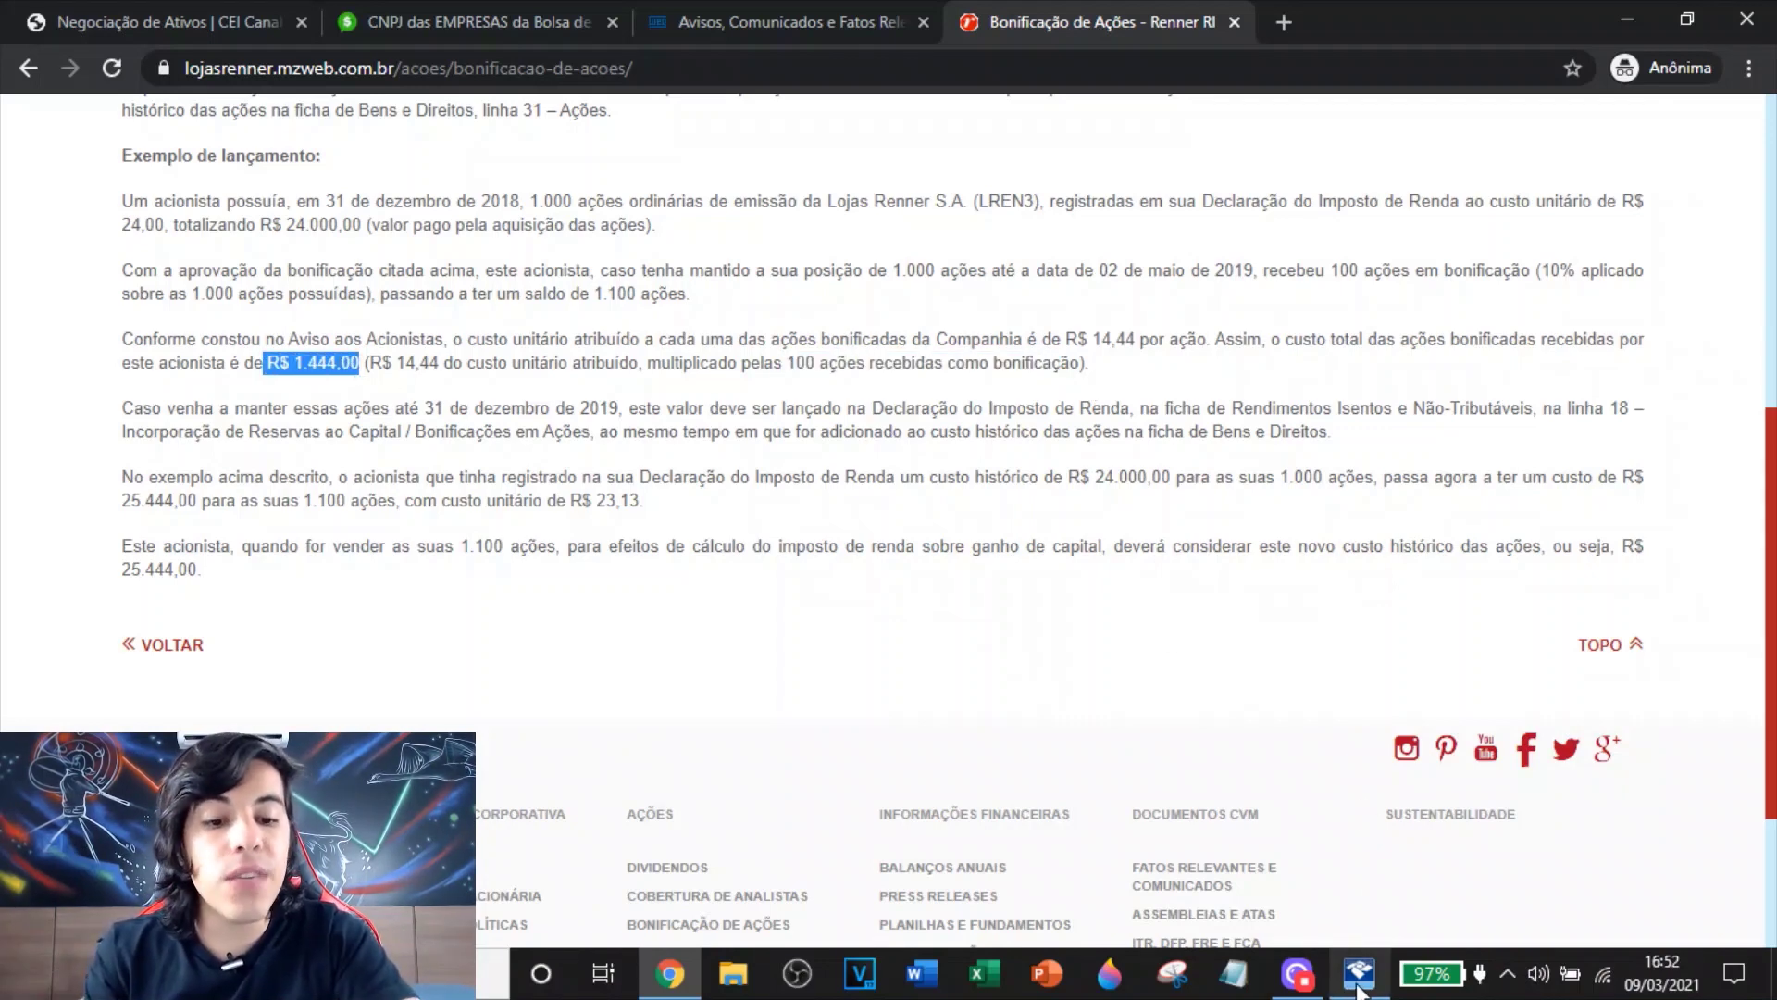
pyautogui.moveTo(1366, 979)
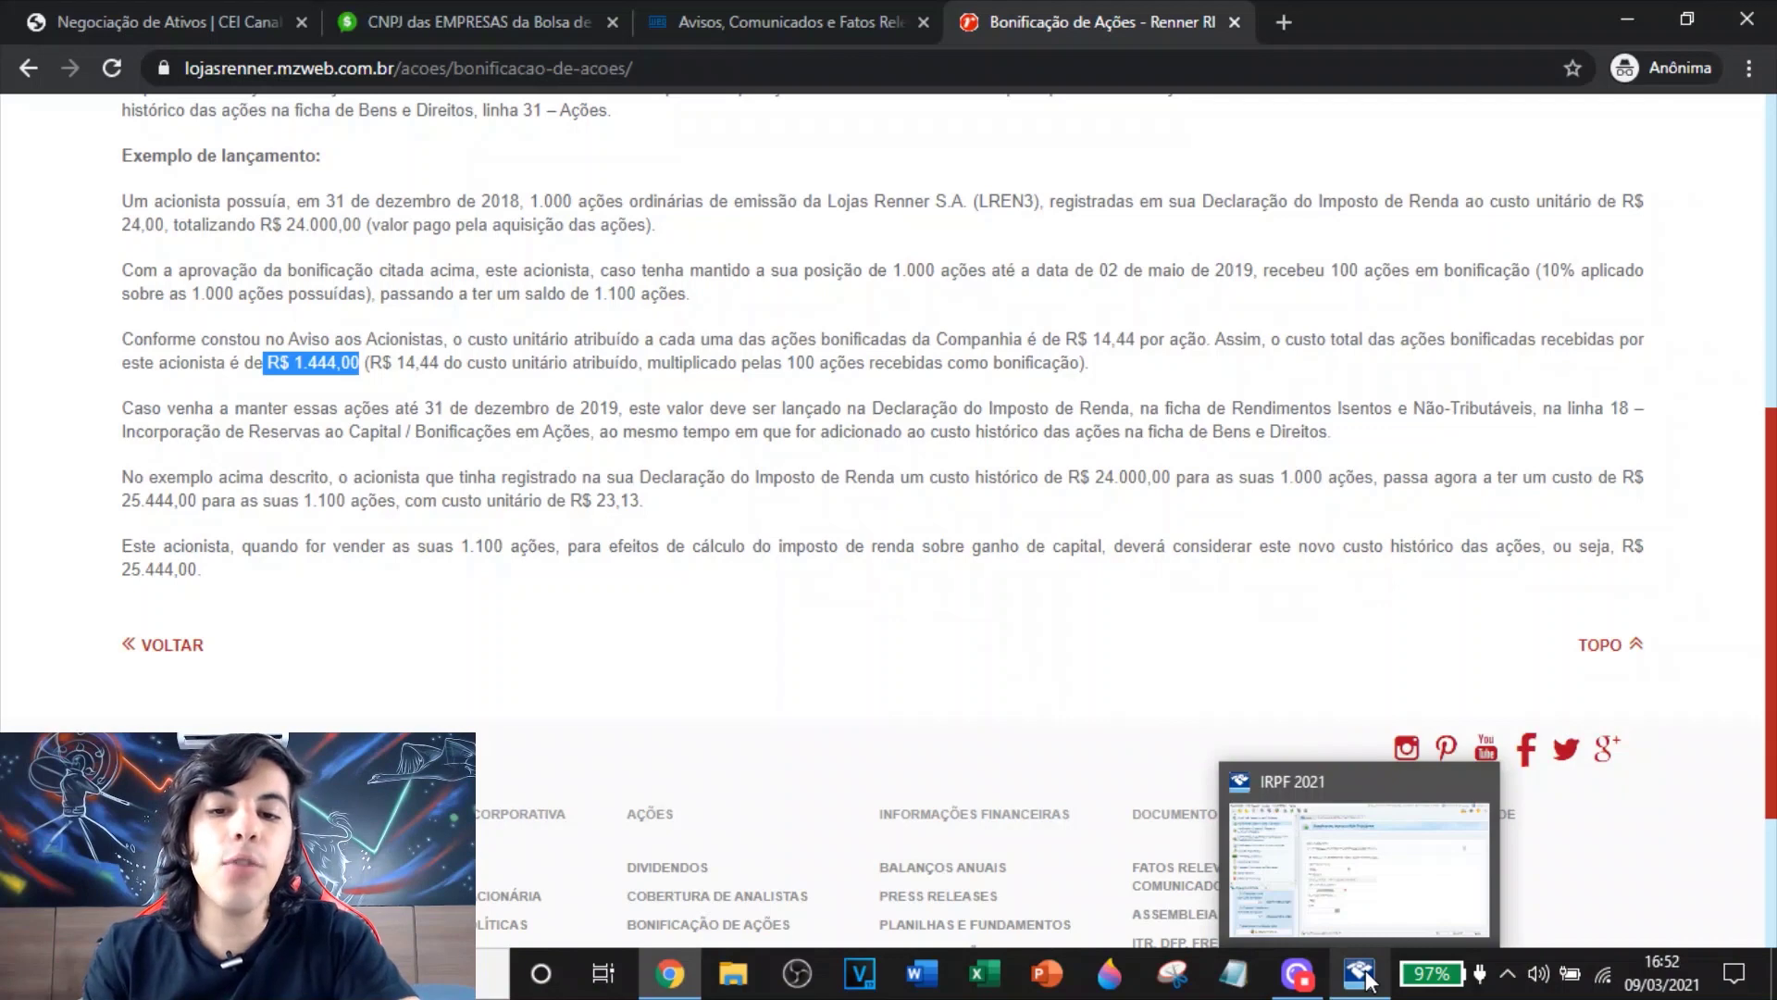
pyautogui.moveTo(1066, 340); pyautogui.dragTo(1212, 345)
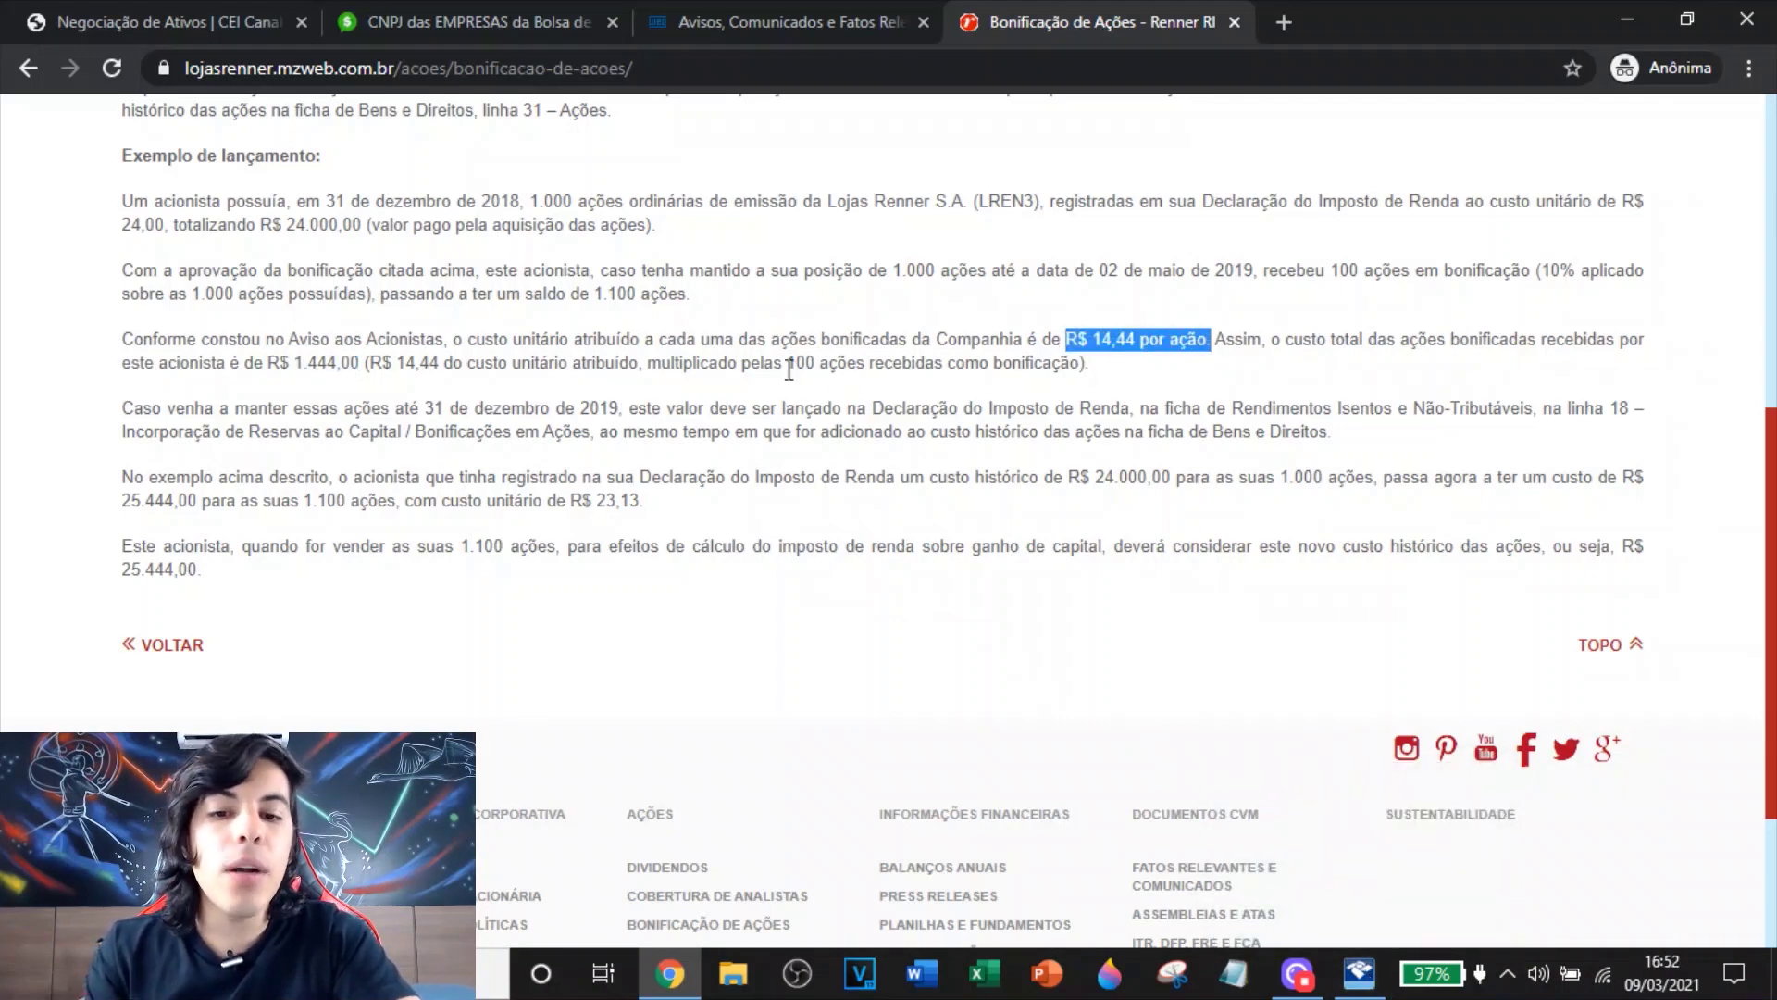
pyautogui.moveTo(787, 363); pyautogui.dragTo(829, 374)
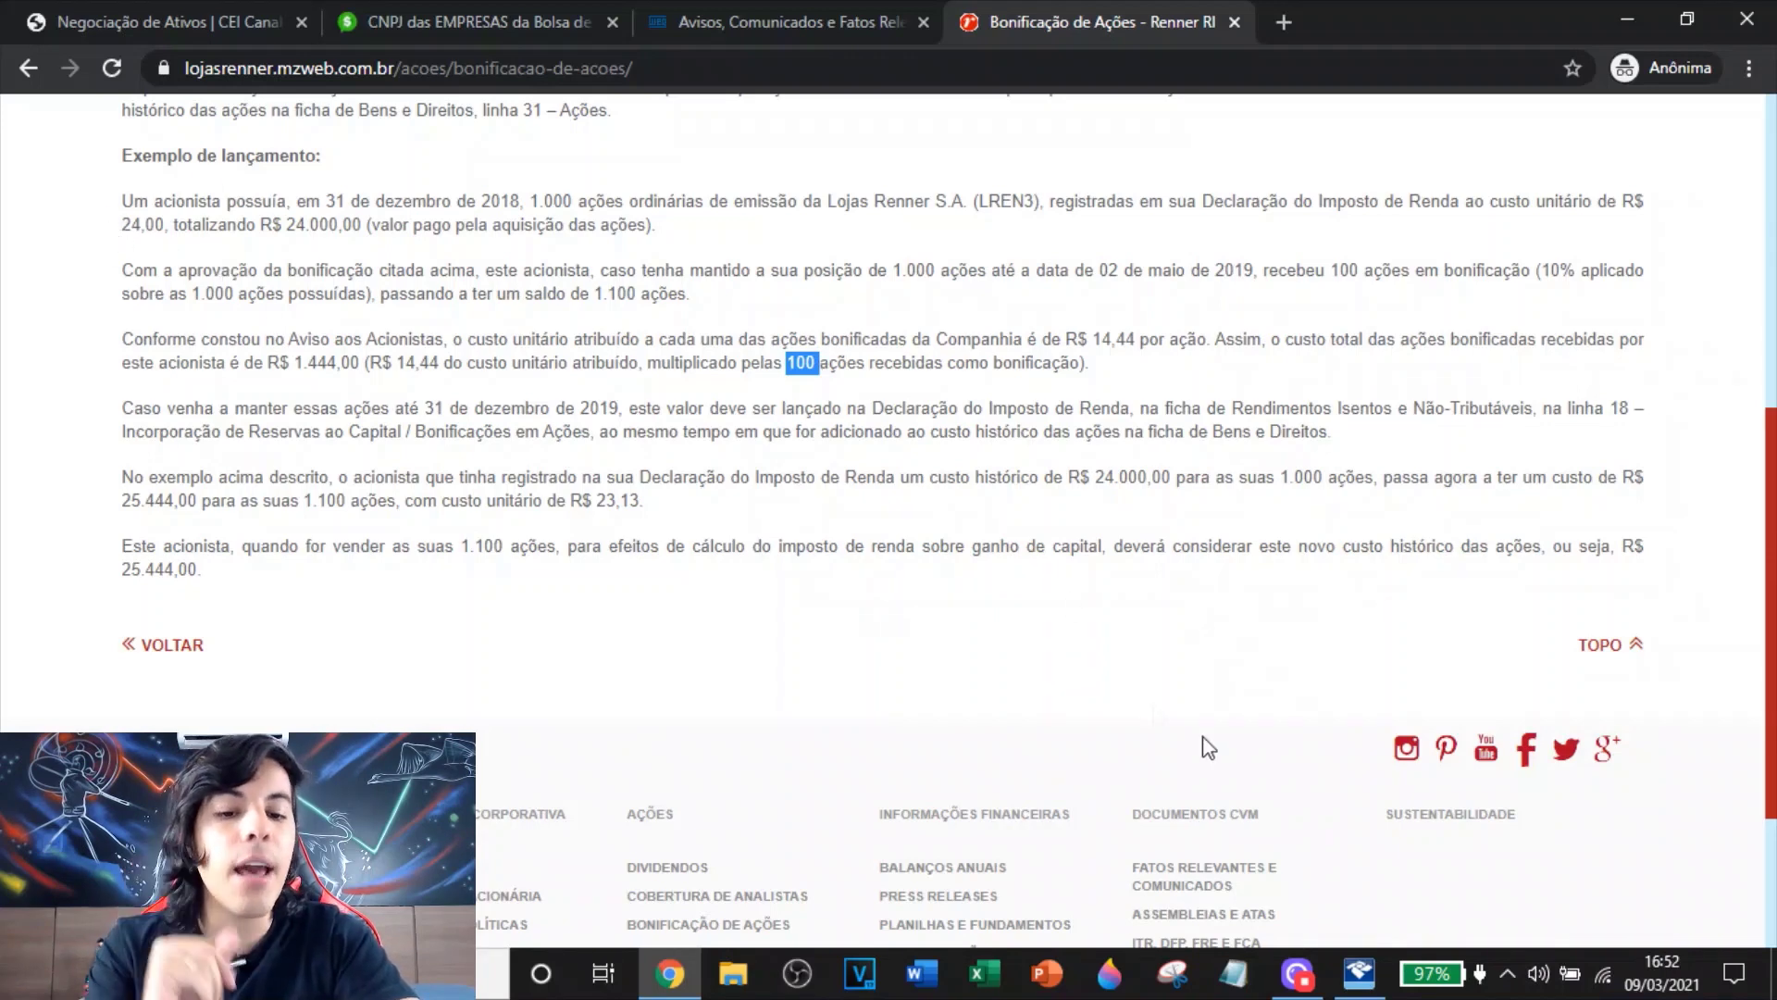
# Switch to IRPF 2021, set the Valor of the Weg bonus share income to 1444, and confirm the entry
pyautogui.click(1359, 972)
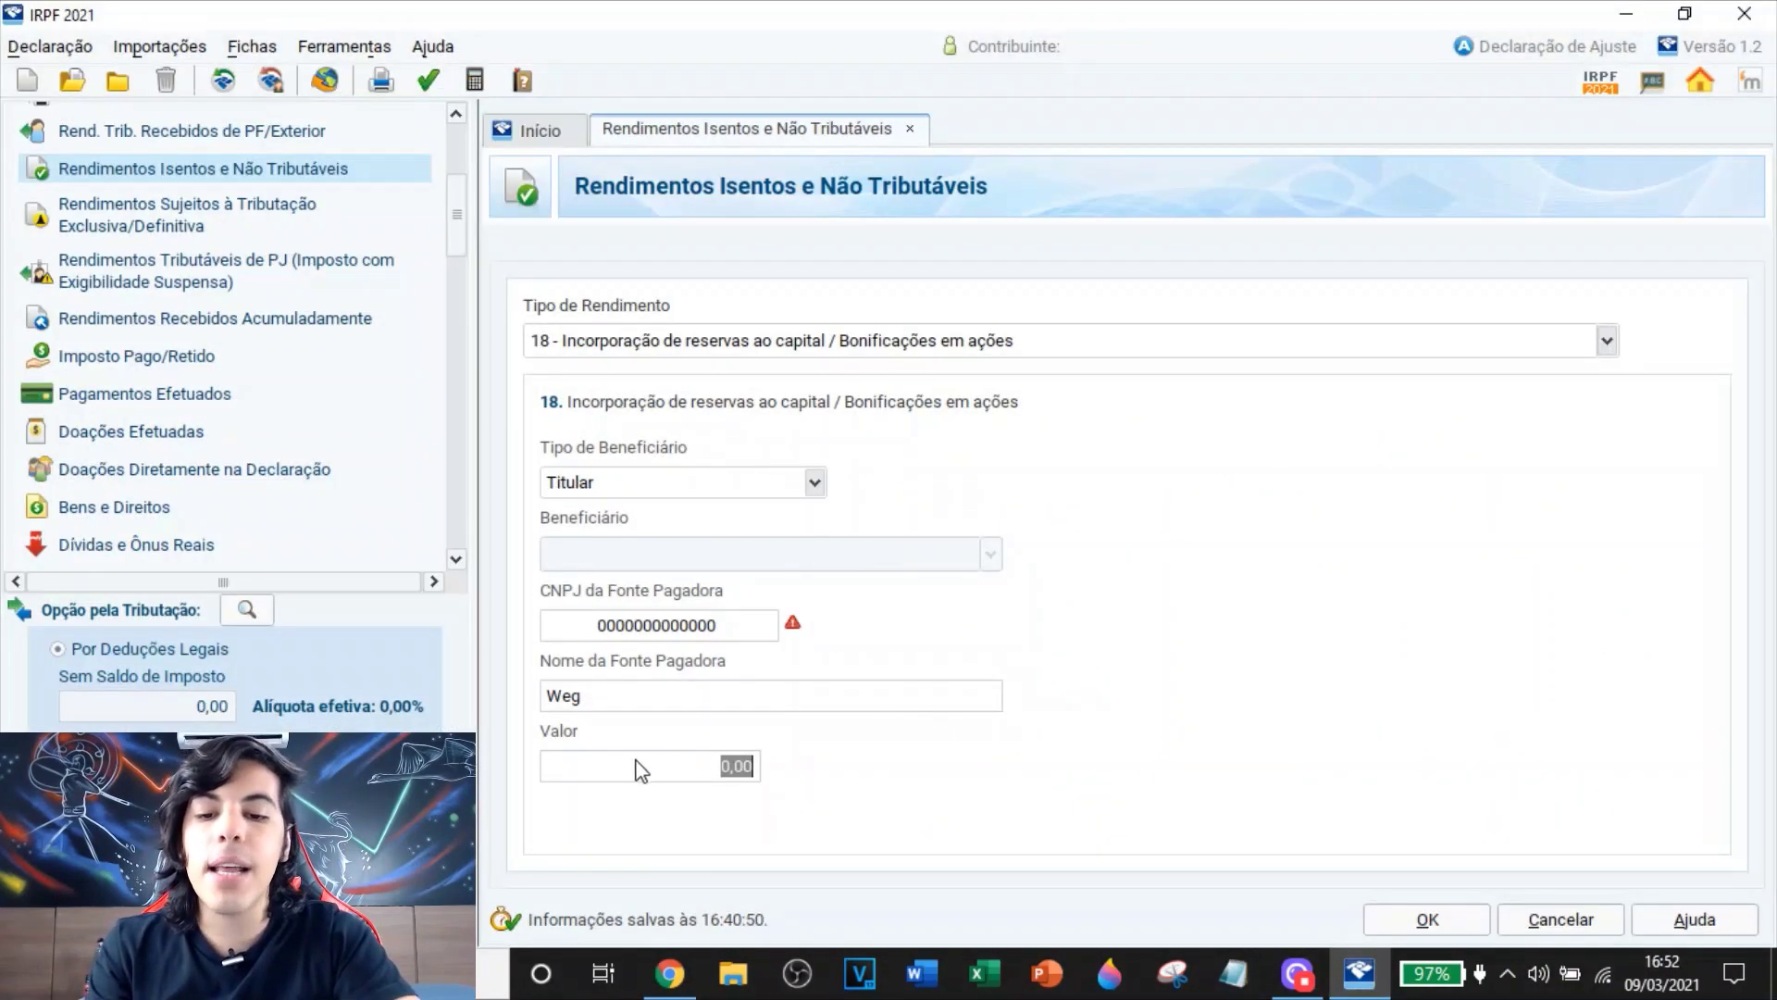
pyautogui.write('1444')
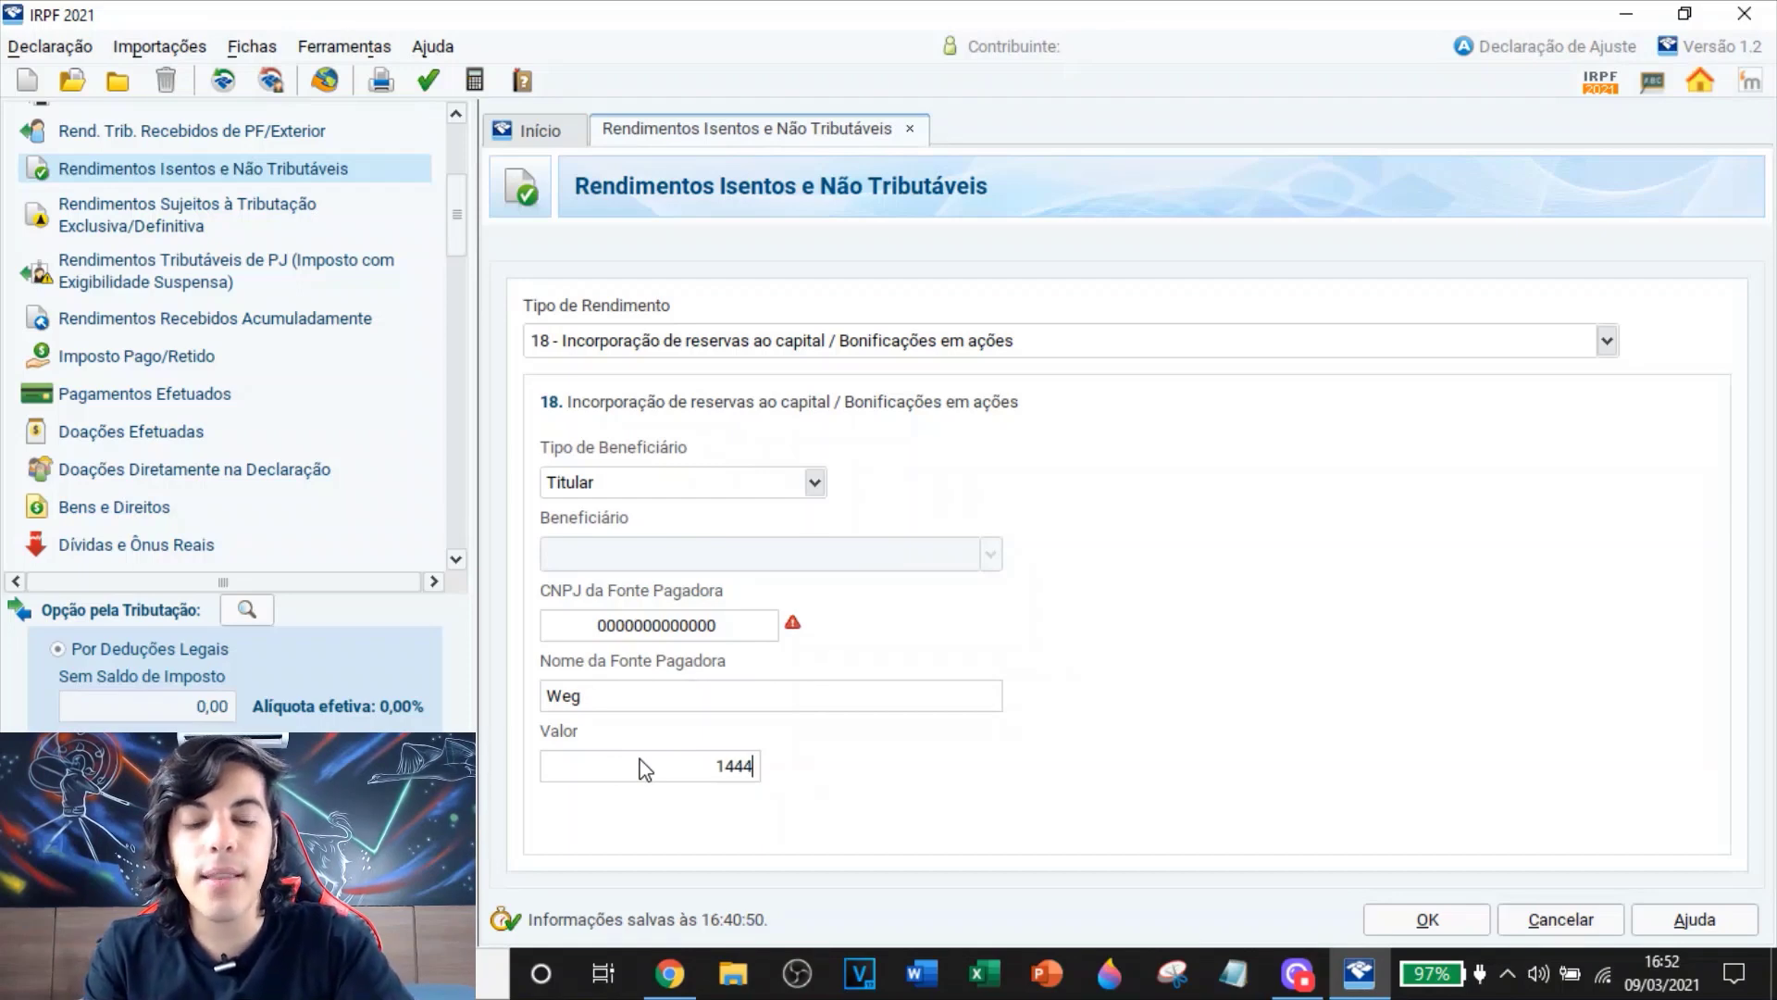
pyautogui.click(671, 972)
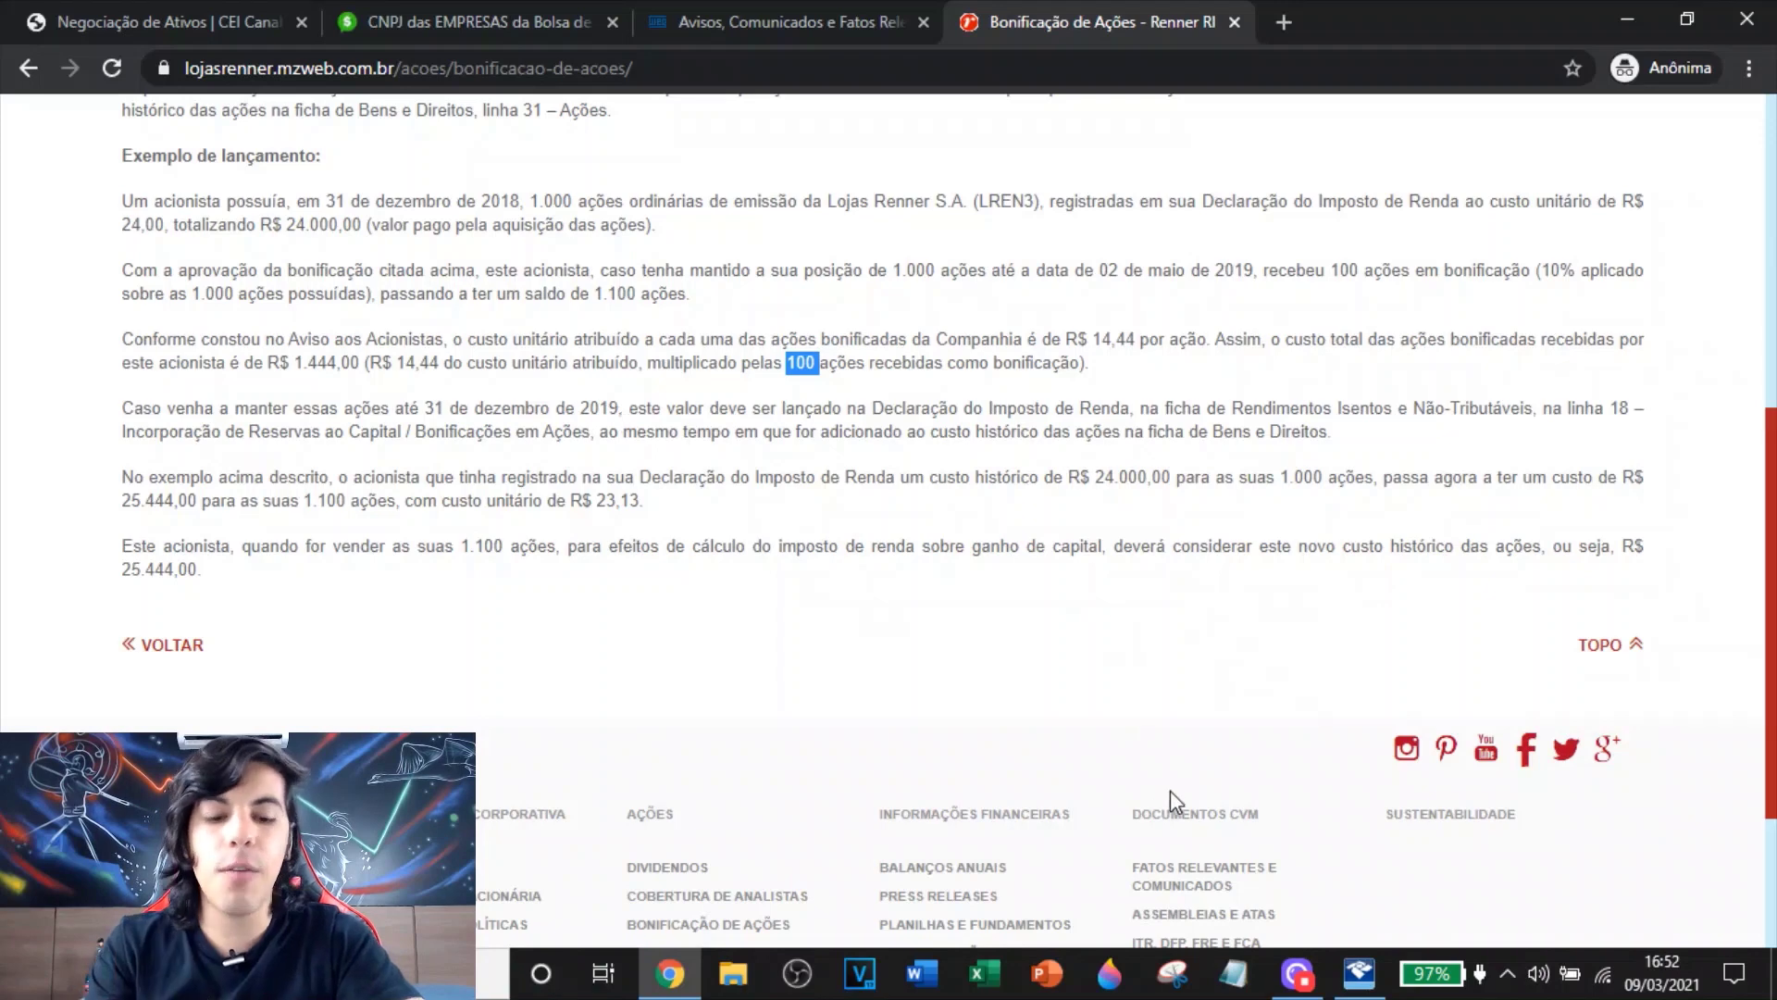
pyautogui.click(1359, 971)
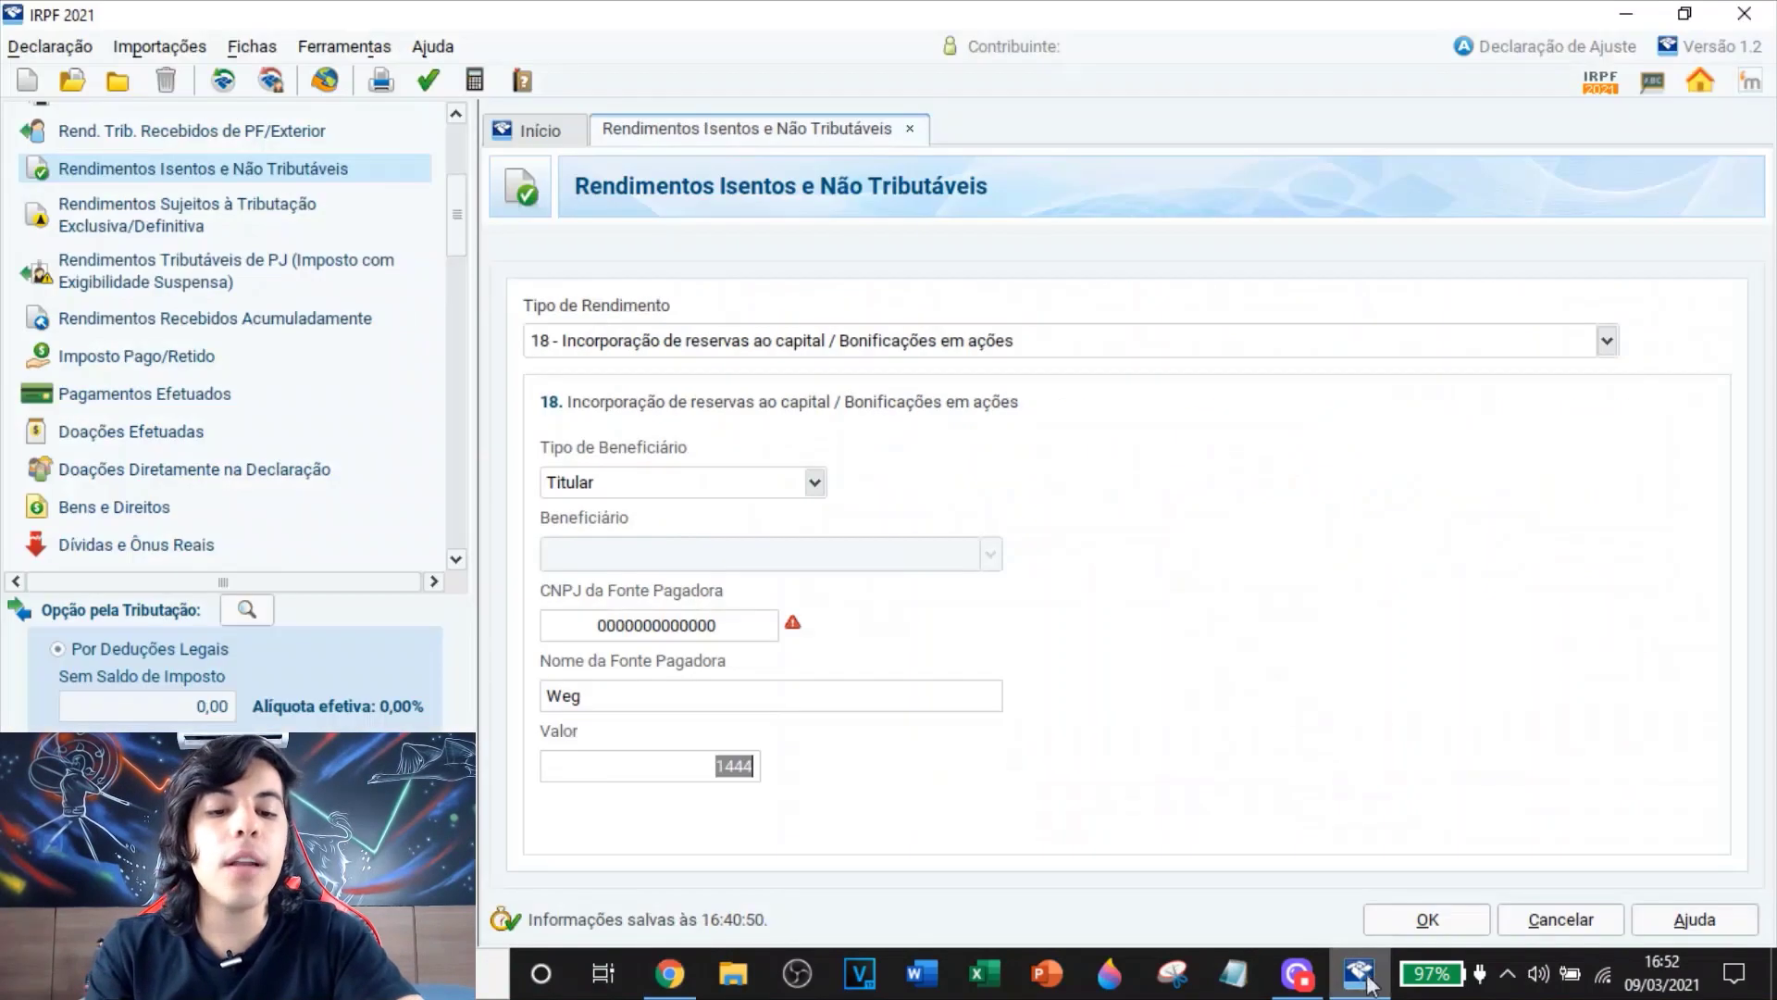
pyautogui.click(1407, 921)
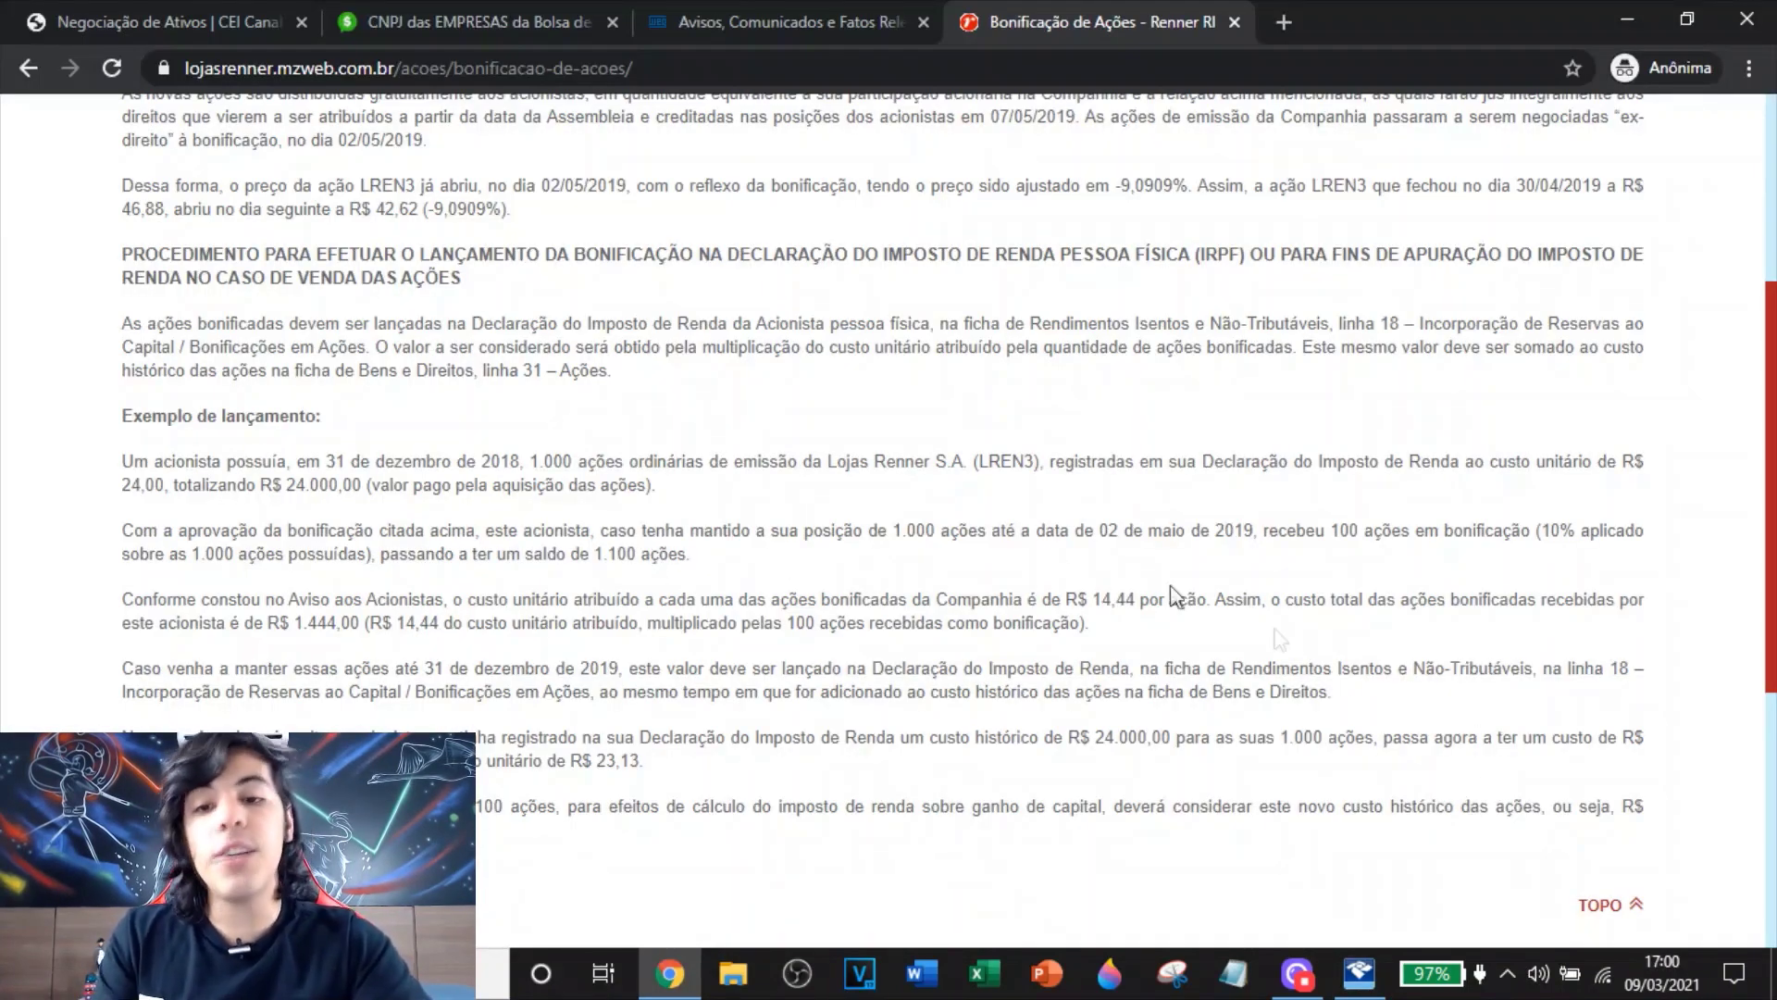
# Examine the ex-bonus date in Renner's notice and the date until which the example shareholder must keep the original position
pyautogui.scroll(2, 1049, 558)
pyautogui.moveTo(432, 402); pyautogui.dragTo(348, 402)
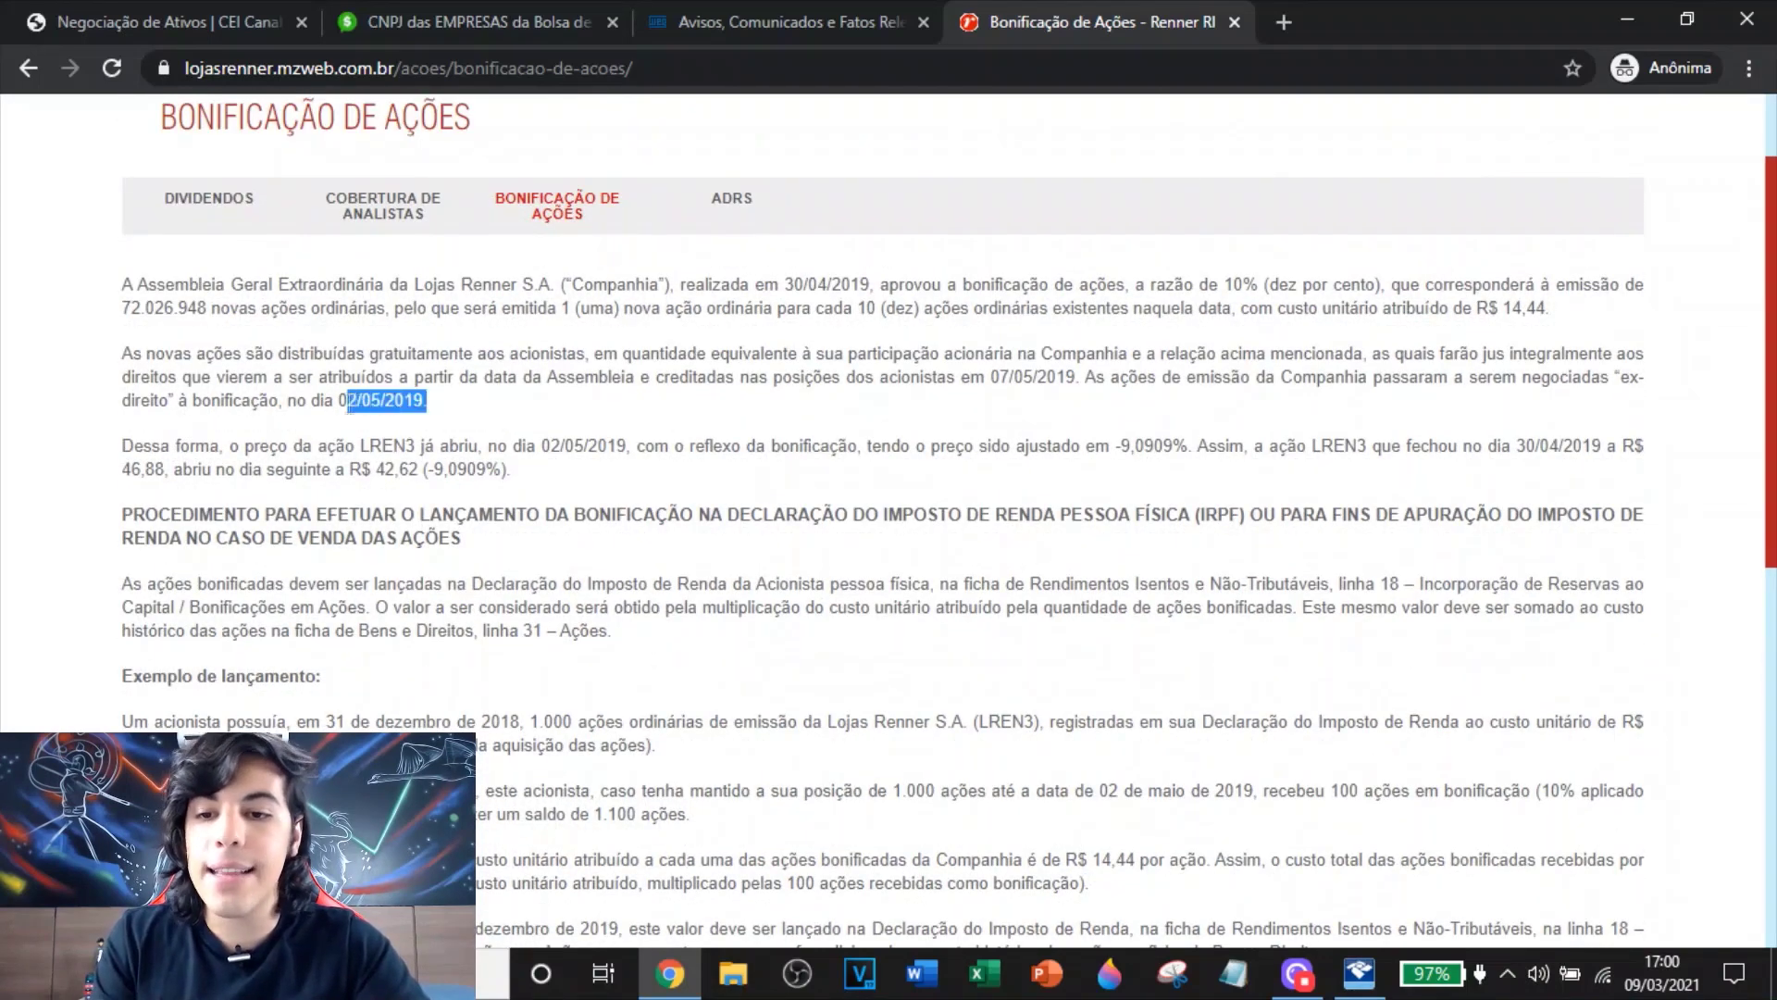
pyautogui.scroll(-1, 558, 421)
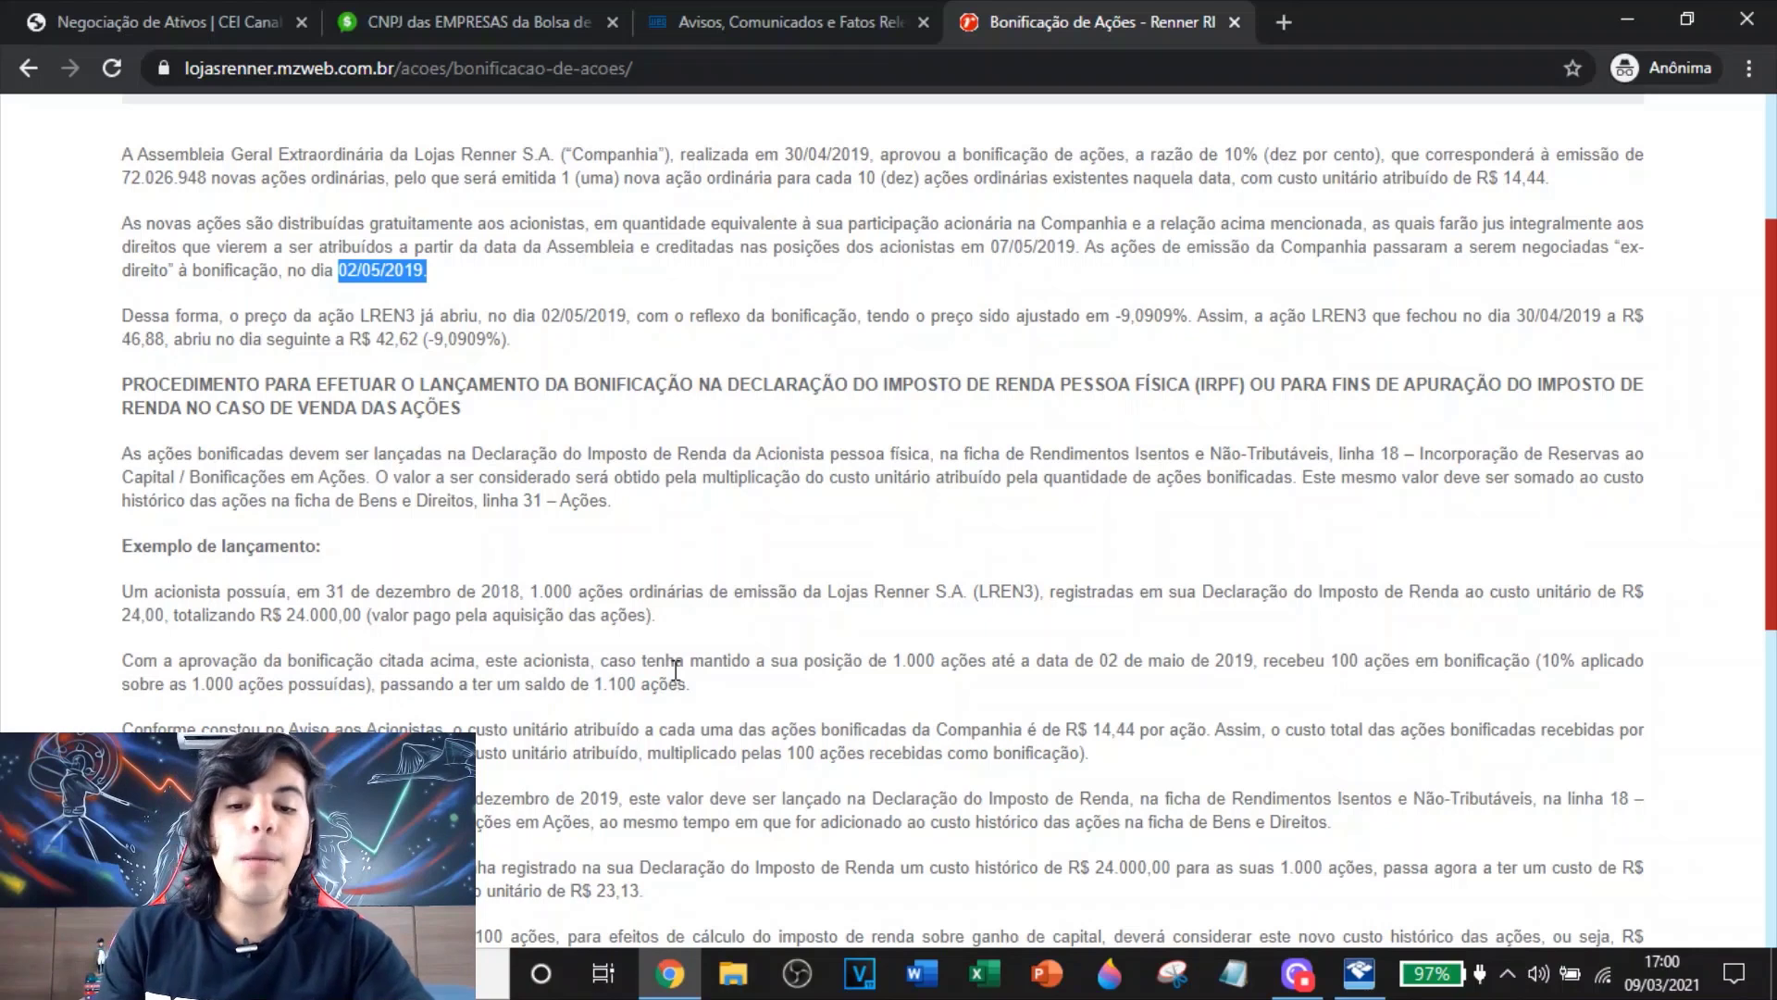
pyautogui.moveTo(899, 667); pyautogui.dragTo(951, 672)
pyautogui.moveTo(1102, 660); pyautogui.dragTo(1269, 662)
pyautogui.moveTo(1100, 660); pyautogui.dragTo(1257, 670)
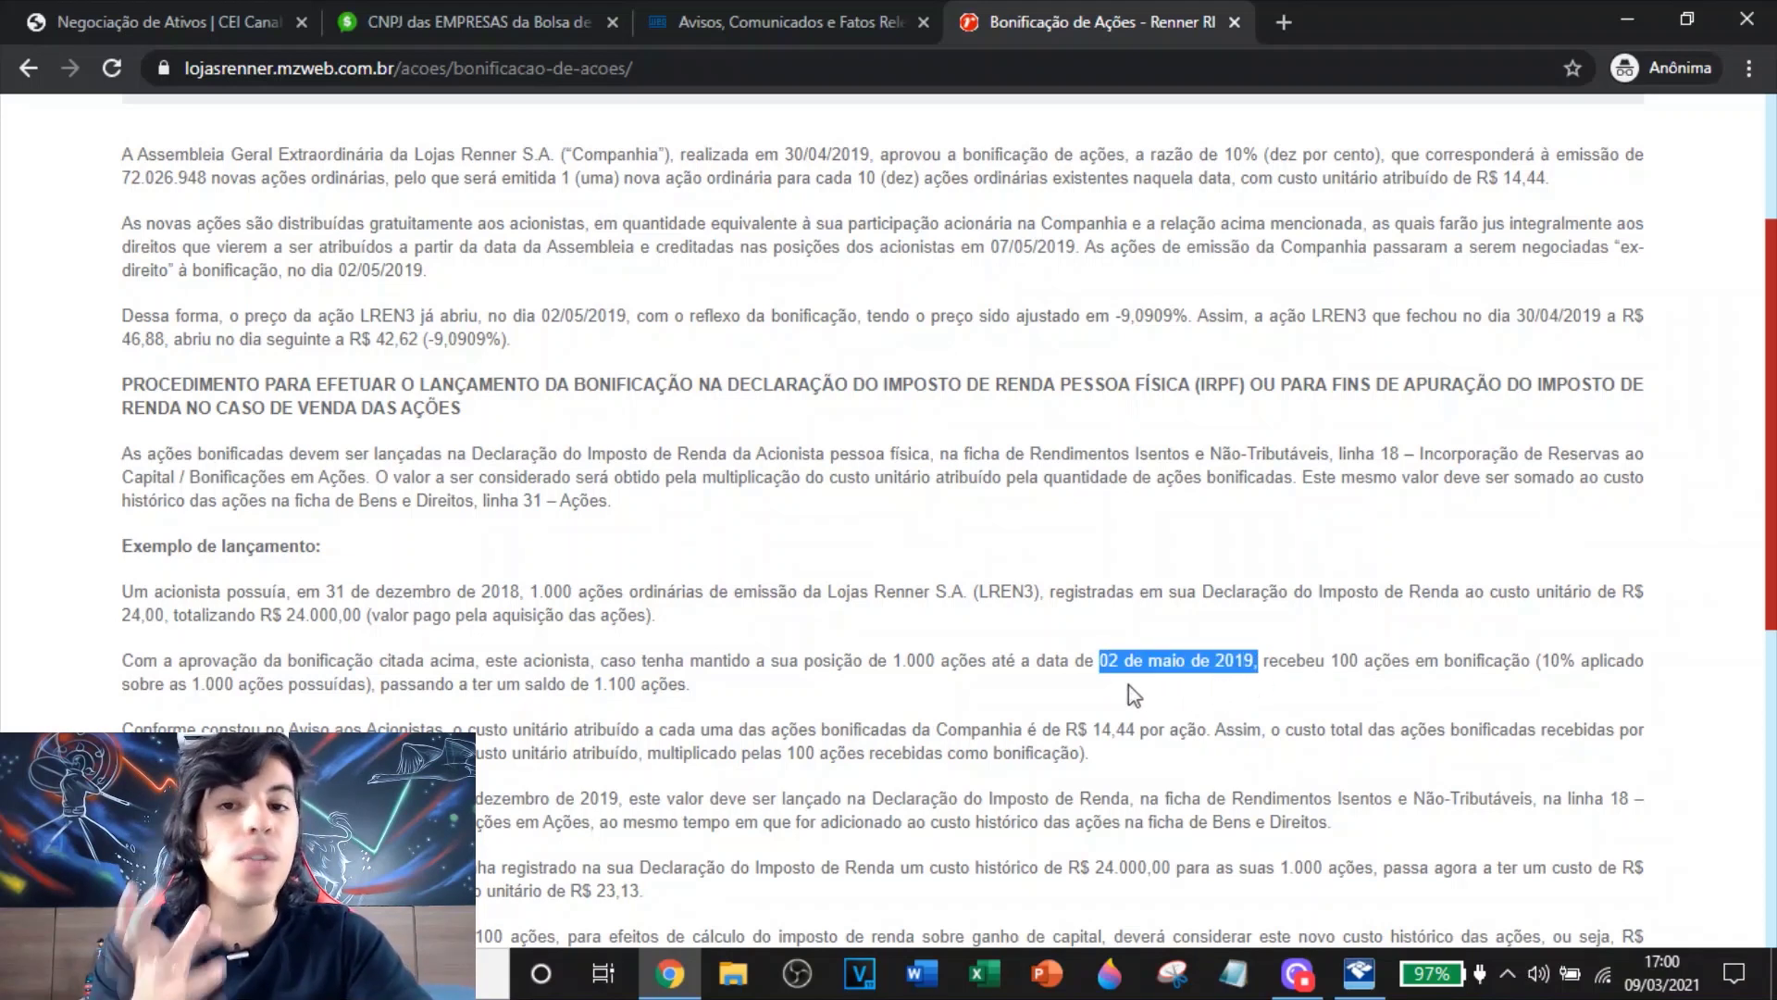
# Switch to the CEI asset trading page and review the dates and buy or sell types of the 2020 trades
pyautogui.click(76, 3)
pyautogui.scroll(15, 841, 535)
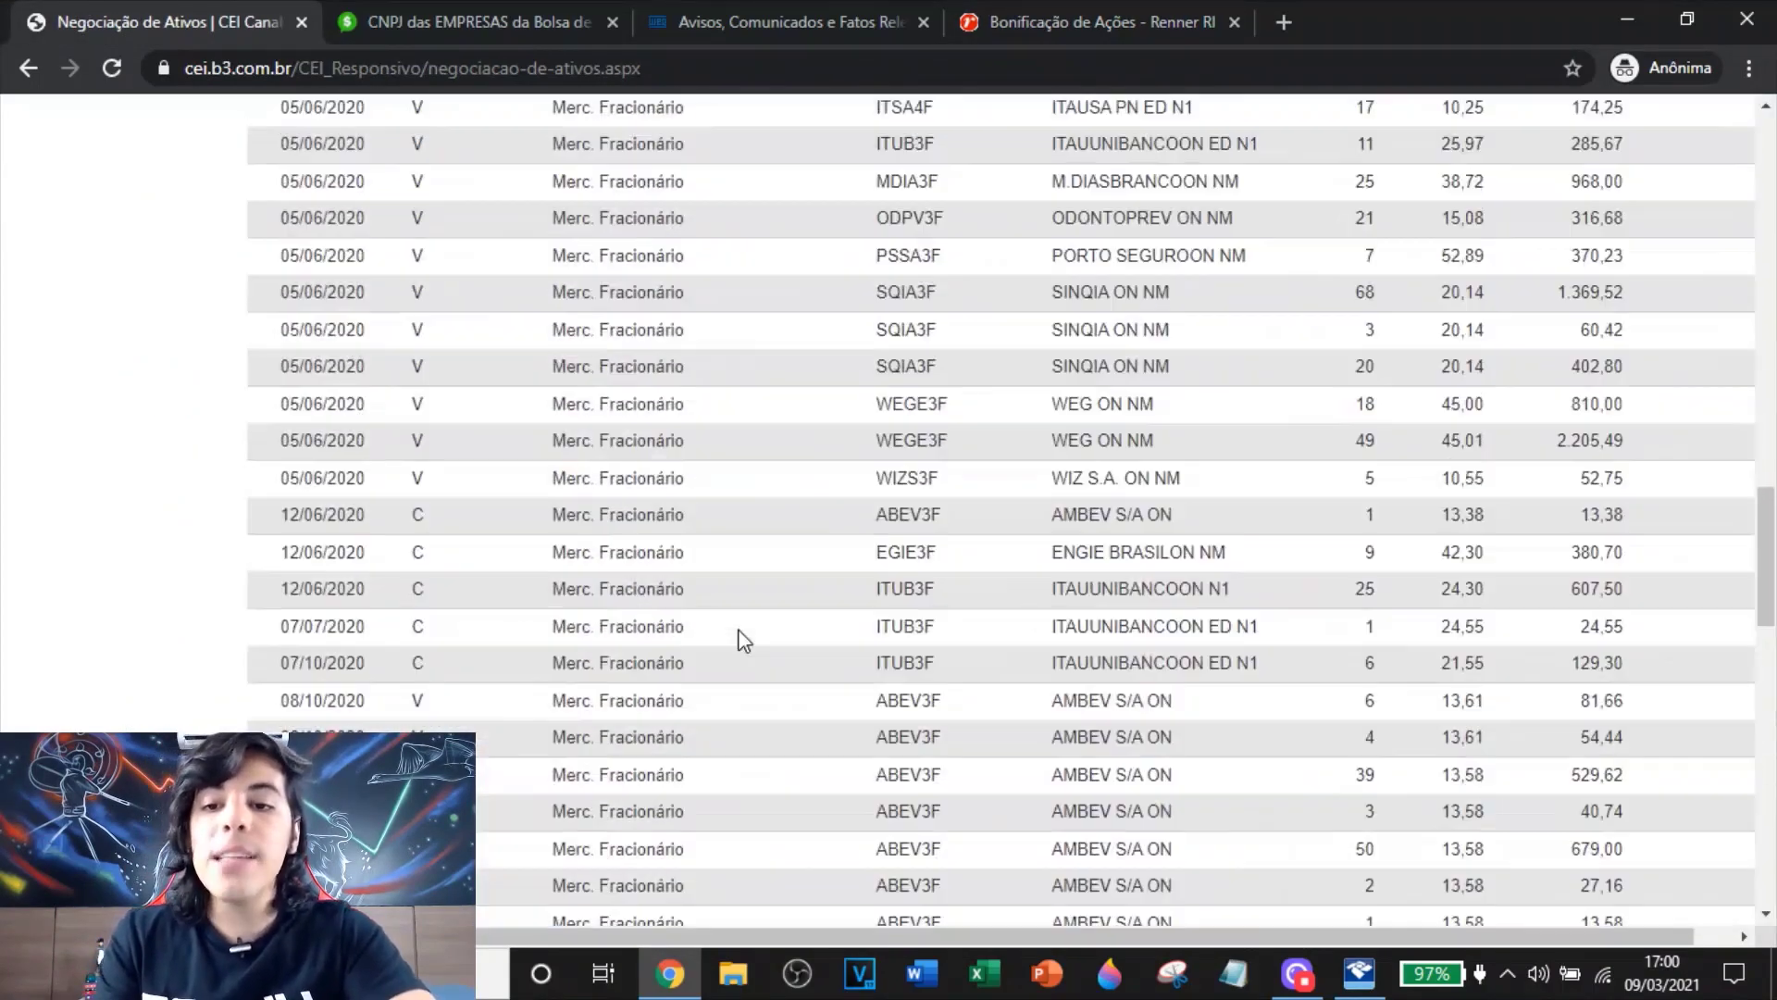
pyautogui.scroll(7, 670, 639)
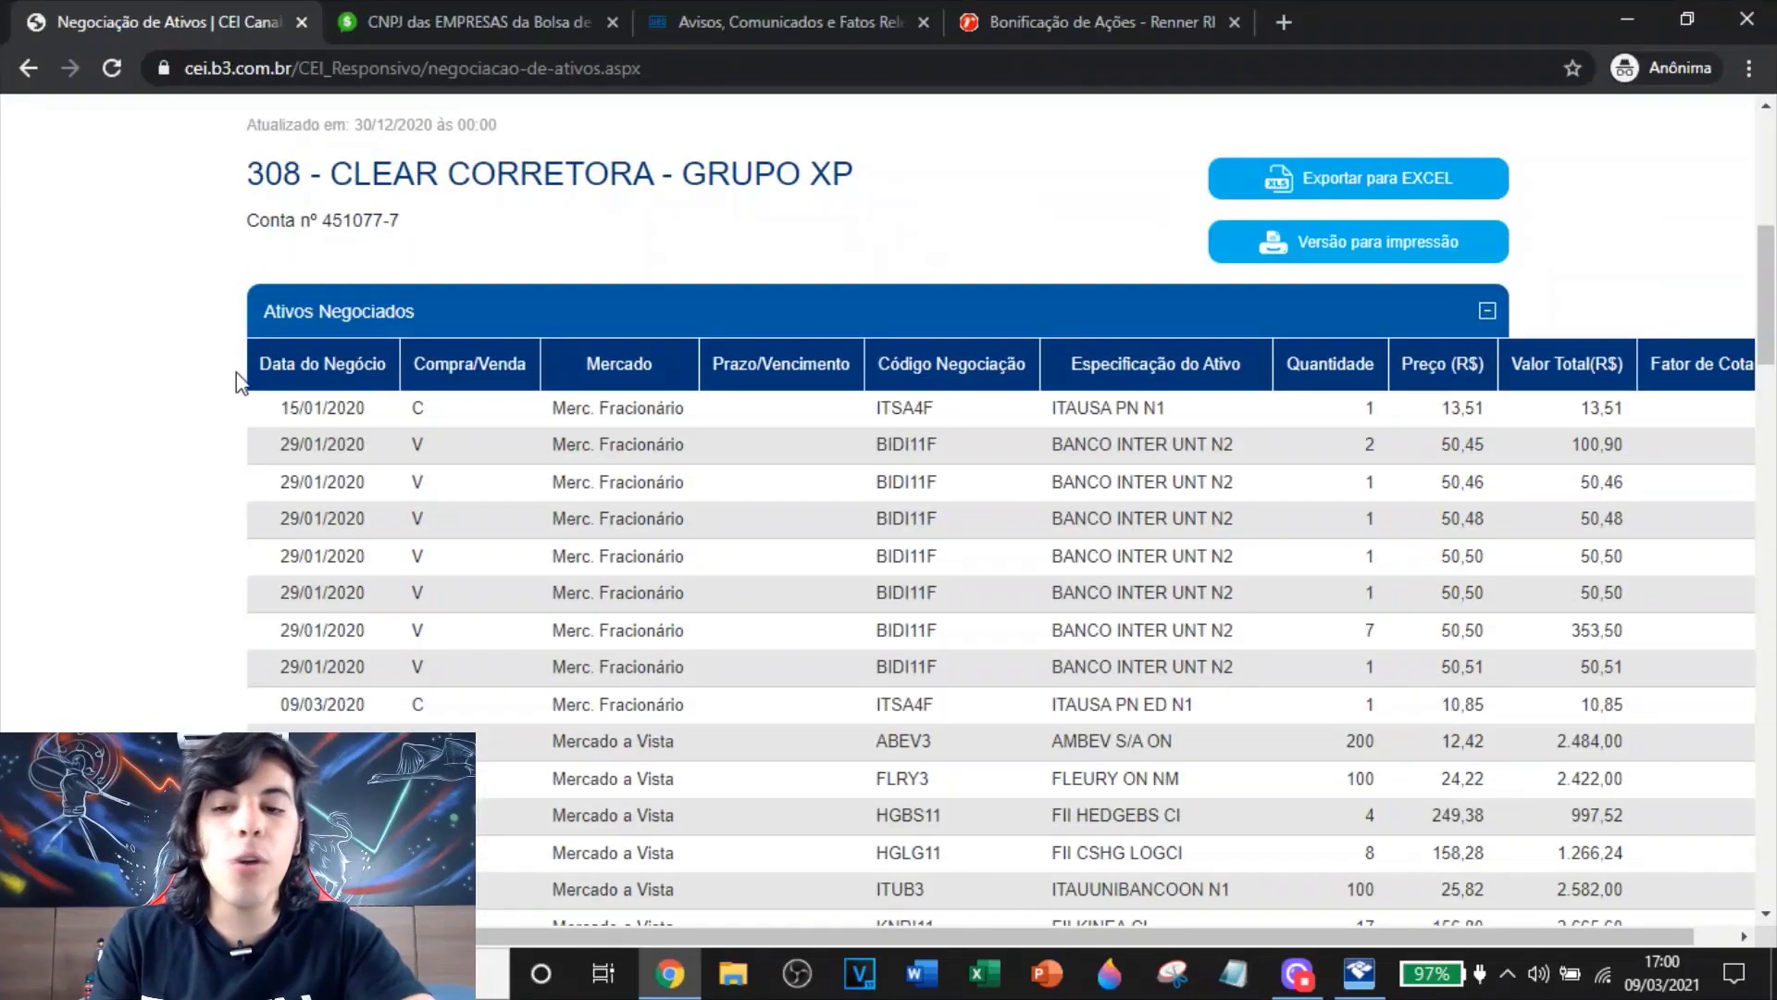
pyautogui.scroll(2, 398, 421)
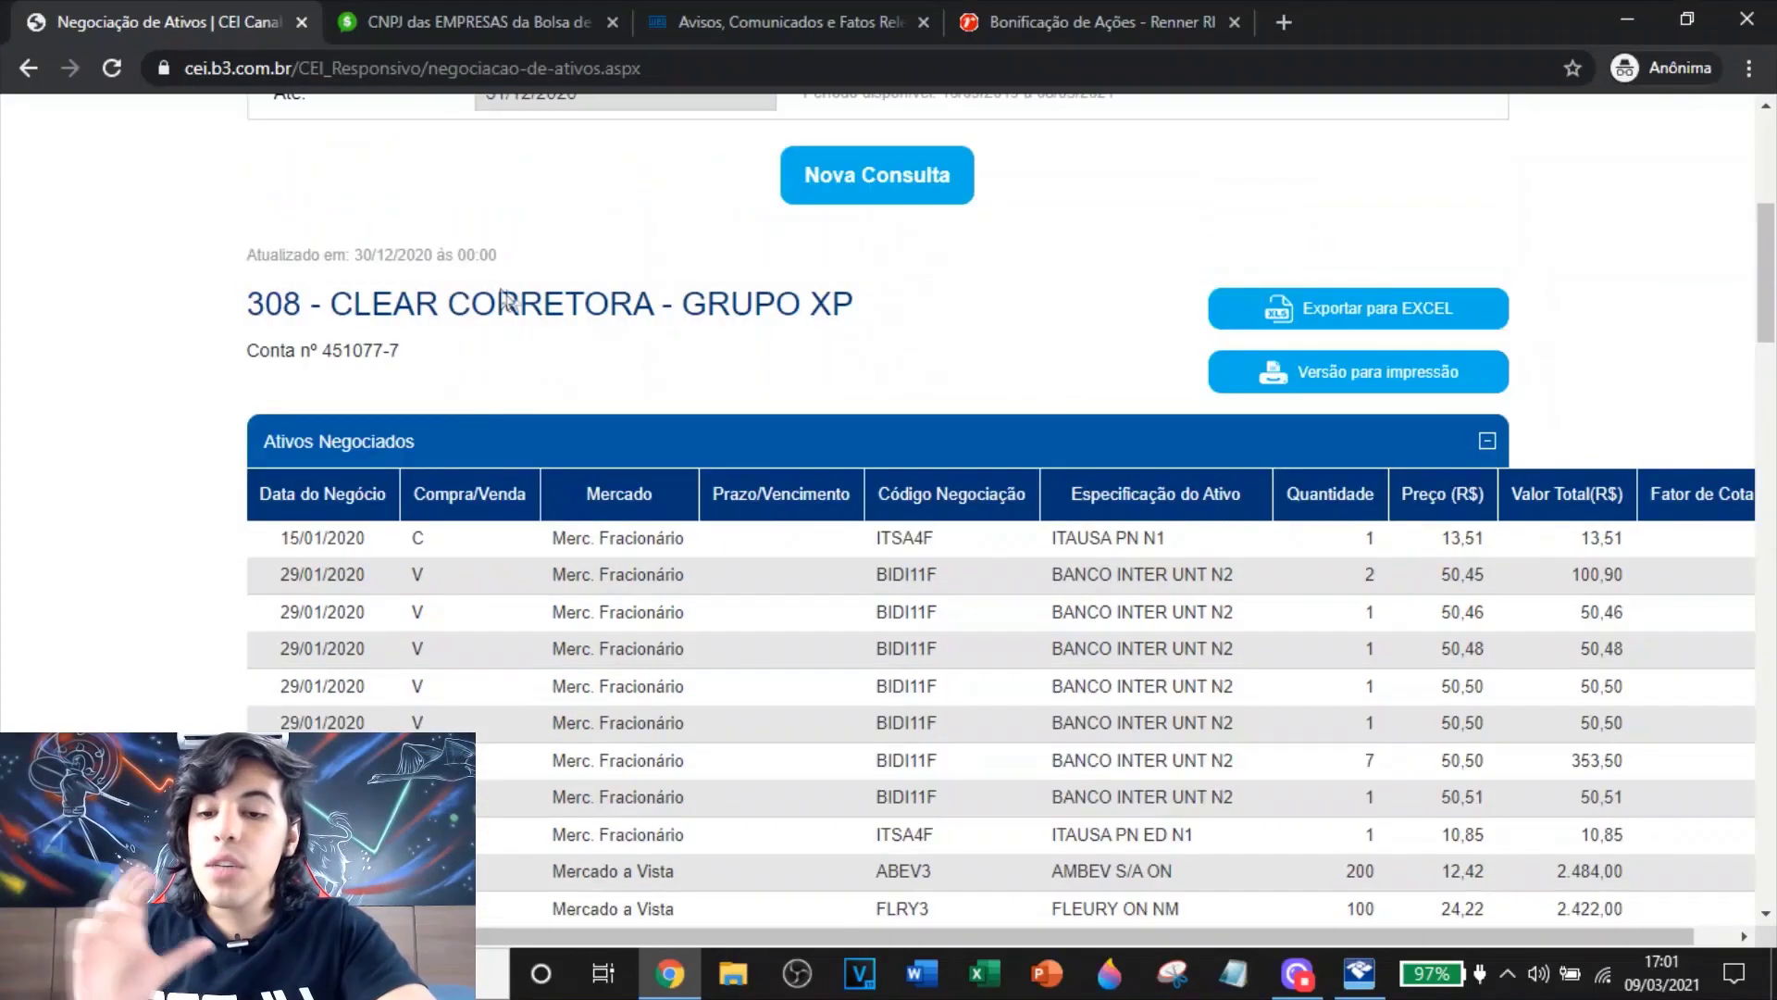
pyautogui.scroll(-2, 396, 422)
pyautogui.scroll(-2, 408, 448)
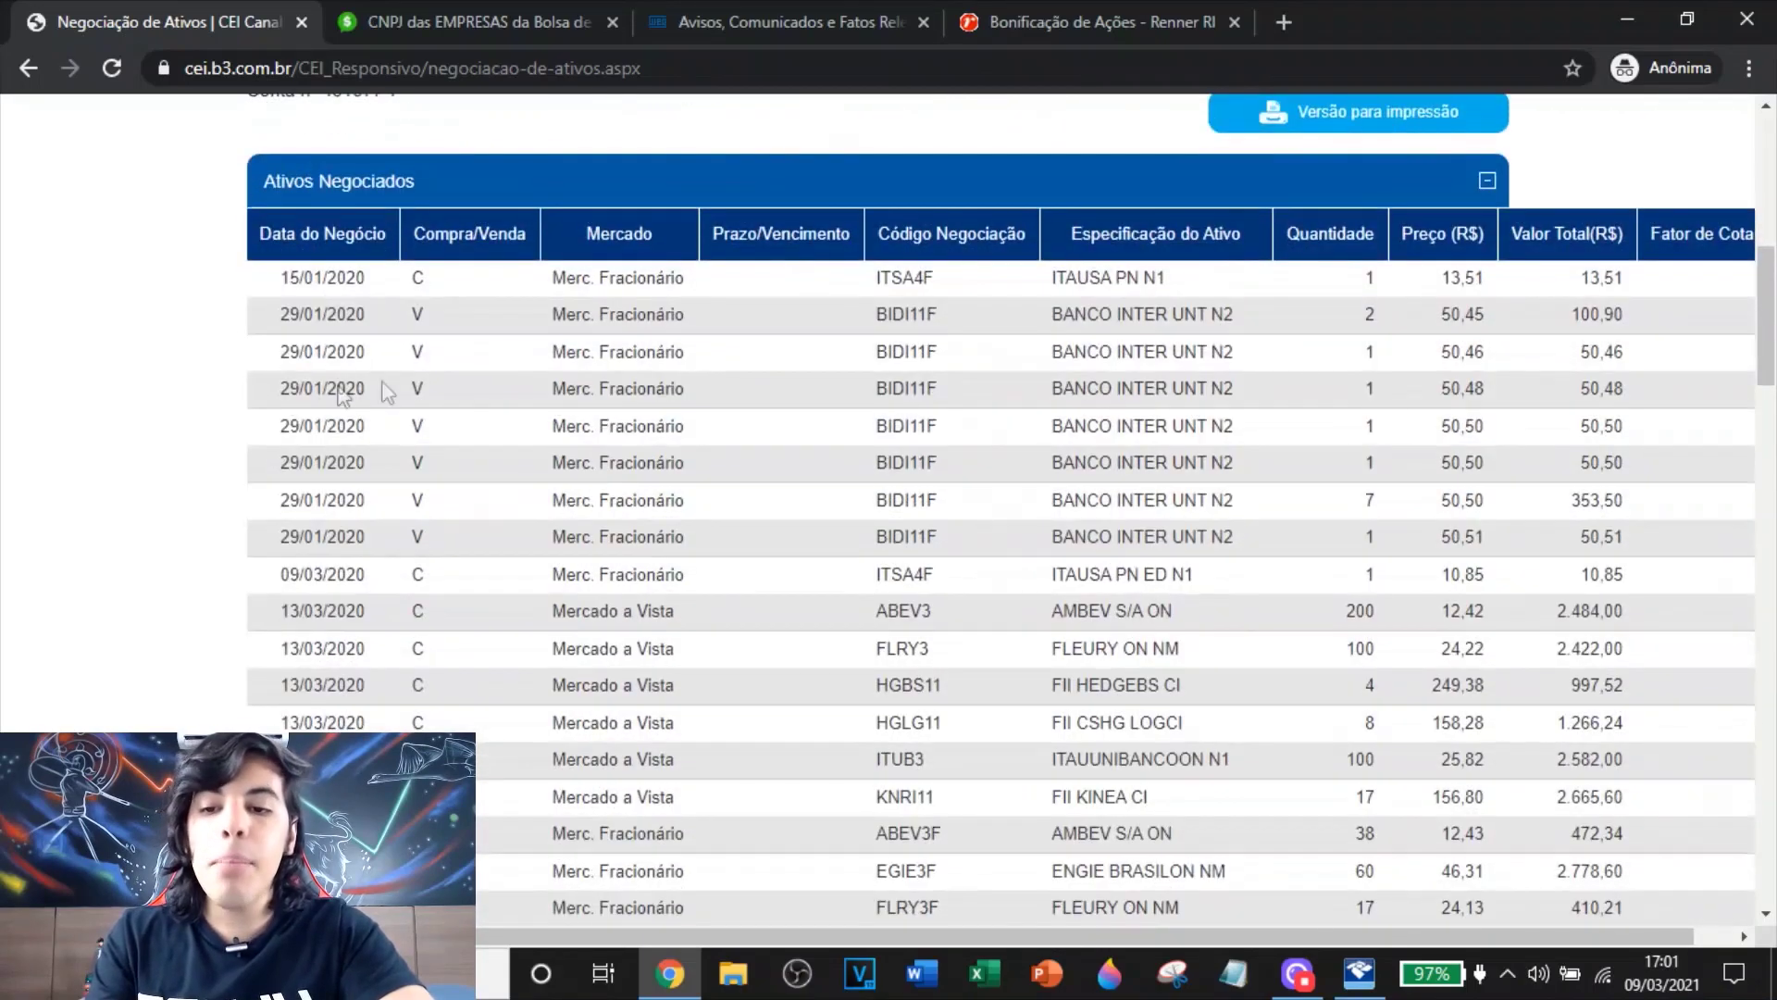
pyautogui.scroll(-7, 453, 421)
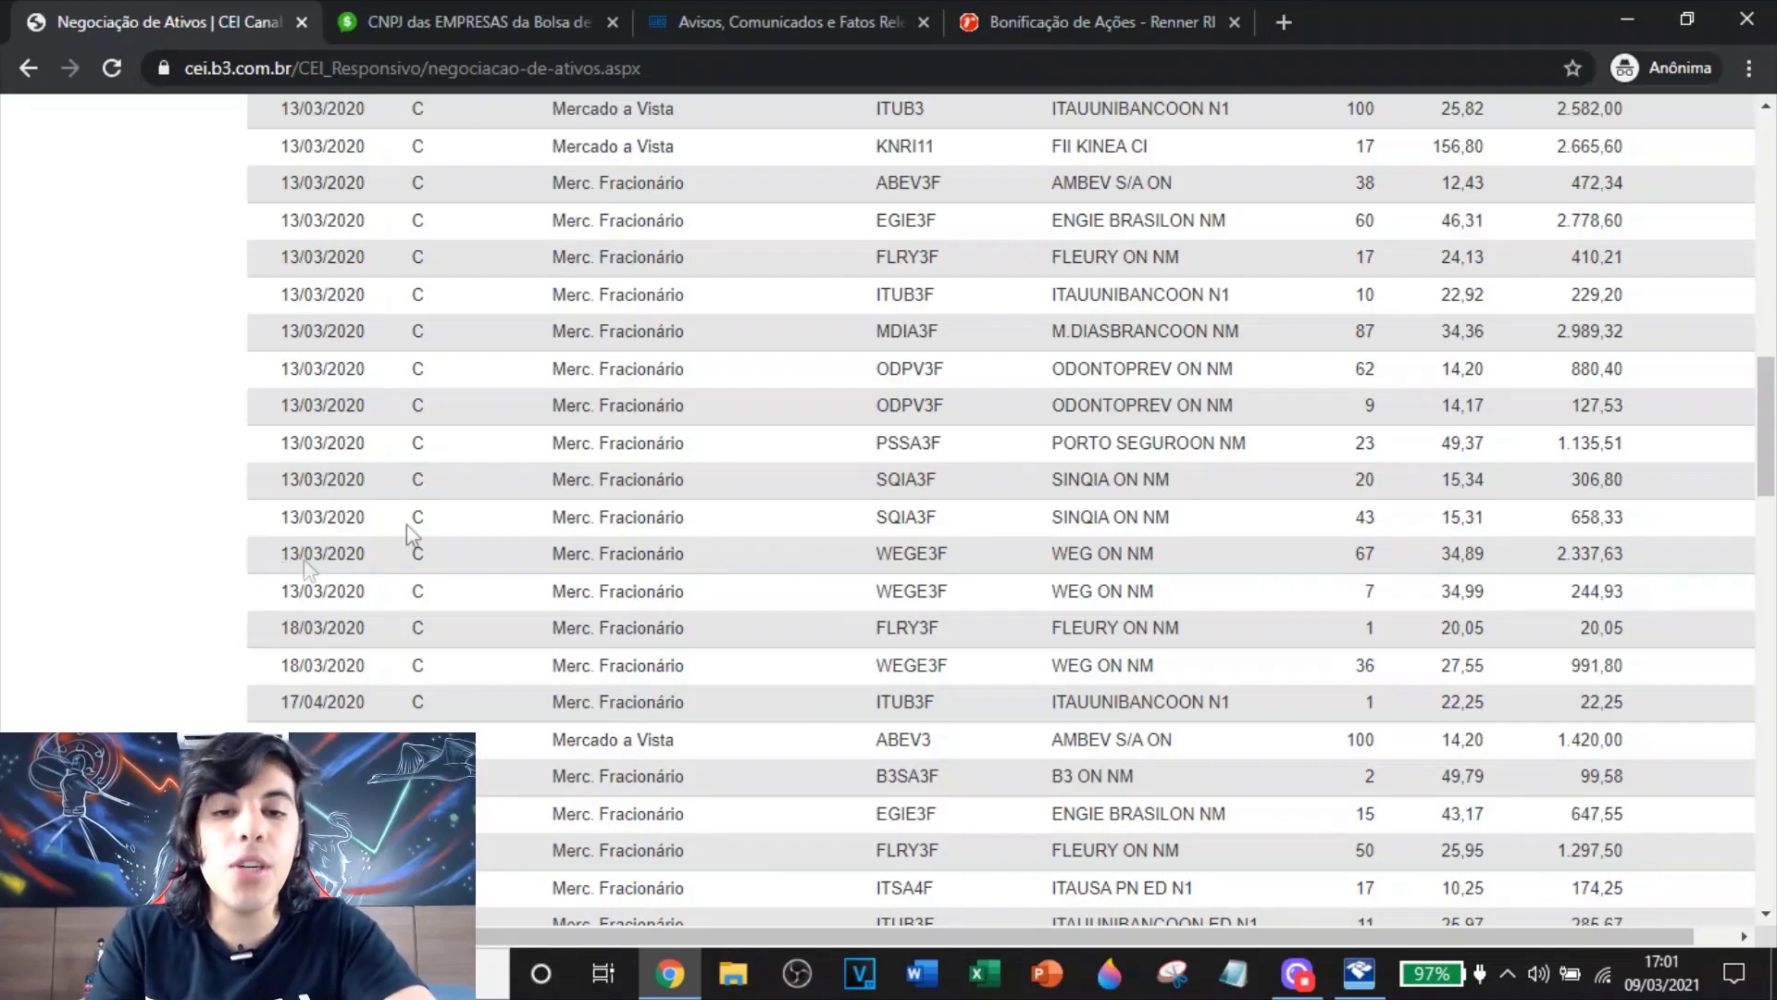
pyautogui.scroll(8, 892, 526)
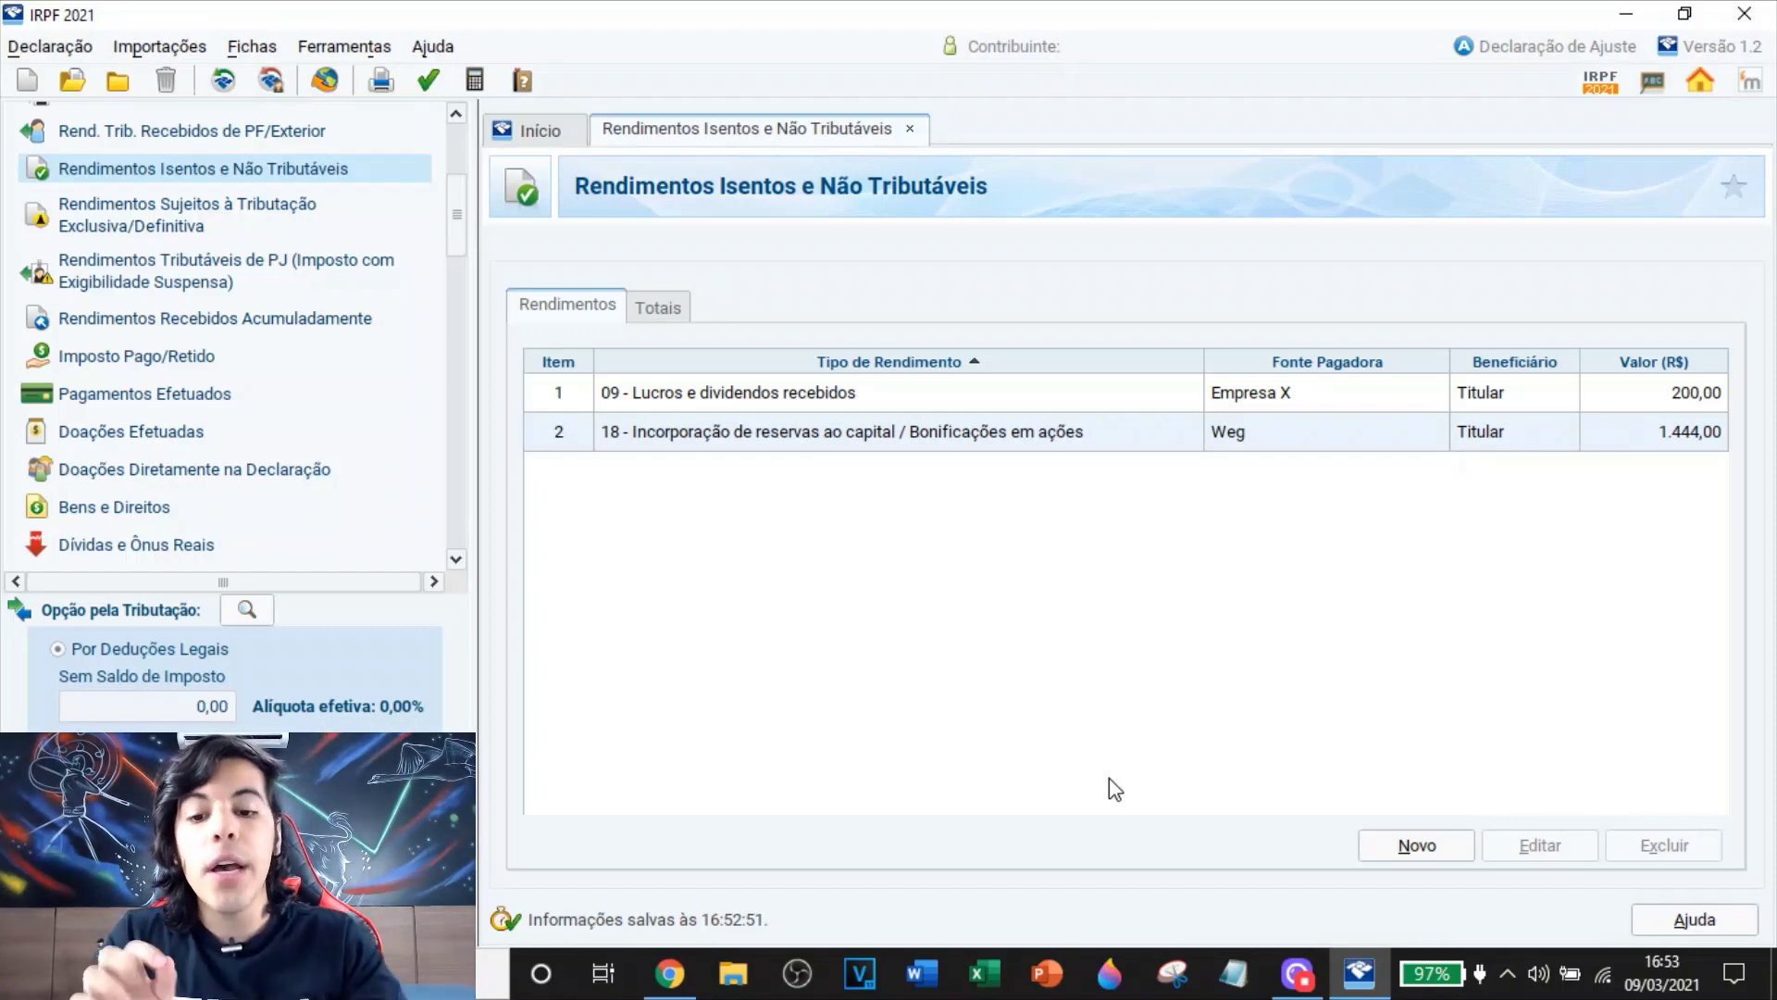
# Open the Renner bonus page in Chrome and examine the original holding, its unit cost, the bonus shares and their attributed unit cost
pyautogui.click(670, 972)
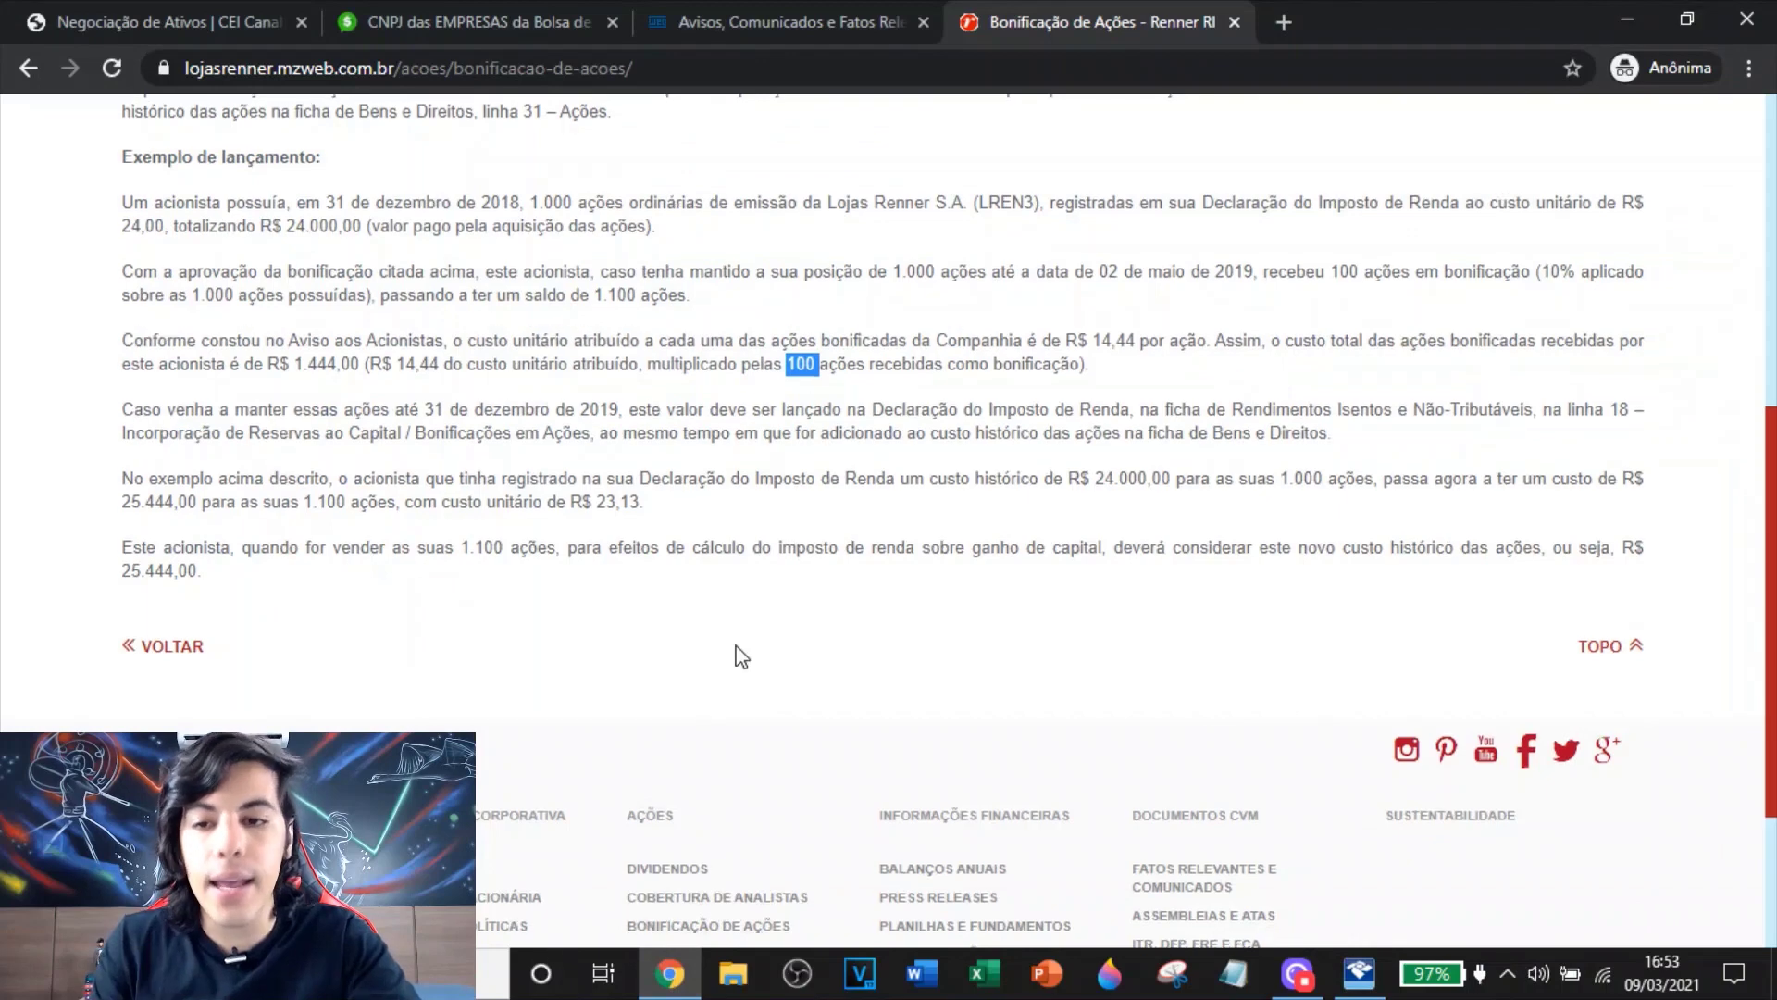
pyautogui.moveTo(530, 322); pyautogui.dragTo(579, 324)
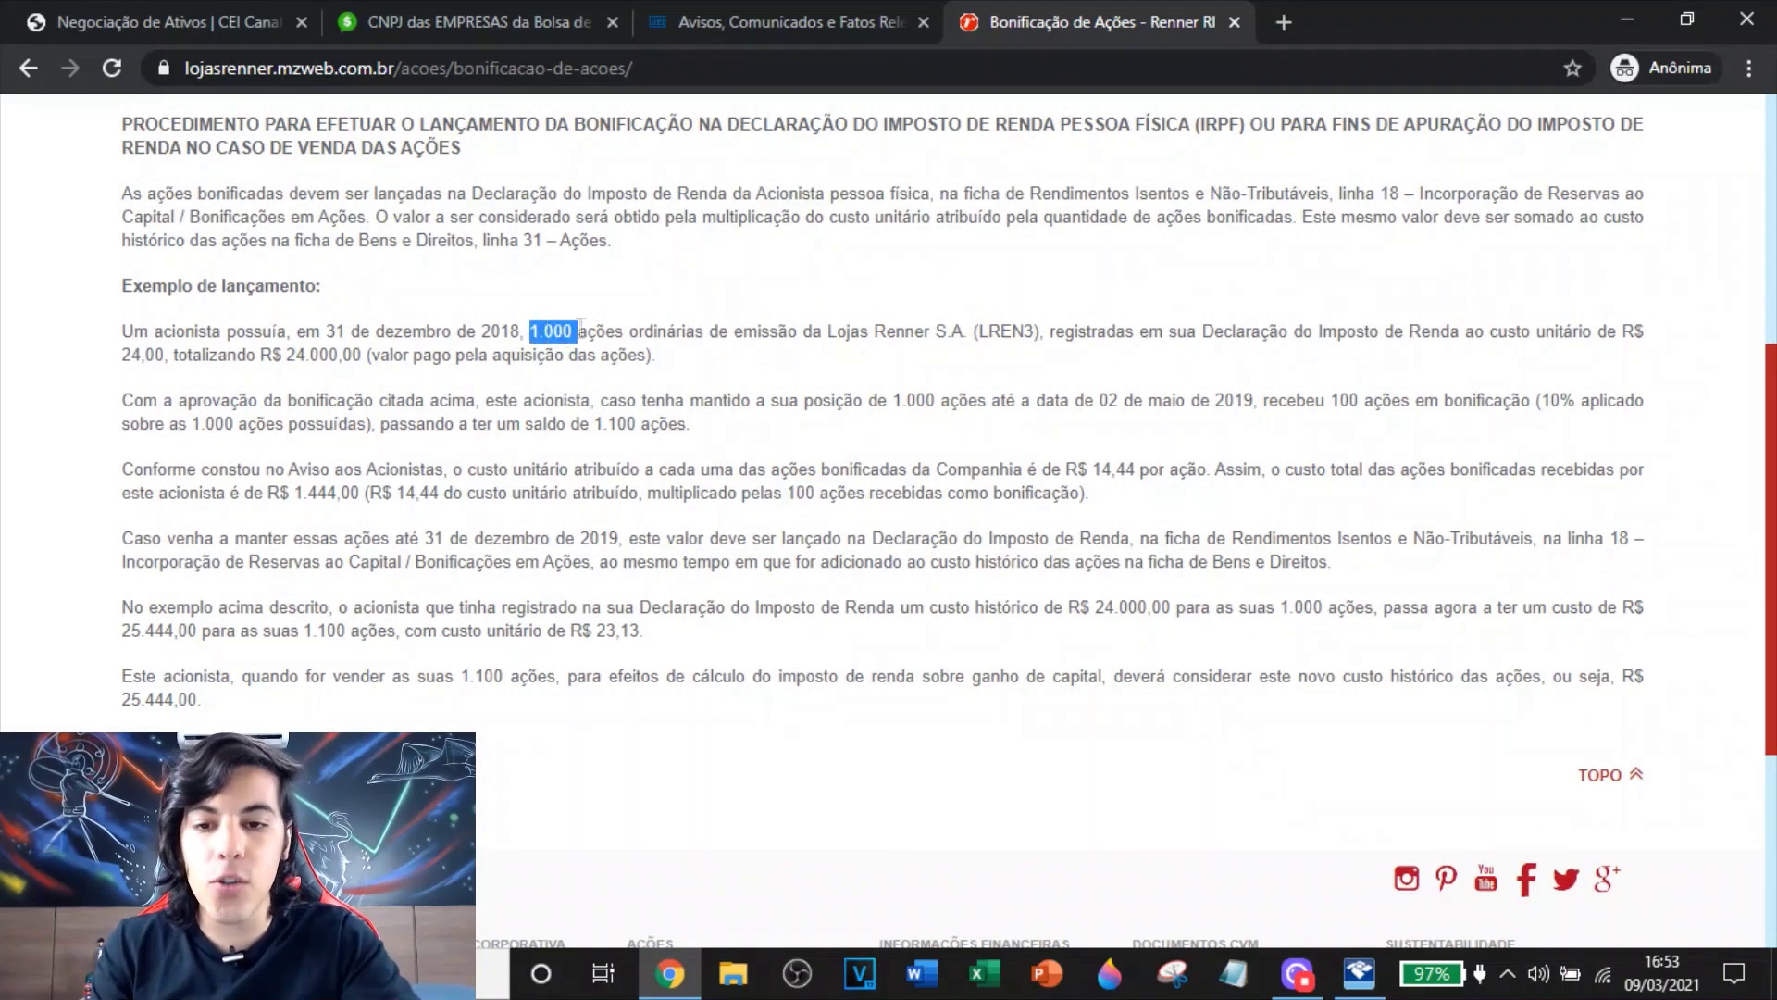
pyautogui.moveTo(121, 355); pyautogui.dragTo(173, 356)
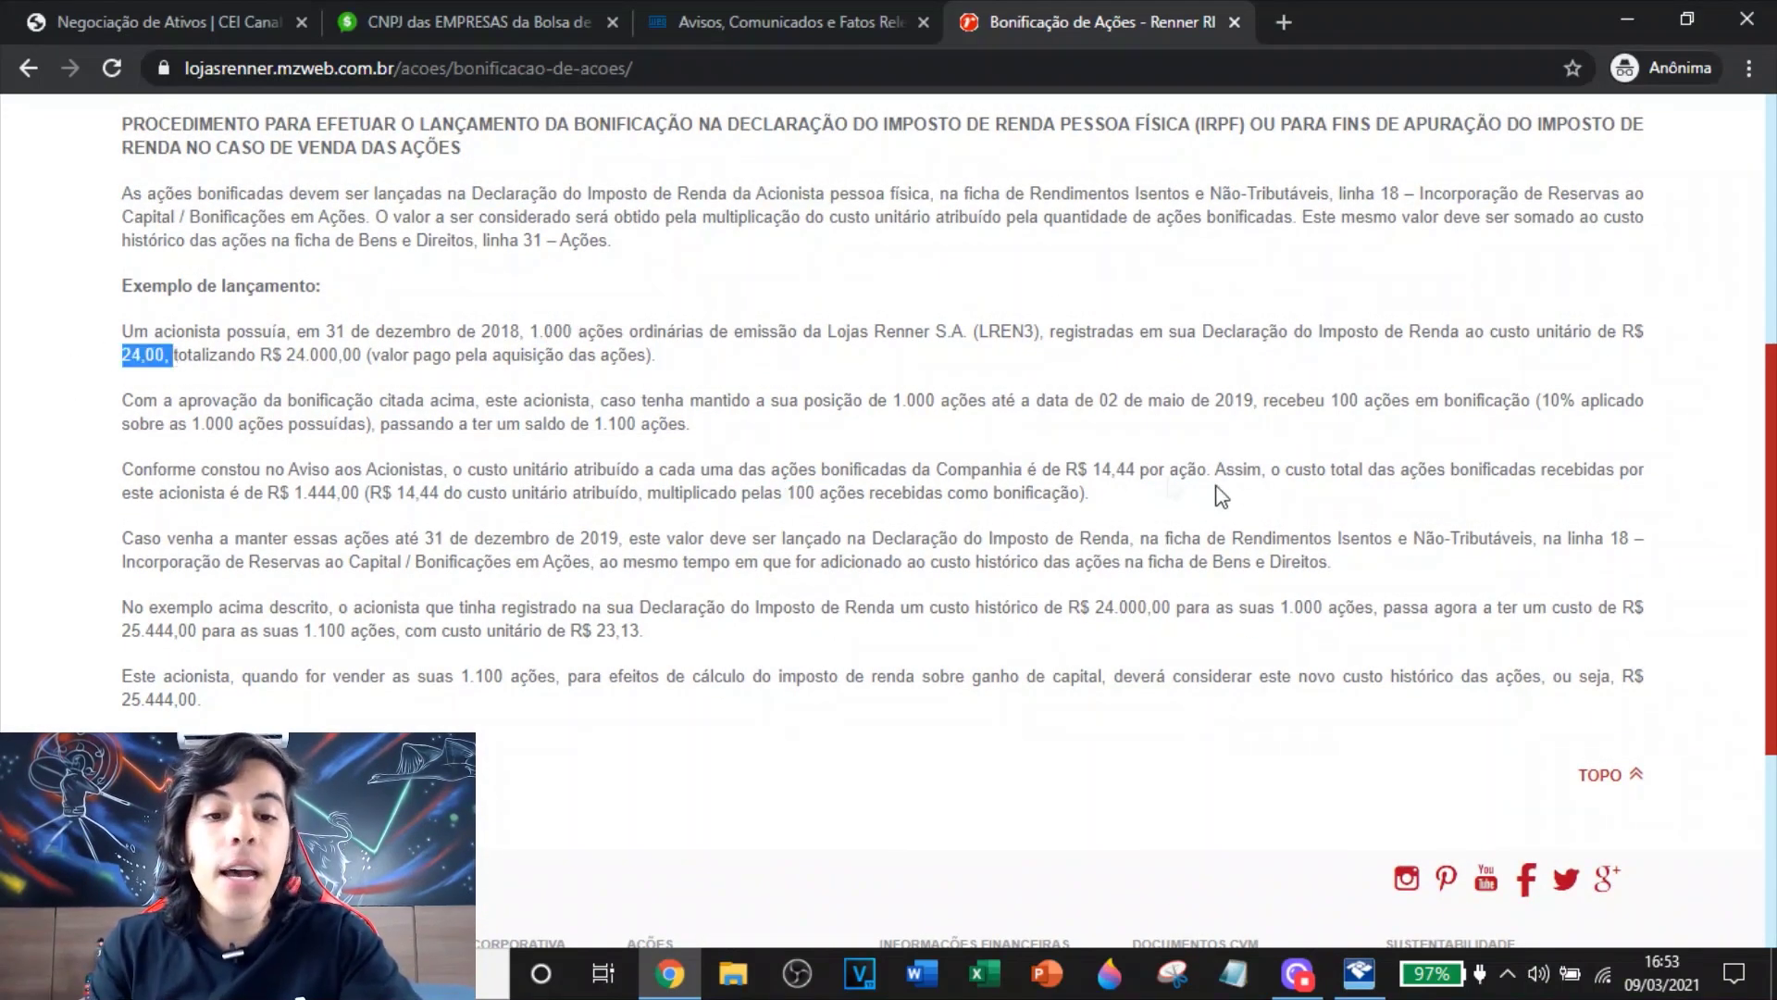
pyautogui.moveTo(1331, 401); pyautogui.dragTo(1348, 402)
pyautogui.scroll(5, 1342, 408)
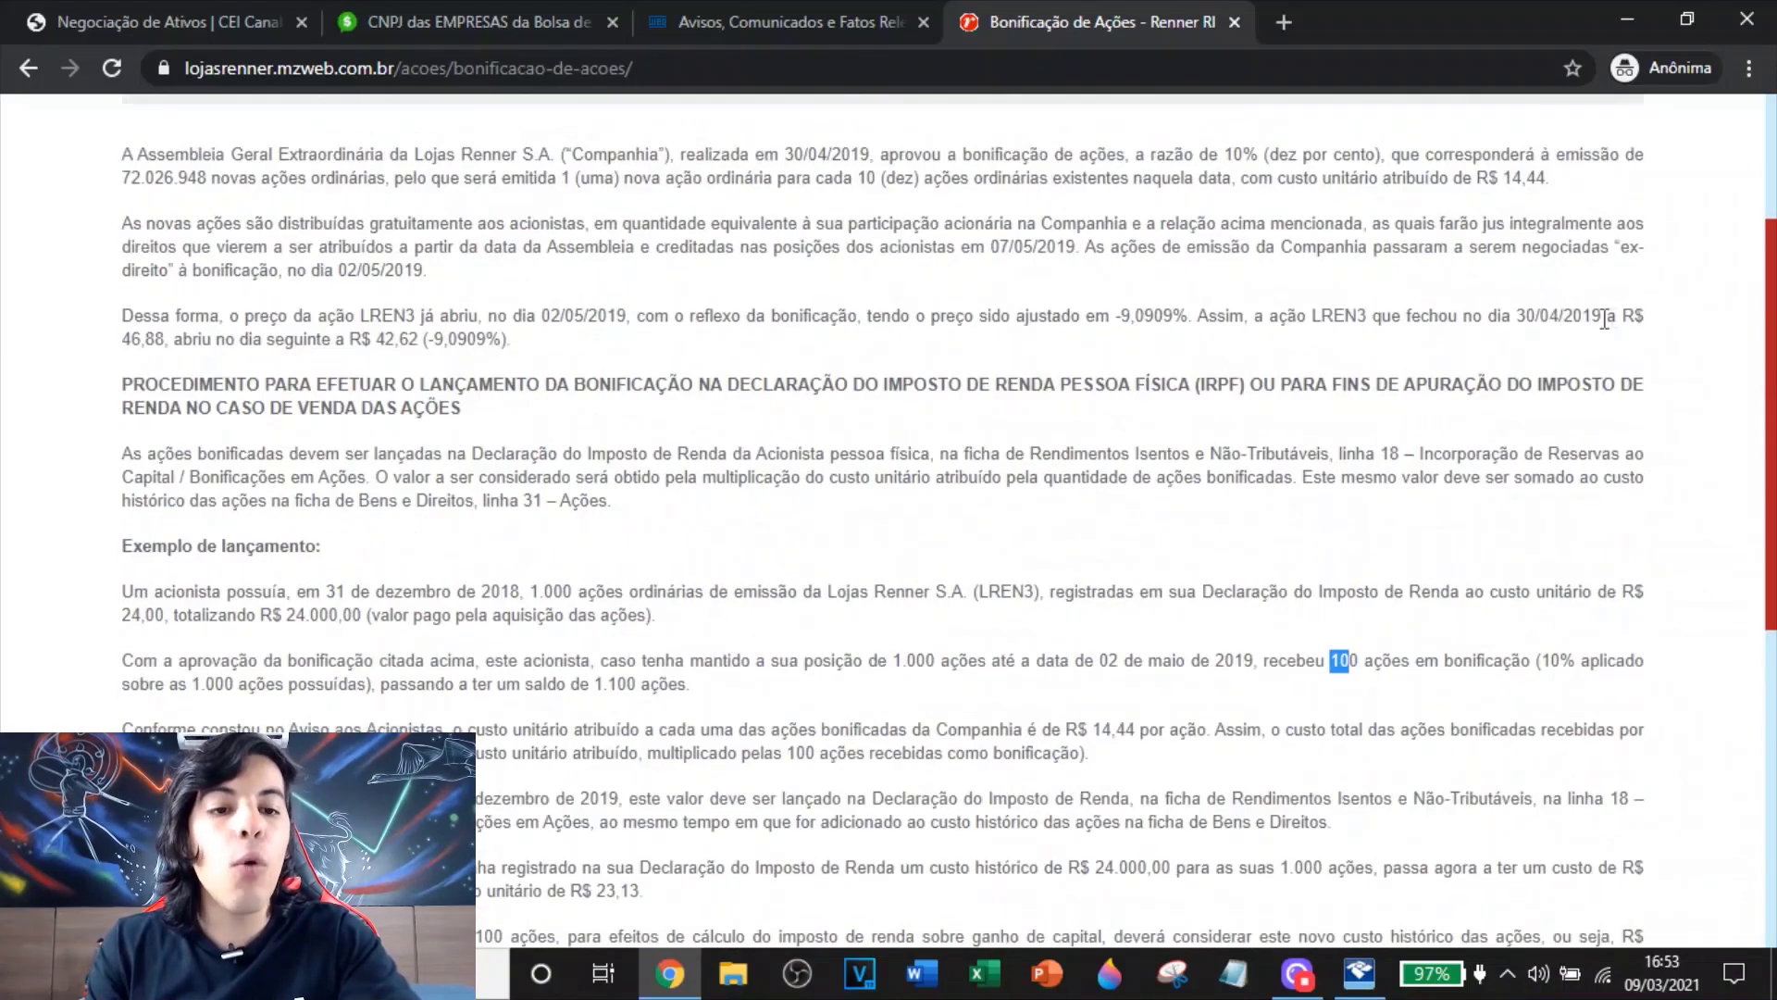
pyautogui.moveTo(1472, 434); pyautogui.dragTo(1554, 435)
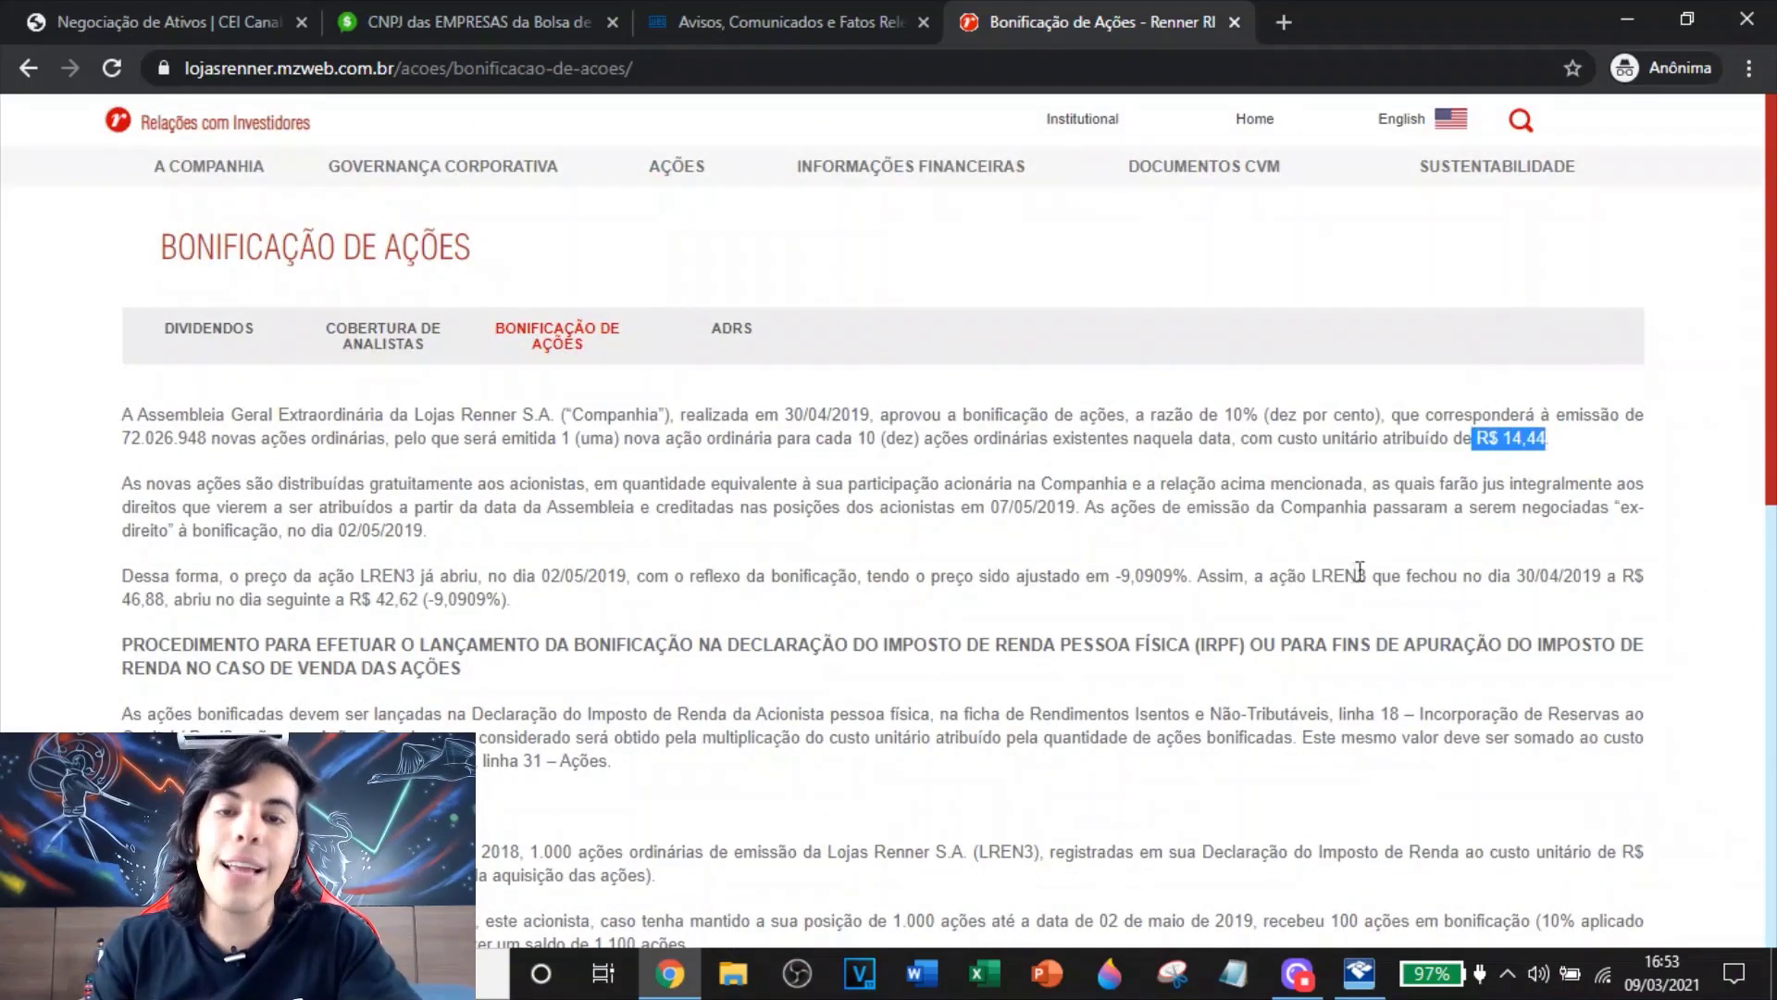
# Examine the example's share balance after the bonus and compare the attributed unit cost with the original purchase cost
pyautogui.scroll(-5, 1203, 583)
pyautogui.moveTo(593, 424); pyautogui.dragTo(694, 425)
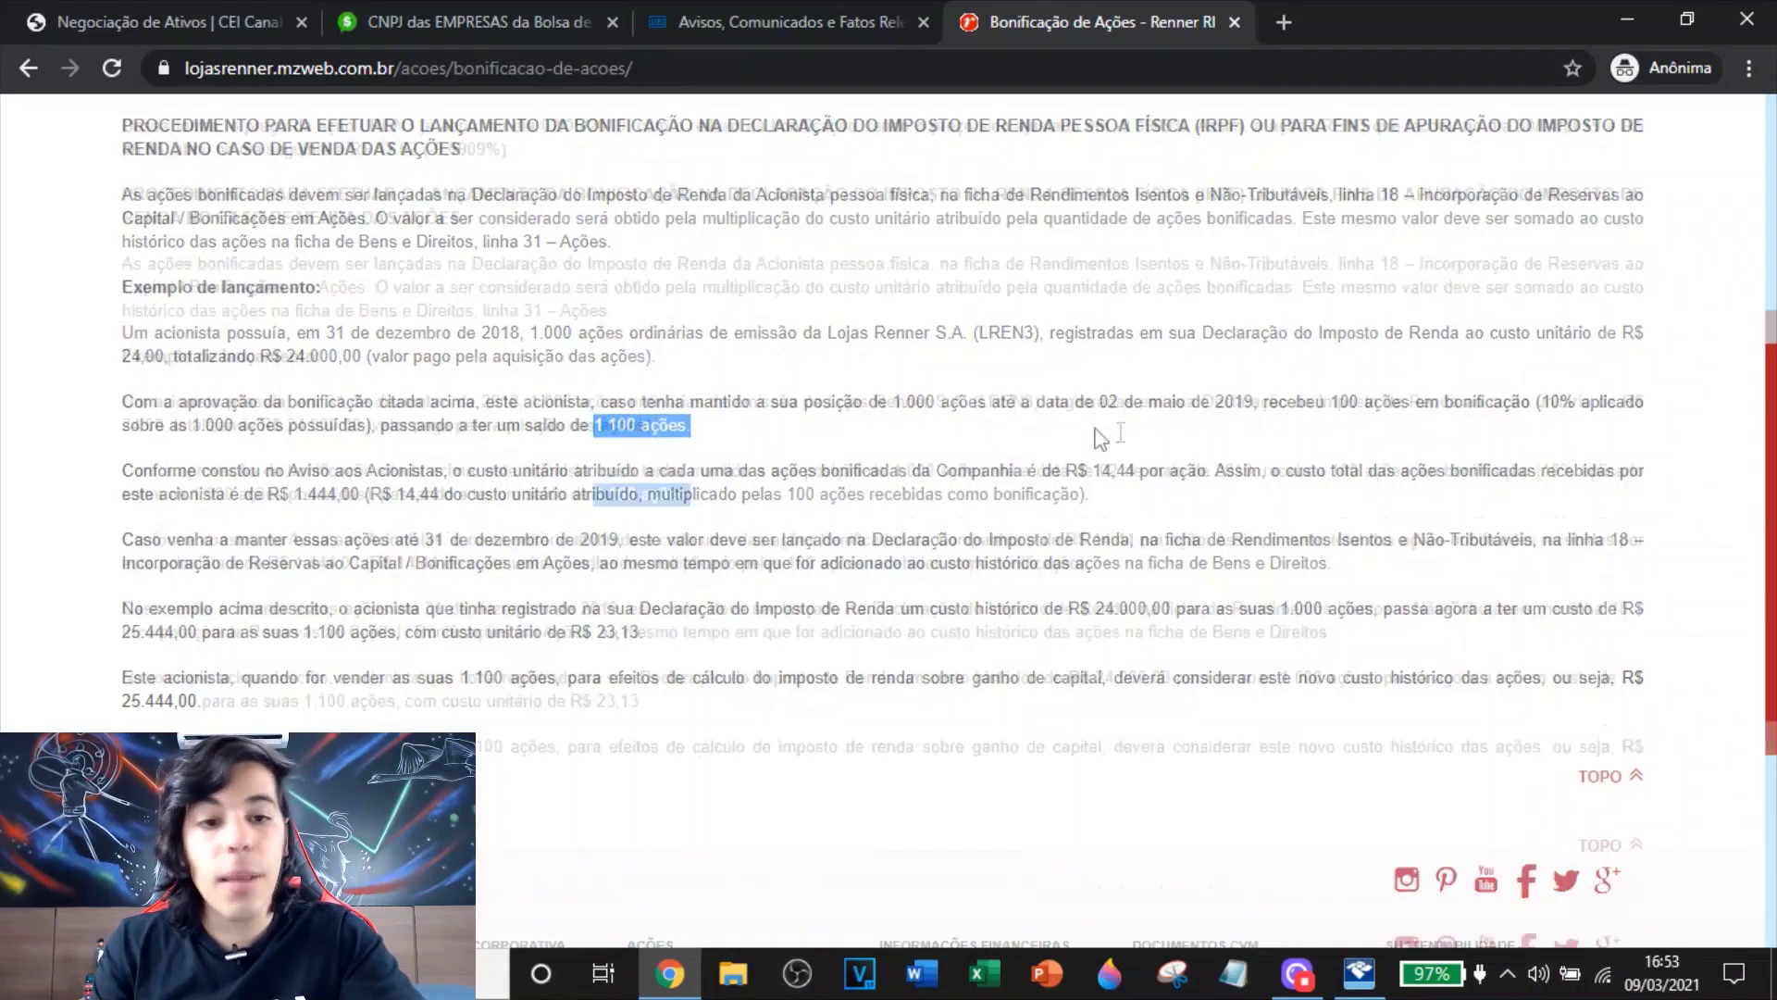
pyautogui.scroll(5, 1099, 438)
pyautogui.moveTo(1479, 310); pyautogui.dragTo(1546, 310)
pyautogui.scroll(-3, 1544, 311)
pyautogui.moveTo(122, 484); pyautogui.dragTo(170, 479)
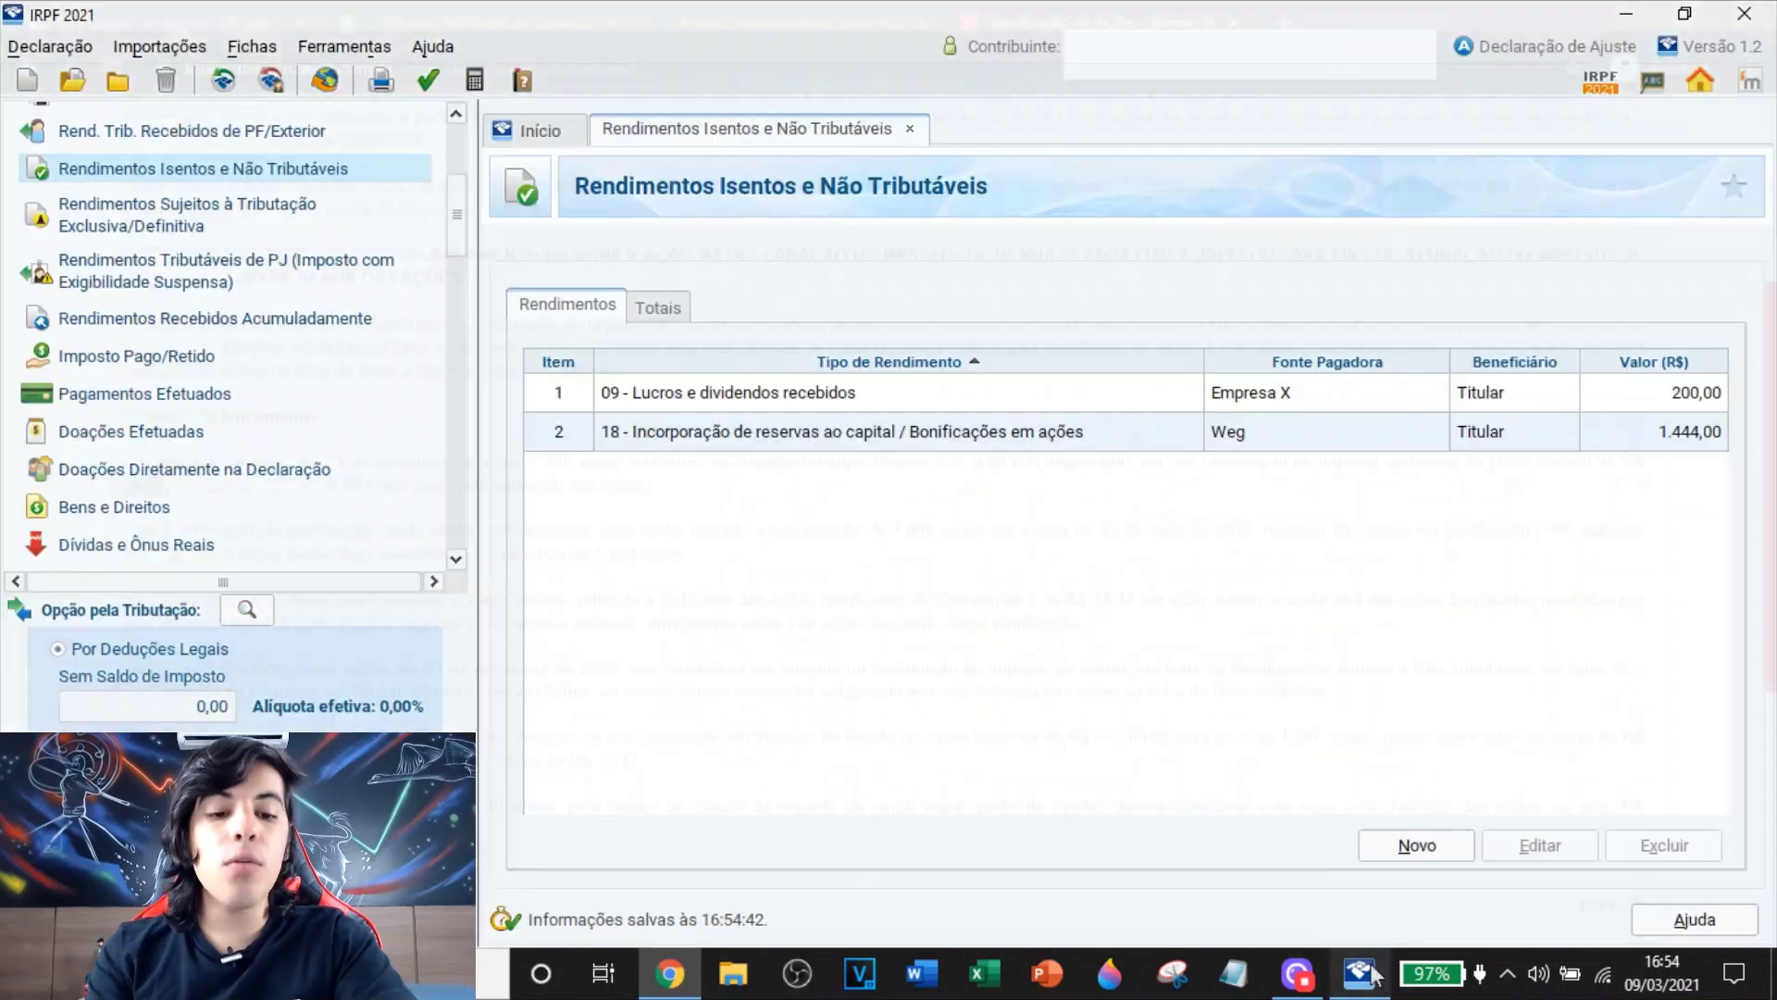
# Switch to IRPF 2021 and open the Ambev shares item in Bens e Direitos for editing
pyautogui.click(1368, 971)
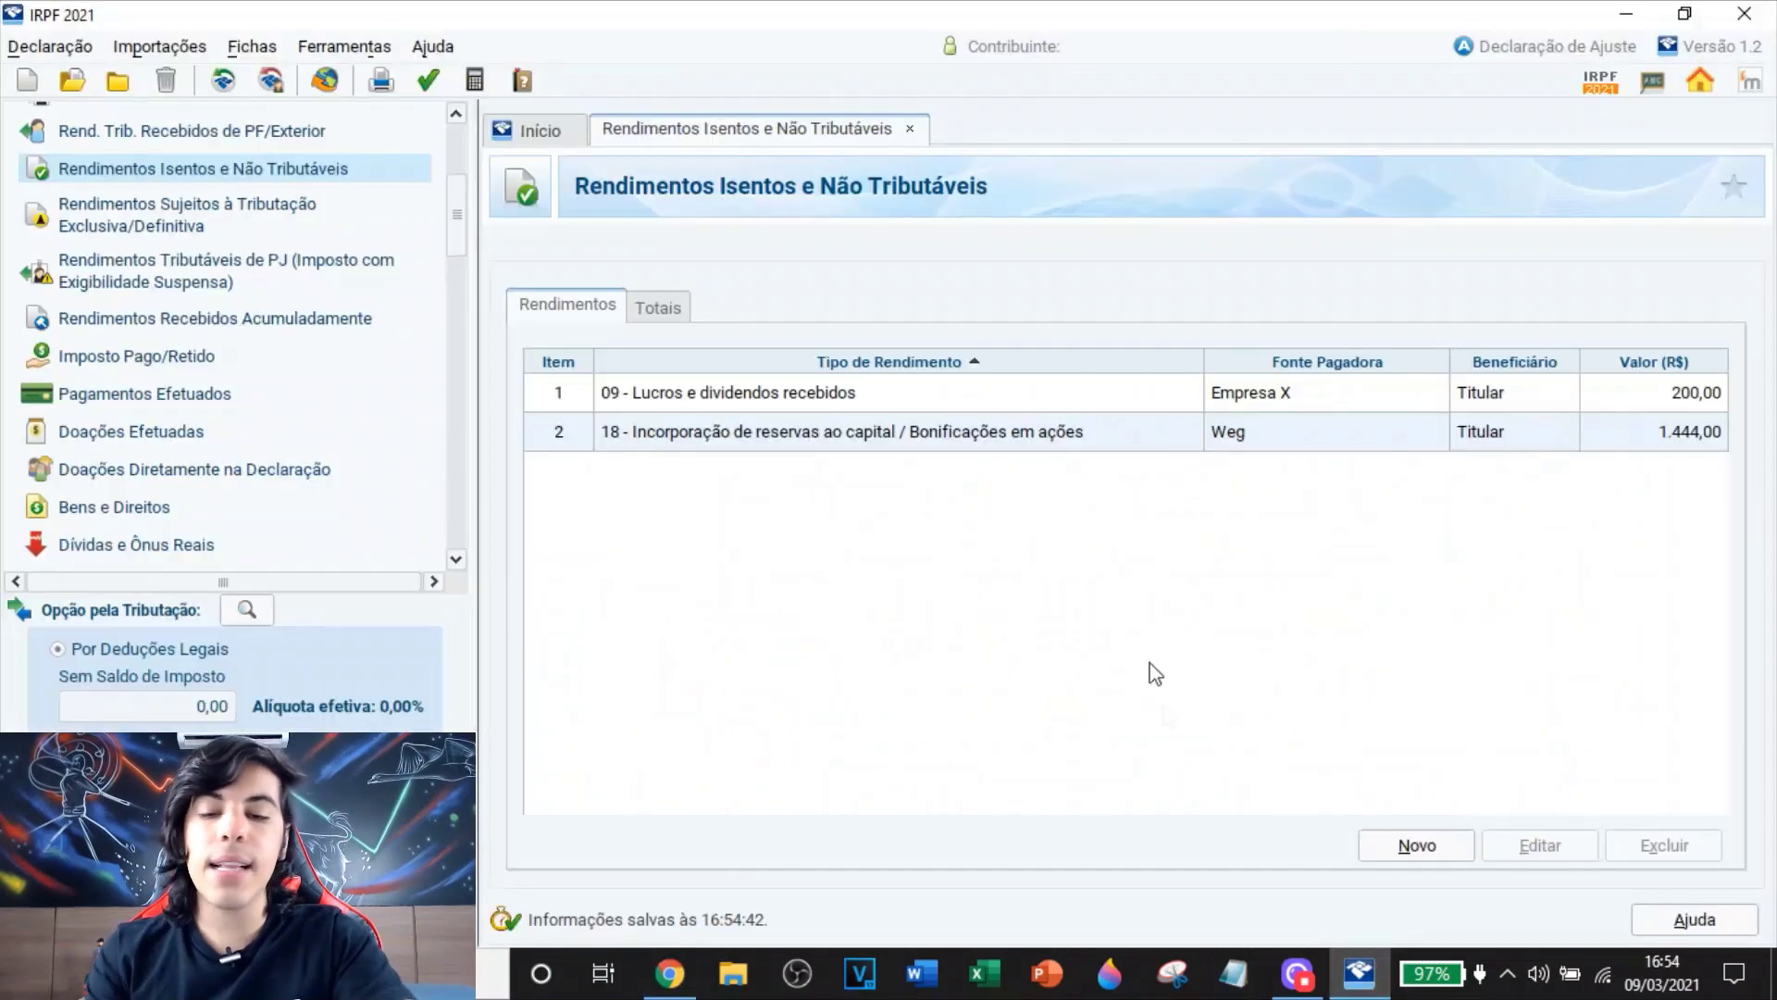
pyautogui.click(117, 515)
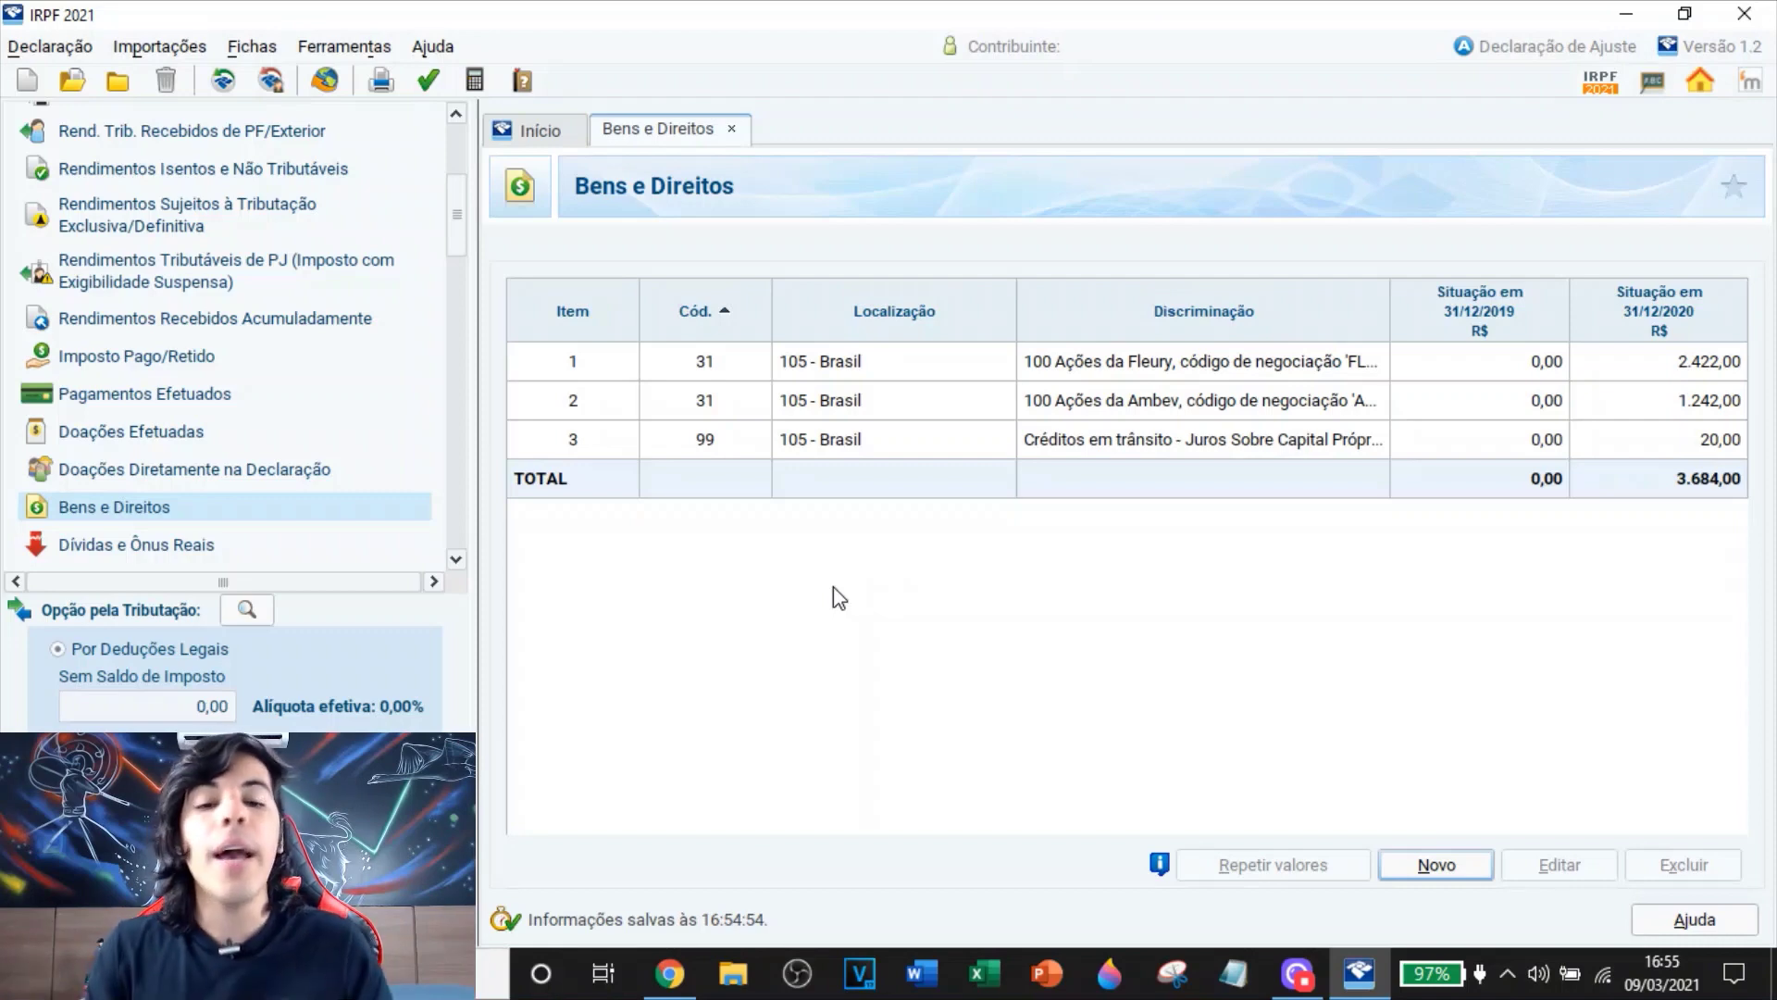
pyautogui.click(1011, 408)
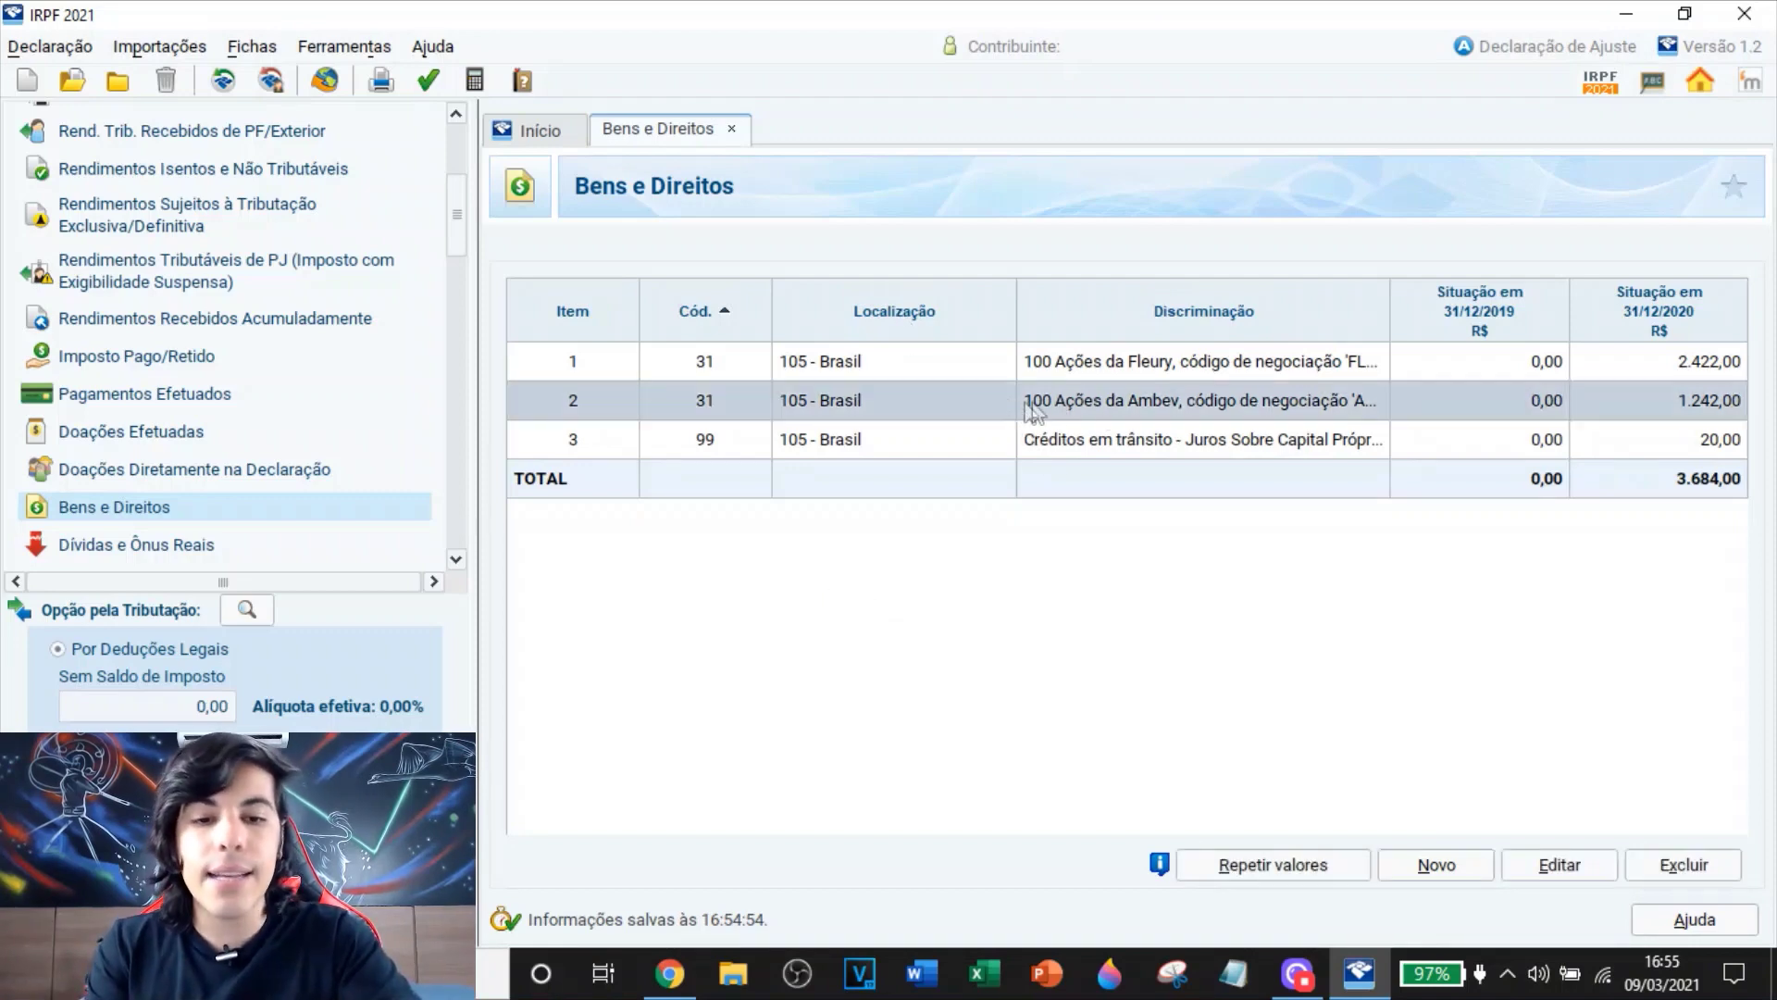
pyautogui.click(1558, 874)
pyautogui.scroll(-2, 1154, 612)
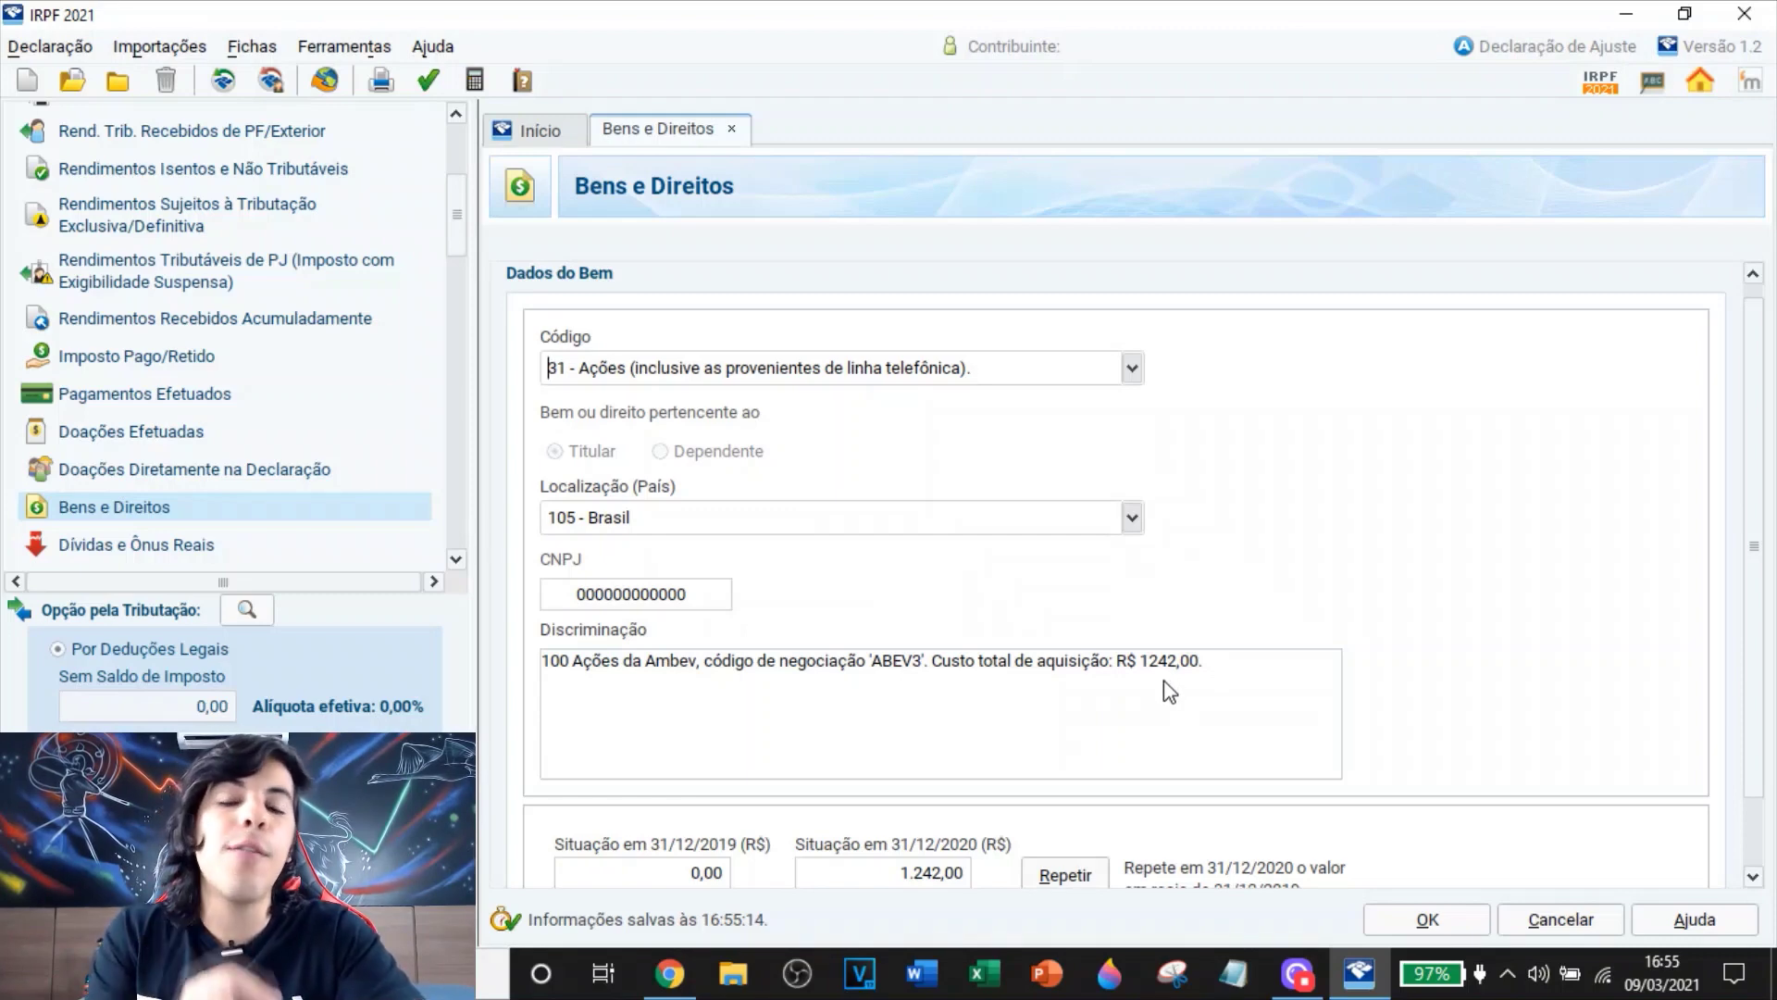
# Compare the Ambev item's total acquisition cost with the total bonus share cost in Renner's online example
pyautogui.click(1210, 685)
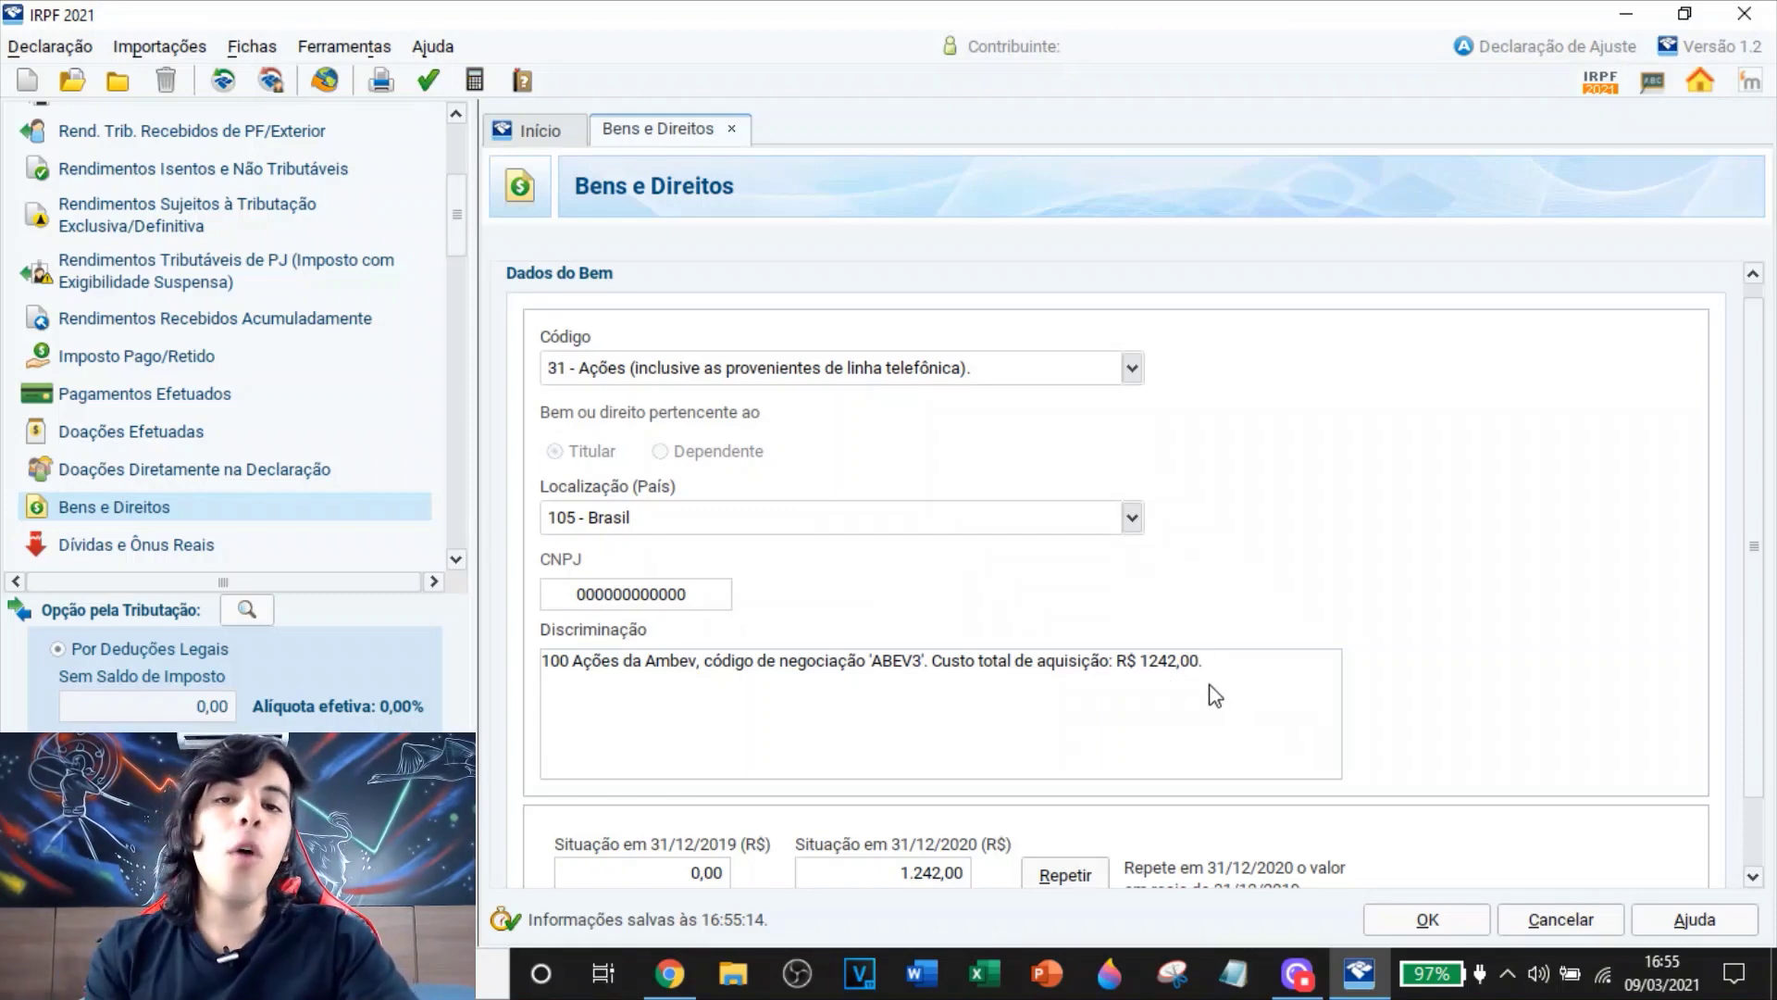
pyautogui.moveTo(1213, 662); pyautogui.dragTo(1120, 659)
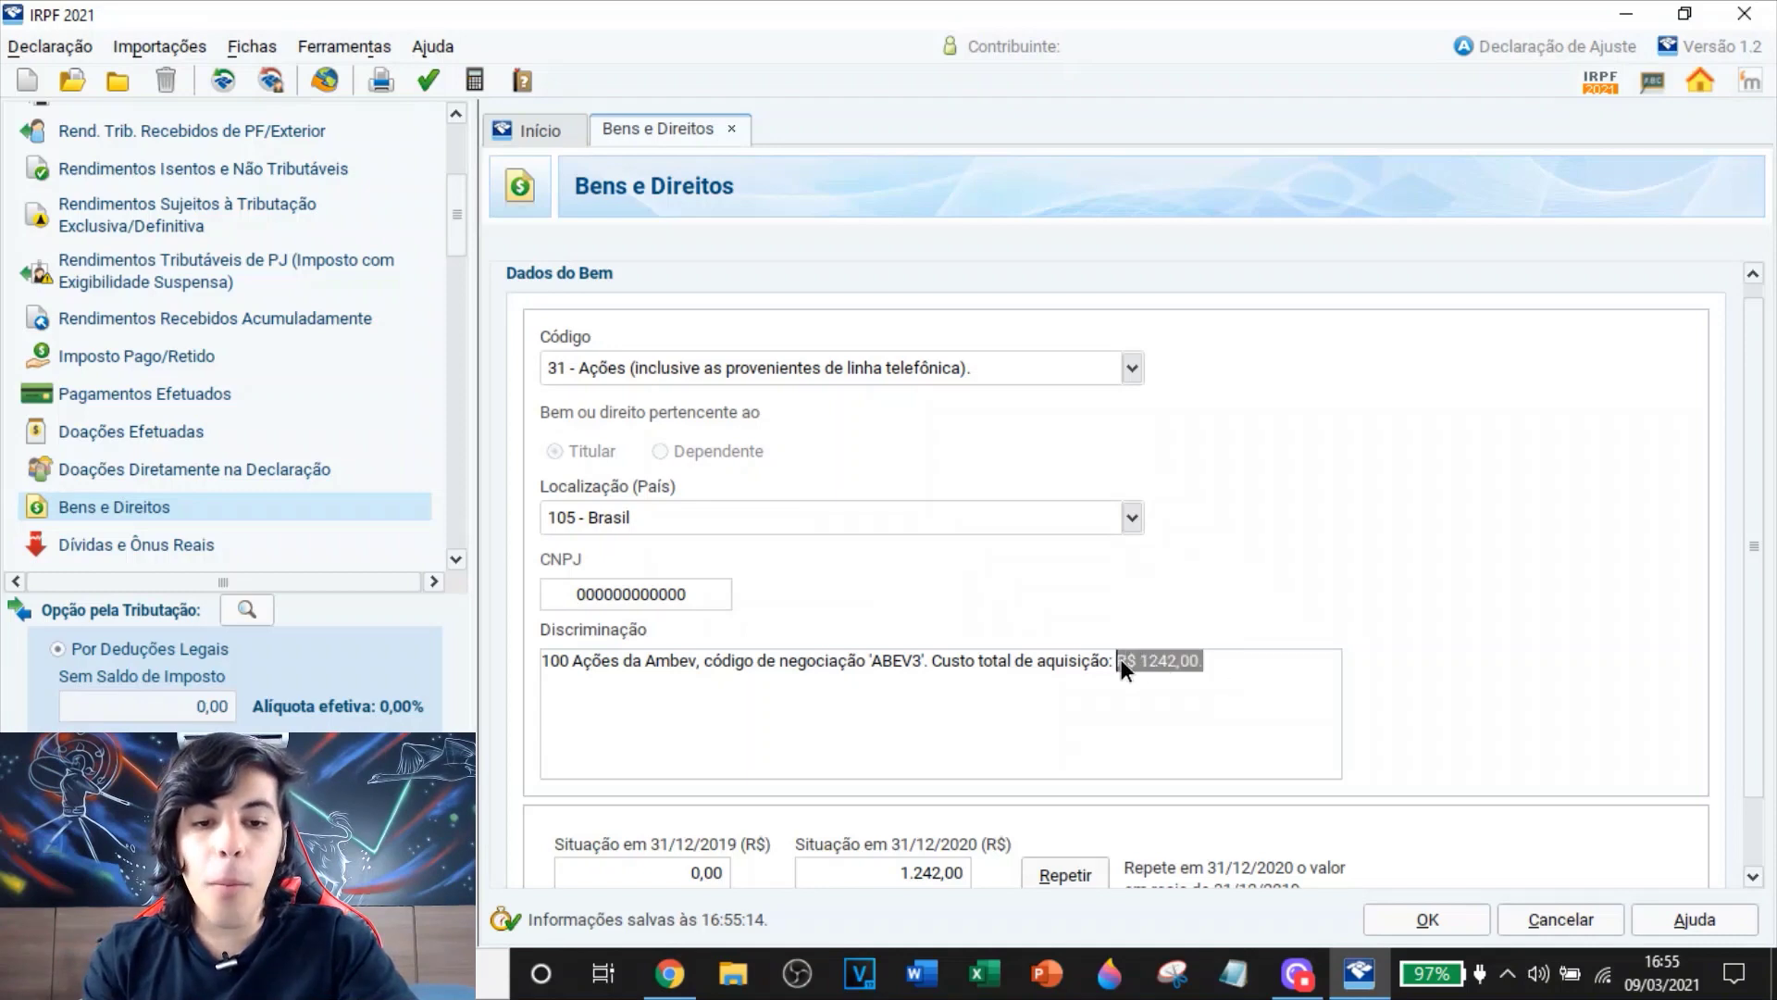
pyautogui.click(1244, 684)
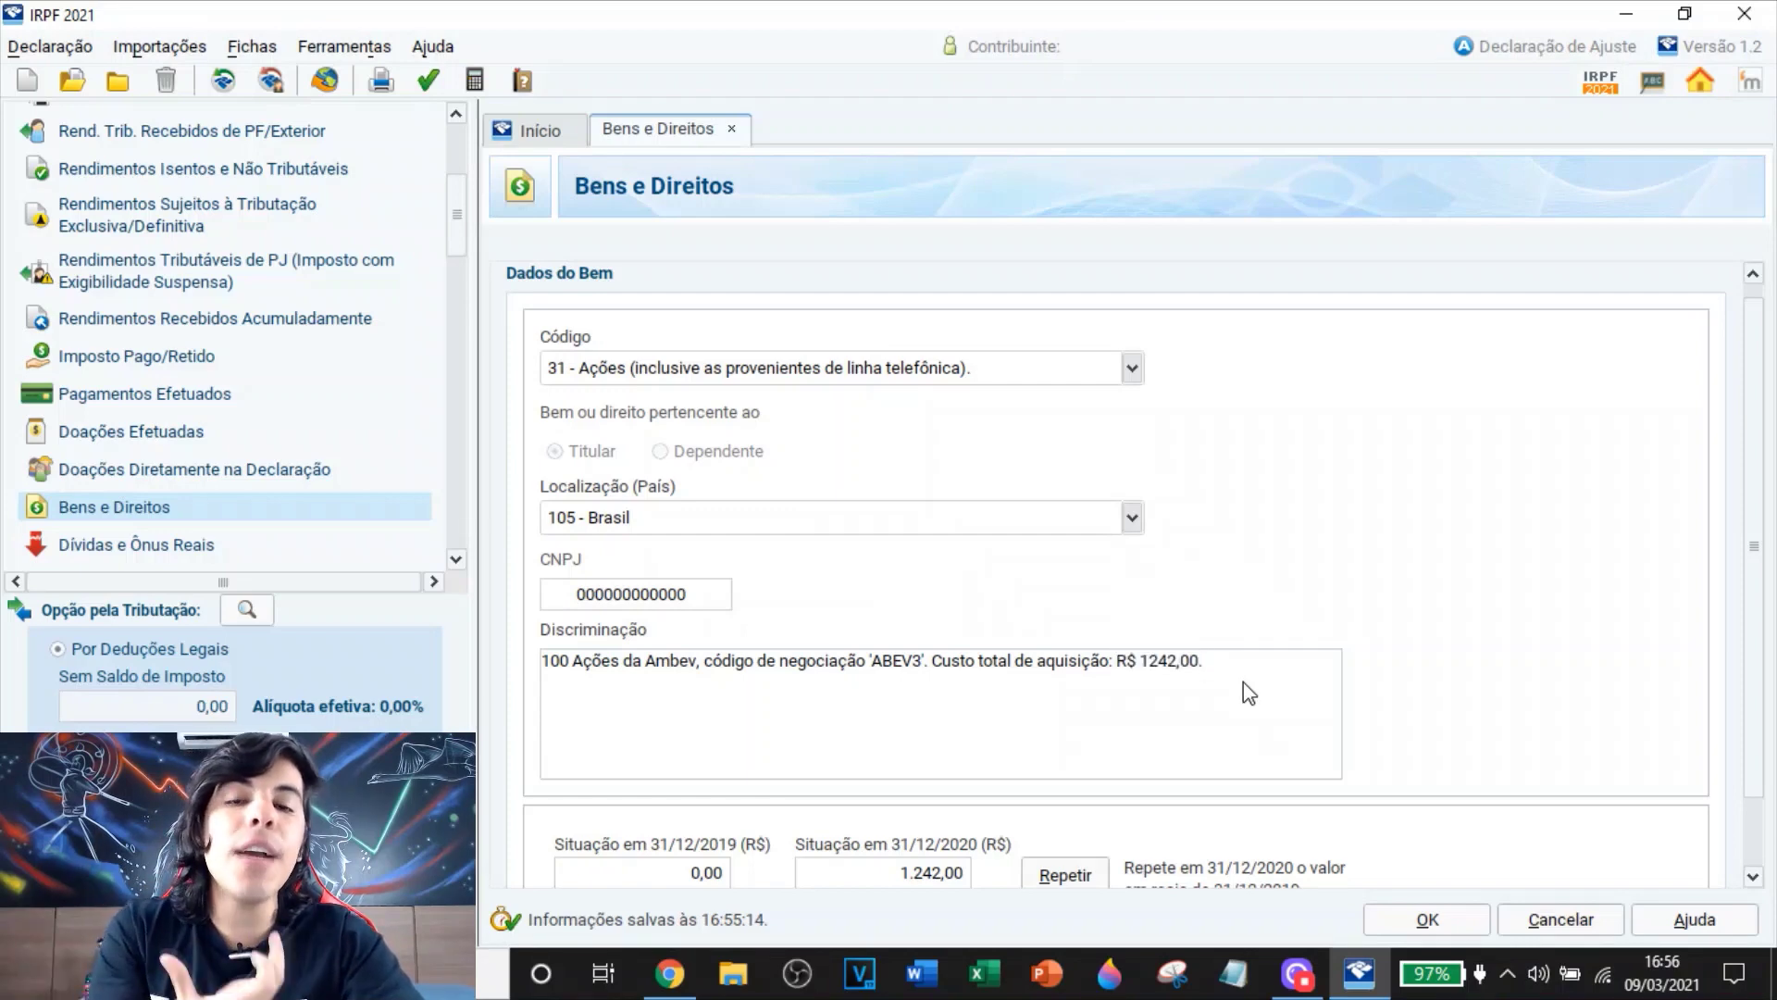
pyautogui.click(694, 972)
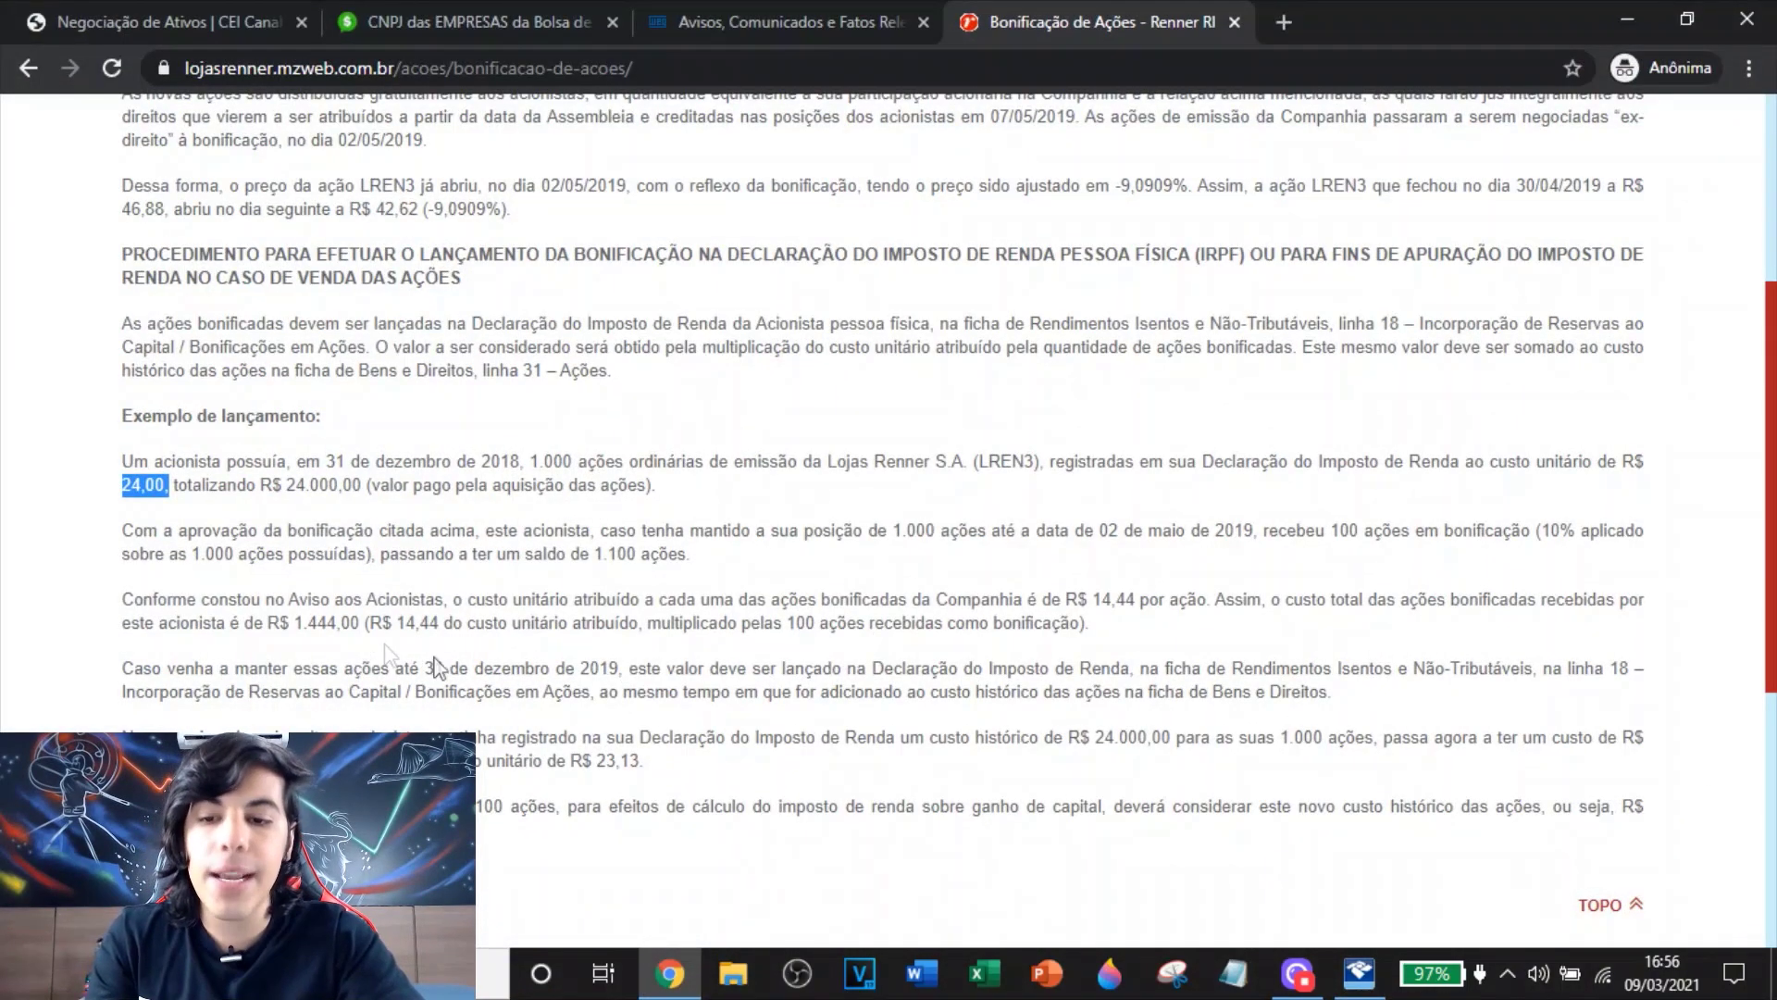
pyautogui.moveTo(271, 627); pyautogui.dragTo(359, 635)
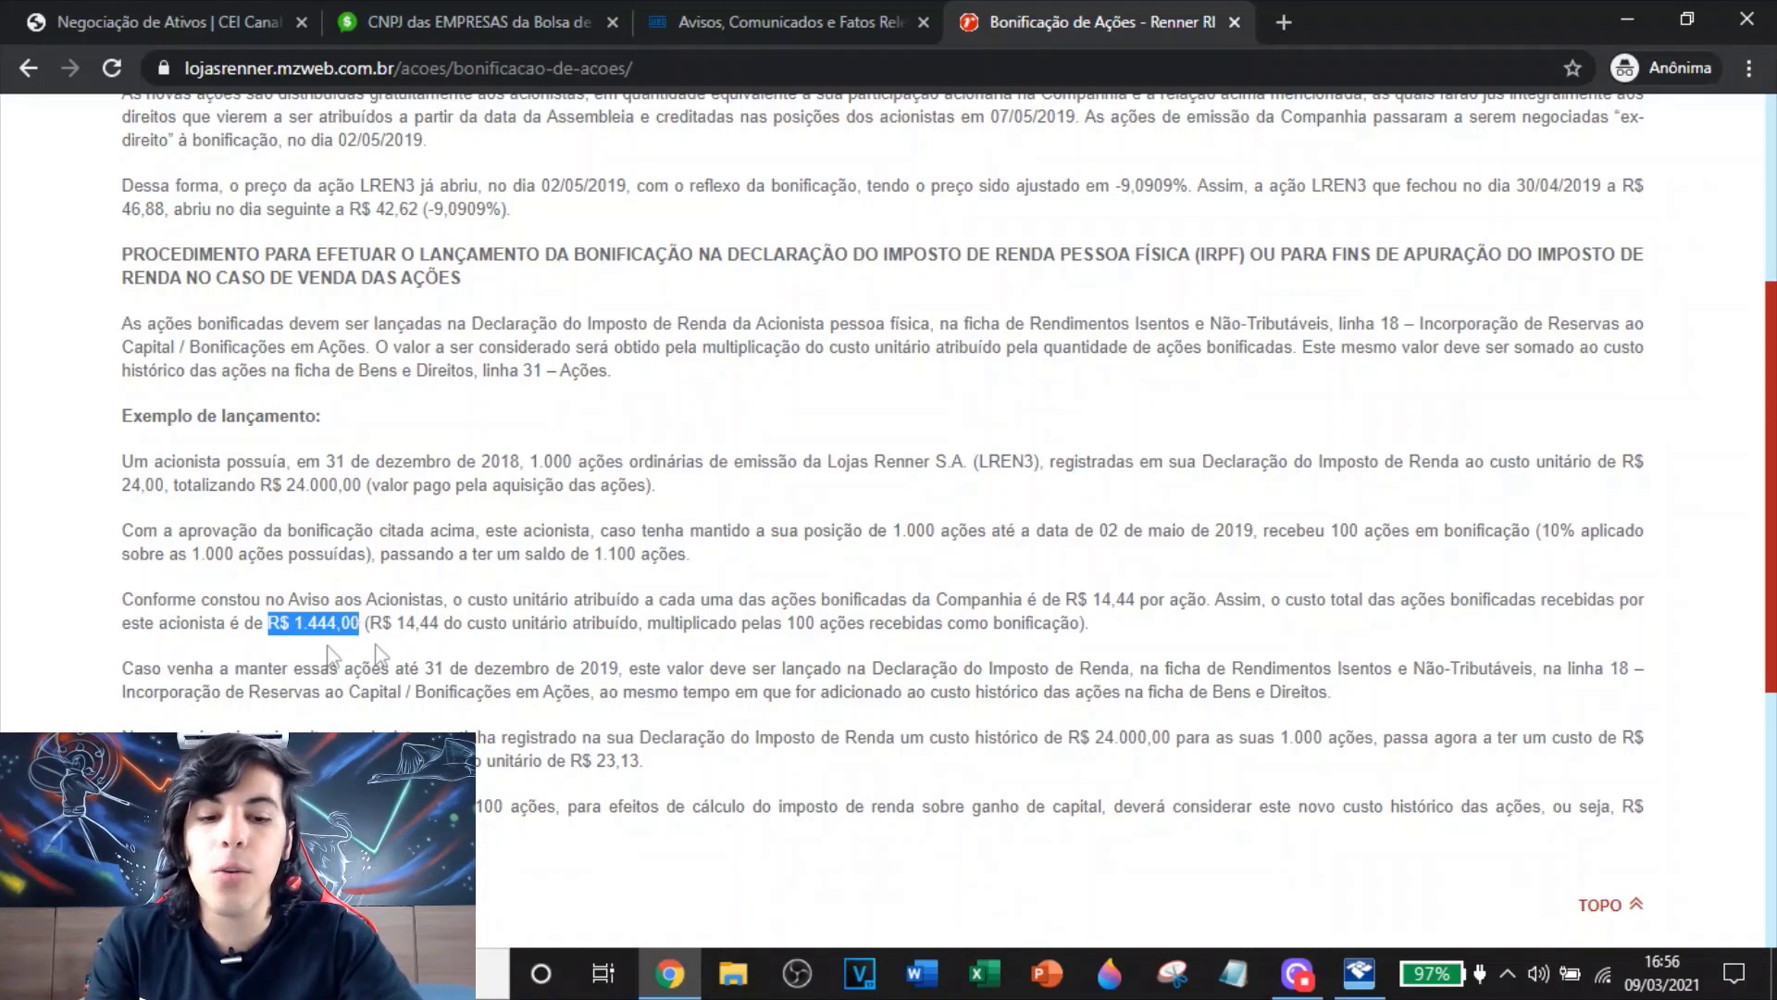
# Return to IRPF 2021 and set the total acquisition cost in the Ambev item's Discriminação to R$ 2700,00
pyautogui.click(1359, 972)
pyautogui.moveTo(1222, 669); pyautogui.dragTo(1131, 658)
pyautogui.click(1176, 661)
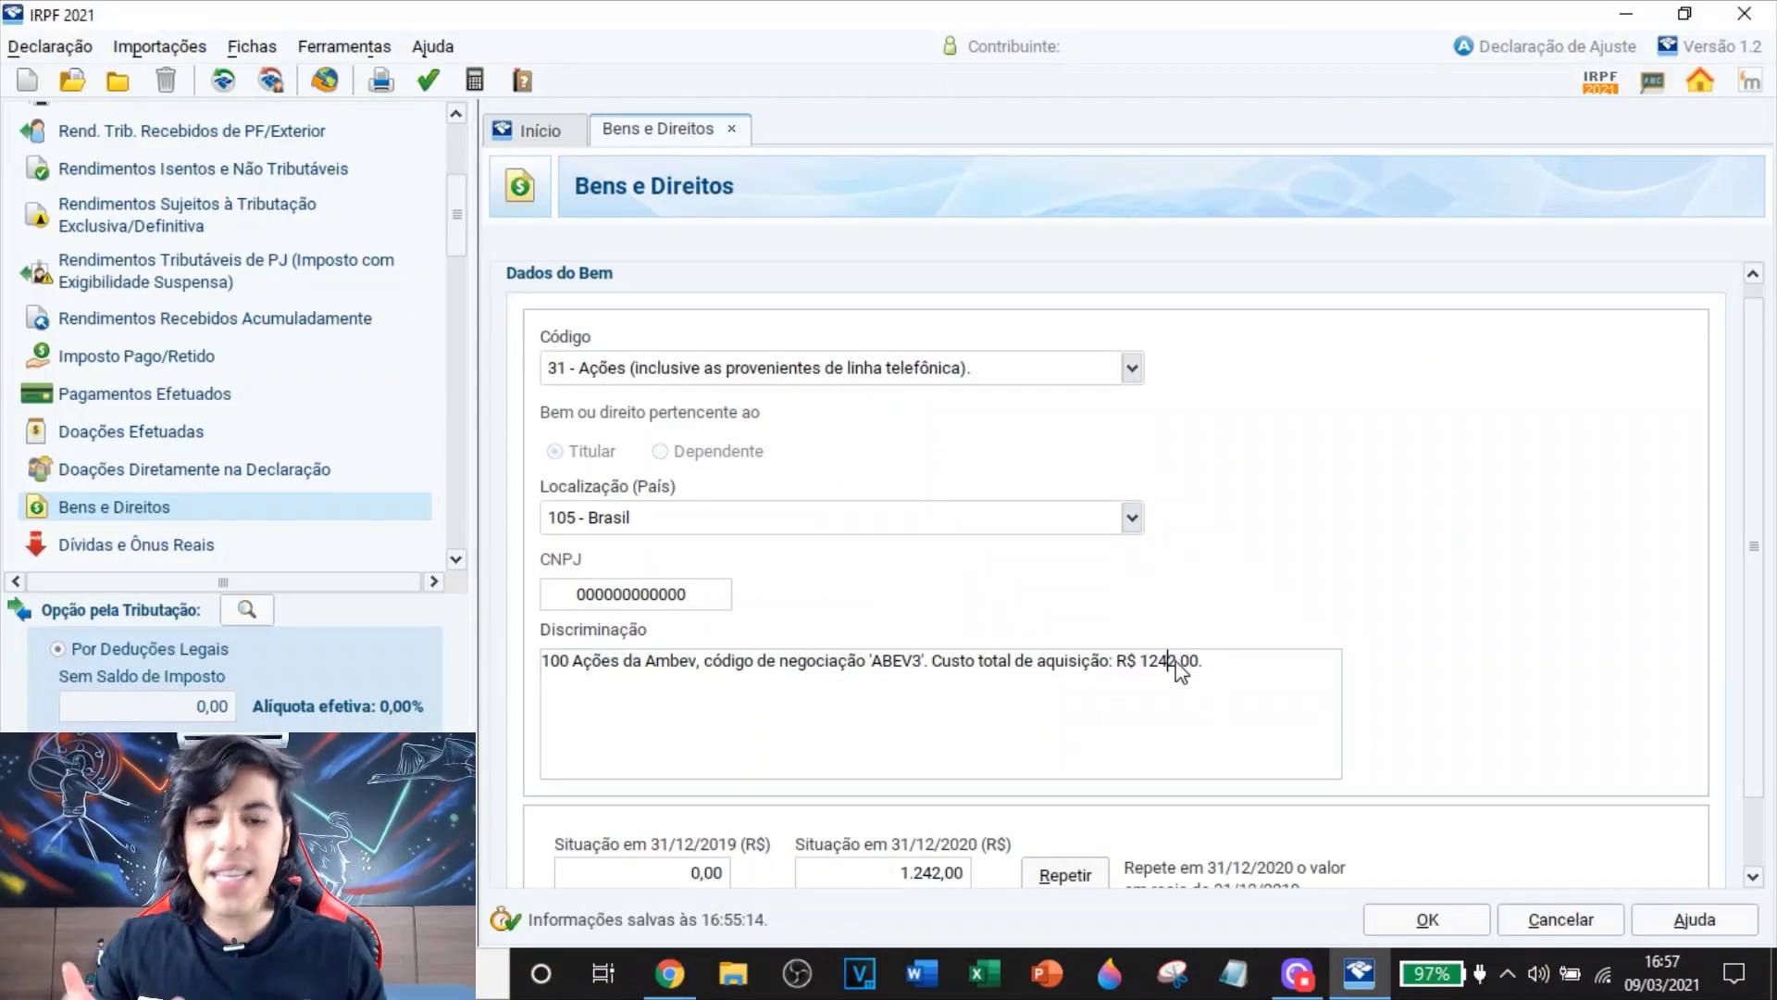
pyautogui.press('BackSpace')
pyautogui.press('BackSpace')
pyautogui.press('BackSpace')
pyautogui.press('BackSpace')
pyautogui.write('2700')
pyautogui.click(1228, 663)
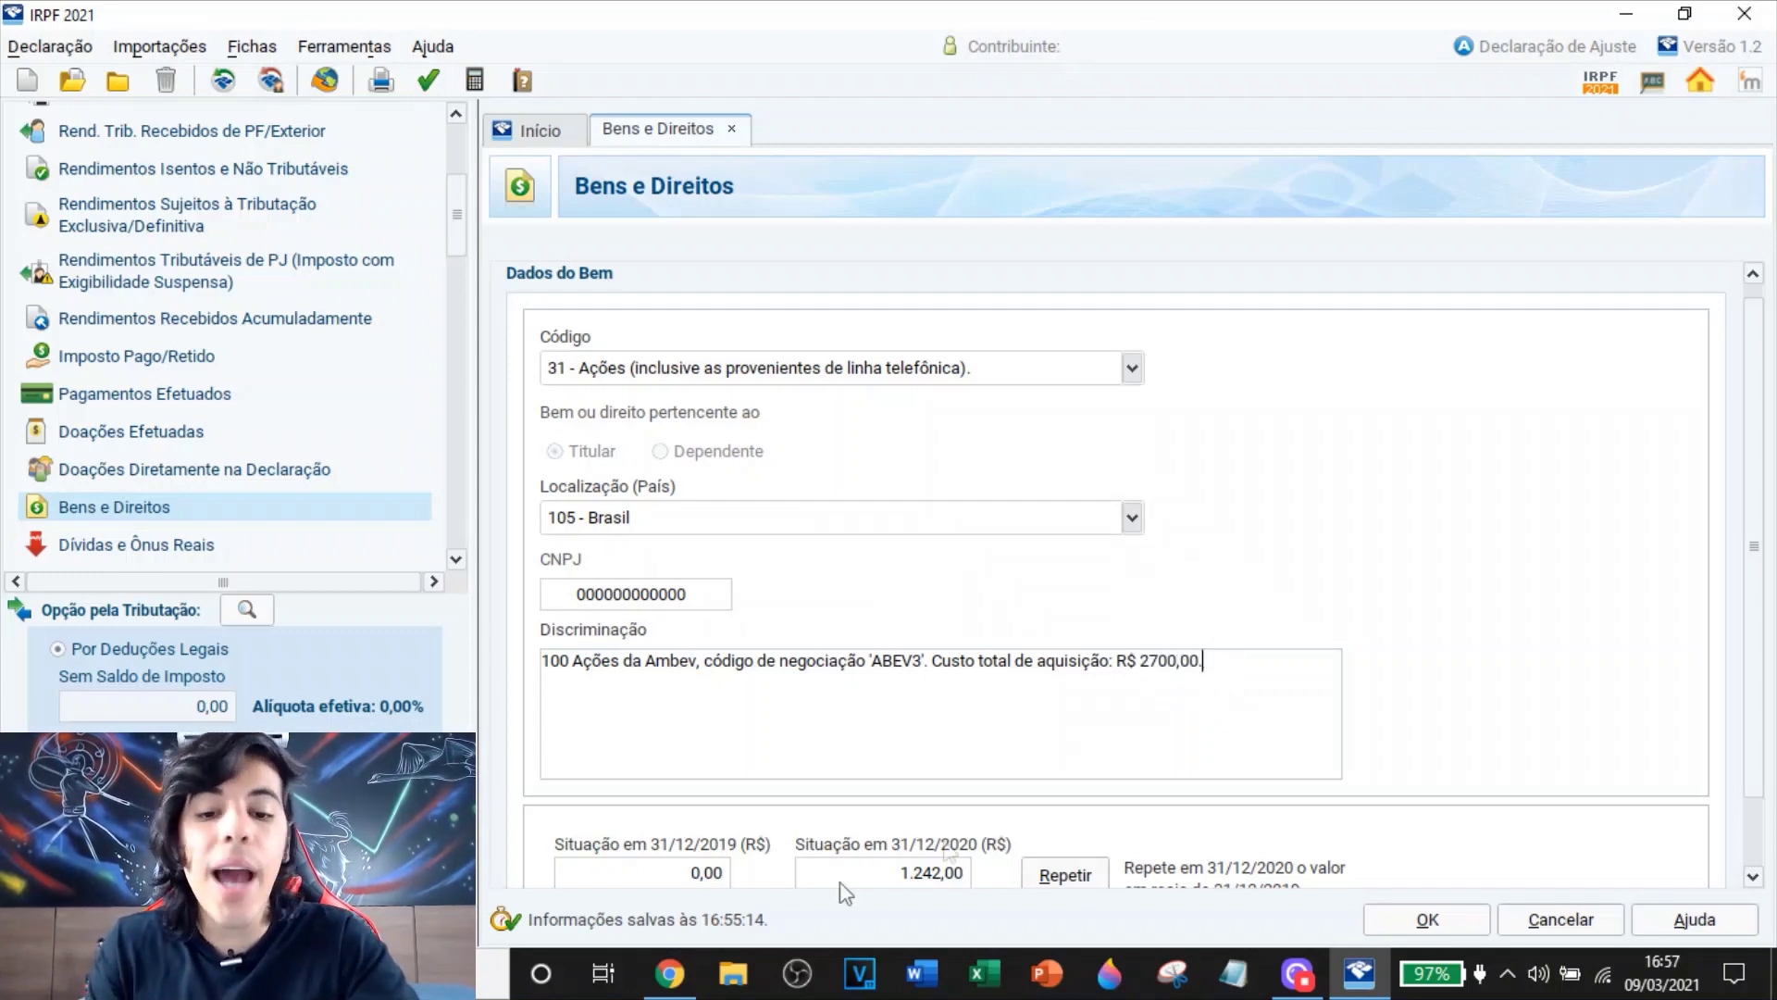
# Set the Ambev item's Situação em 31/12/2020 to 2700 and confirm the item
pyautogui.click(918, 882)
pyautogui.write('2700')
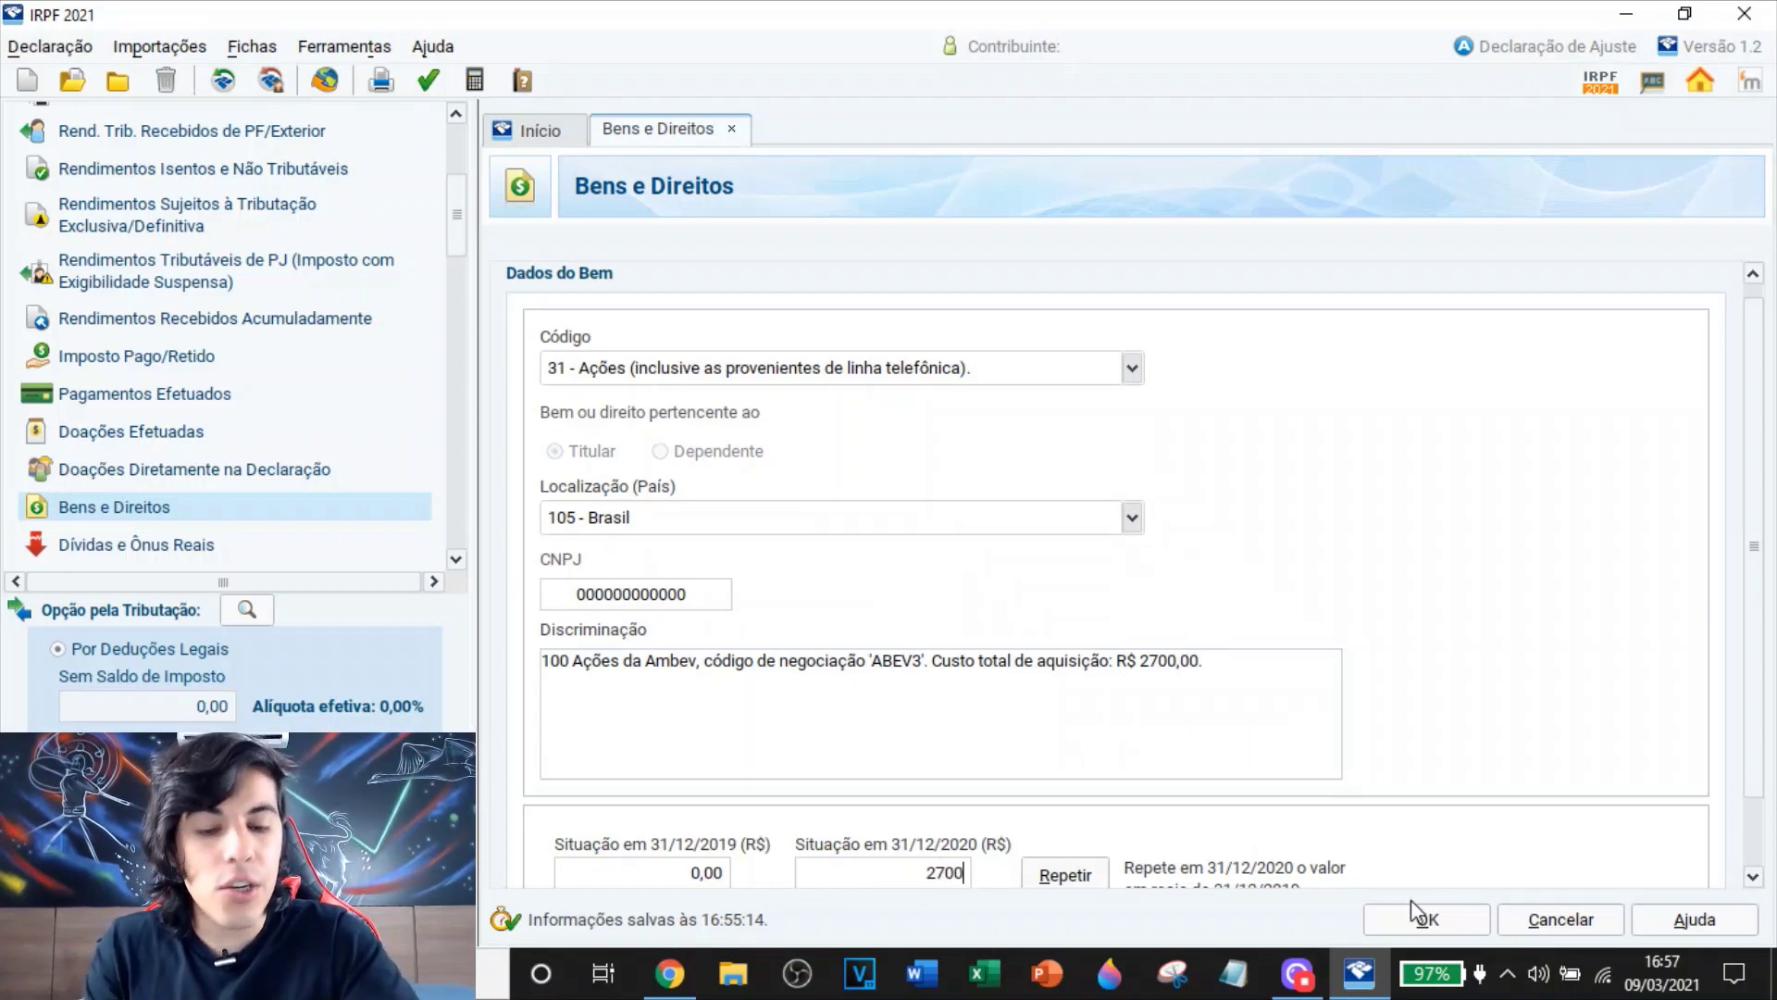
pyautogui.click(1449, 922)
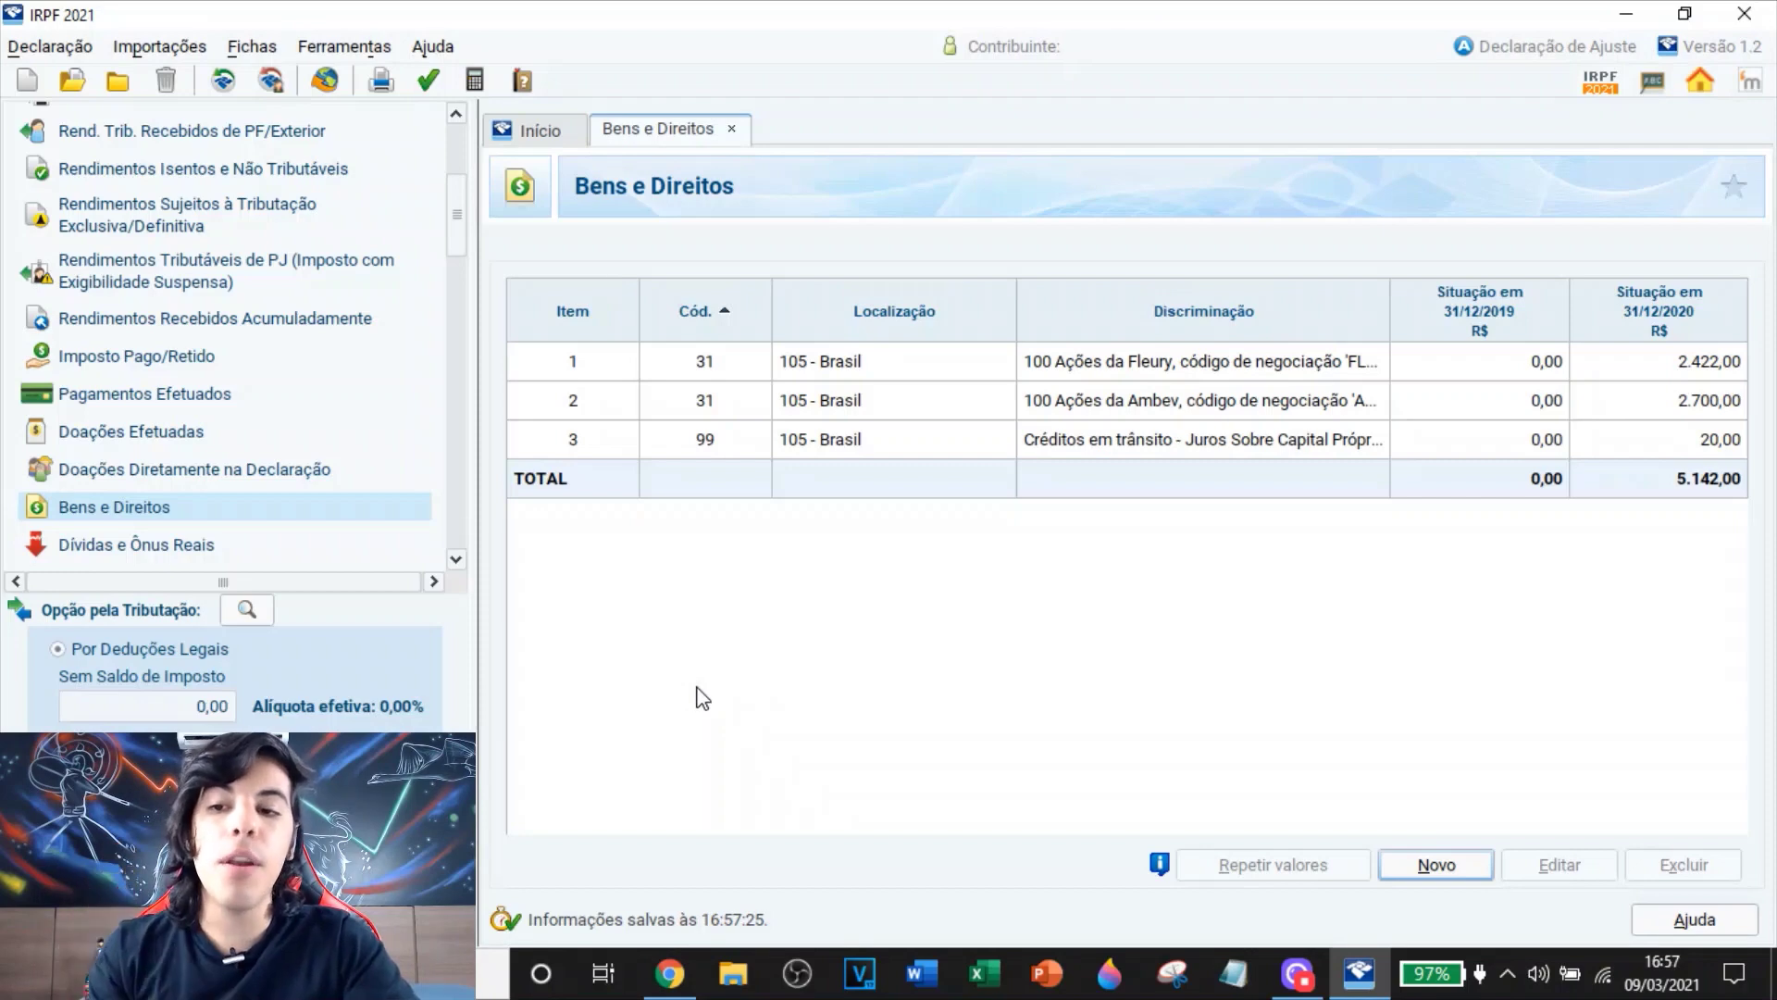
# Review the exempt income and Bens e Direitos lists alongside the original holding and bonus shares in Renner's online example
pyautogui.click(199, 168)
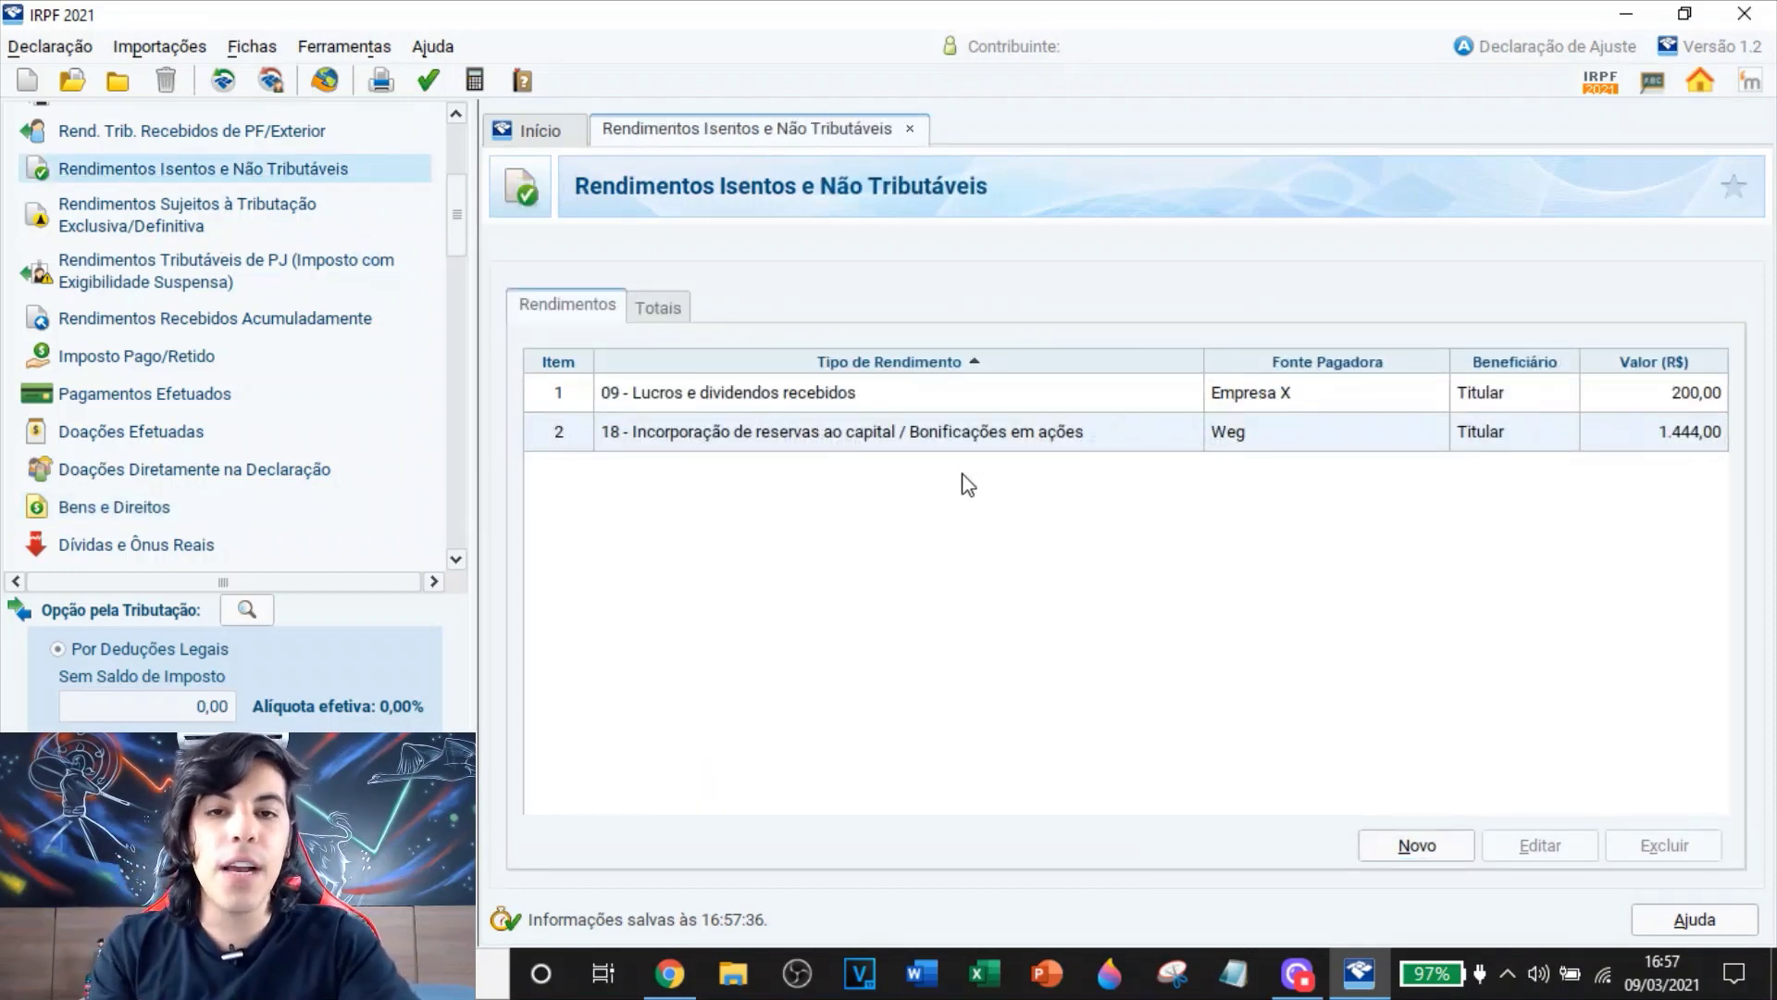
pyautogui.click(114, 507)
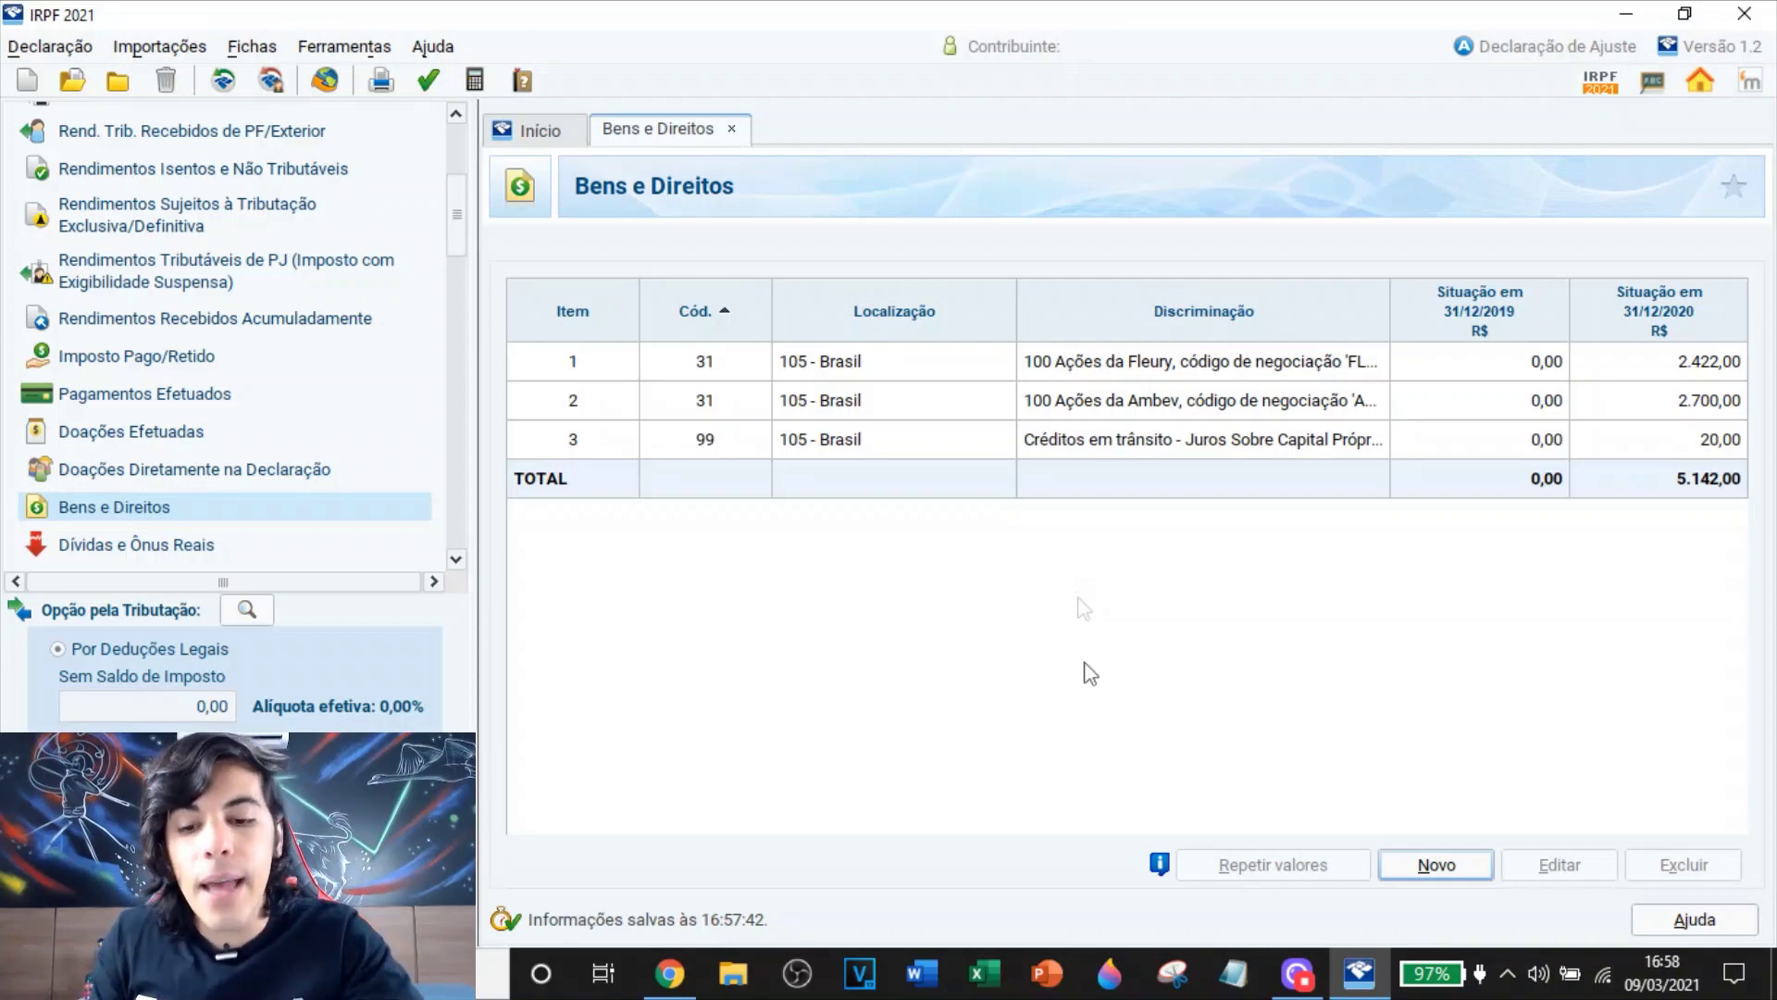
pyautogui.click(670, 973)
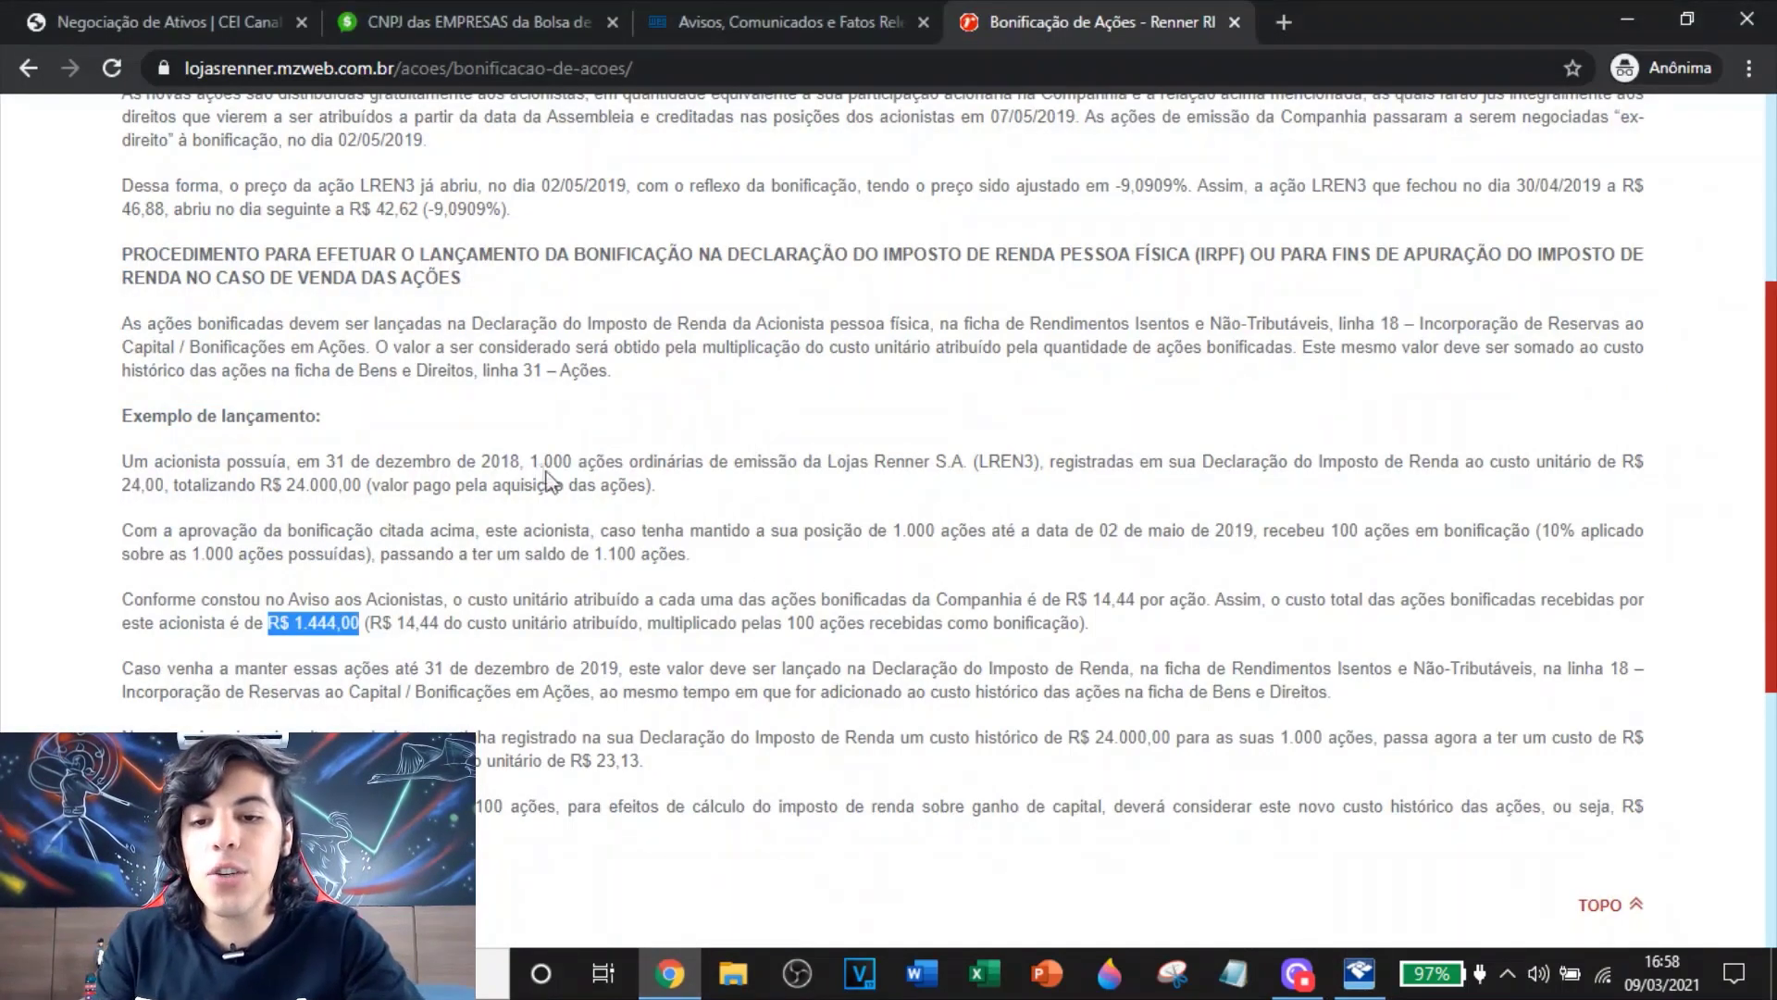
pyautogui.moveTo(530, 461); pyautogui.dragTo(587, 463)
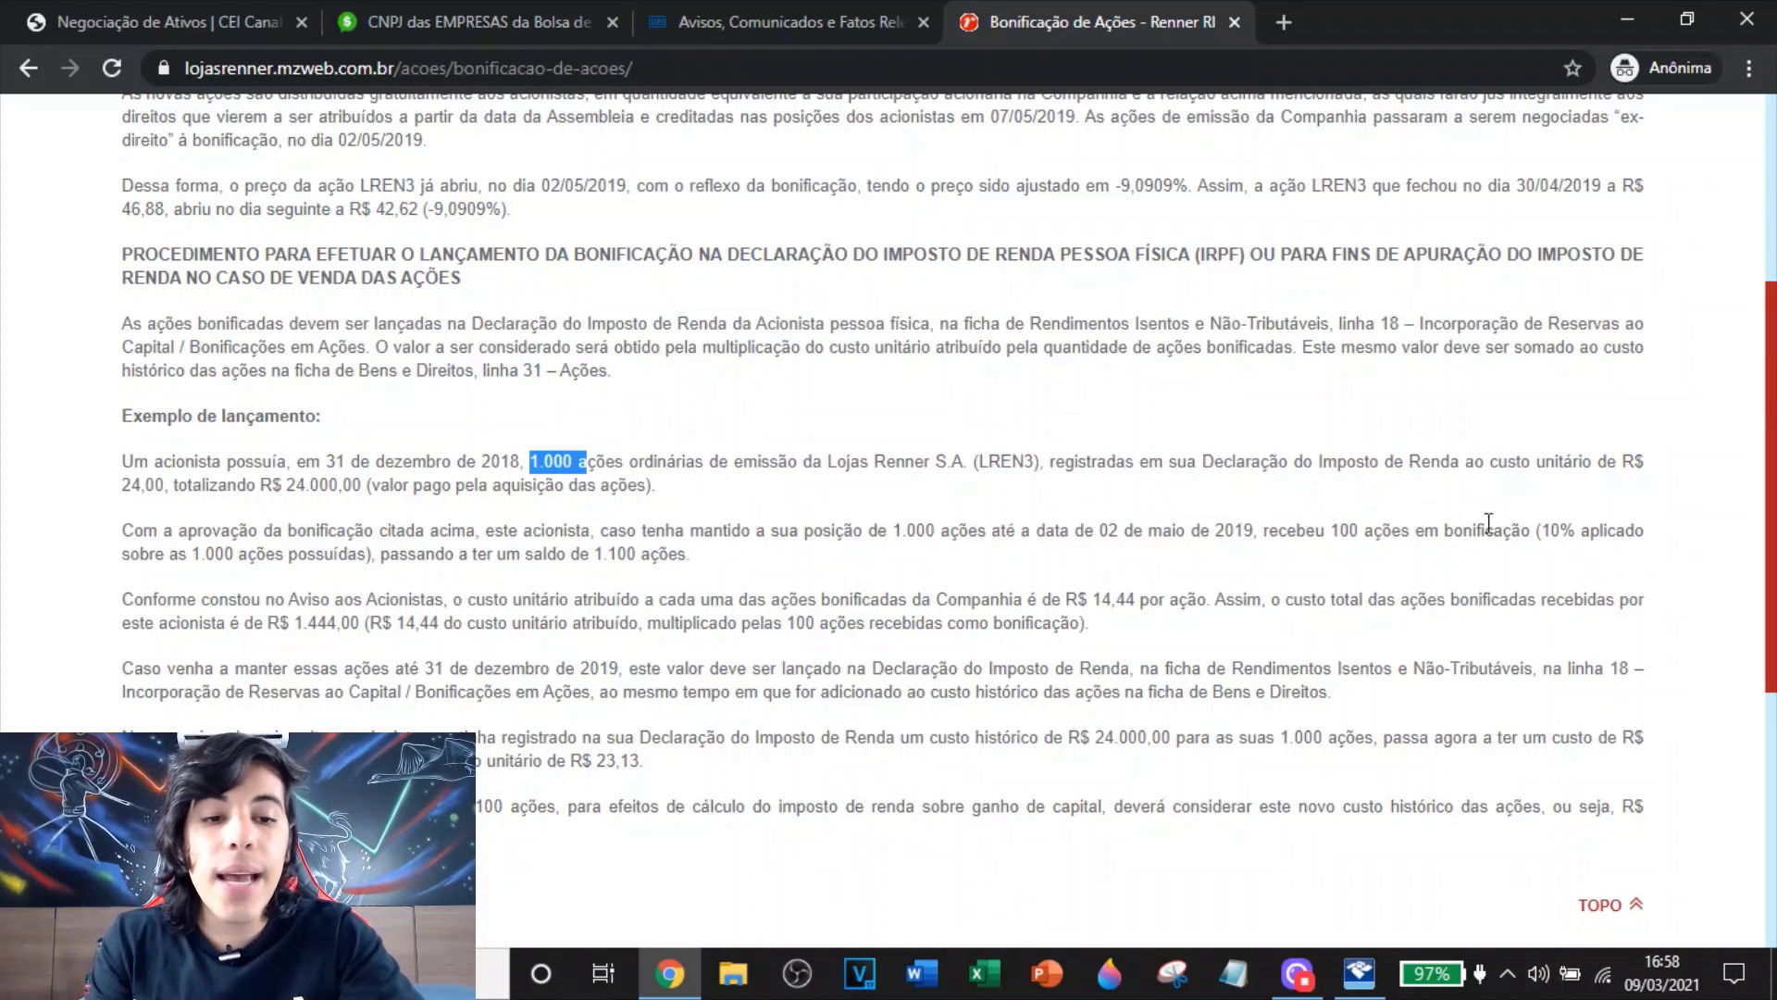
pyautogui.moveTo(1331, 533); pyautogui.dragTo(1400, 534)
pyautogui.click(1292, 585)
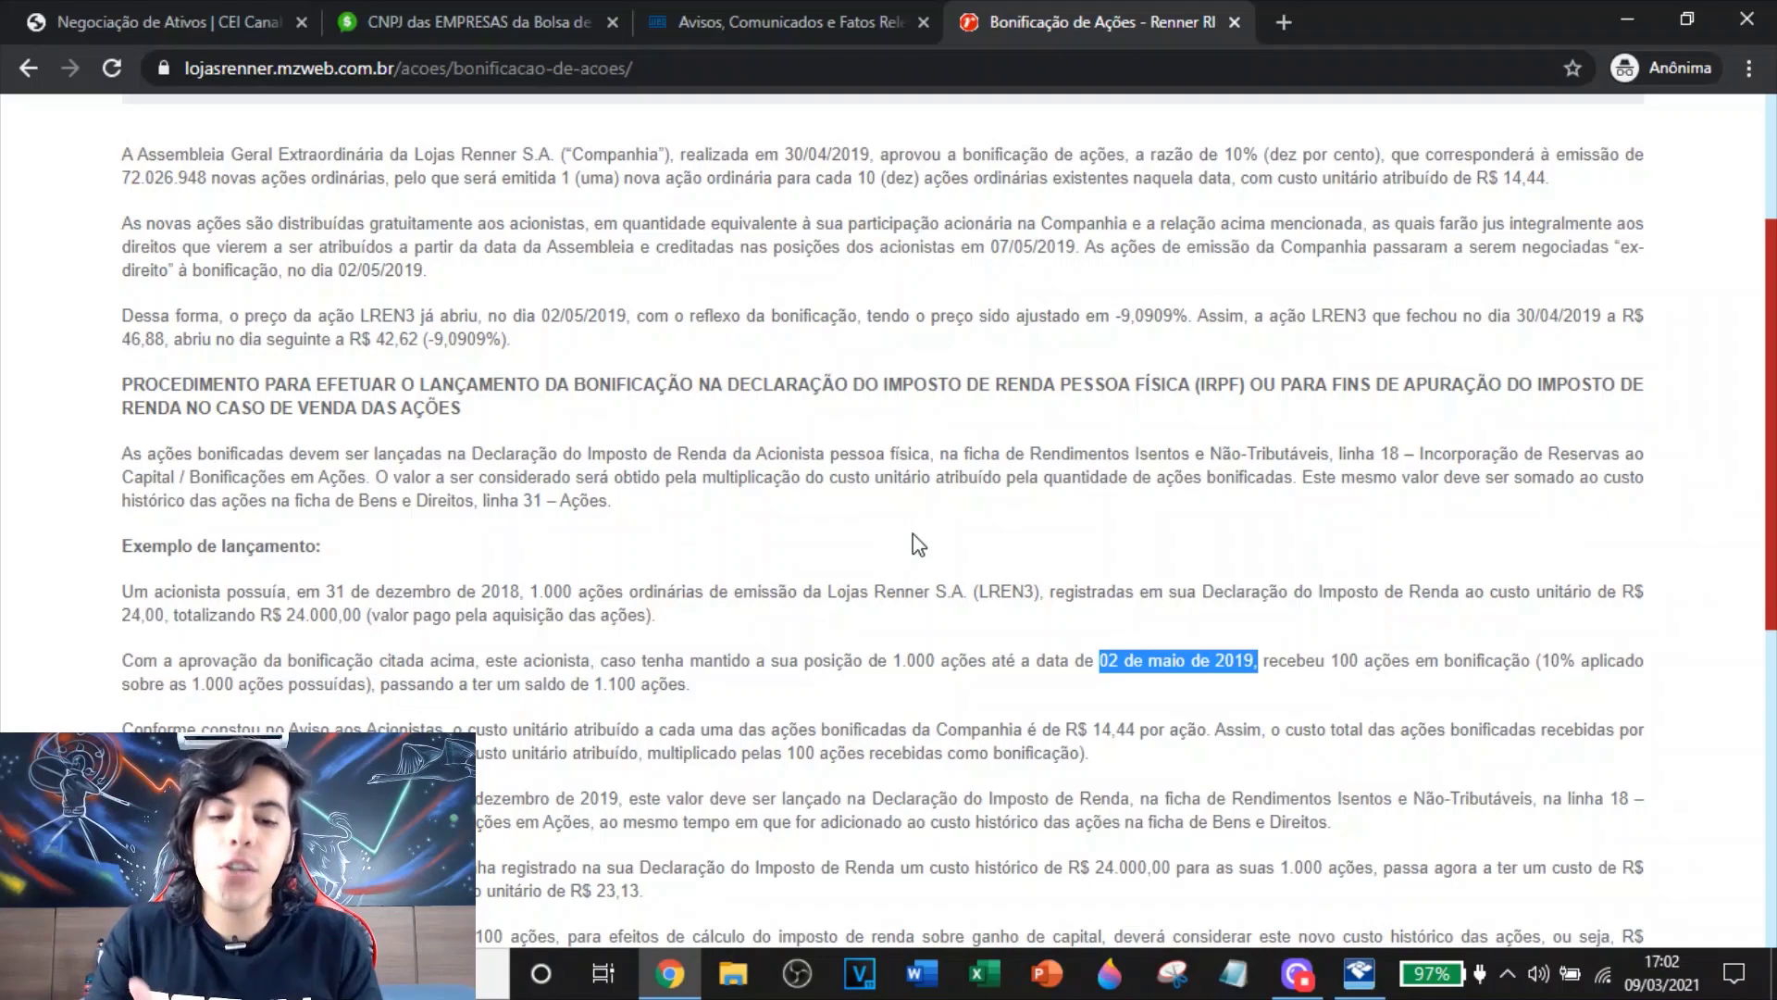
pyautogui.click(1359, 972)
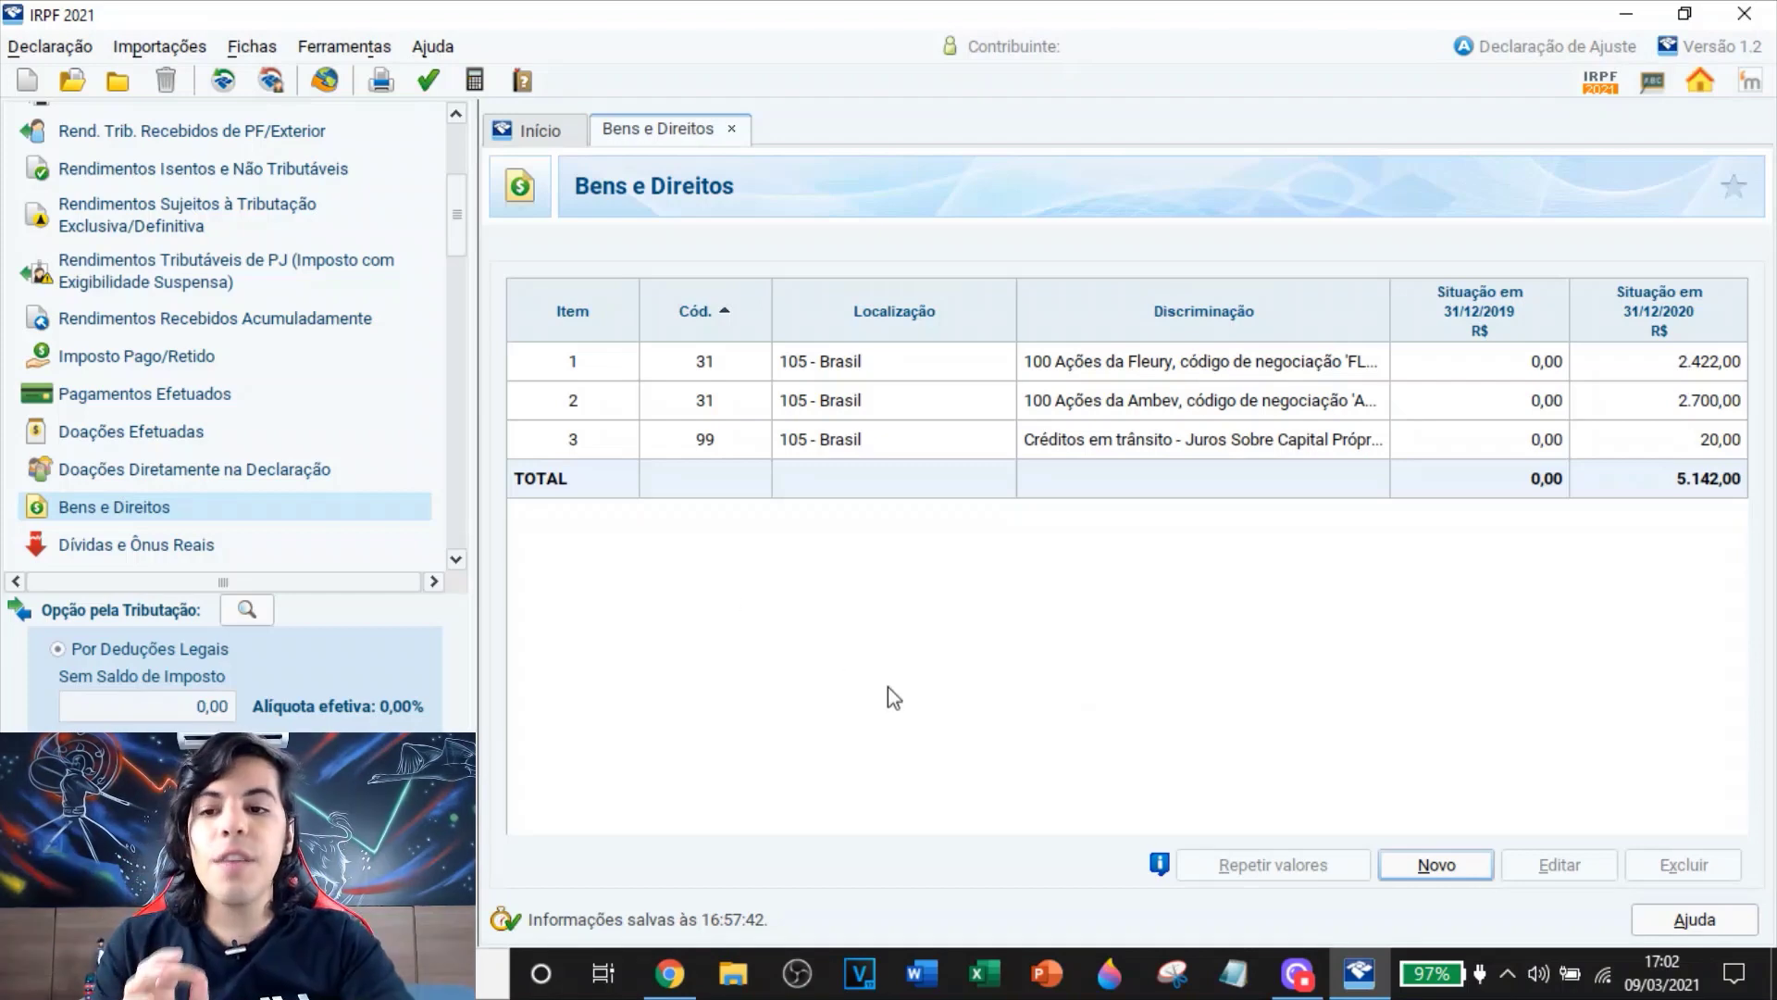
# Start a new entry in Rendimentos Isentos e Não Tributáveis with income type 26 - Outros
pyautogui.click(208, 170)
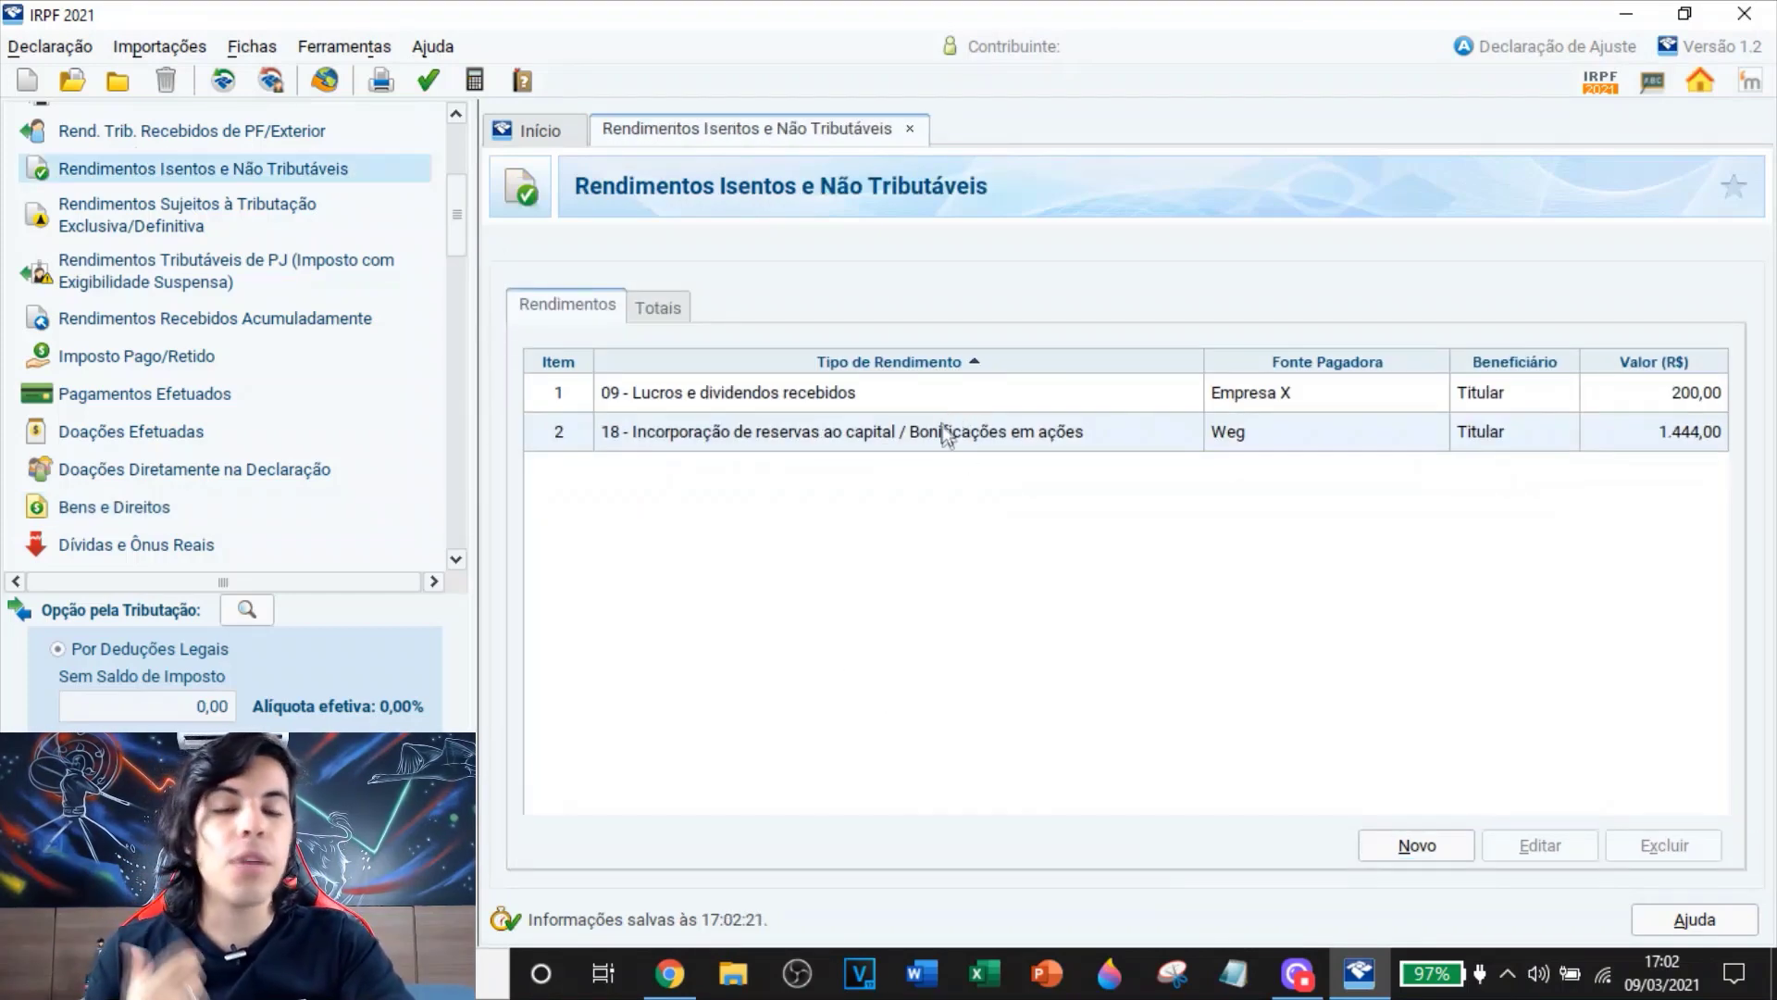
pyautogui.click(1431, 847)
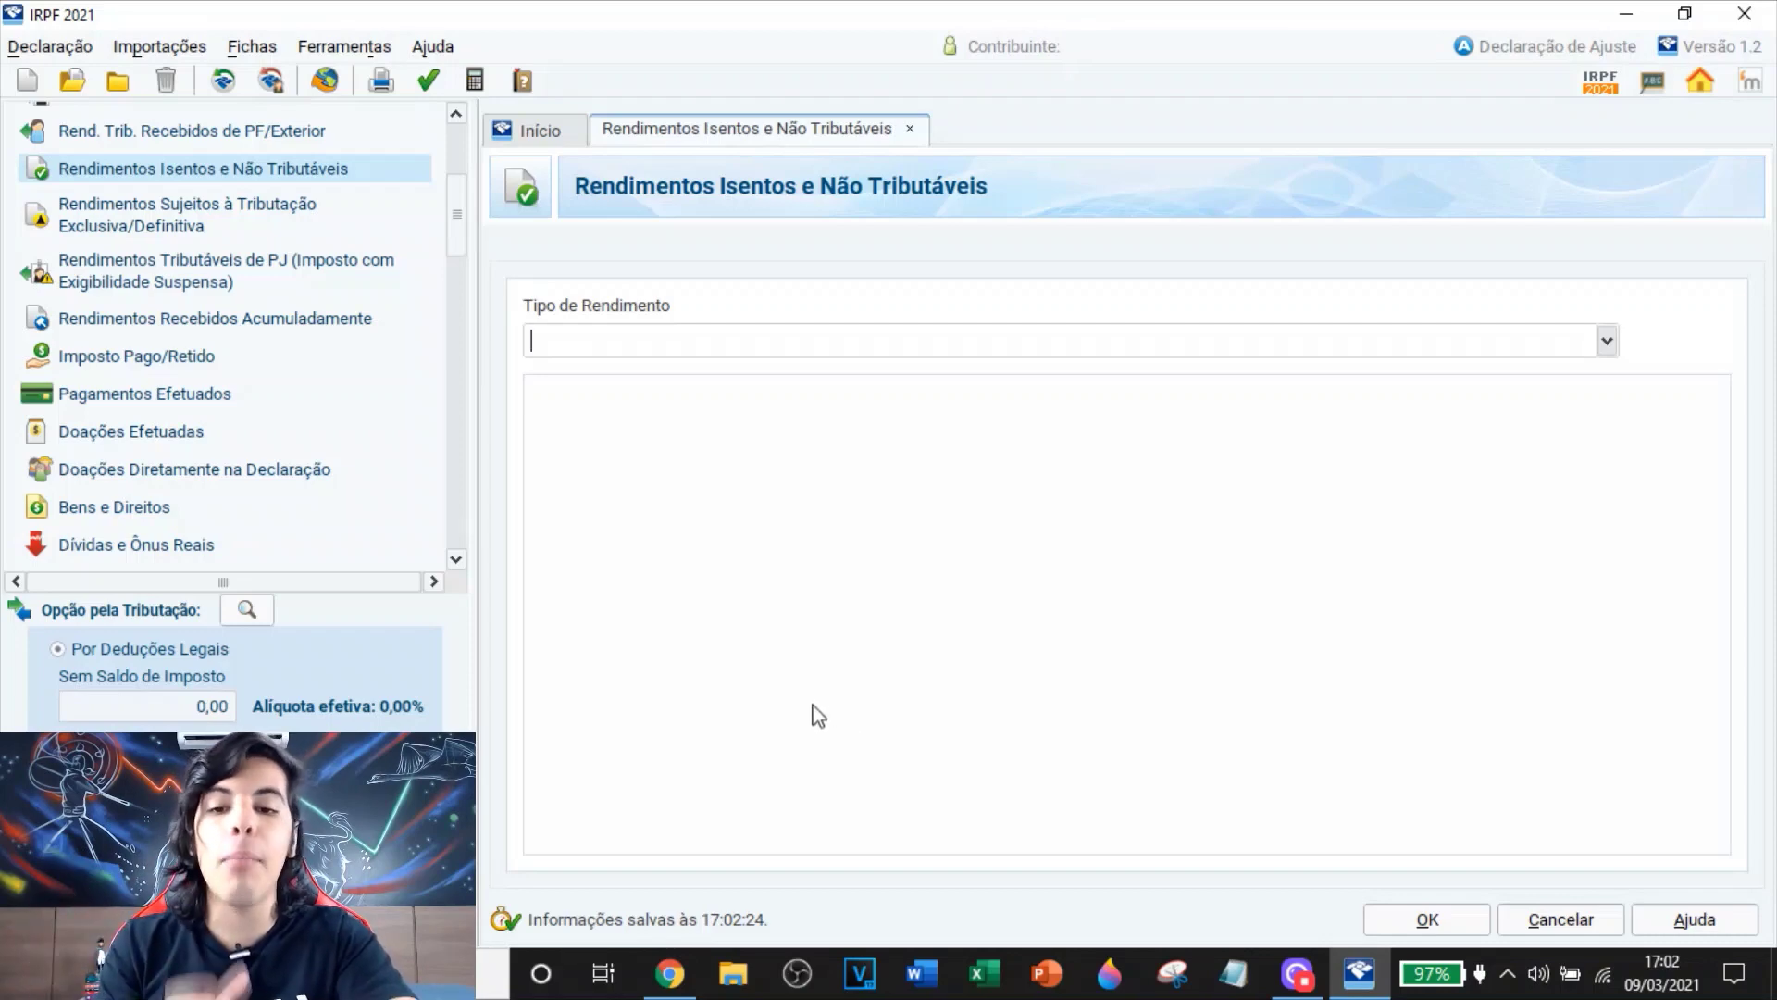
pyautogui.write('26')
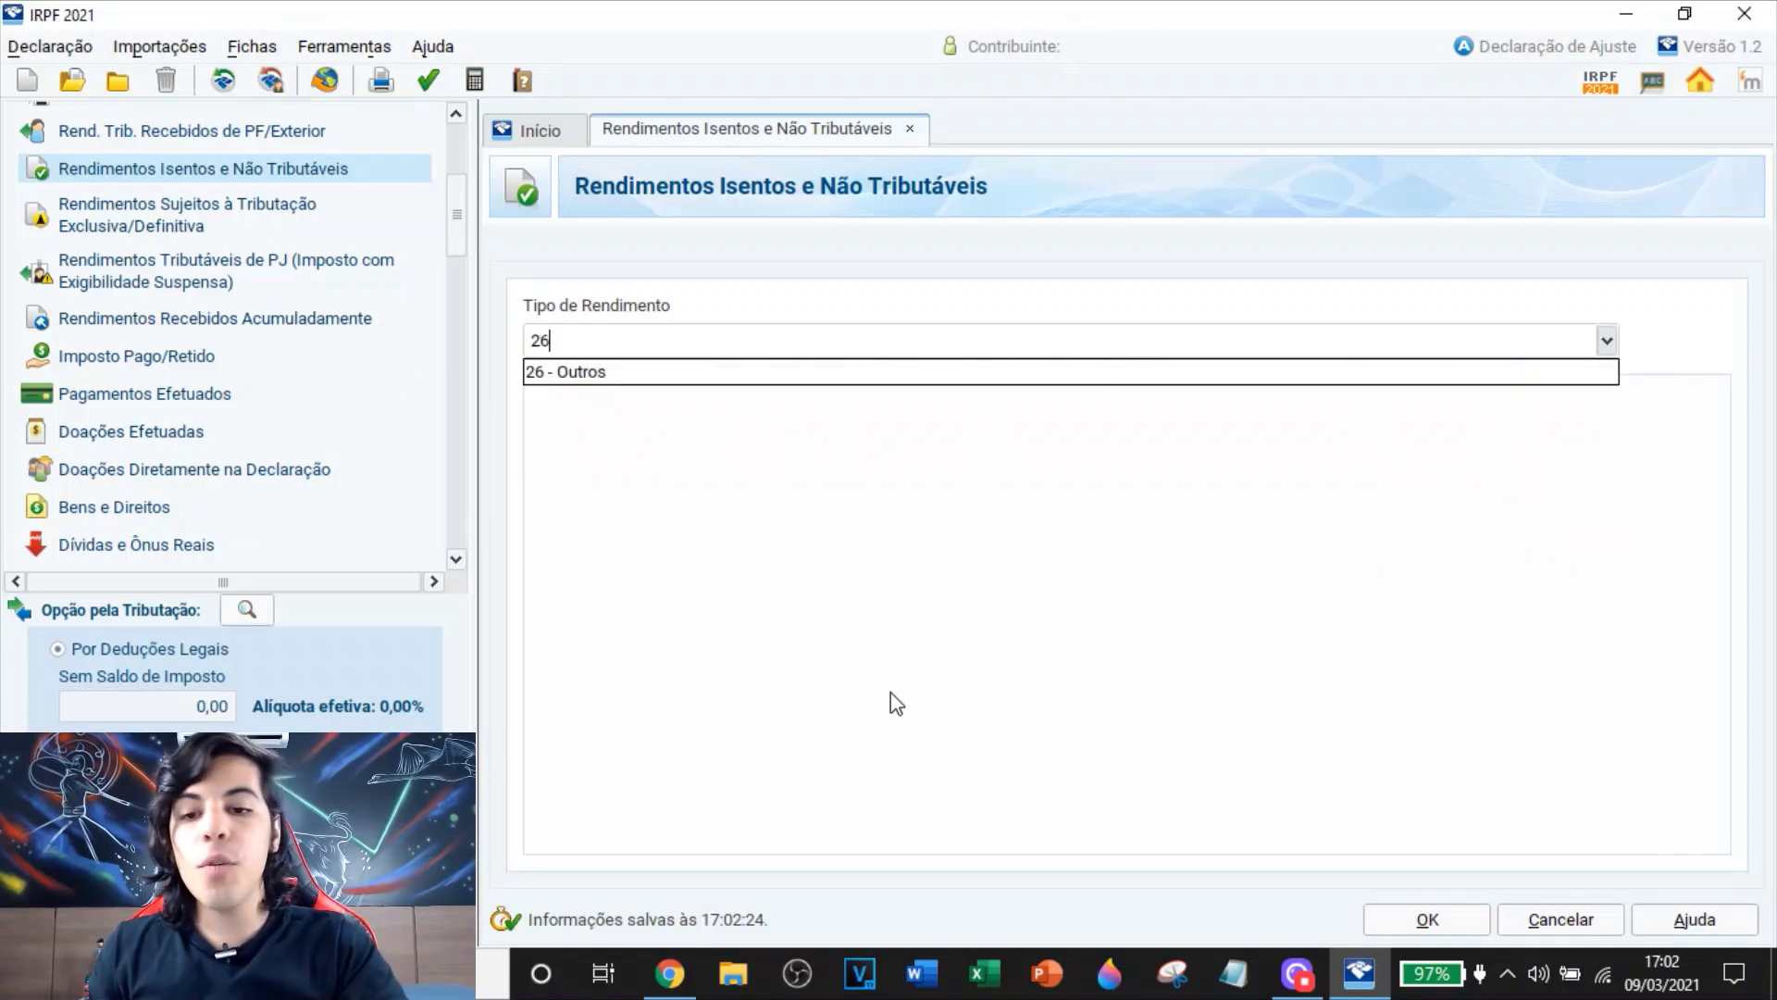
pyautogui.click(626, 376)
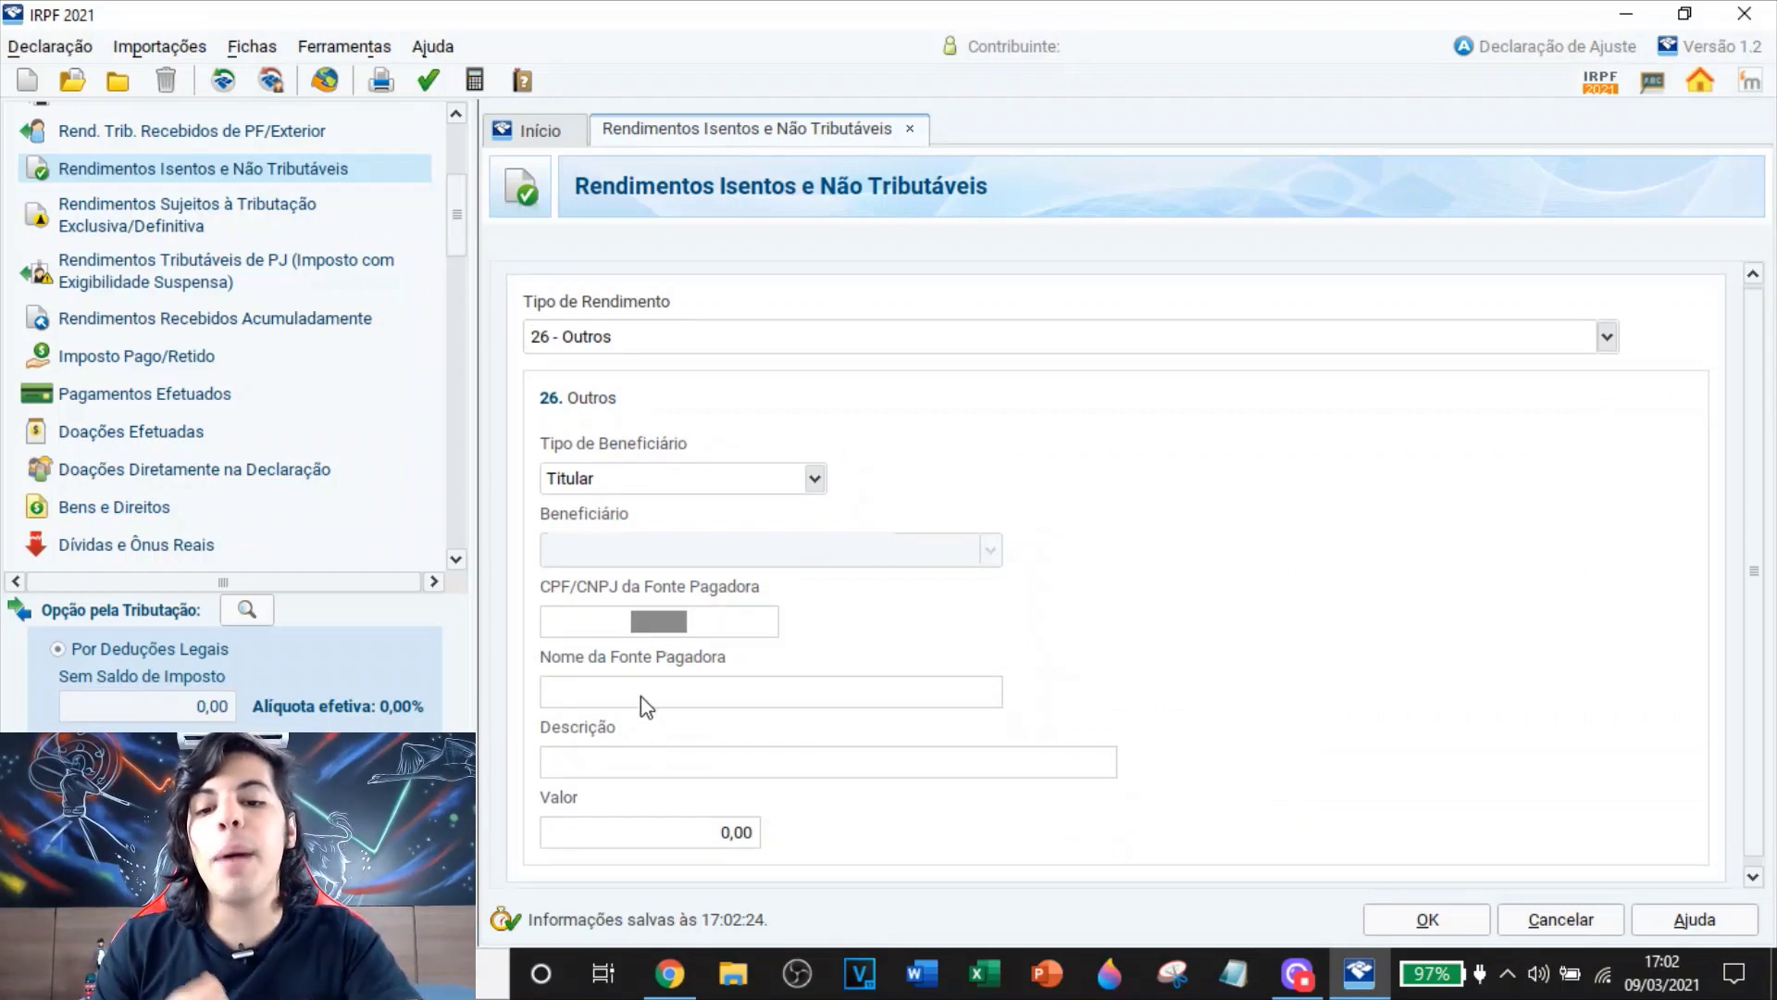
# Fill in a placeholder payer CNPJ, the payer name Empresa X and the description "Sobras de bonificações"
pyautogui.click(683, 701)
pyautogui.click(699, 628)
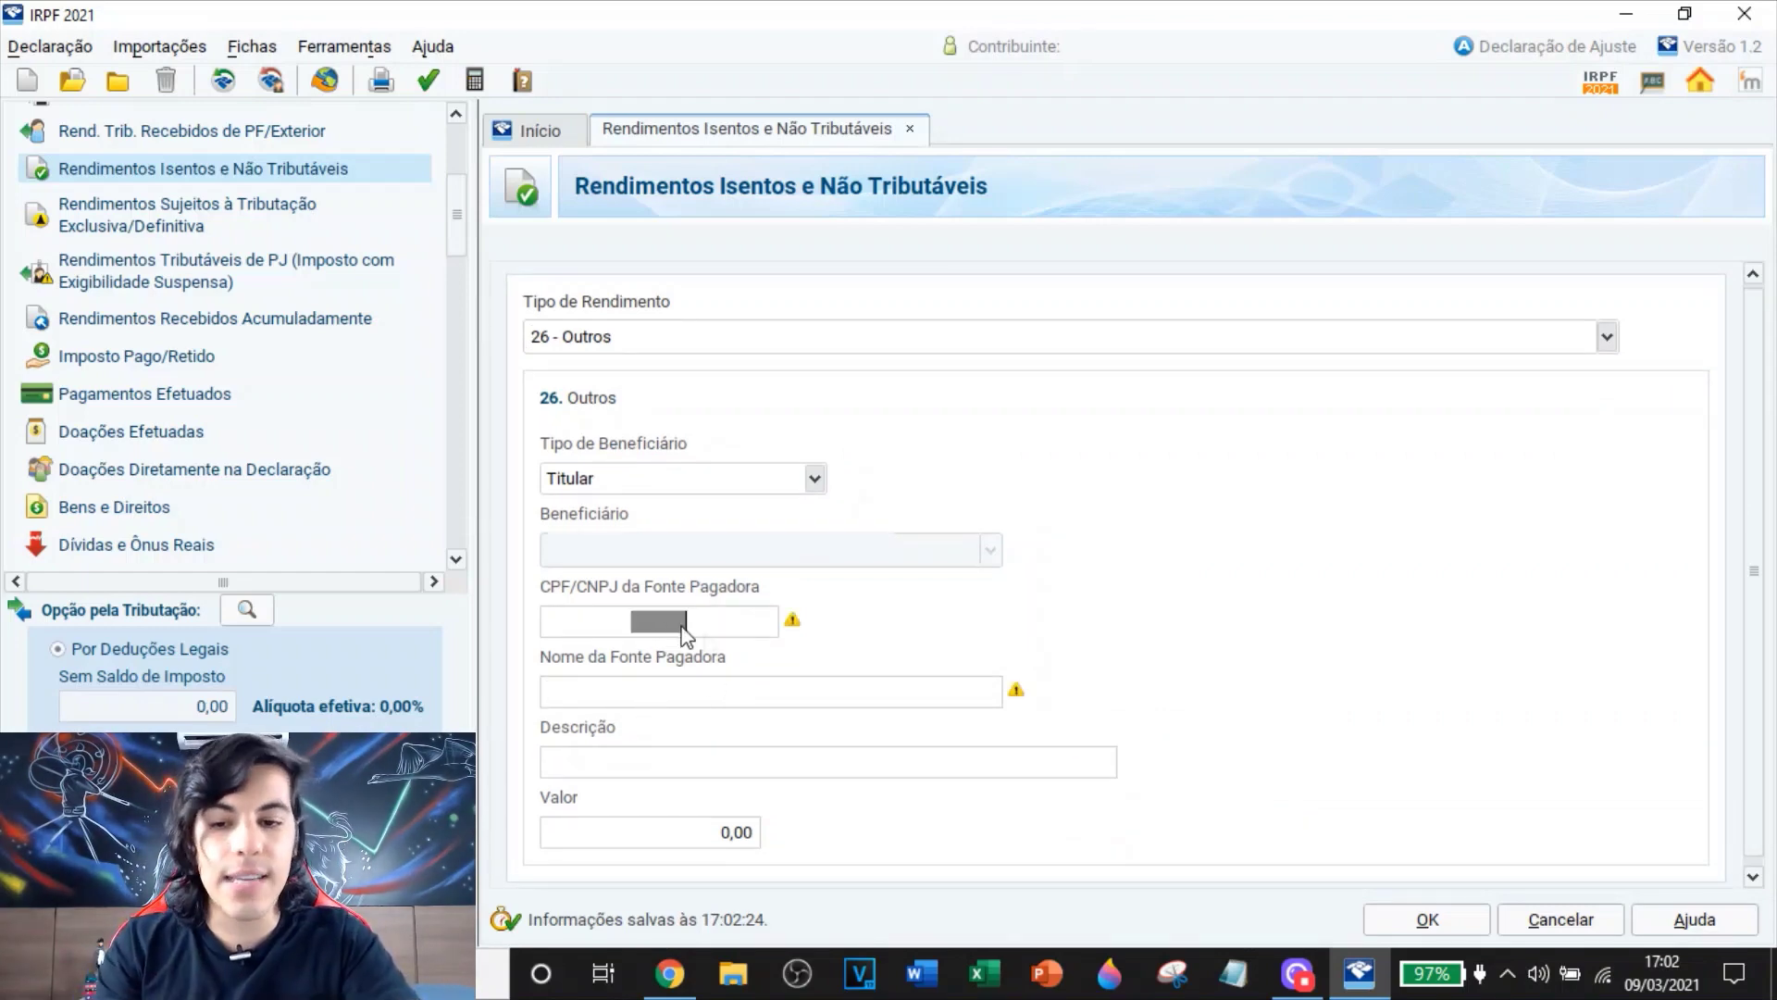
pyautogui.write('0000000')
pyautogui.click(612, 699)
pyautogui.write('Empresa X')
pyautogui.press('Tab')
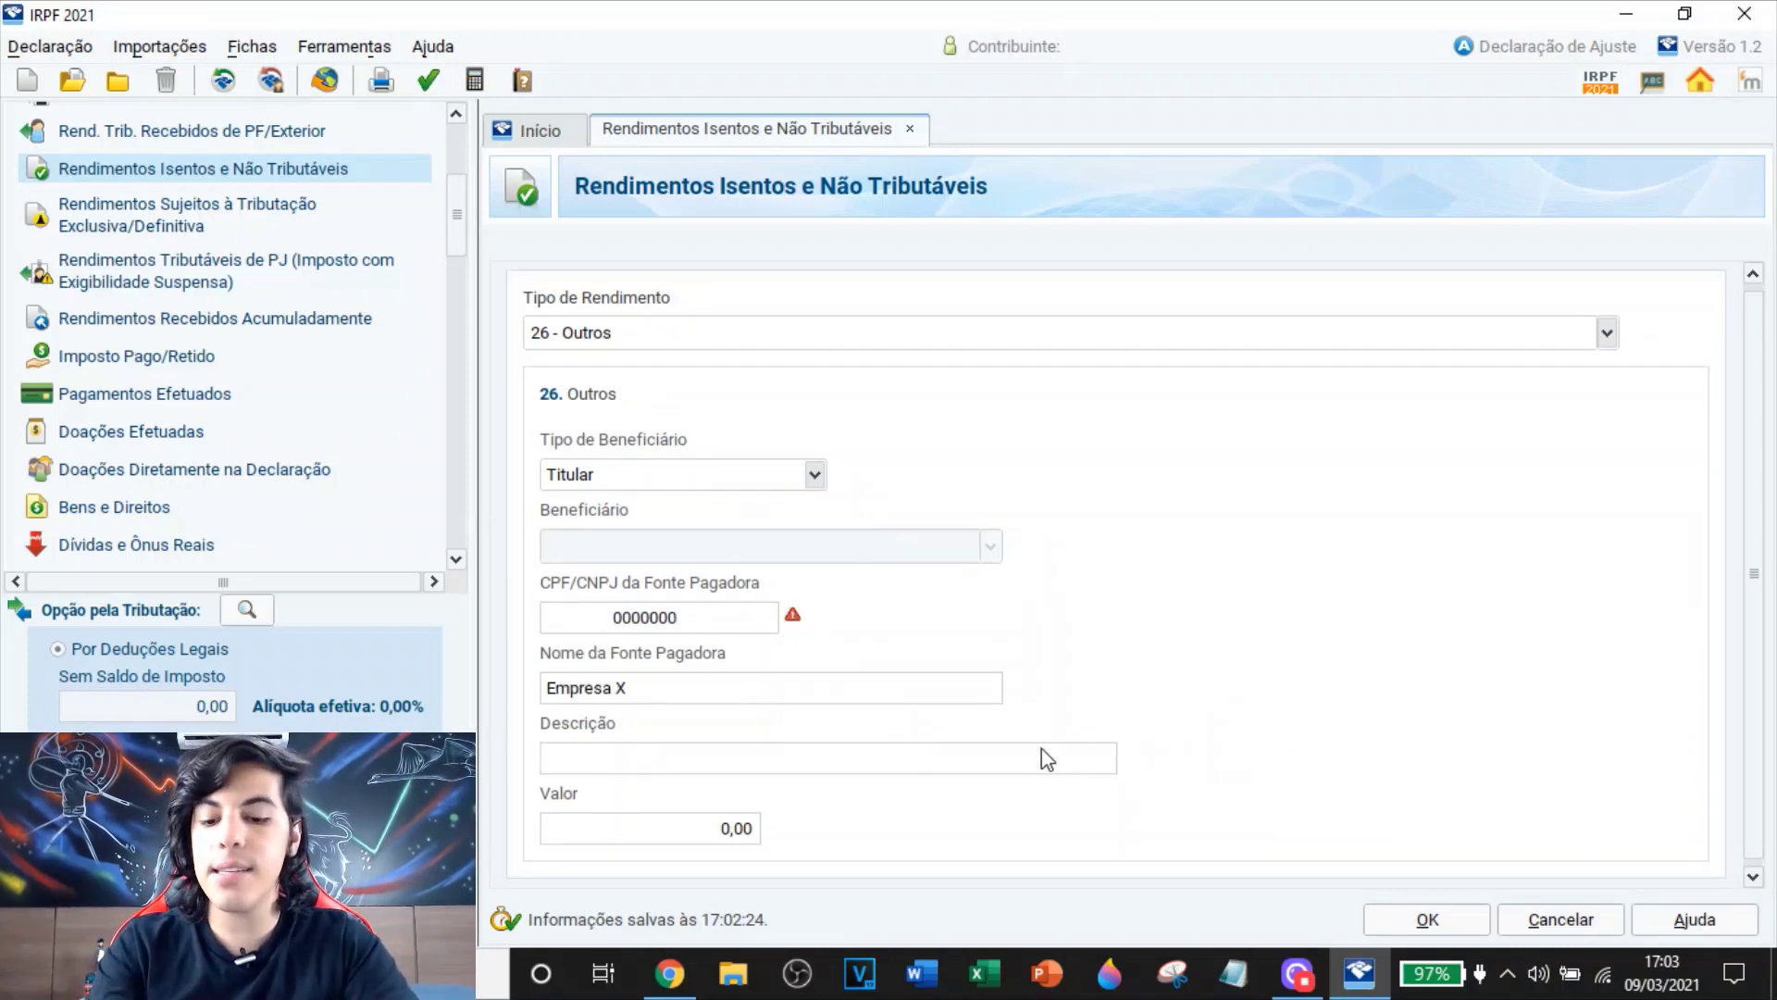
pyautogui.write('Sobras de bonificações')
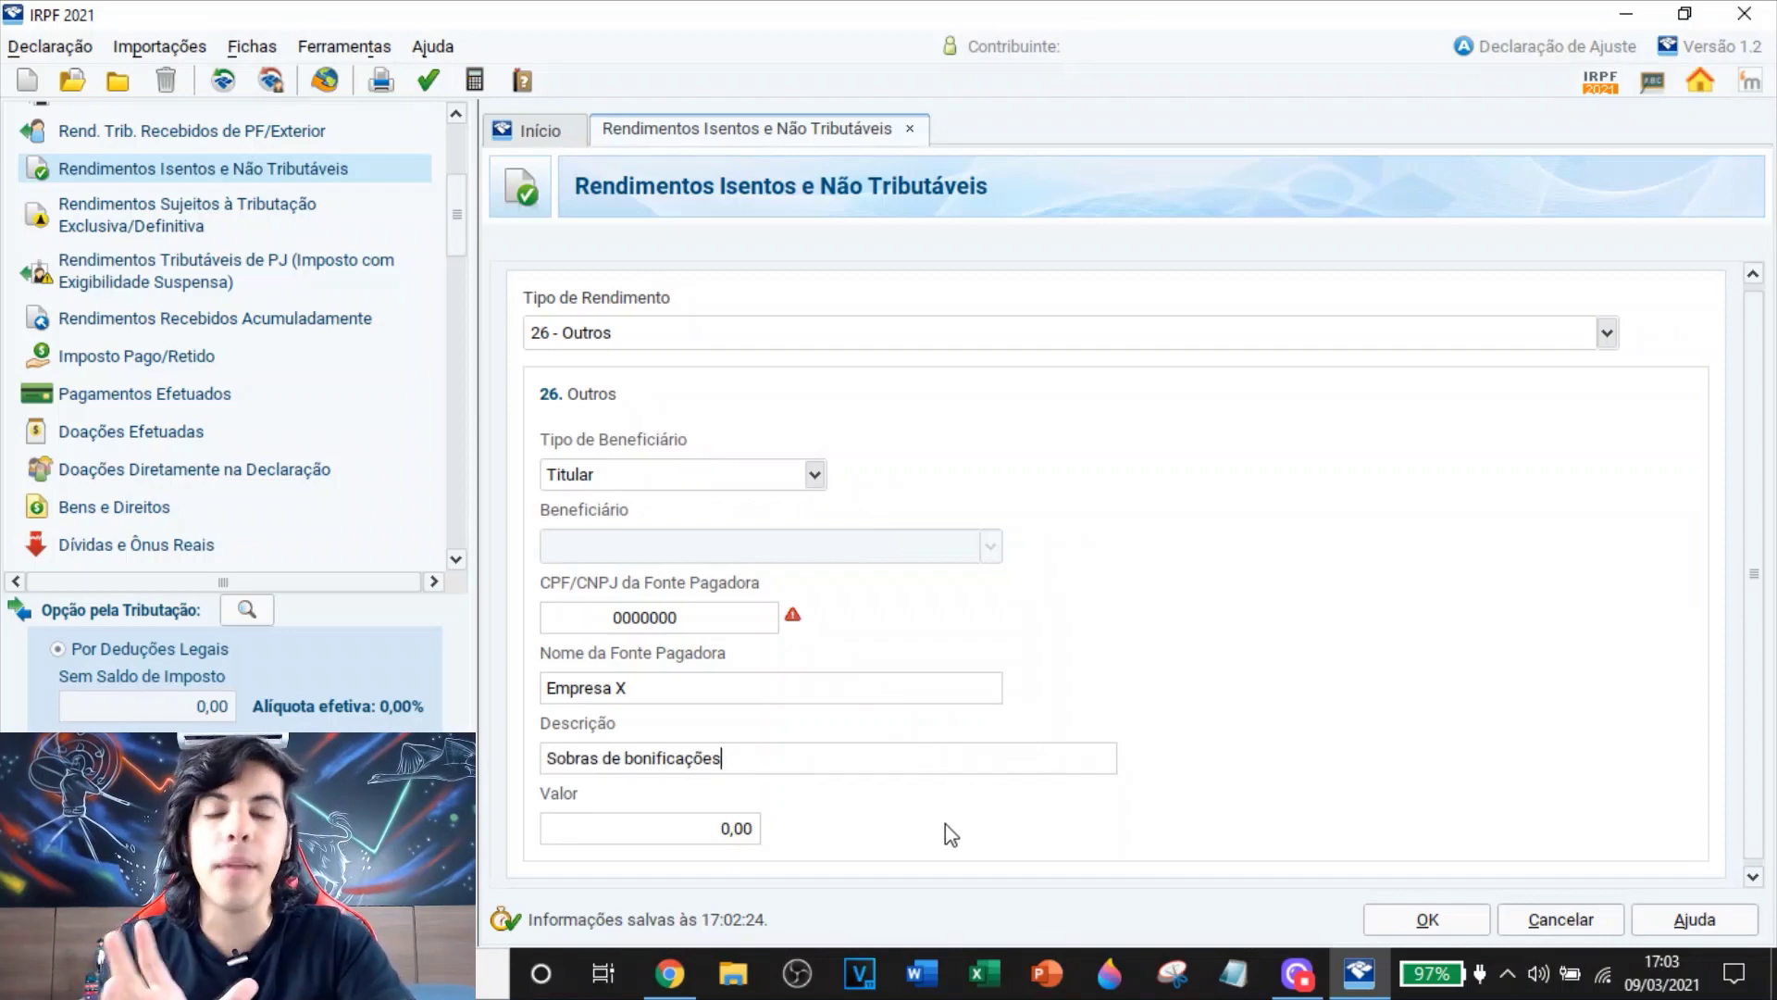
# Look up the number of bonus shares received and the attributed unit cost in Renner's online example
pyautogui.click(722, 839)
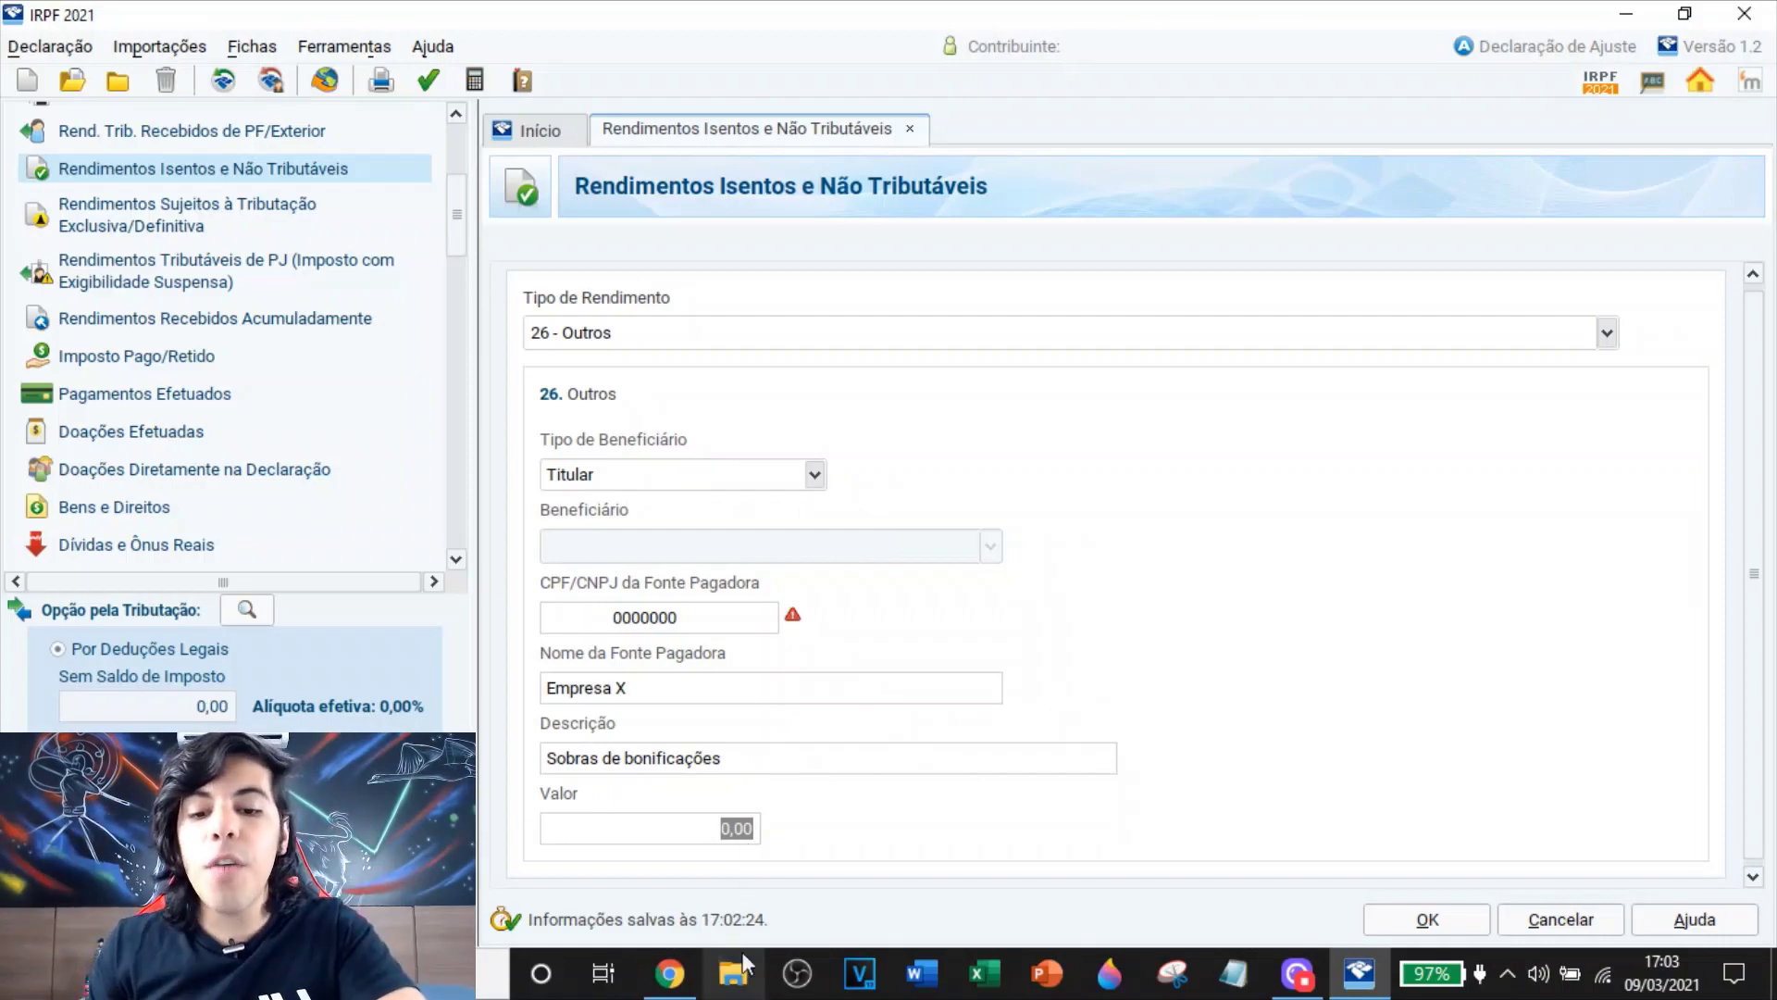
pyautogui.click(670, 973)
pyautogui.scroll(-1, 1111, 519)
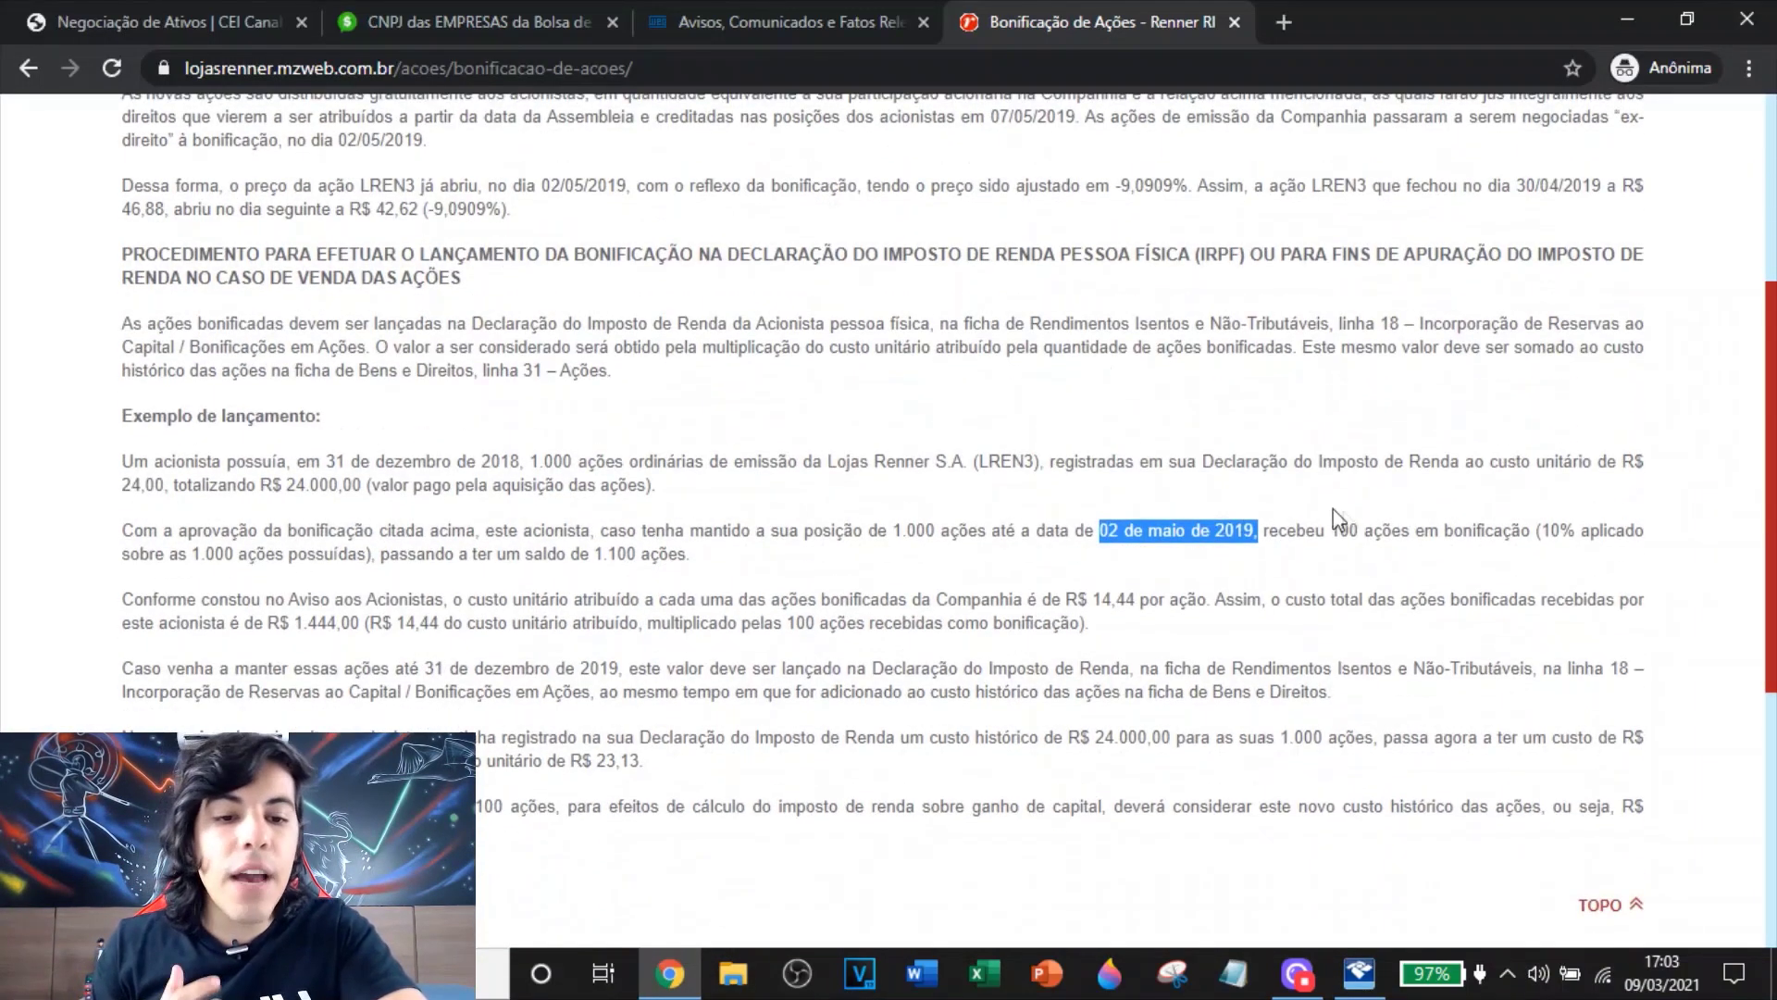
pyautogui.moveTo(1330, 532); pyautogui.dragTo(1362, 531)
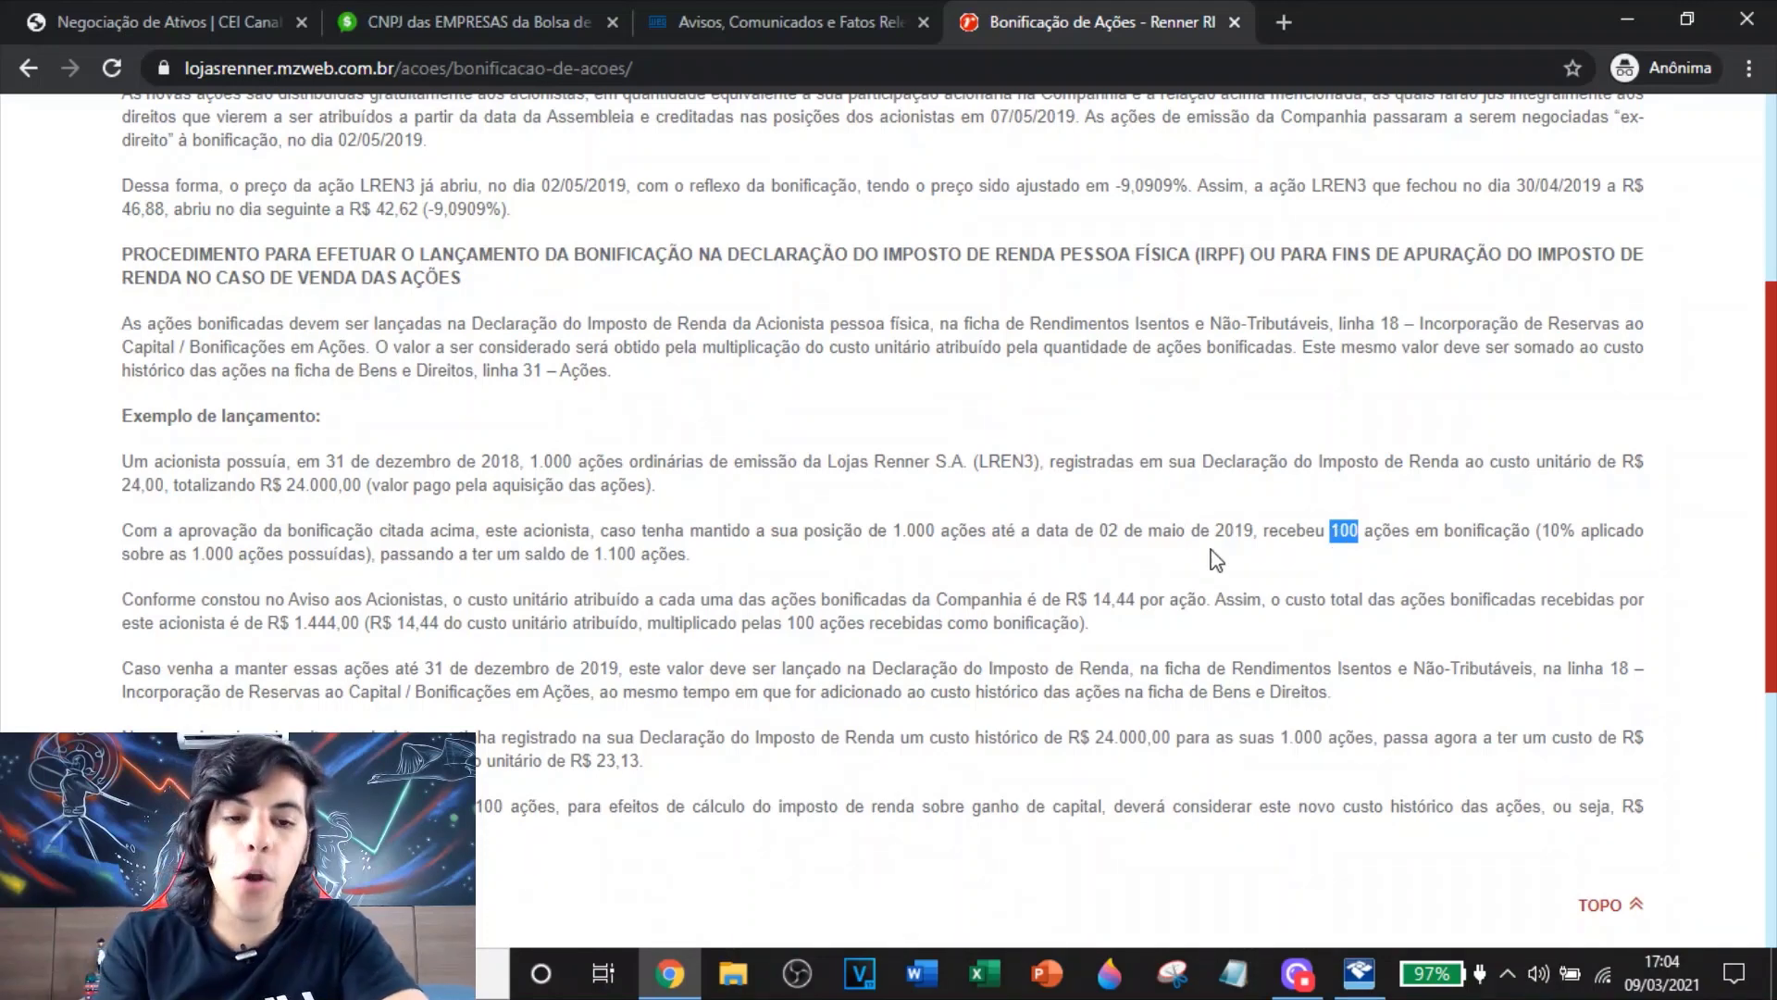
pyautogui.click(1359, 972)
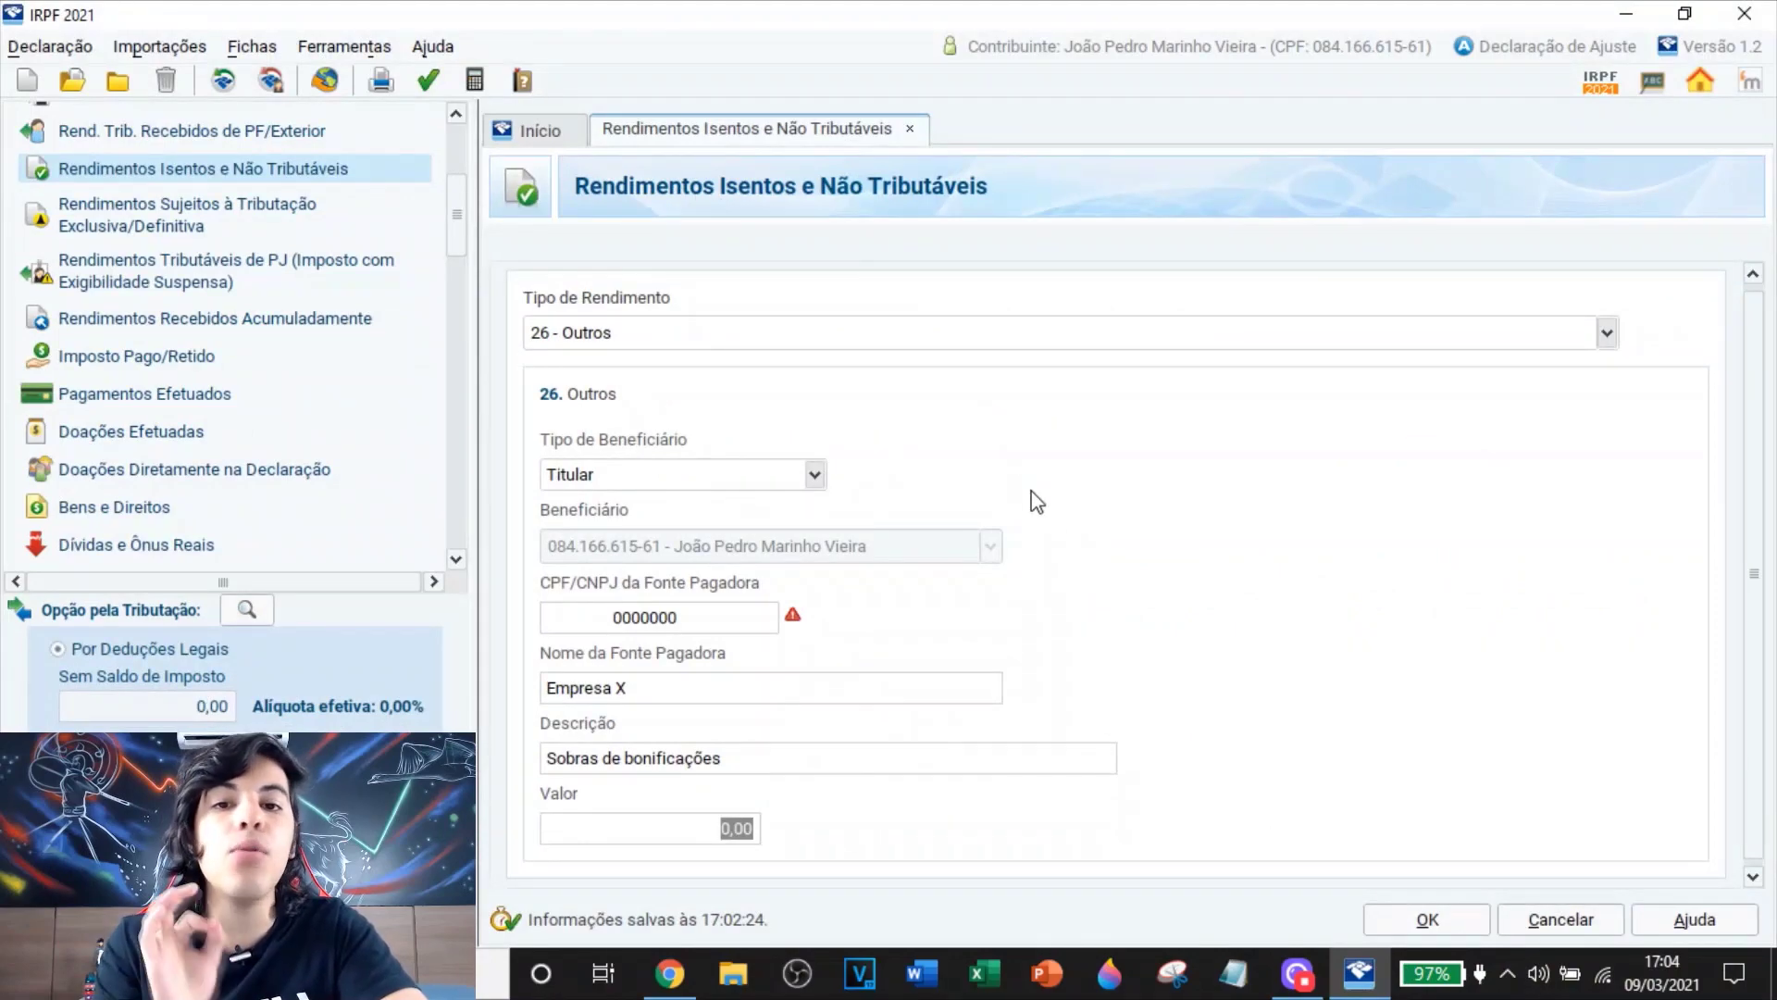
pyautogui.click(1359, 972)
pyautogui.scroll(5, 1243, 507)
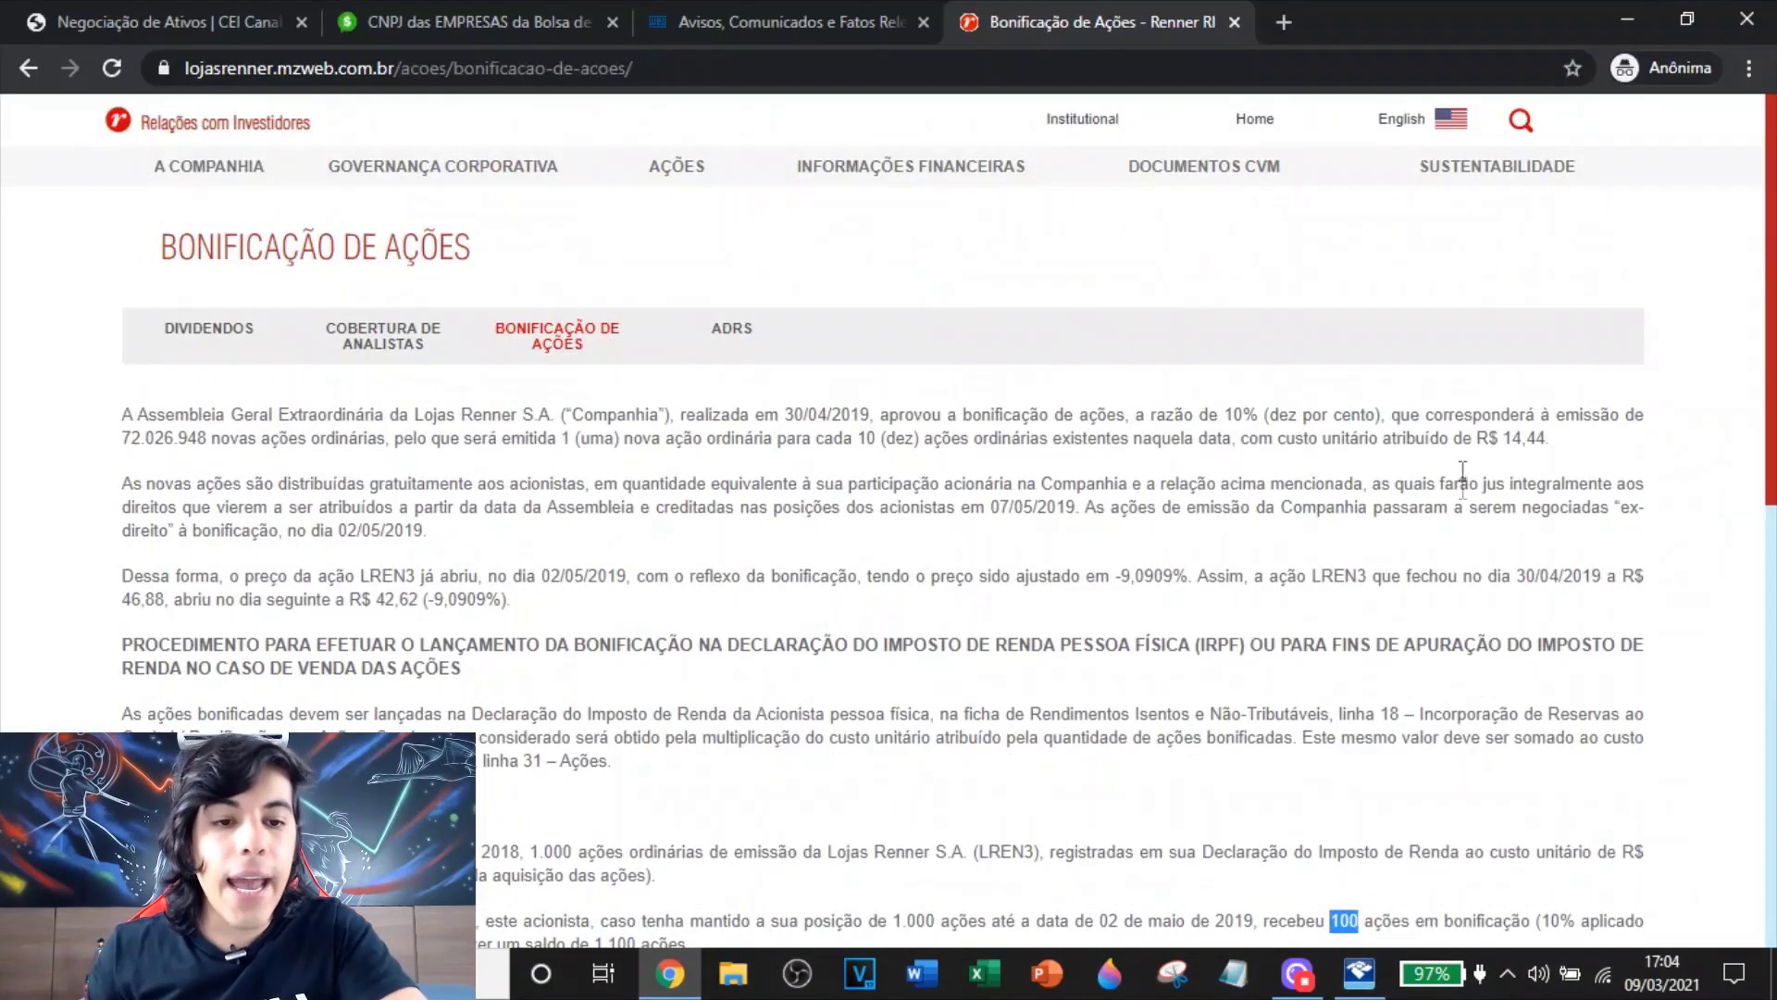
pyautogui.moveTo(1297, 443); pyautogui.dragTo(1548, 444)
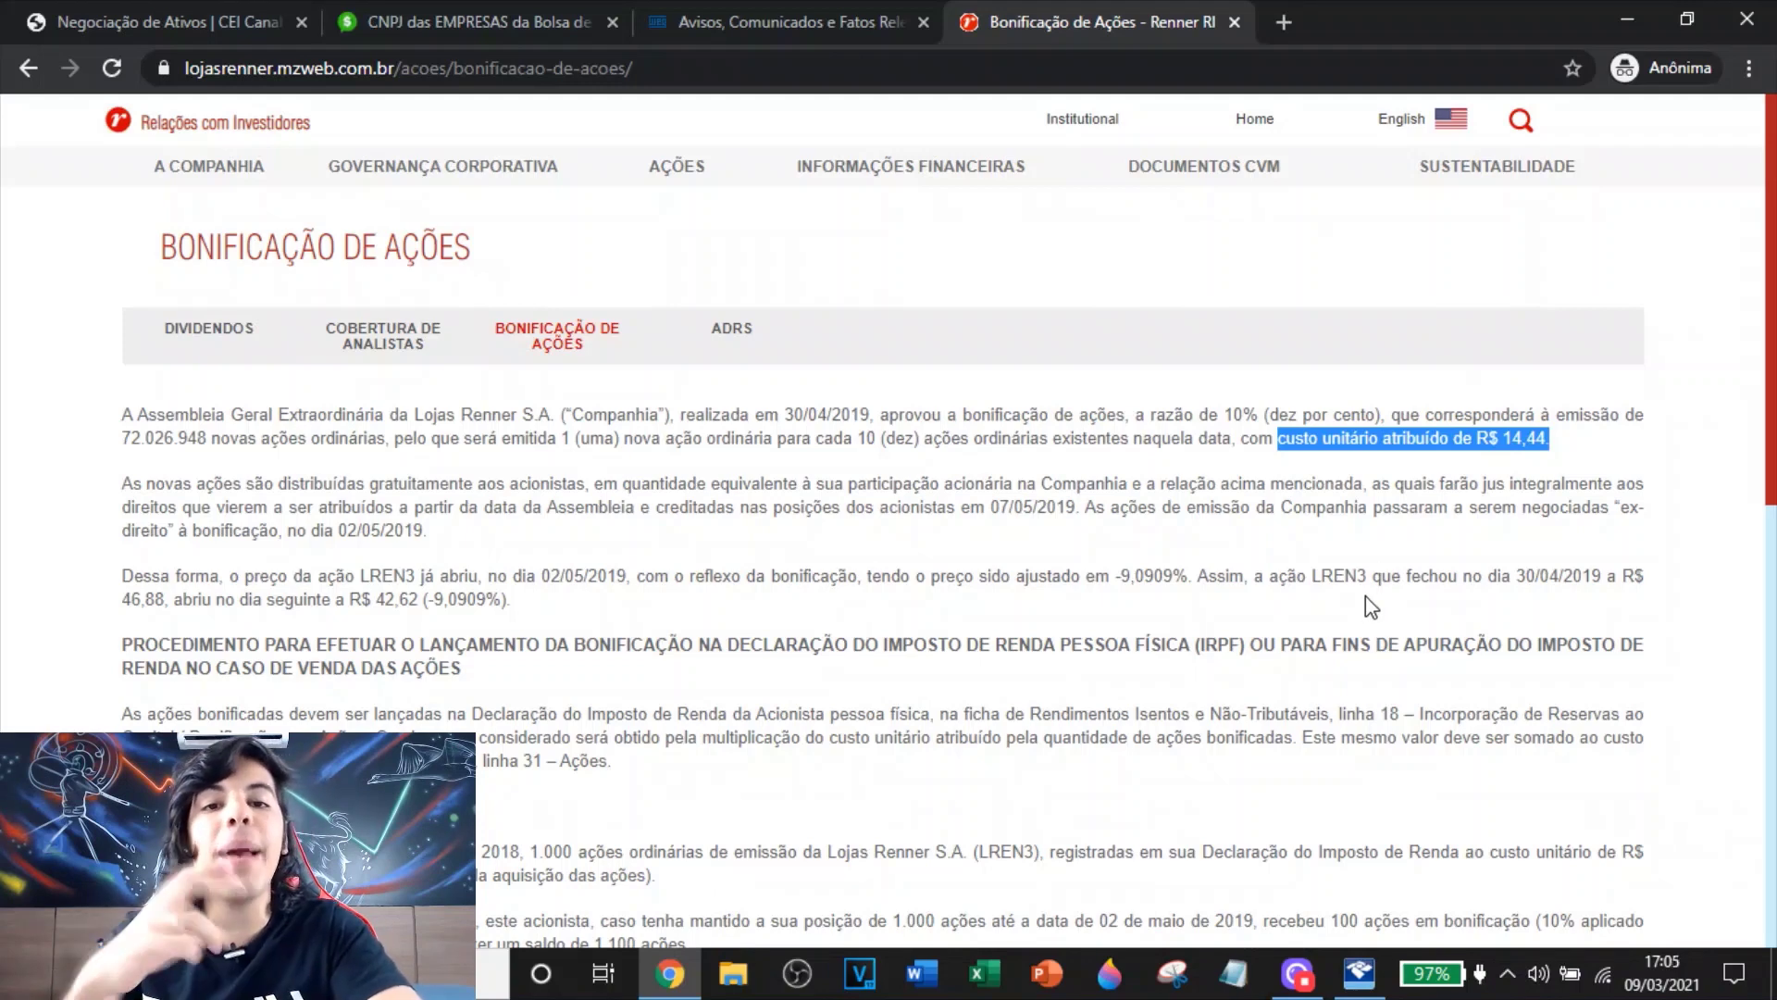
pyautogui.moveTo(1474, 442); pyautogui.dragTo(1549, 443)
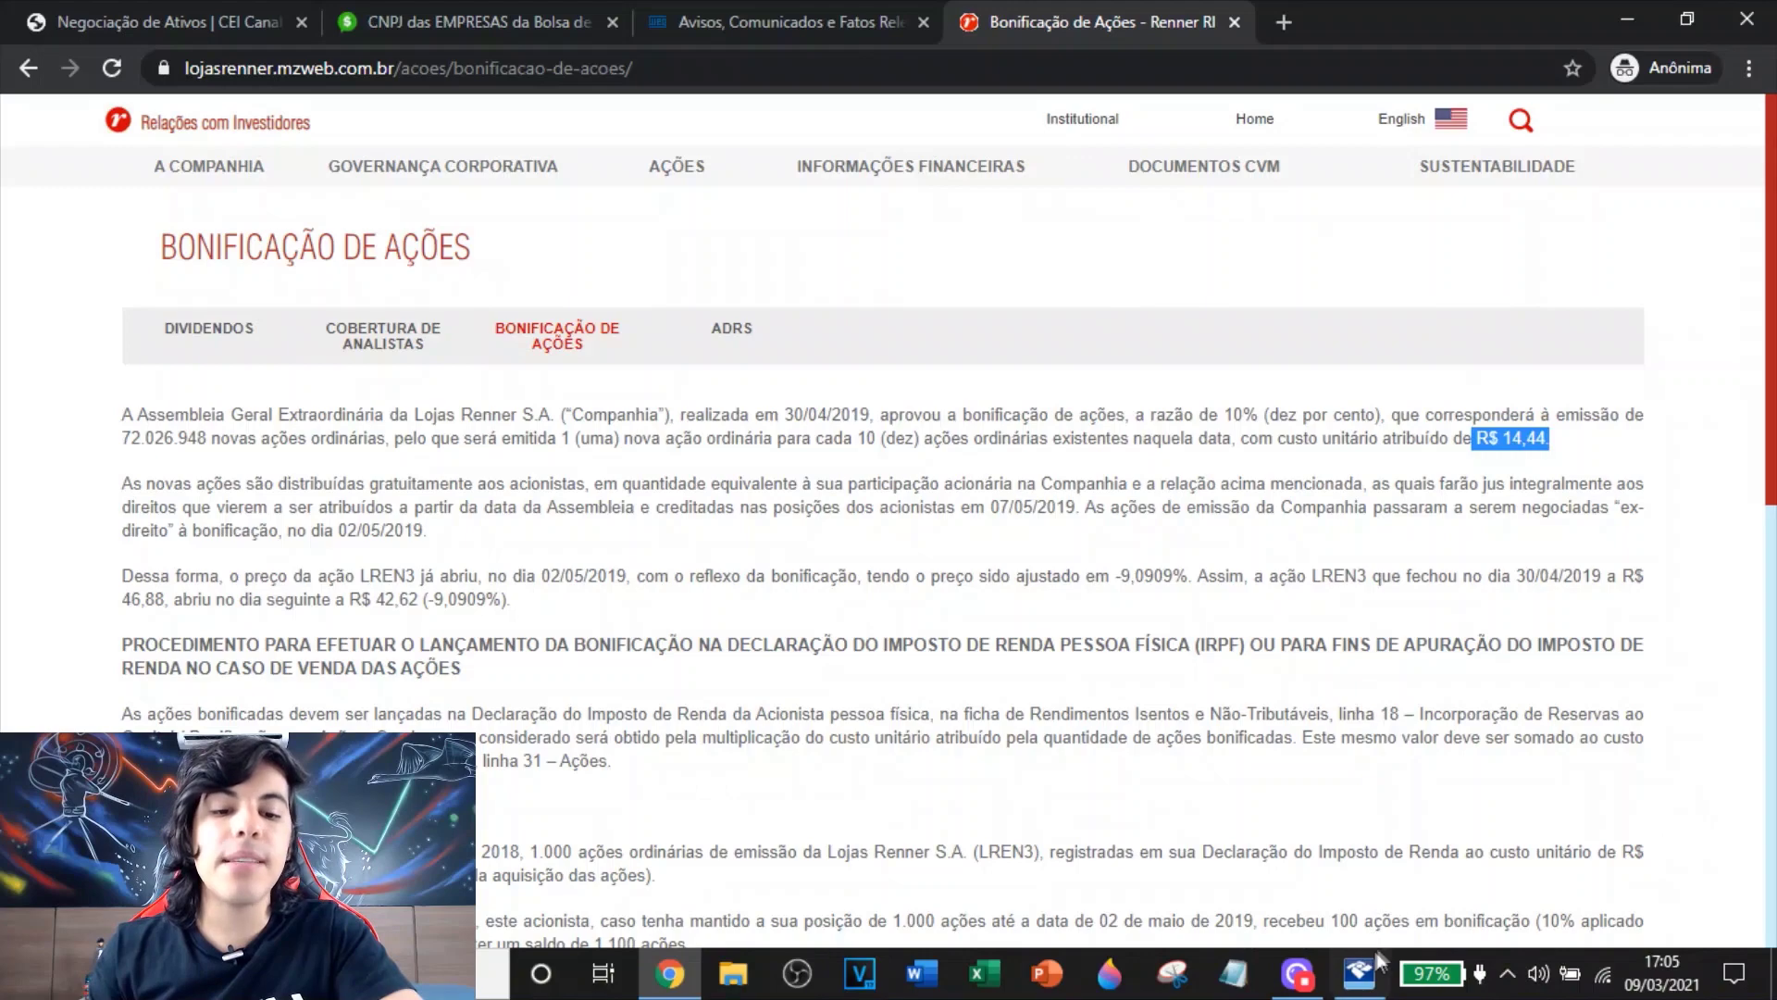
# Return to IRPF 2021, set the Outros entry's Valor to 7,22 and confirm the entry
pyautogui.click(1361, 971)
pyautogui.click(740, 827)
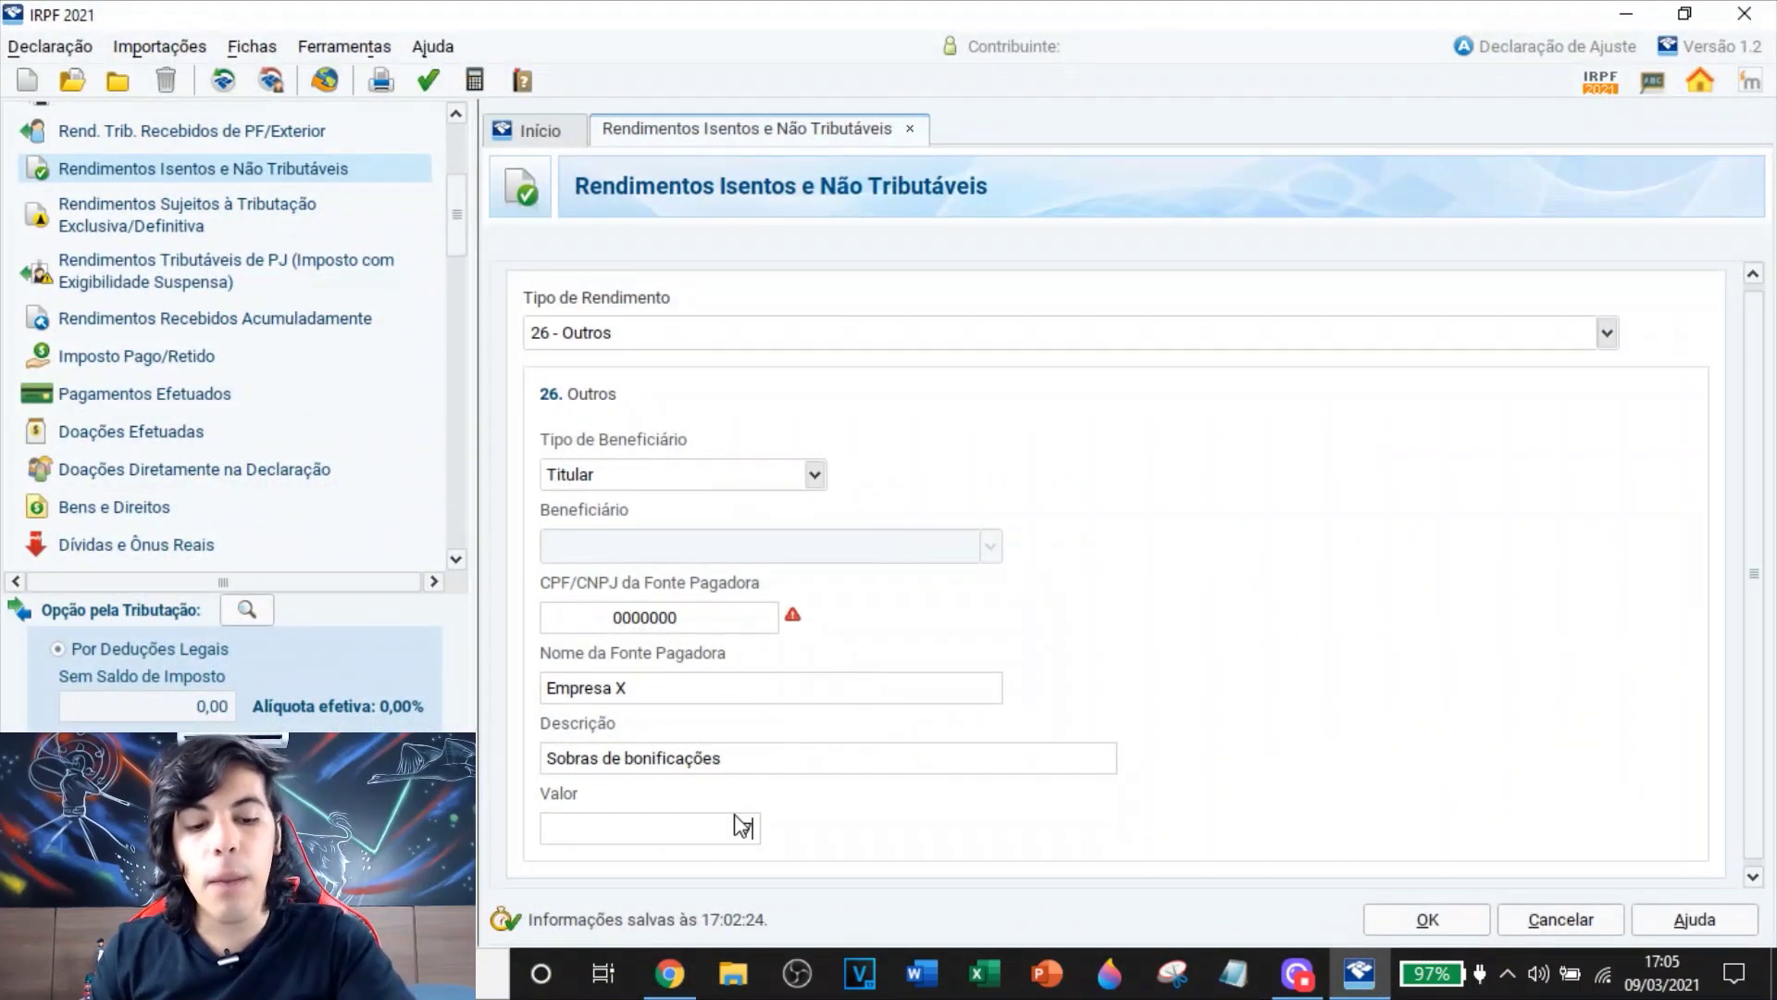
pyautogui.write('7,22')
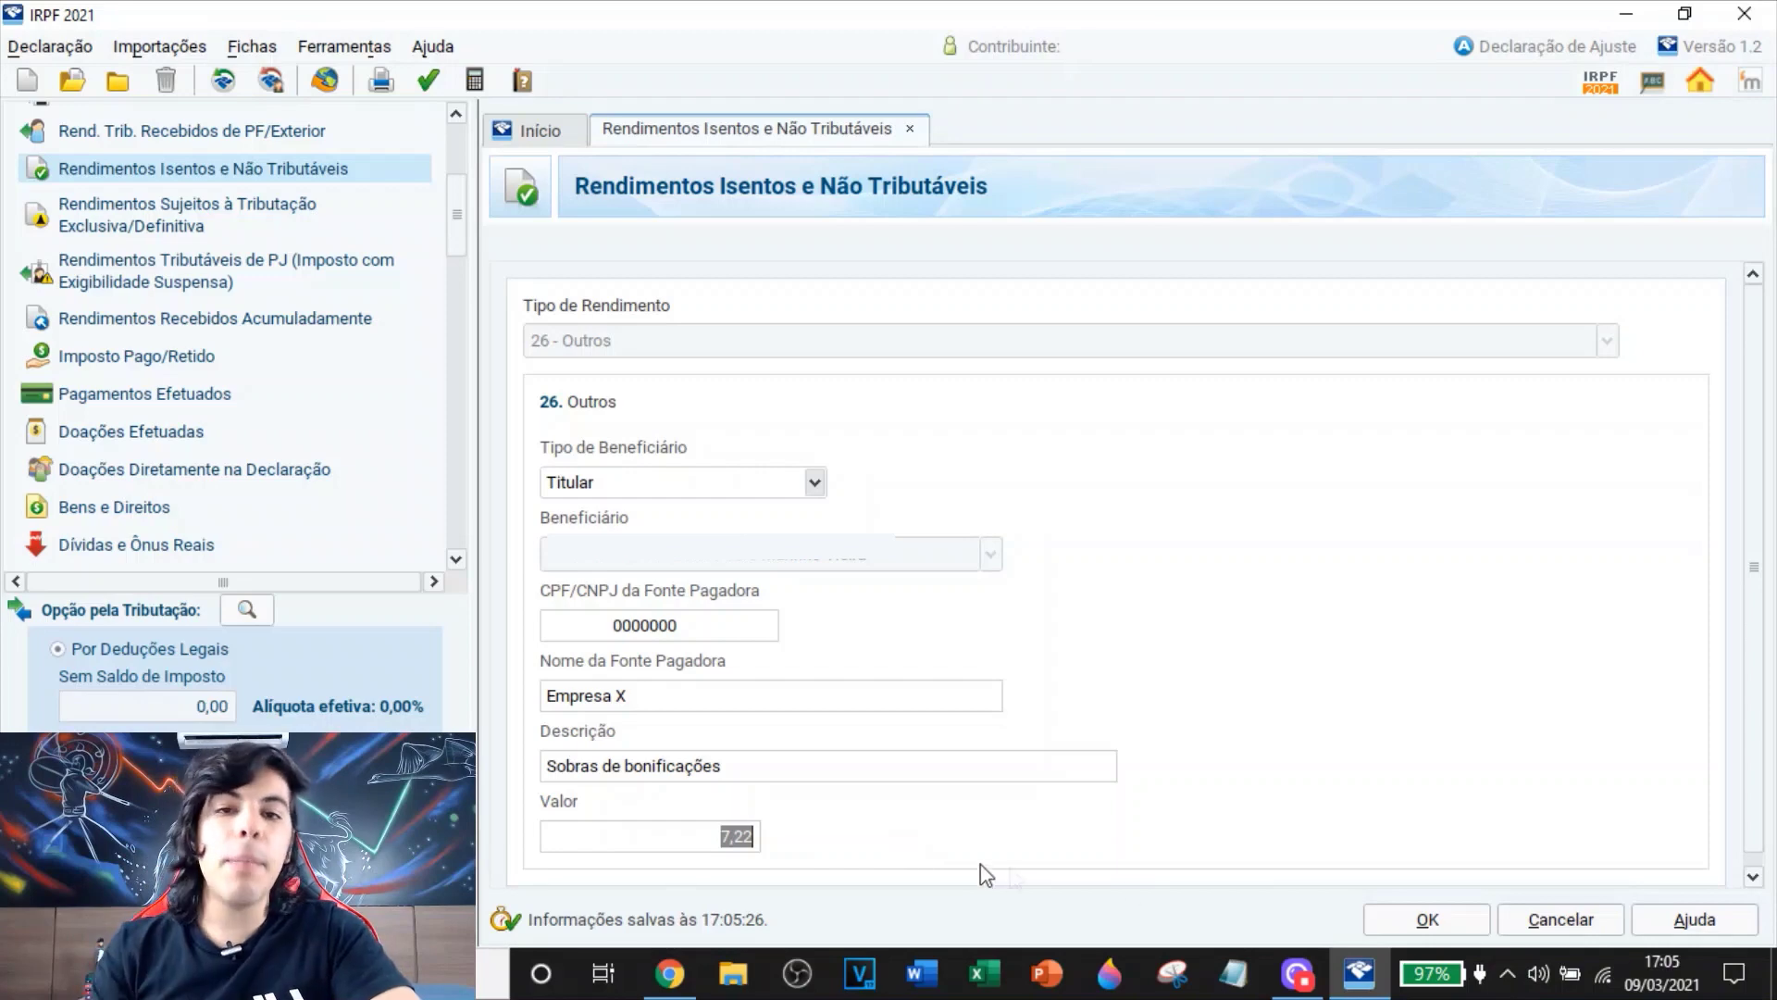
pyautogui.click(1428, 926)
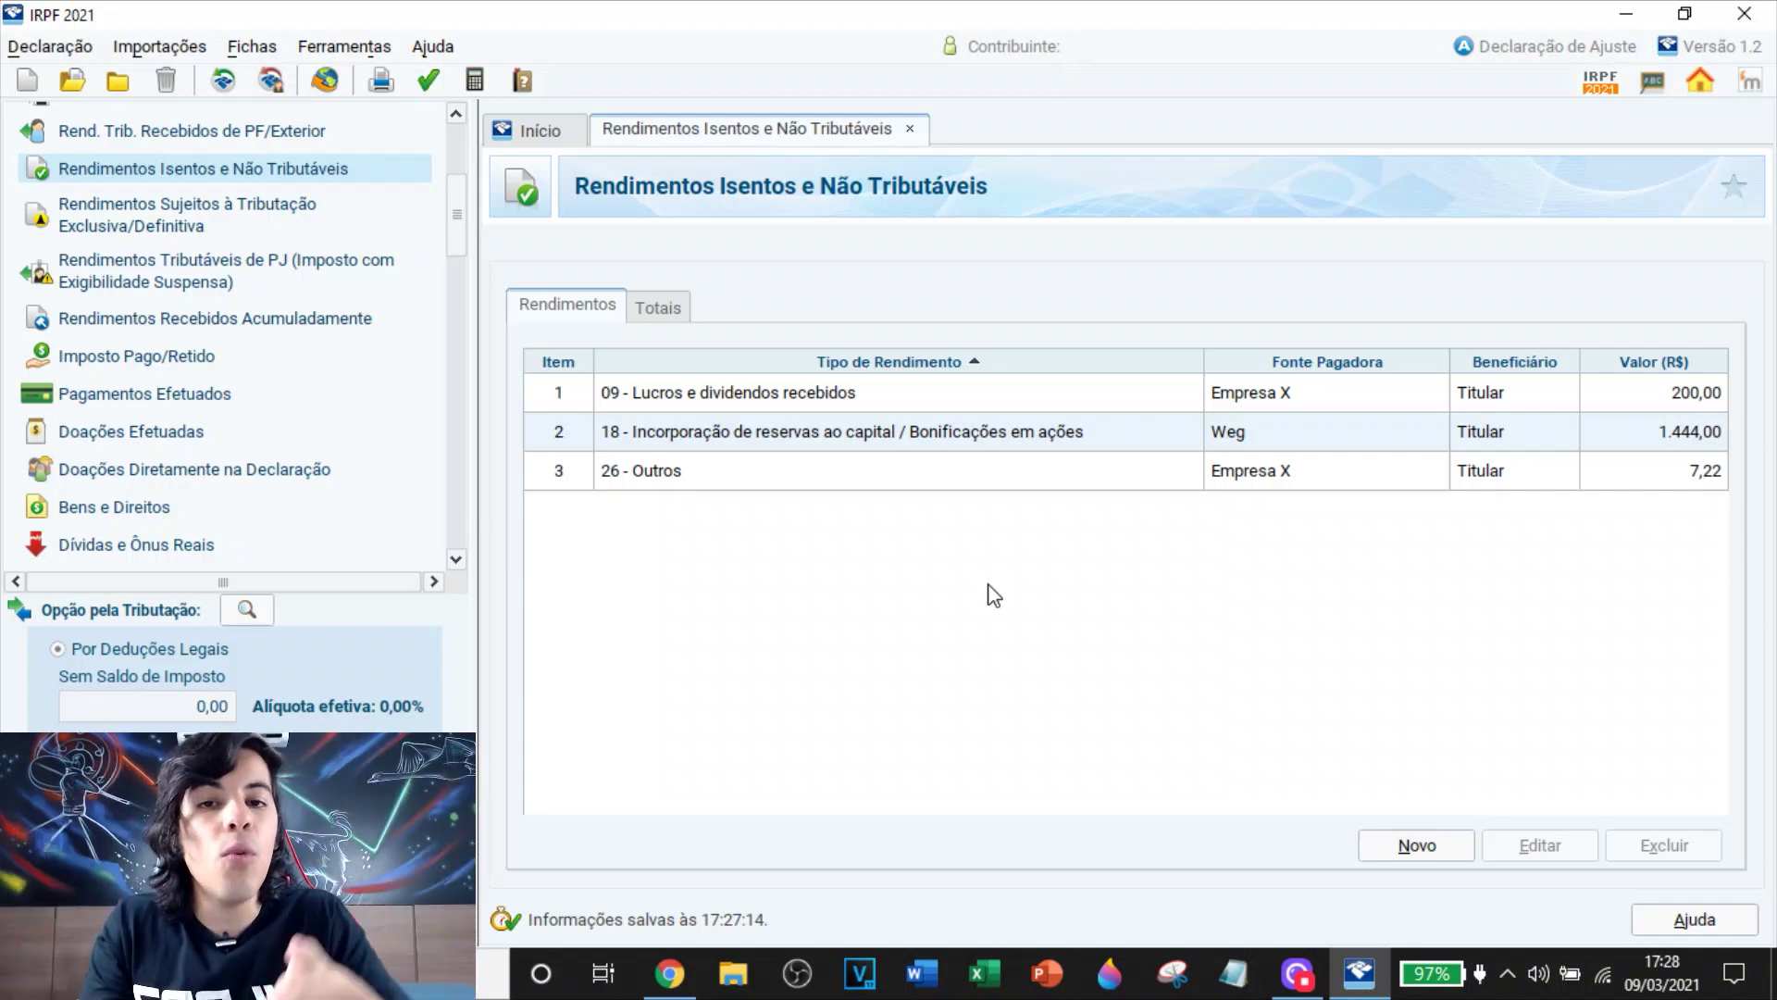
# Switch to the CEI page in Chrome and review the purchases and sales in the Ativos Negociados table
pyautogui.click(670, 972)
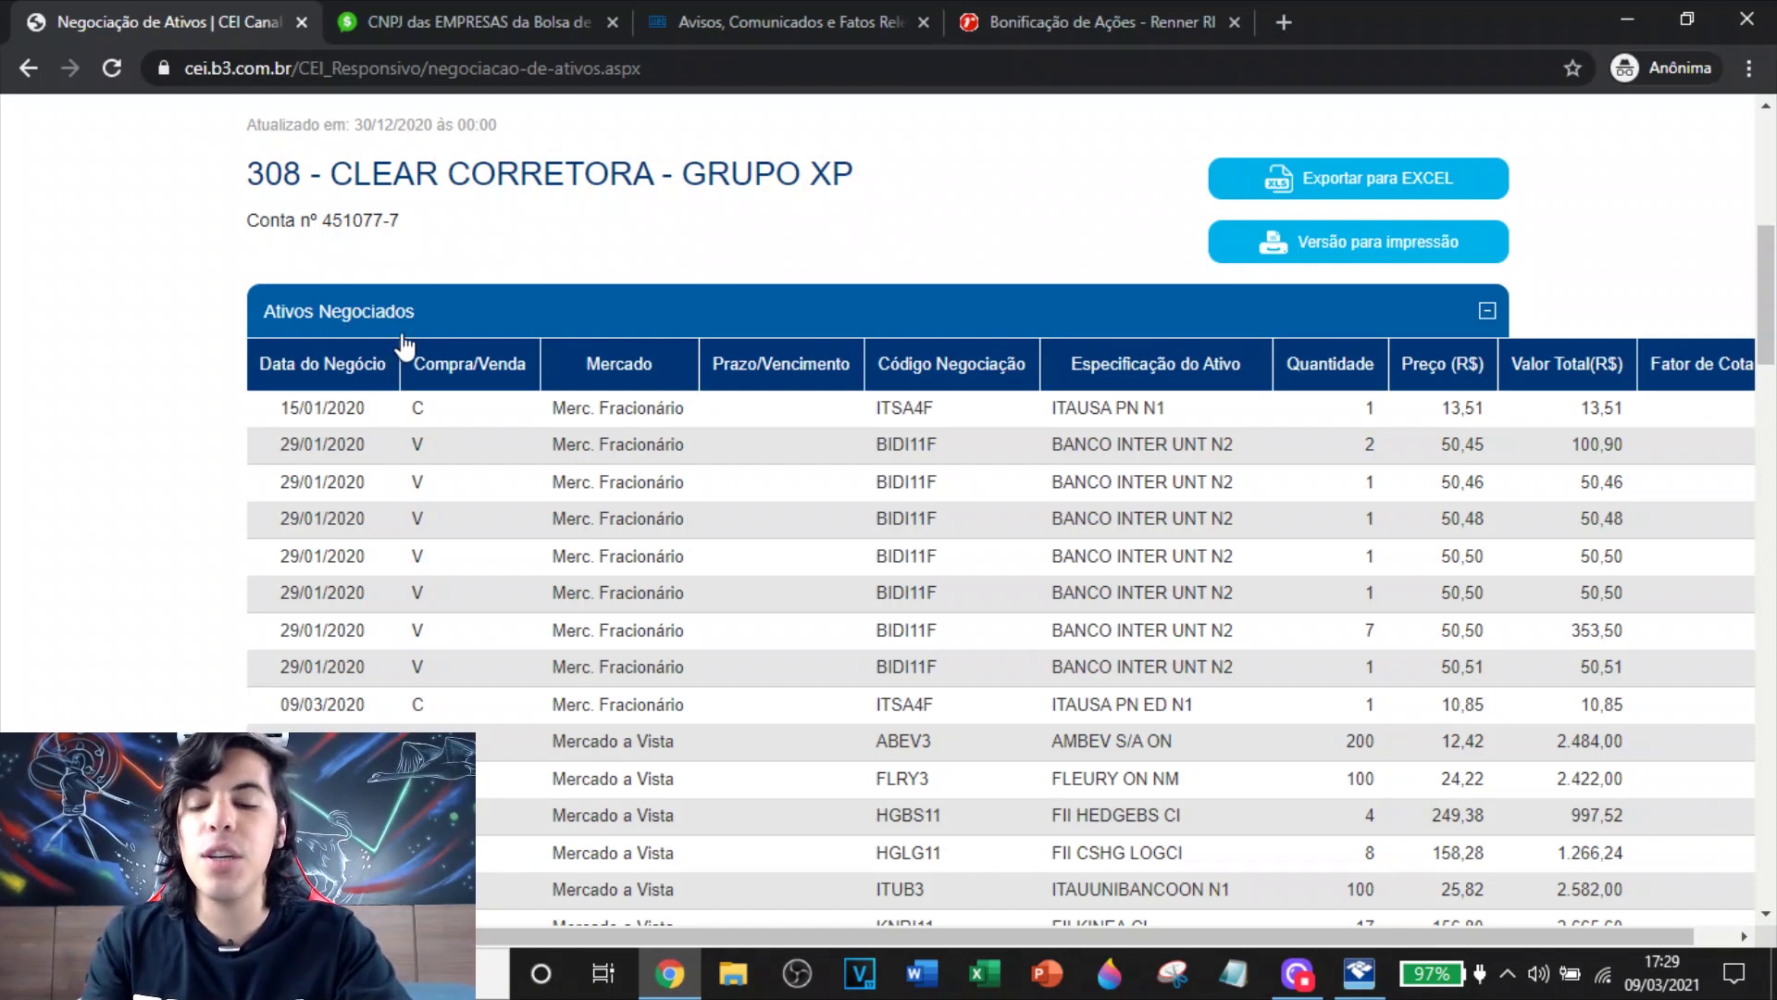
pyautogui.scroll(-1, 359, 430)
pyautogui.scroll(-1, 359, 428)
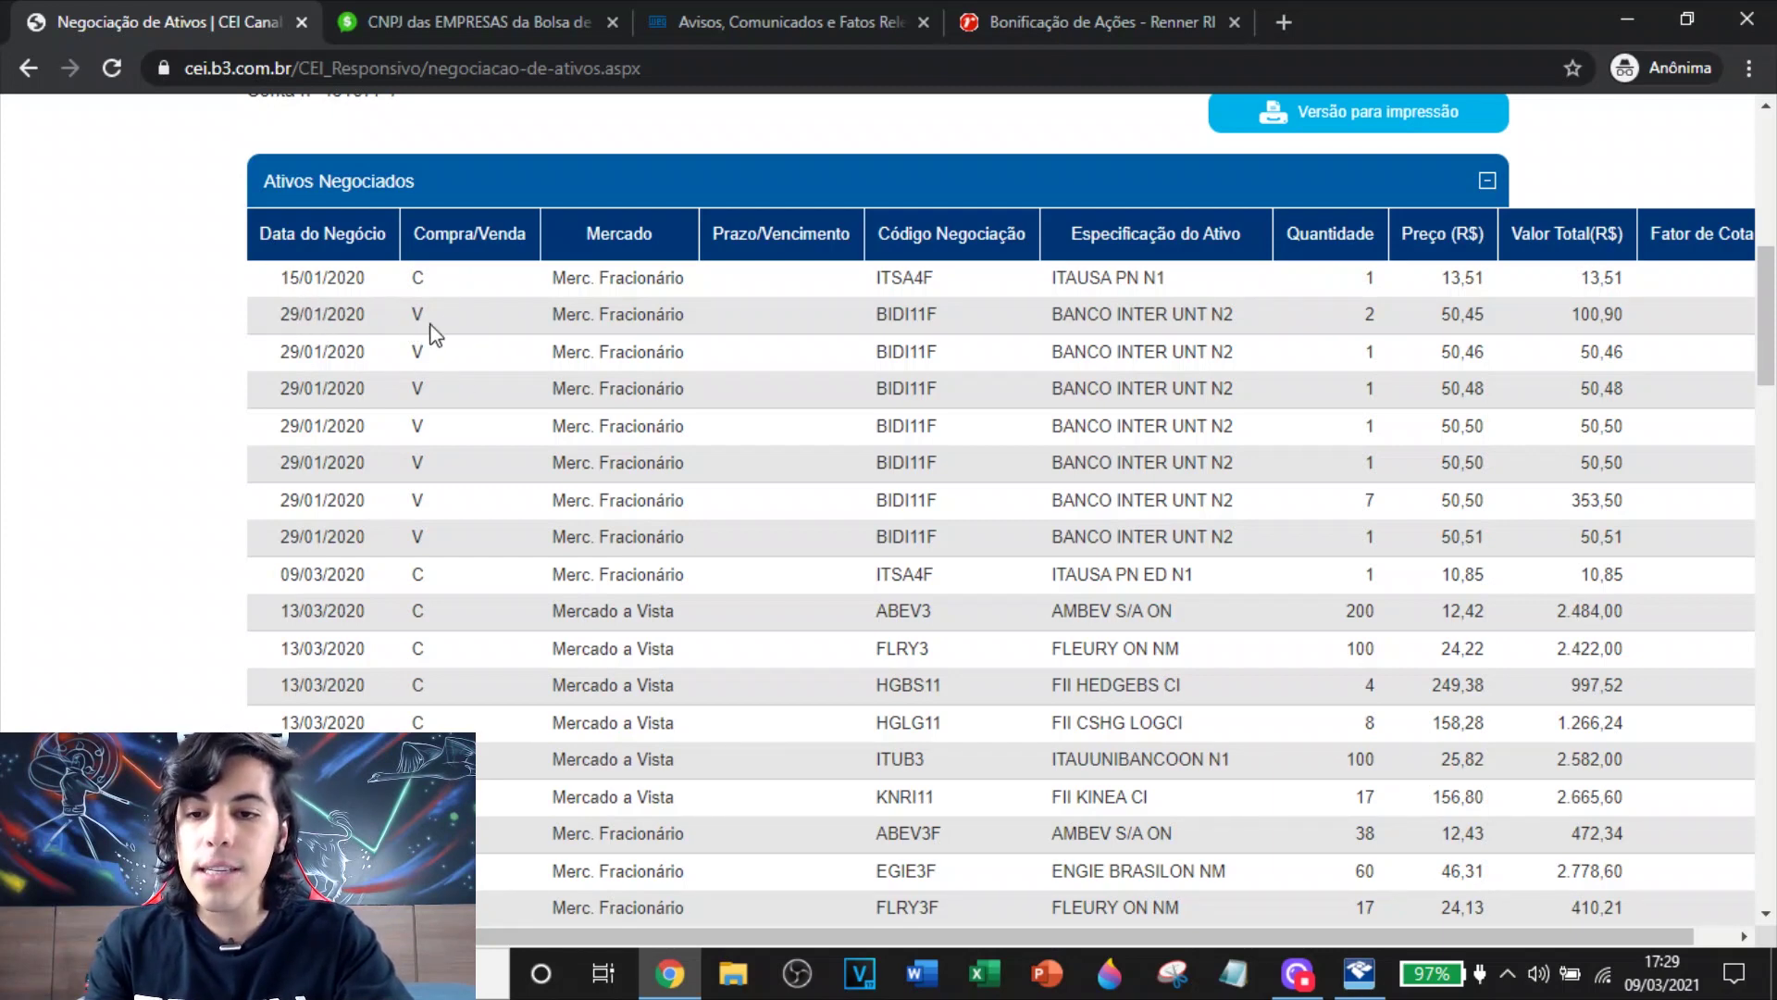
pyautogui.scroll(-2, 427, 292)
pyautogui.scroll(-2, 426, 280)
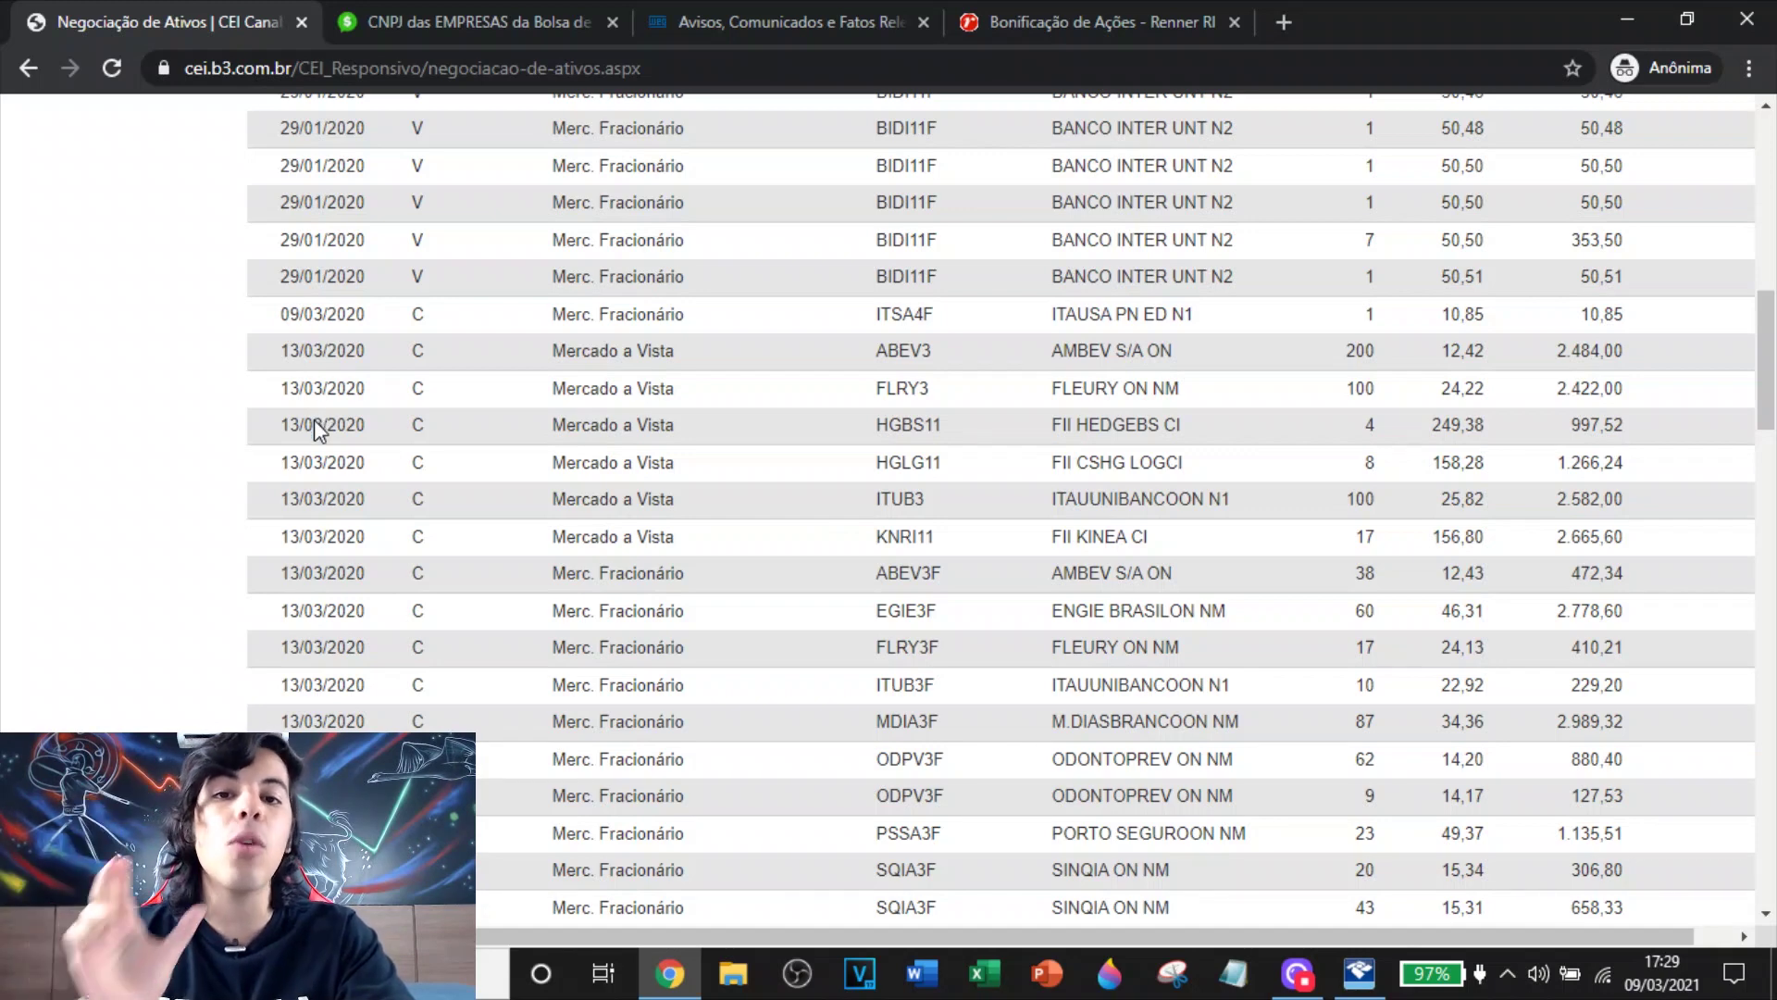
pyautogui.scroll(3, 1085, 699)
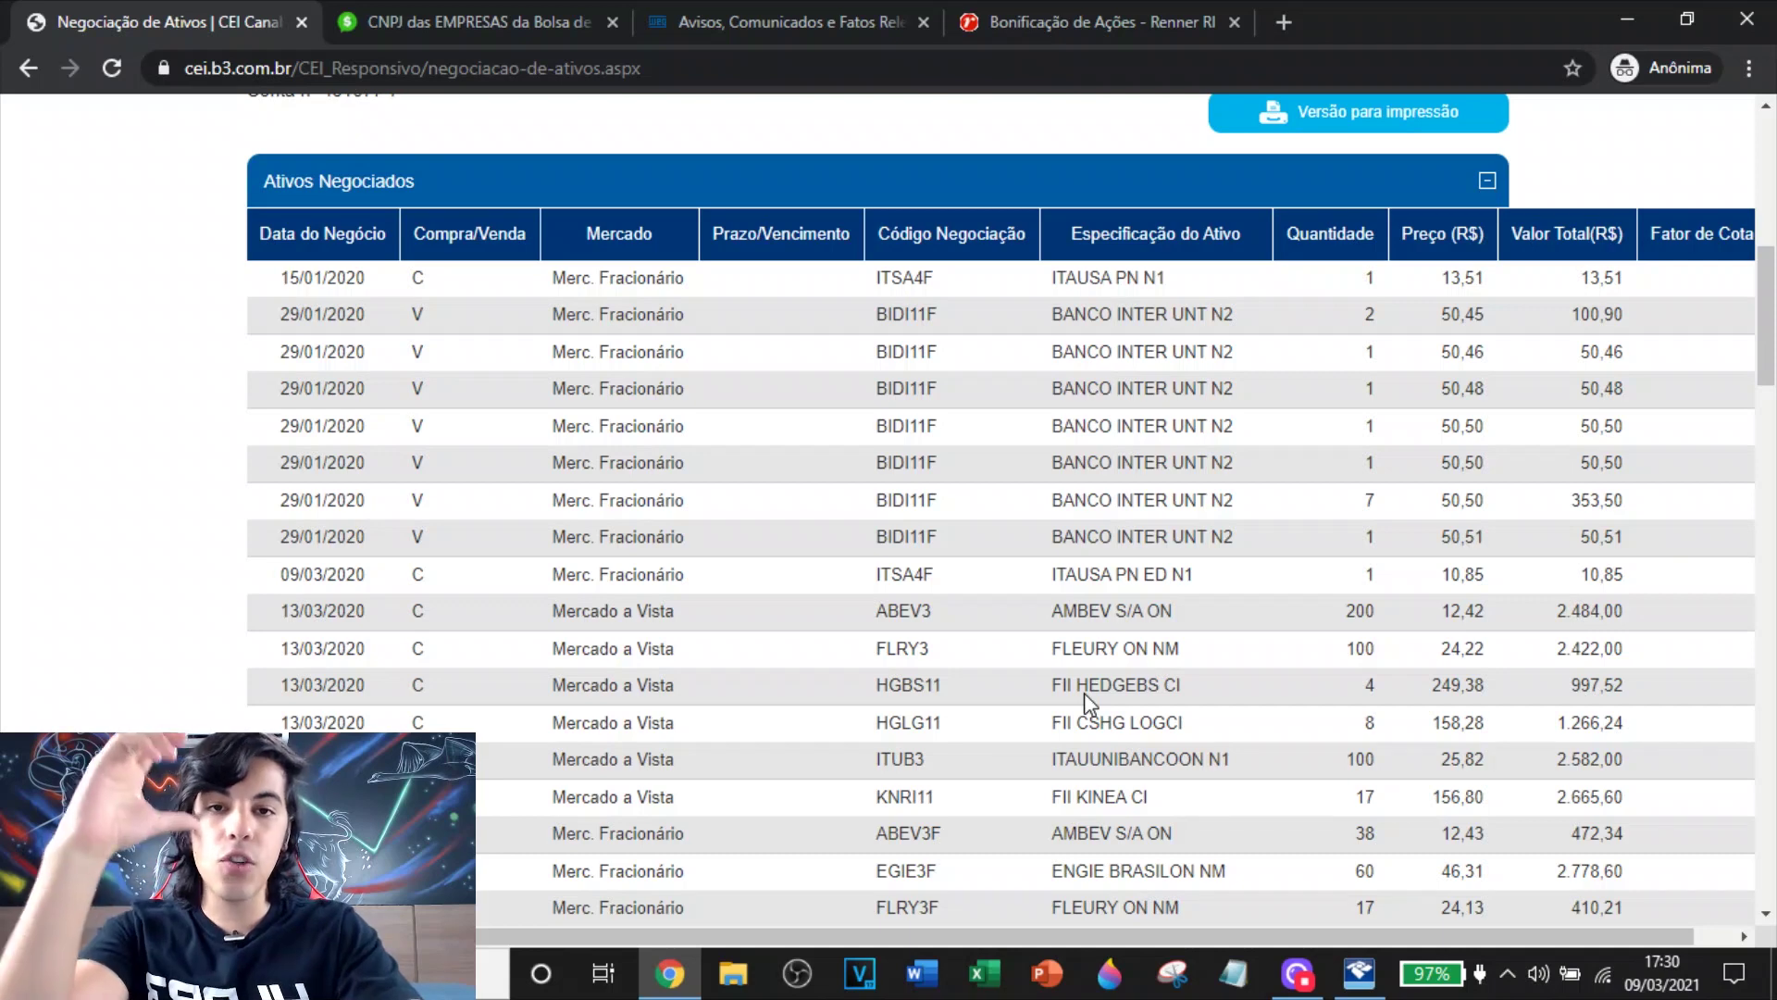
# Return to IRPF 2021 and start an exempt income entry of type 20 for net gains on share sales up to R$ 20.000,00 per month
pyautogui.click(1361, 974)
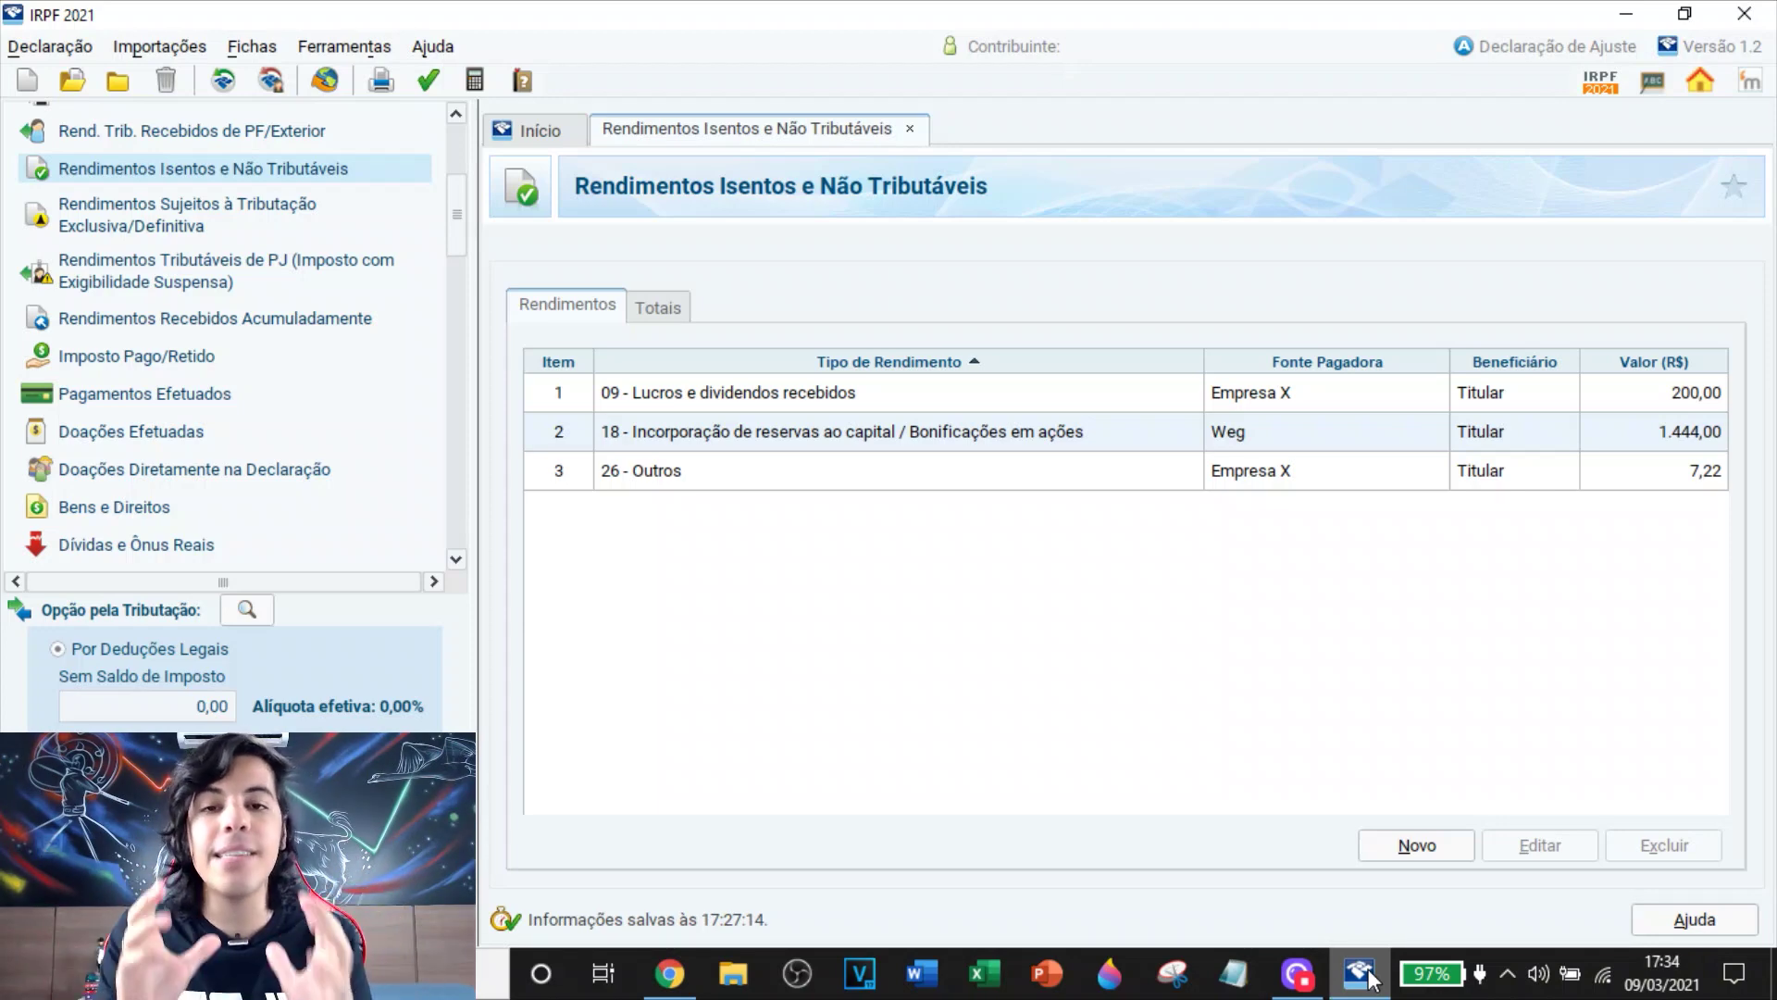
pyautogui.click(1360, 973)
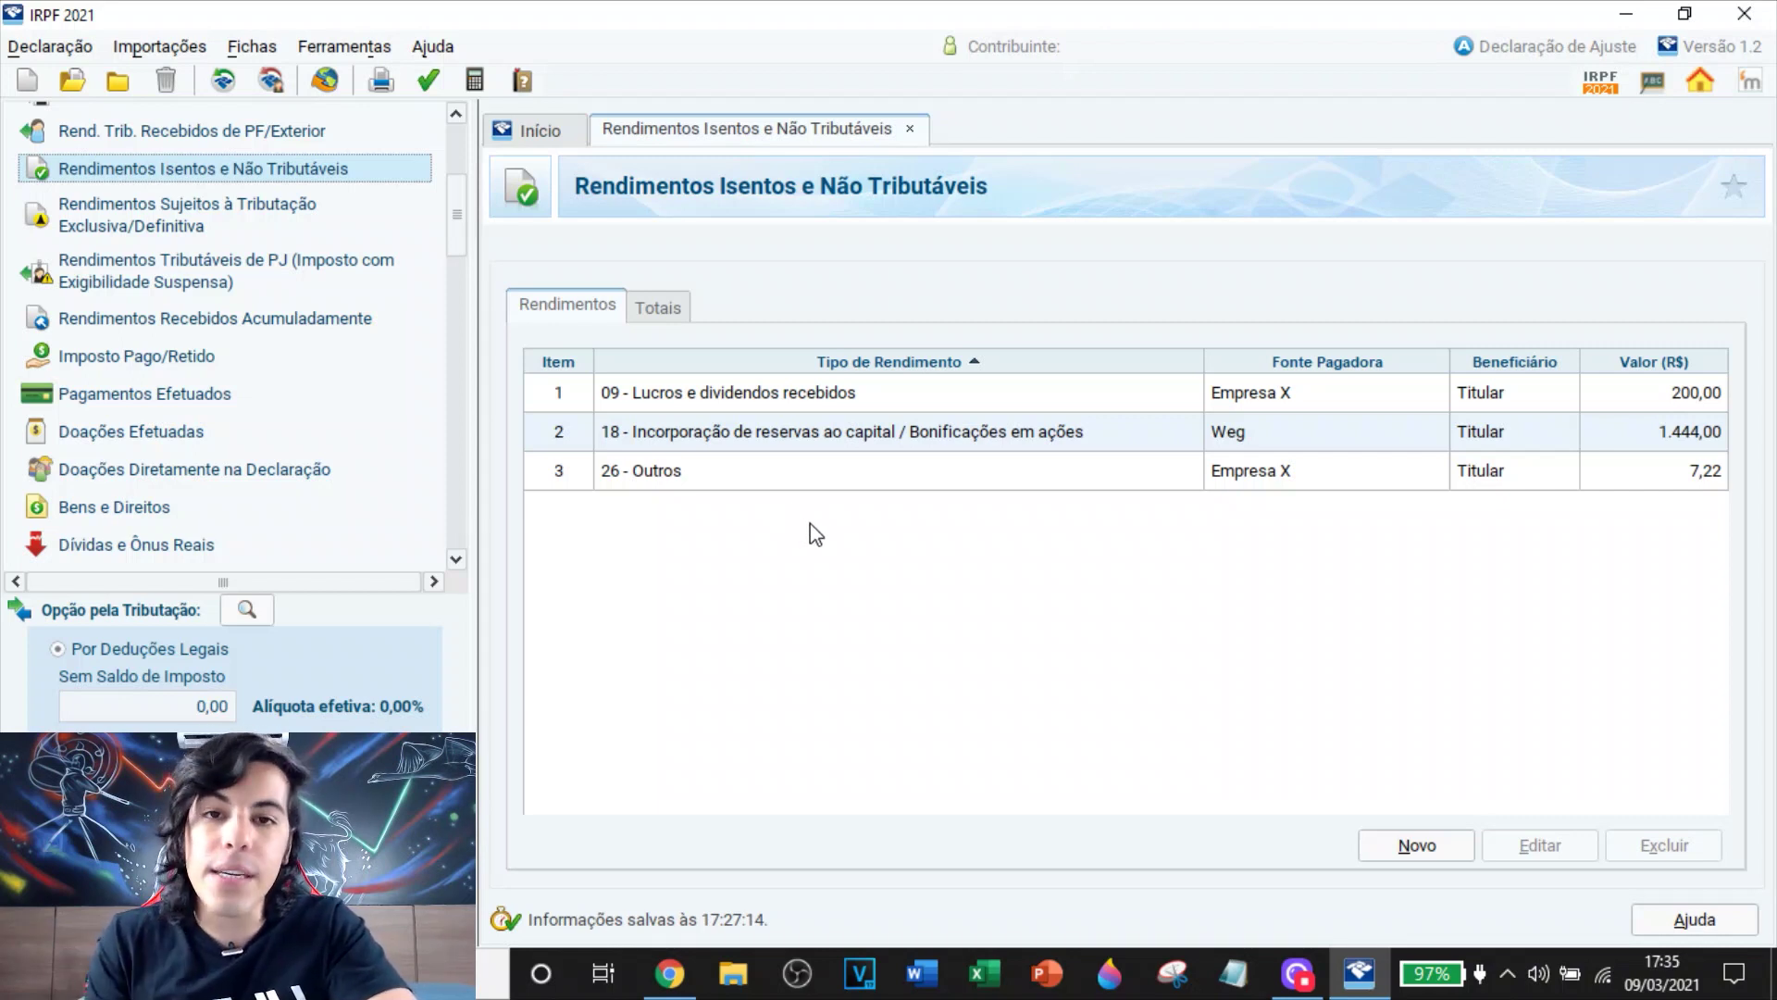
pyautogui.click(1414, 843)
pyautogui.write('20')
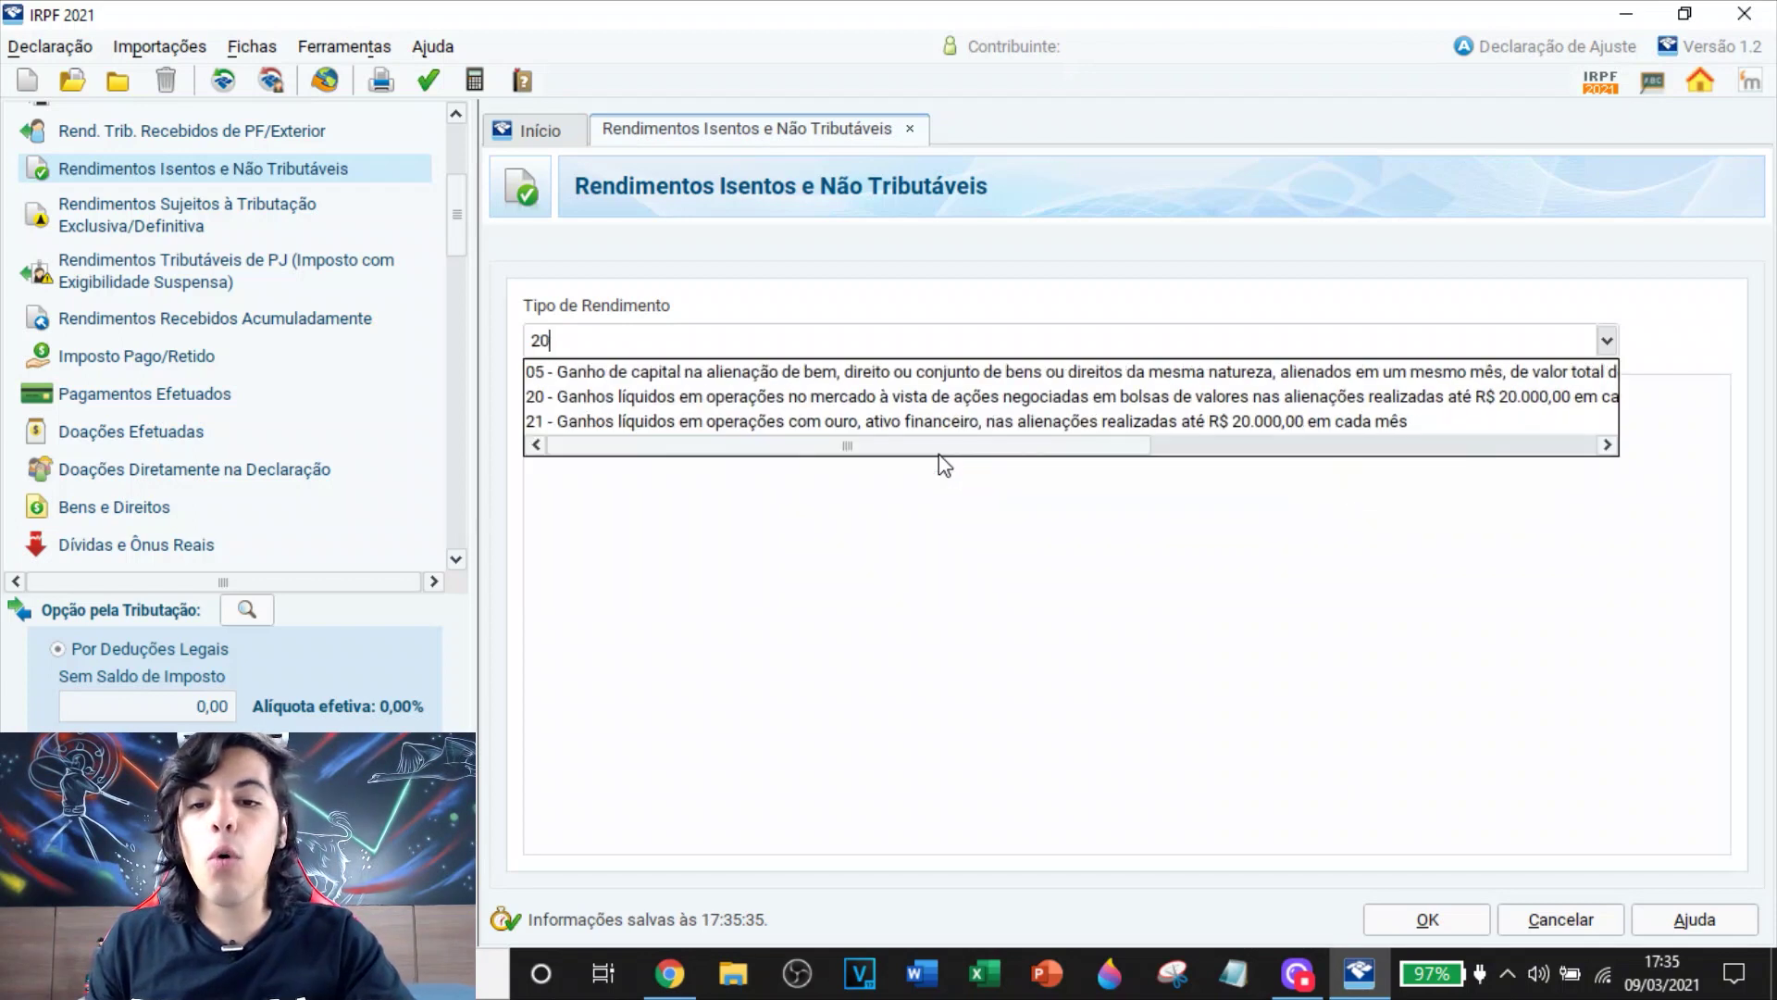
pyautogui.click(792, 398)
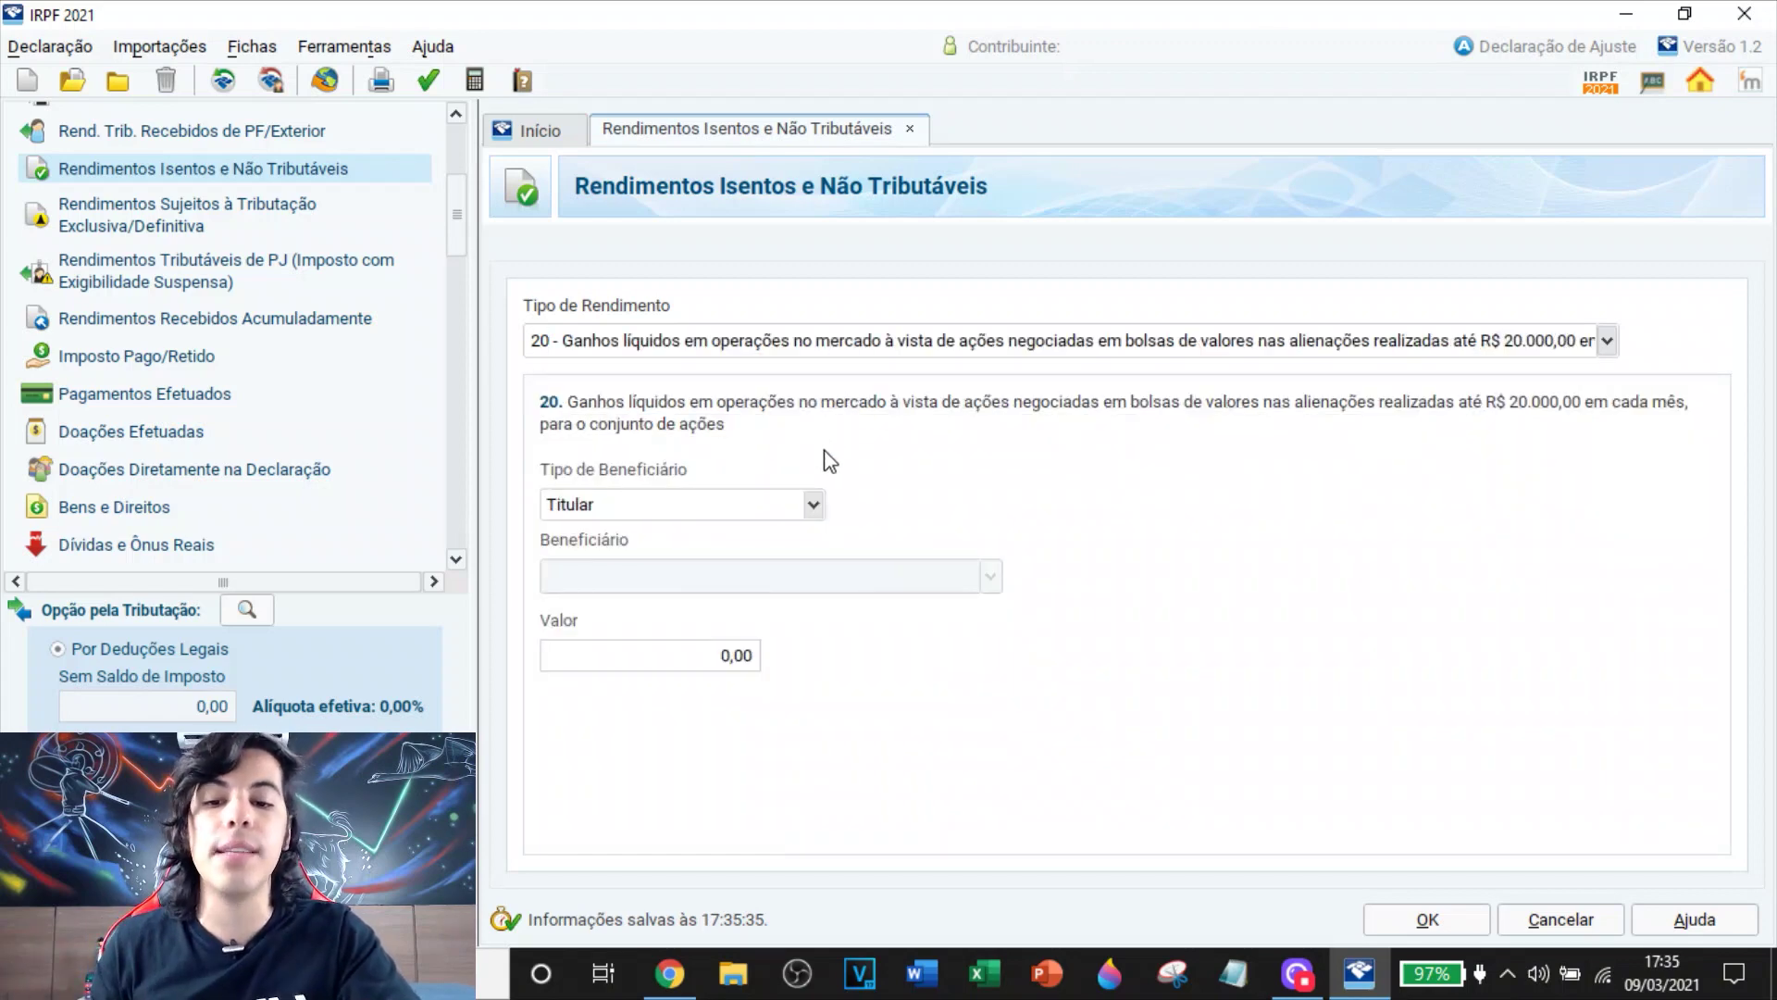
pyautogui.press('Tab')
pyautogui.press('Tab')
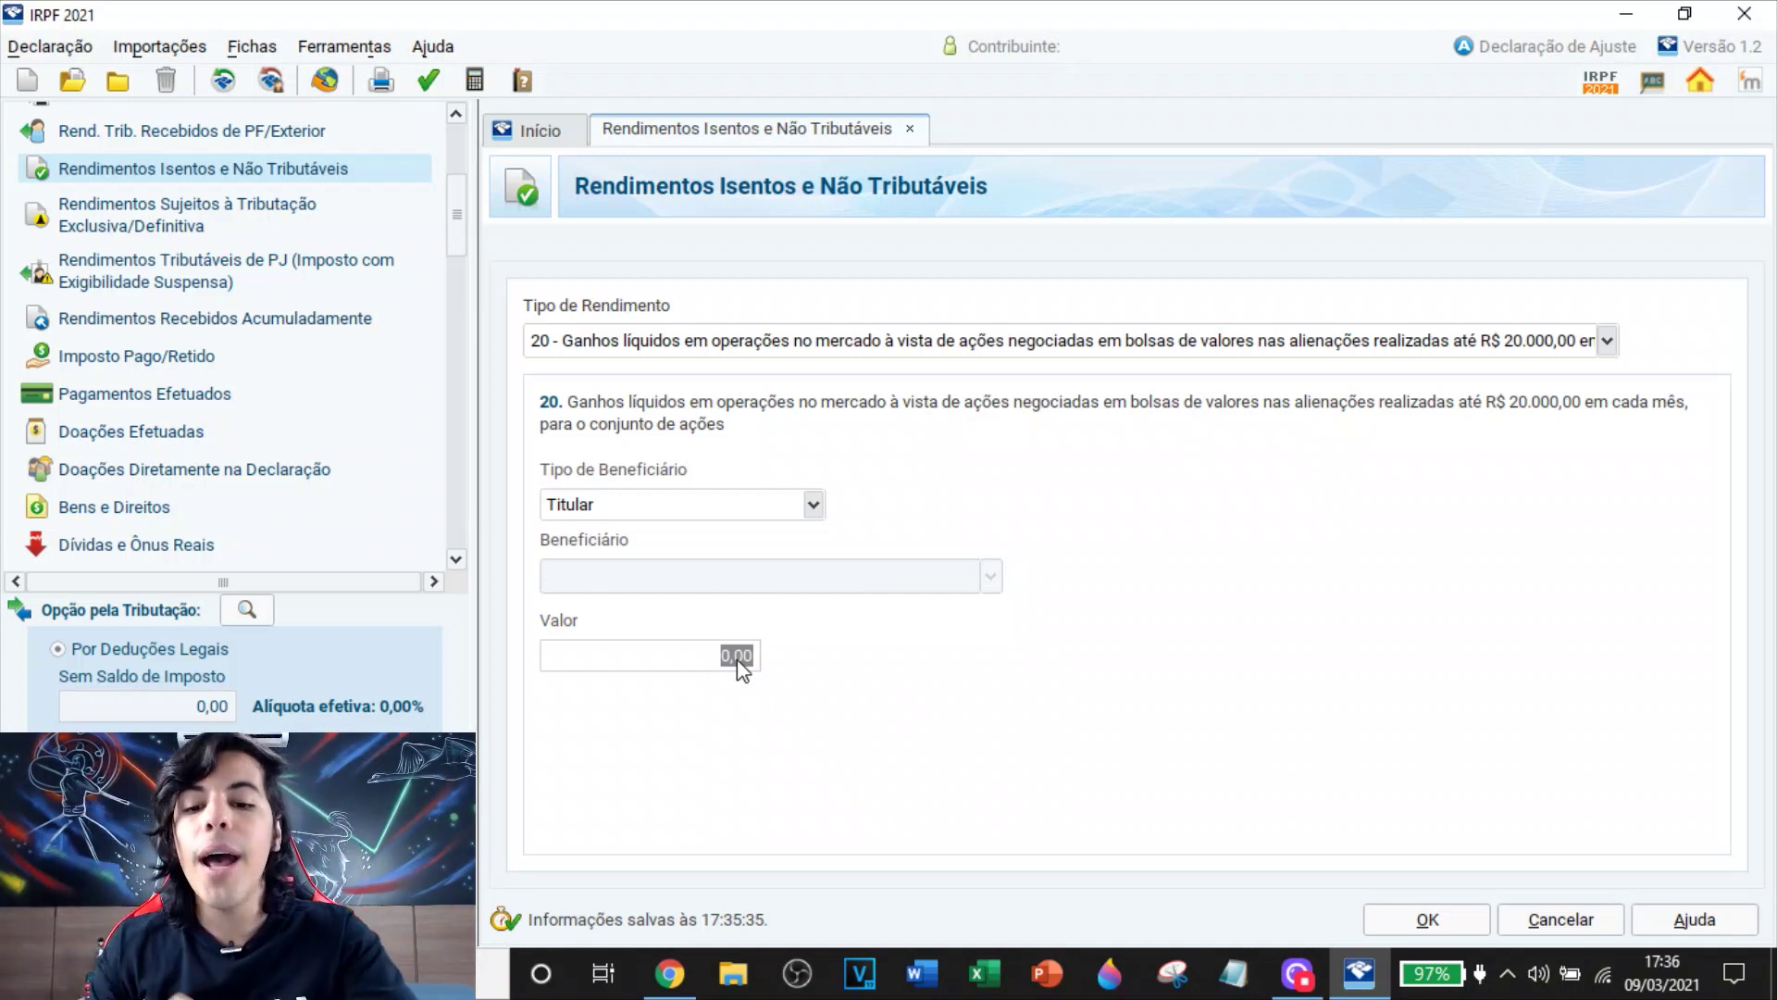
# Check the share sales in the CEI table, set the type 20 entry's Valor to 200 in IRPF 2021 and confirm it
pyautogui.click(670, 972)
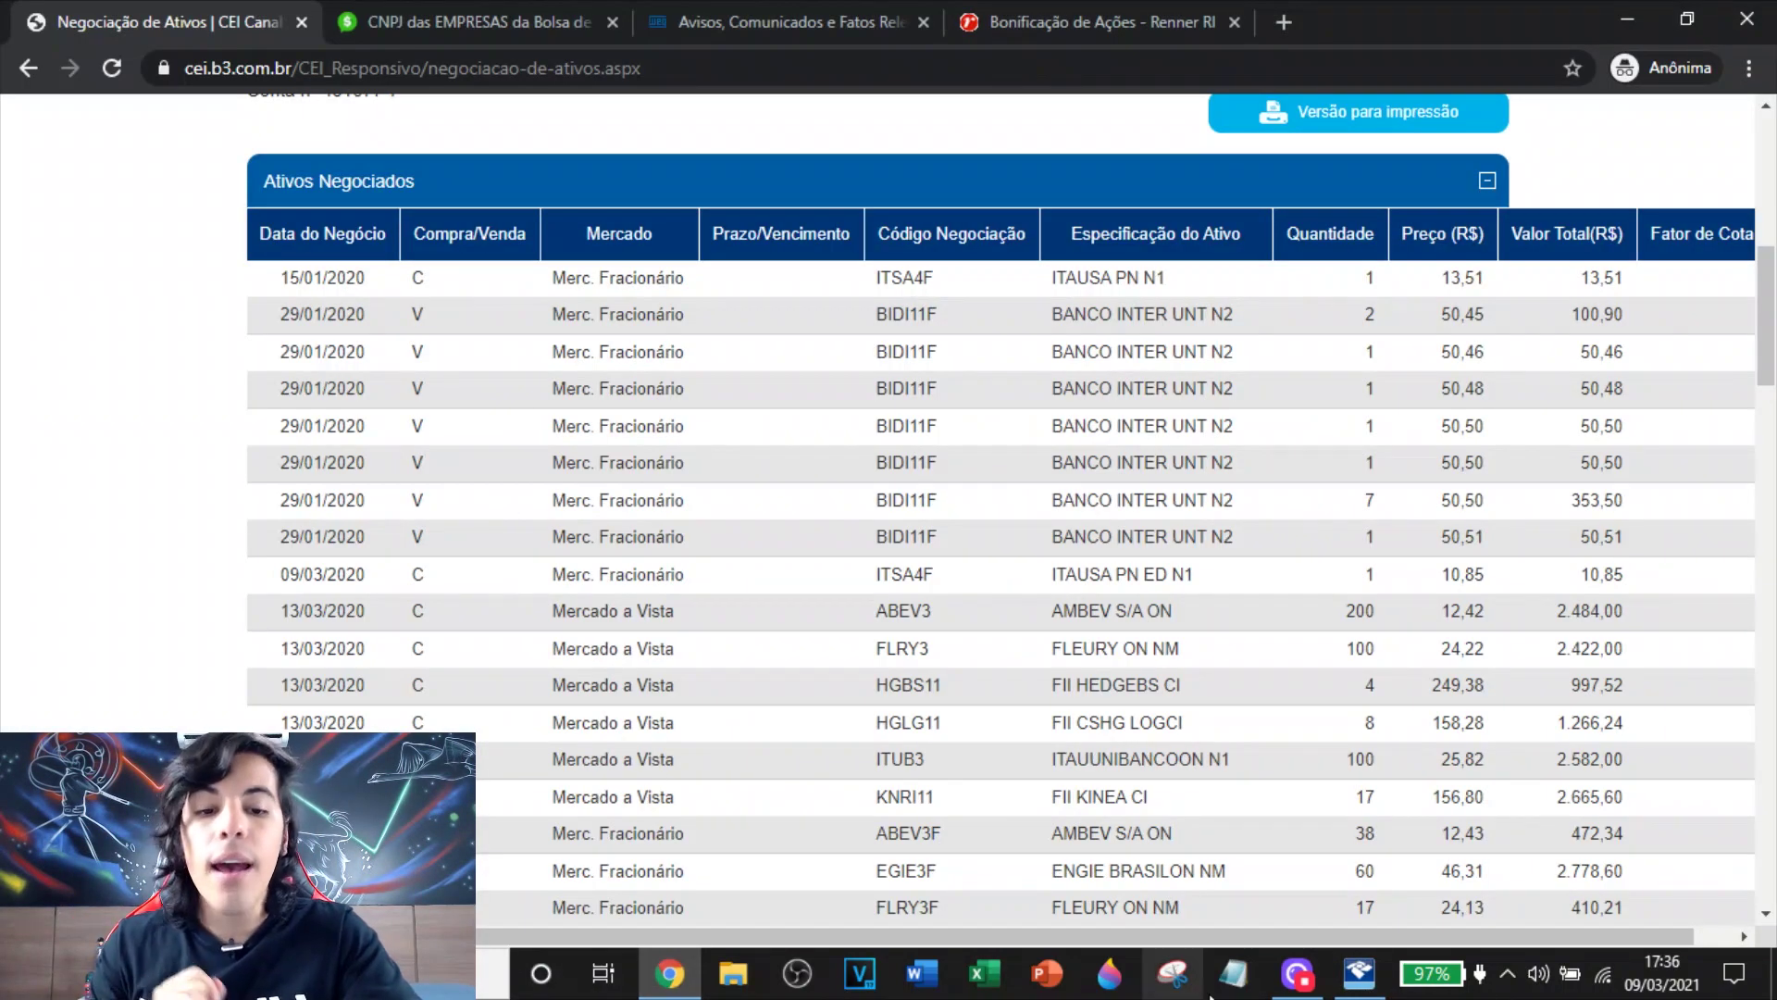
pyautogui.moveTo(1363, 978)
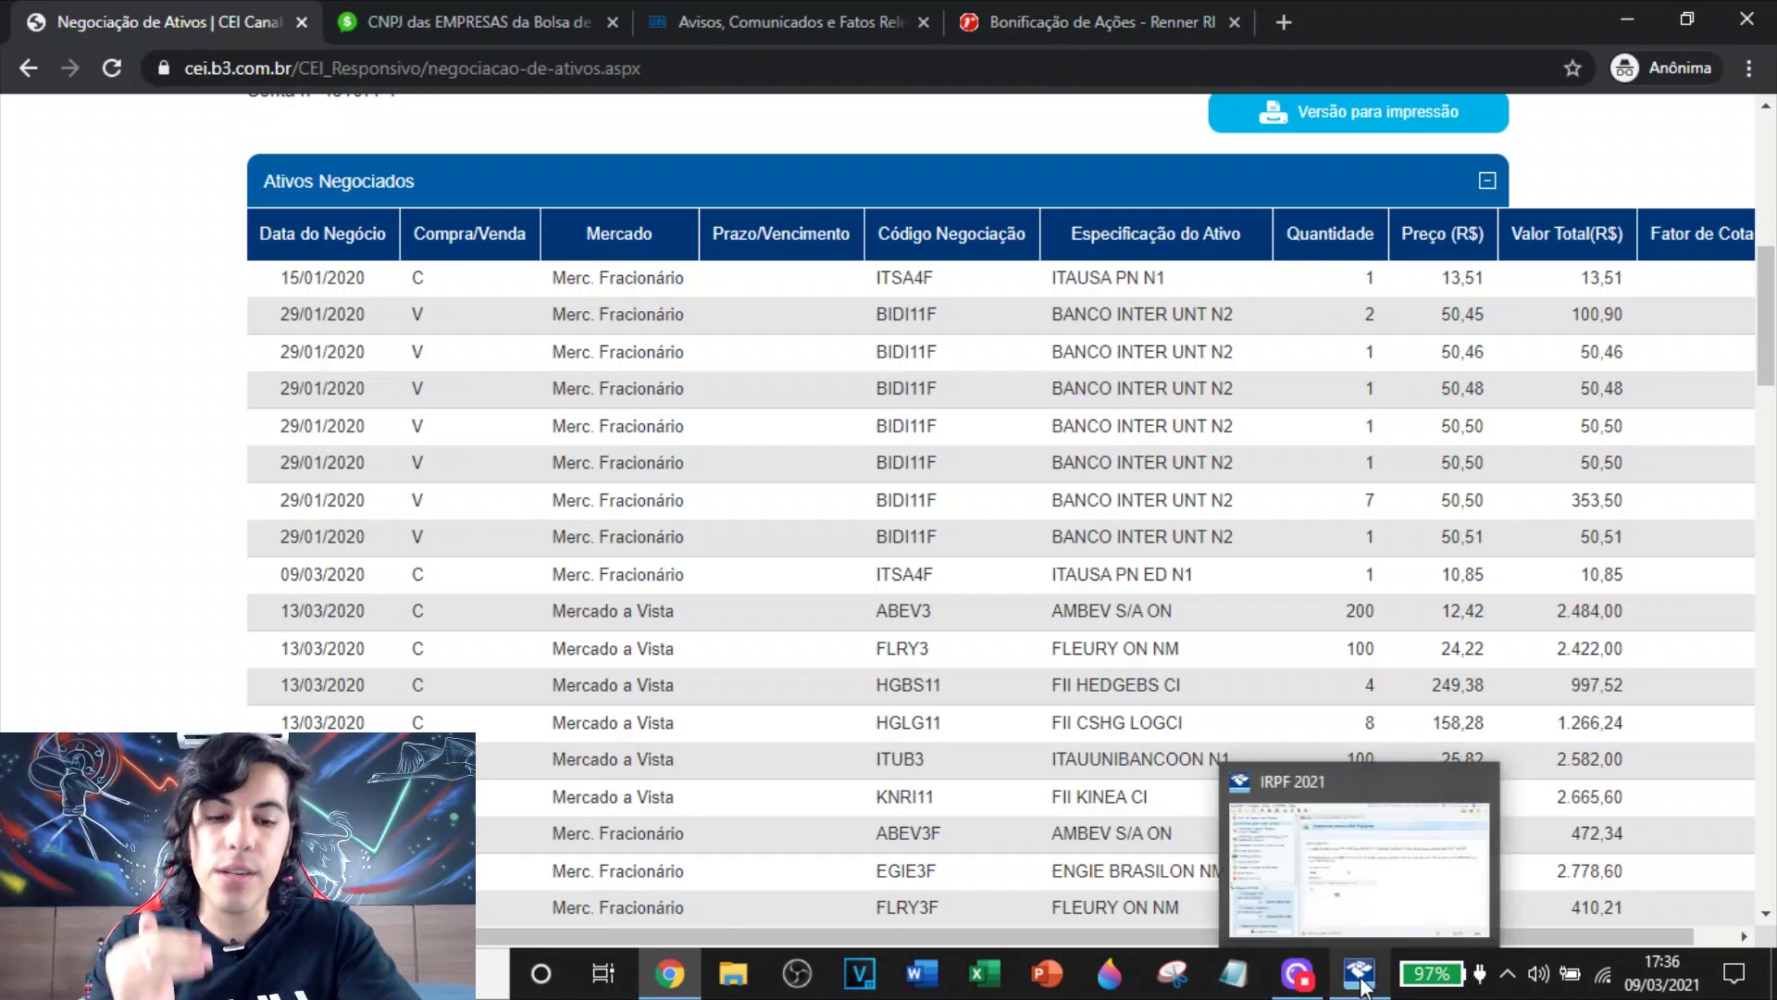
pyautogui.click(1366, 978)
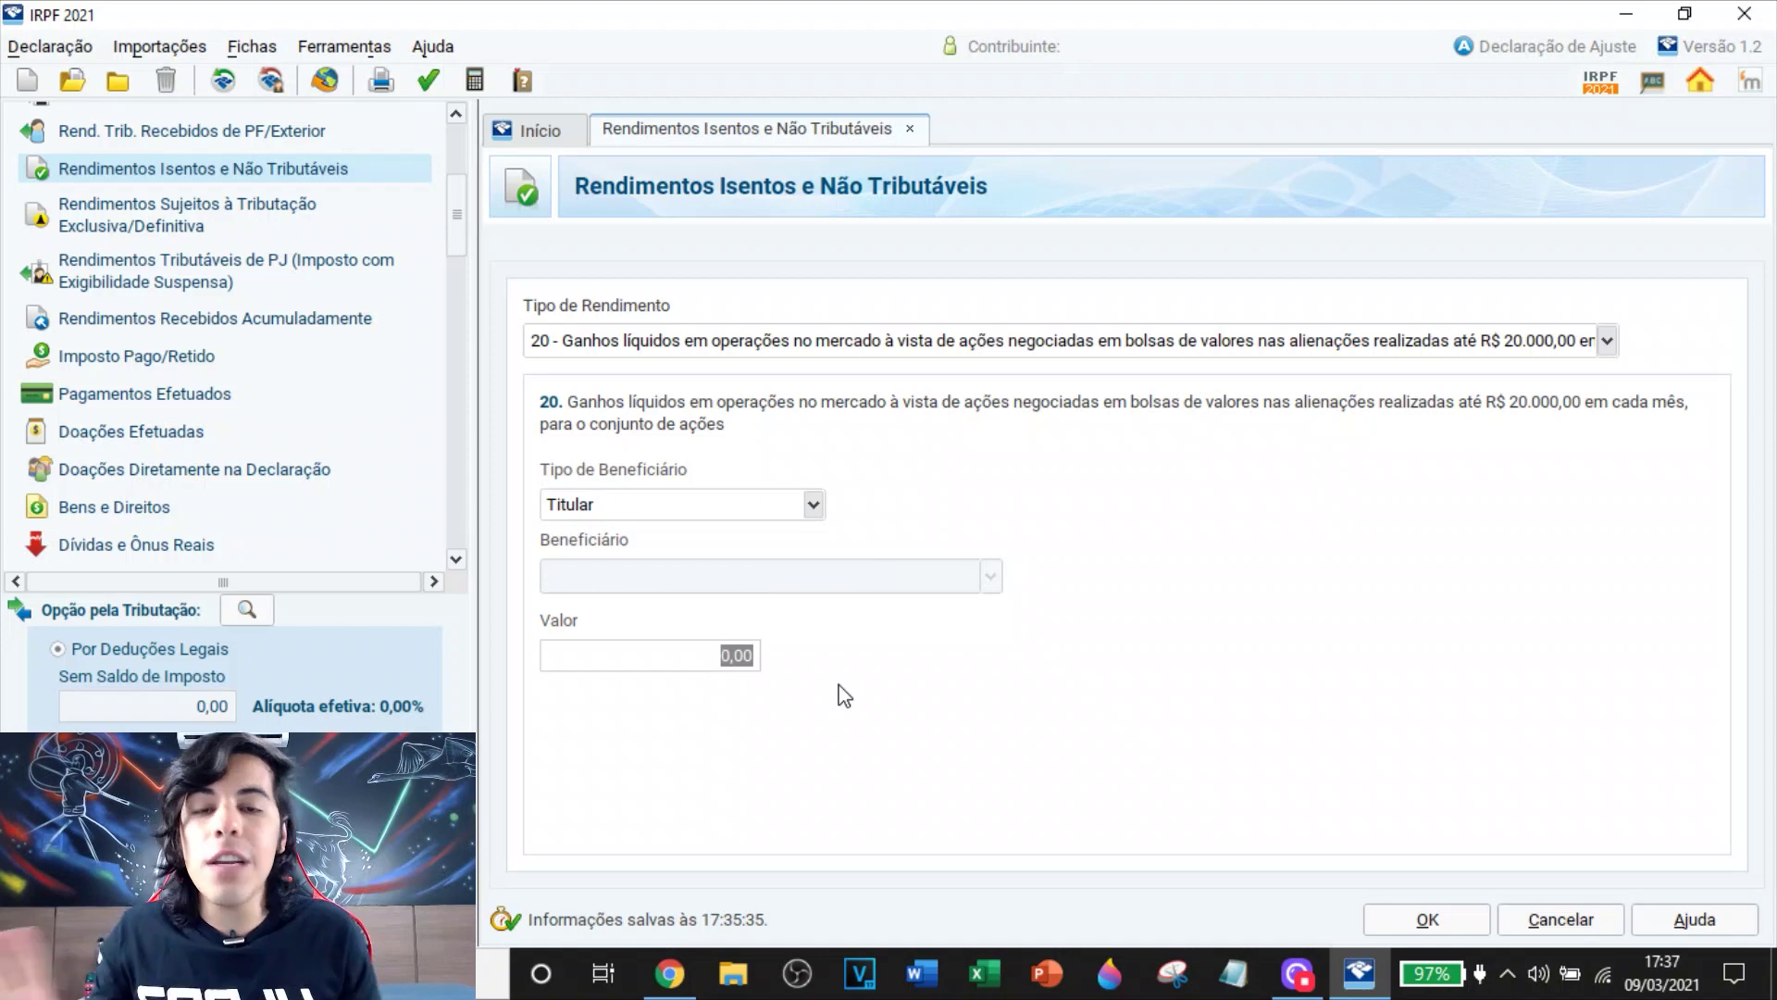
pyautogui.write('200')
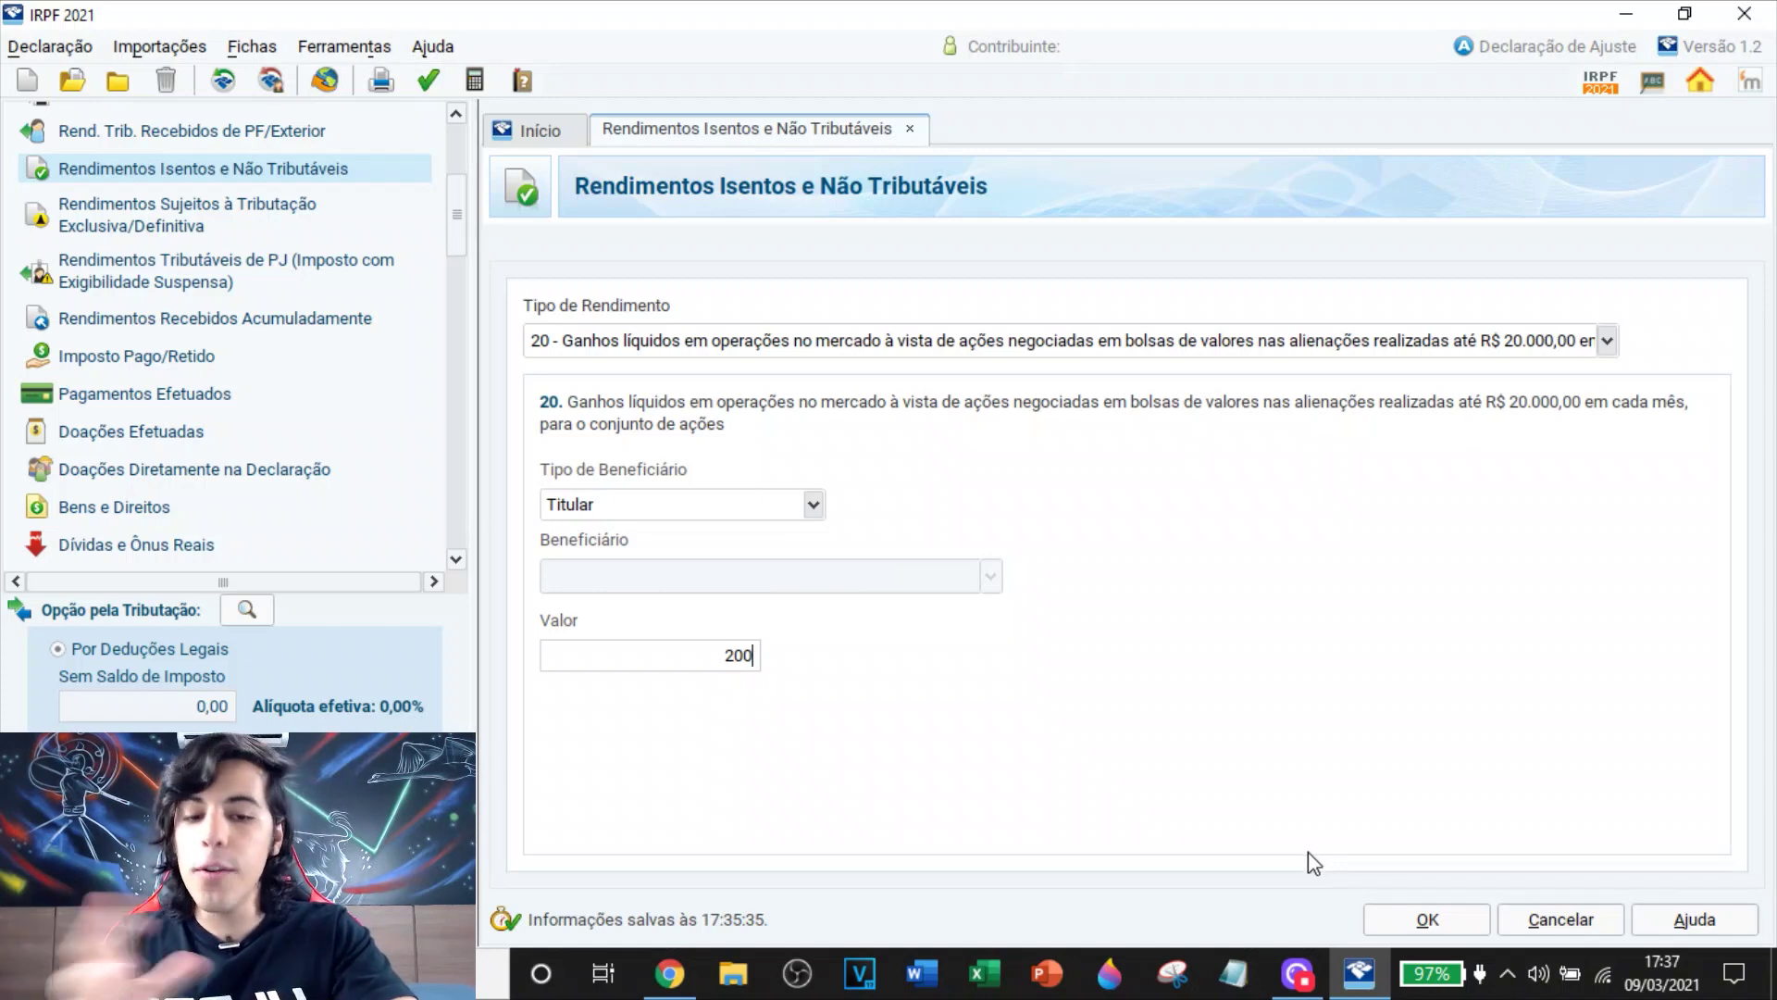
pyautogui.click(1407, 922)
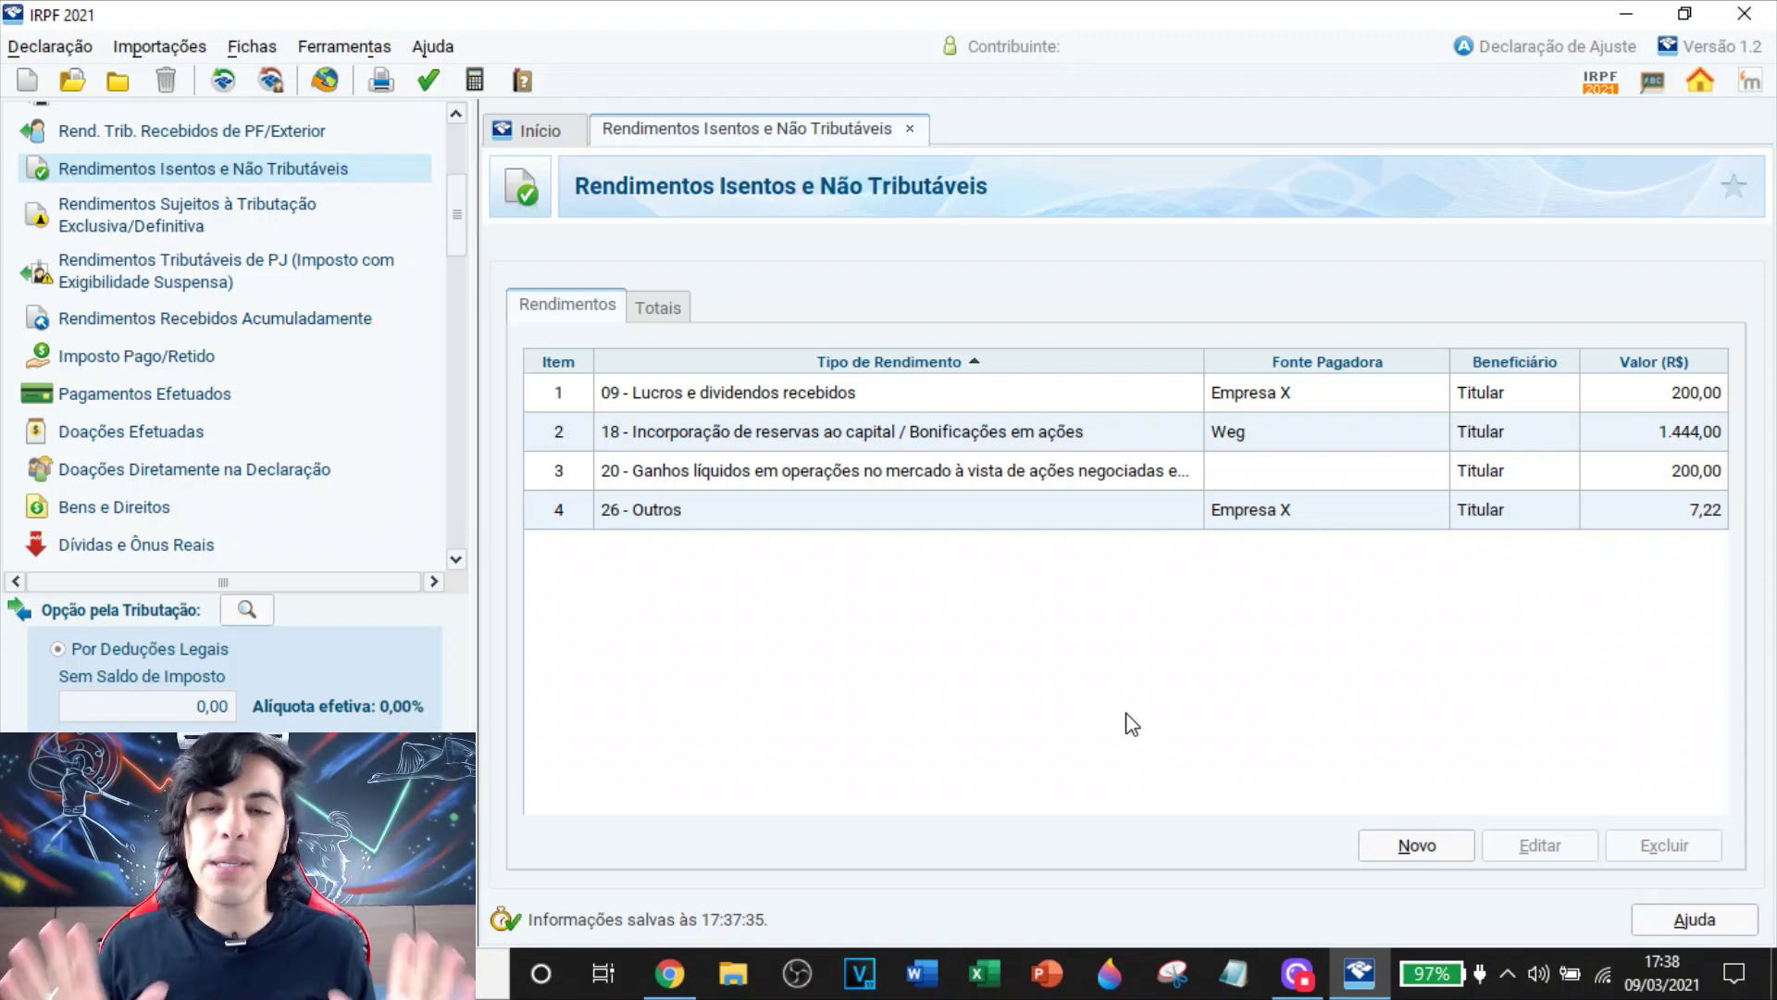
# Open the Operações Comuns / Day-Trade form under Renda Variável
pyautogui.scroll(-4, 194, 333)
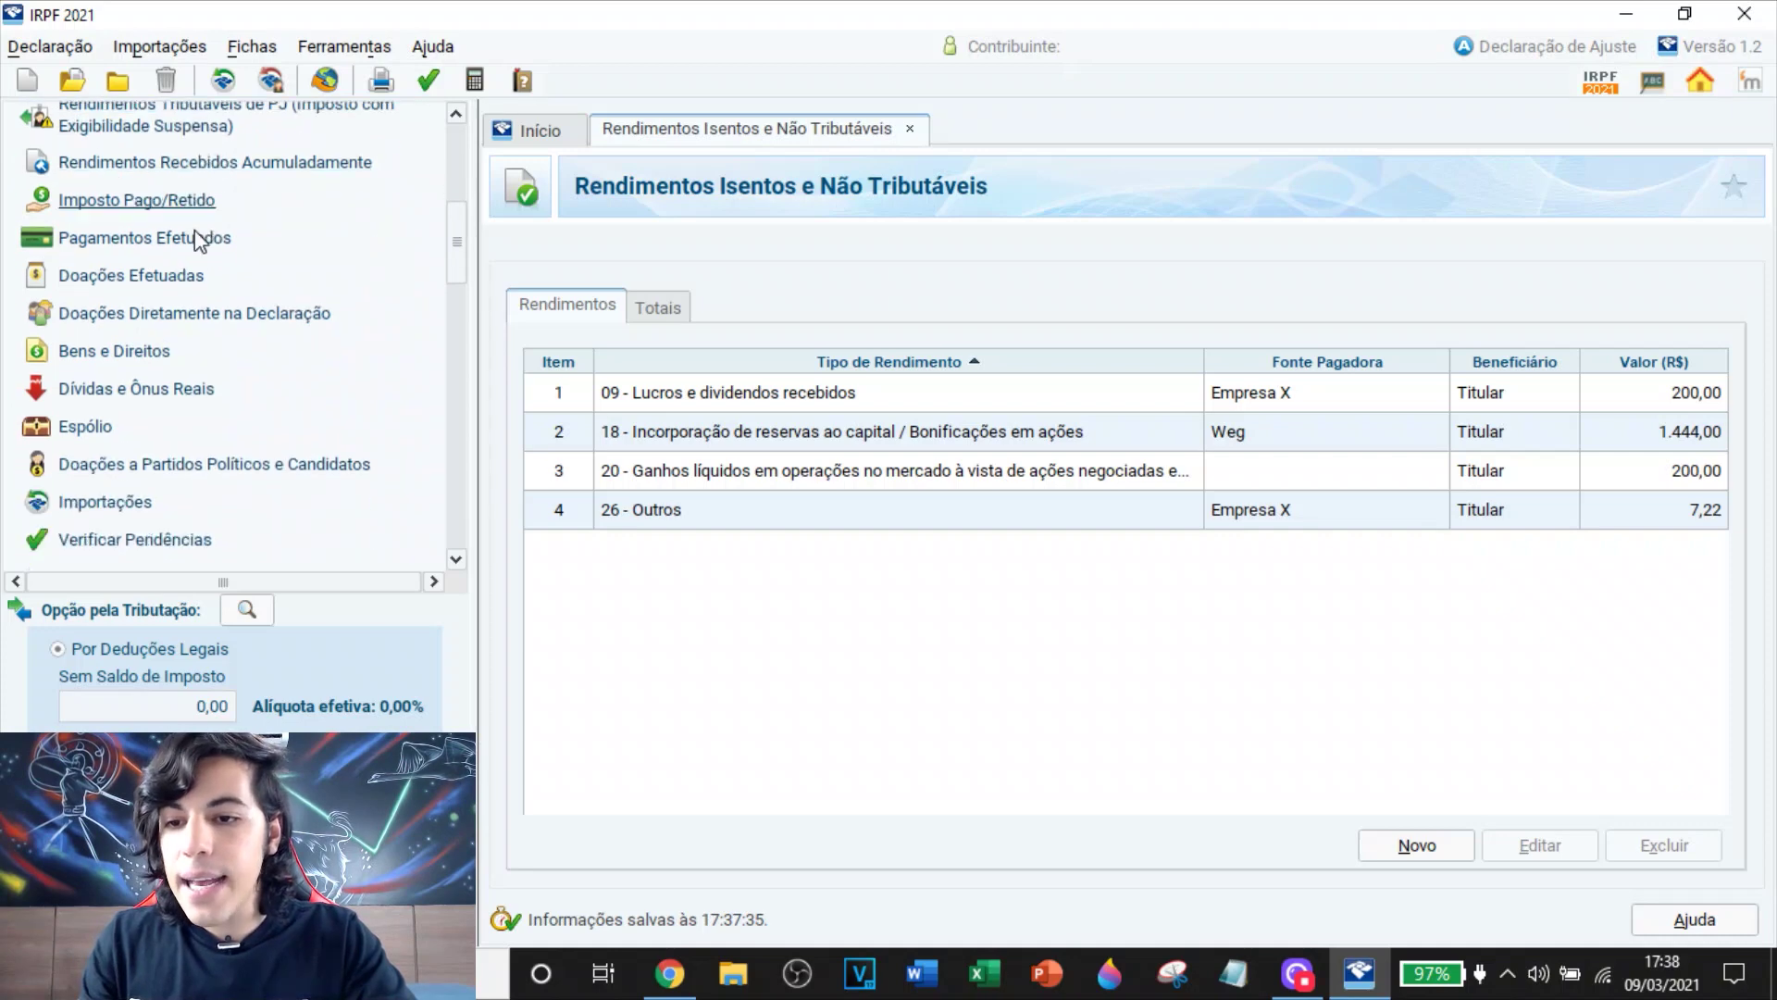
pyautogui.scroll(-3, 264, 396)
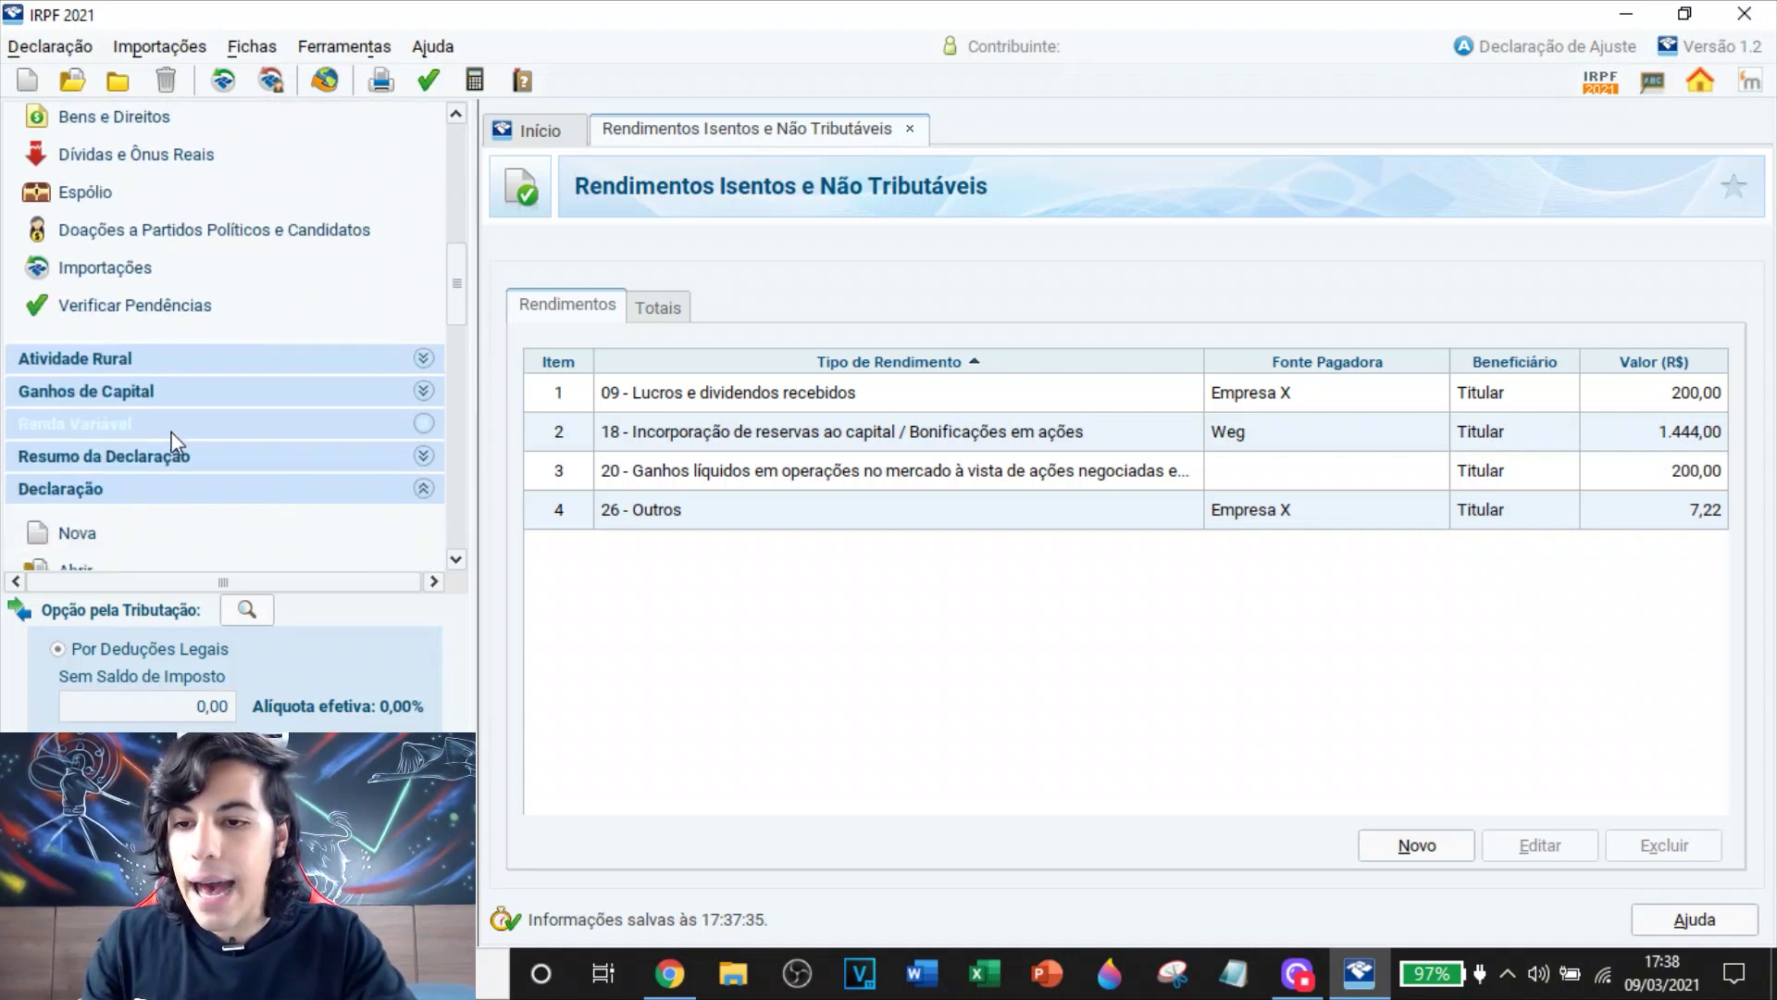
pyautogui.click(184, 426)
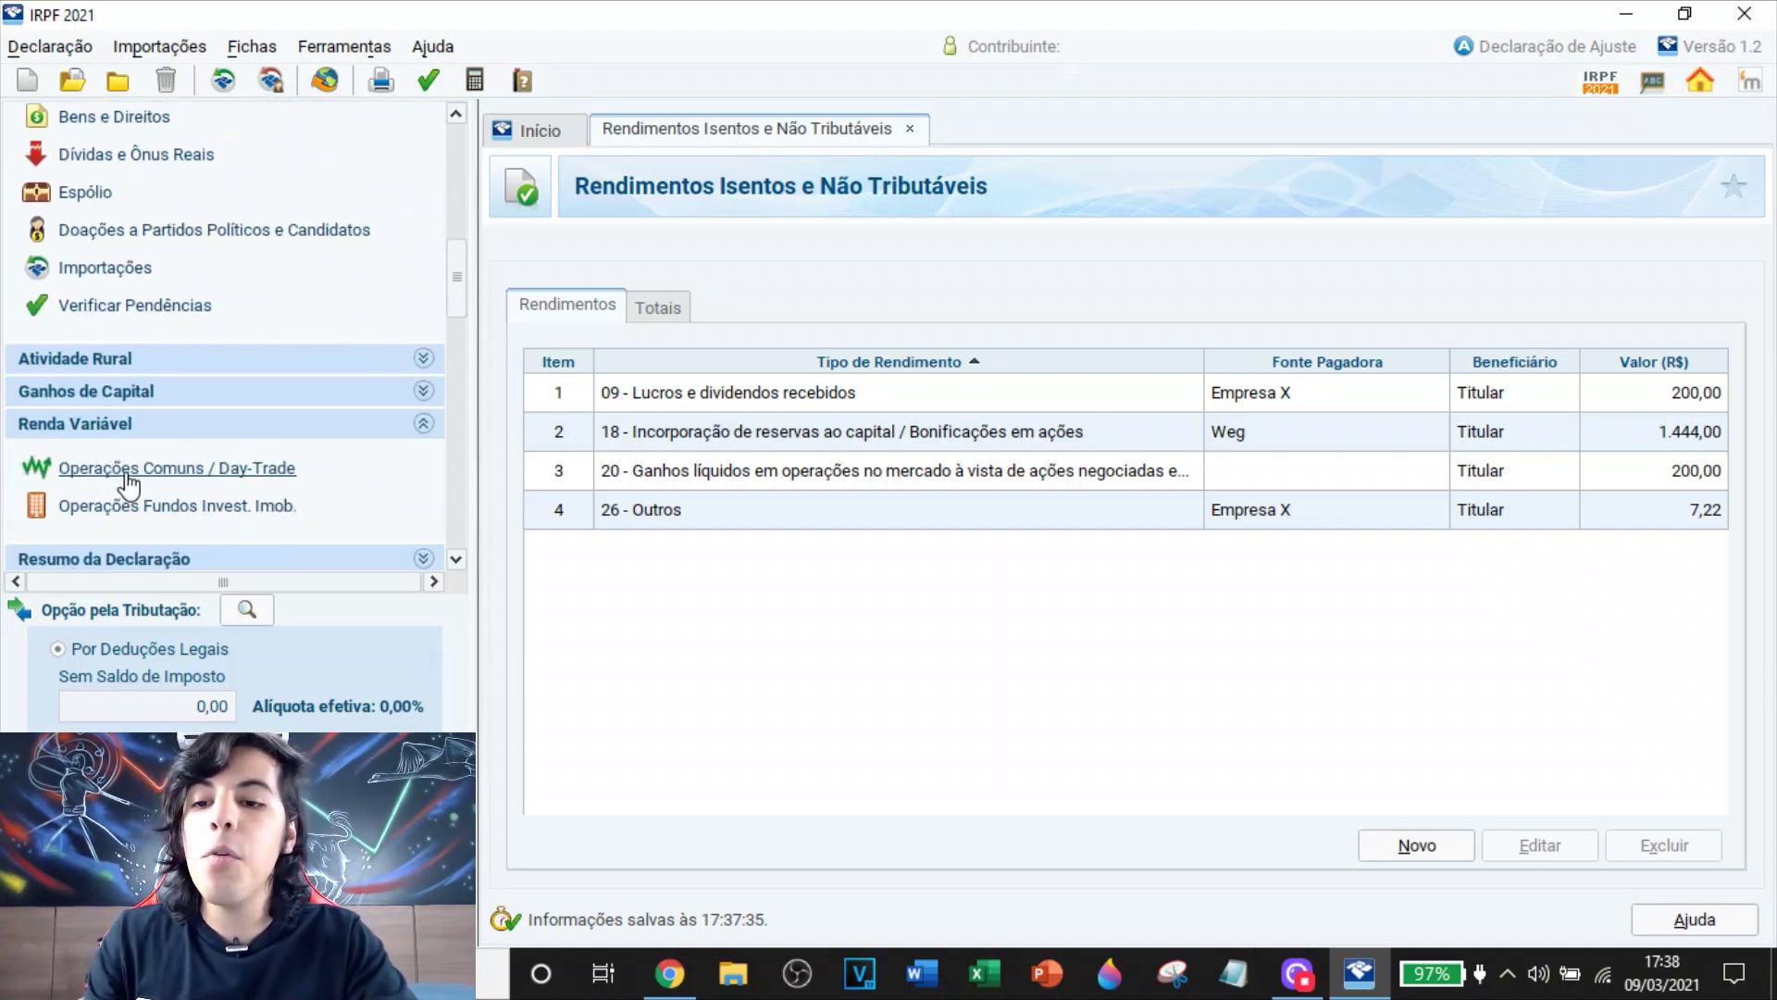
pyautogui.click(227, 472)
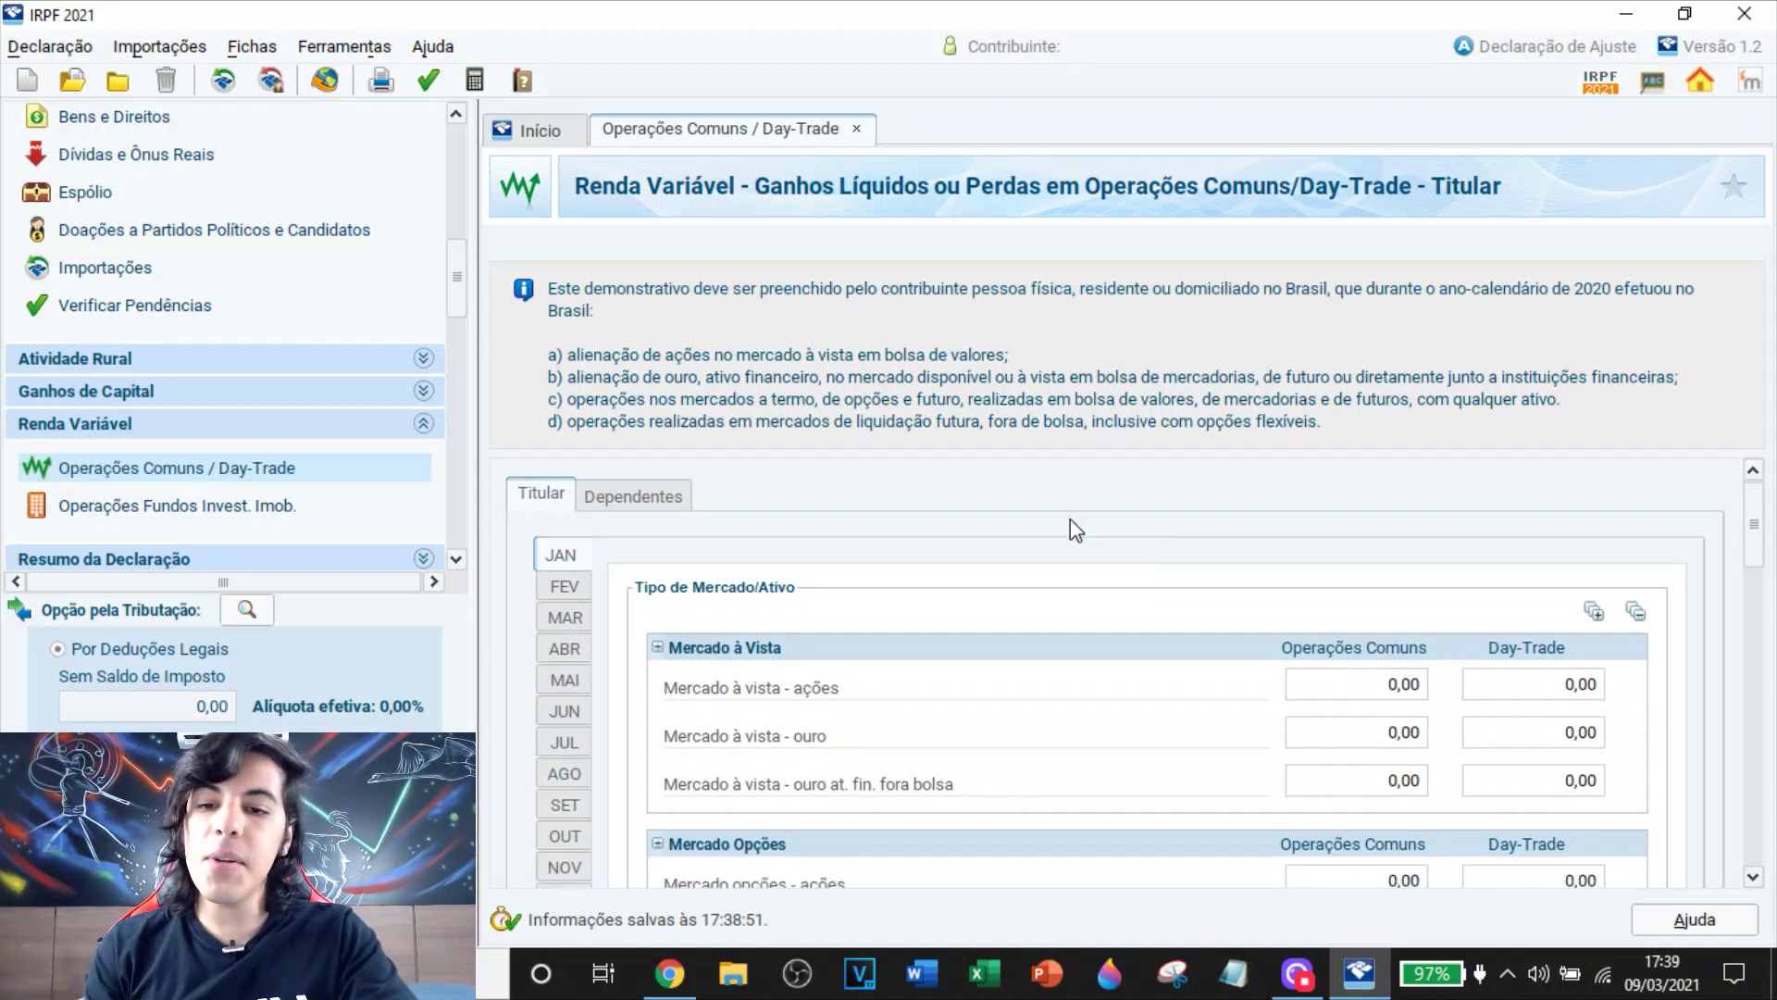
# Examine the Titular and Dependentes sections of the Operações Comuns / Day-Trade form and its monthly market fields for the Titular
pyautogui.click(624, 497)
pyautogui.click(540, 500)
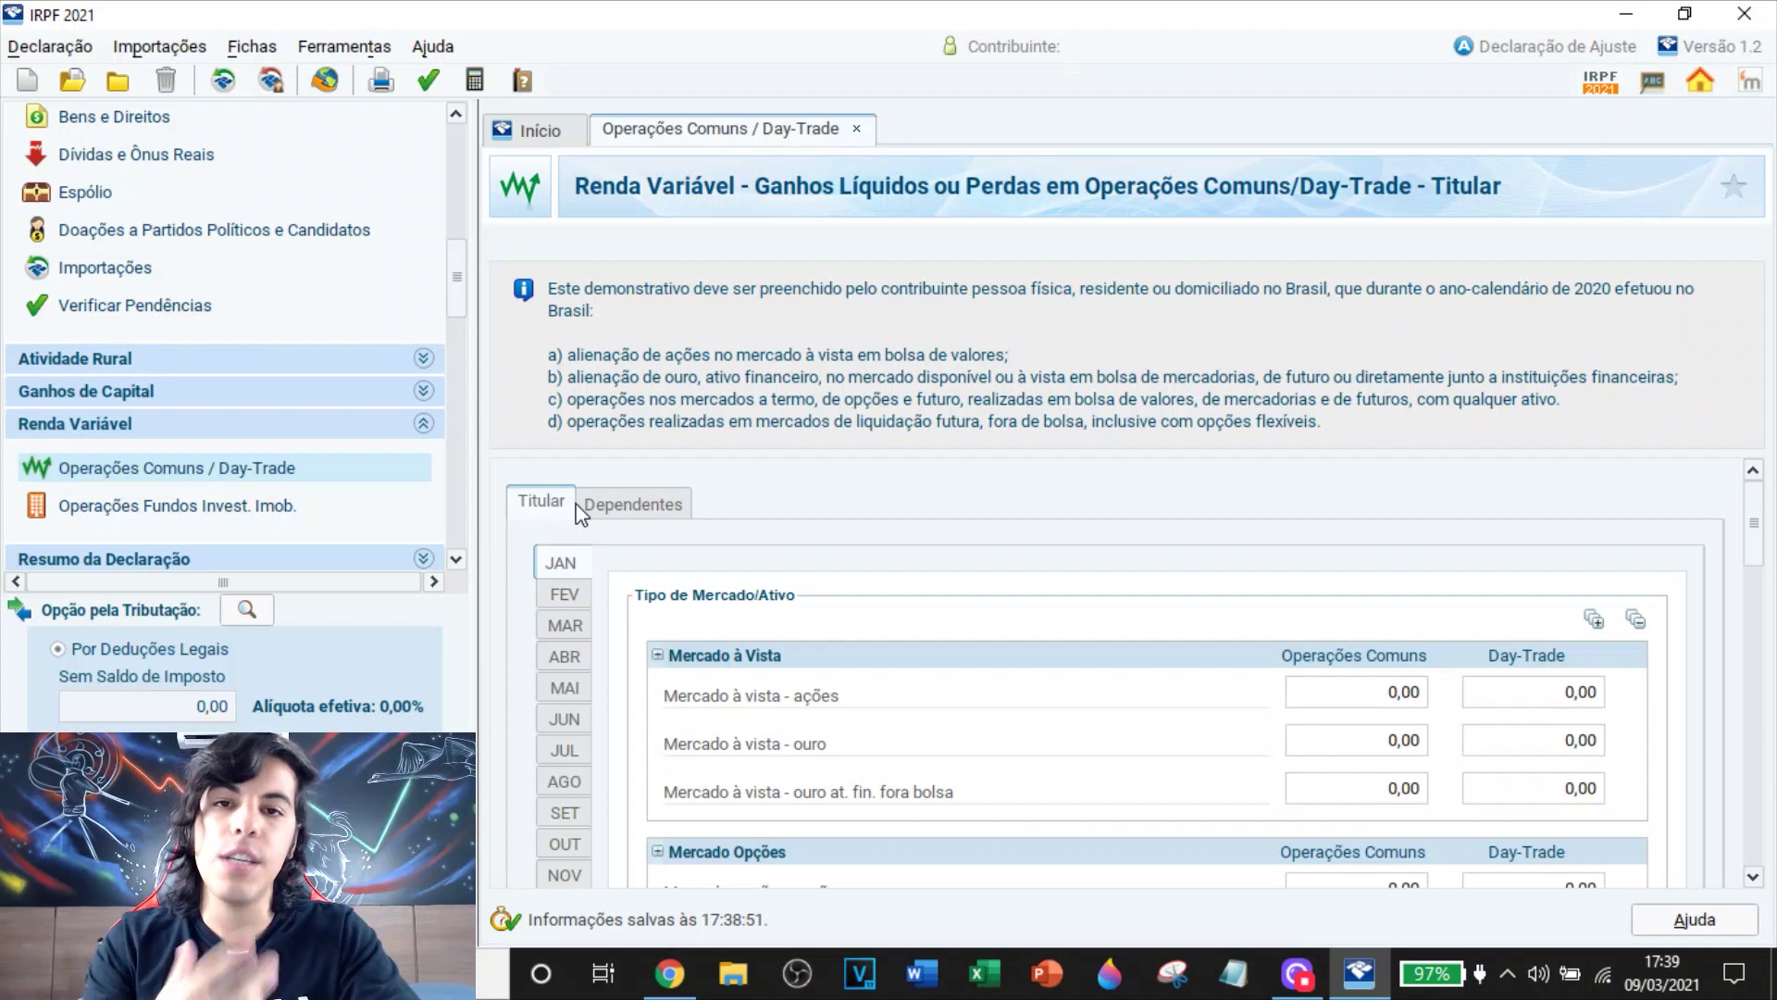
pyautogui.click(619, 504)
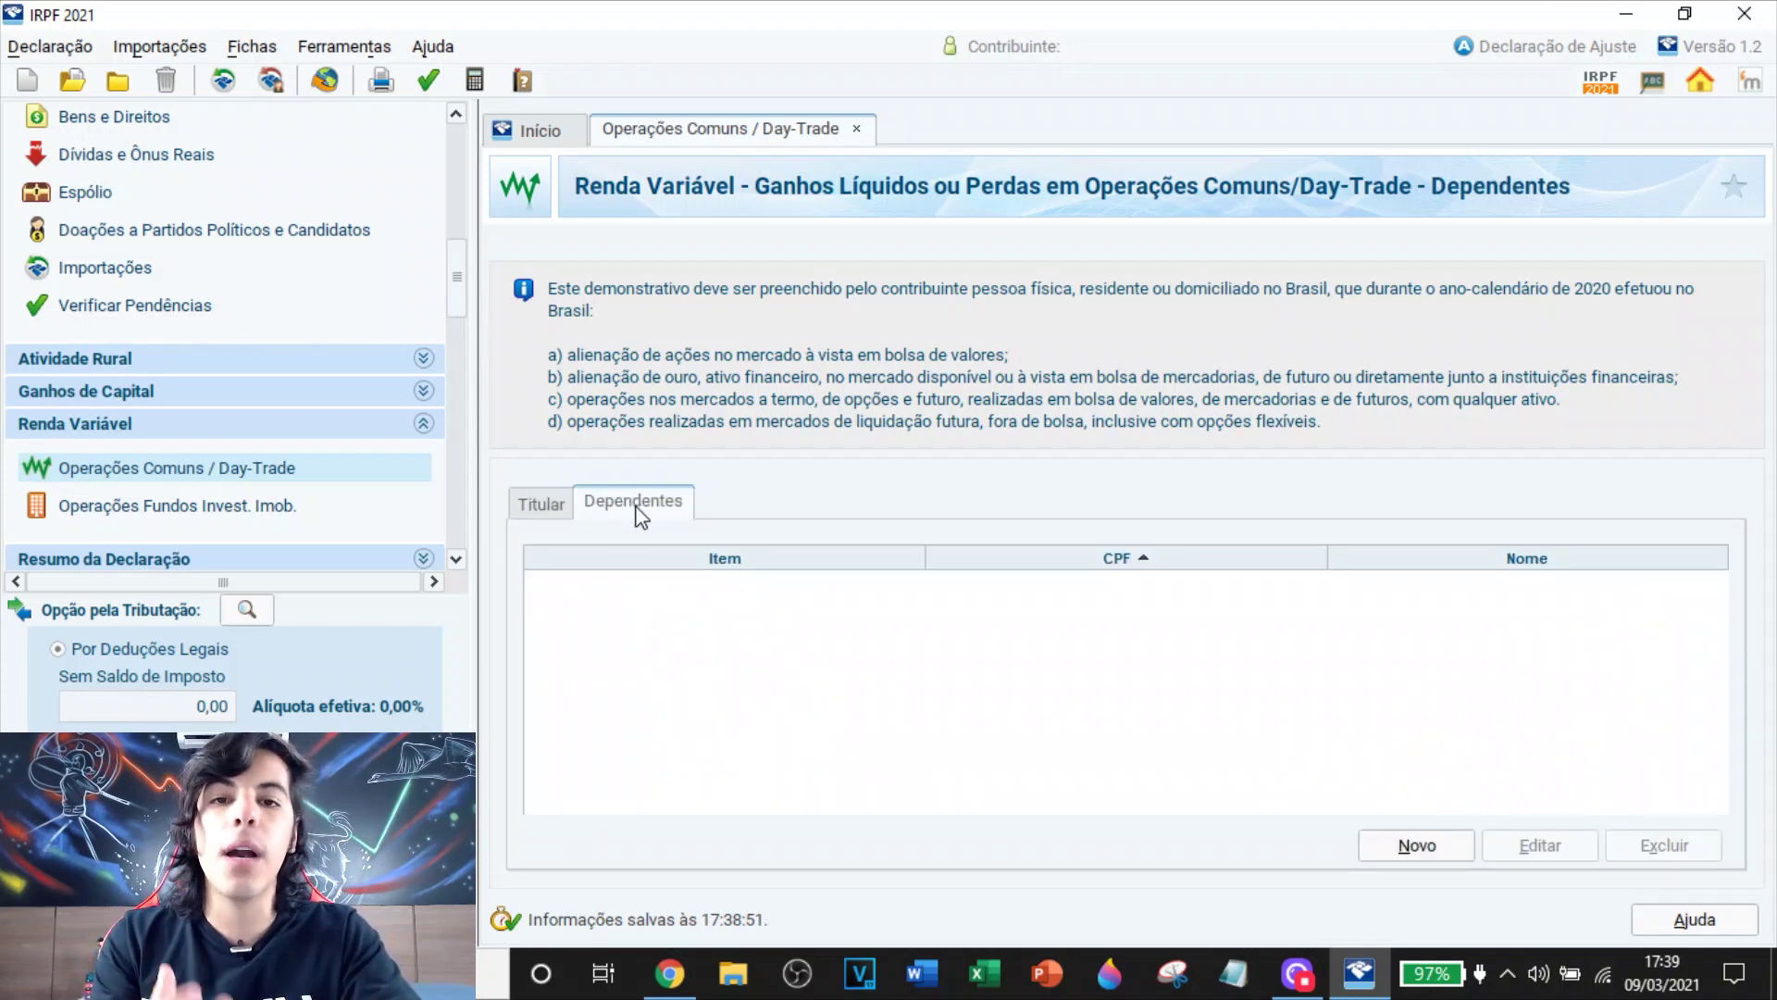
pyautogui.click(542, 506)
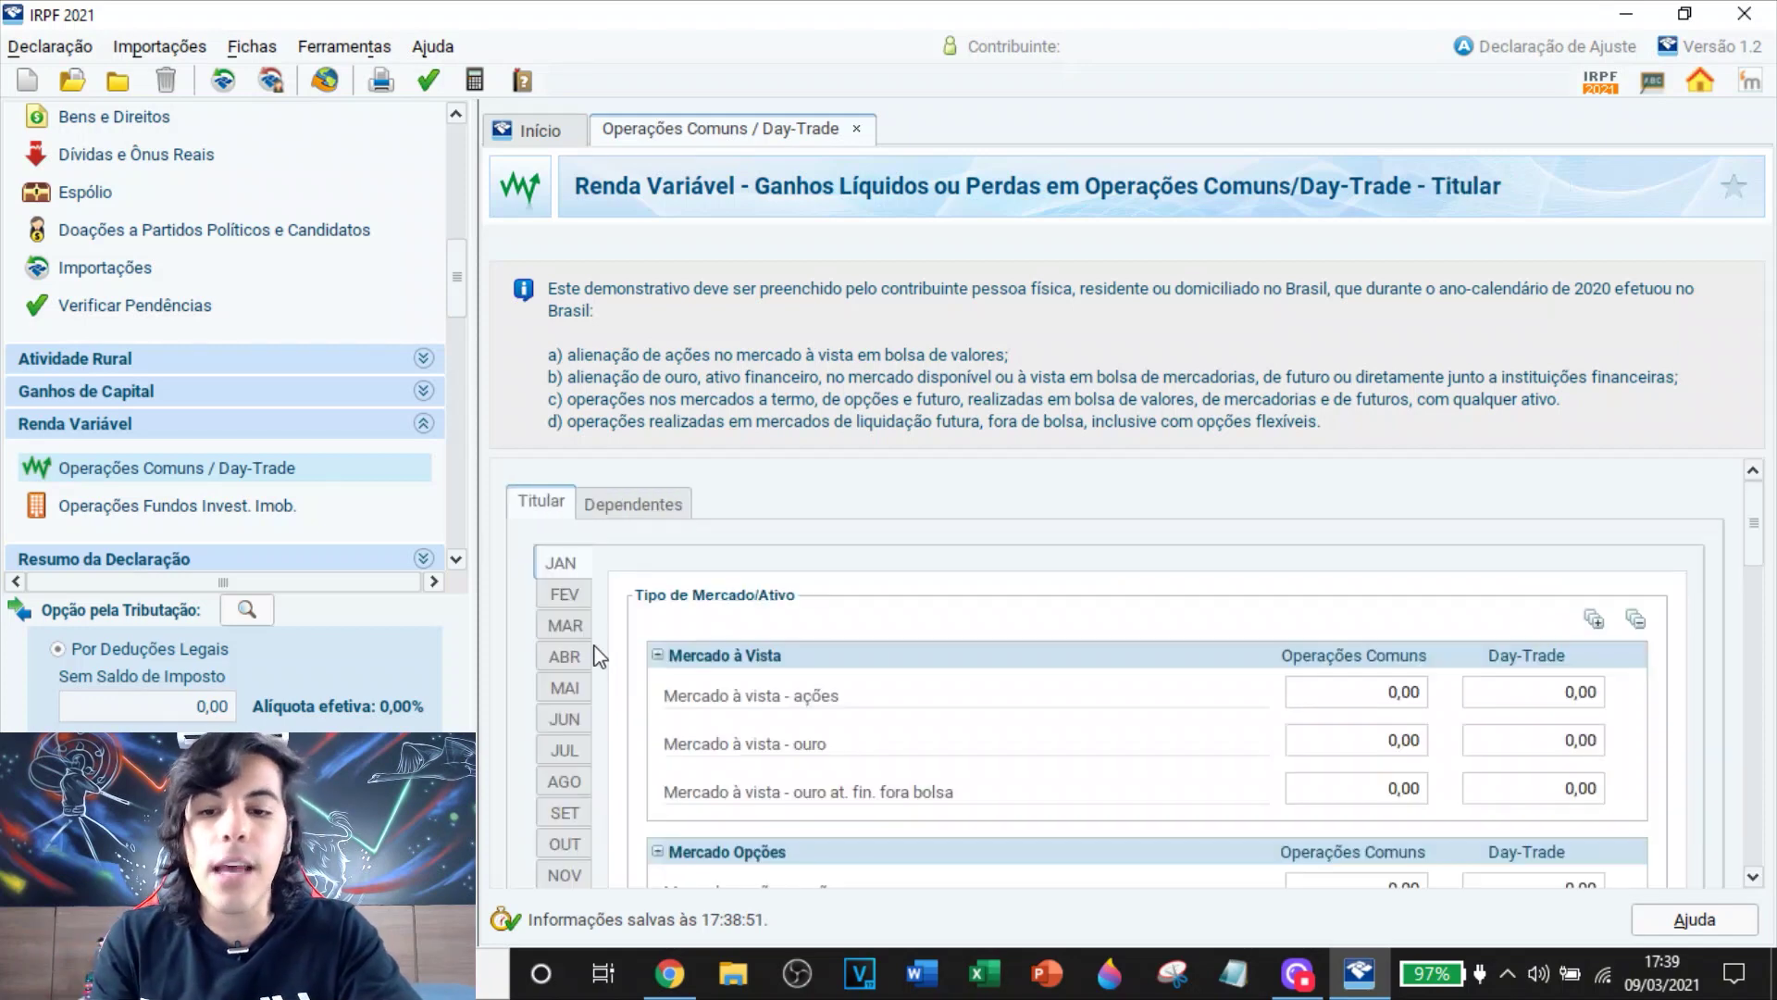
pyautogui.click(562, 592)
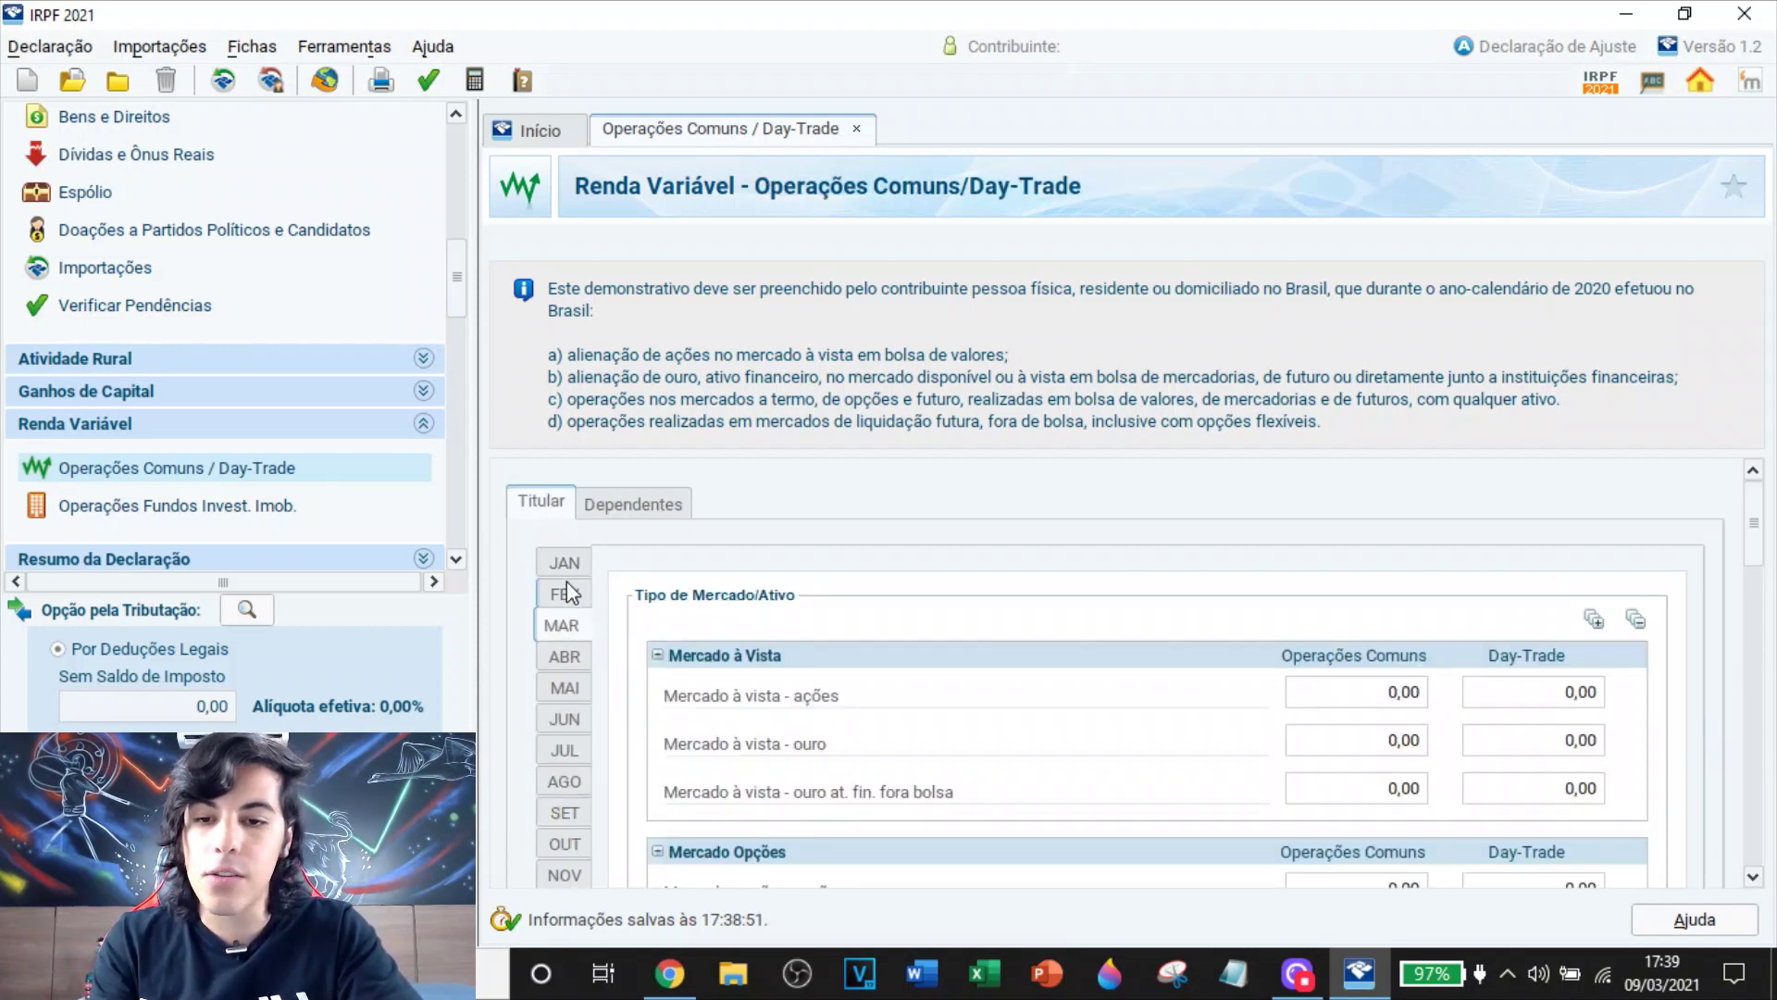
pyautogui.click(563, 564)
pyautogui.scroll(-2, 554, 791)
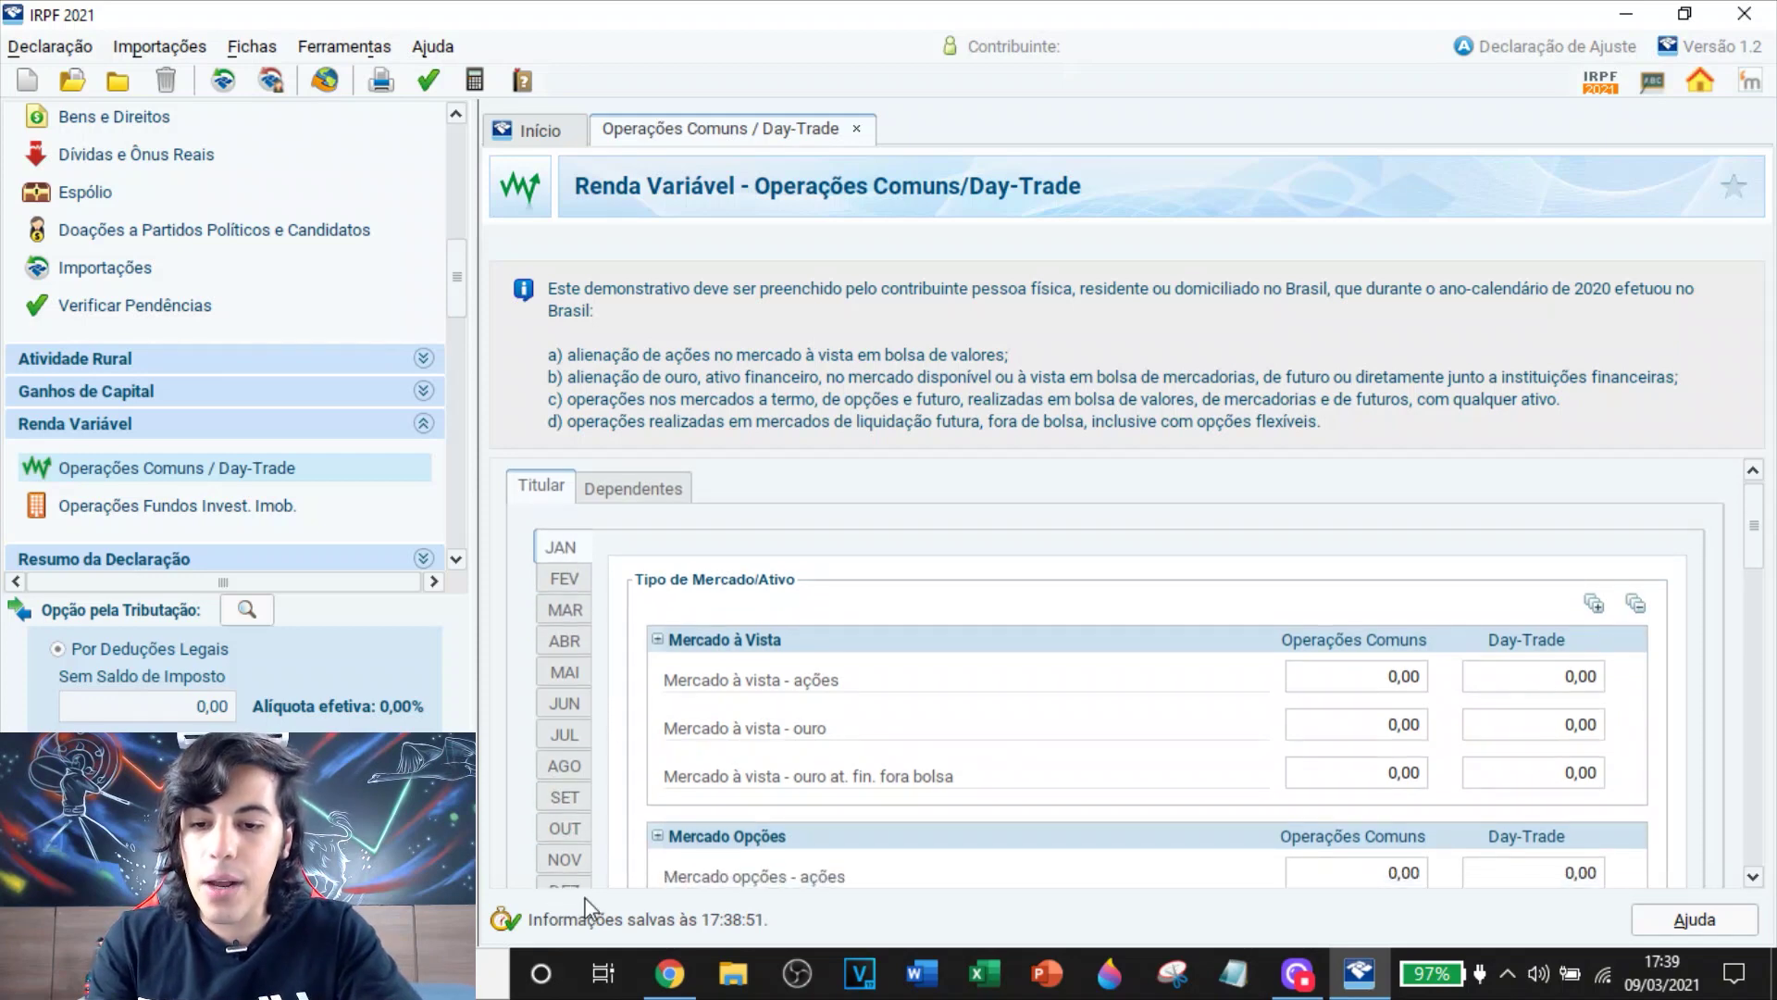
pyautogui.scroll(2, 574, 876)
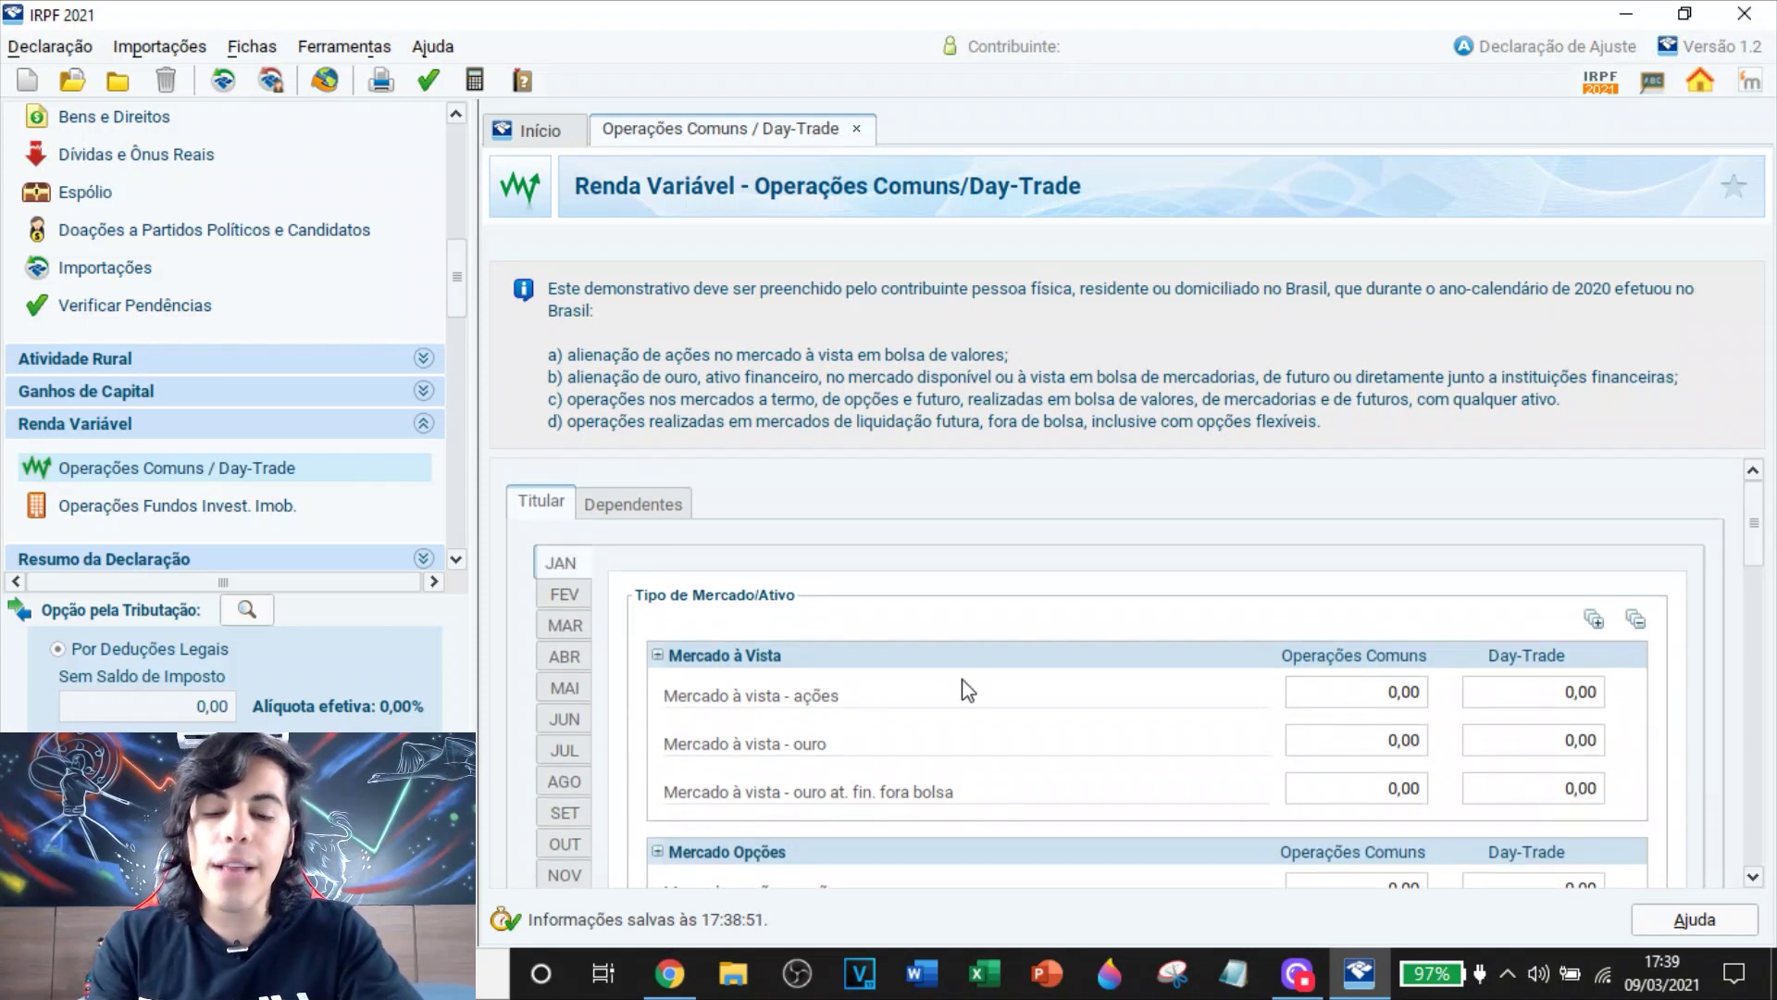
pyautogui.scroll(-2, 877, 702)
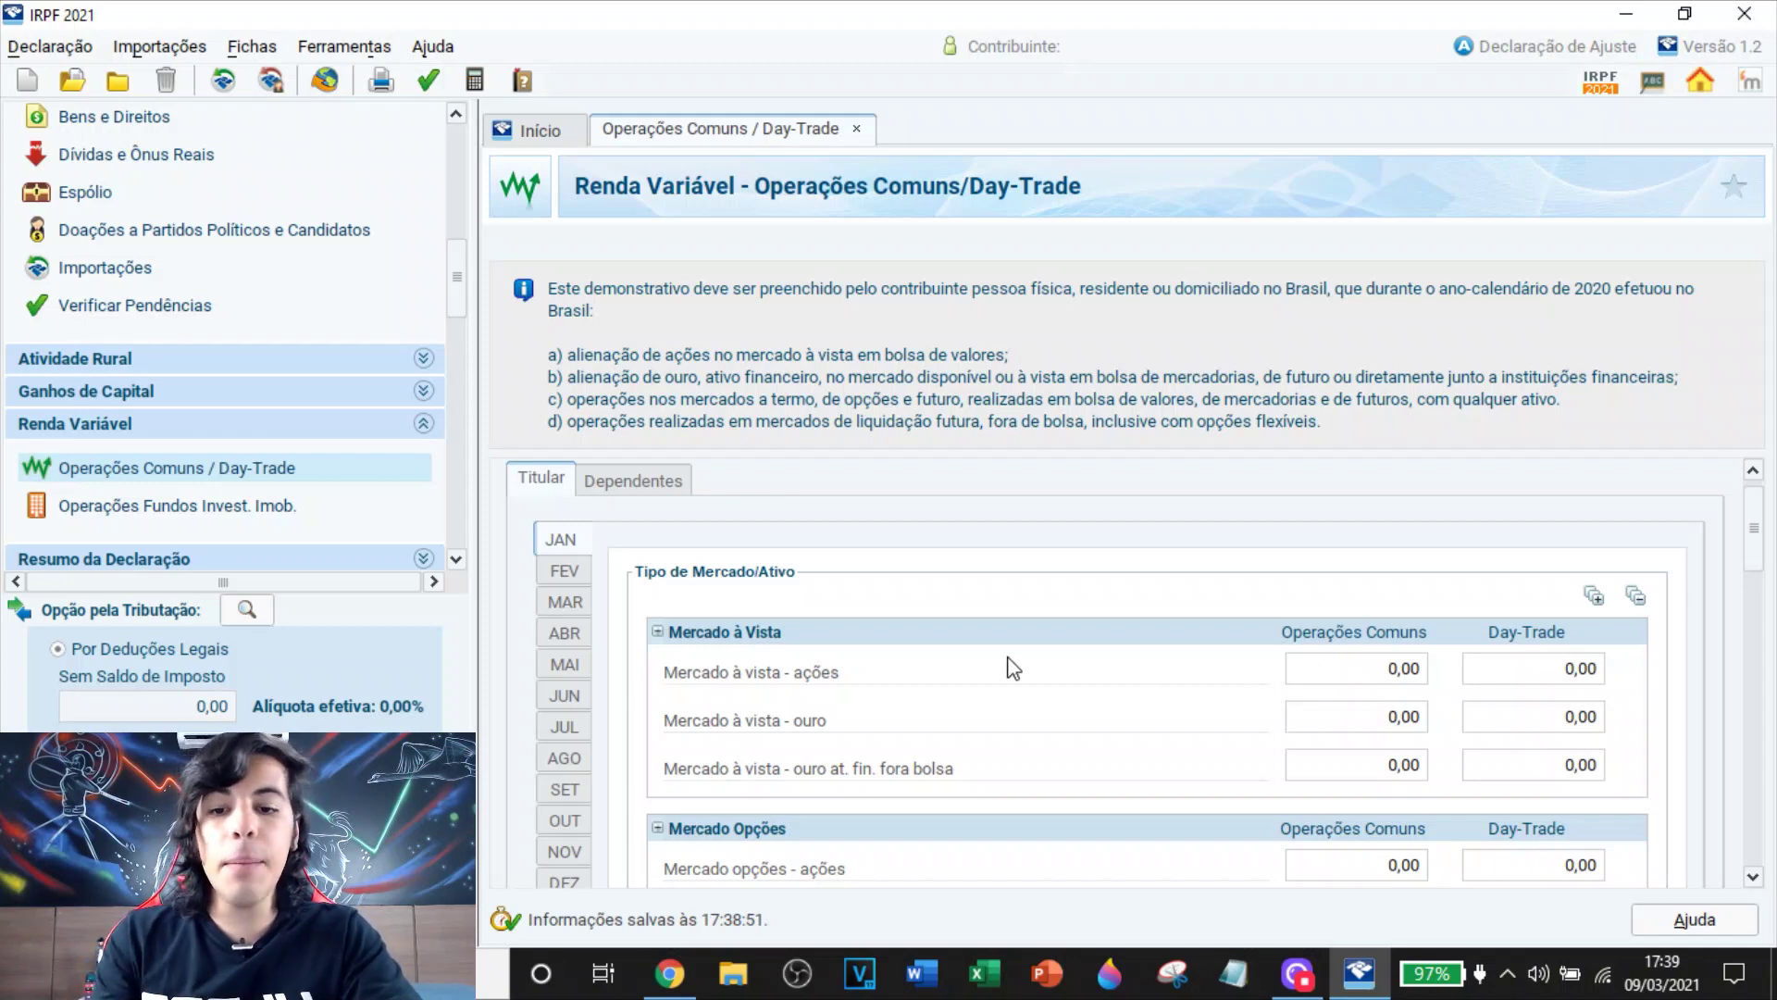
# Enter a loss of -200 in May for the Titular's Mercado à vista - ações under Operações Comuns
pyautogui.click(566, 666)
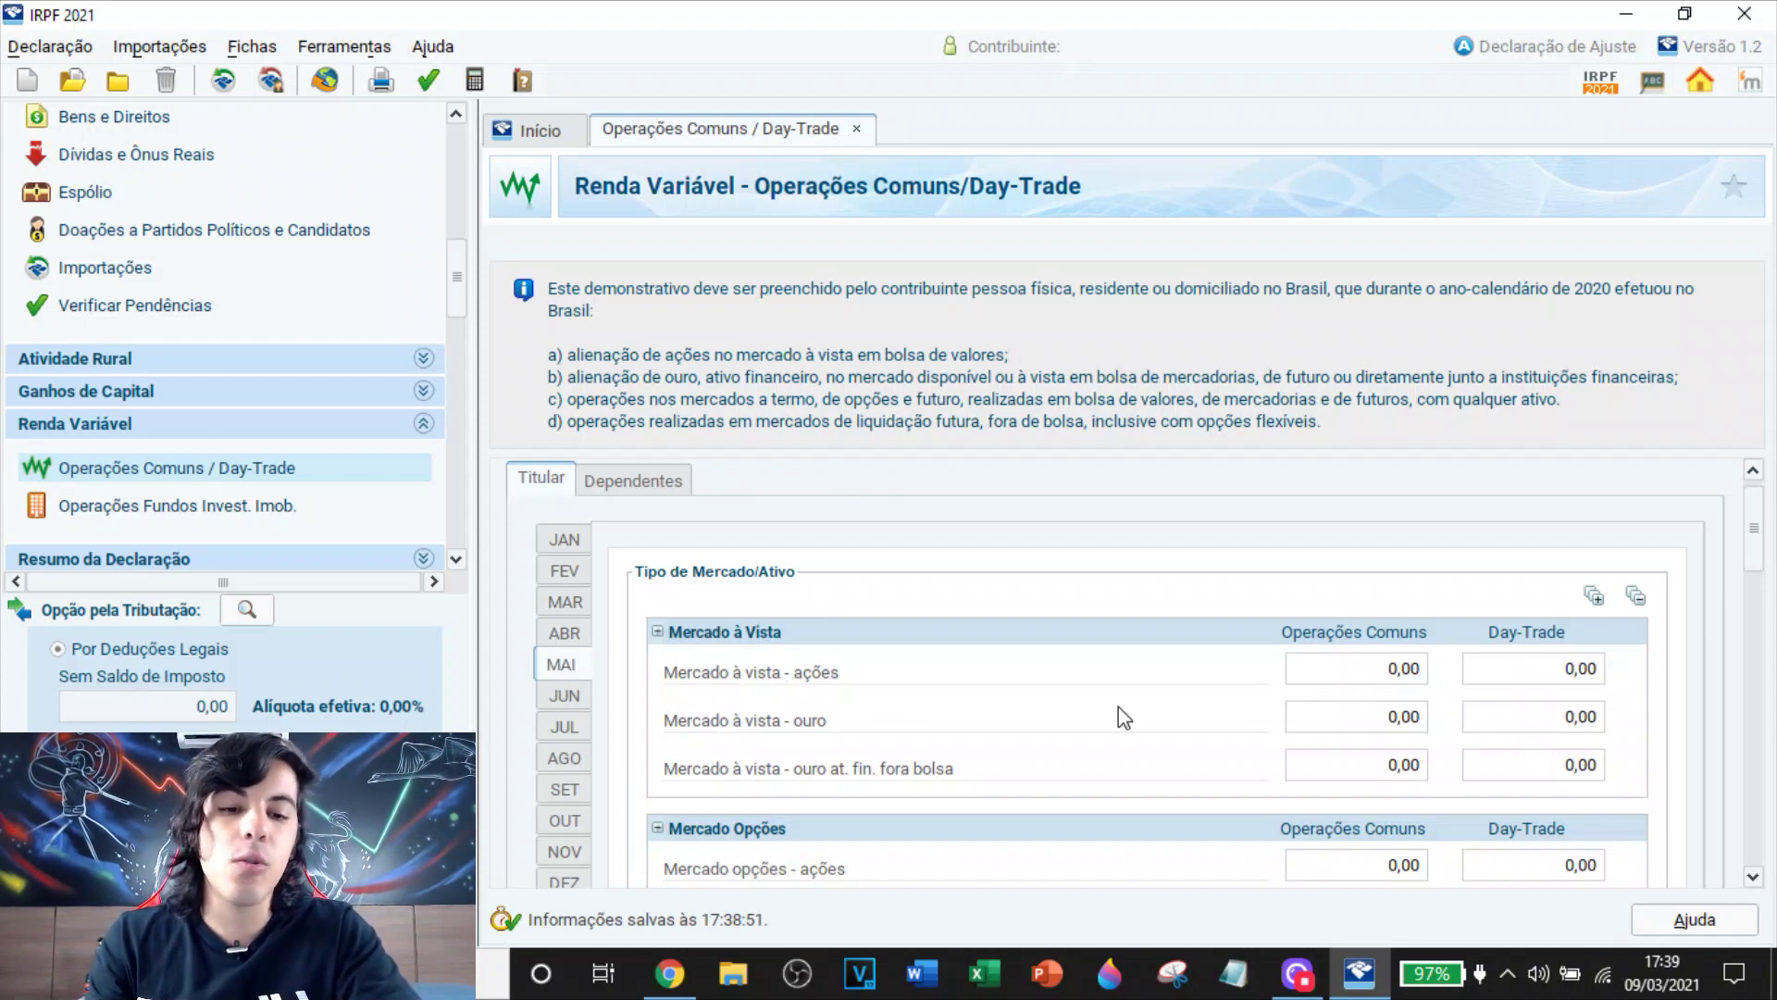
pyautogui.click(1398, 668)
pyautogui.write('-200')
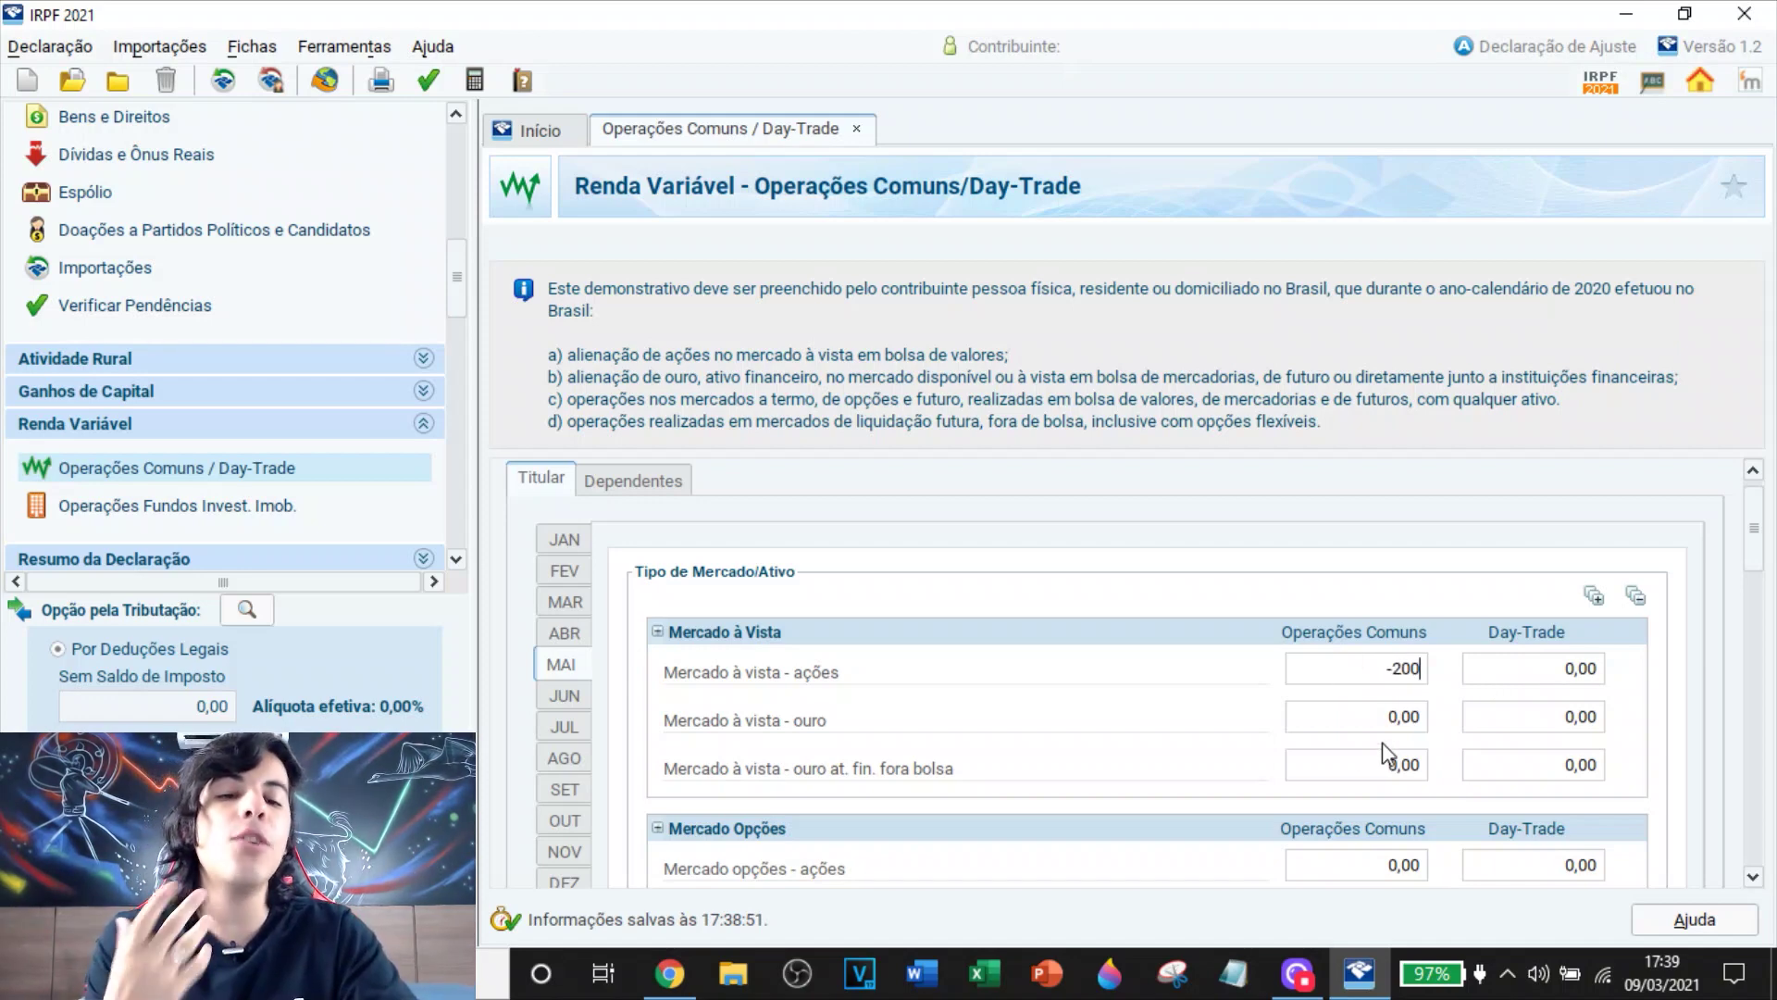
pyautogui.press('Tab')
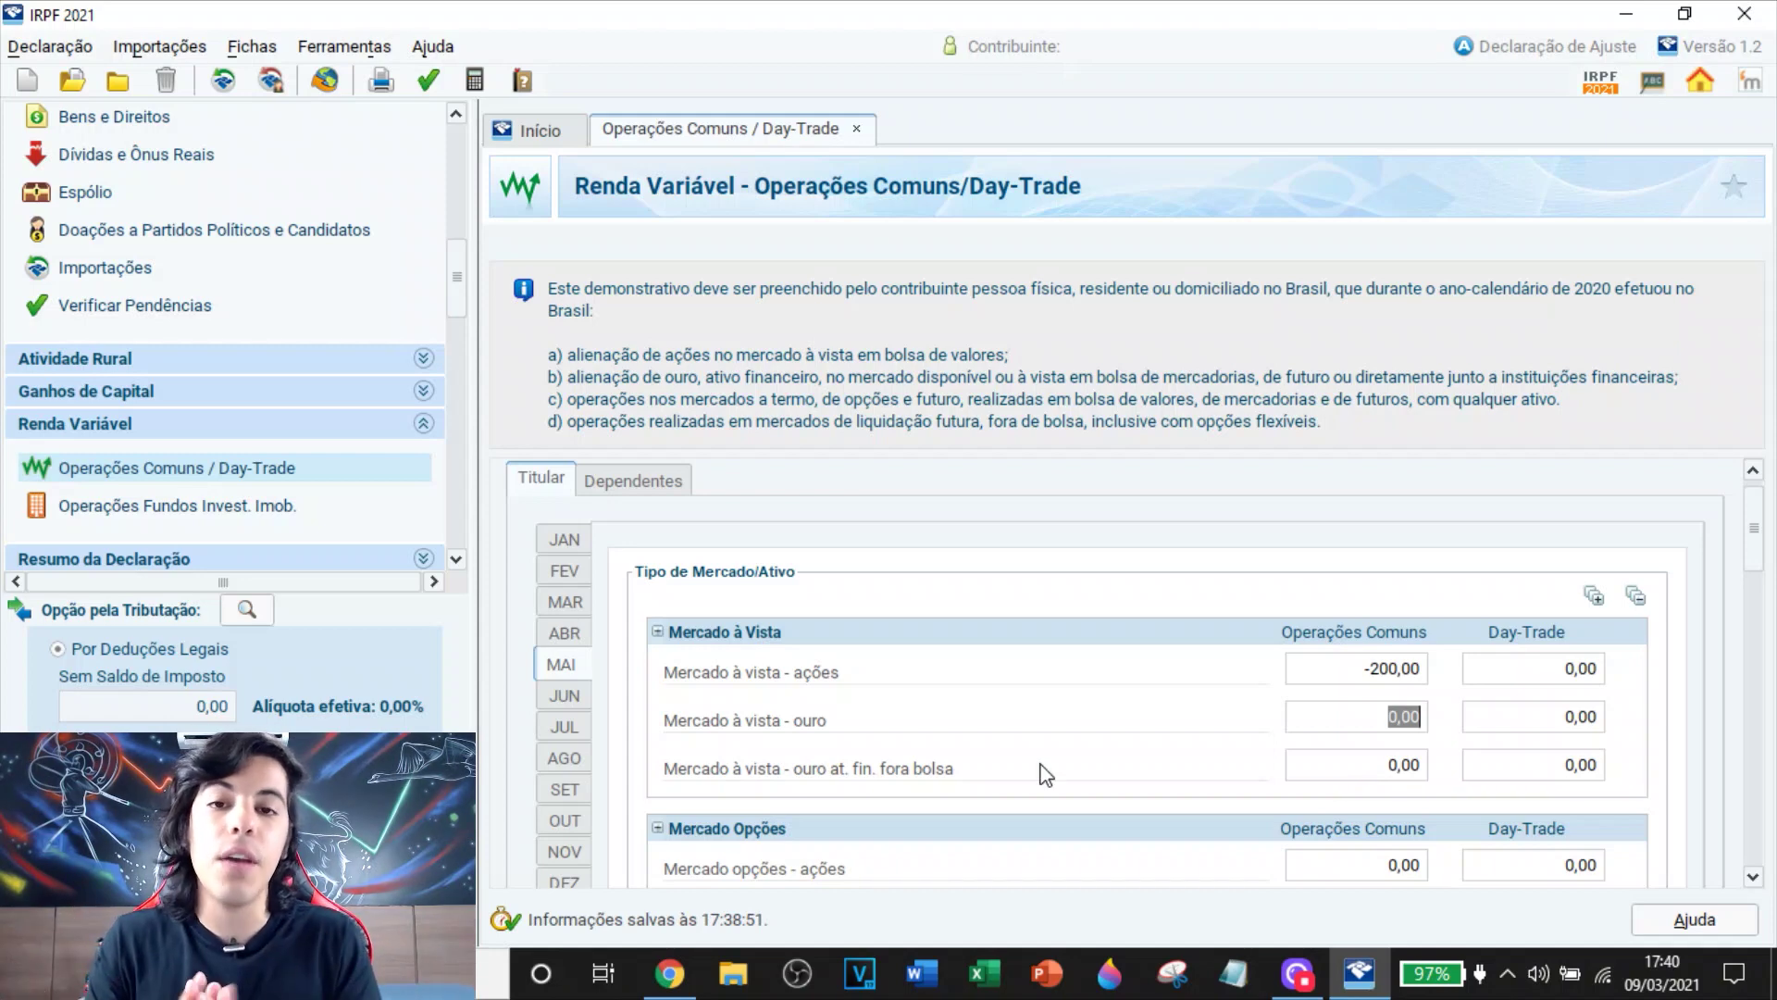
# Set Operações Comuns for Mercado à vista - ações to -400 in March and -600 in May
pyautogui.click(565, 602)
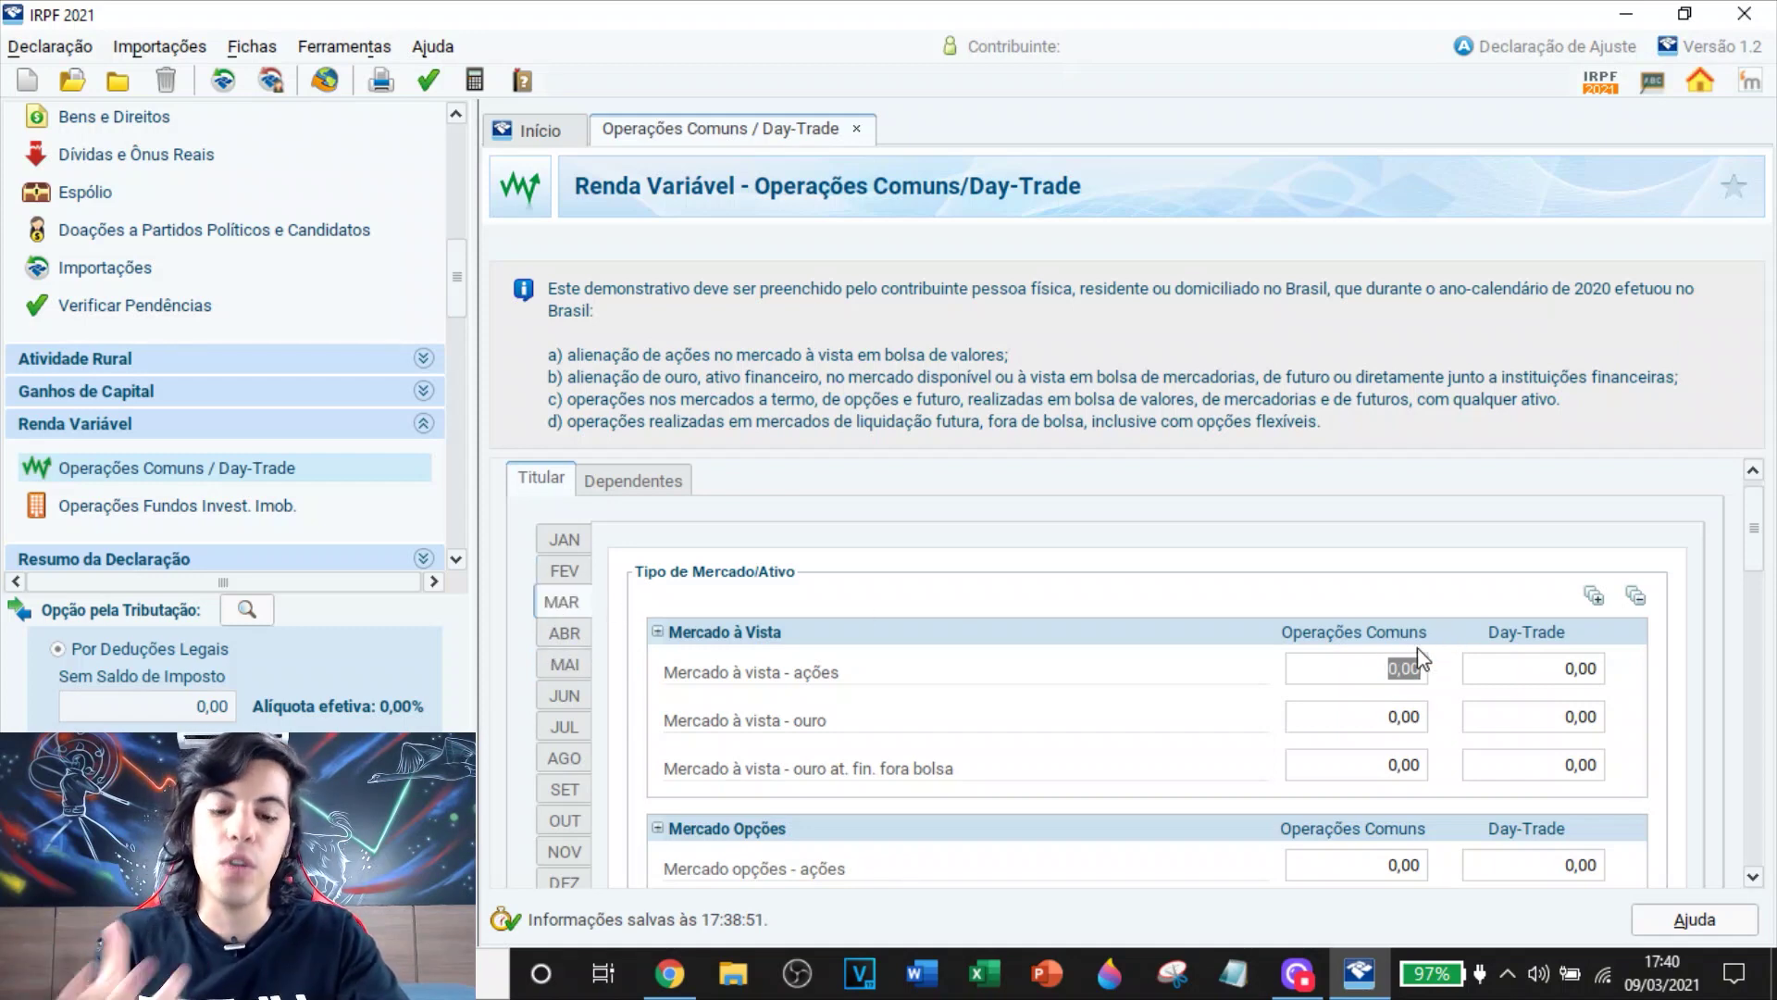
pyautogui.write('-400')
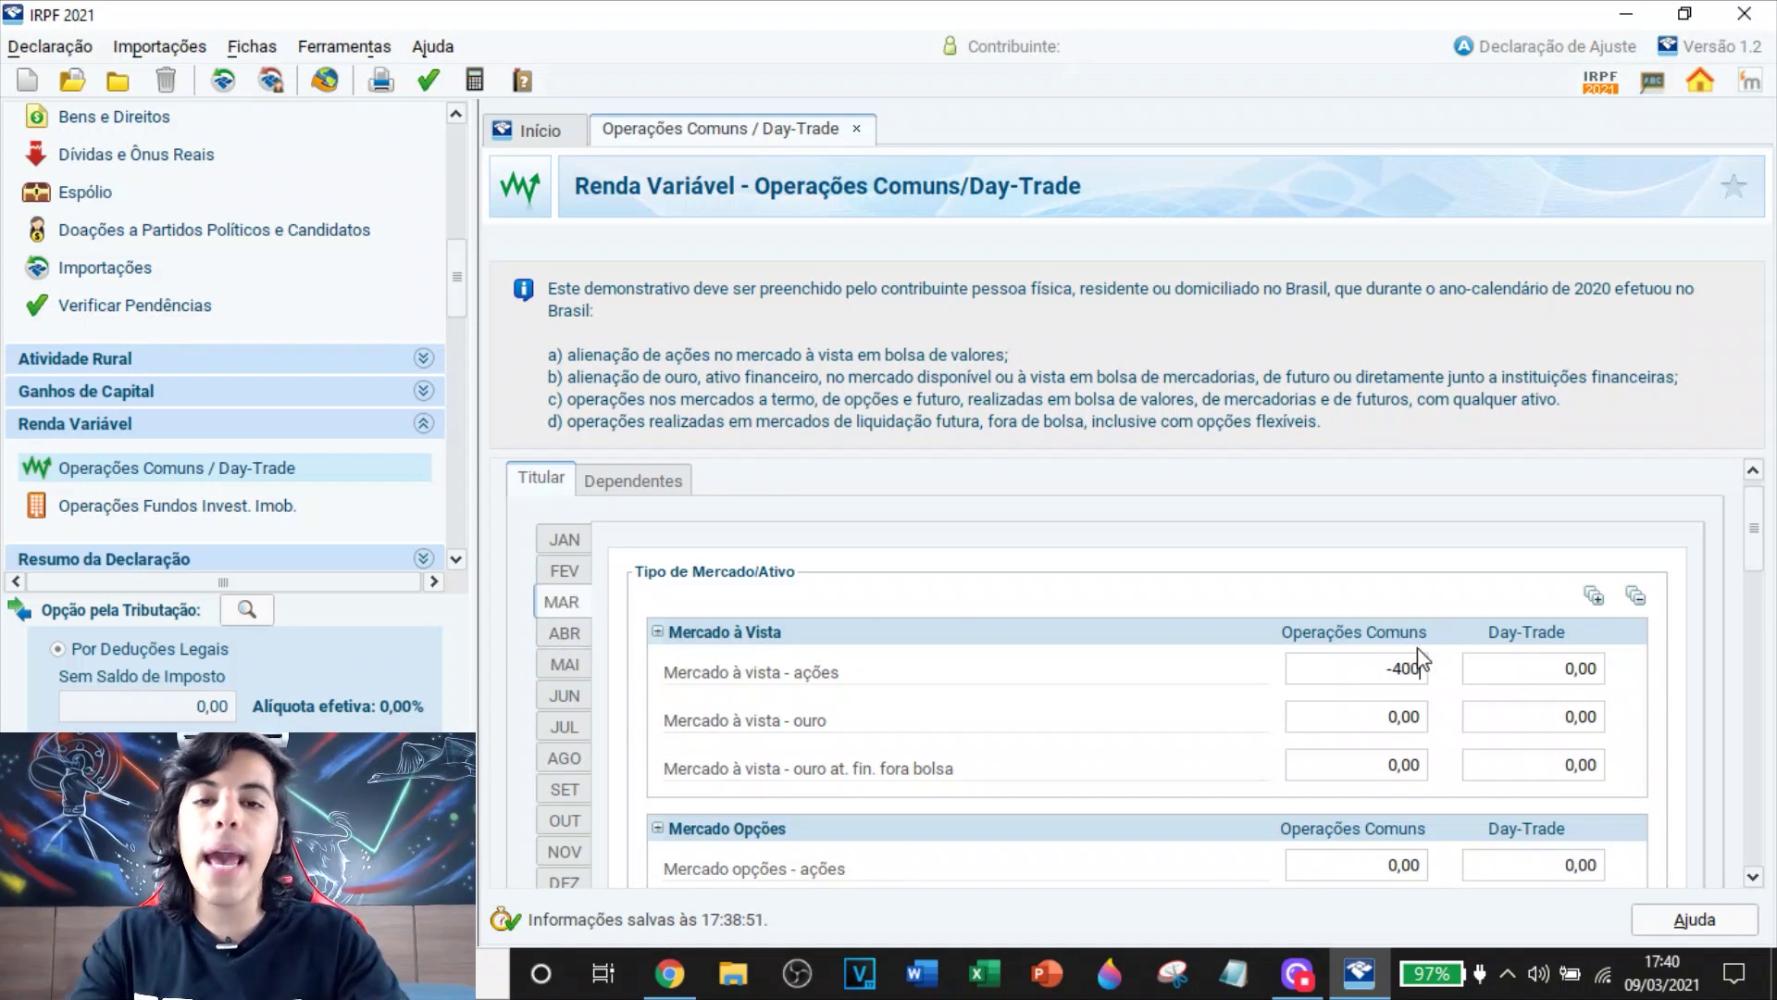
pyautogui.click(575, 670)
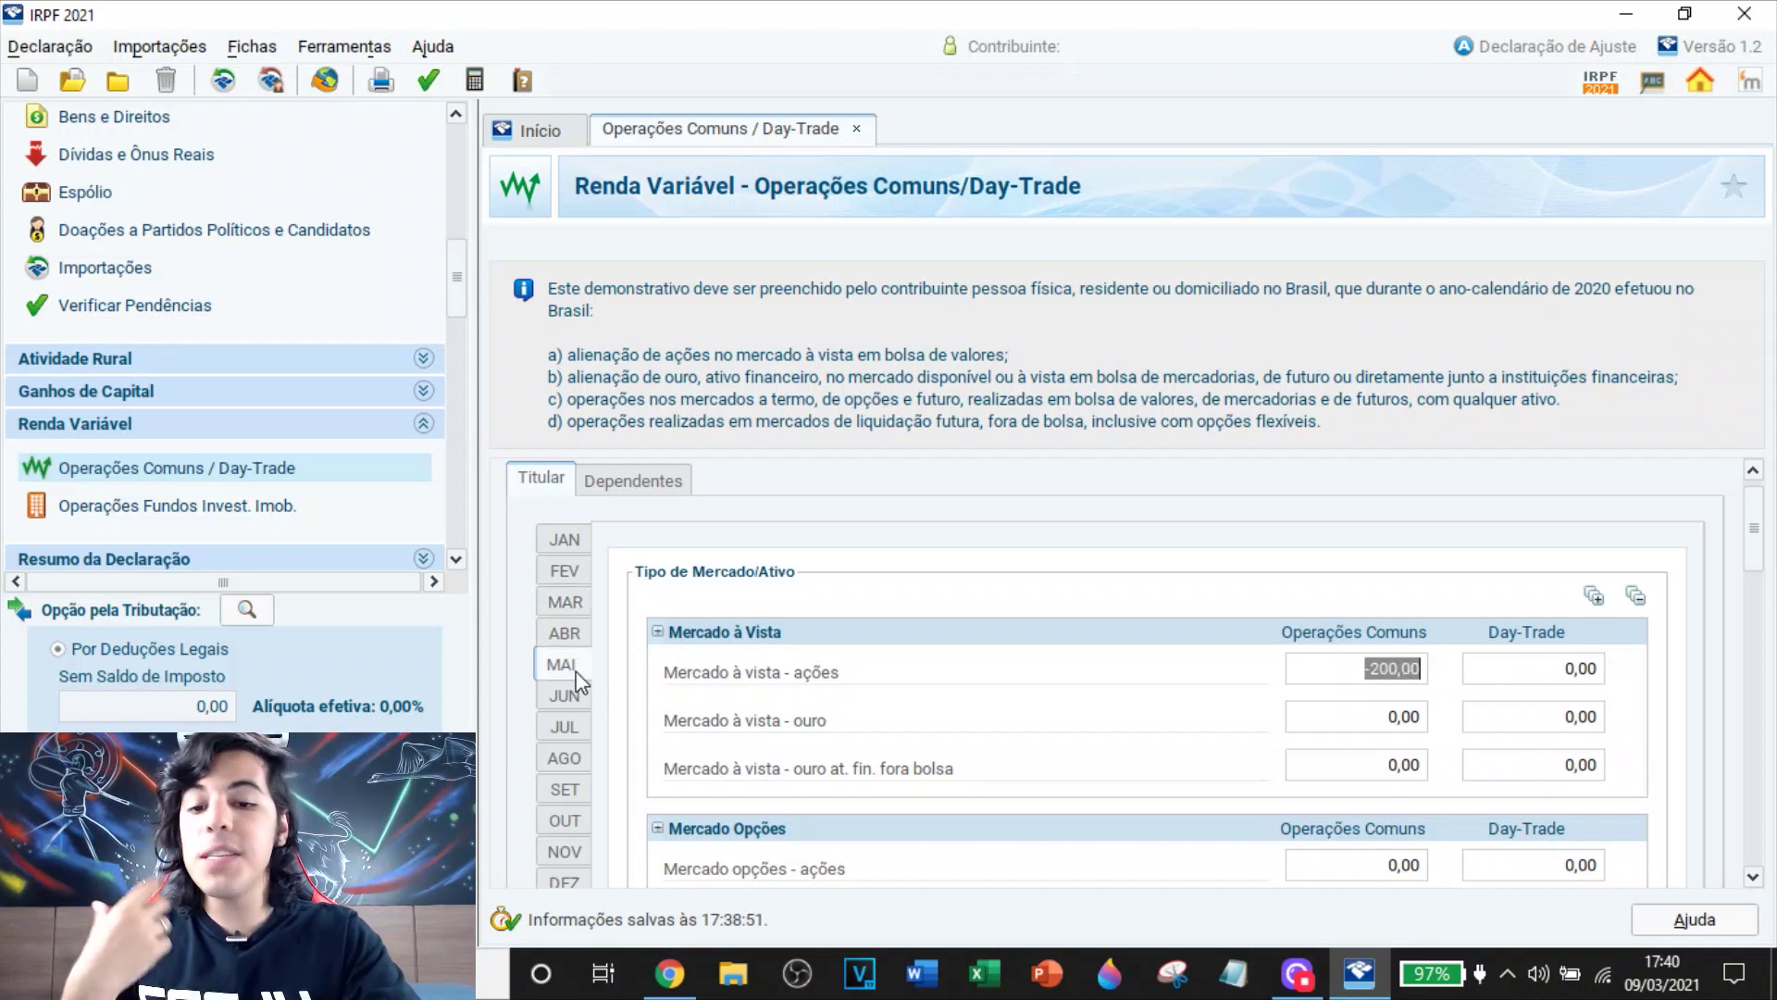
pyautogui.click(1378, 674)
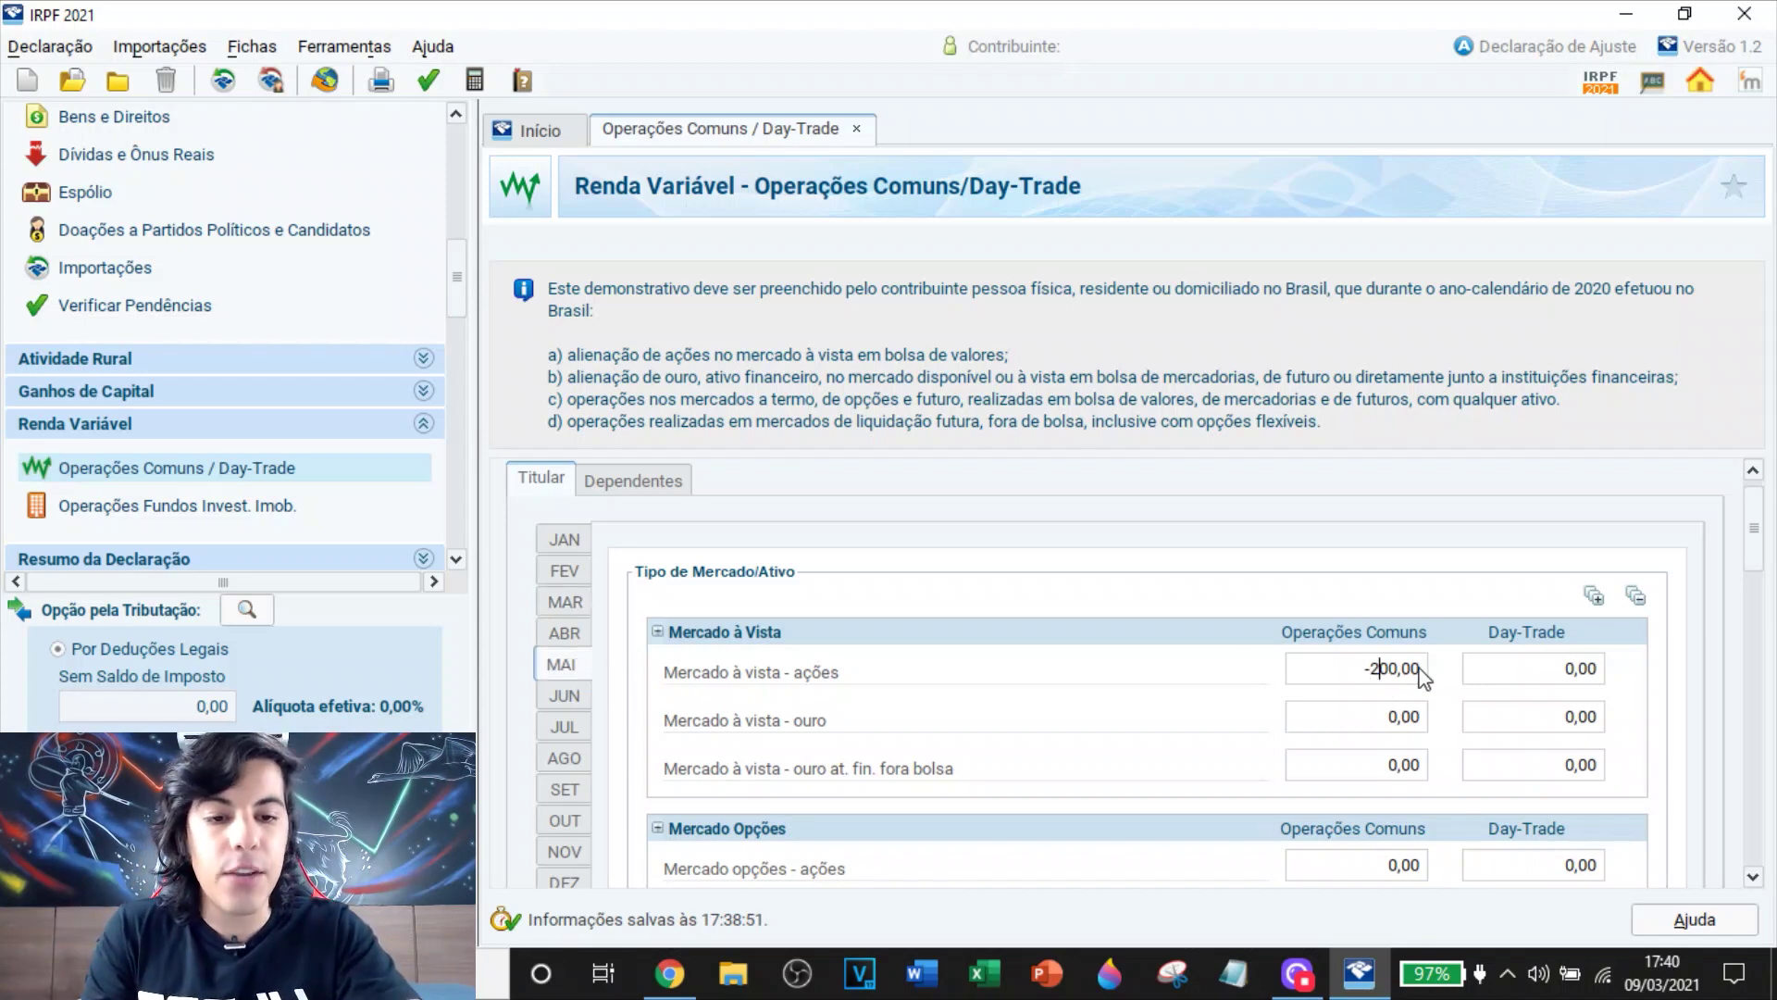
pyautogui.press('BackSpace')
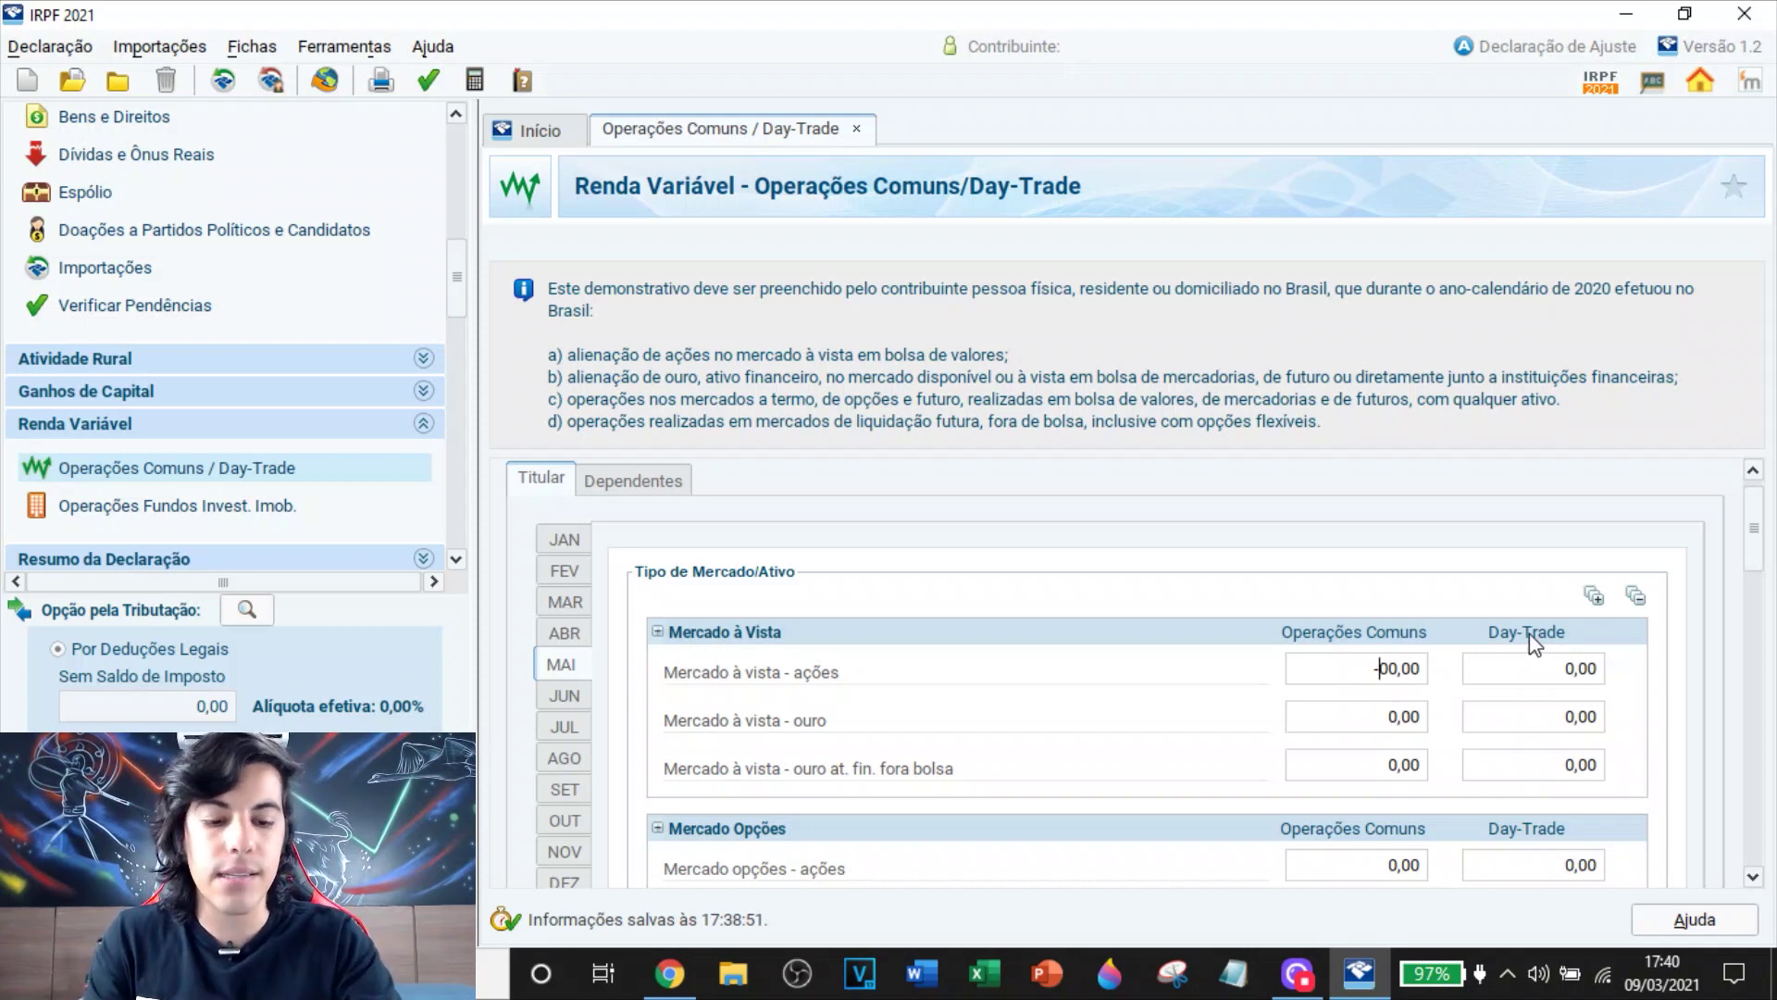
pyautogui.write('6')
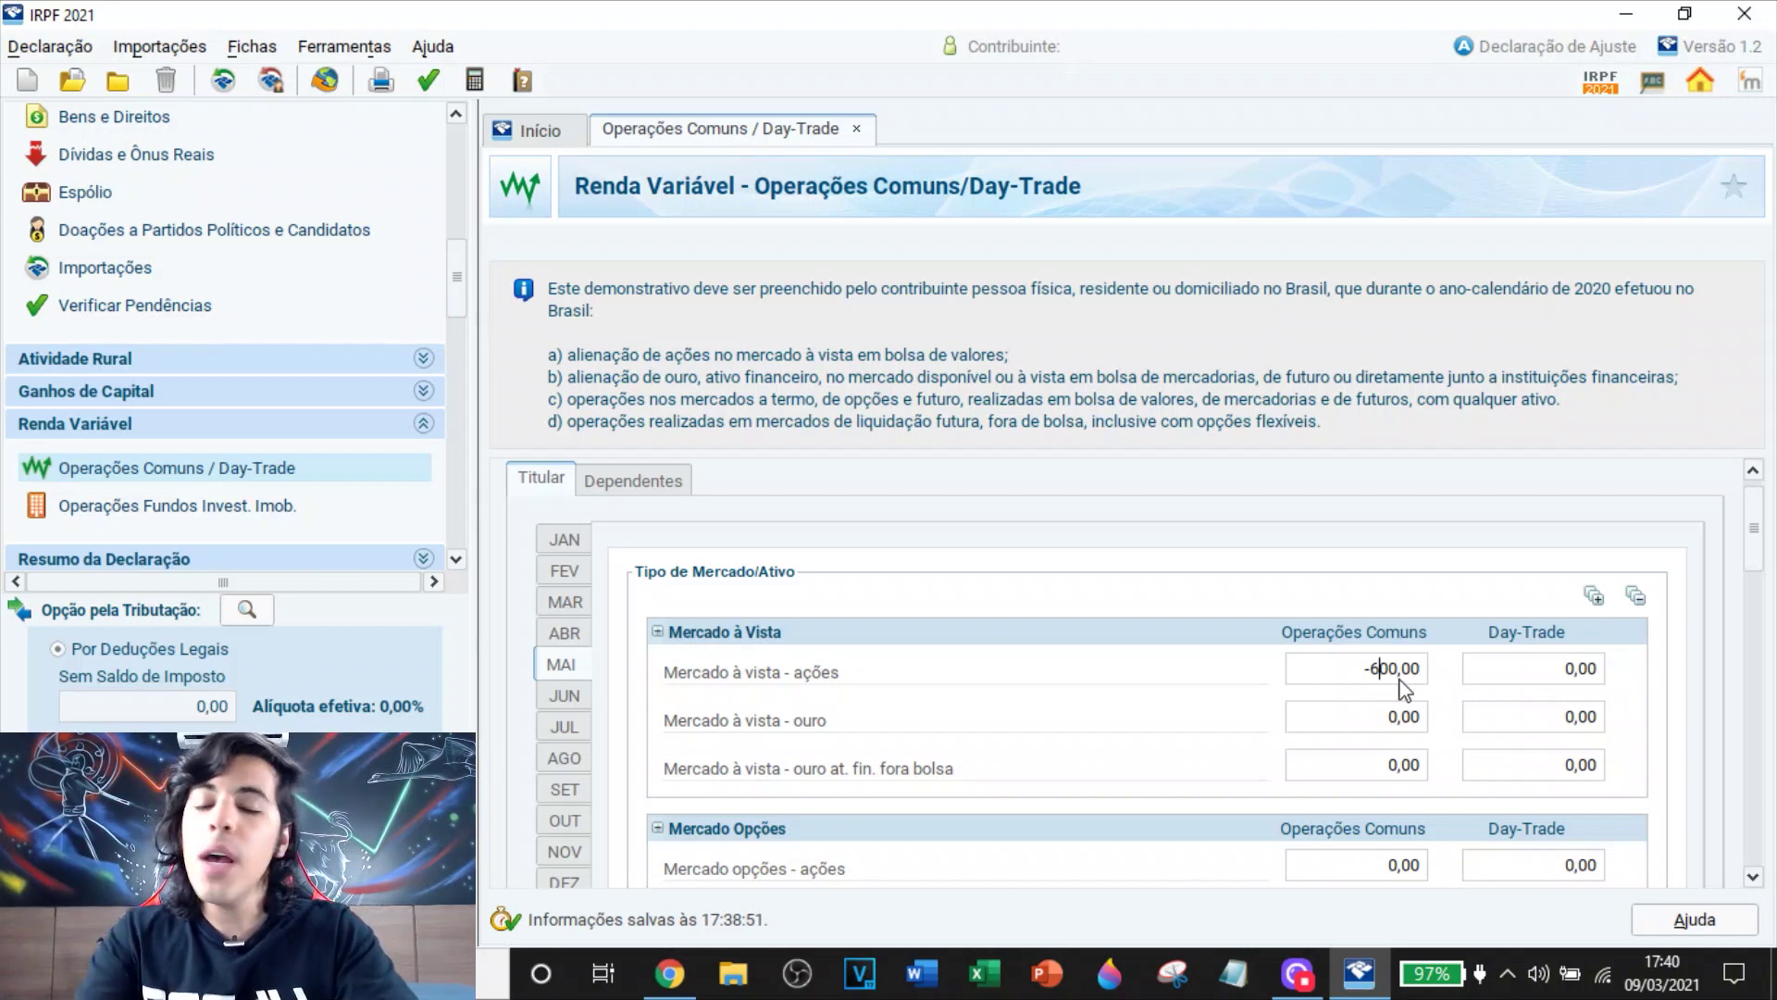
# Check the May and March stock results and set August's Operações Comuns for Mercado à vista - ações to -2000
pyautogui.click(561, 759)
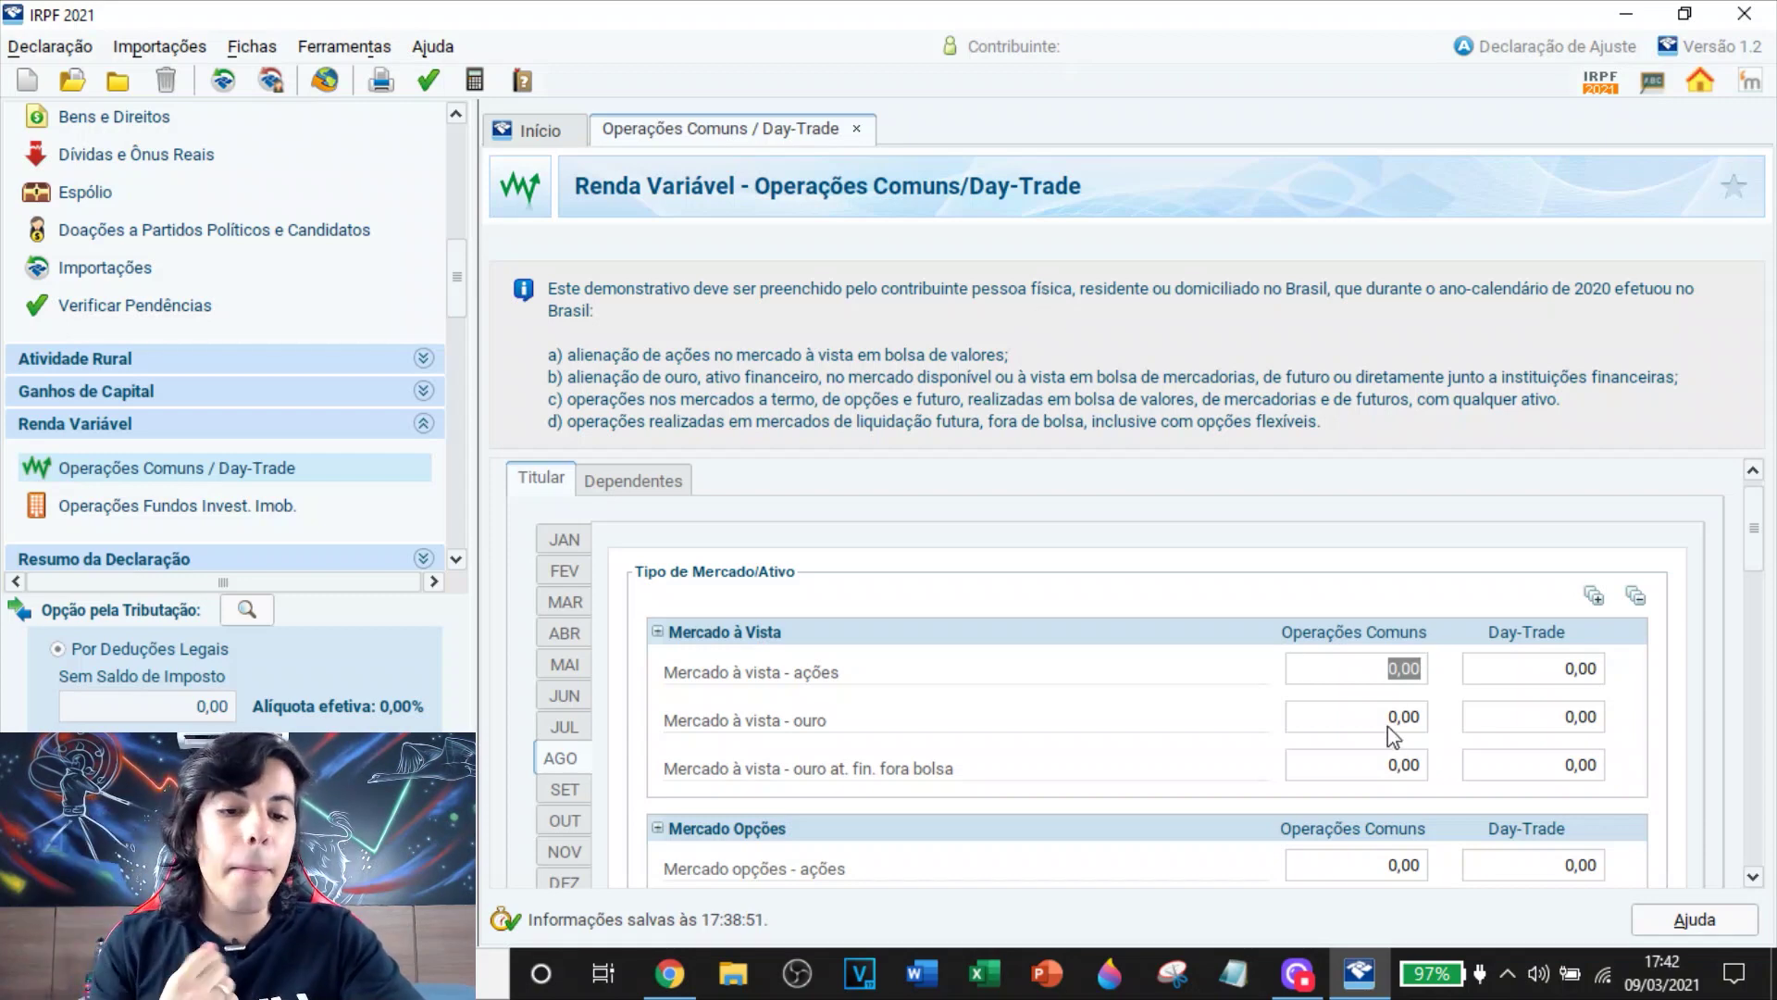
pyautogui.click(563, 665)
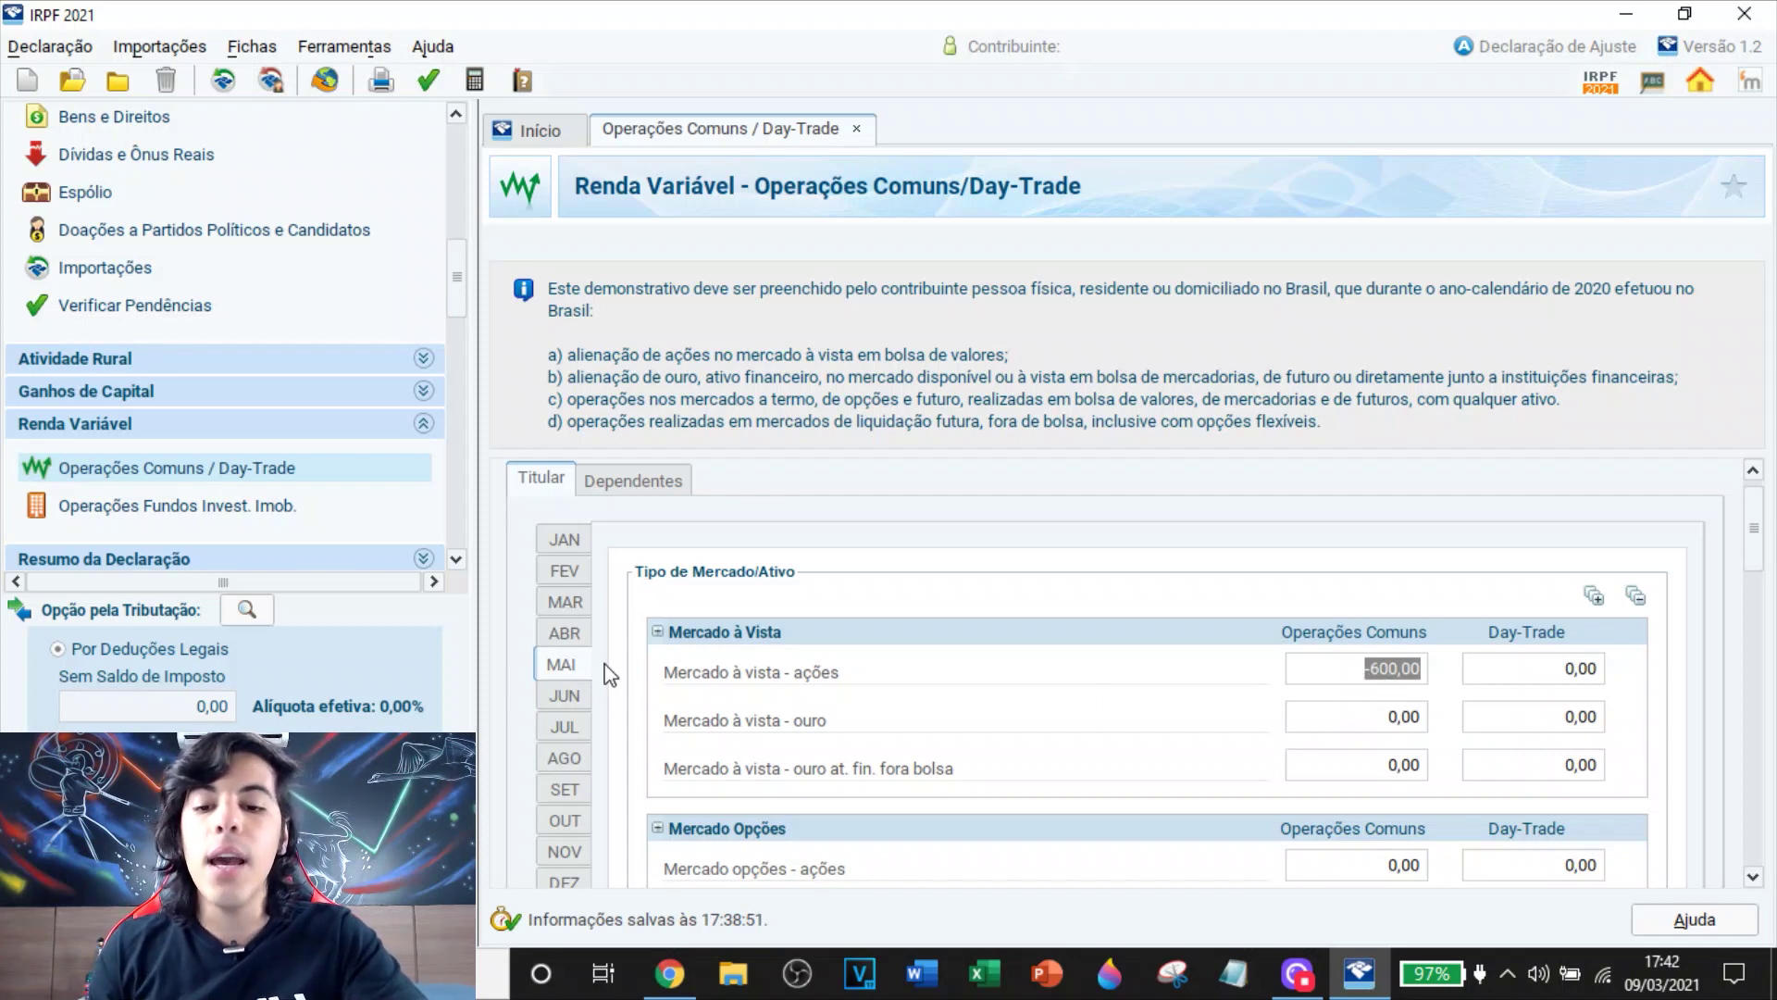
pyautogui.click(567, 605)
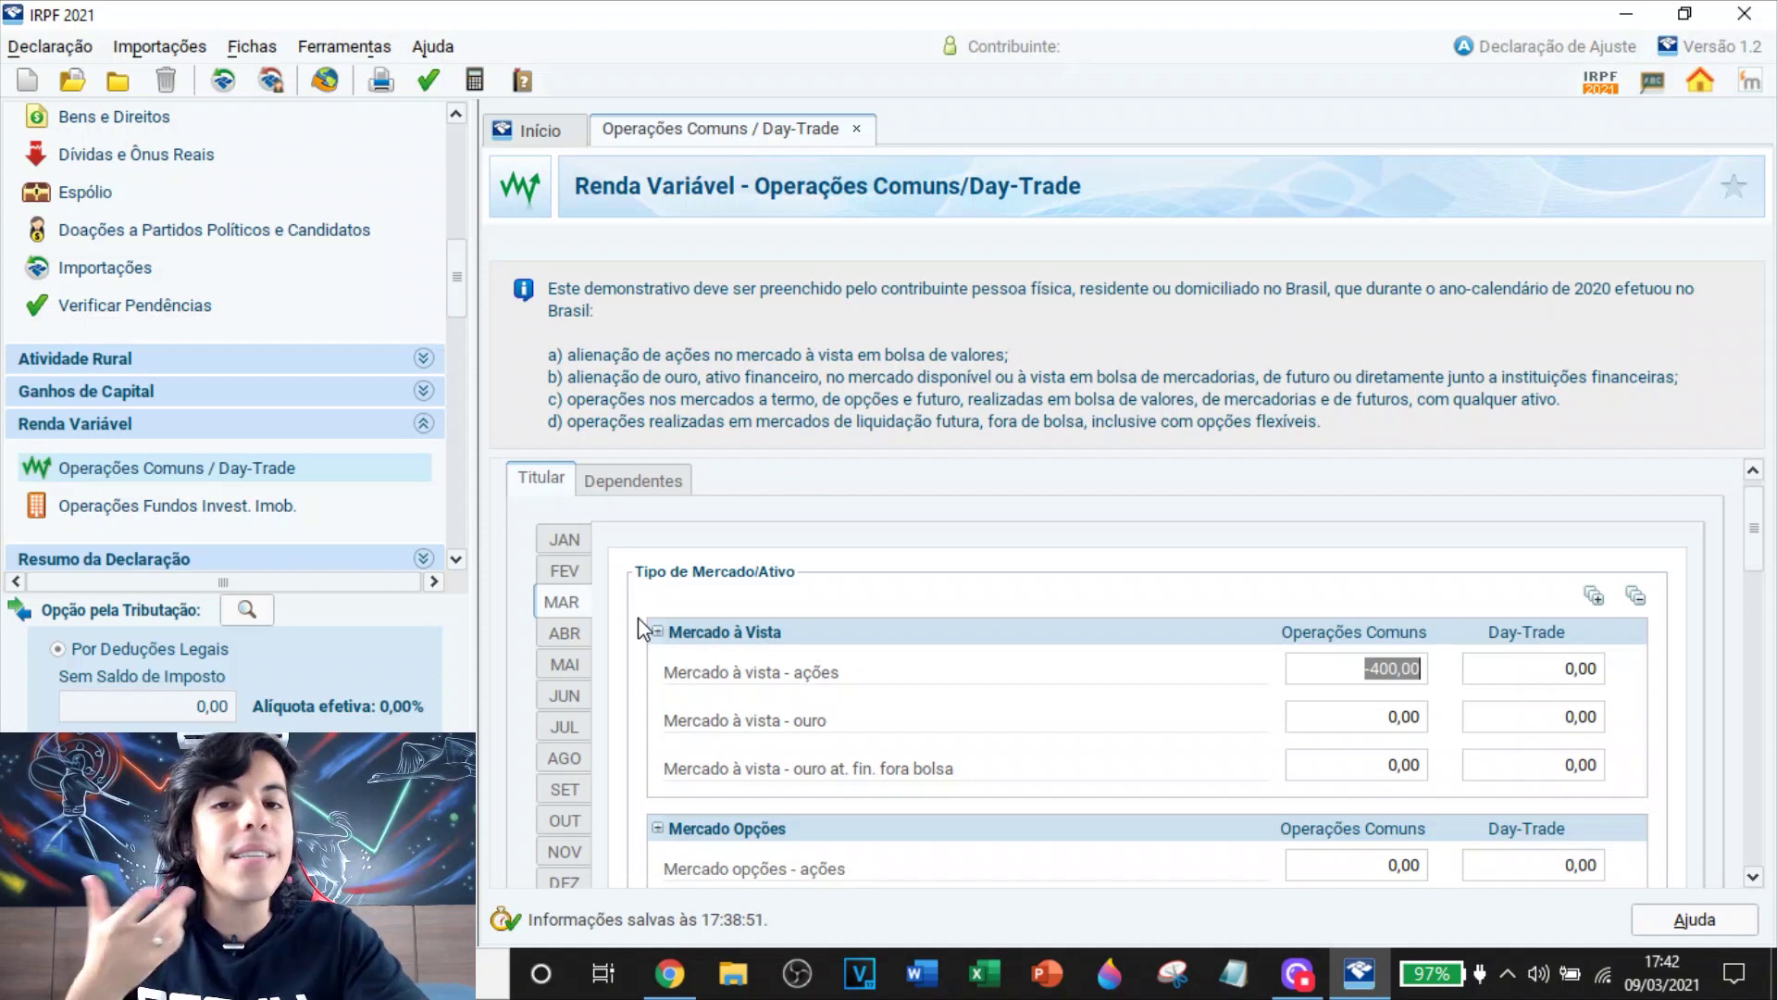
pyautogui.click(578, 759)
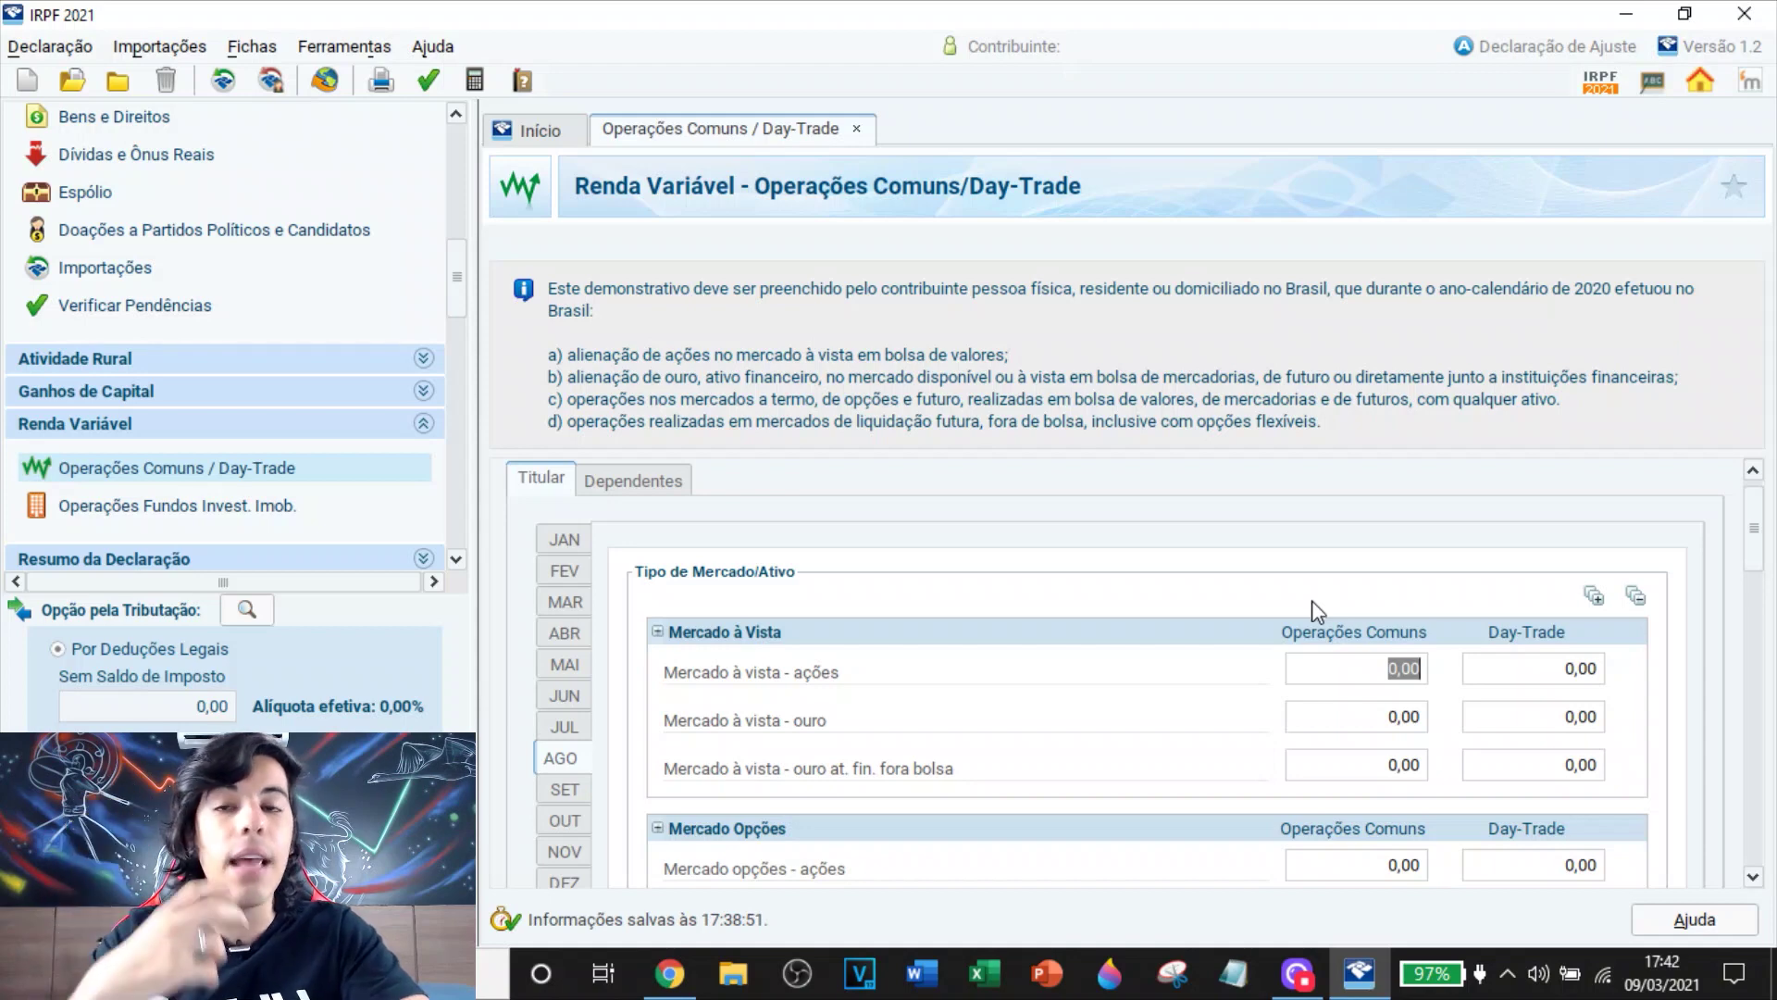
pyautogui.write('2000')
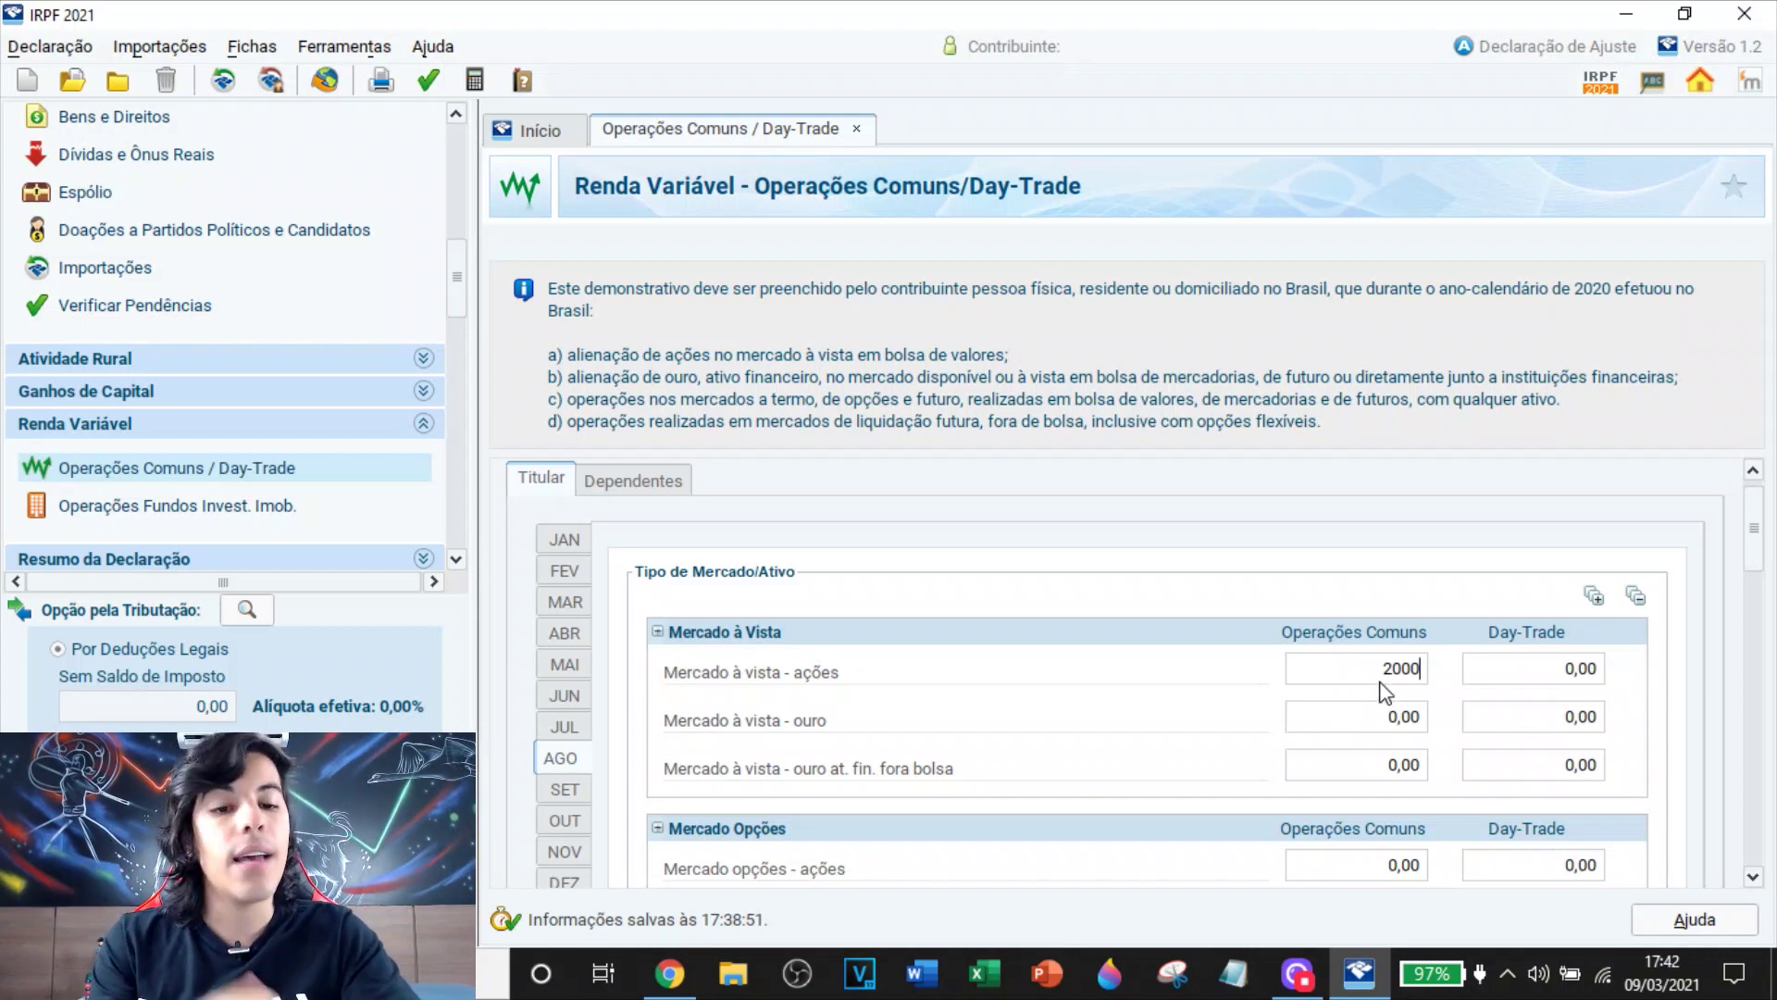
pyautogui.click(1382, 673)
pyautogui.write('-')
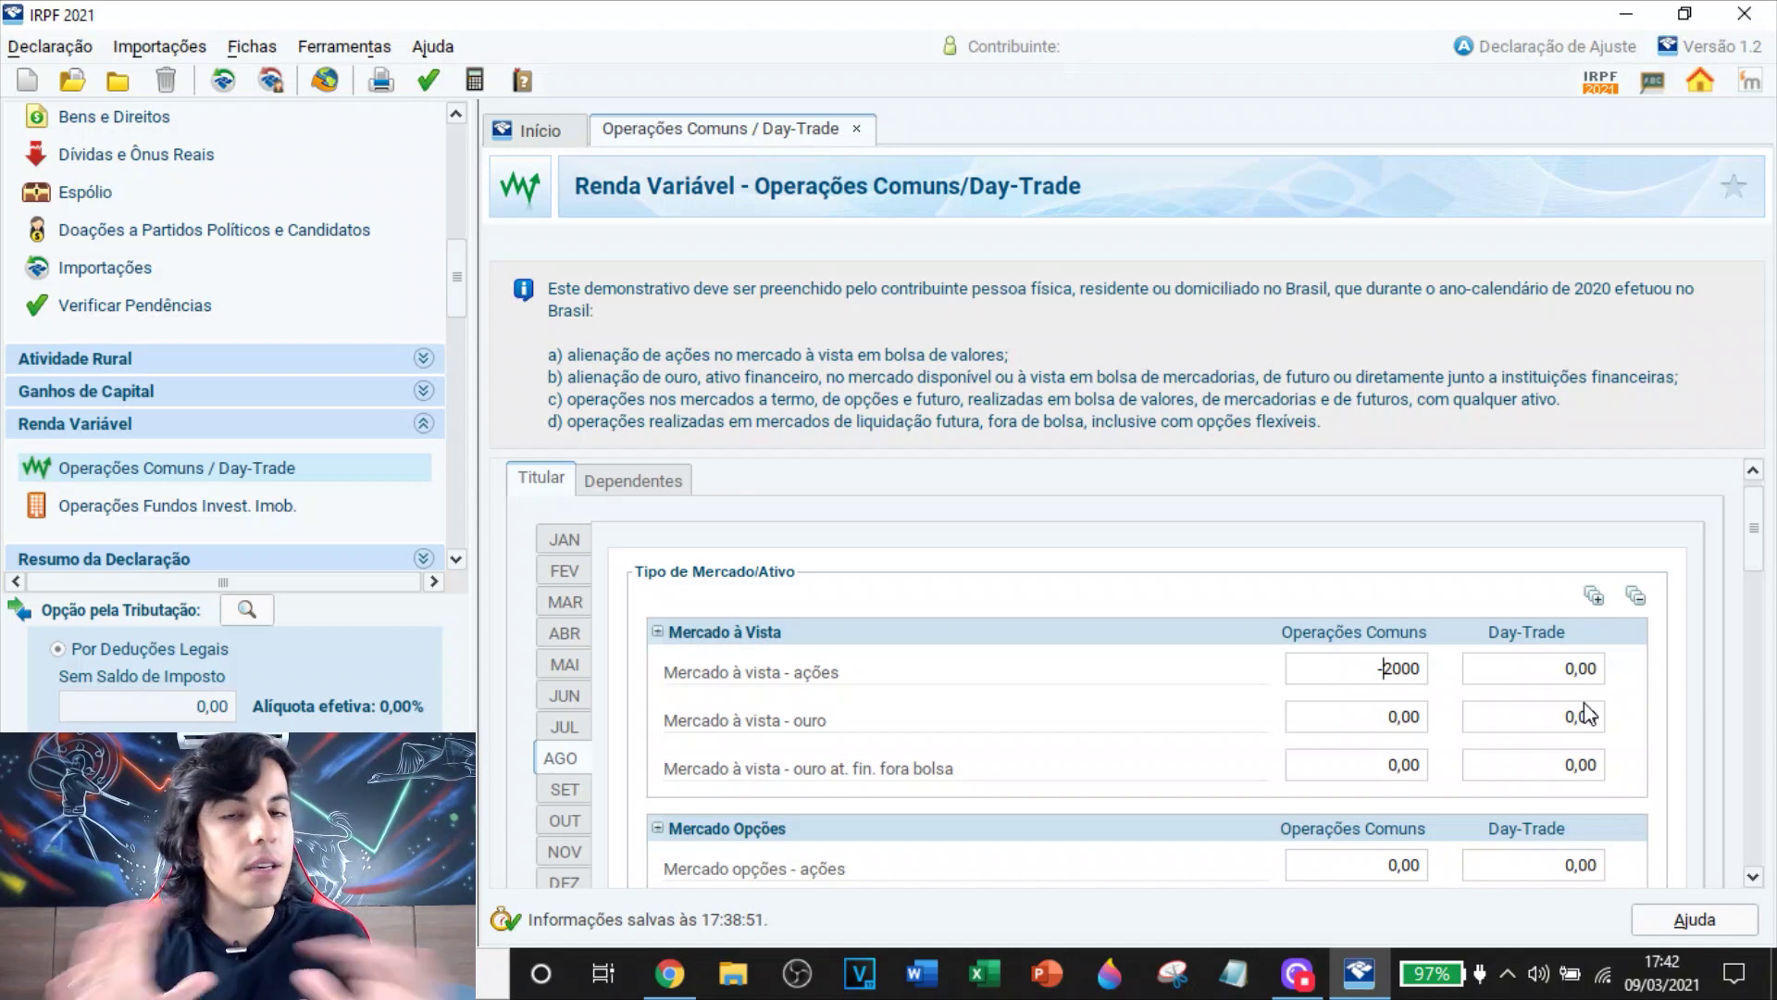
pyautogui.scroll(-1, 1389, 732)
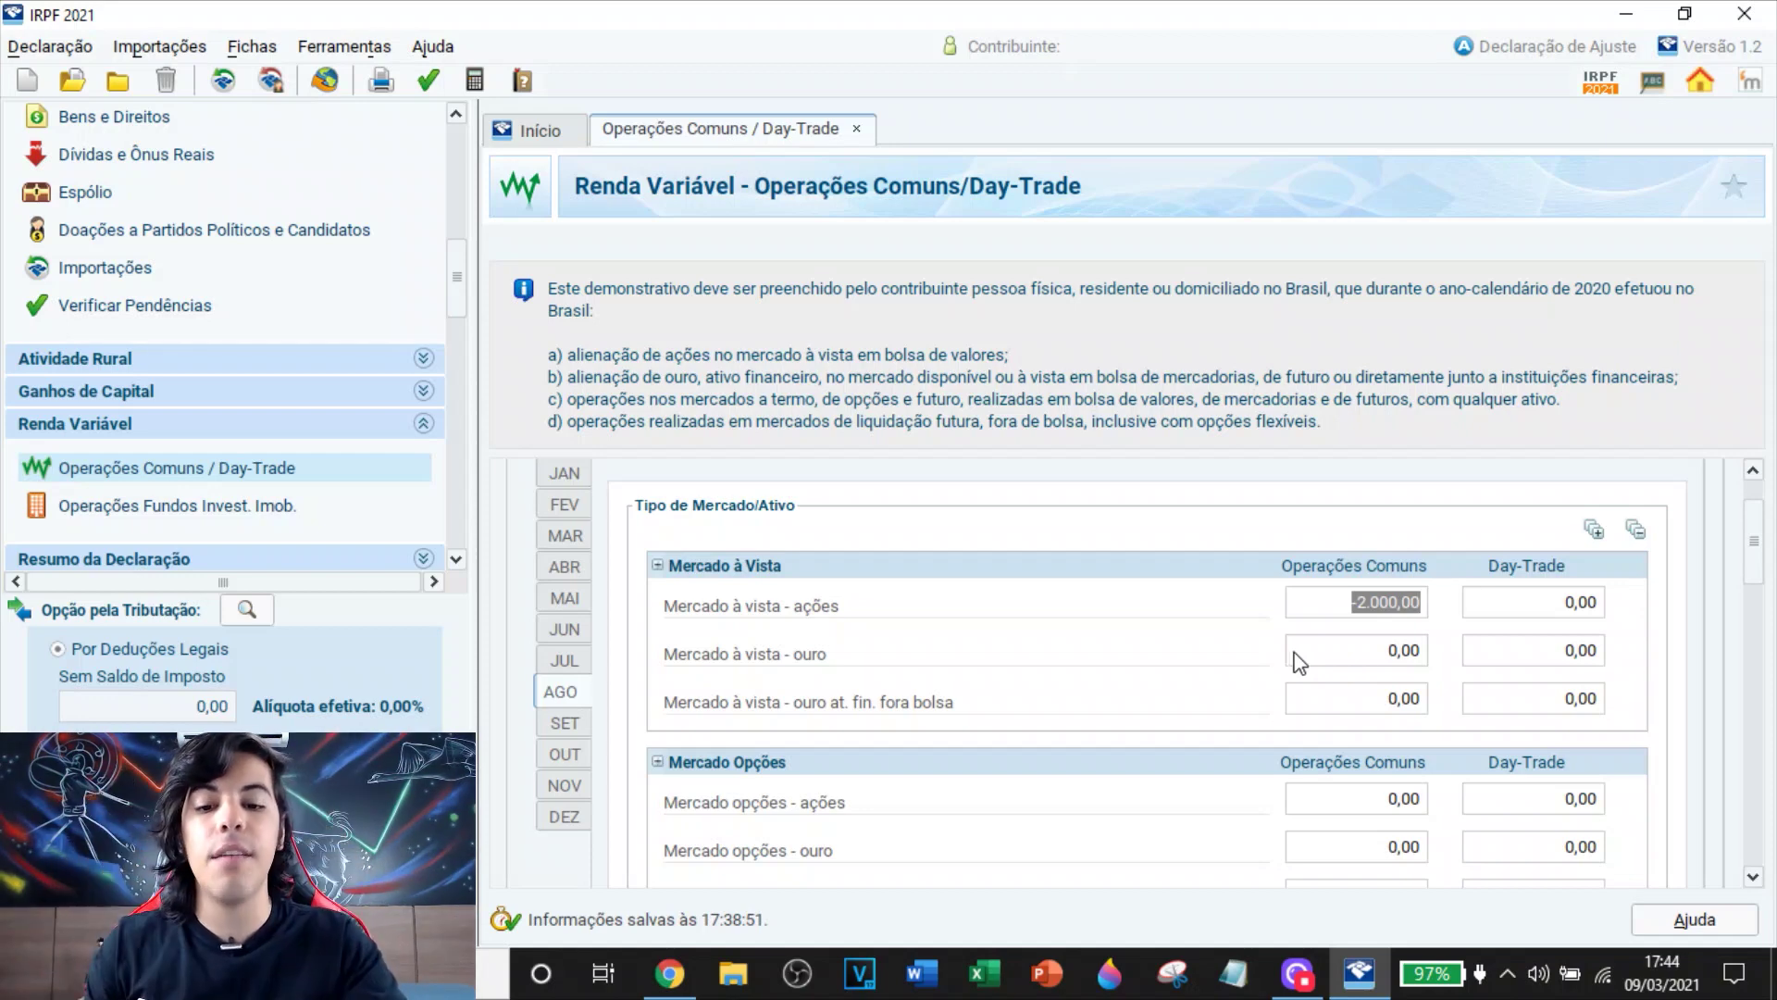
# Switch to the CEI page in Chrome and examine the trade dates and sales in the Ativos Negociados table
pyautogui.click(669, 972)
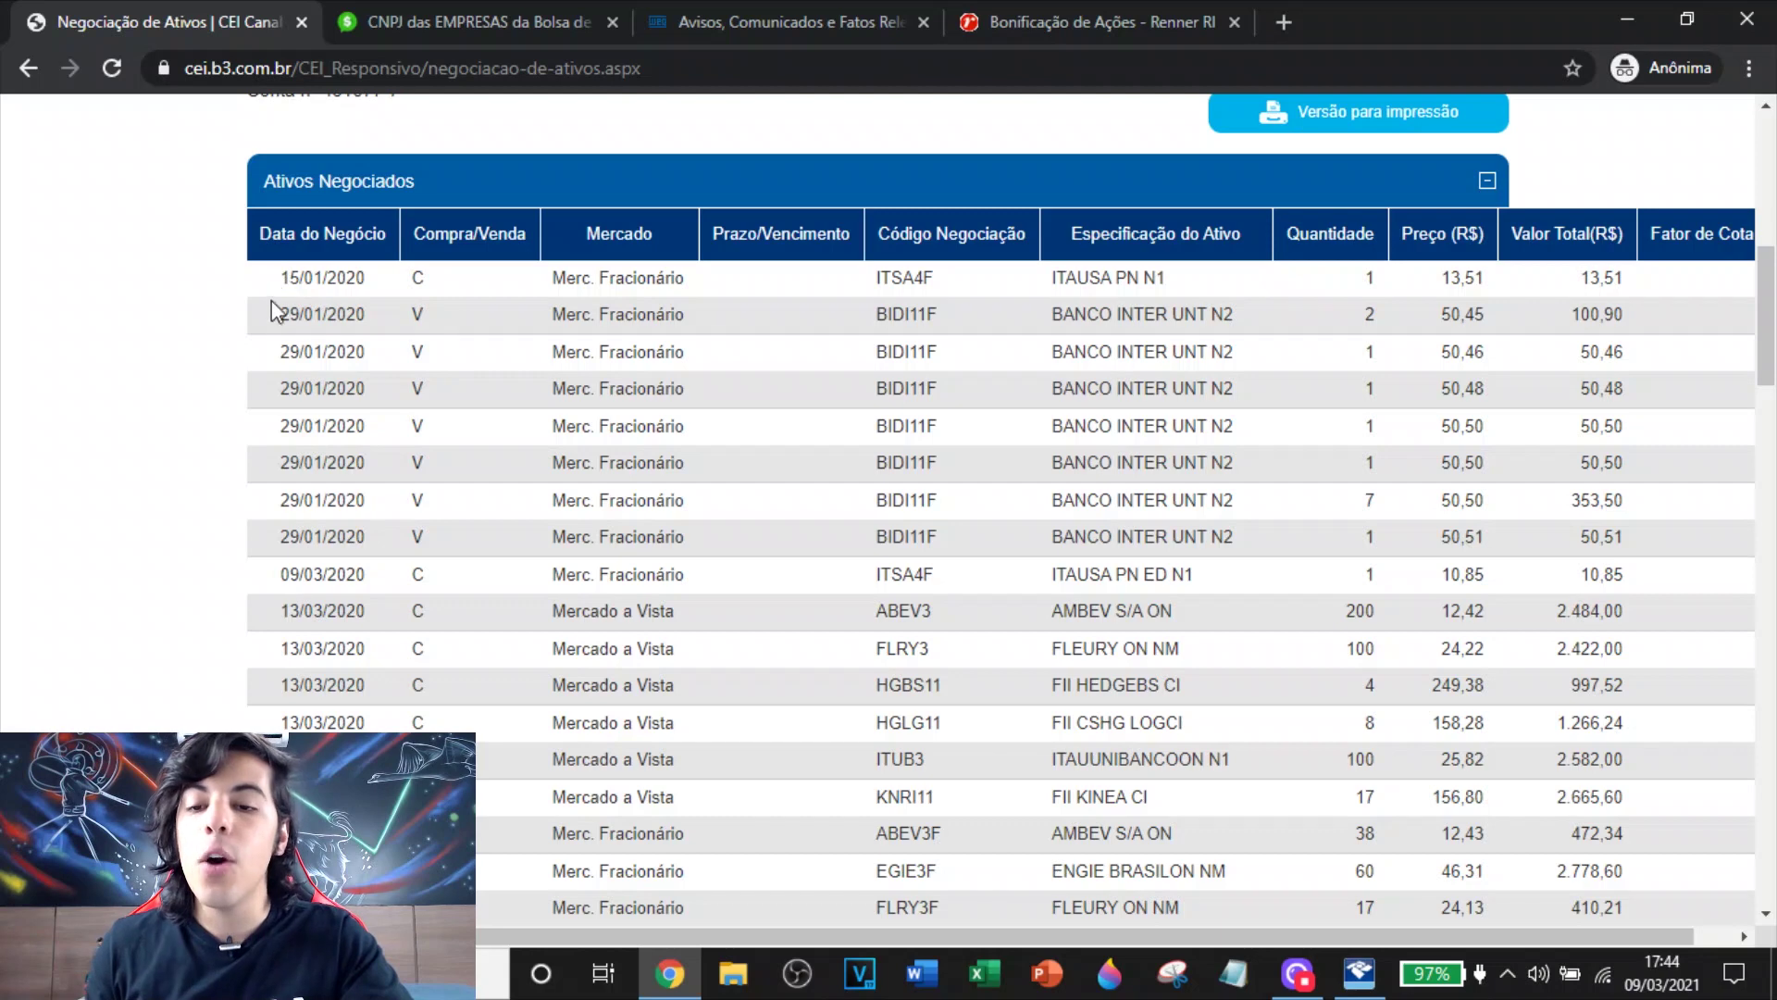
pyautogui.scroll(-3, 360, 413)
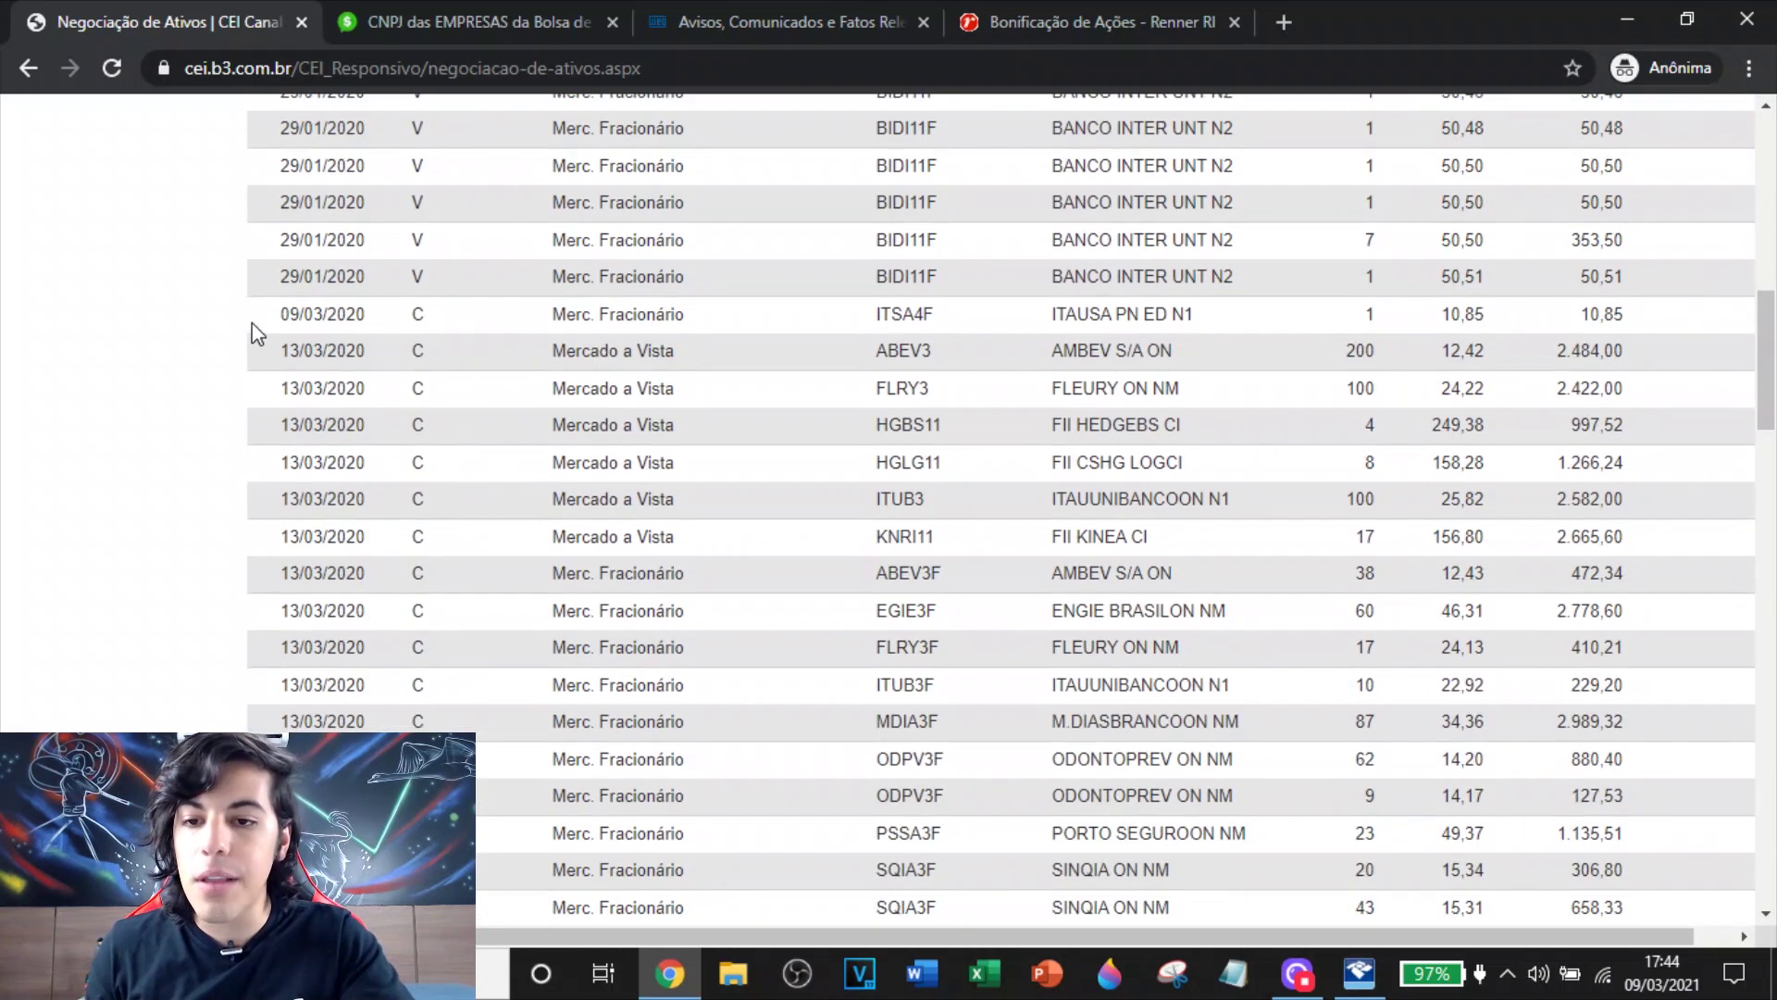
pyautogui.scroll(-3, 275, 339)
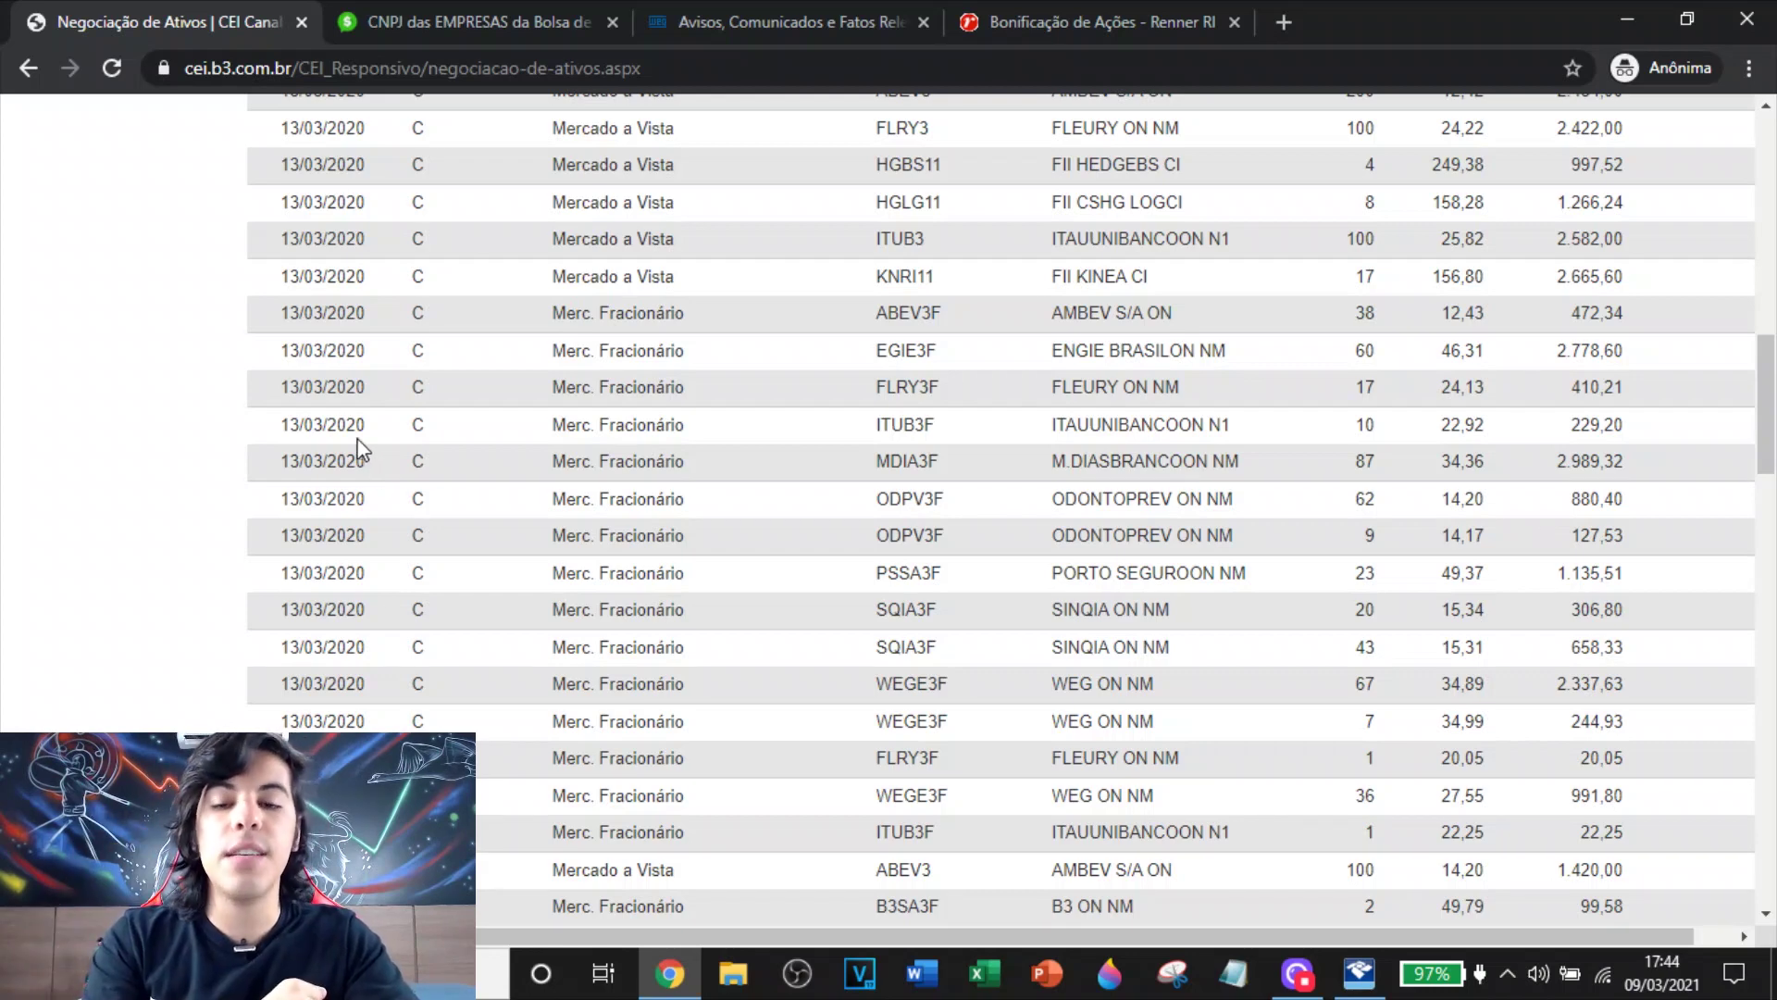
pyautogui.scroll(4, 346, 437)
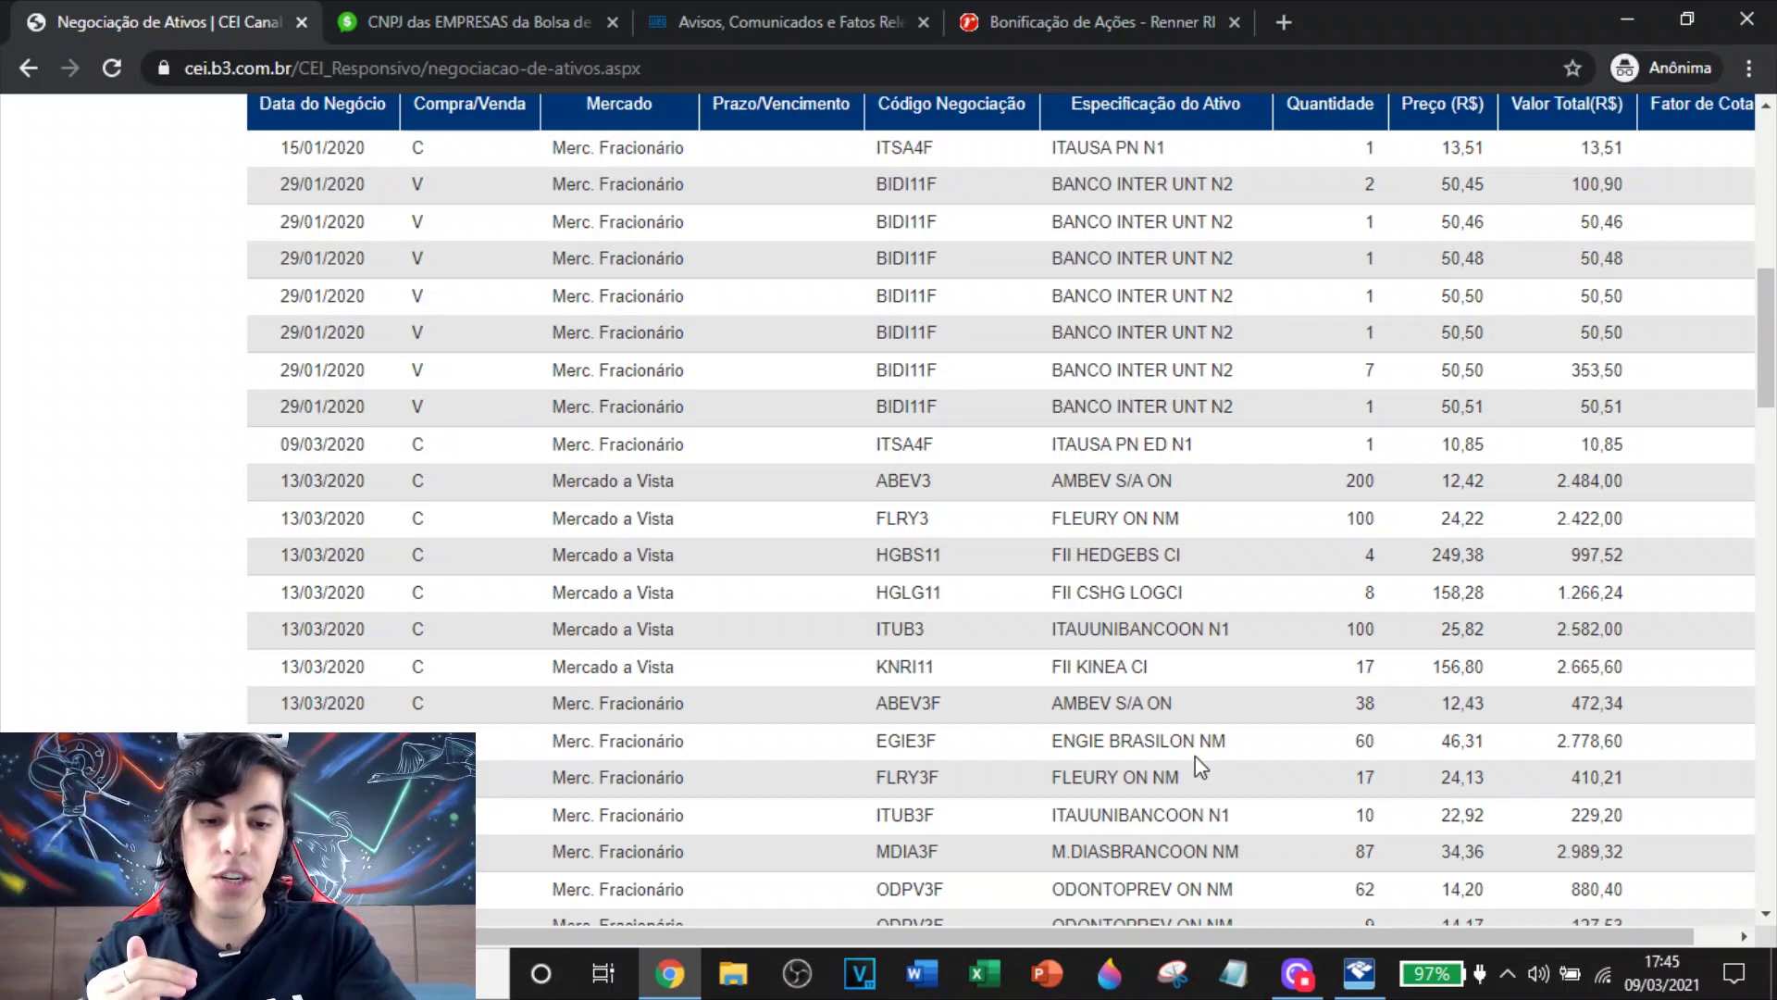
# Return to IRPF 2021 and view the entries listed under Rendimentos Isentos e Não Tributáveis
pyautogui.click(1356, 973)
pyautogui.scroll(5, 293, 324)
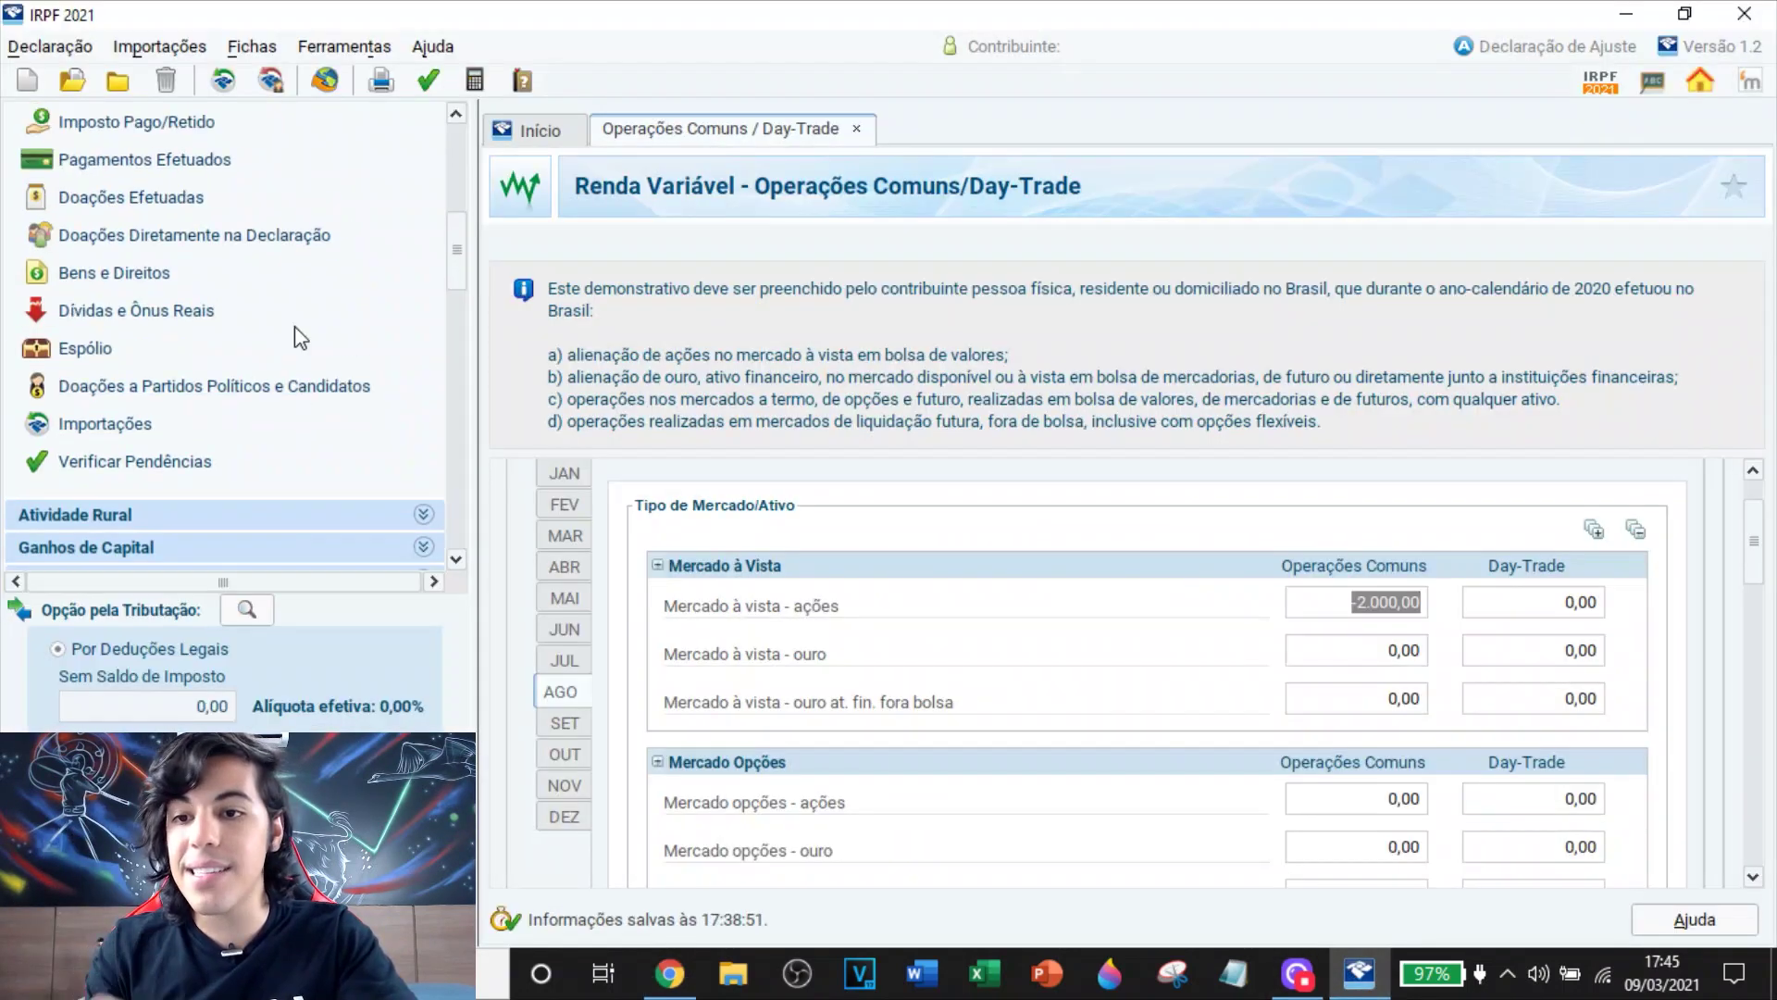
pyautogui.scroll(2, 250, 306)
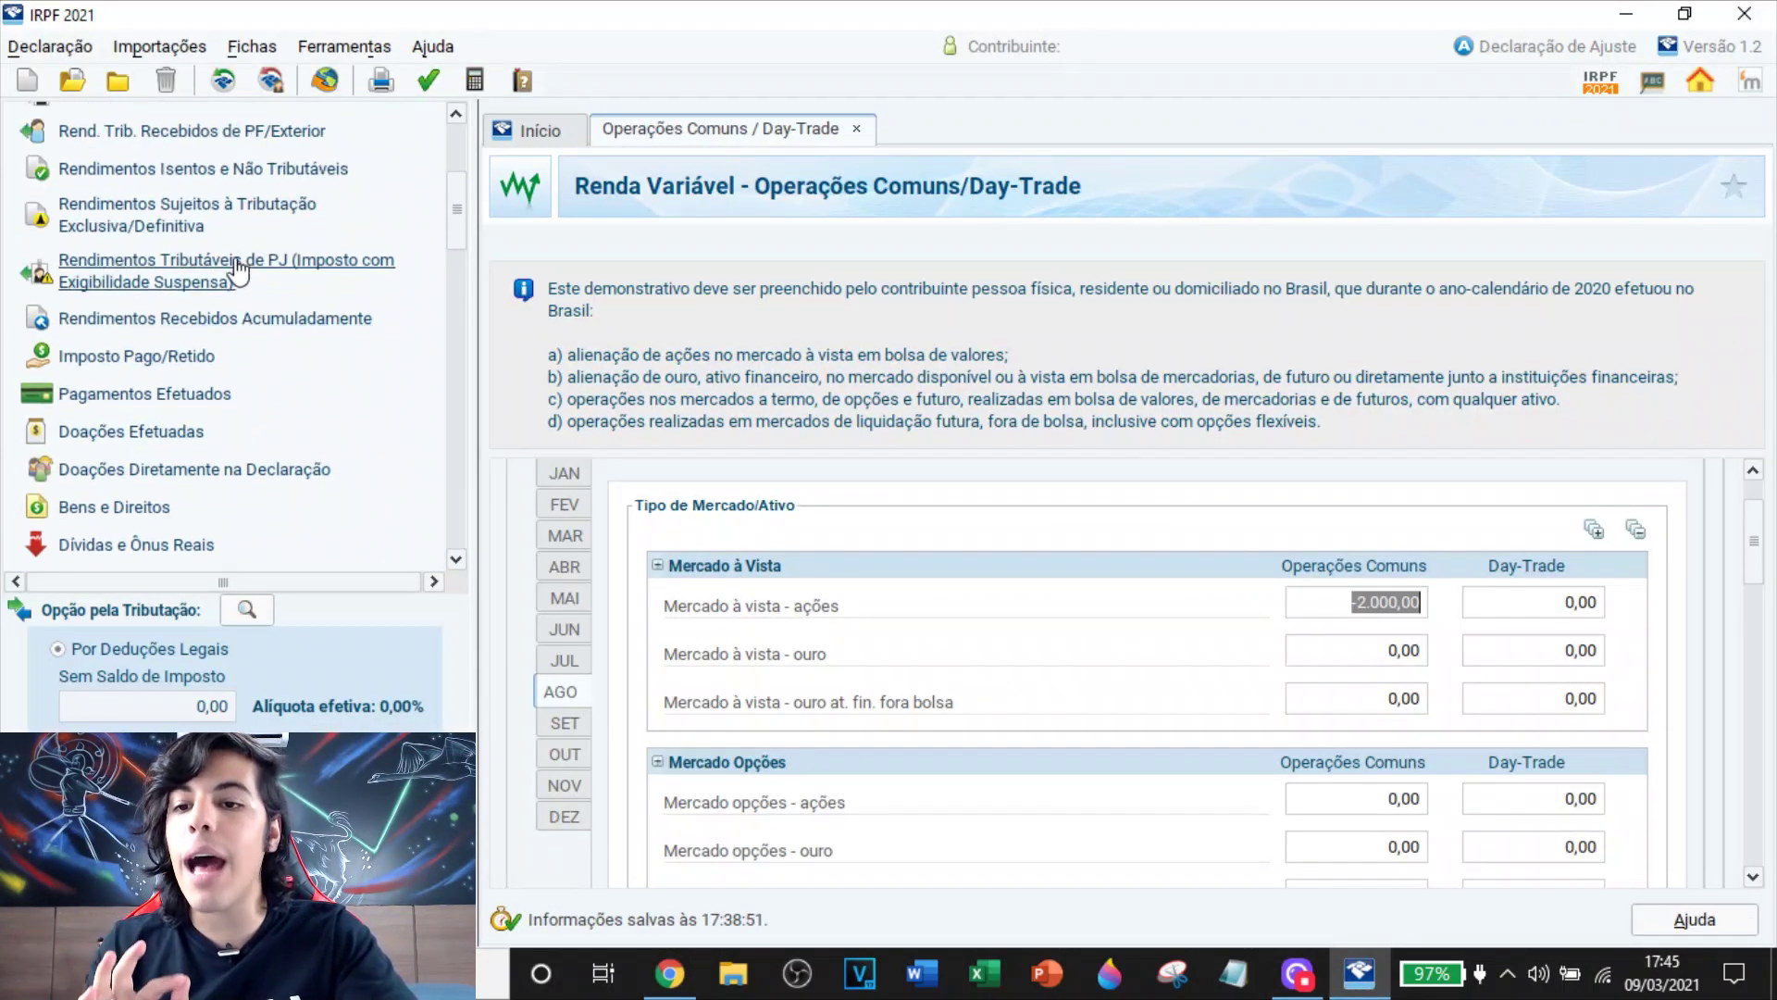
pyautogui.click(194, 169)
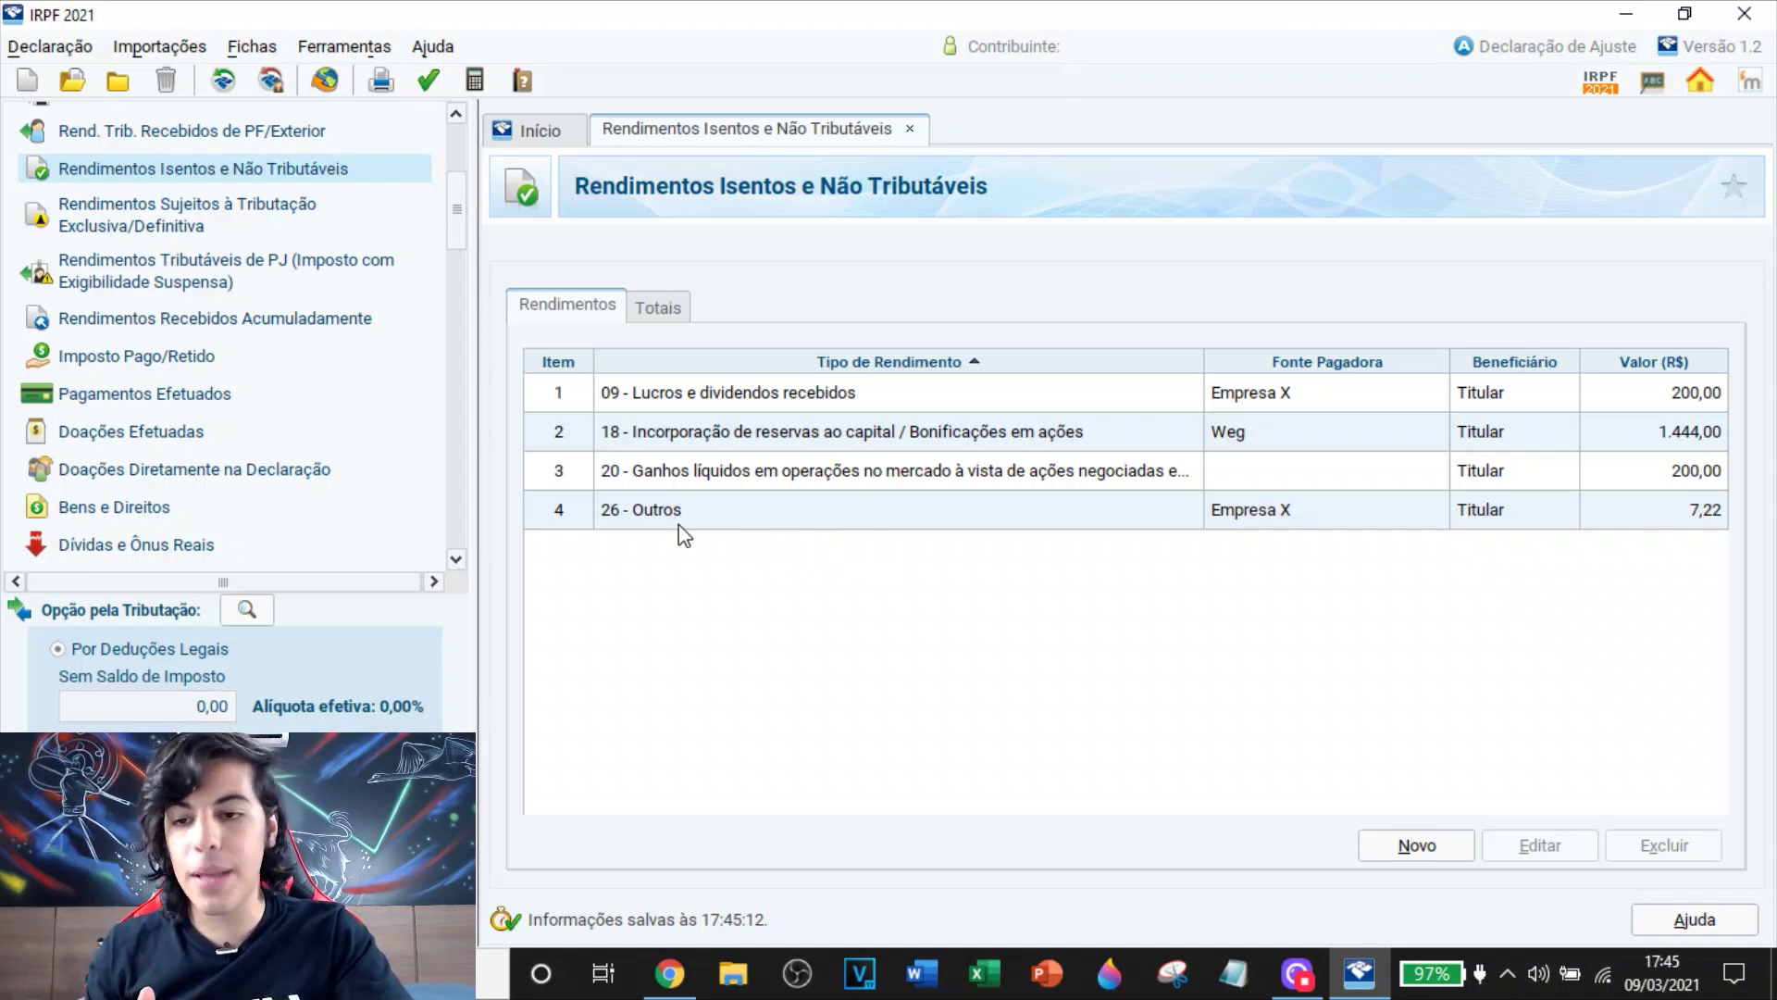
# Reopen Operações Comuns / Day-Trade under Renda Variável and look through the April, May, January and February results
pyautogui.scroll(-5, 342, 473)
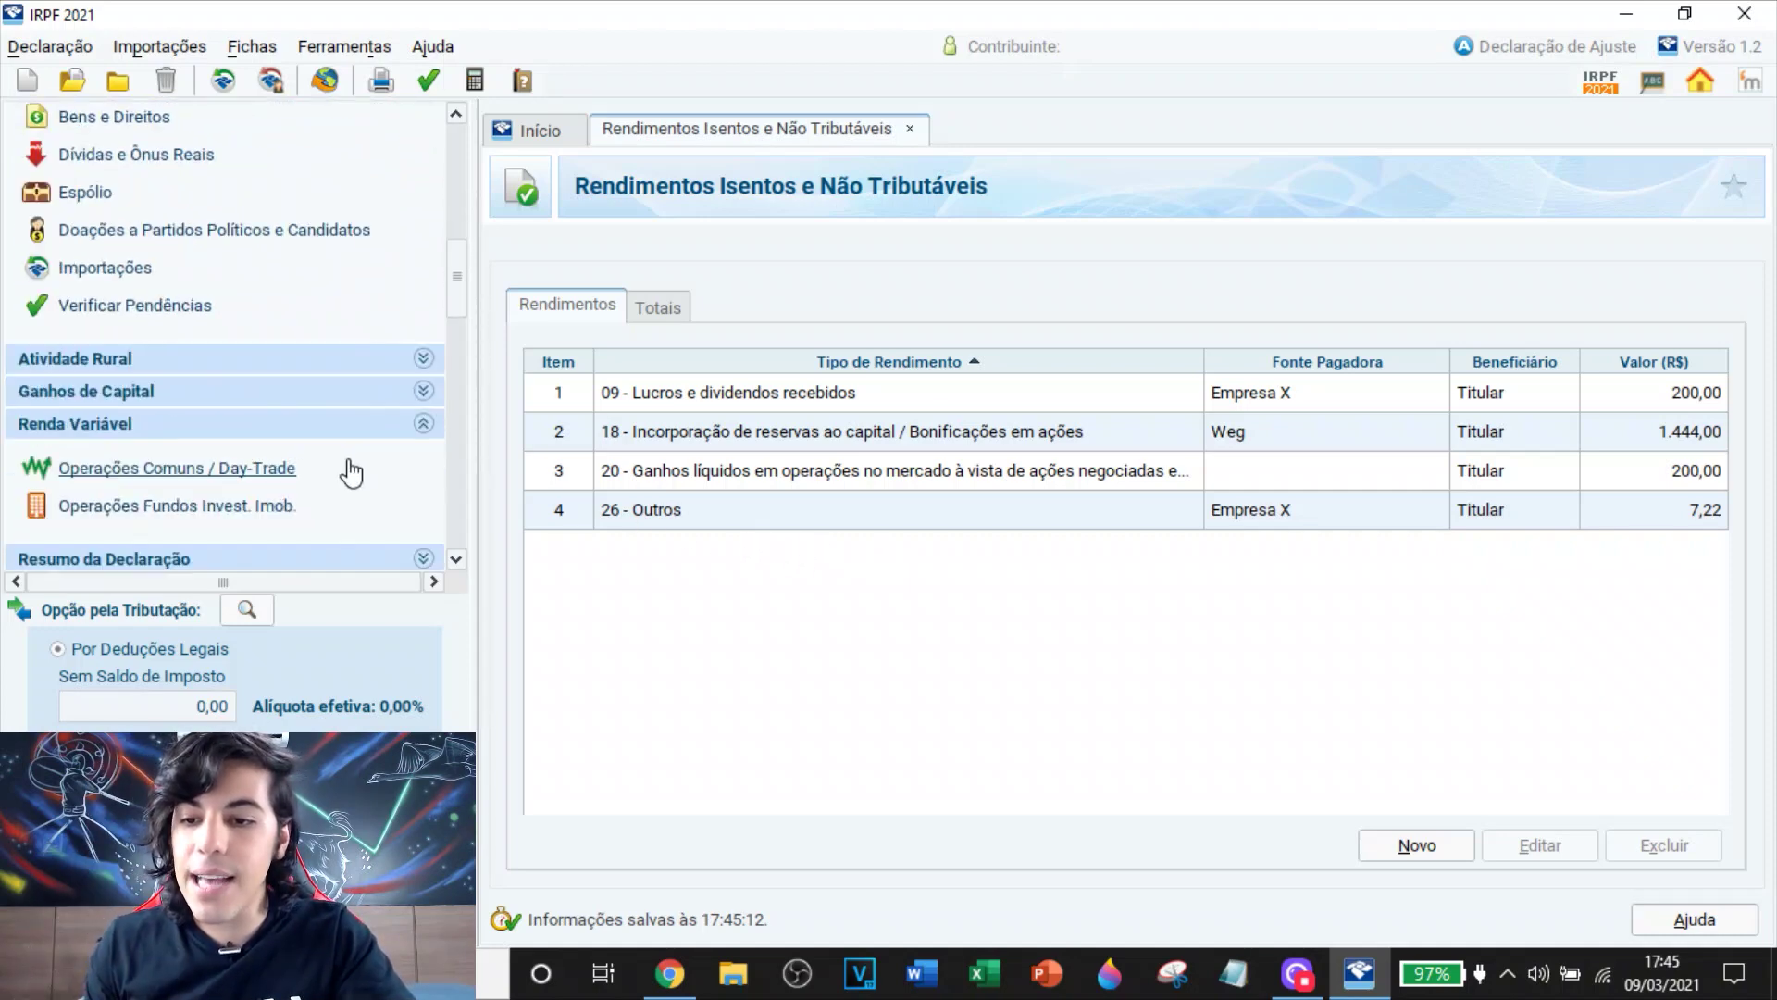
pyautogui.click(190, 466)
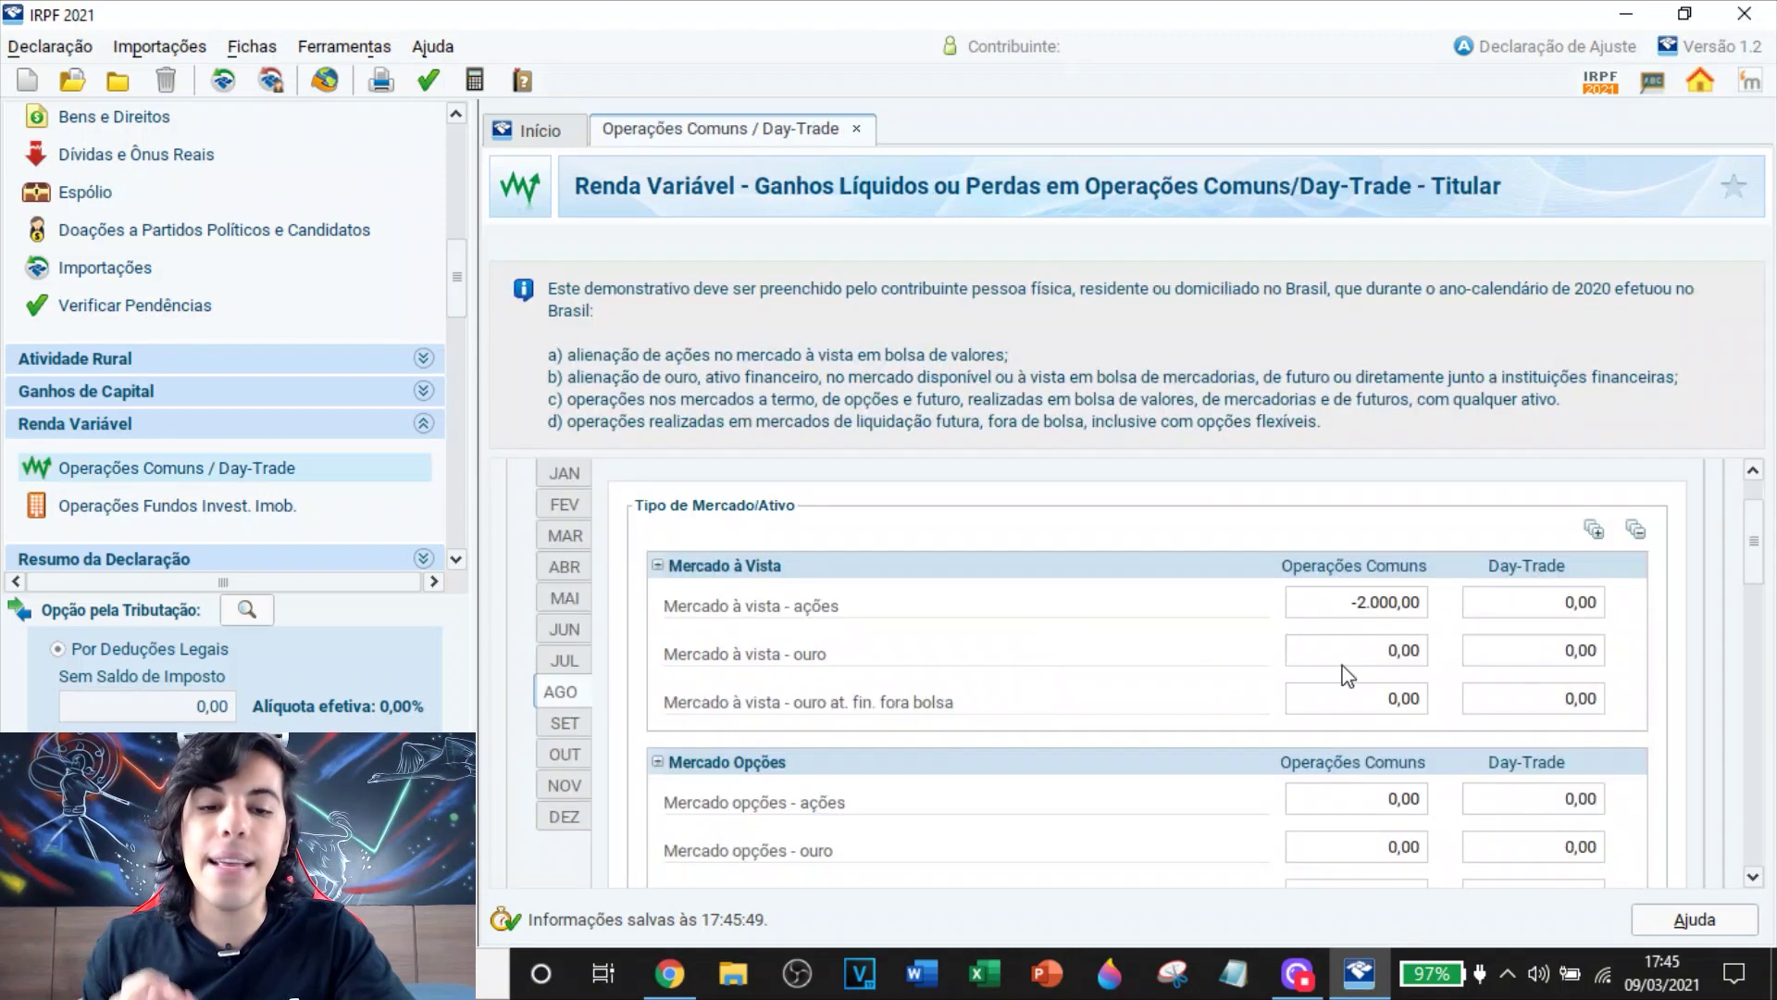
pyautogui.click(561, 569)
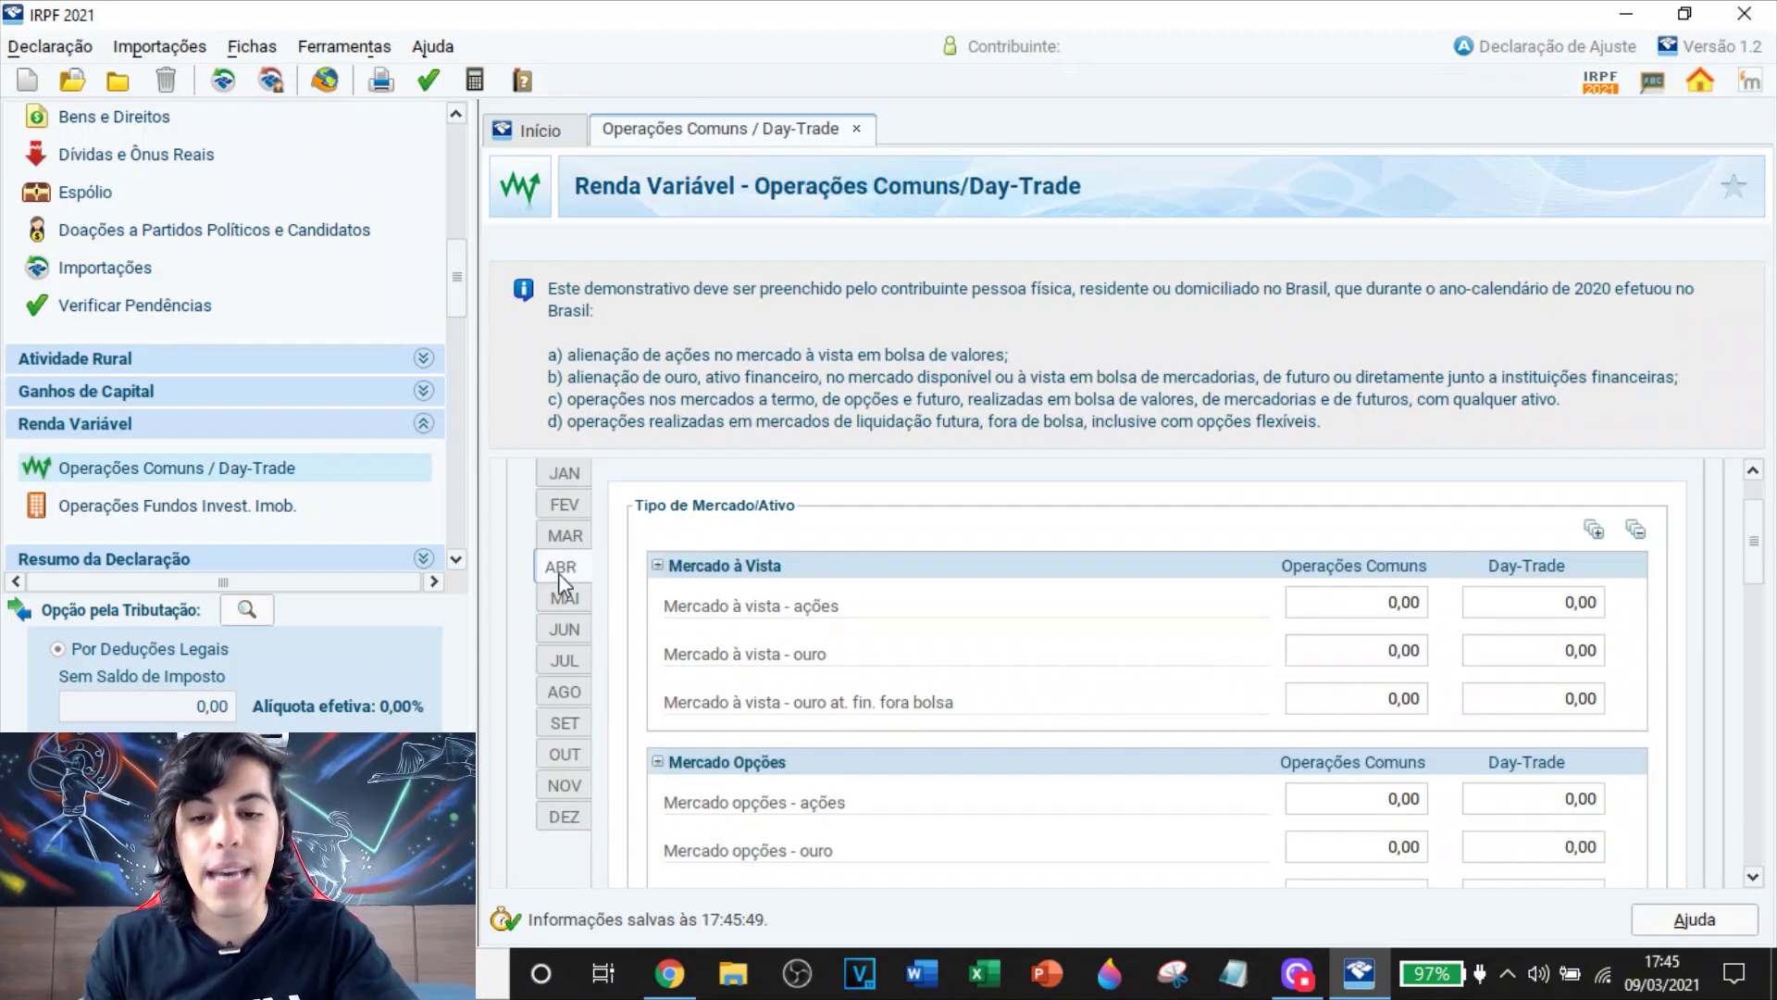
pyautogui.click(564, 600)
pyautogui.click(568, 474)
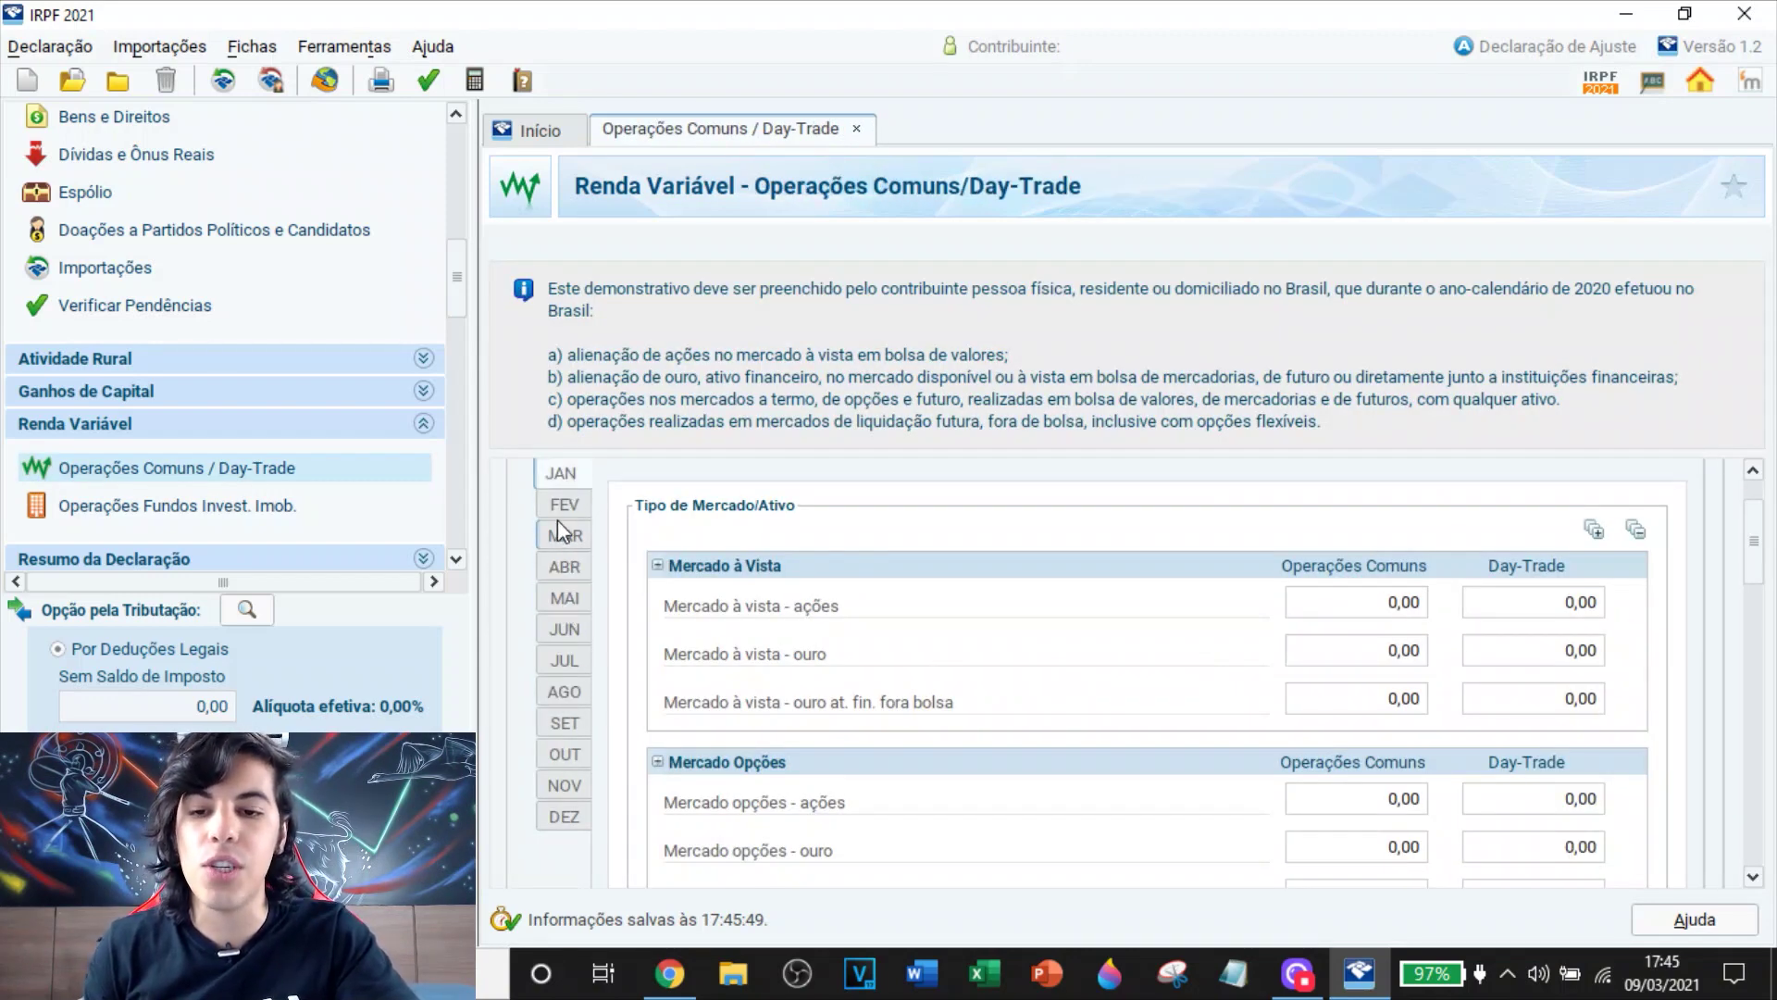
pyautogui.click(564, 504)
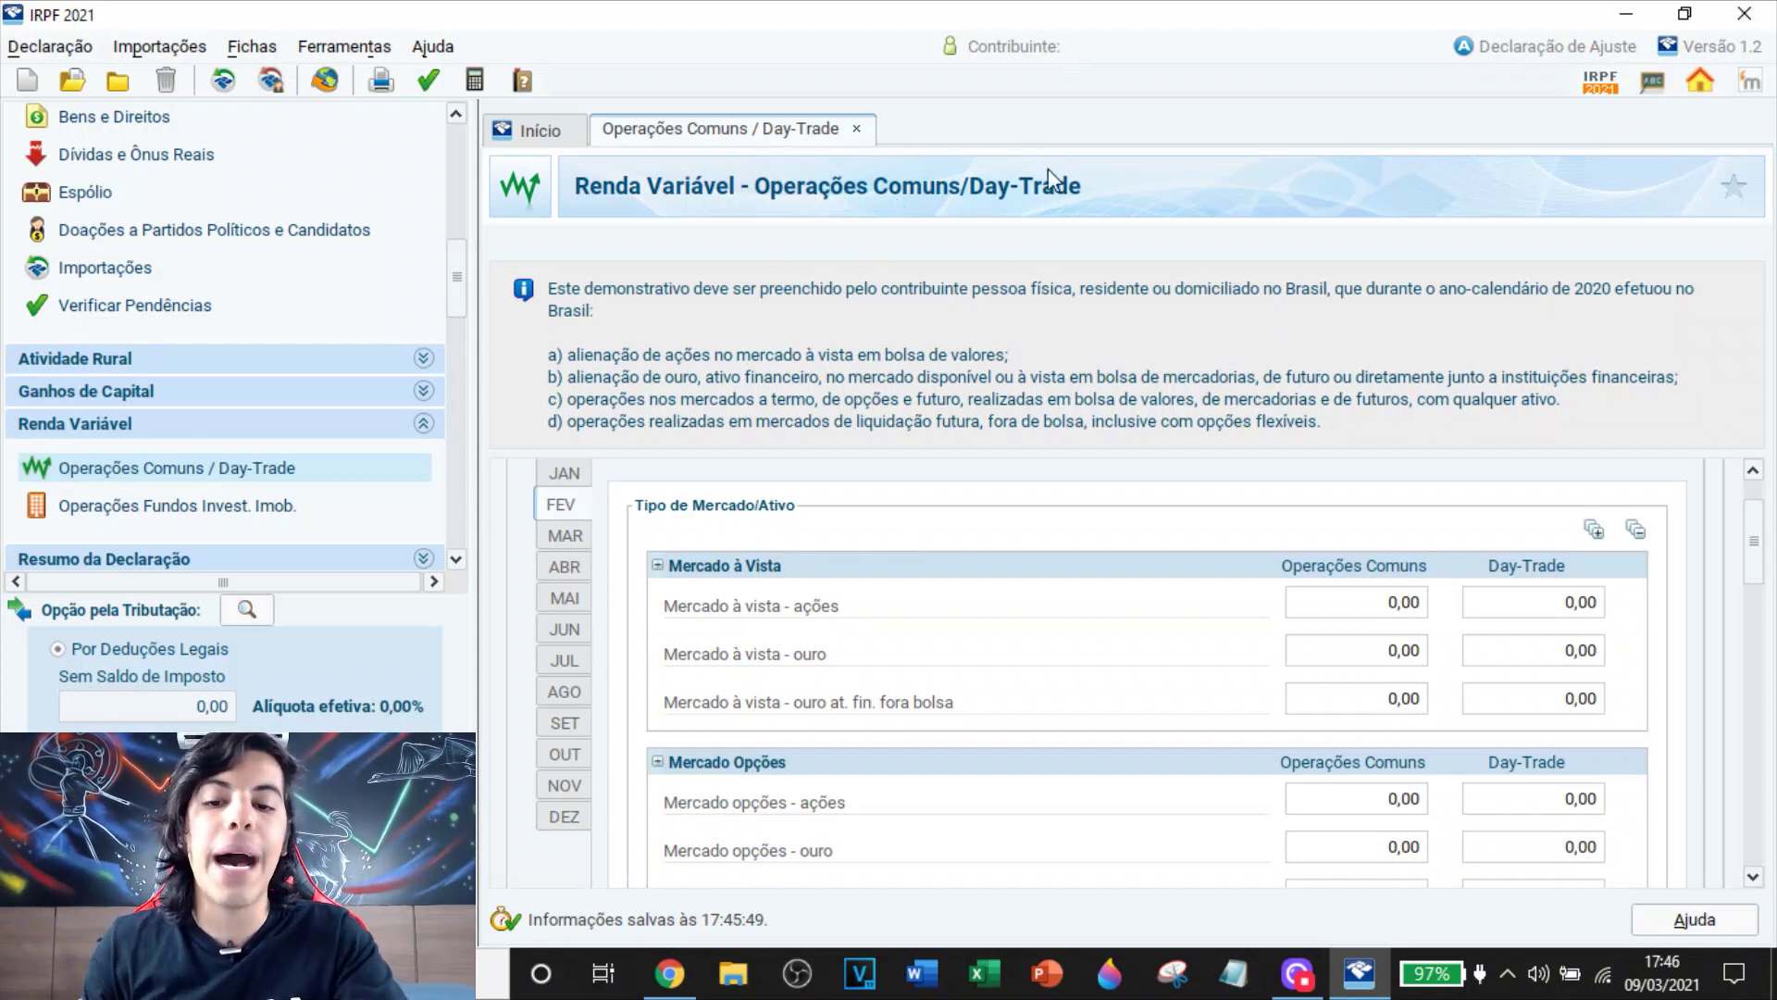
# Look through April's Operações Comuns / Day-Trade results and its Consolidação do Mês fields, including Imposto a pagar and Imposto pago
pyautogui.click(574, 561)
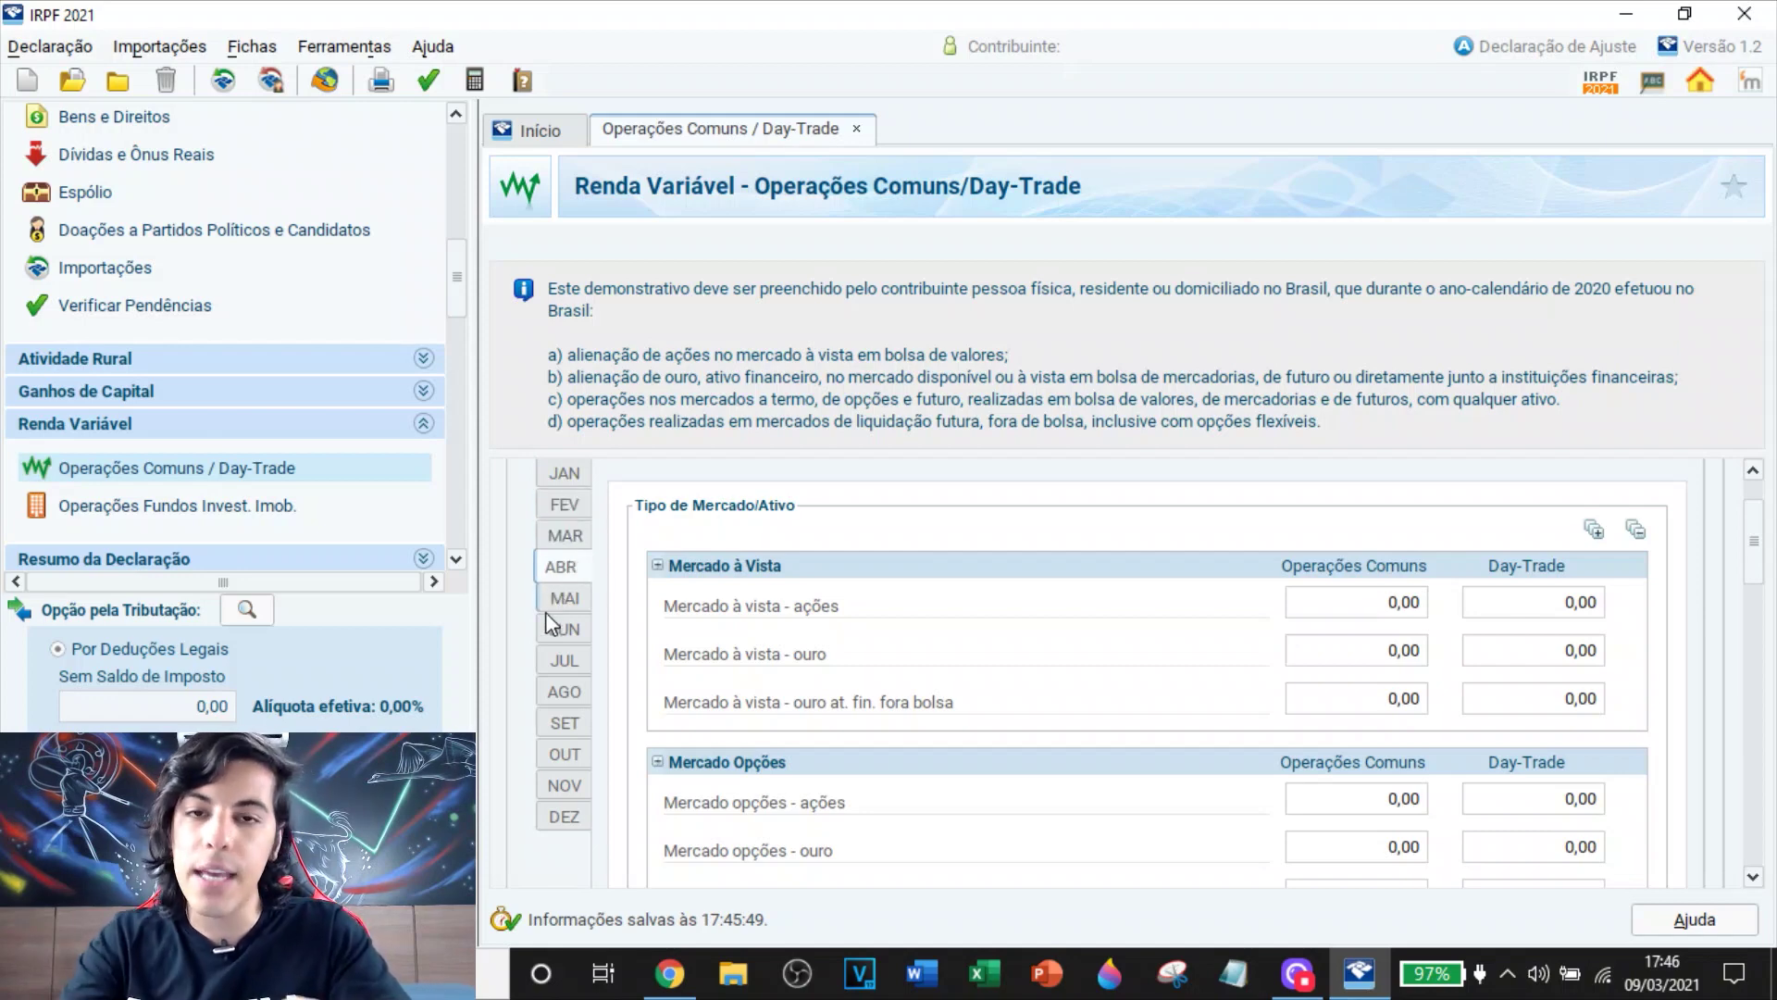
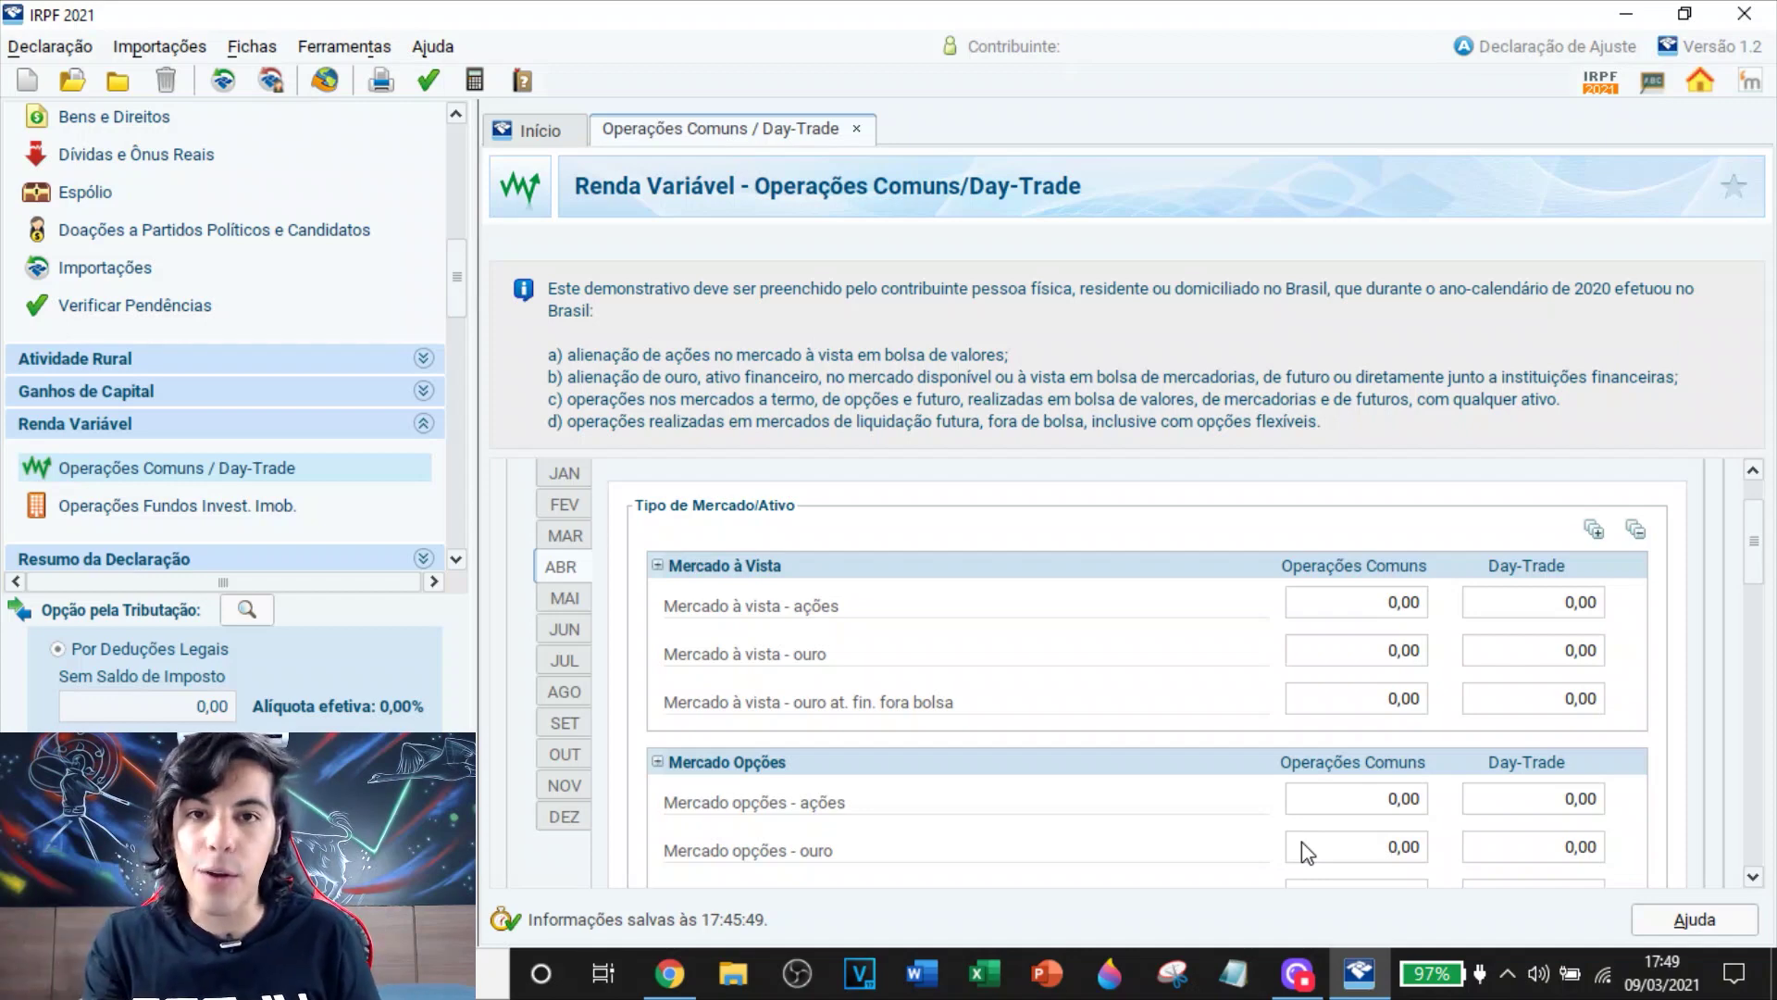
pyautogui.scroll(2, 1301, 842)
pyautogui.moveTo(1757, 543); pyautogui.dragTo(1748, 698)
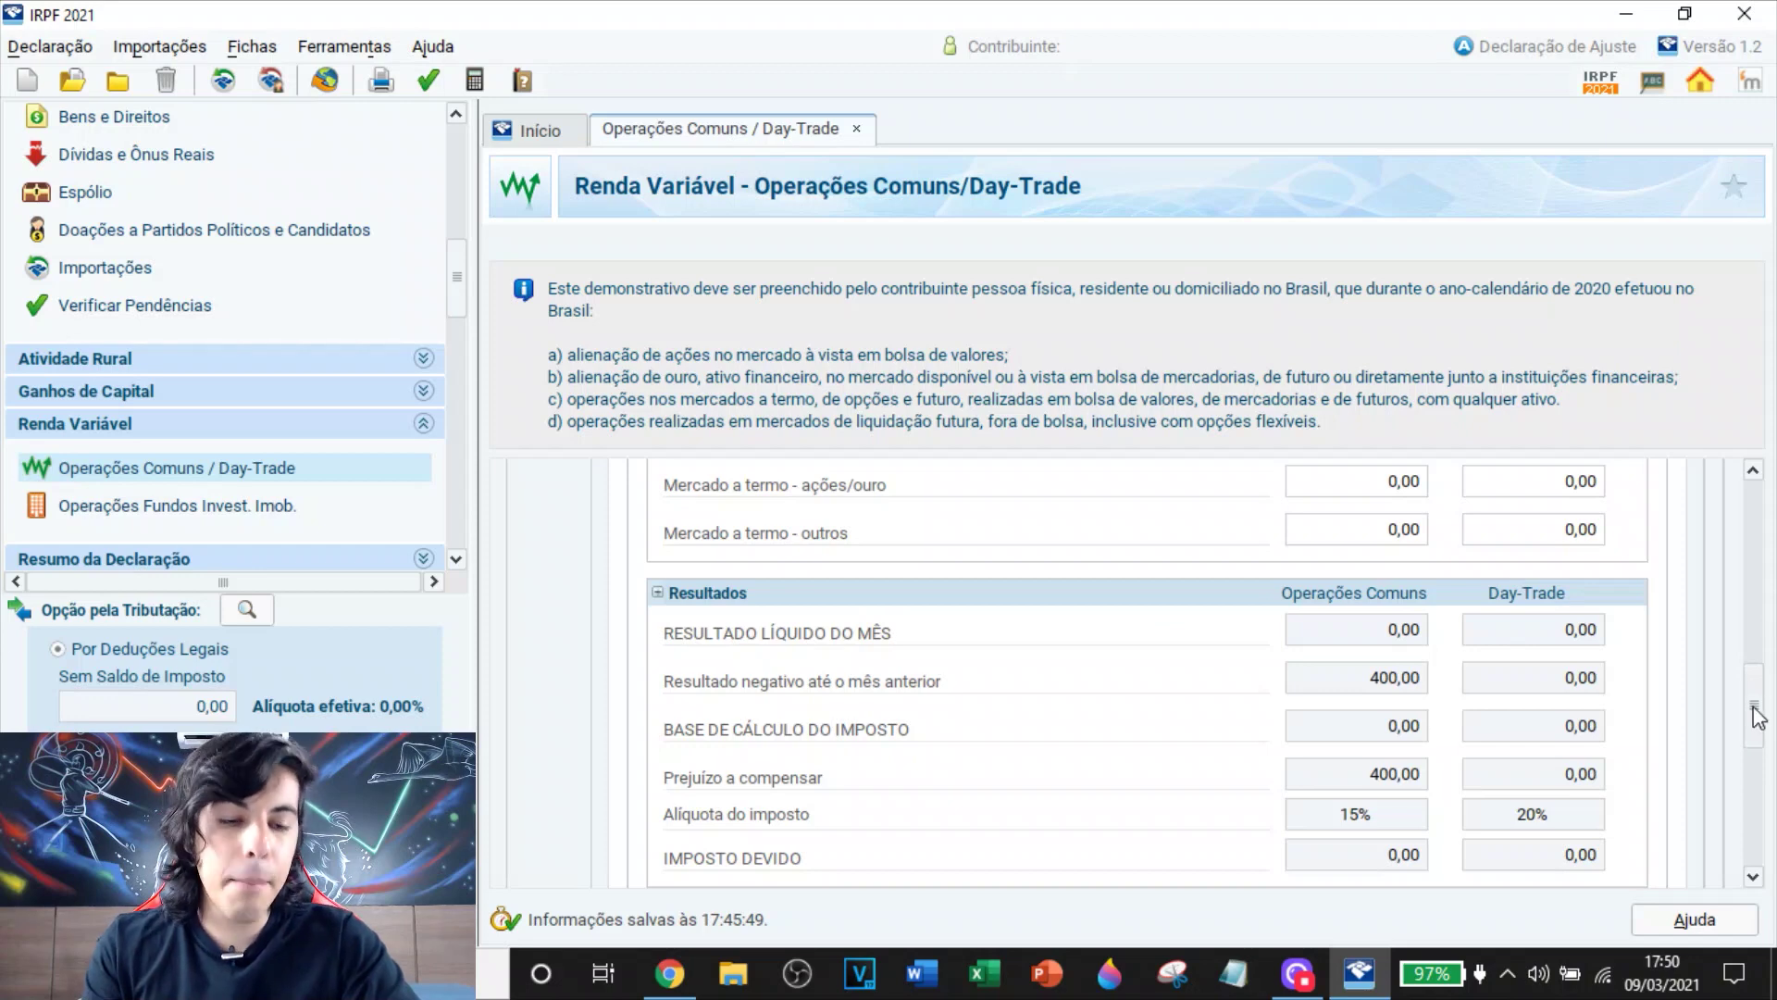
pyautogui.moveTo(1759, 722); pyautogui.dragTo(1747, 791)
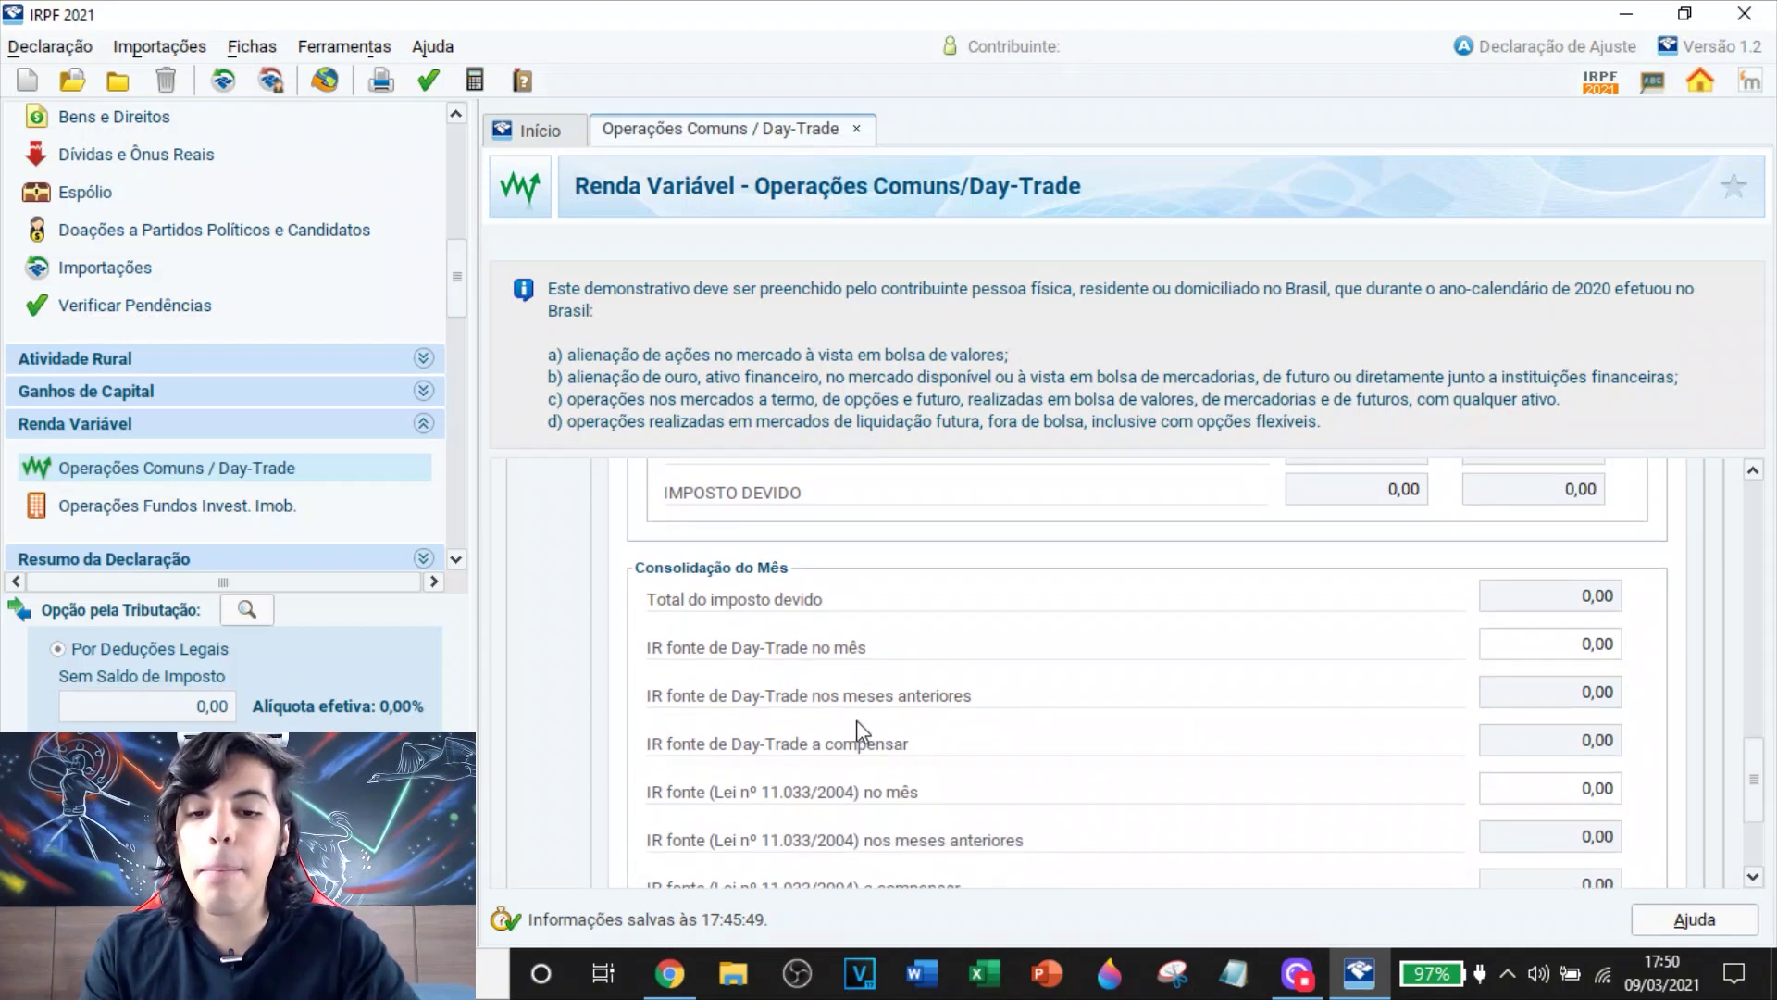
pyautogui.moveTo(1755, 778); pyautogui.dragTo(1756, 822)
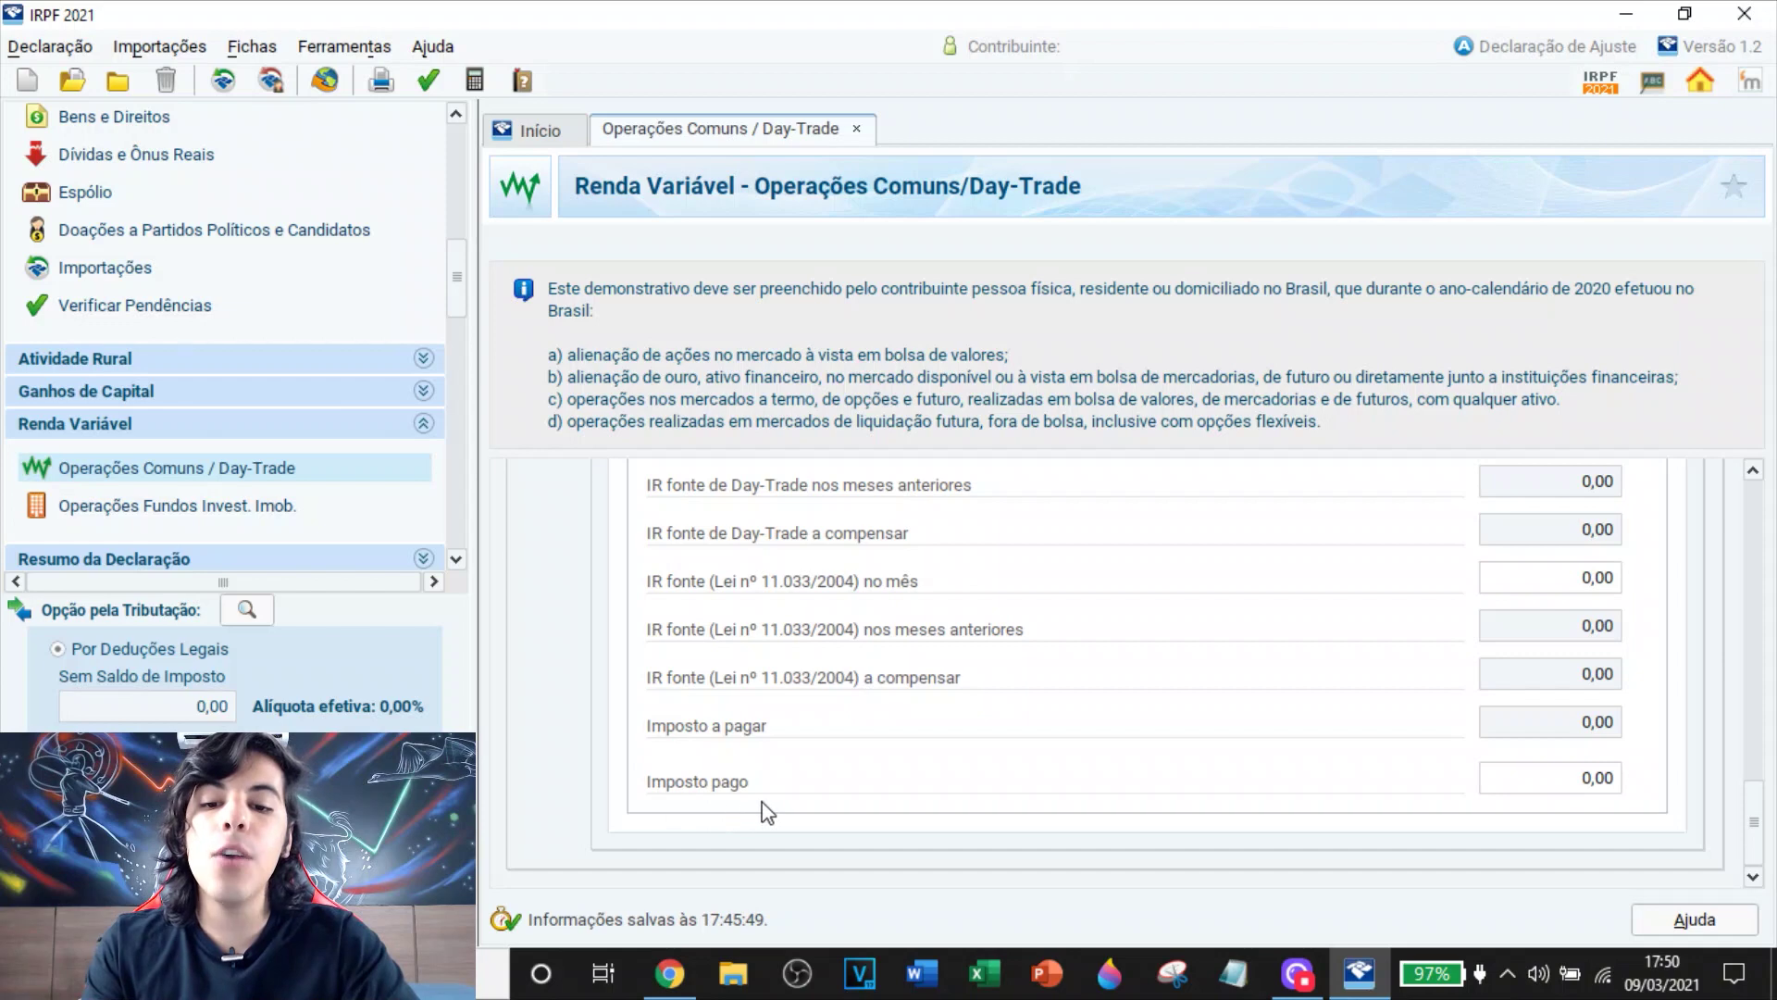
pyautogui.click(1592, 730)
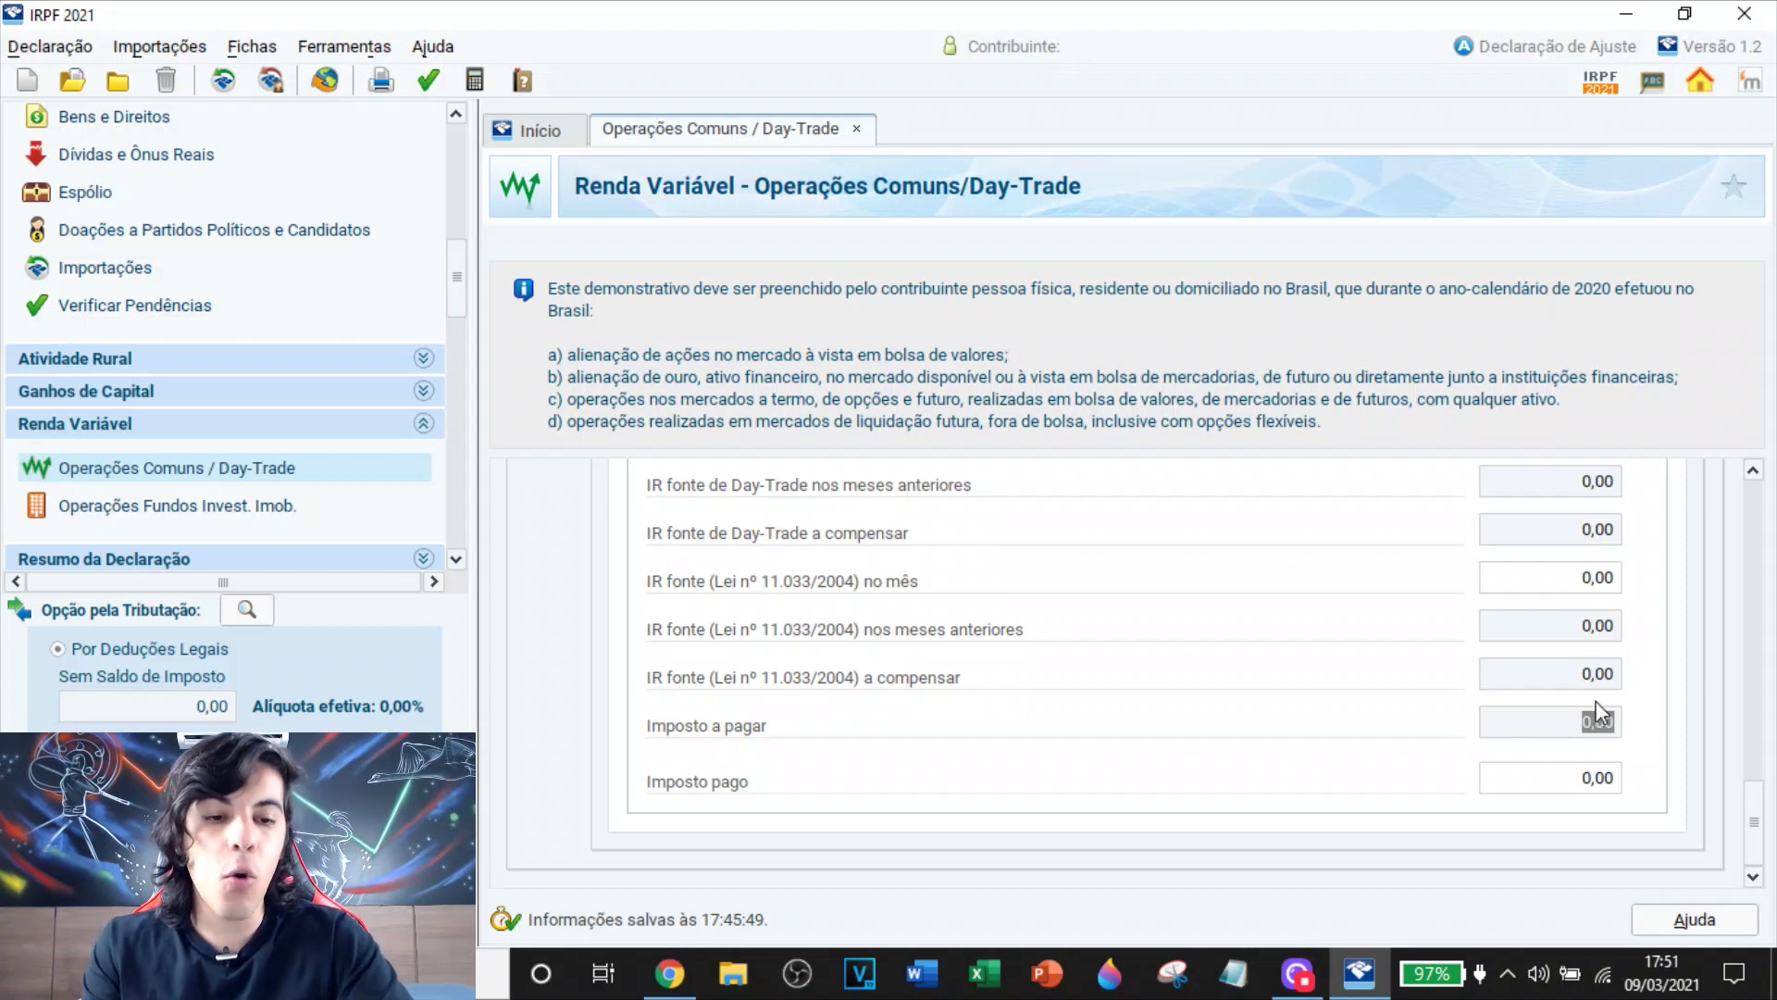
# Set April's Operações Comuns result for Mercado à vista - ações to 5000
pyautogui.moveTo(1753, 819); pyautogui.dragTo(1736, 495)
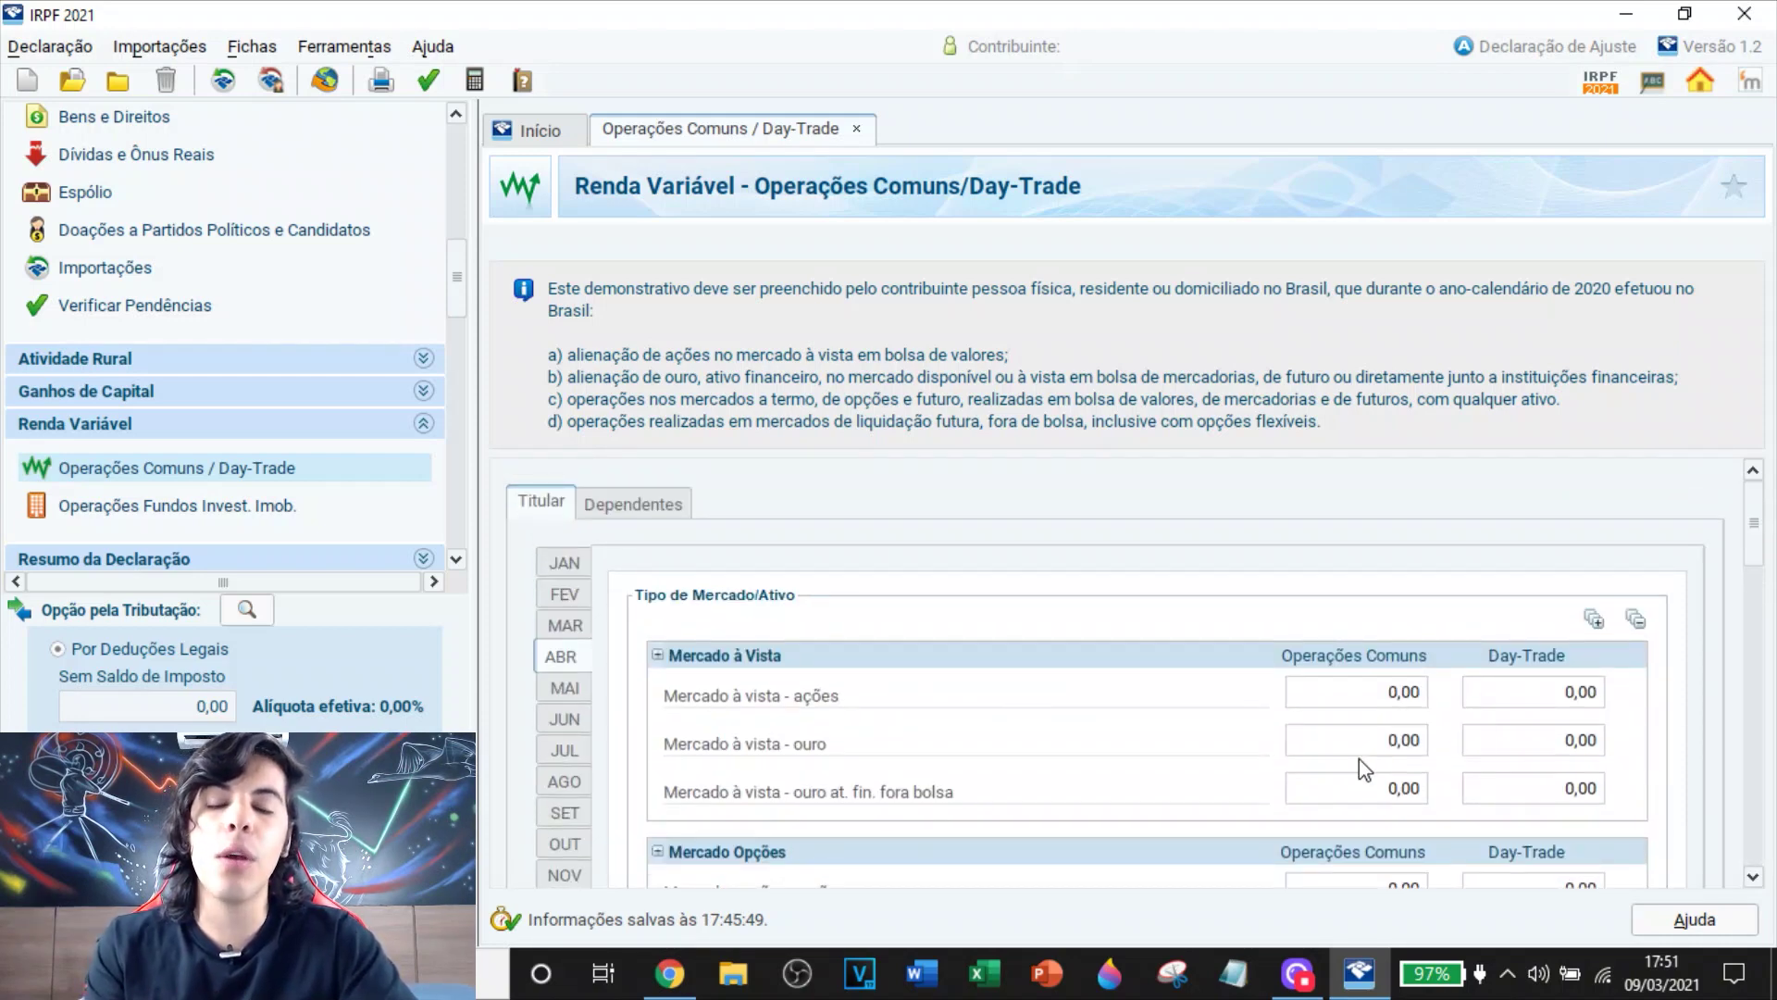
pyautogui.click(1394, 695)
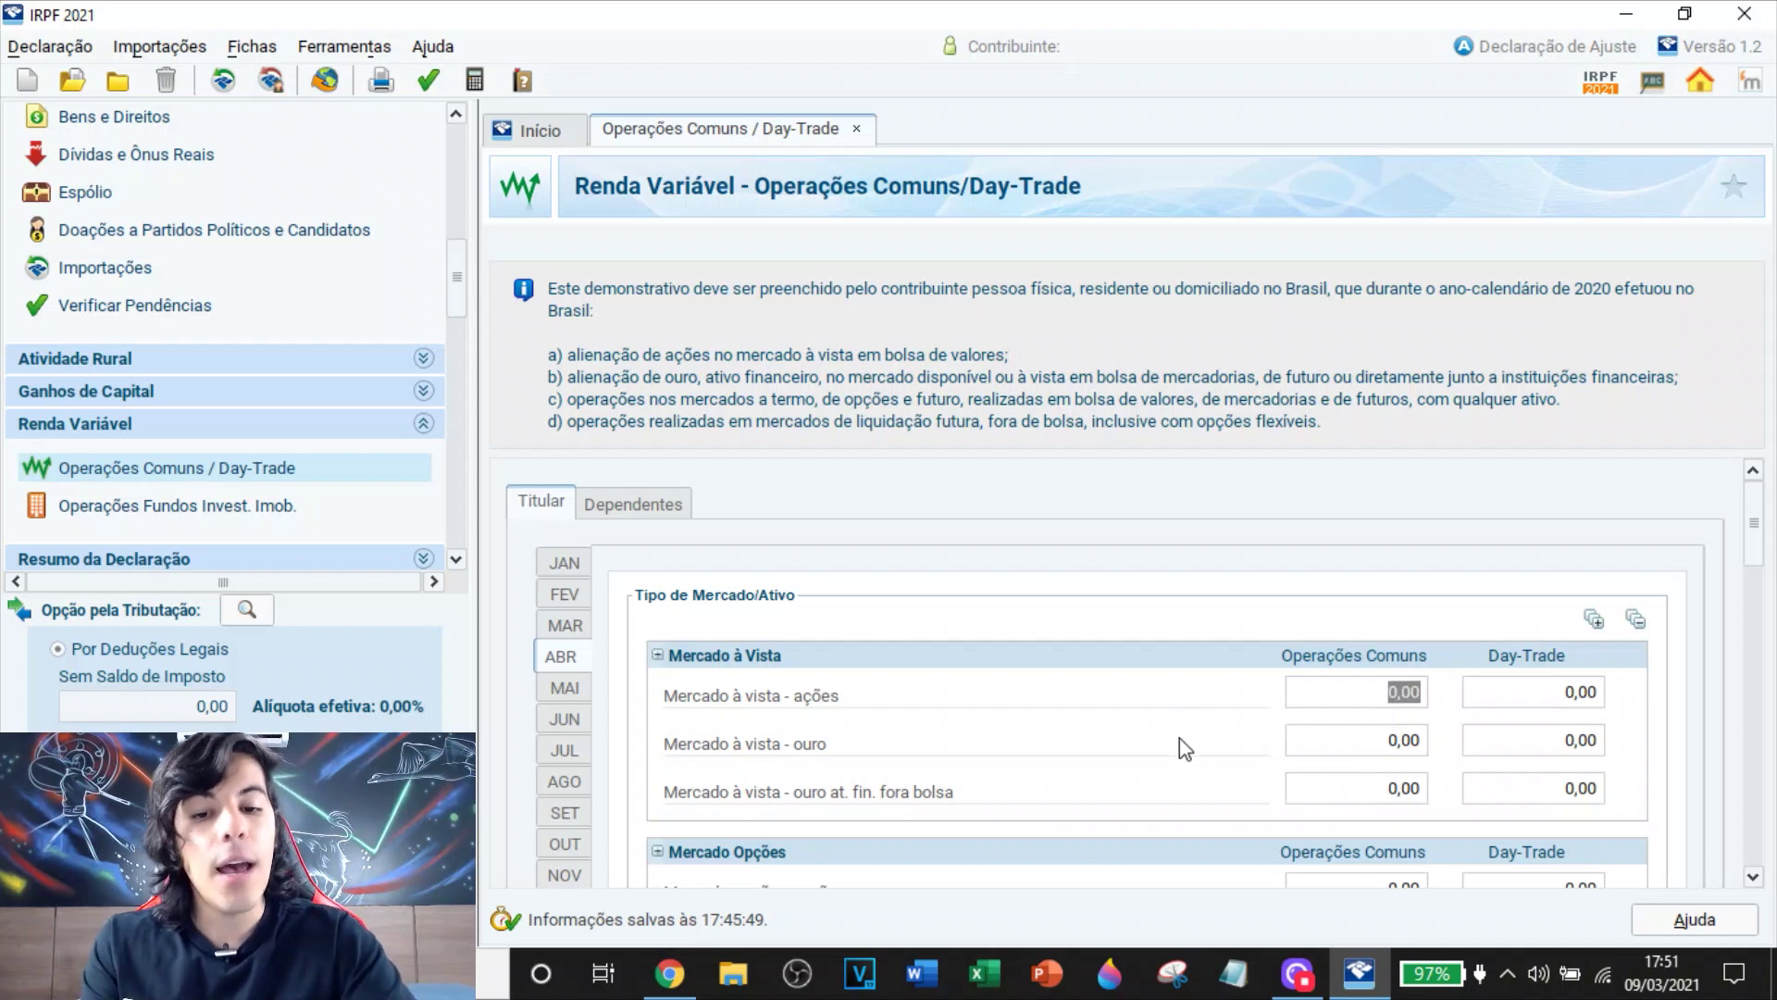
pyautogui.write('5000')
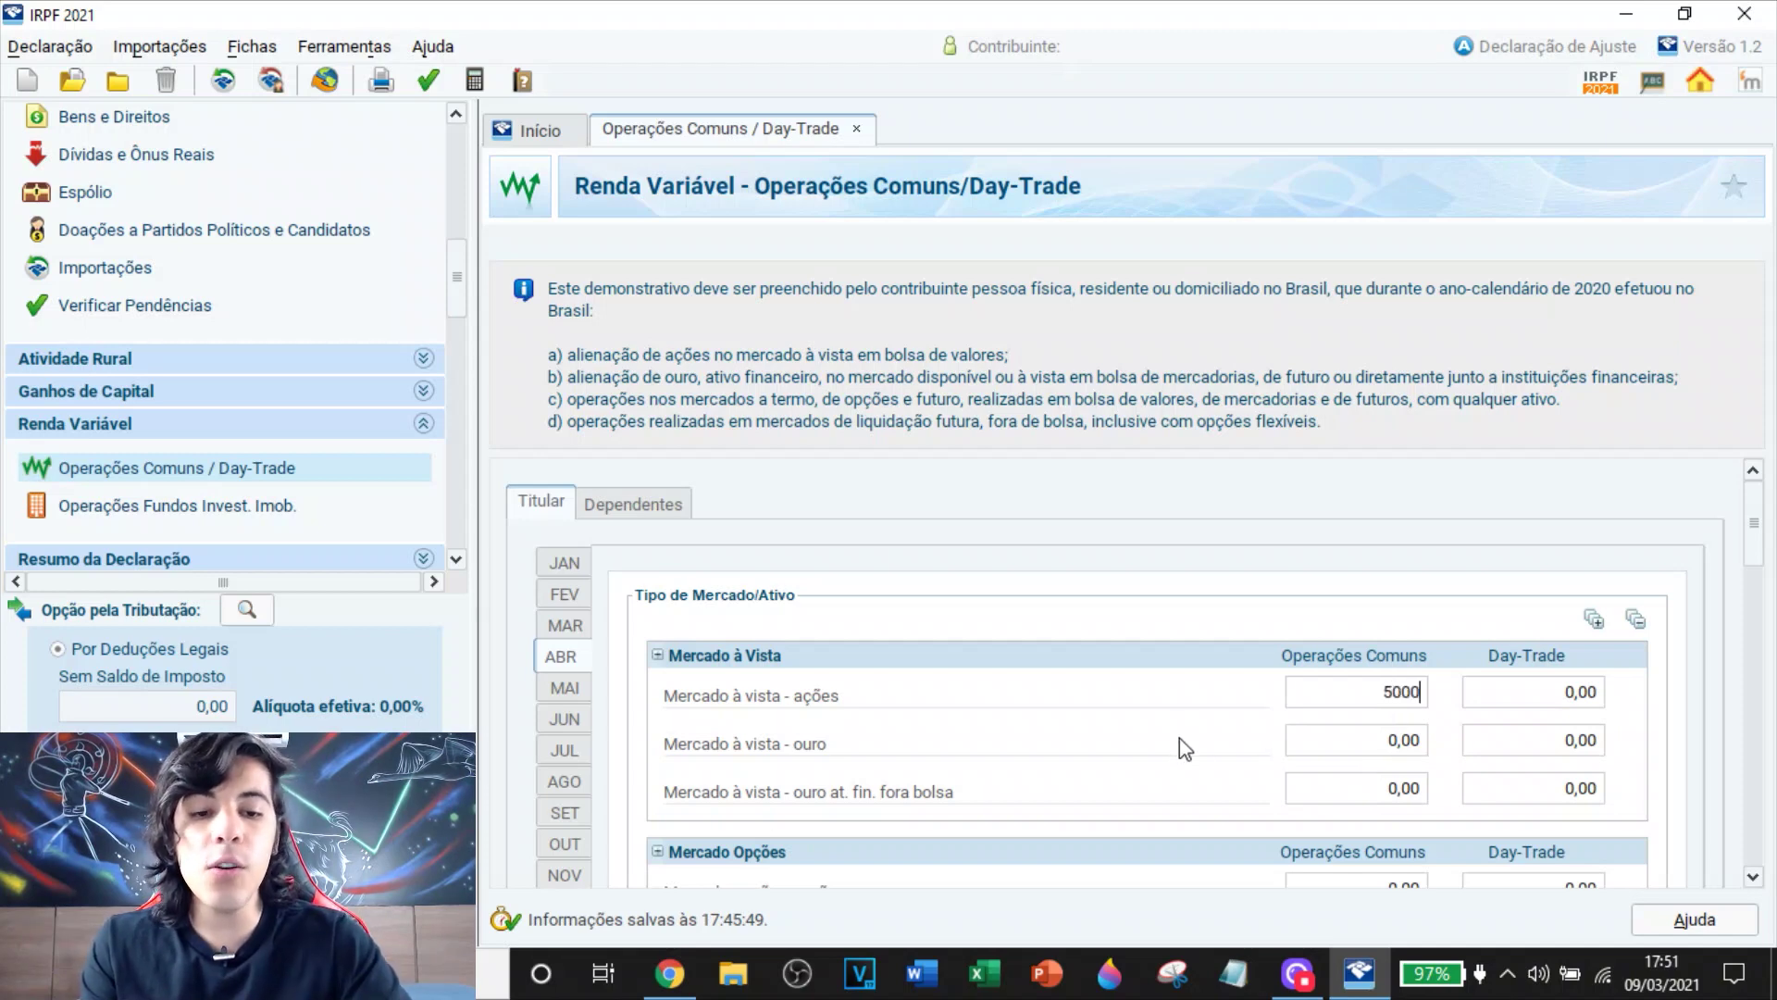
# Check April's Imposto a pagar under Consolidação do Mês and set Imposto pago to 690
pyautogui.moveTo(1755, 524); pyautogui.dragTo(1726, 820)
pyautogui.click(1550, 727)
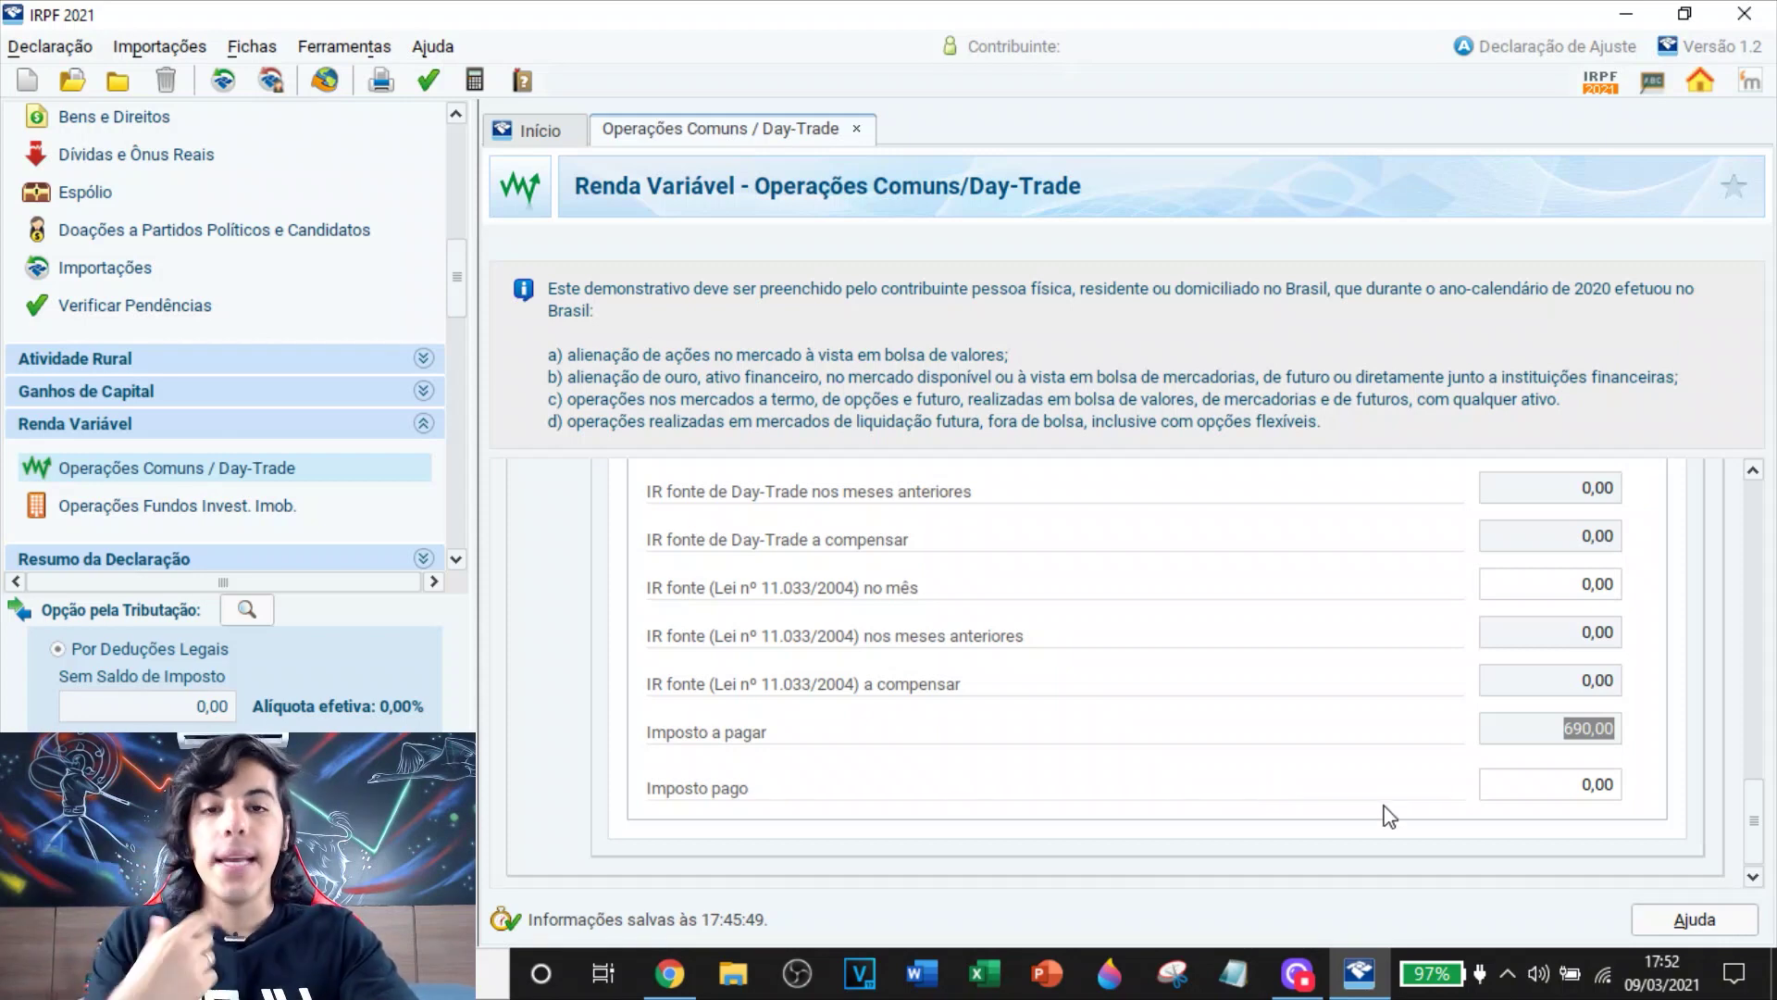
pyautogui.click(1564, 784)
pyautogui.write('690')
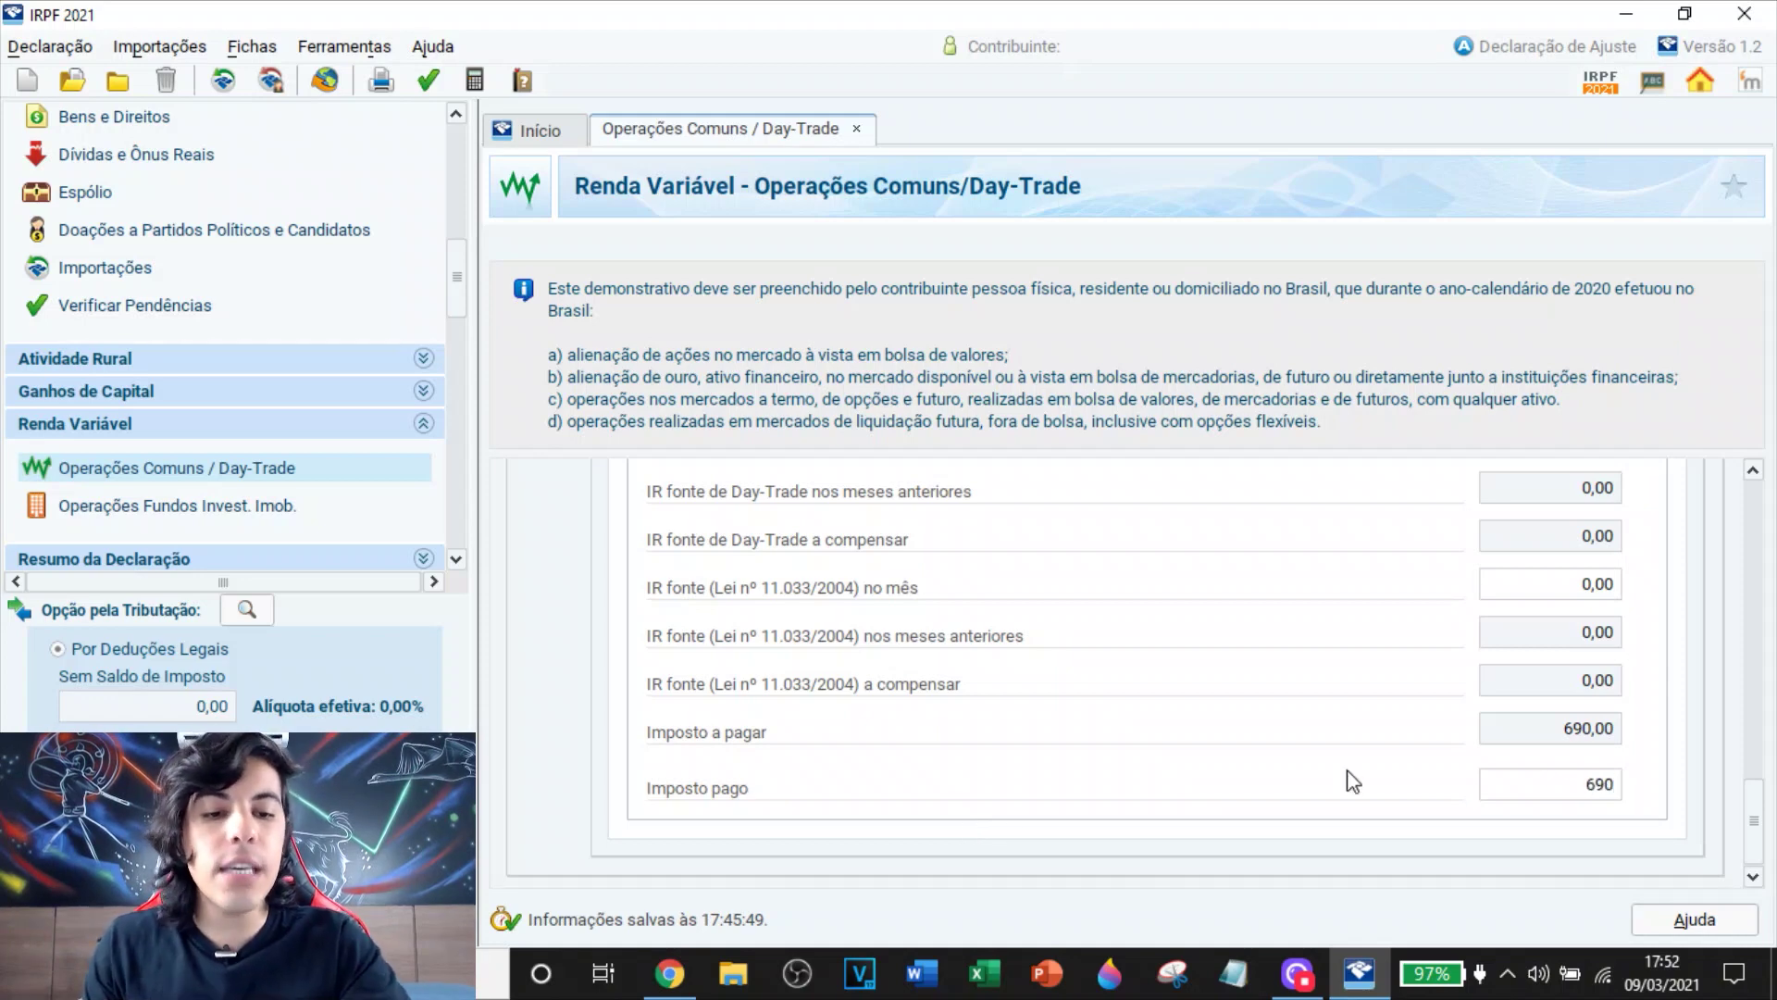
pyautogui.click(1552, 731)
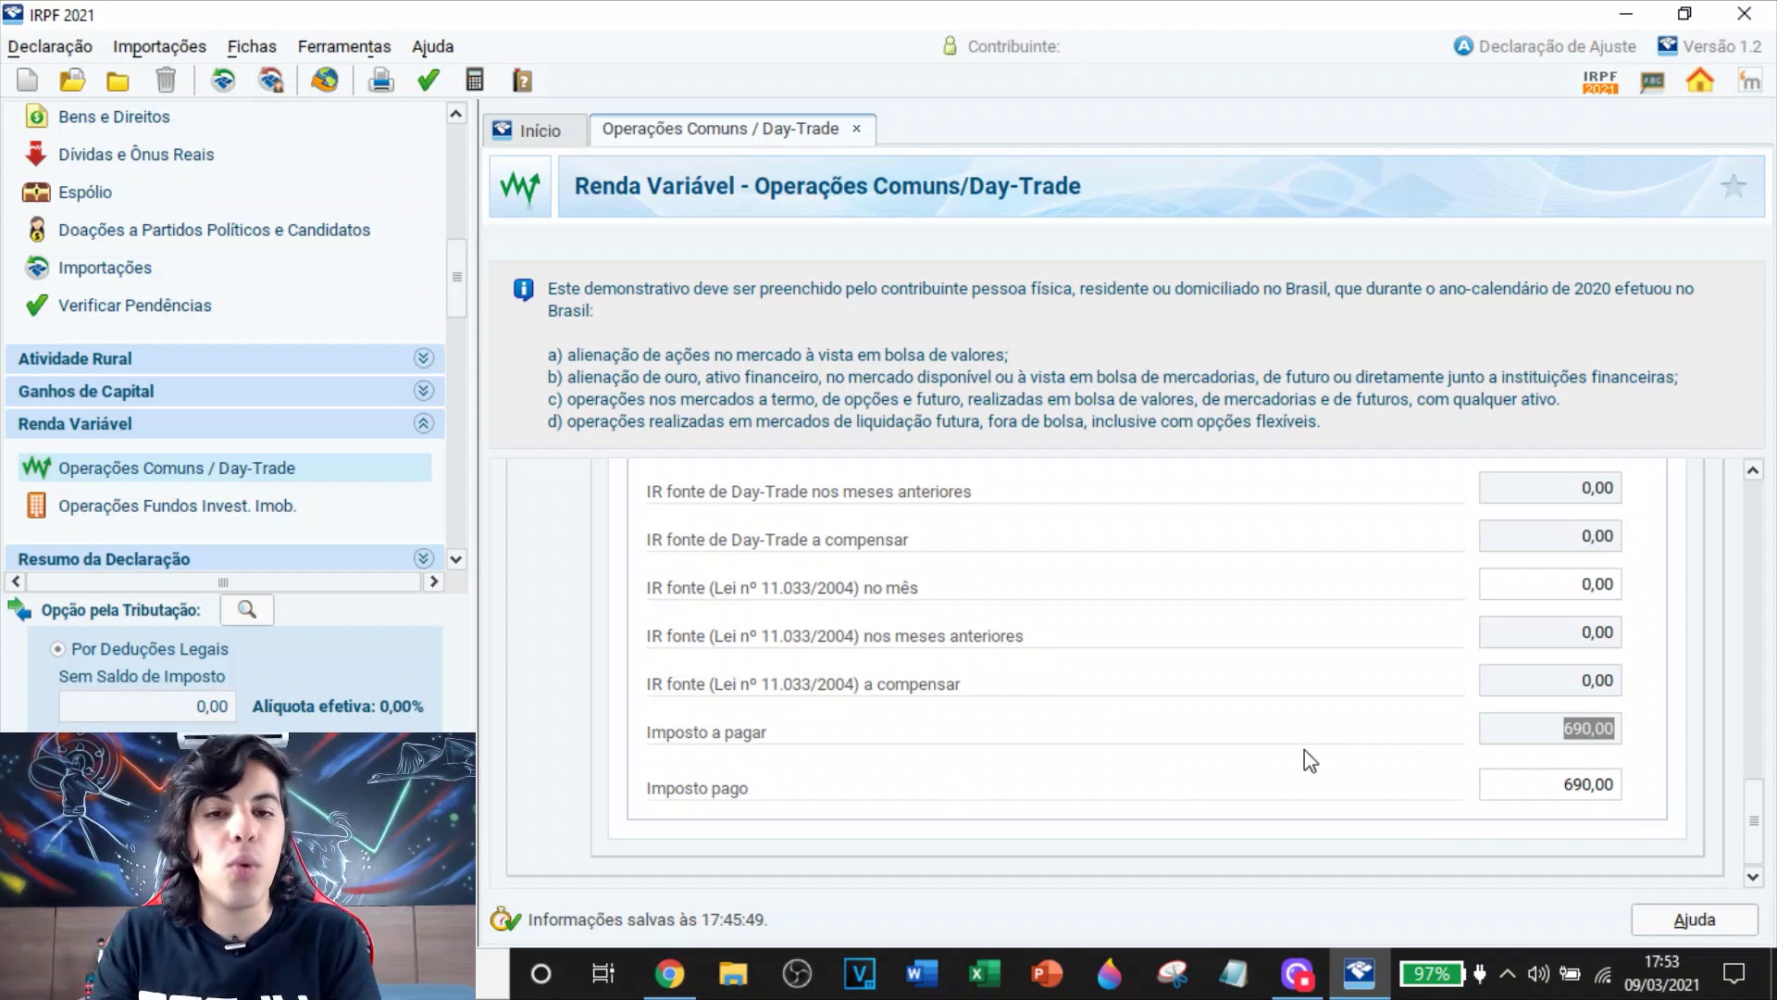
pyautogui.moveTo(1752, 820); pyautogui.dragTo(1775, 913)
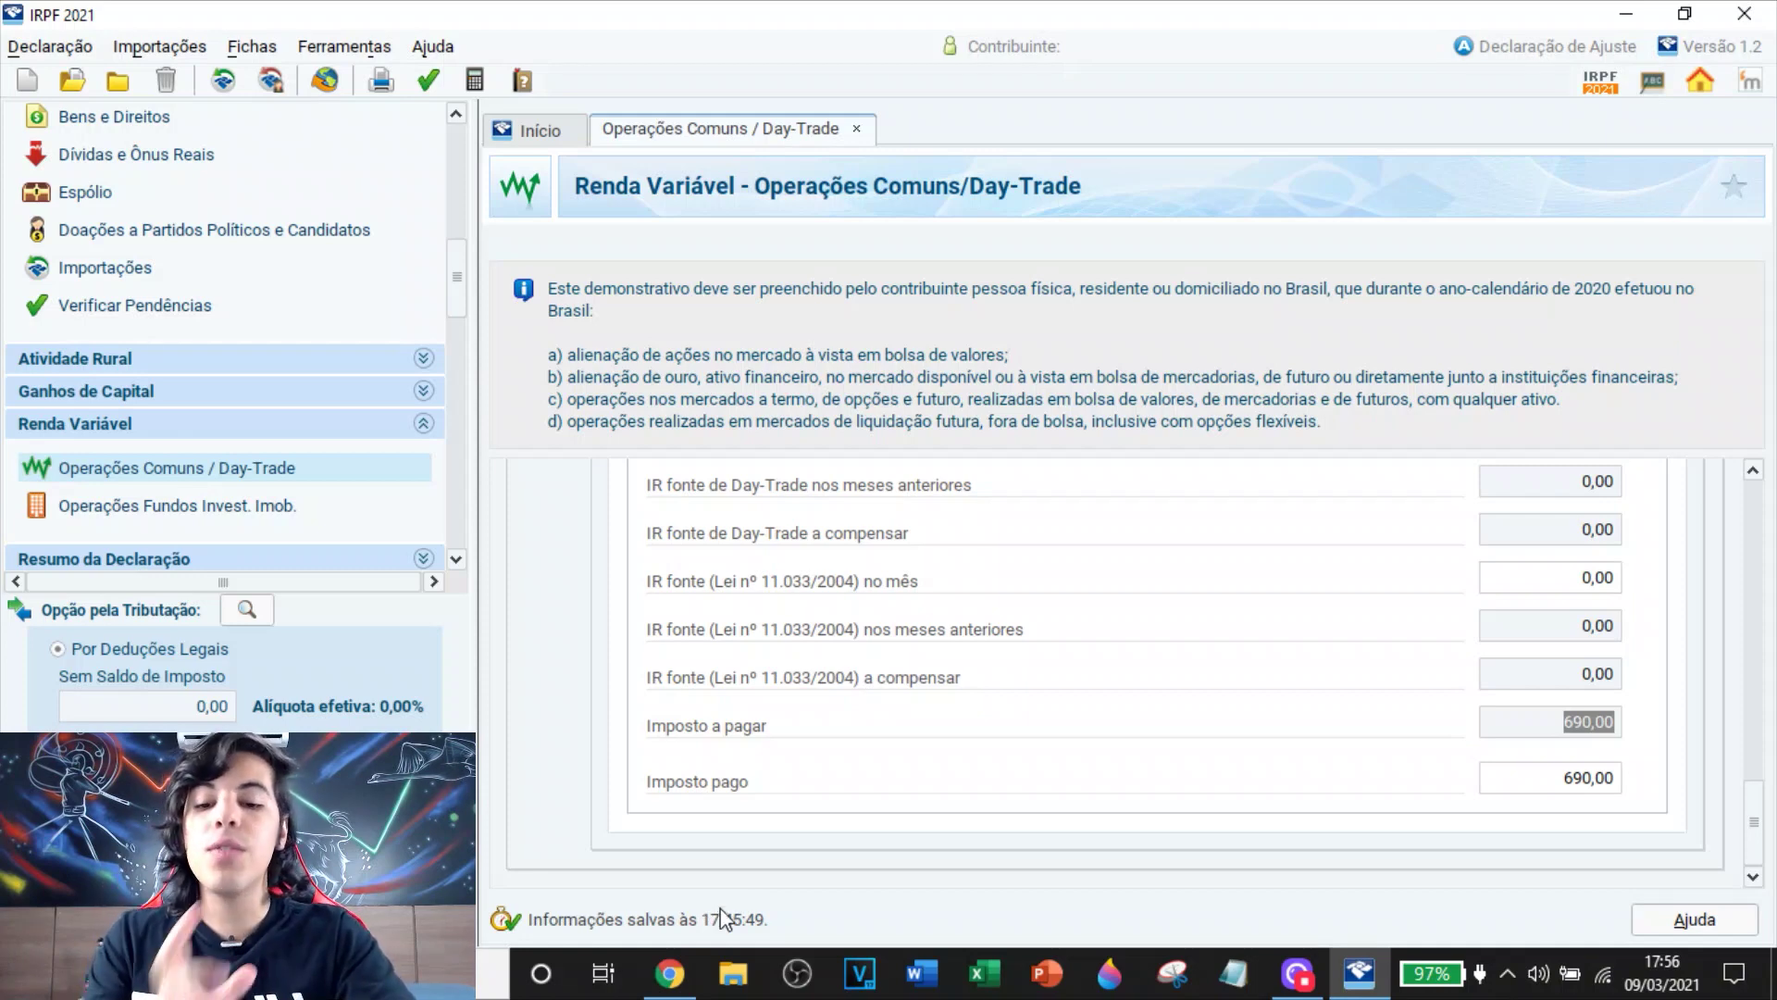
# Switch to the CEI site in Chrome and open the Informe de rendimentos for Empréstimos de ativos with Exercício 2020
pyautogui.click(671, 973)
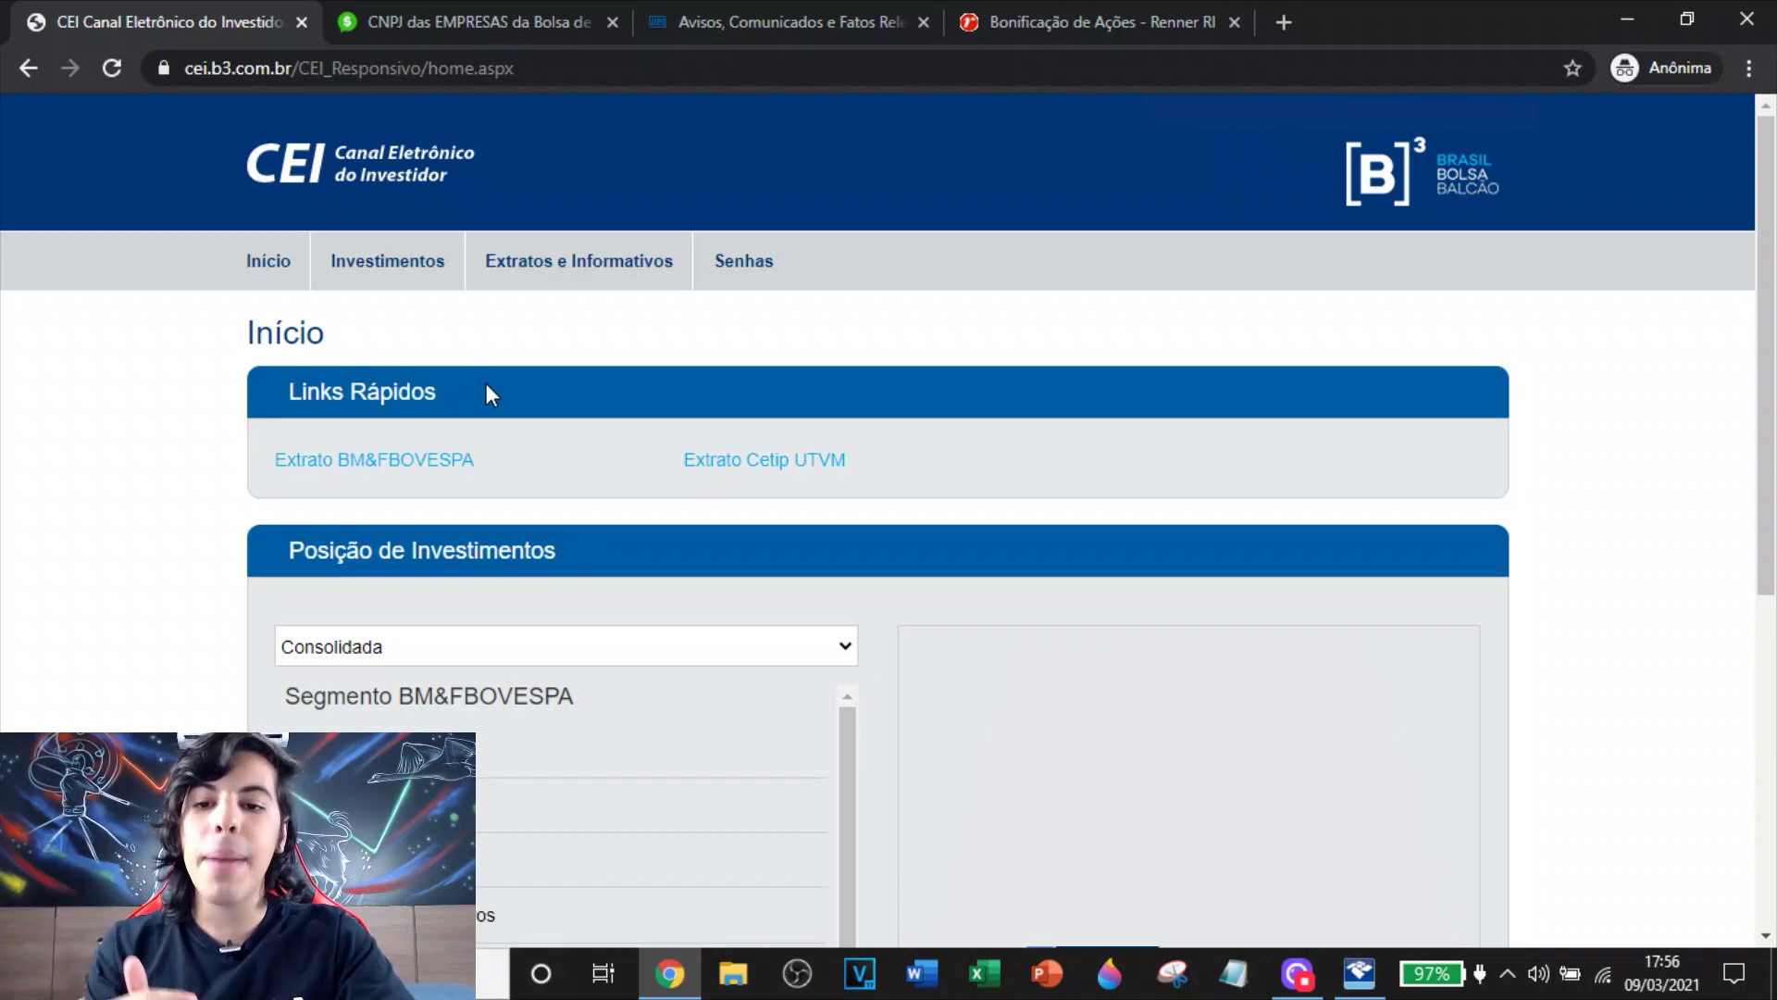
pyautogui.click(596, 276)
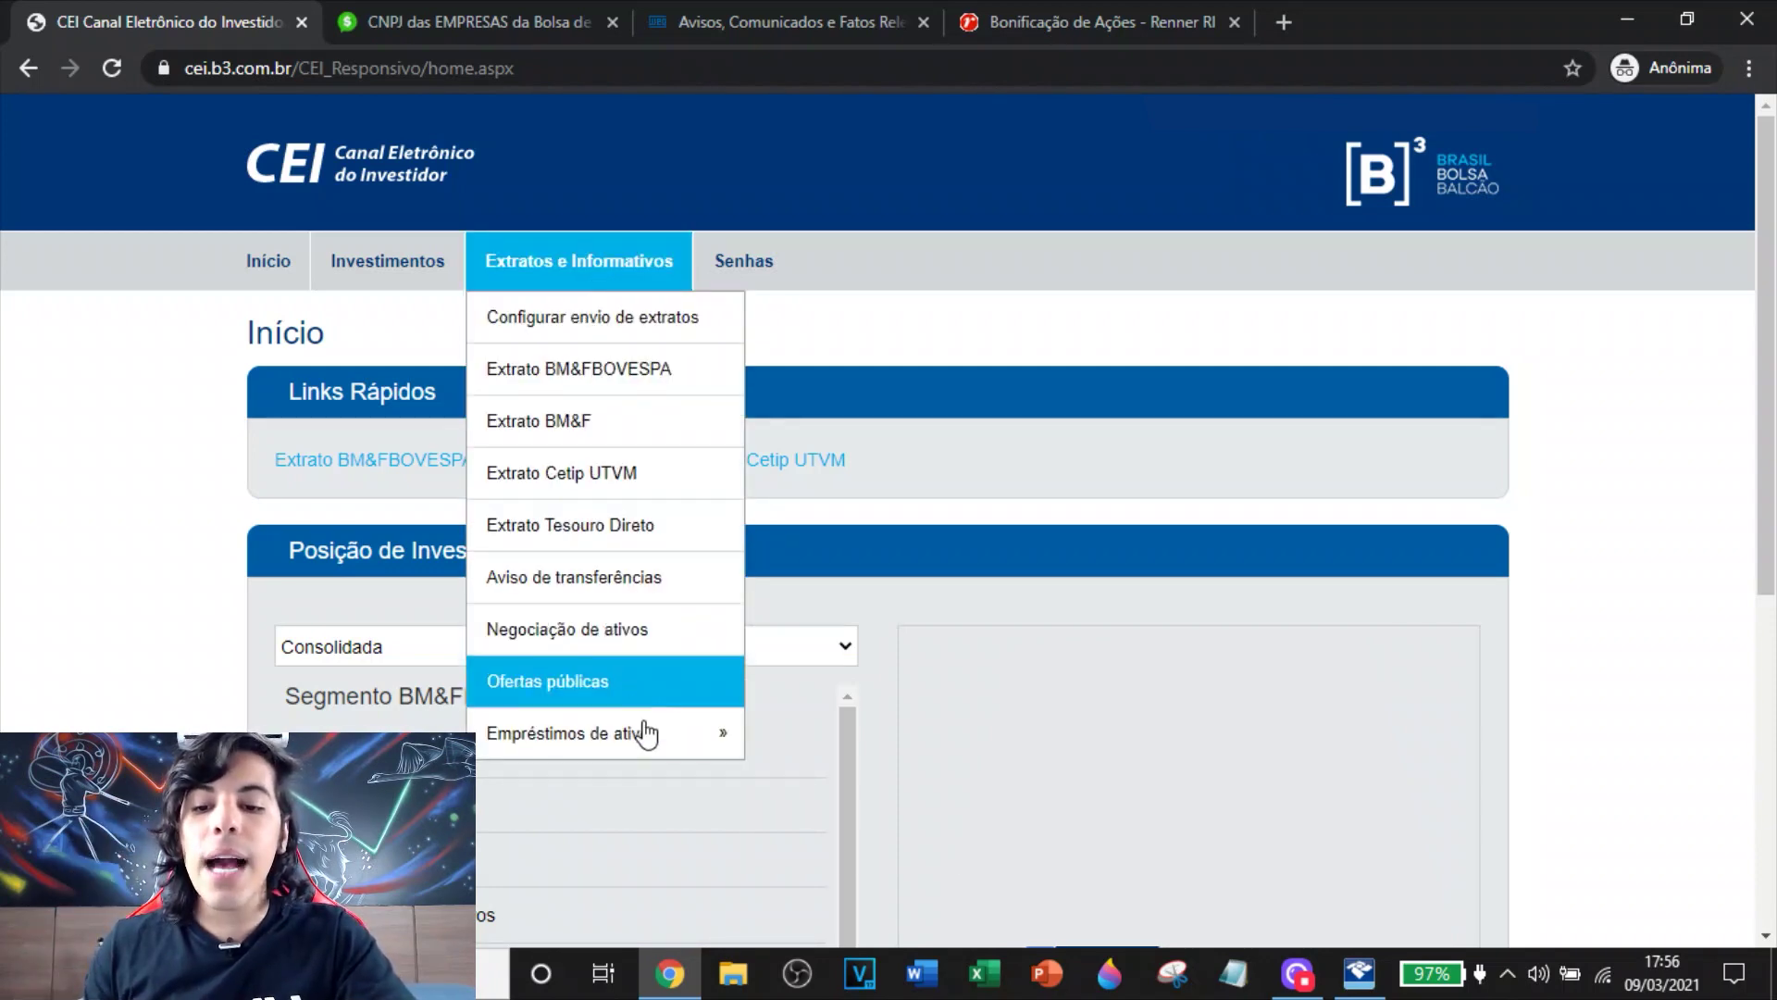
pyautogui.moveTo(704, 741)
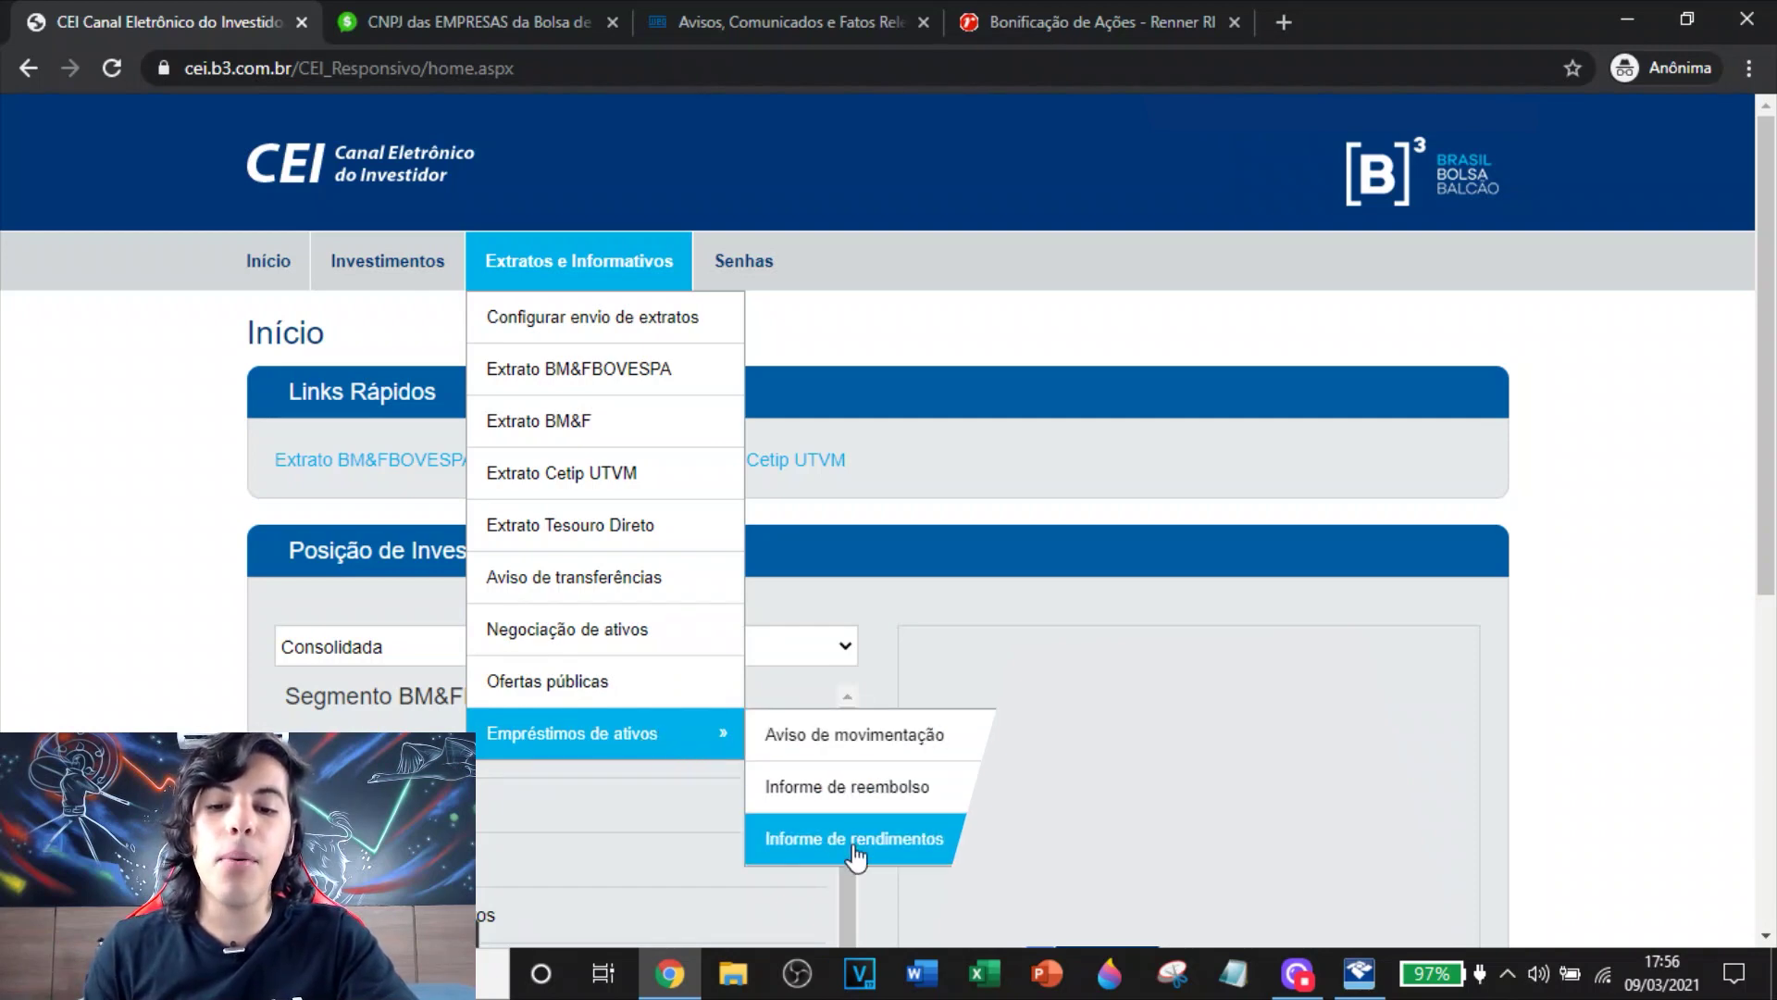
pyautogui.click(852, 843)
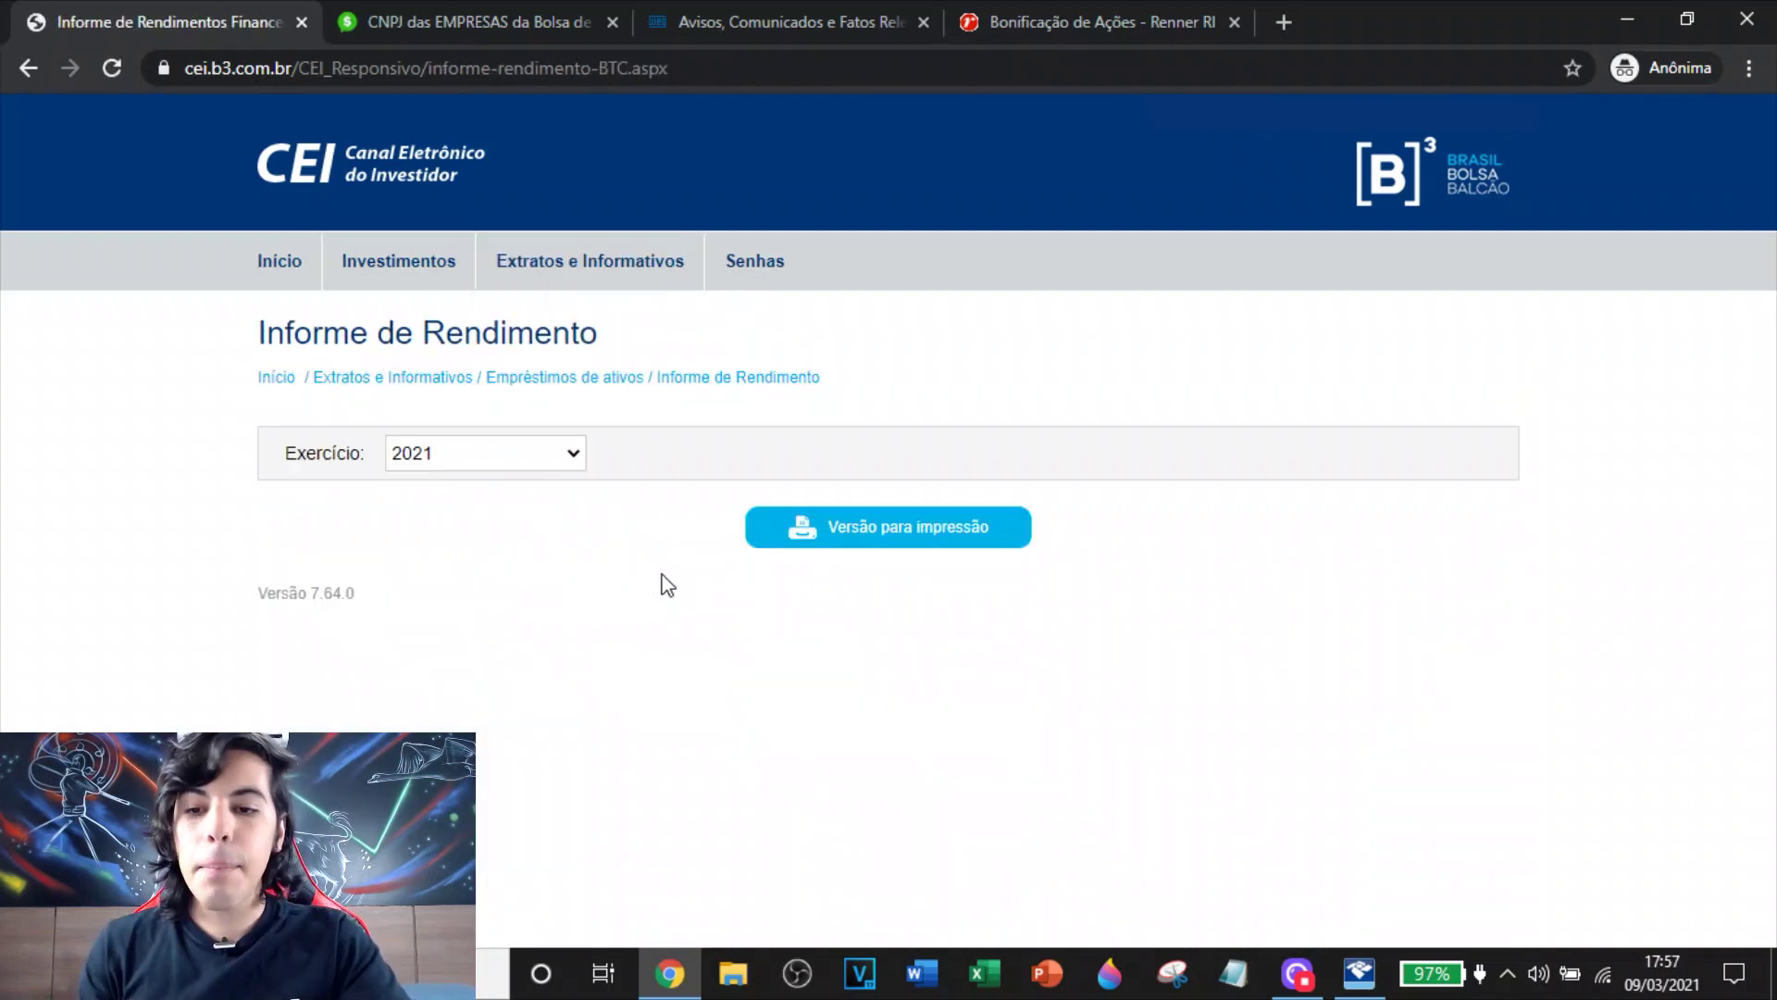
pyautogui.click(496, 460)
pyautogui.click(444, 483)
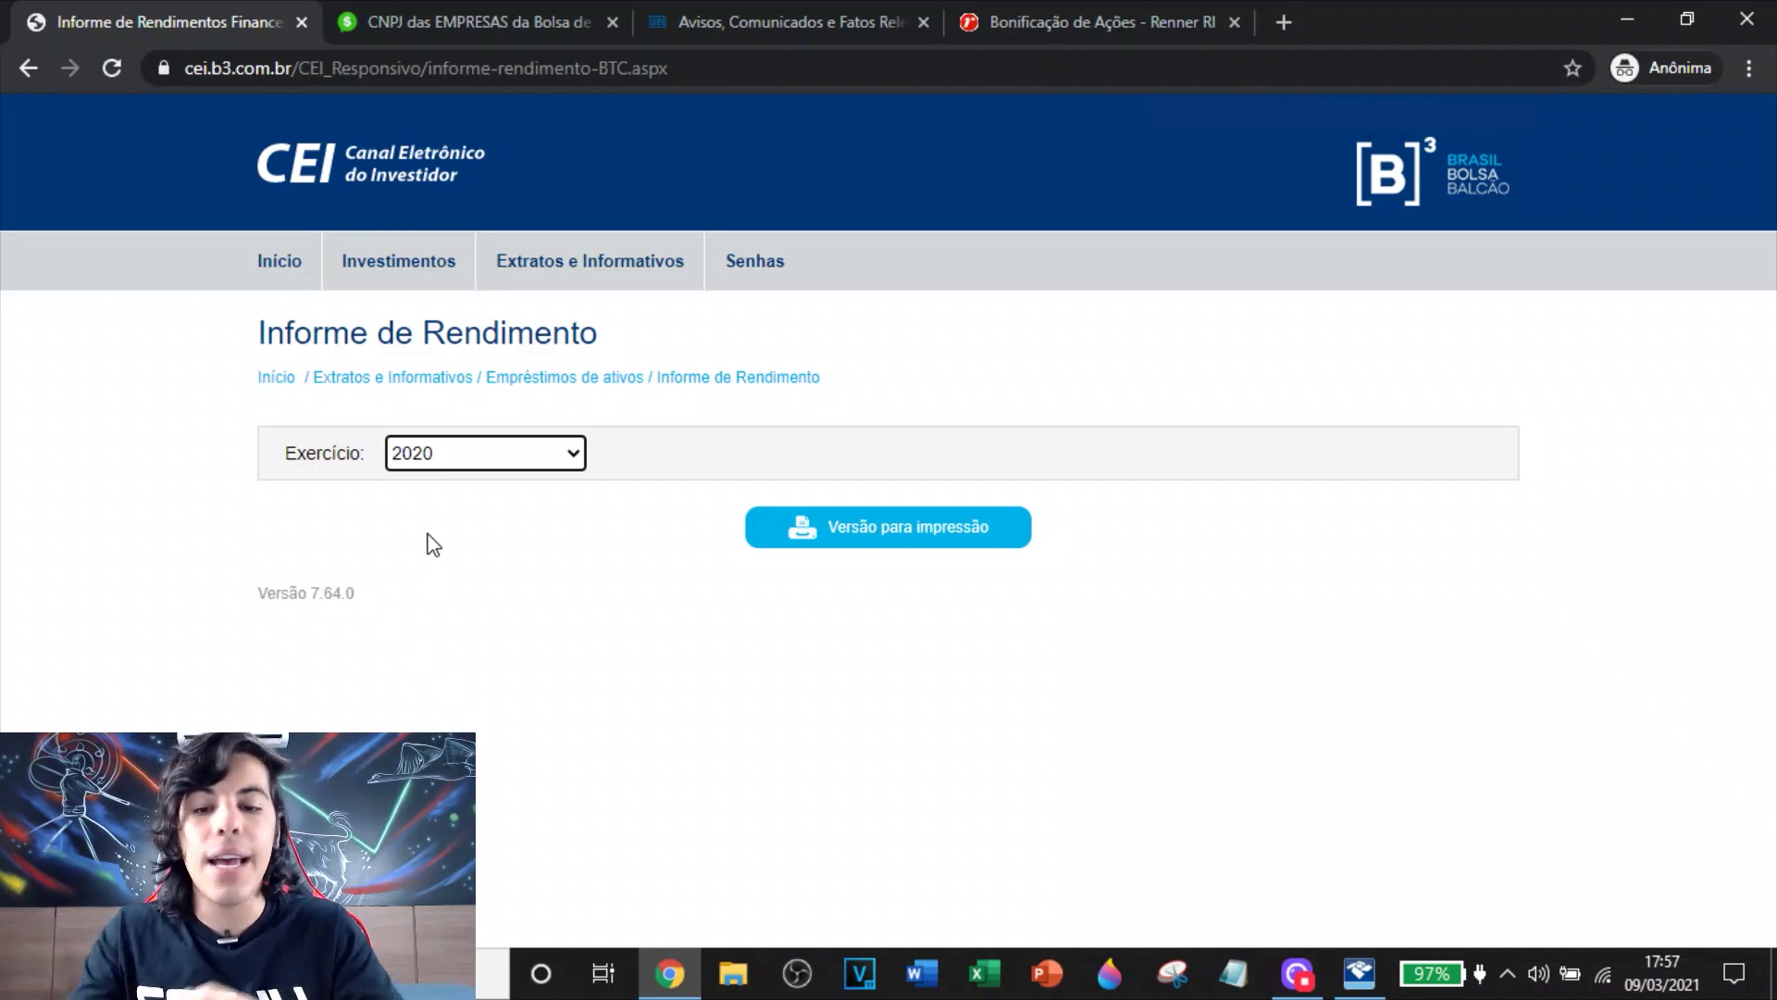
pyautogui.click(431, 544)
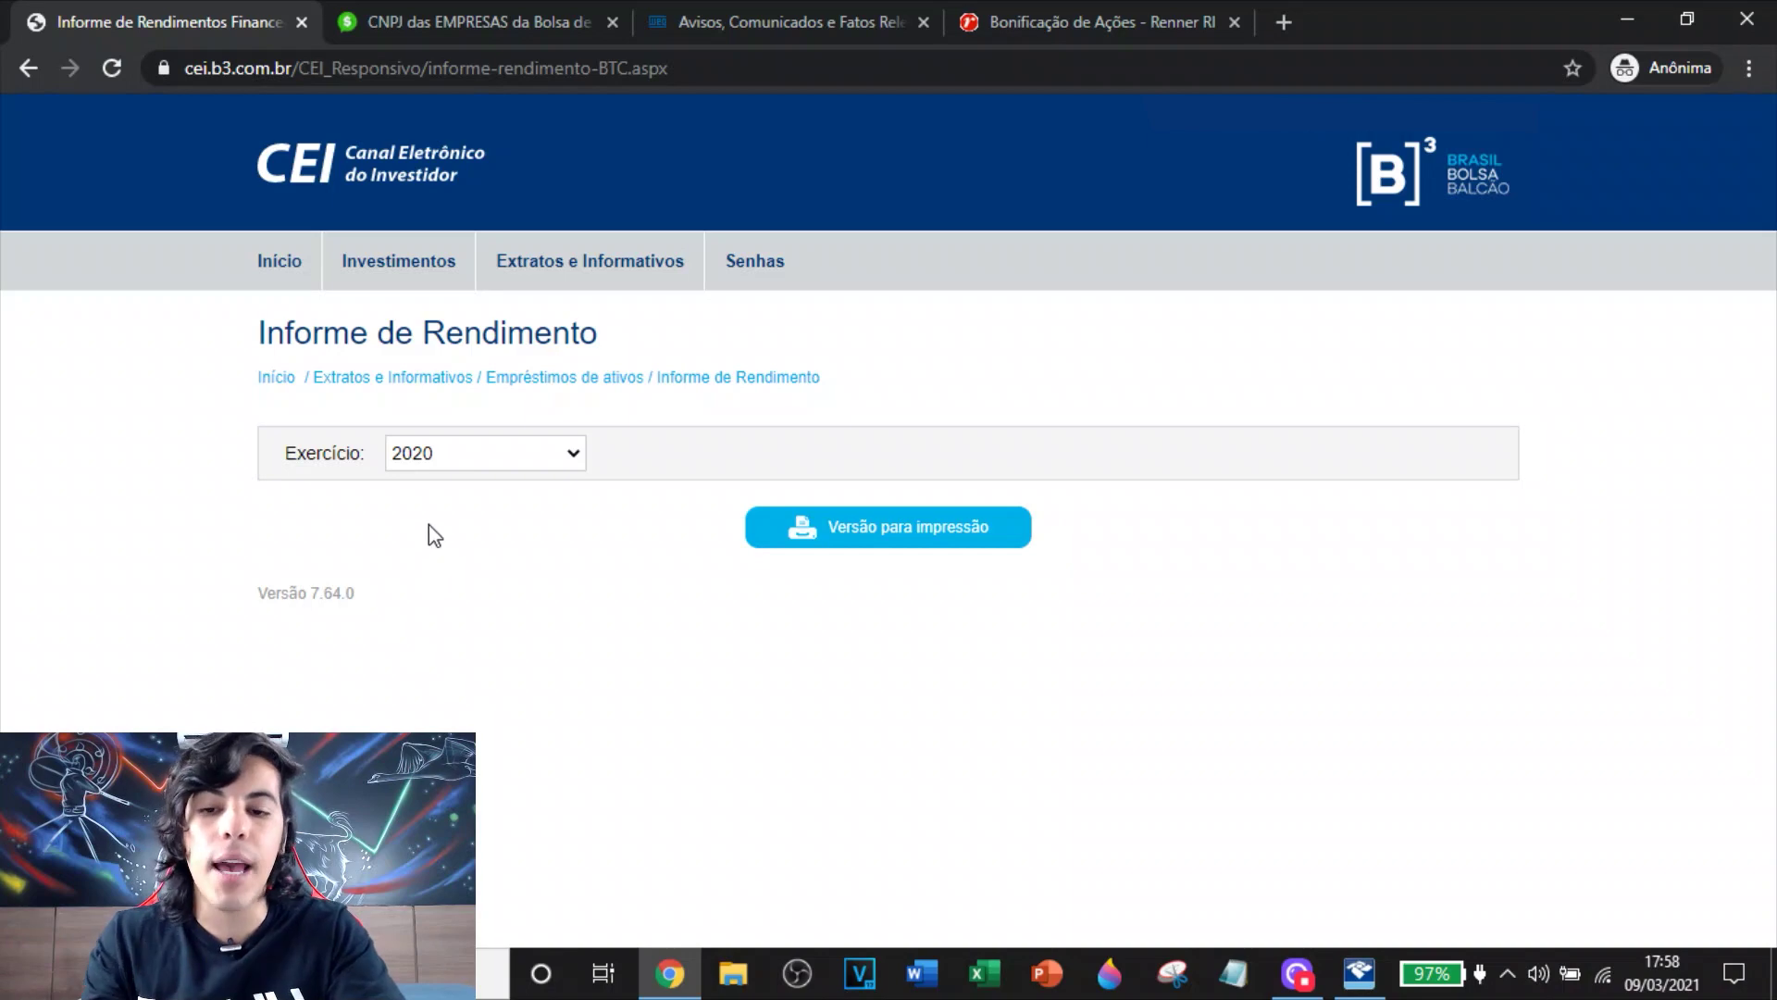
# Return to IRPF 2021 and start a new entry under Rendimentos Sujeitos à Tributação Exclusiva/Definitiva of type 06 - Rendimentos de aplicações financeiras
pyautogui.click(1358, 972)
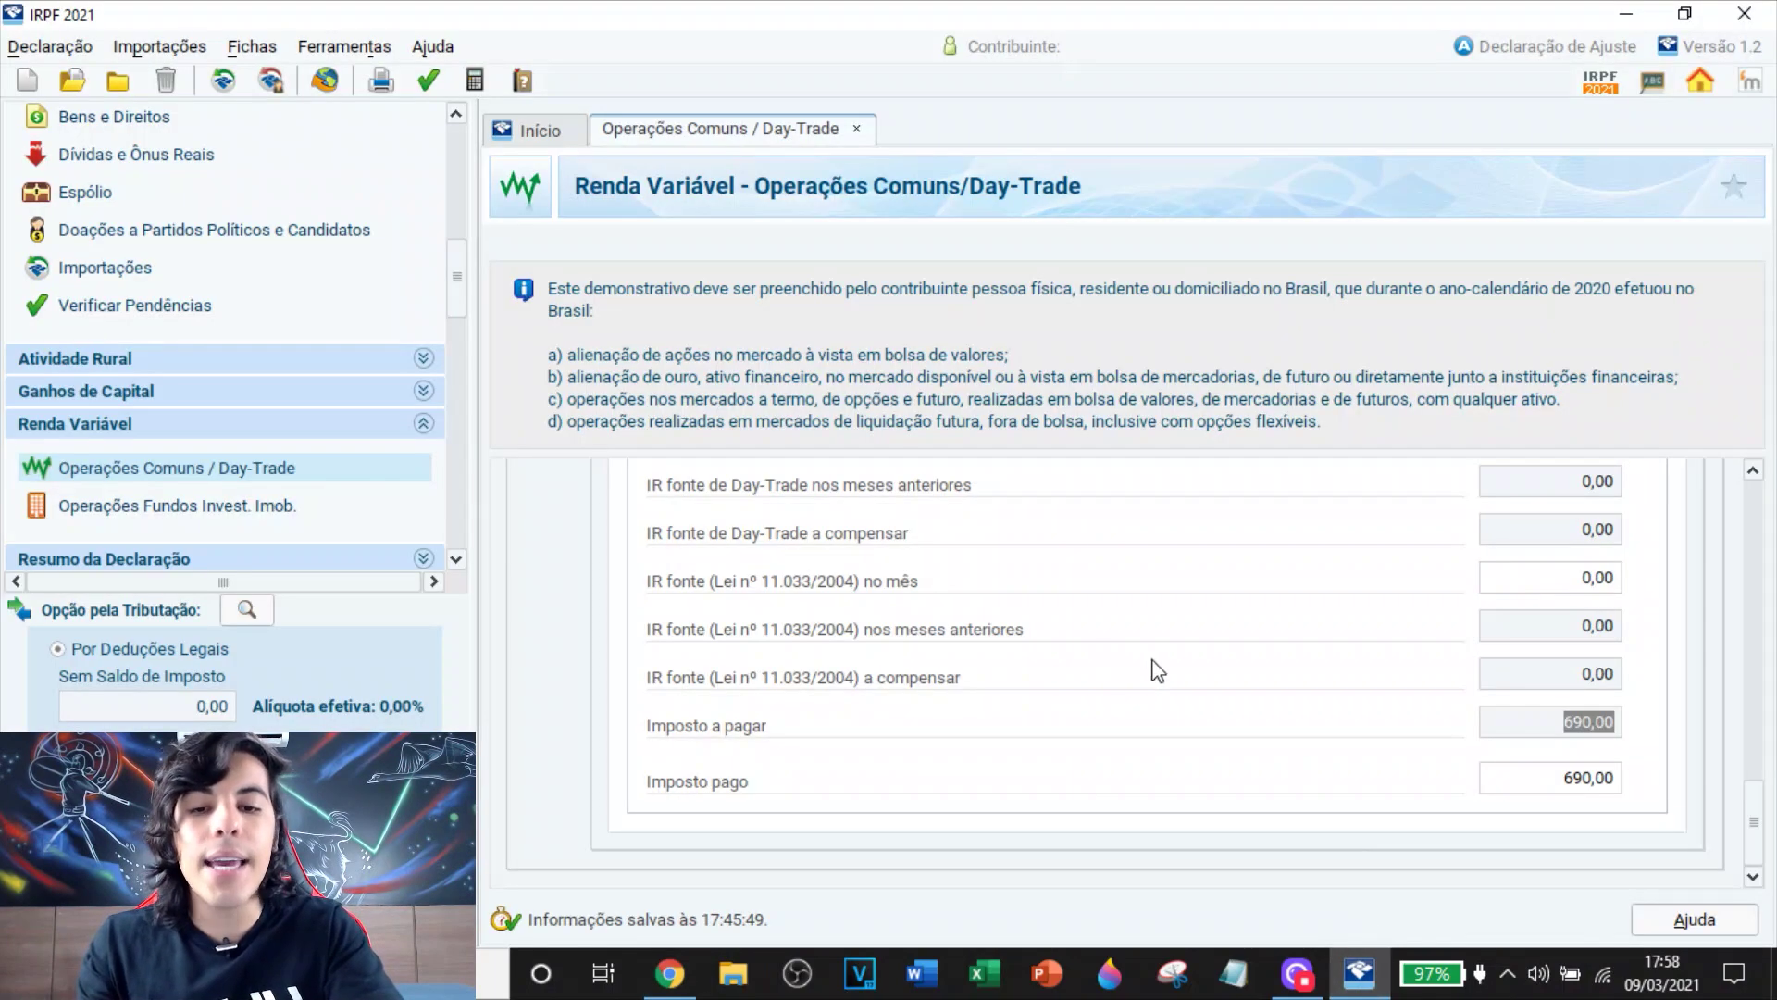
pyautogui.scroll(5, 252, 333)
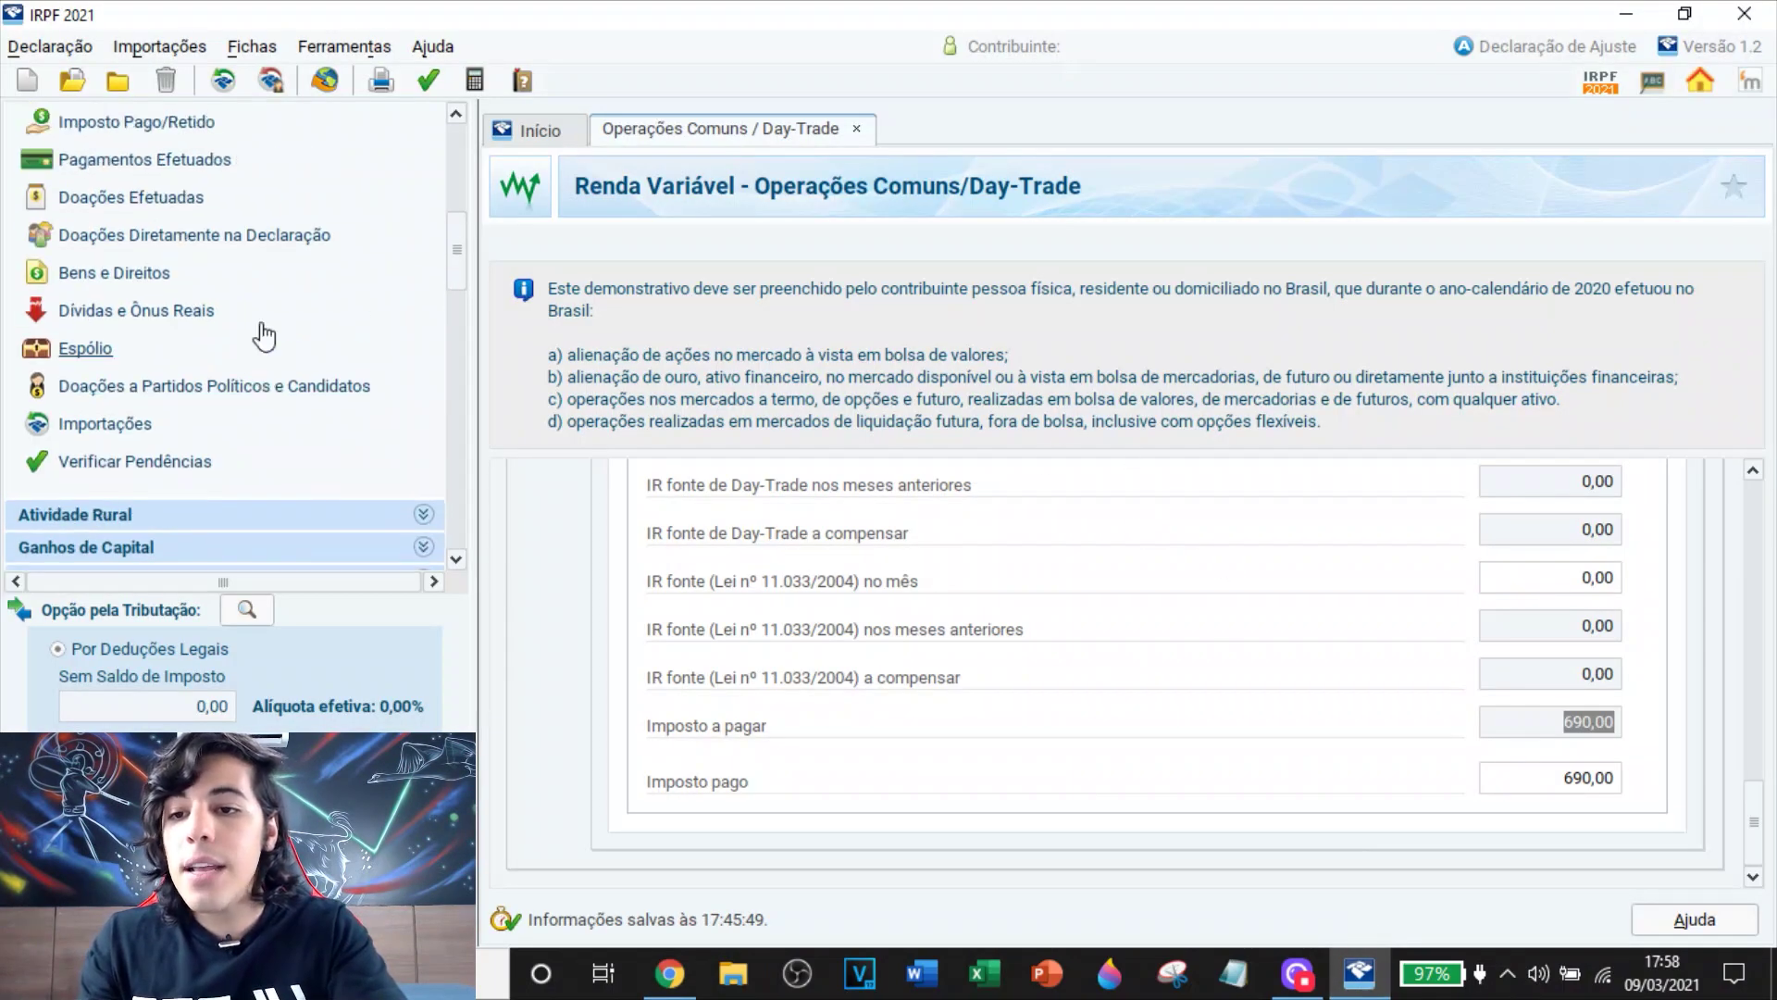
pyautogui.scroll(1, 252, 352)
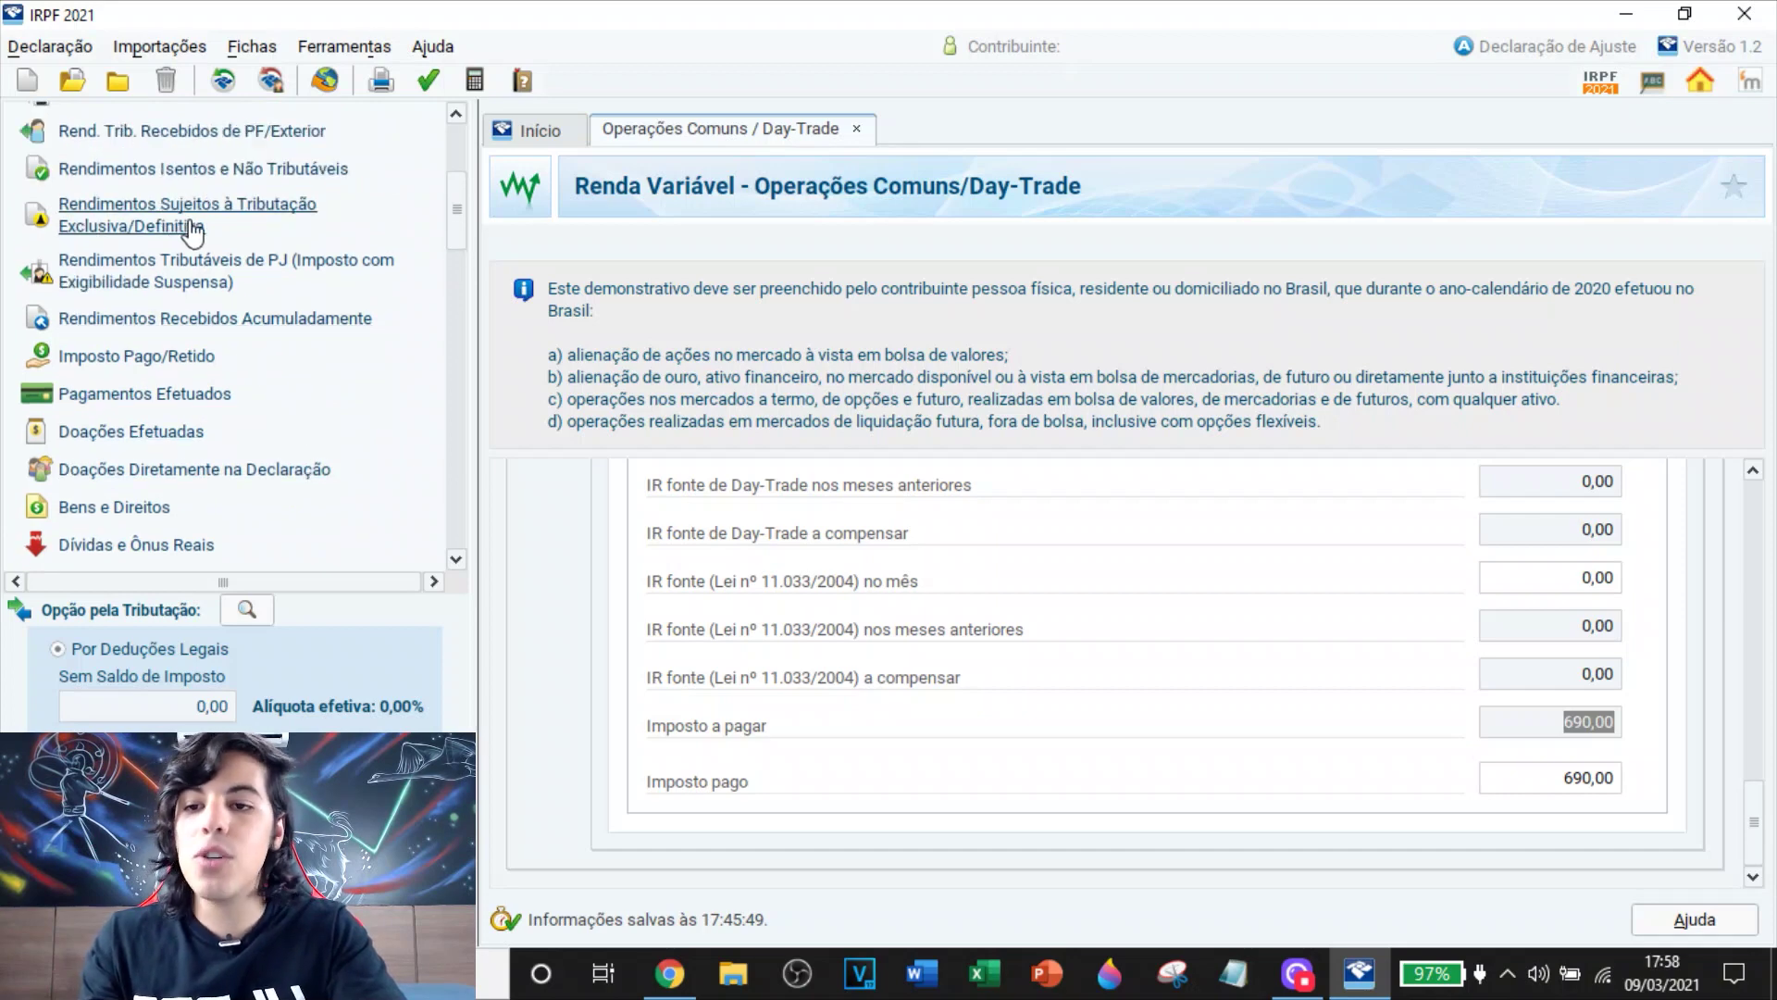
pyautogui.click(194, 229)
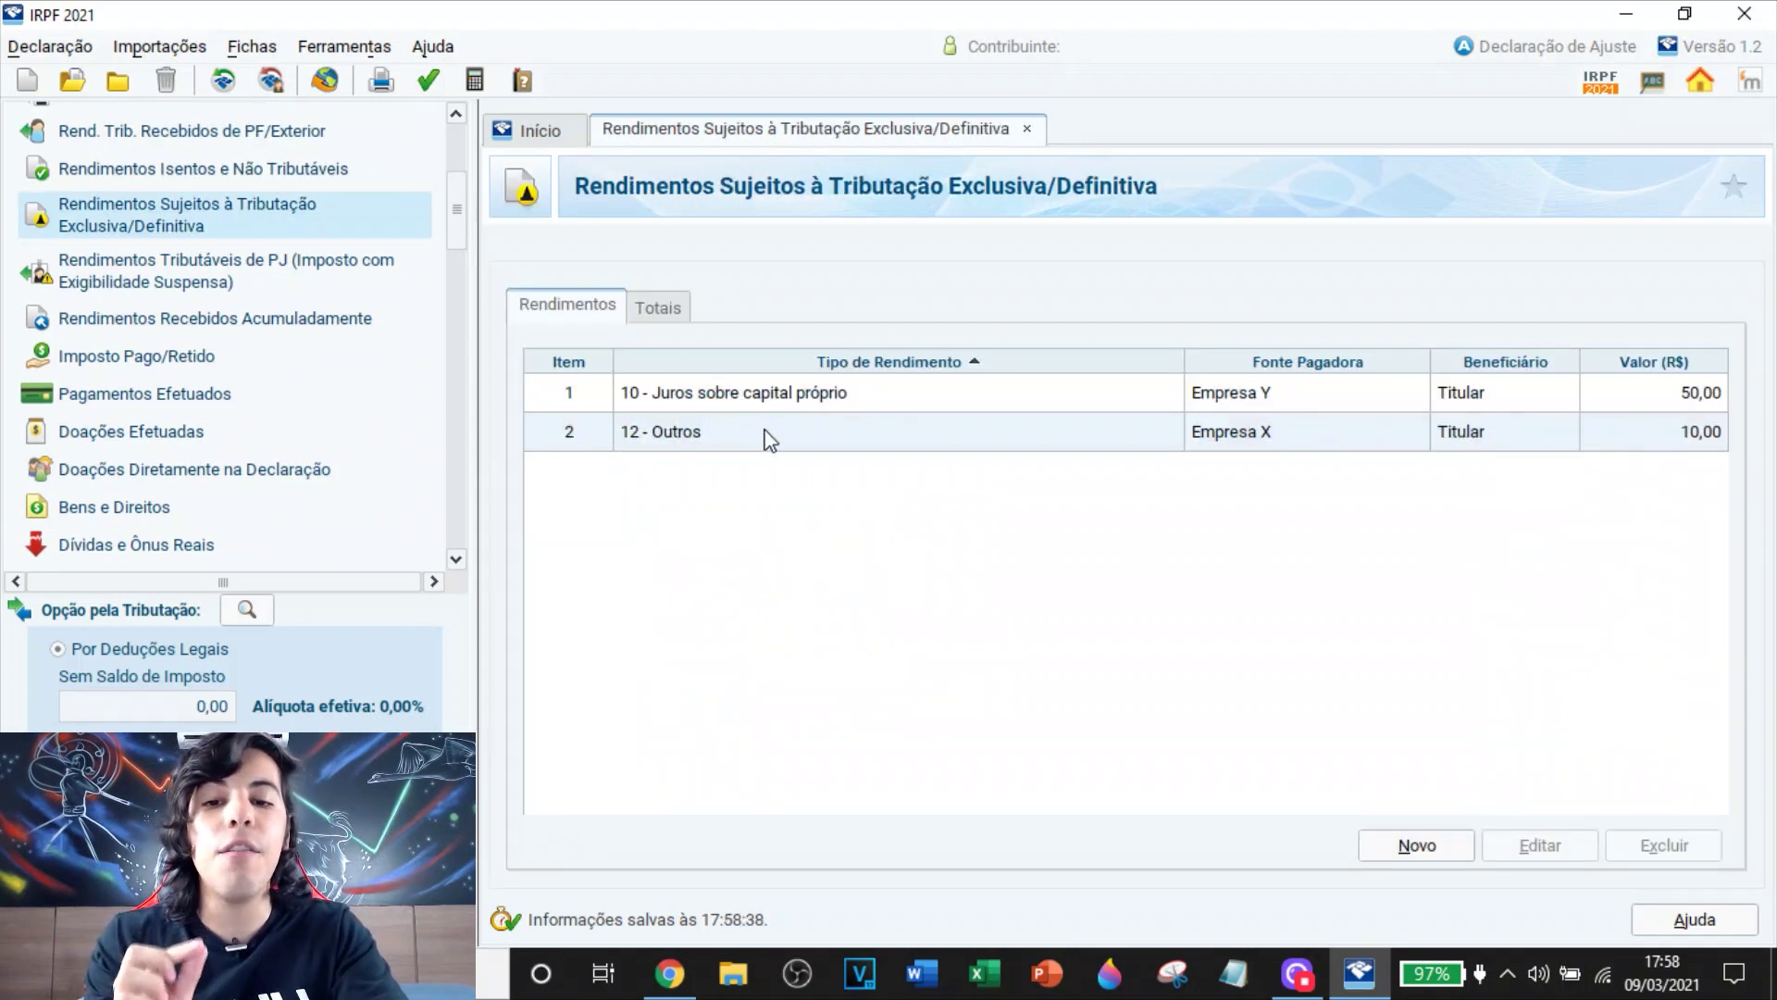
pyautogui.click(1409, 850)
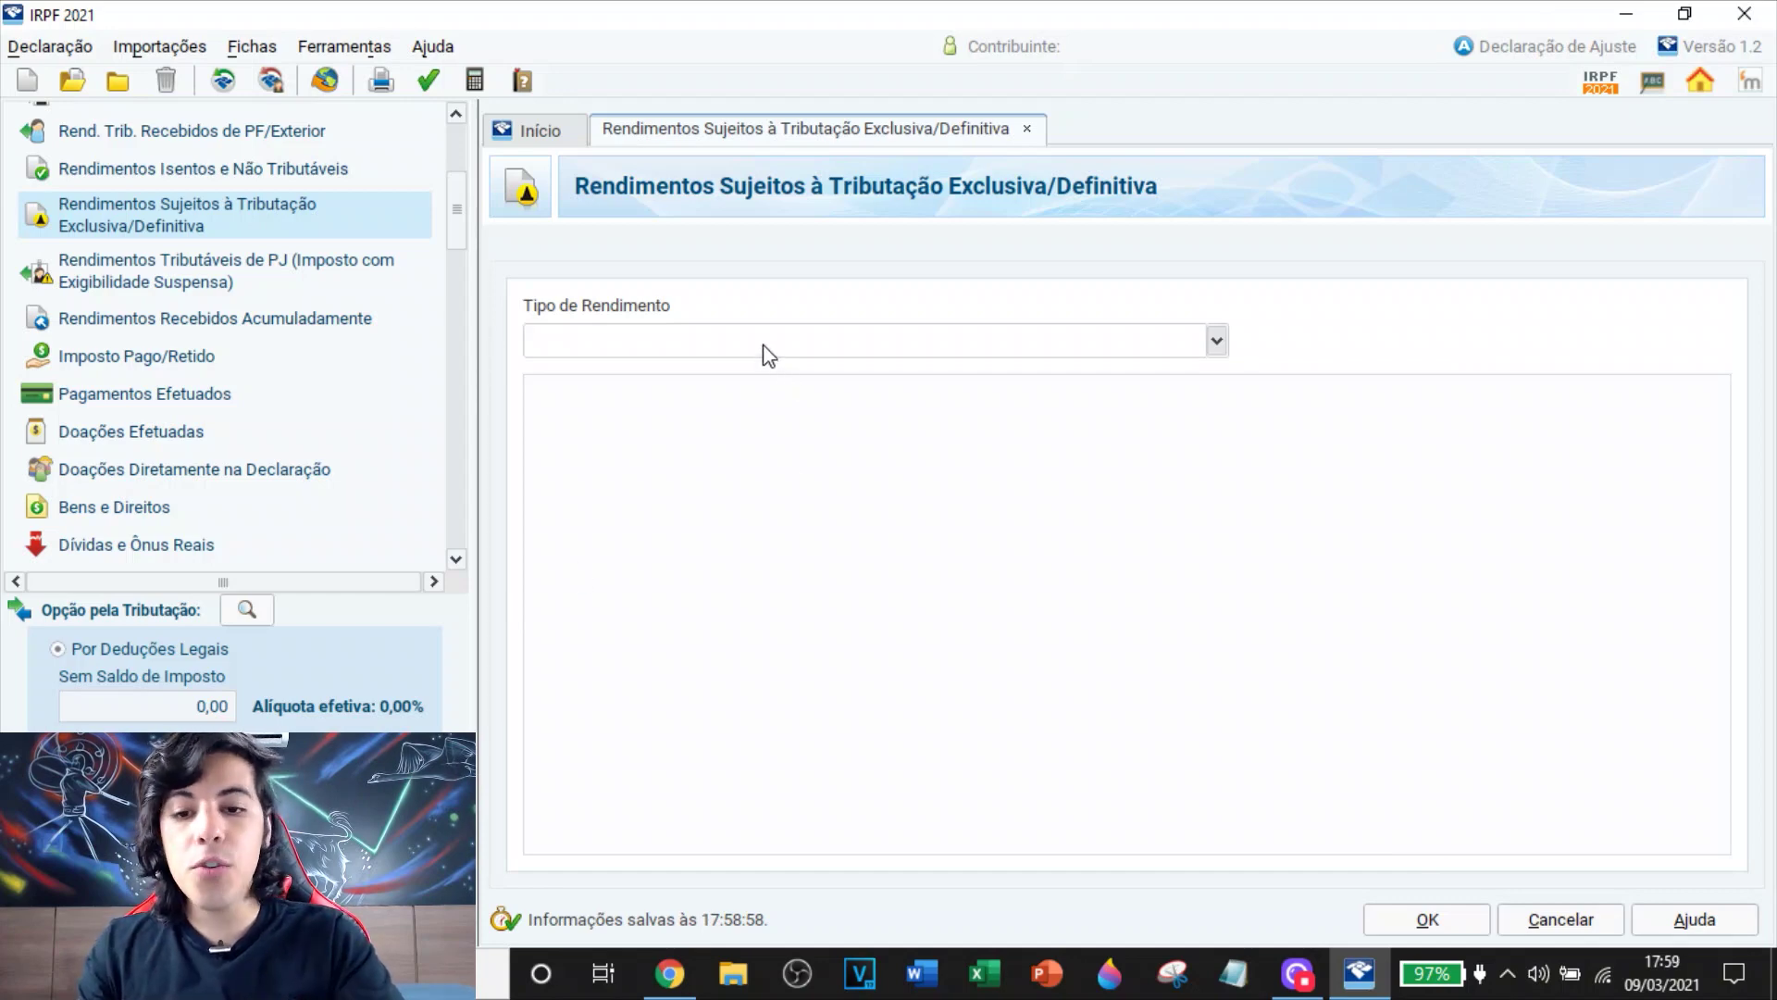
pyautogui.write('6')
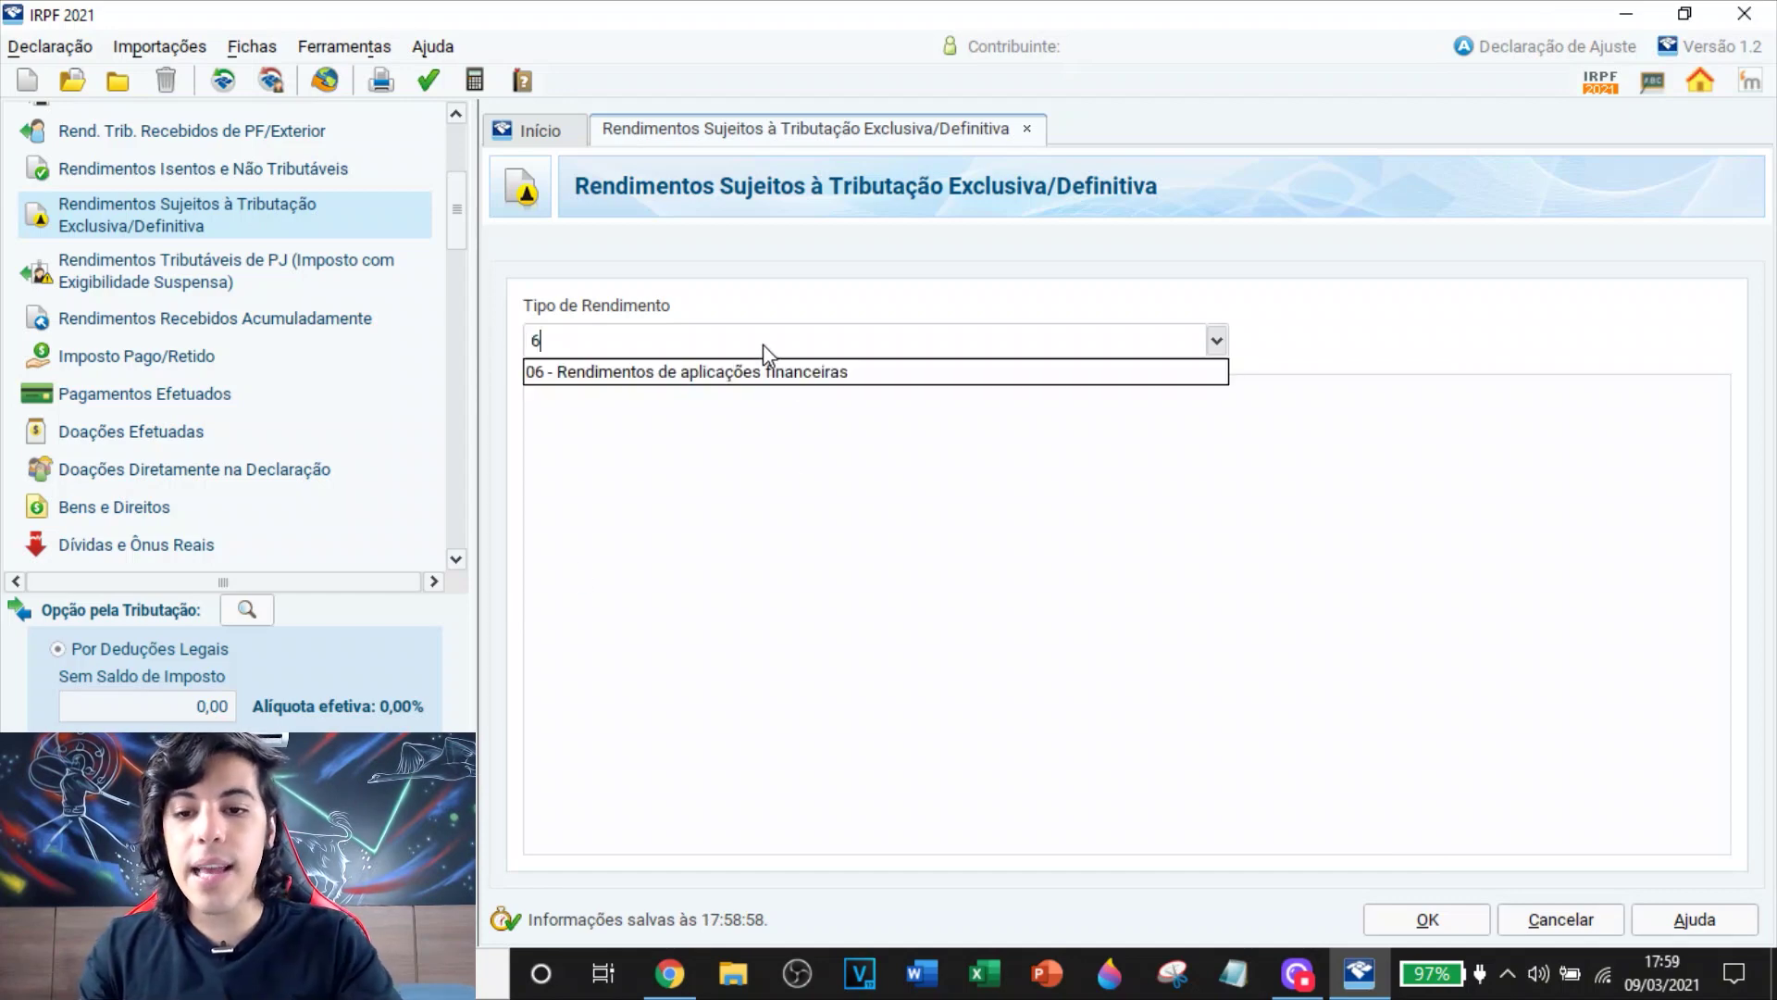
pyautogui.click(822, 372)
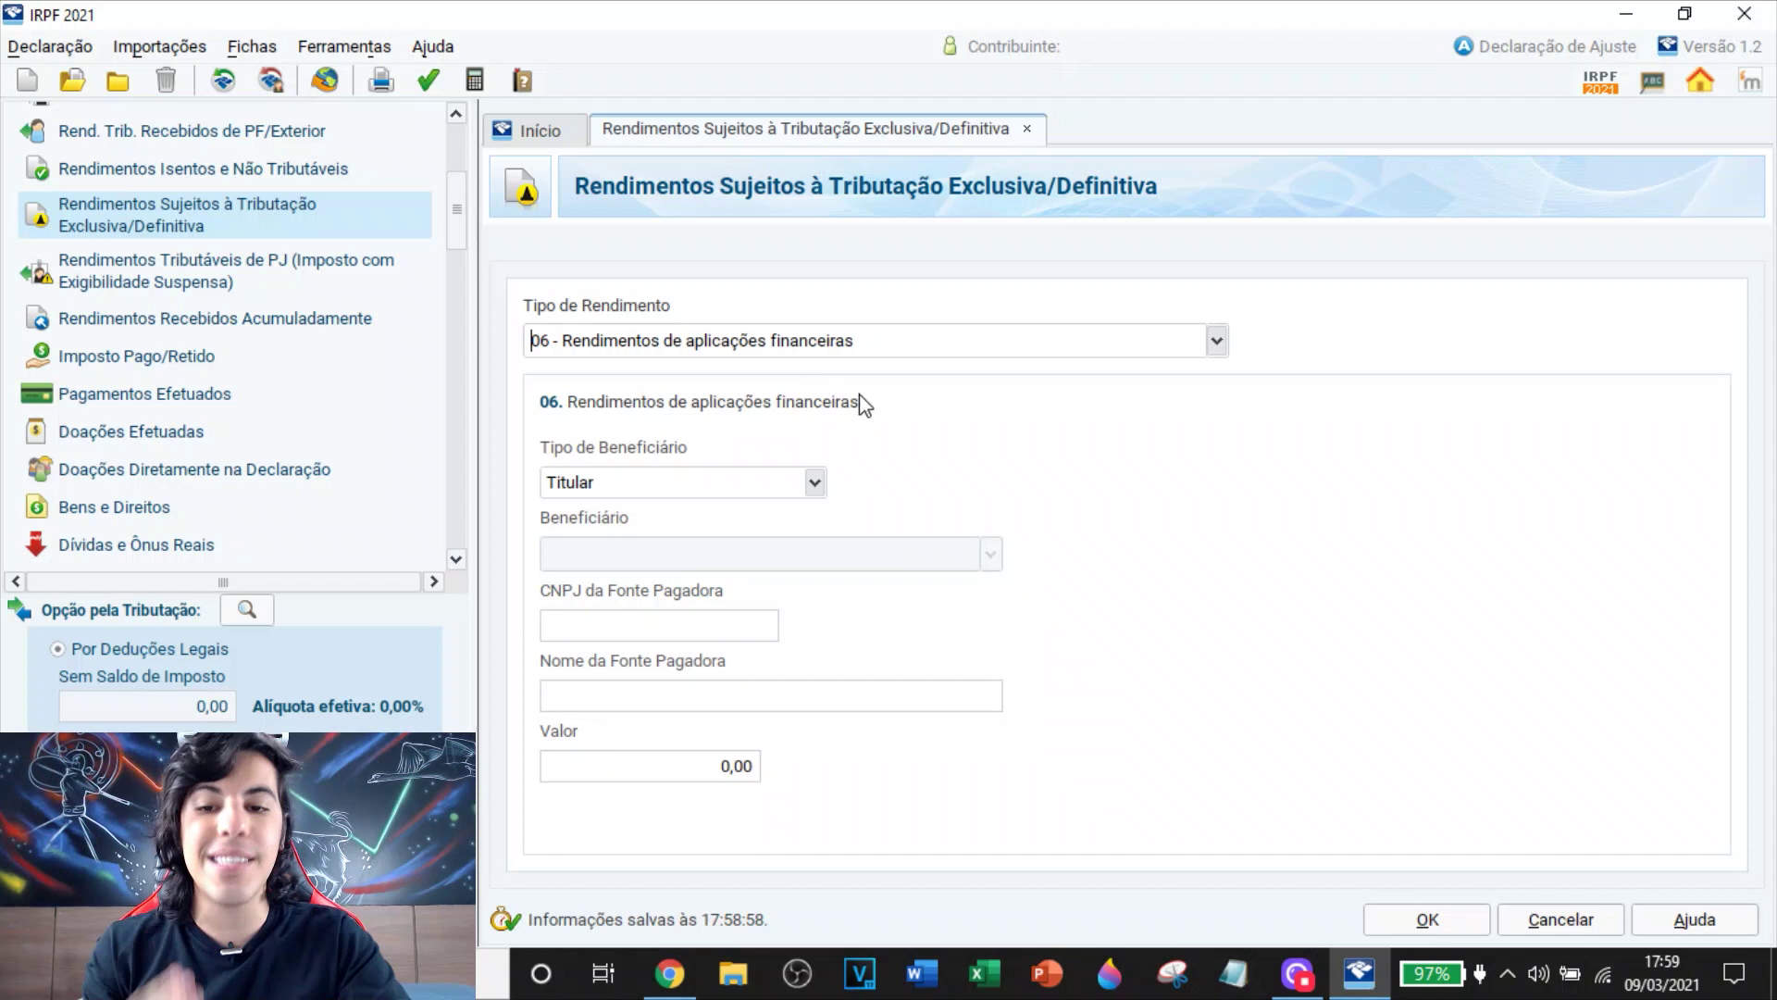
# Look up B3's CNPJ in the listed-companies table in Chrome and paste it as the CNPJ da Fonte Pagadora in IRPF 2021
pyautogui.click(628, 618)
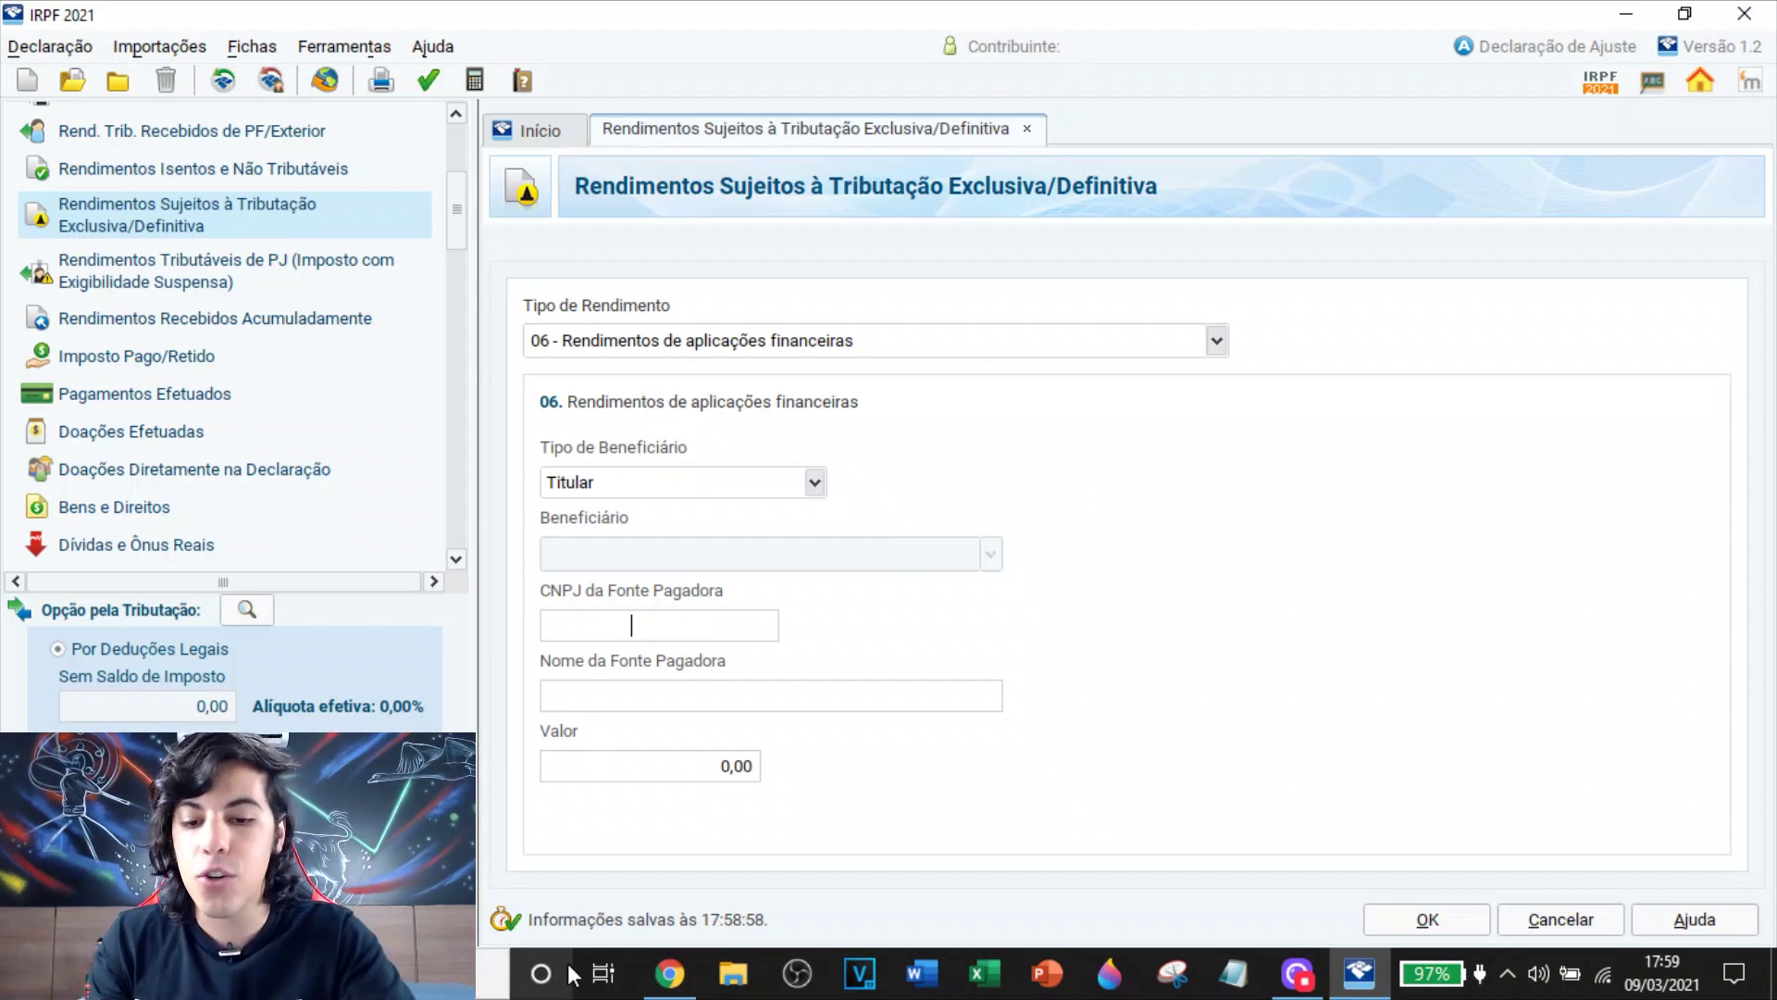
pyautogui.click(671, 974)
pyautogui.click(426, 20)
pyautogui.scroll(5, 210, 464)
pyautogui.scroll(-1, 210, 464)
pyautogui.scroll(1, 211, 464)
pyautogui.scroll(1, 211, 464)
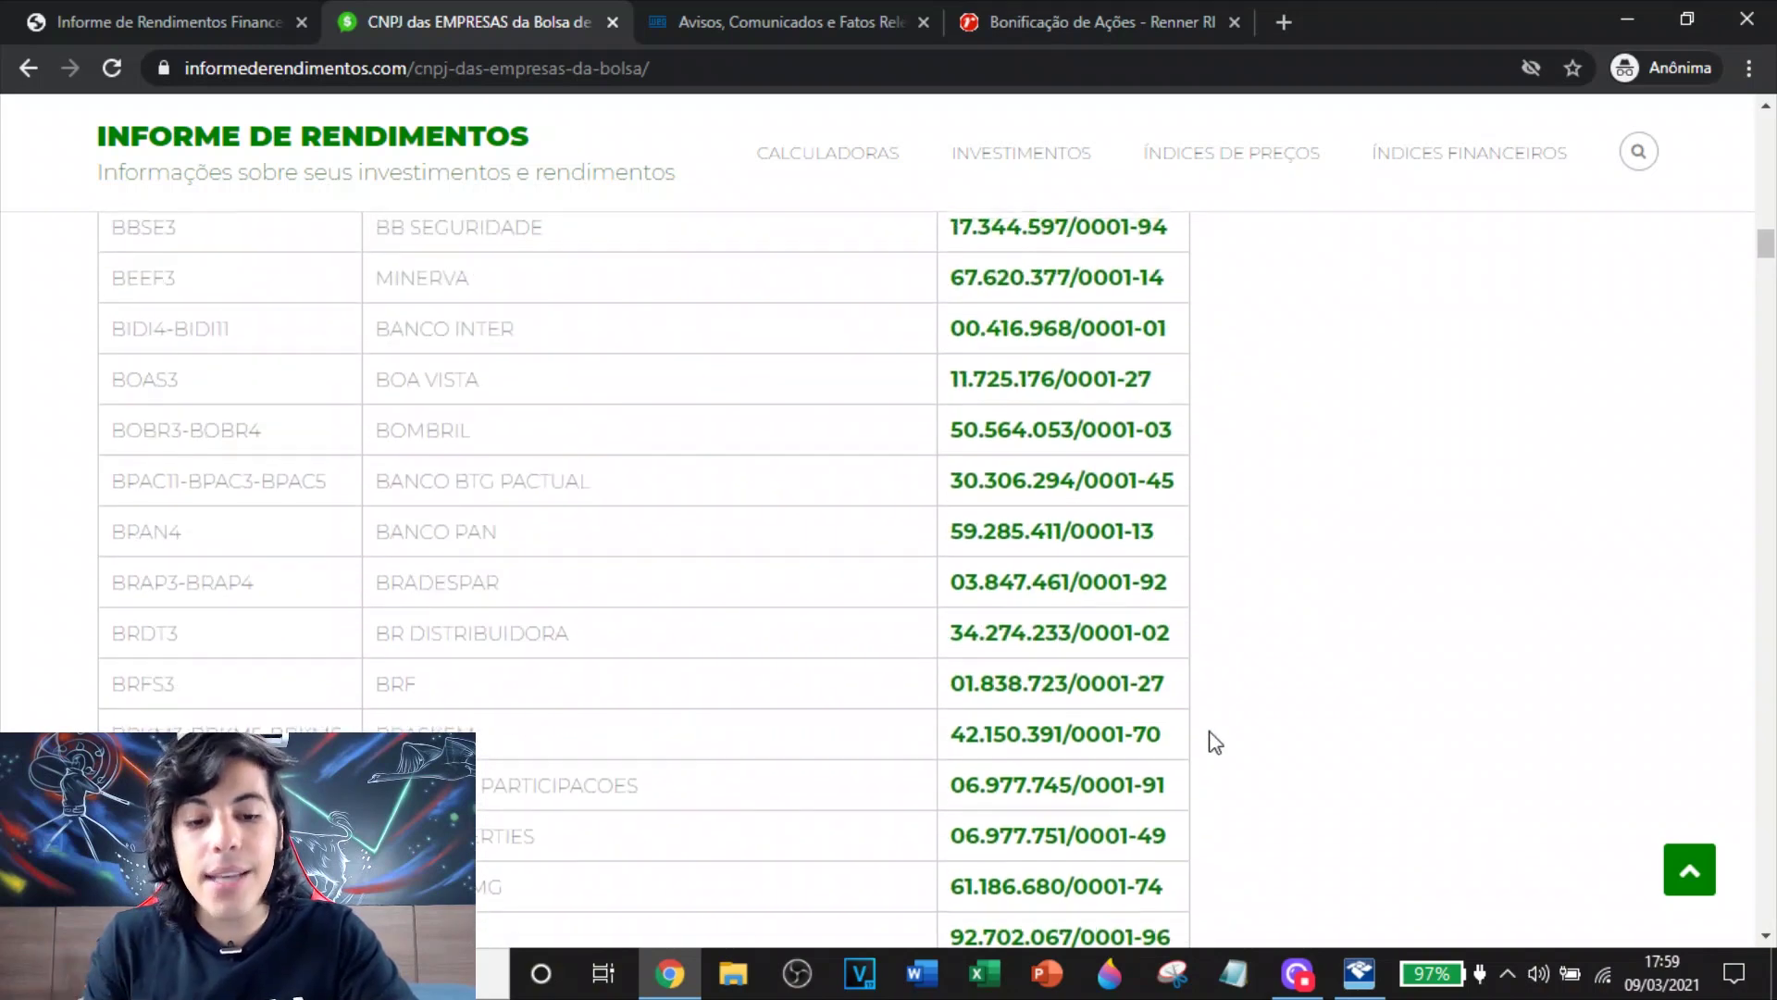
pyautogui.click(1360, 974)
pyautogui.hotkey('ctrl', 'v')
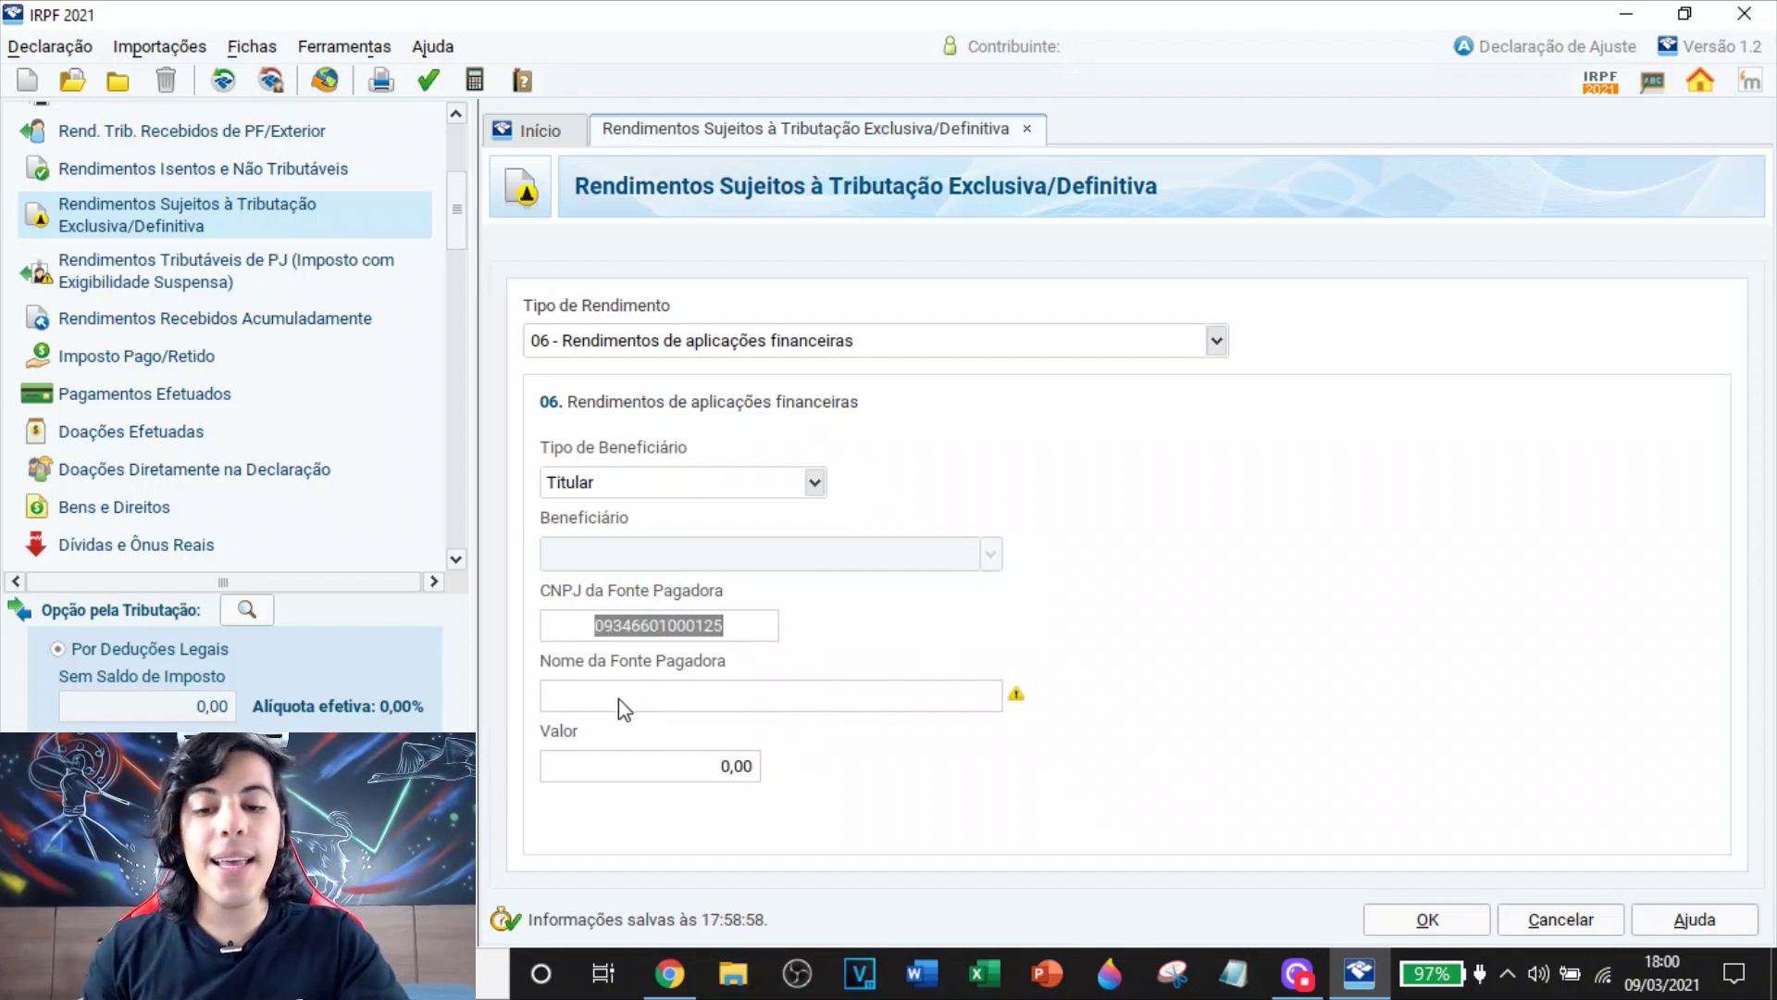
# Enter B3 S.A. BRASIL, BOLSA, BALCÃO as the Nome da Fonte Pagadora, set Valor to 50, and save the income entry
pyautogui.click(691, 689)
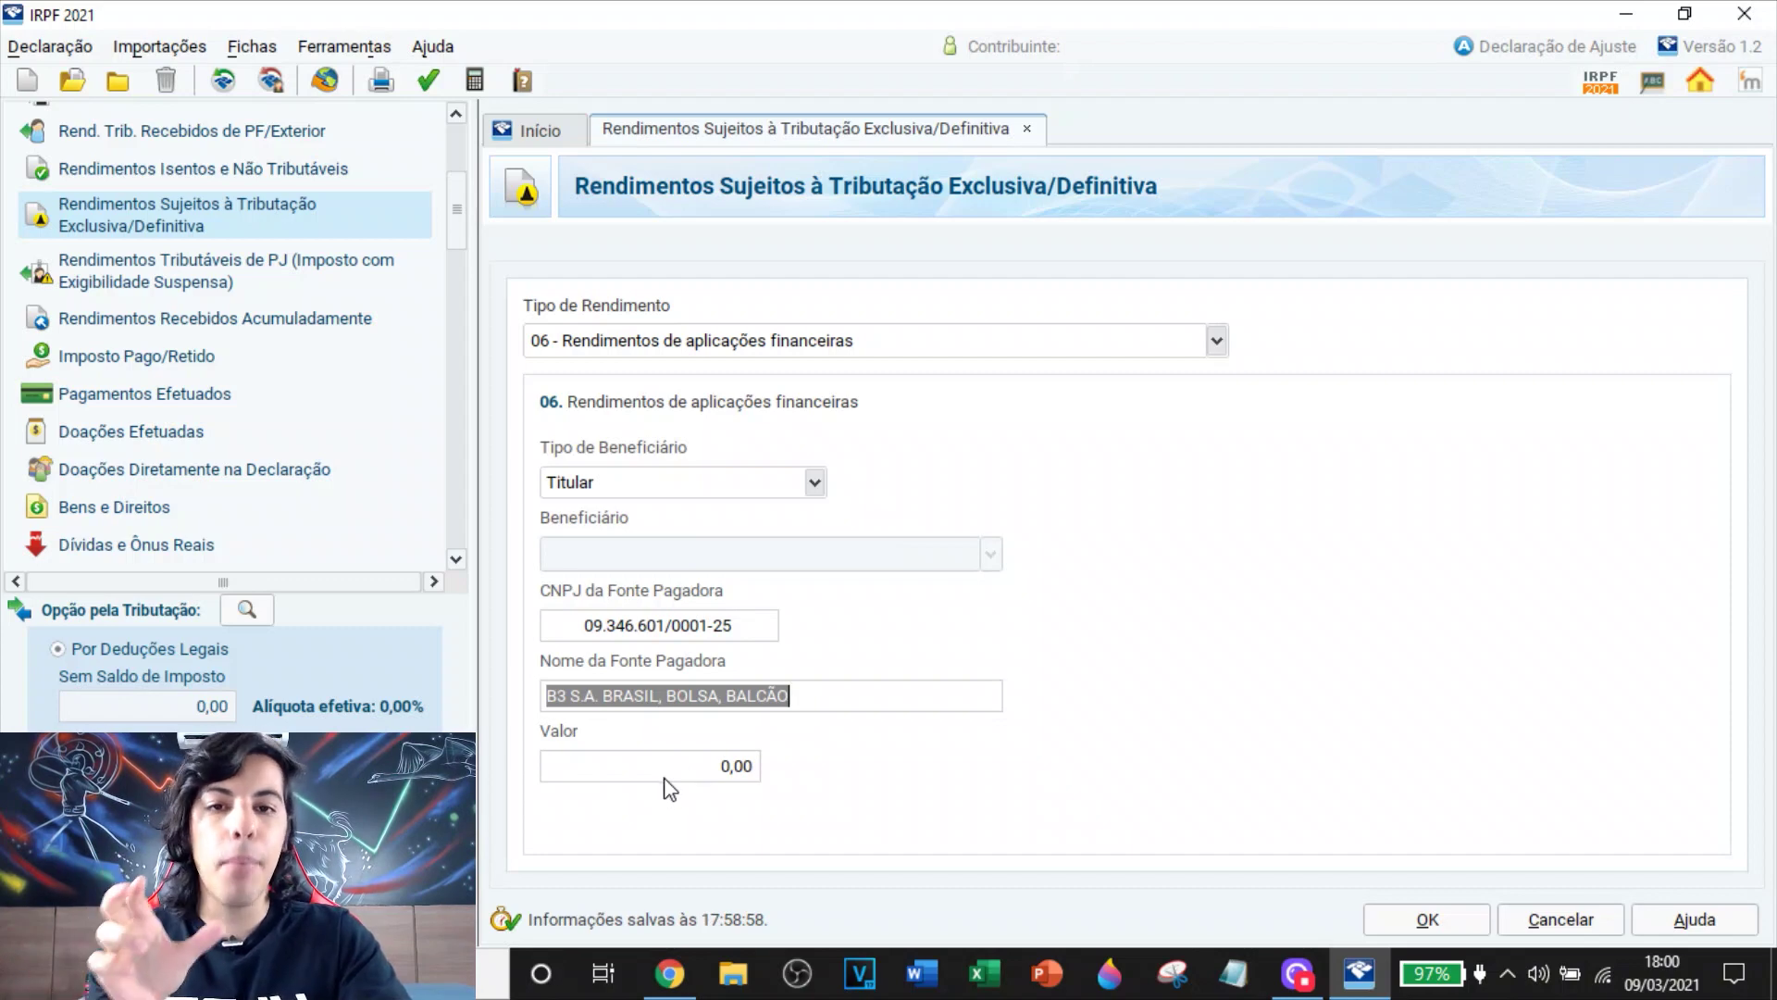
pyautogui.click(714, 772)
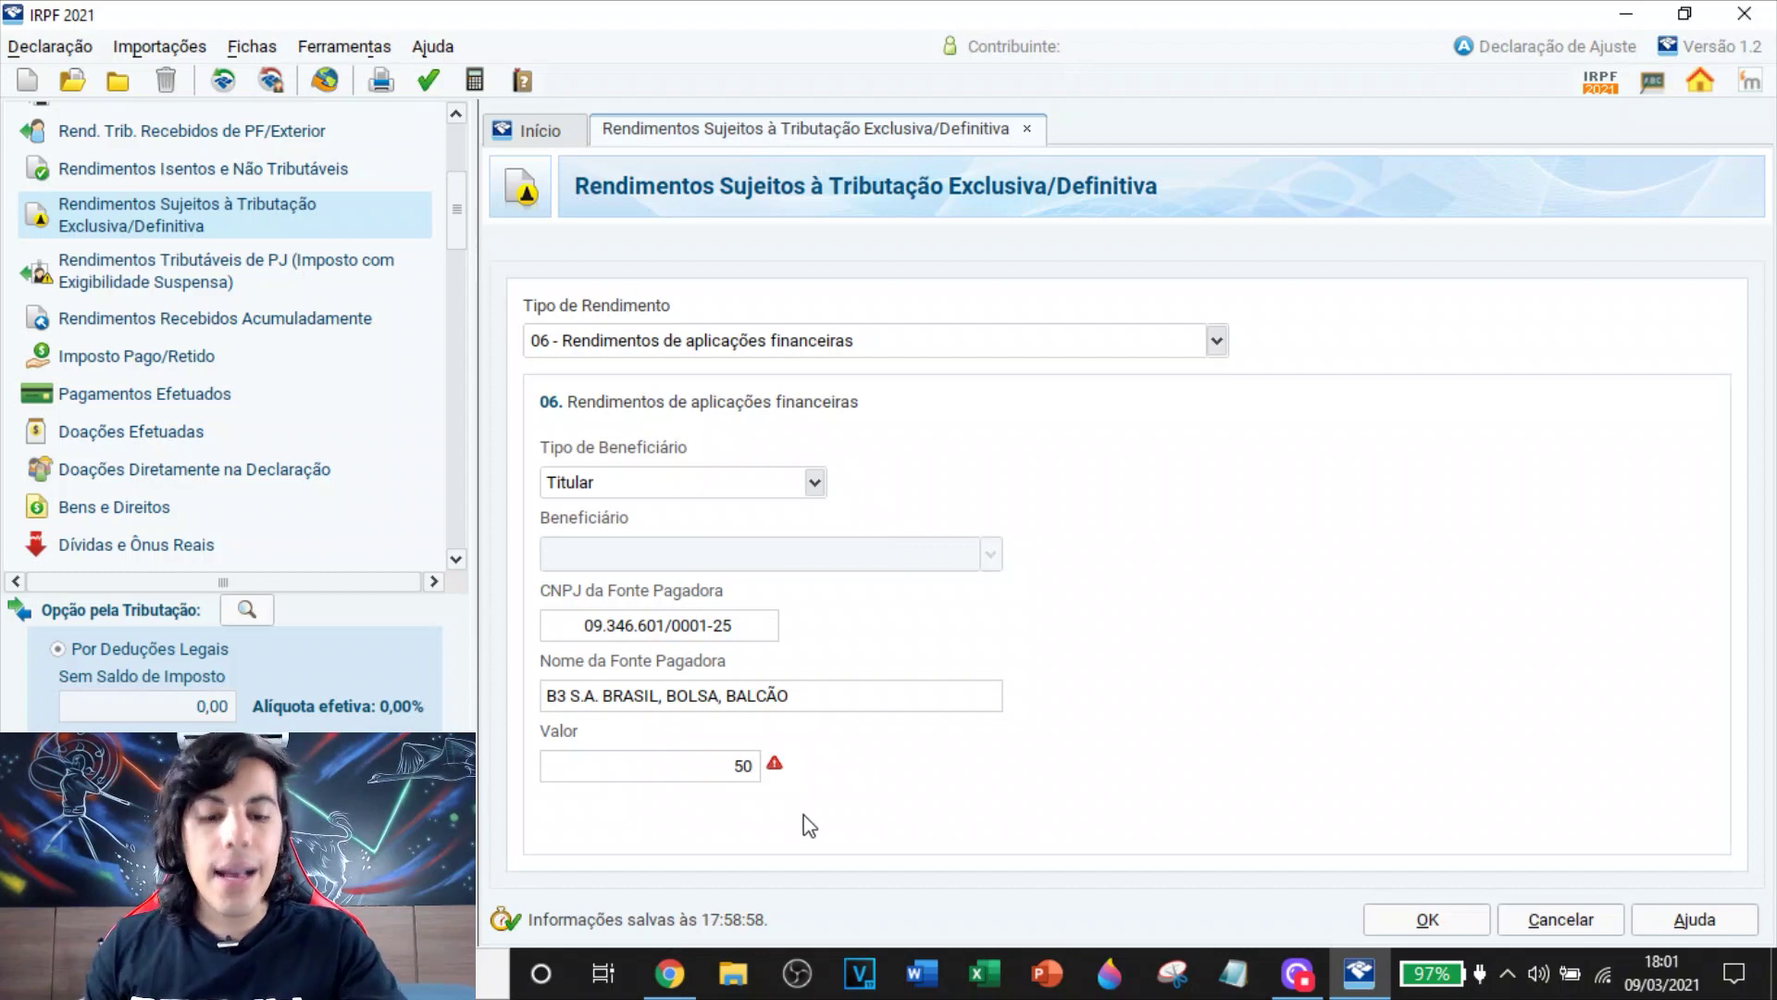
pyautogui.click(1384, 909)
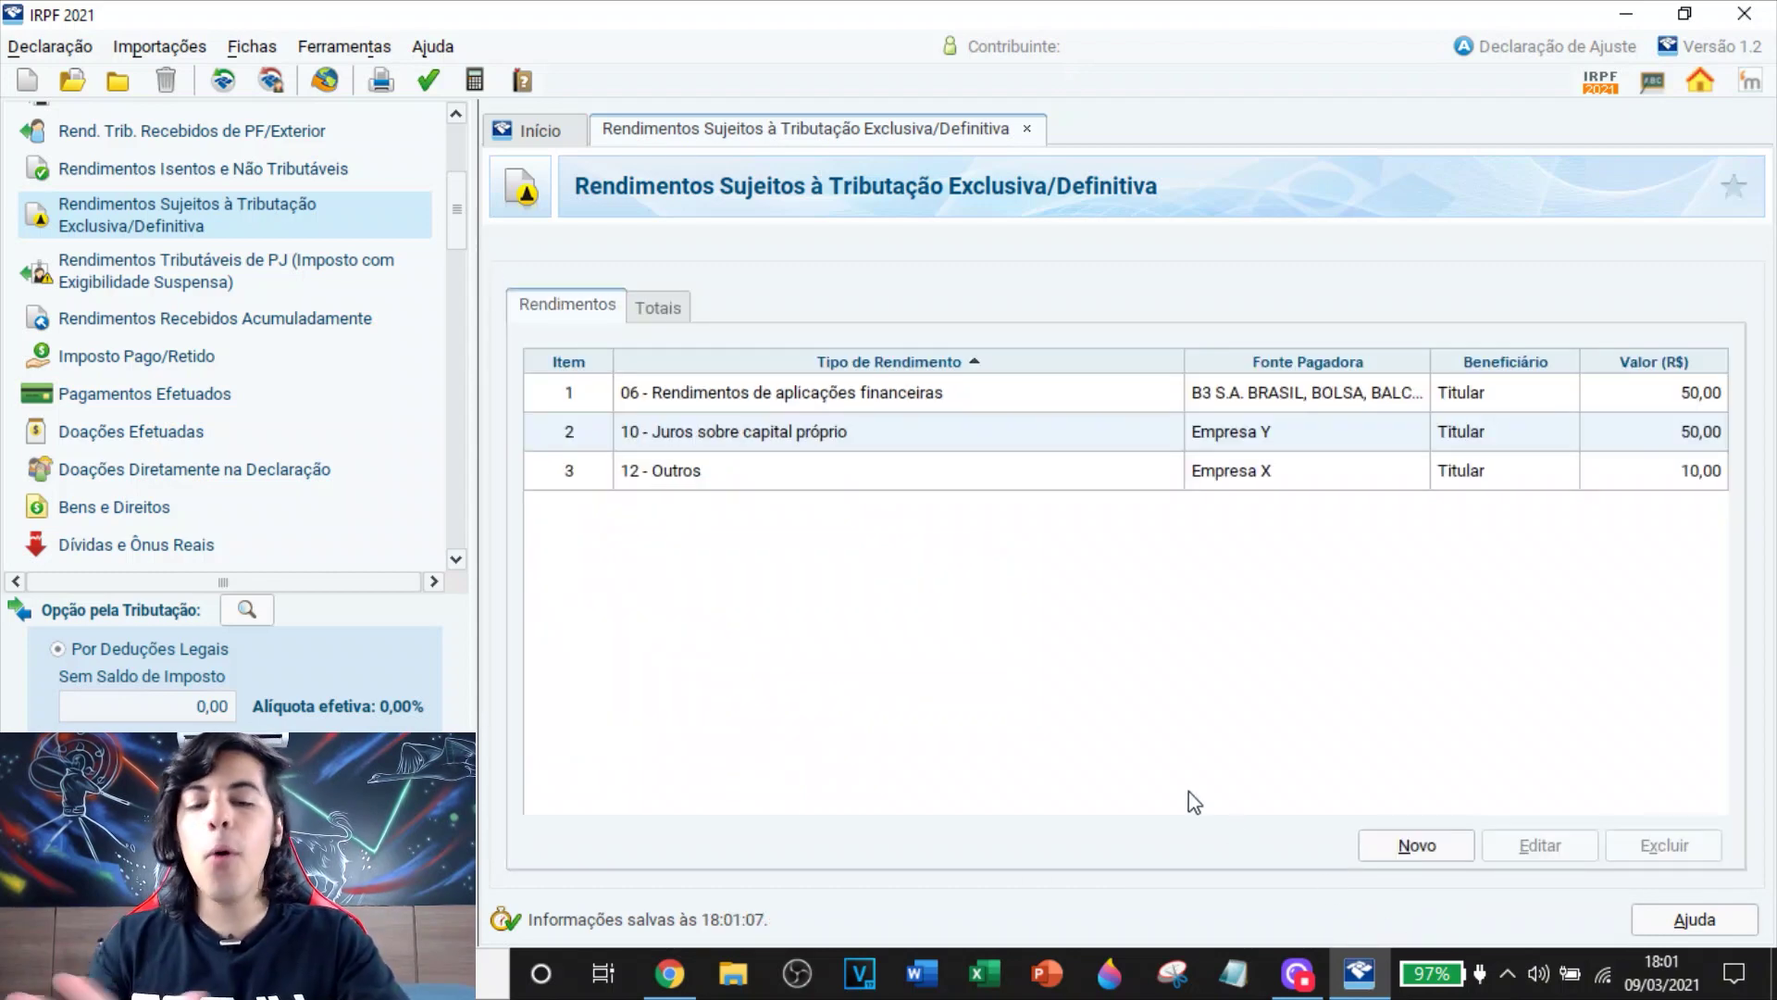